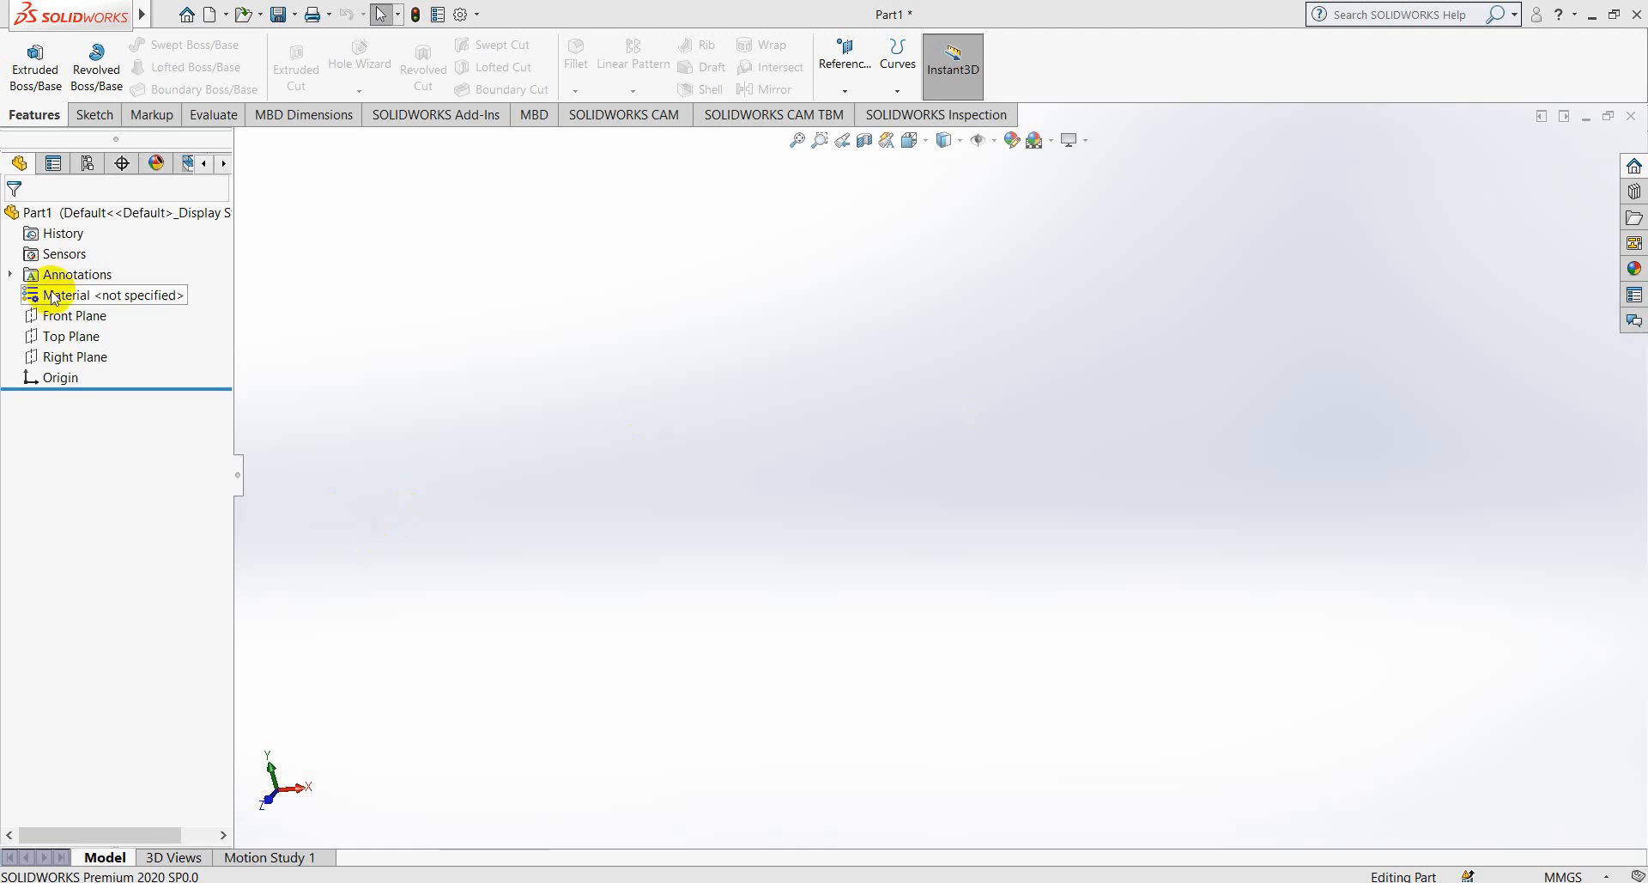
# - Create two reference planes above the Top Plane, offset at 110 mm spacing
pyautogui.click(55, 339)
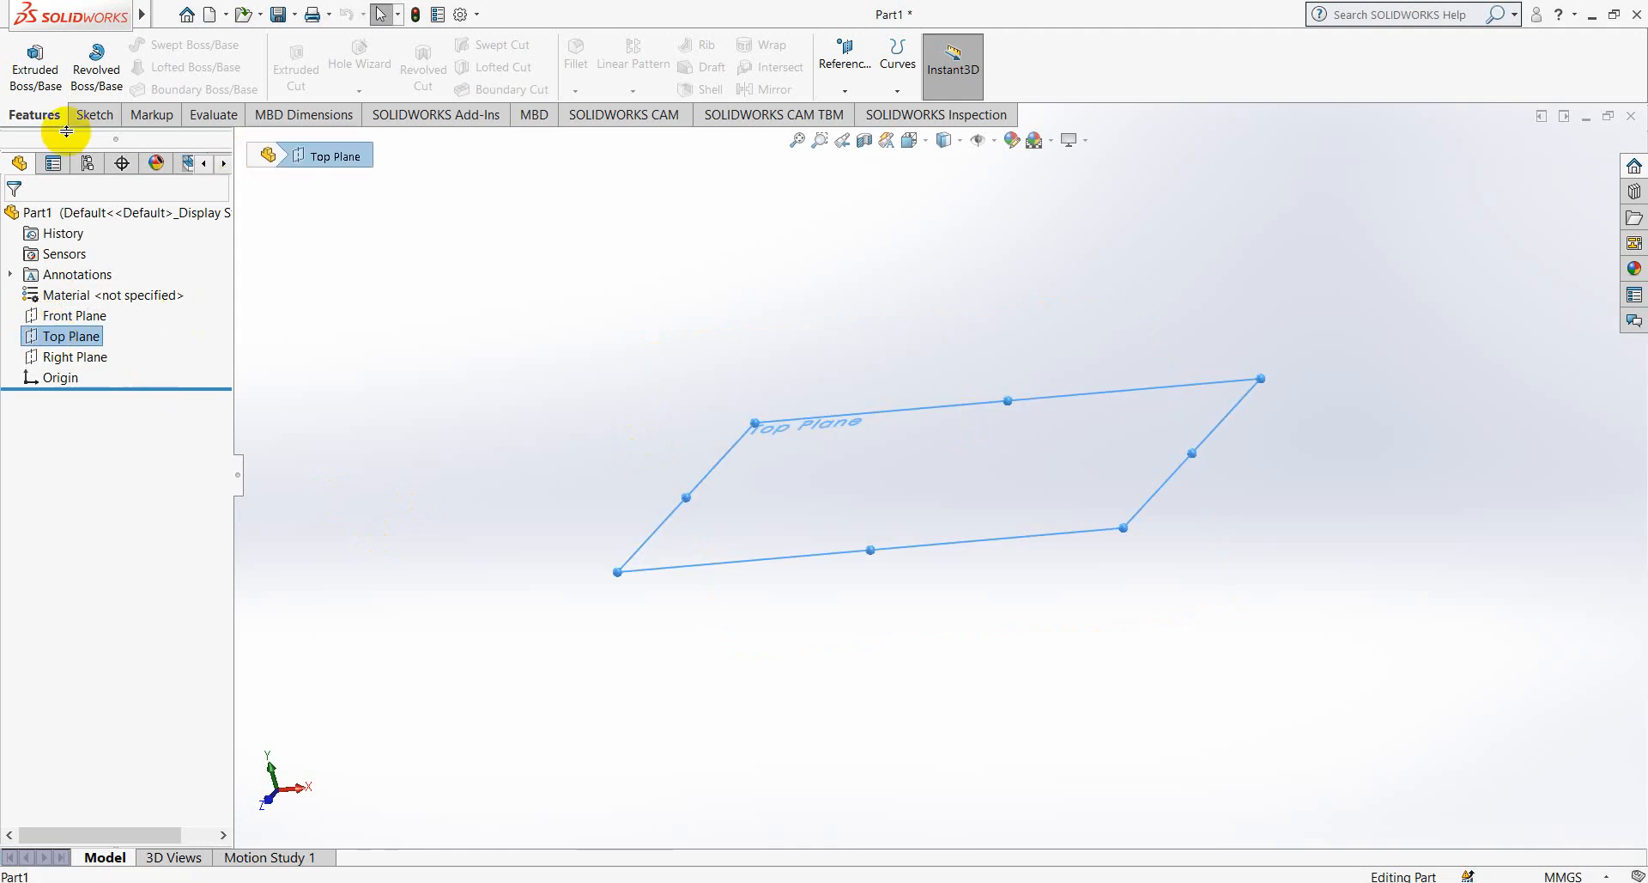
pyautogui.click(850, 95)
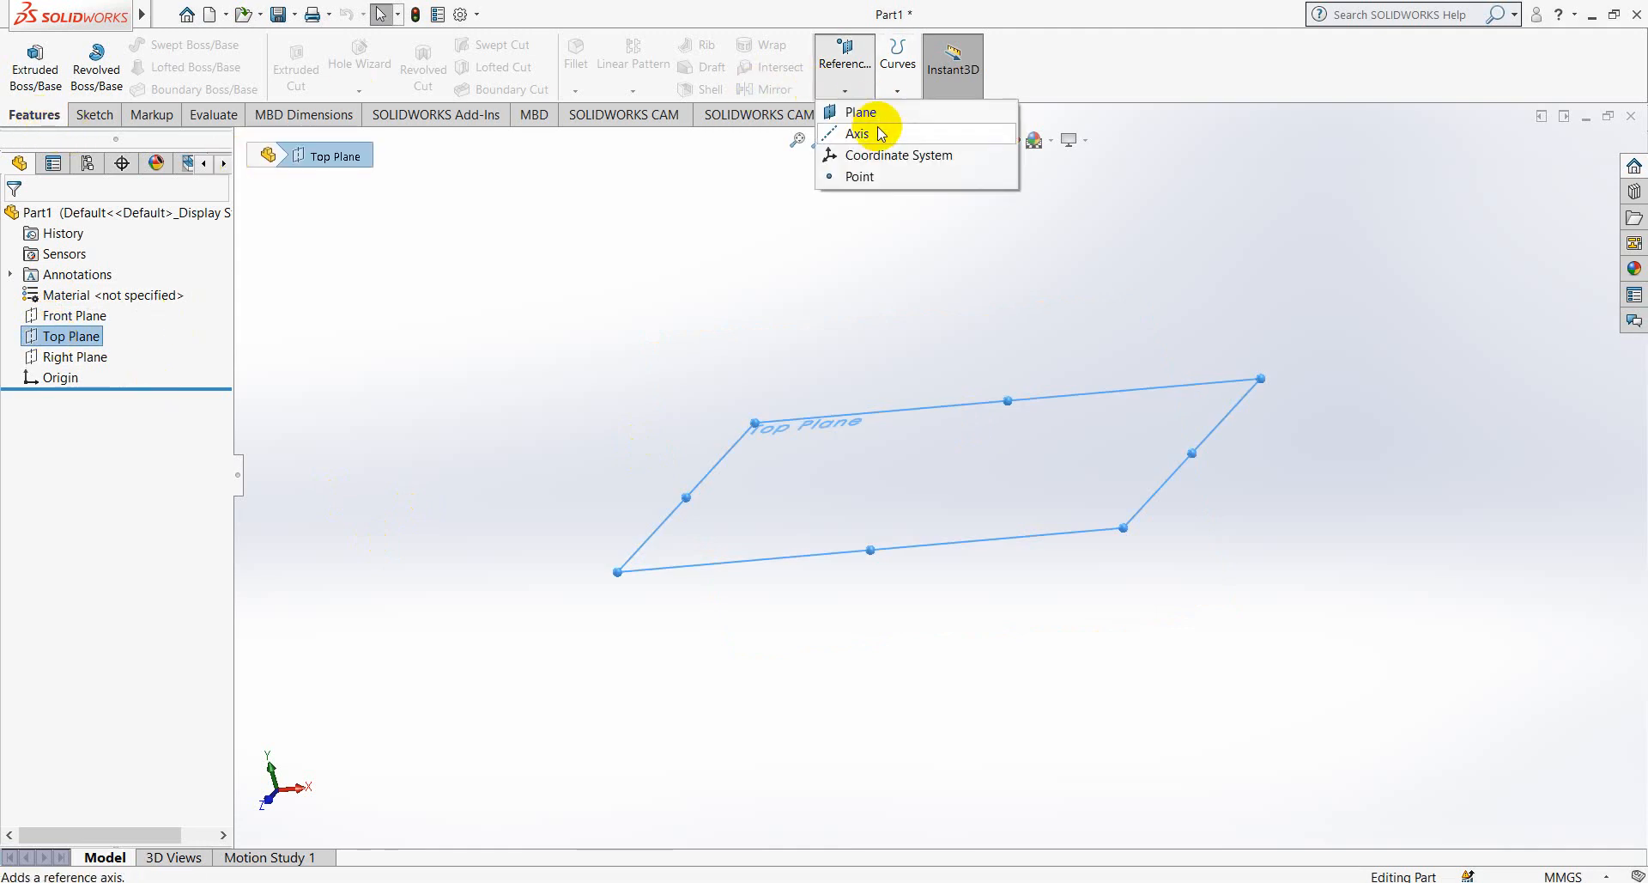
pyautogui.click(874, 121)
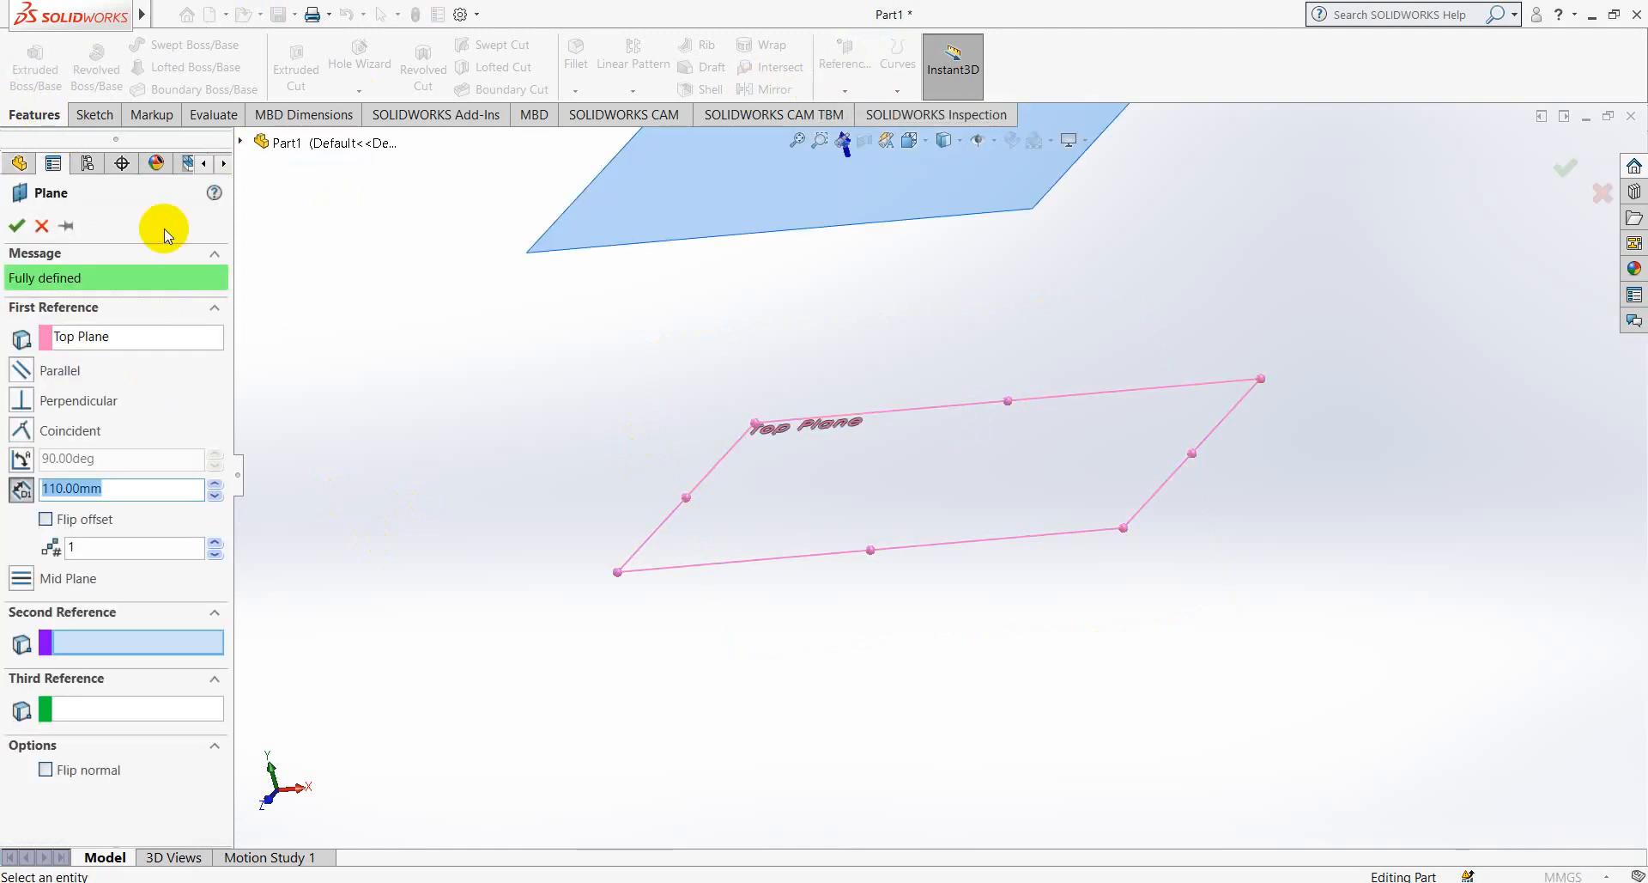
pyautogui.click(94, 547)
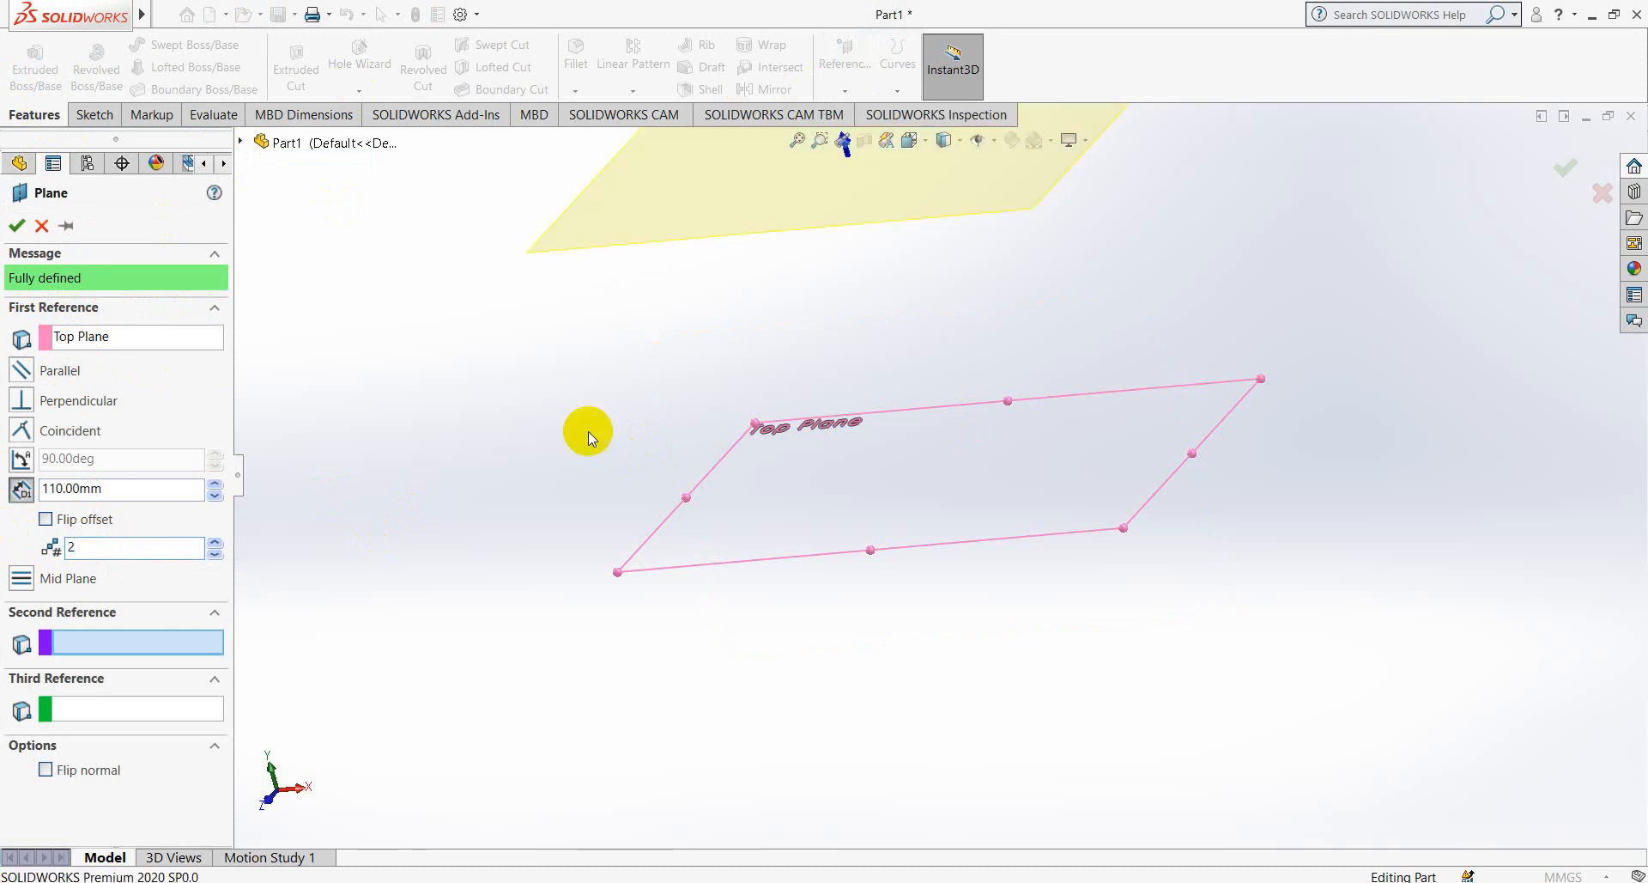
pyautogui.scroll(3, 867, 397)
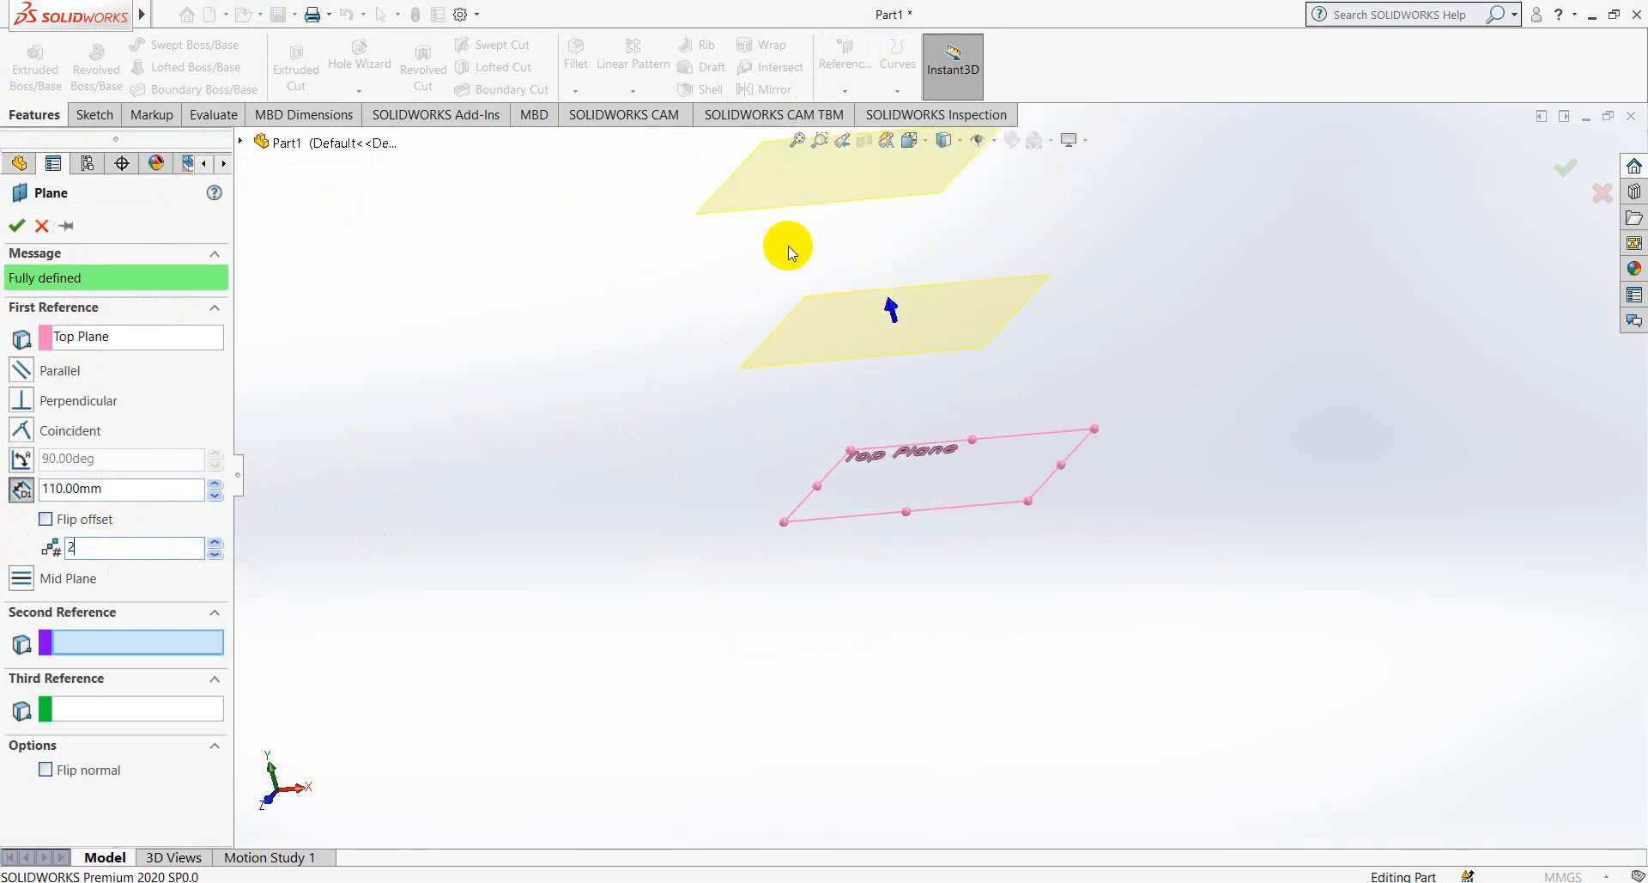
pyautogui.click(17, 226)
pyautogui.scroll(3, 893, 344)
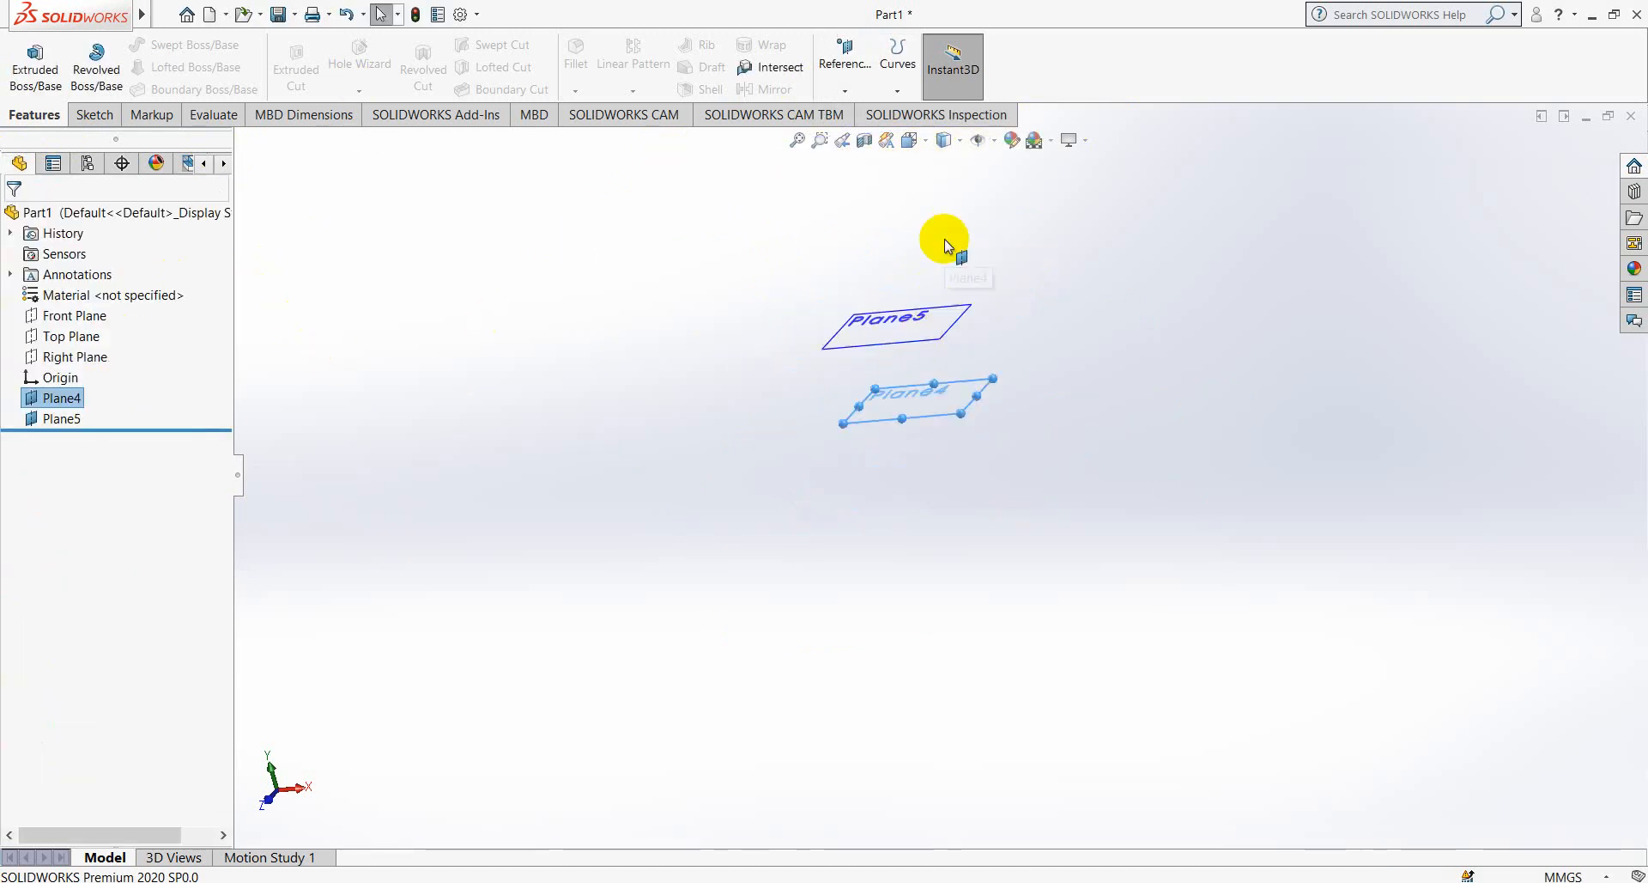
pyautogui.scroll(-4, 944, 239)
pyautogui.click(715, 522)
pyautogui.click(940, 764)
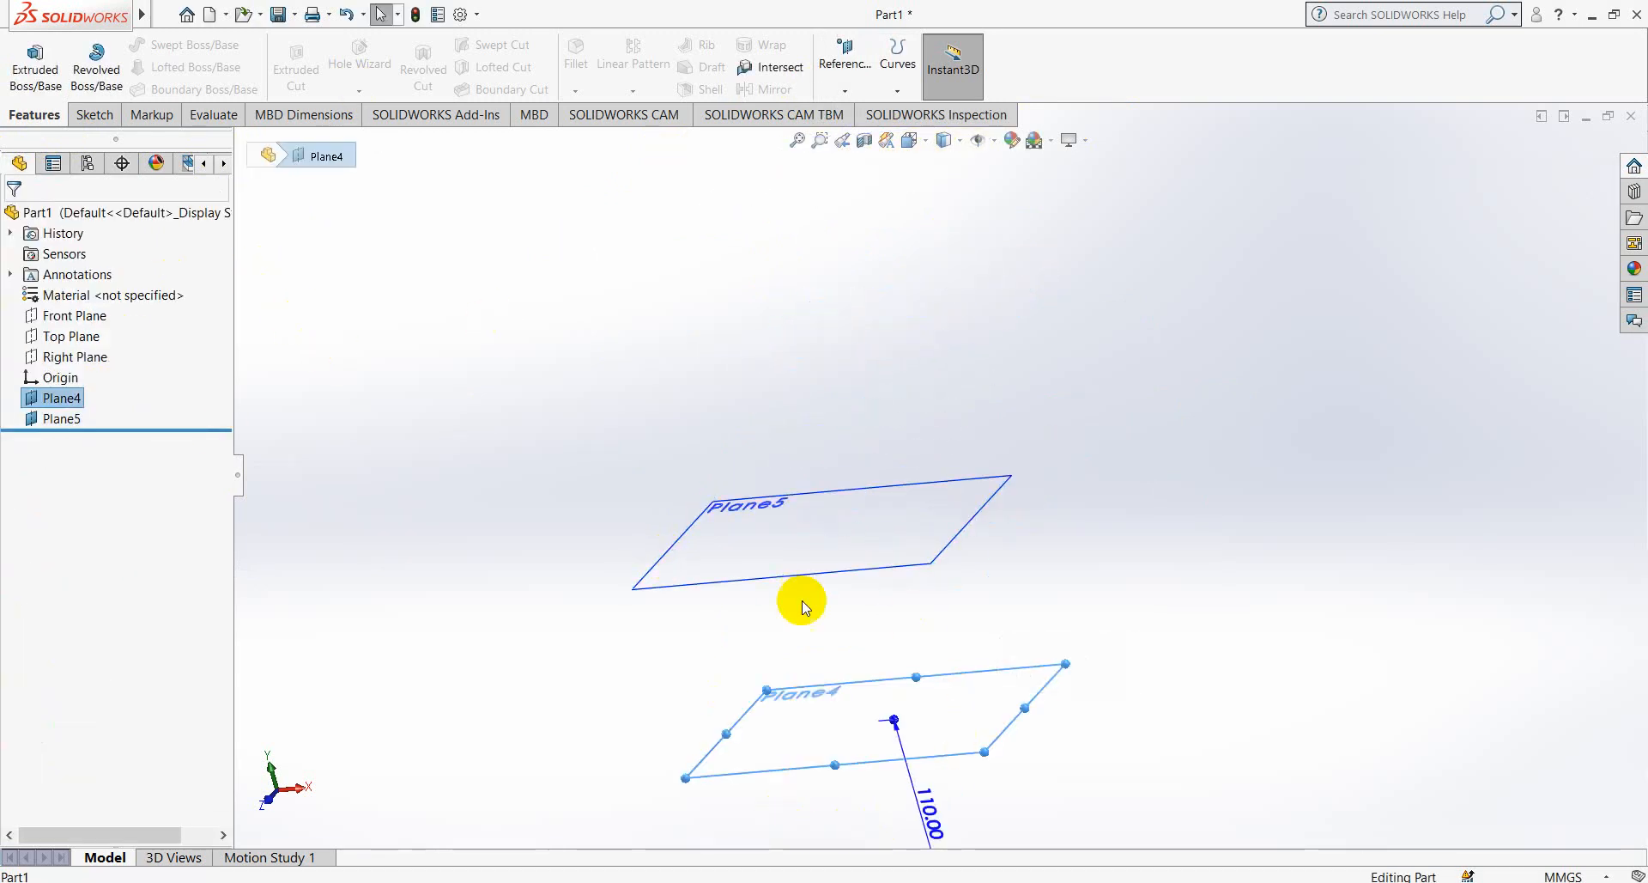
pyautogui.scroll(3, 798, 601)
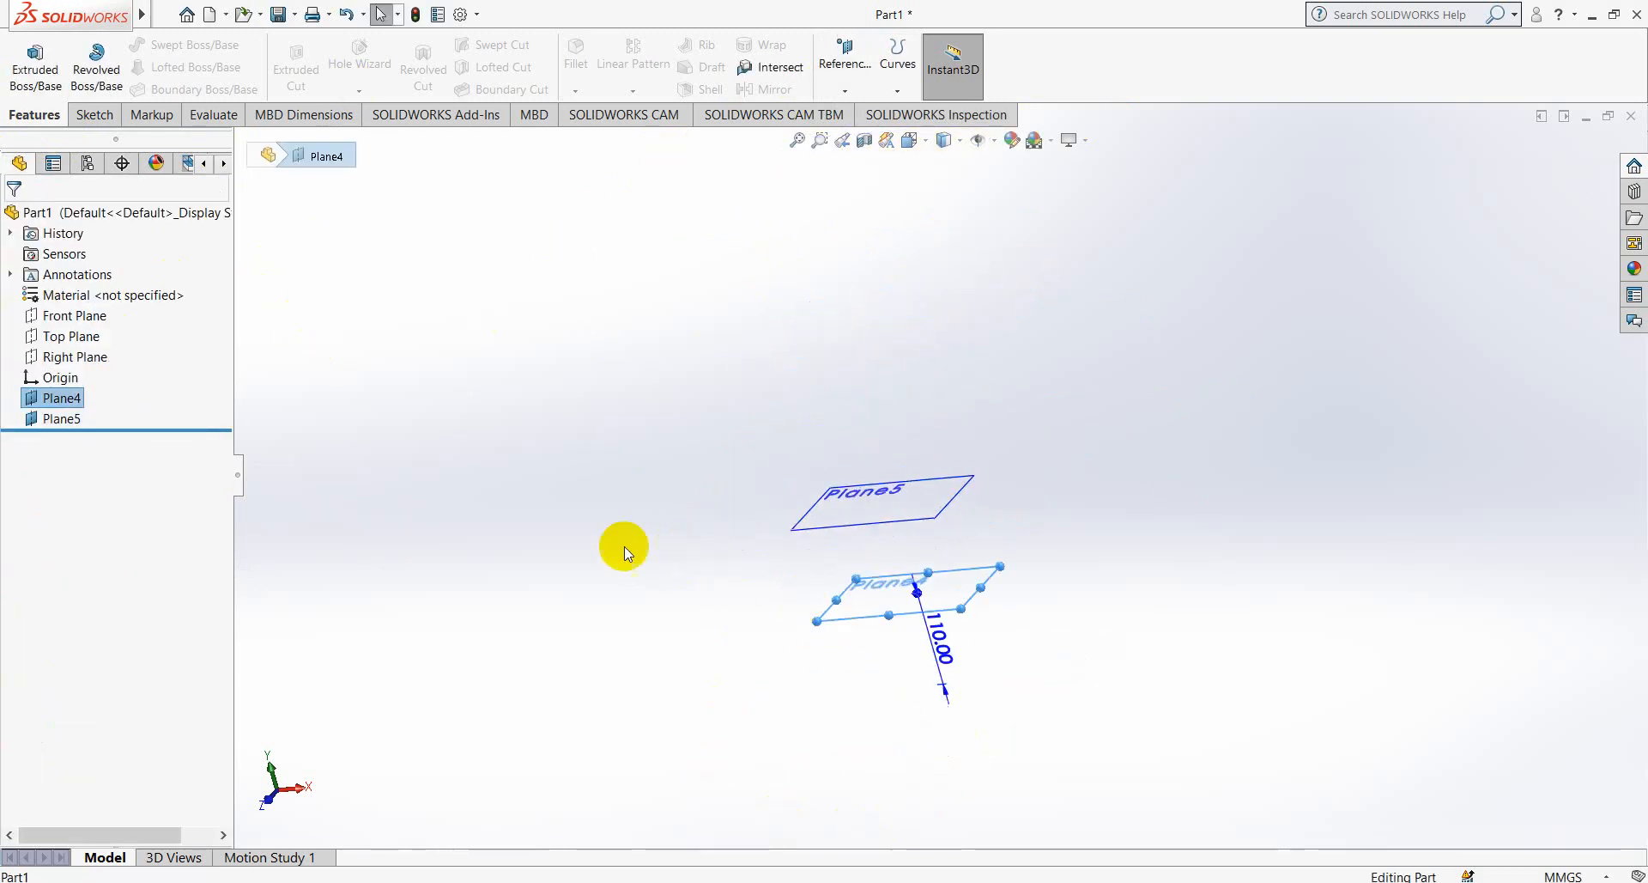
pyautogui.click(63, 402)
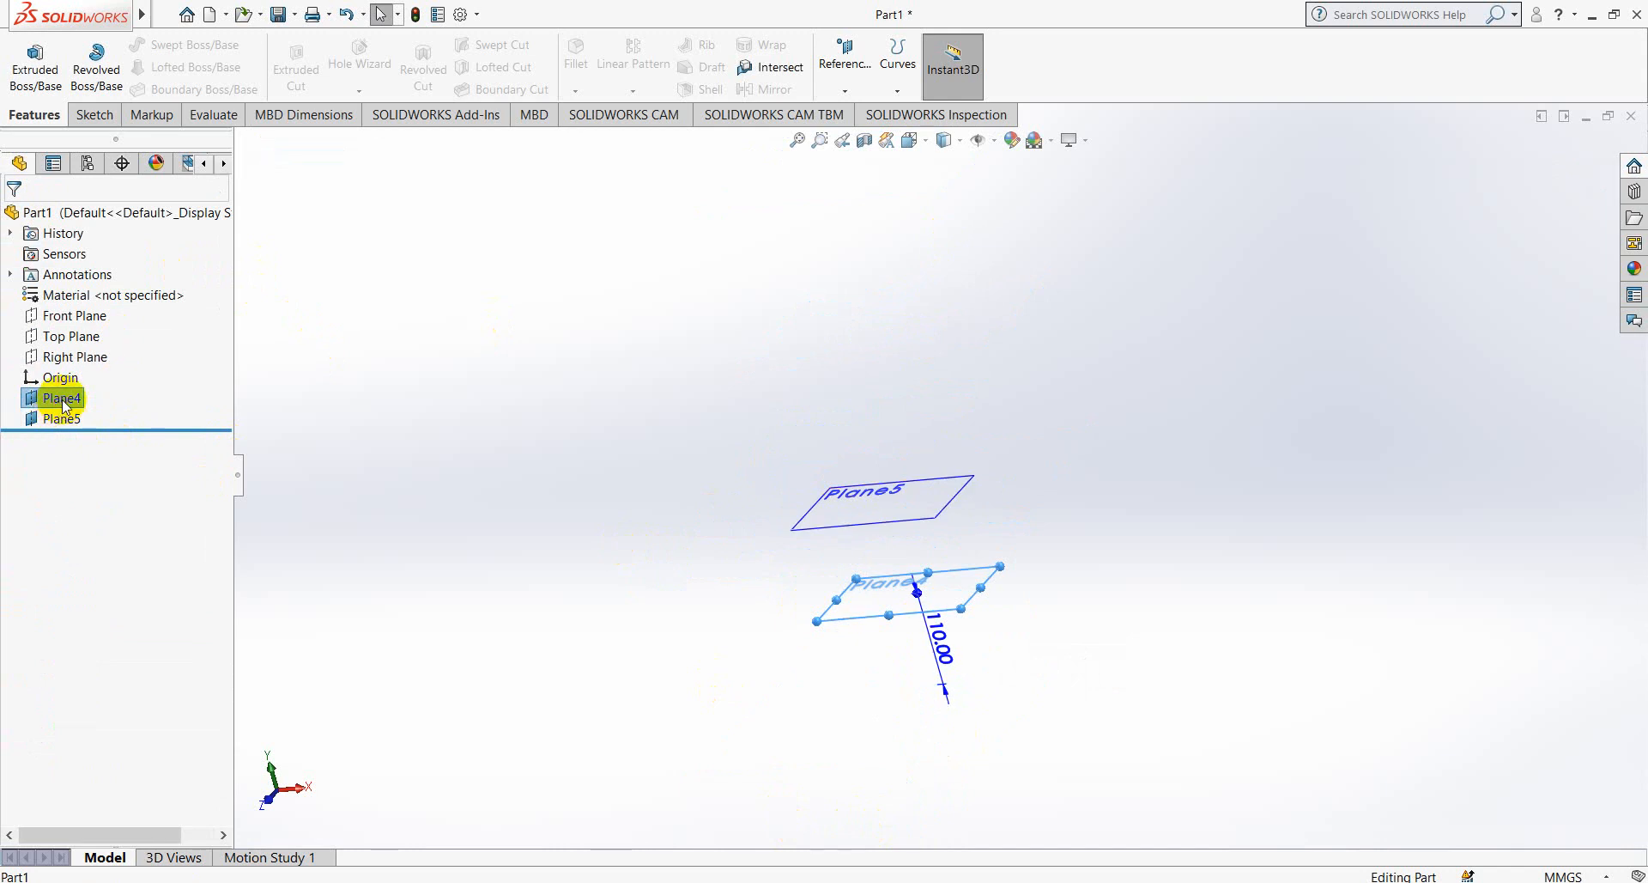
pyautogui.rightClick(62, 403)
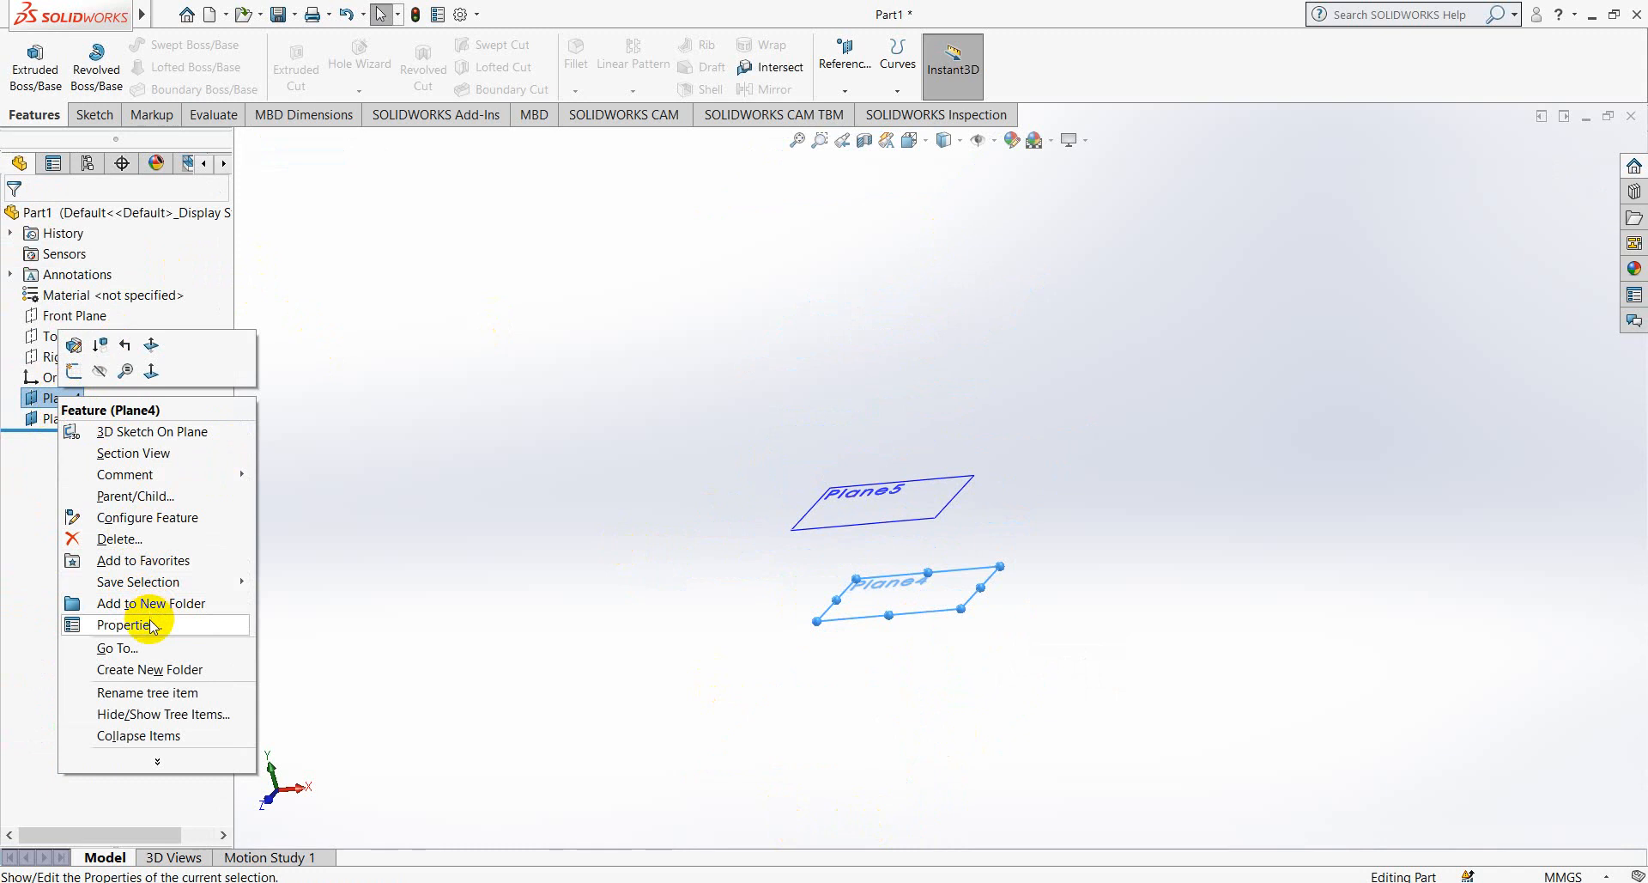
pyautogui.click(143, 518)
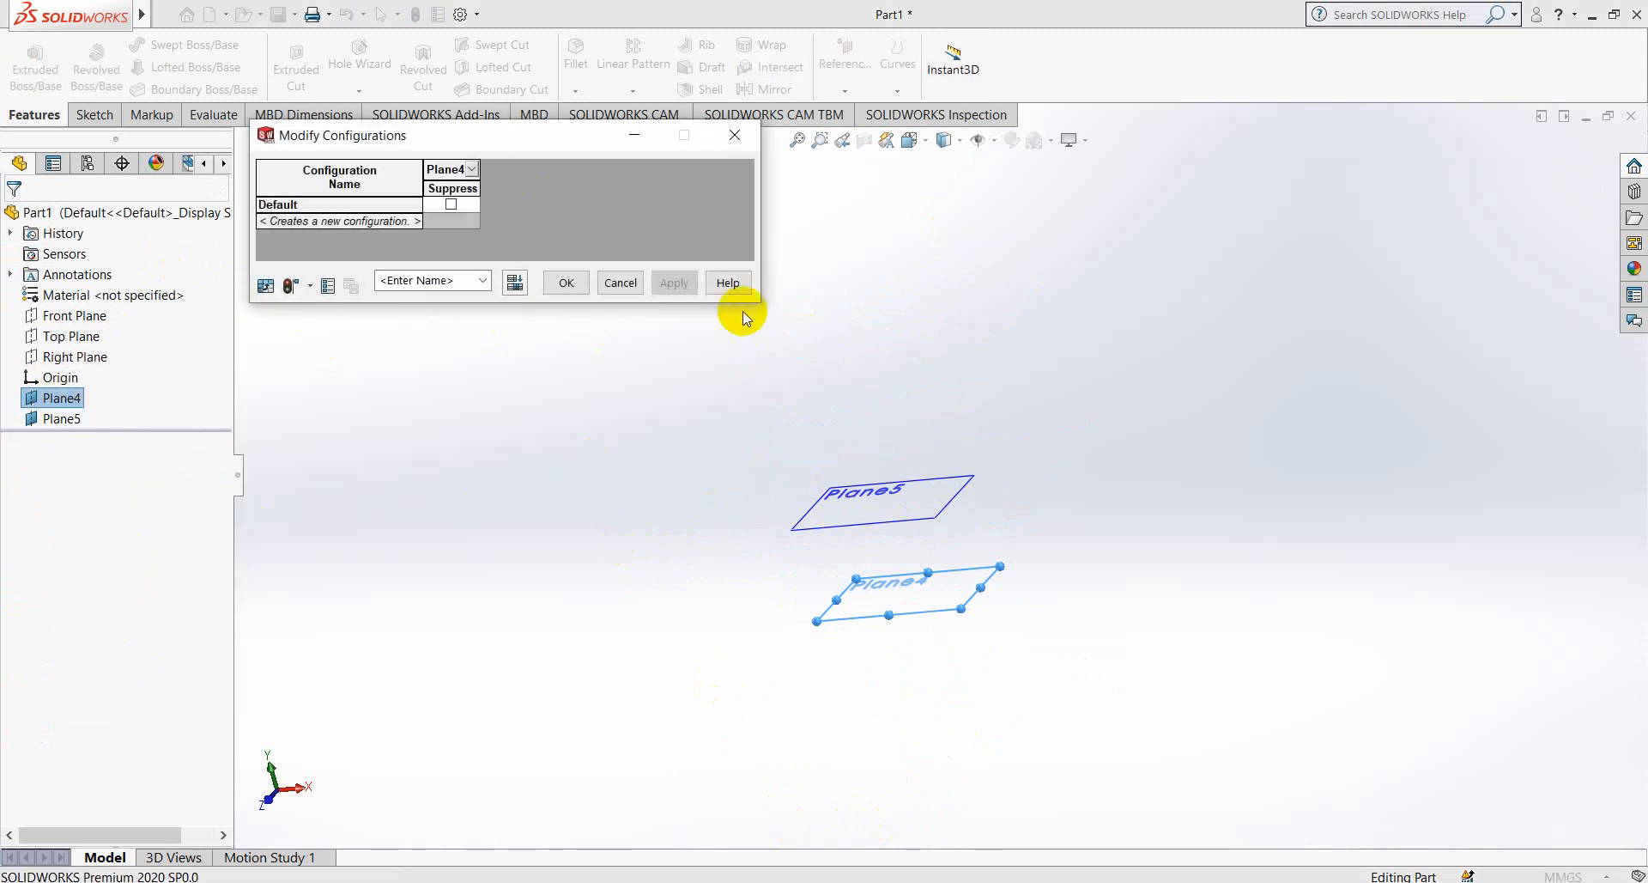
pyautogui.click(734, 136)
pyautogui.click(352, 359)
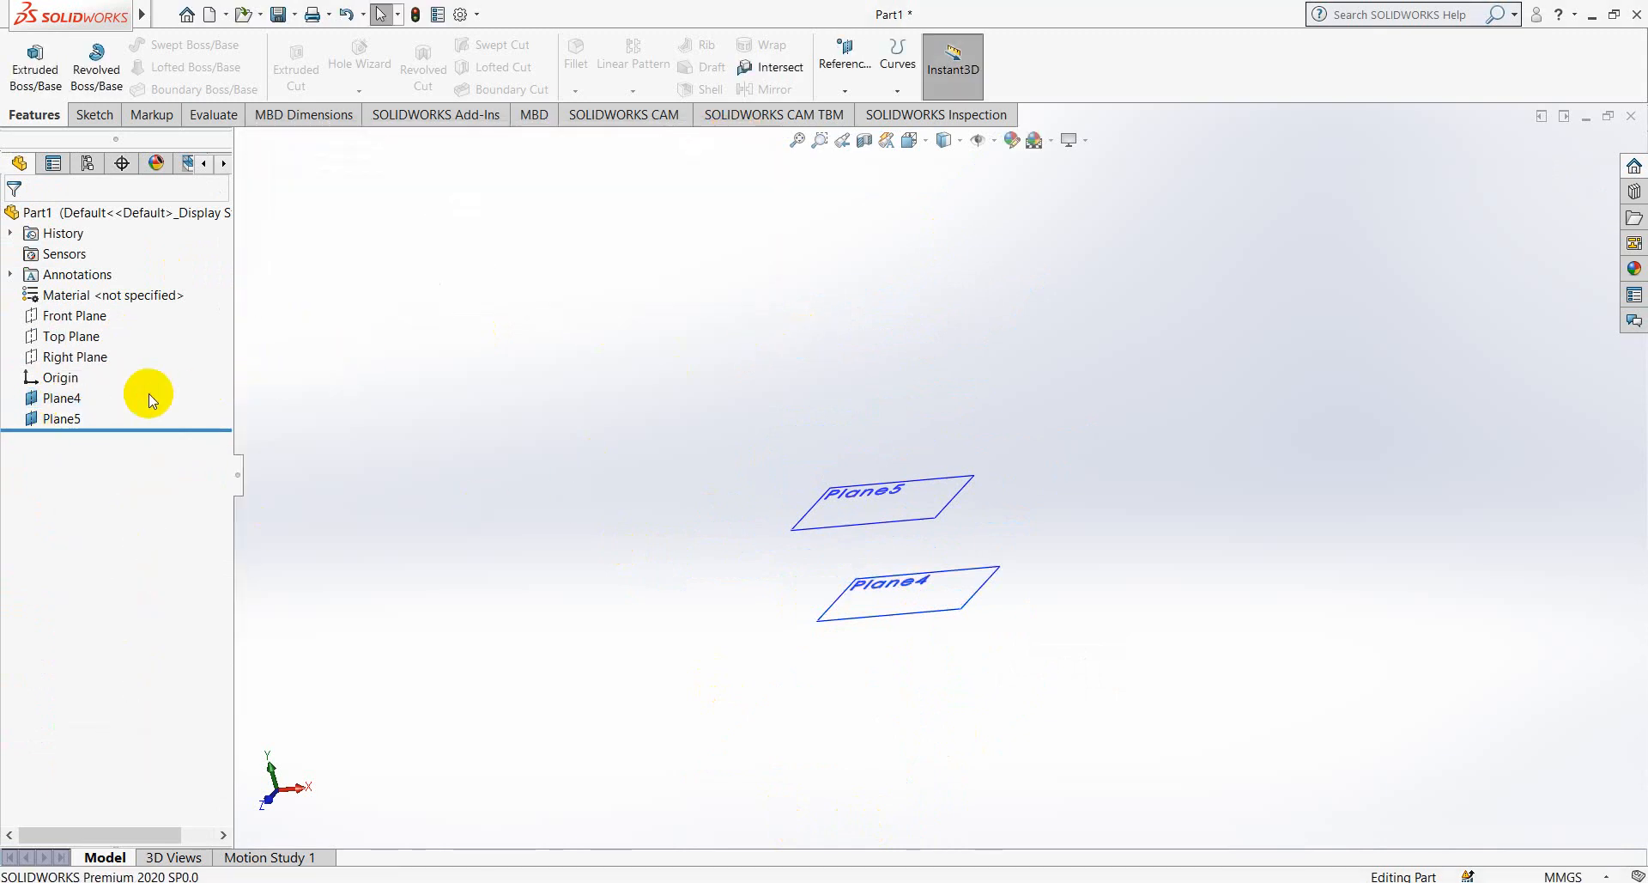
pyautogui.rightClick(148, 400)
pyautogui.press('Escape')
pyautogui.click(349, 393)
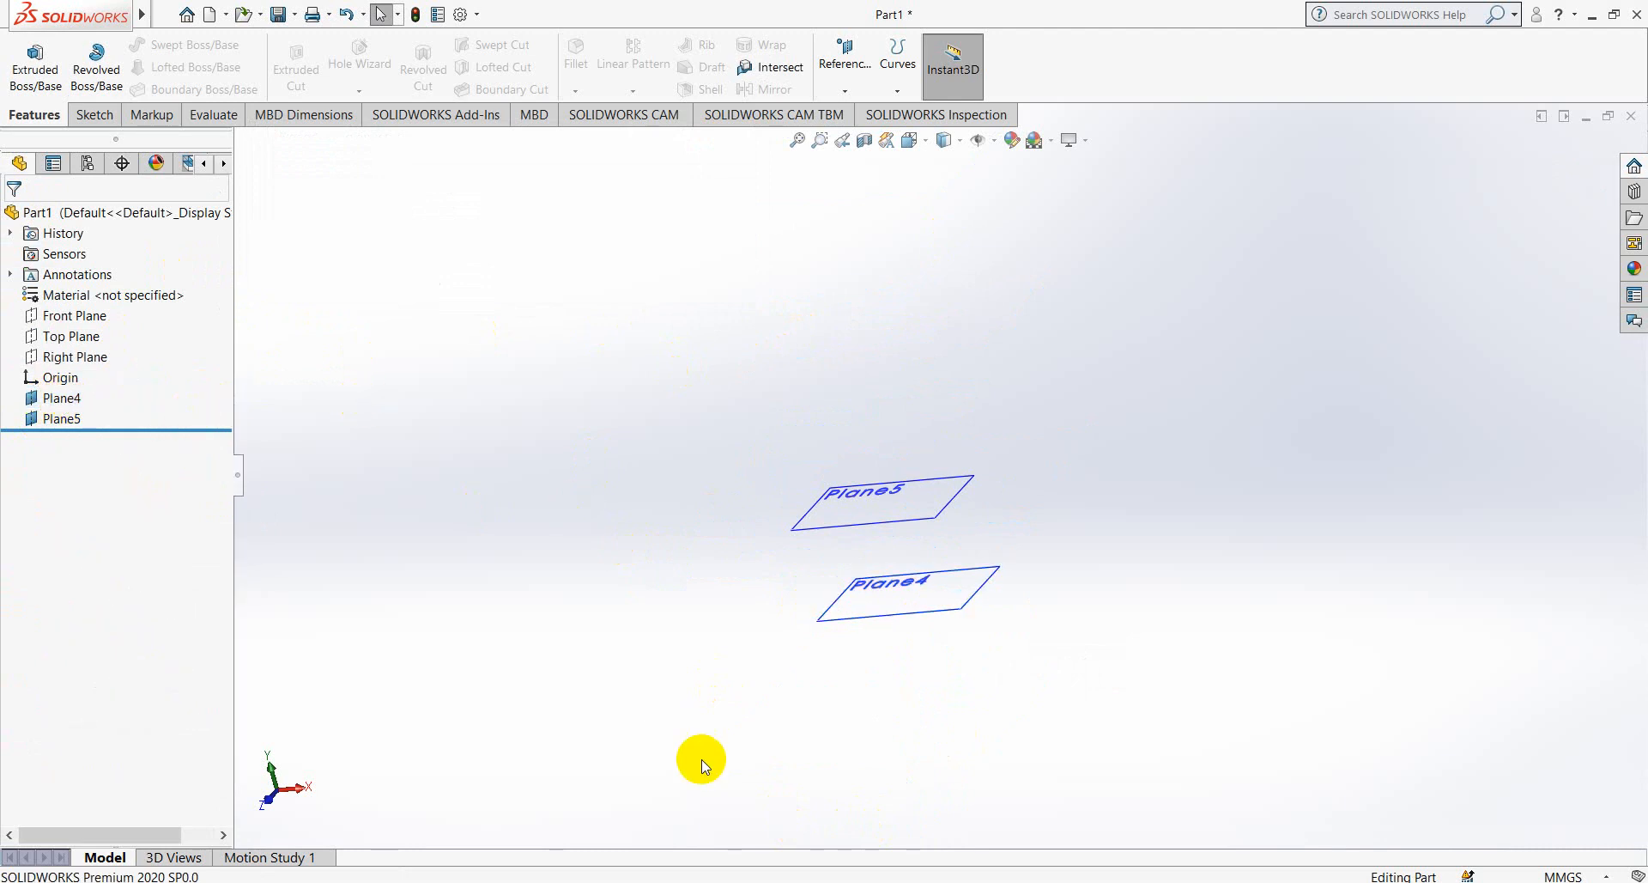
# - Rename the lower offset plane to Plane1 in its feature properties
pyautogui.click(49, 399)
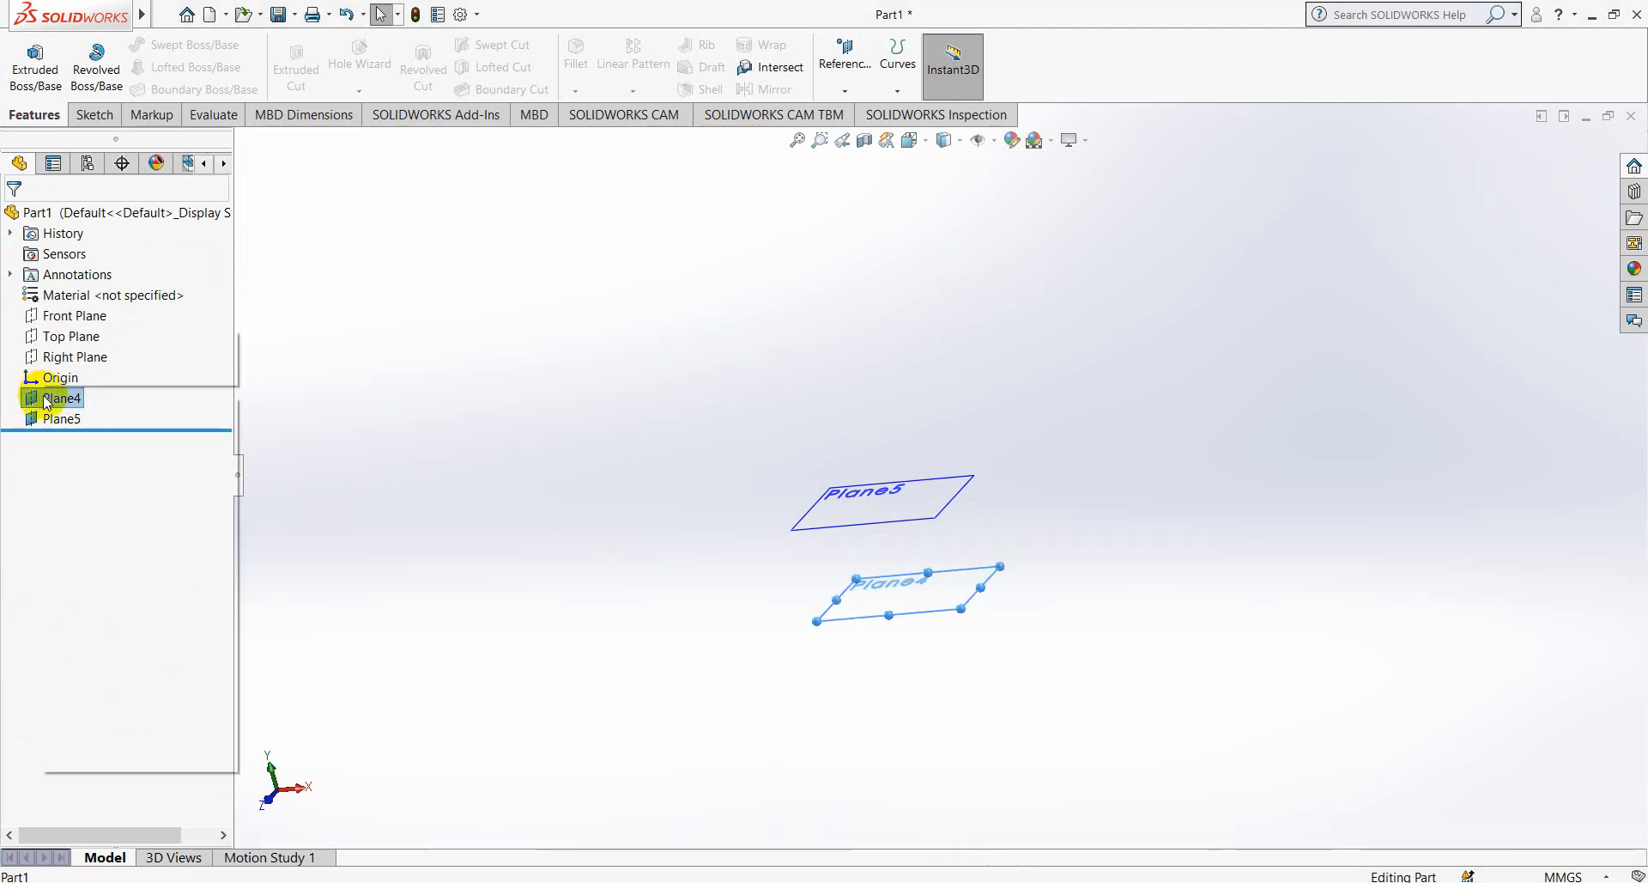
pyautogui.rightClick(48, 402)
pyautogui.click(97, 624)
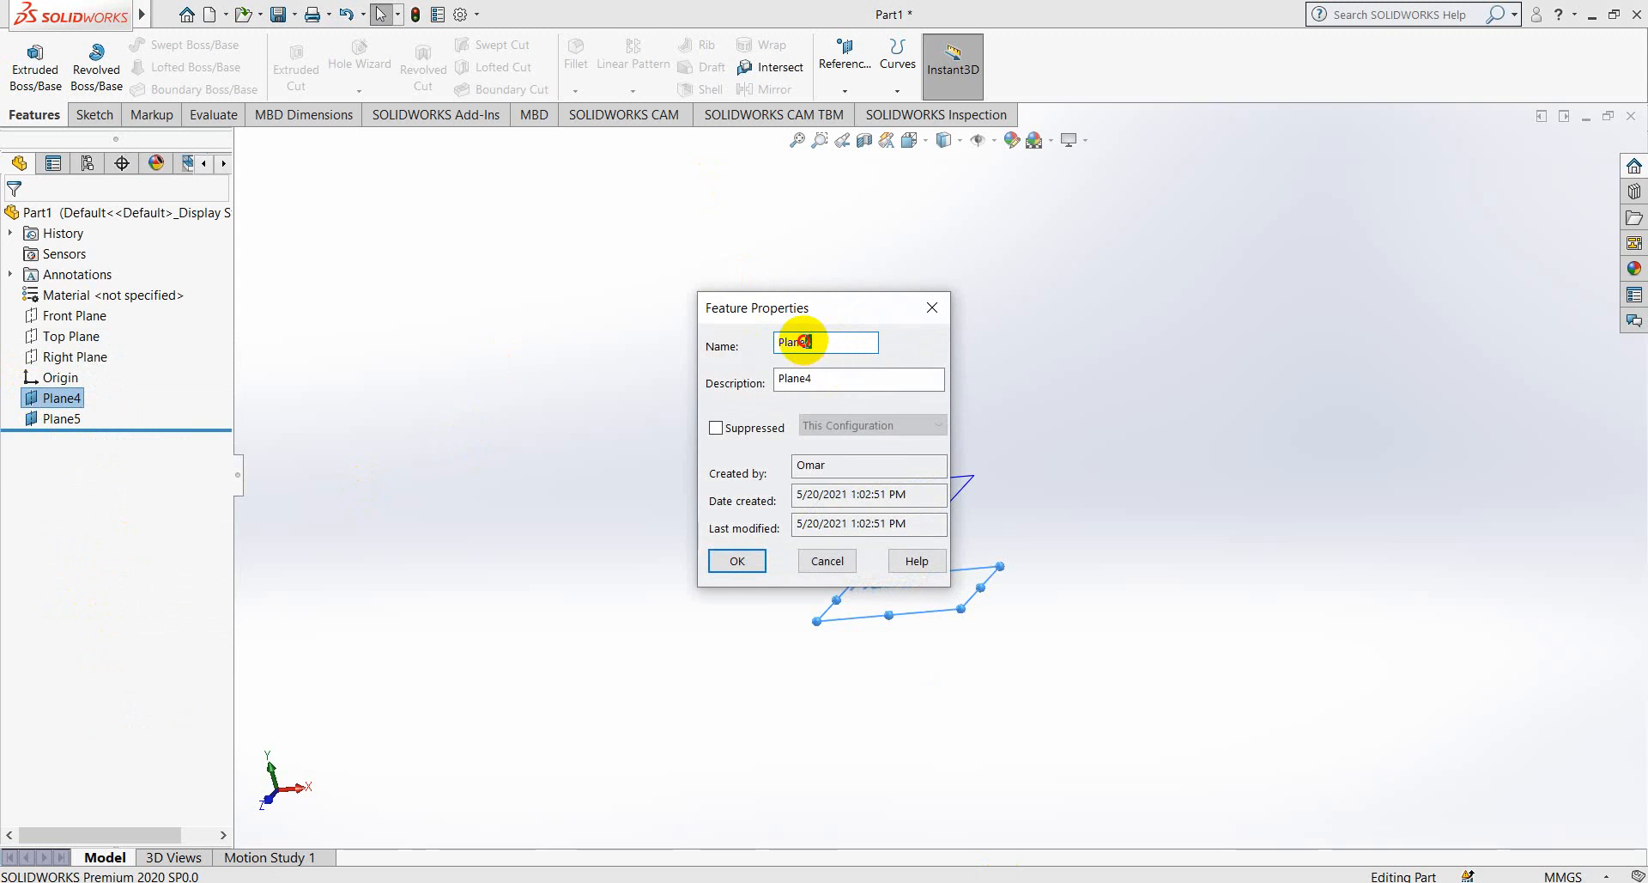
pyautogui.press('BackSpace')
pyautogui.write('1')
pyautogui.press('Return')
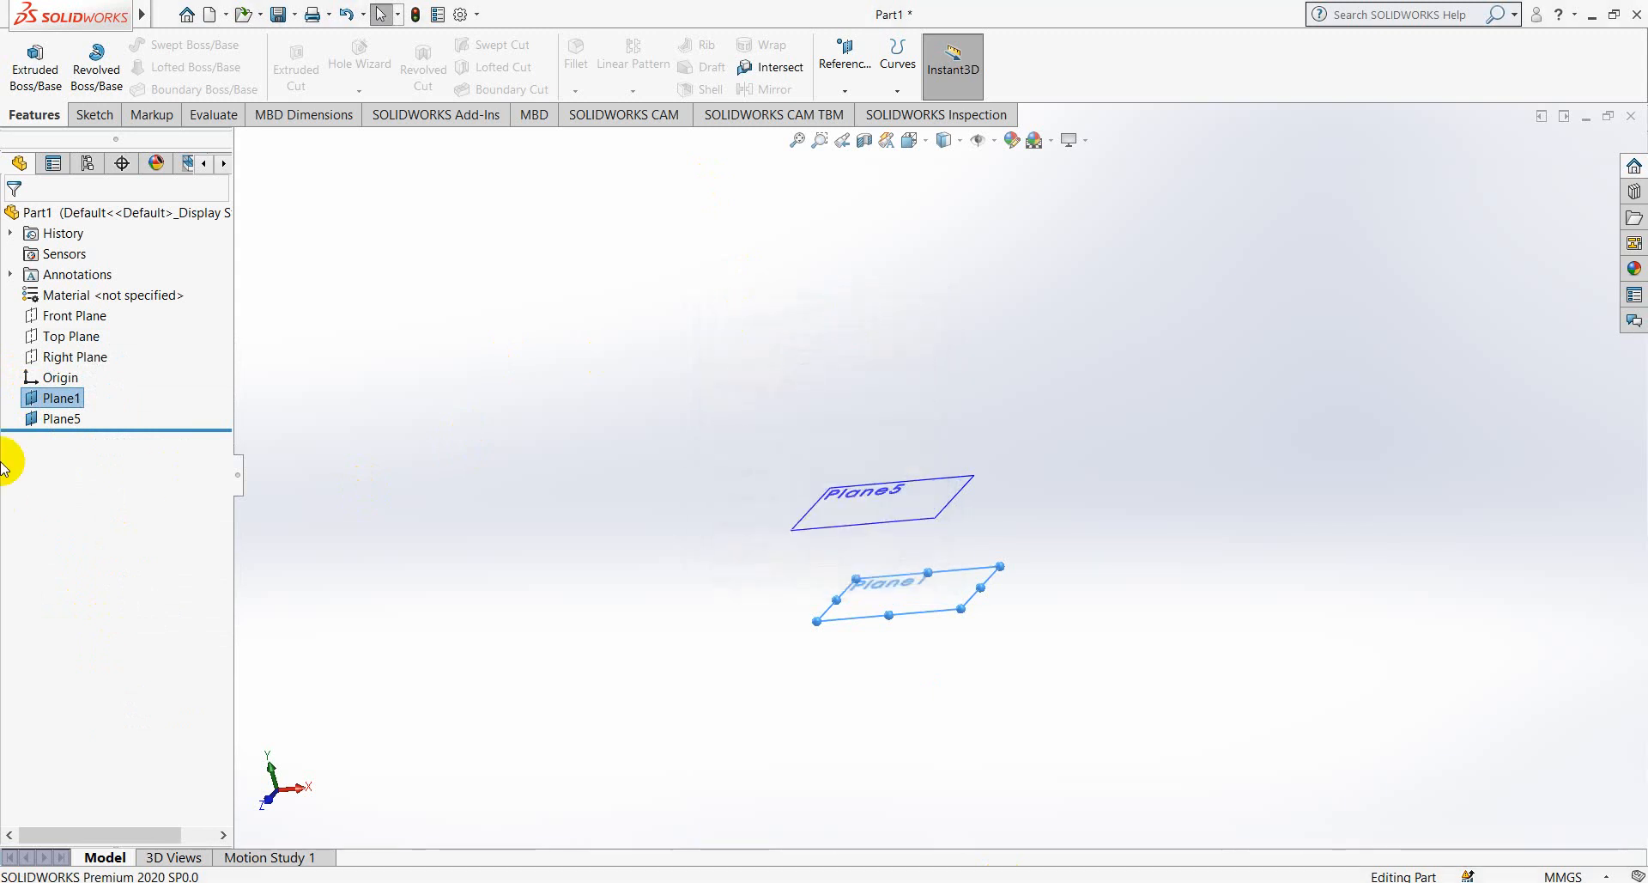
# - Rename the upper offset plane to Plane2 in its feature properties
pyautogui.rightClick(60, 418)
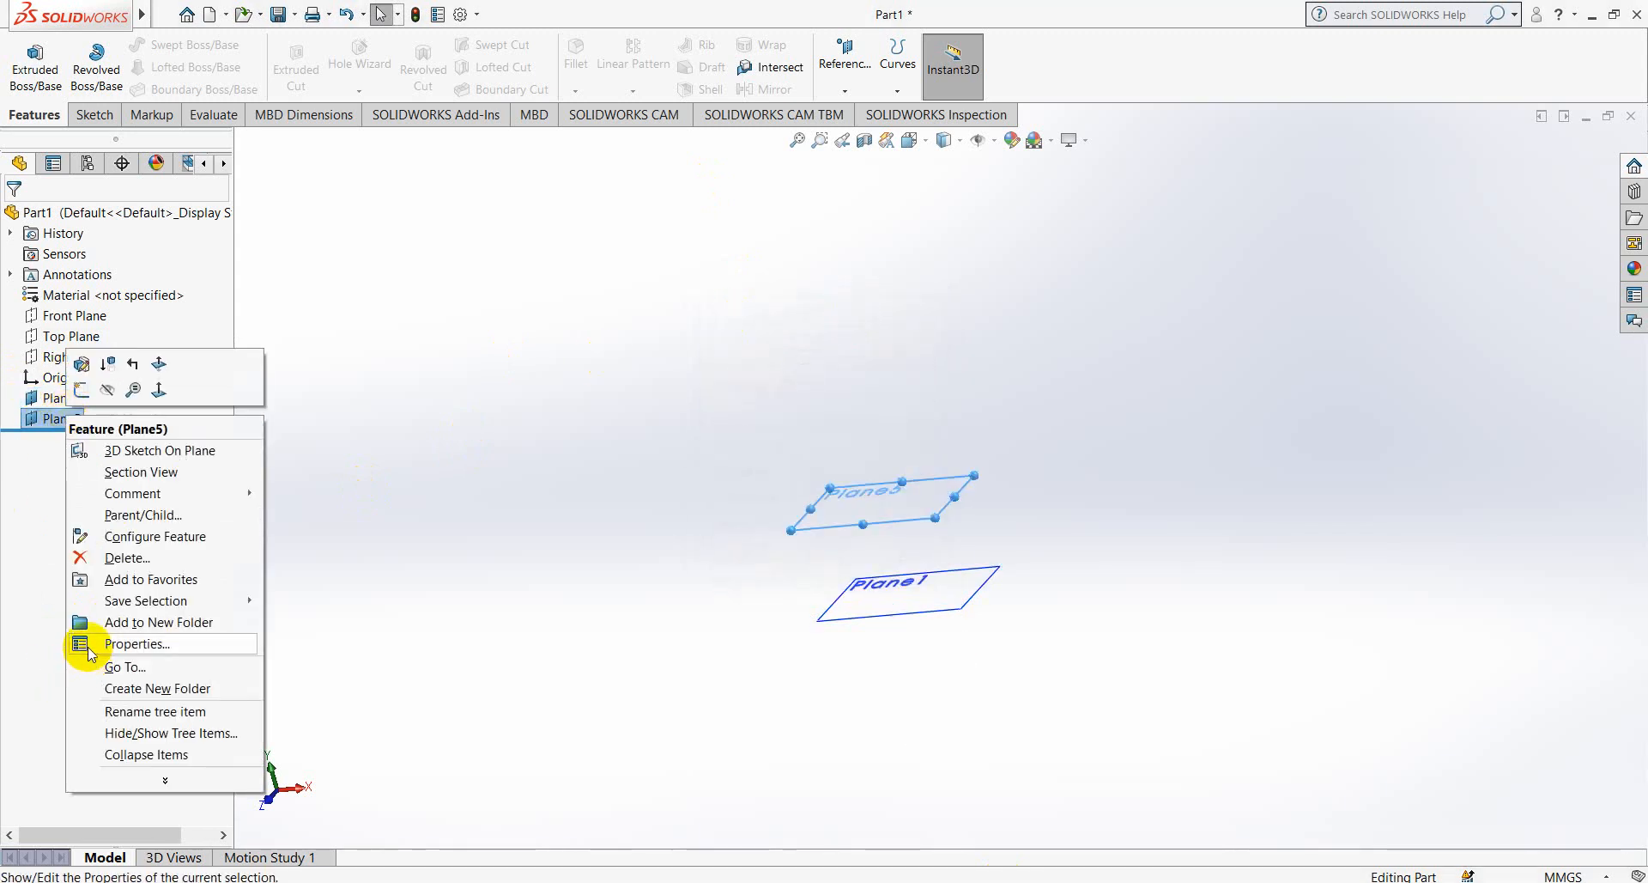
pyautogui.click(89, 654)
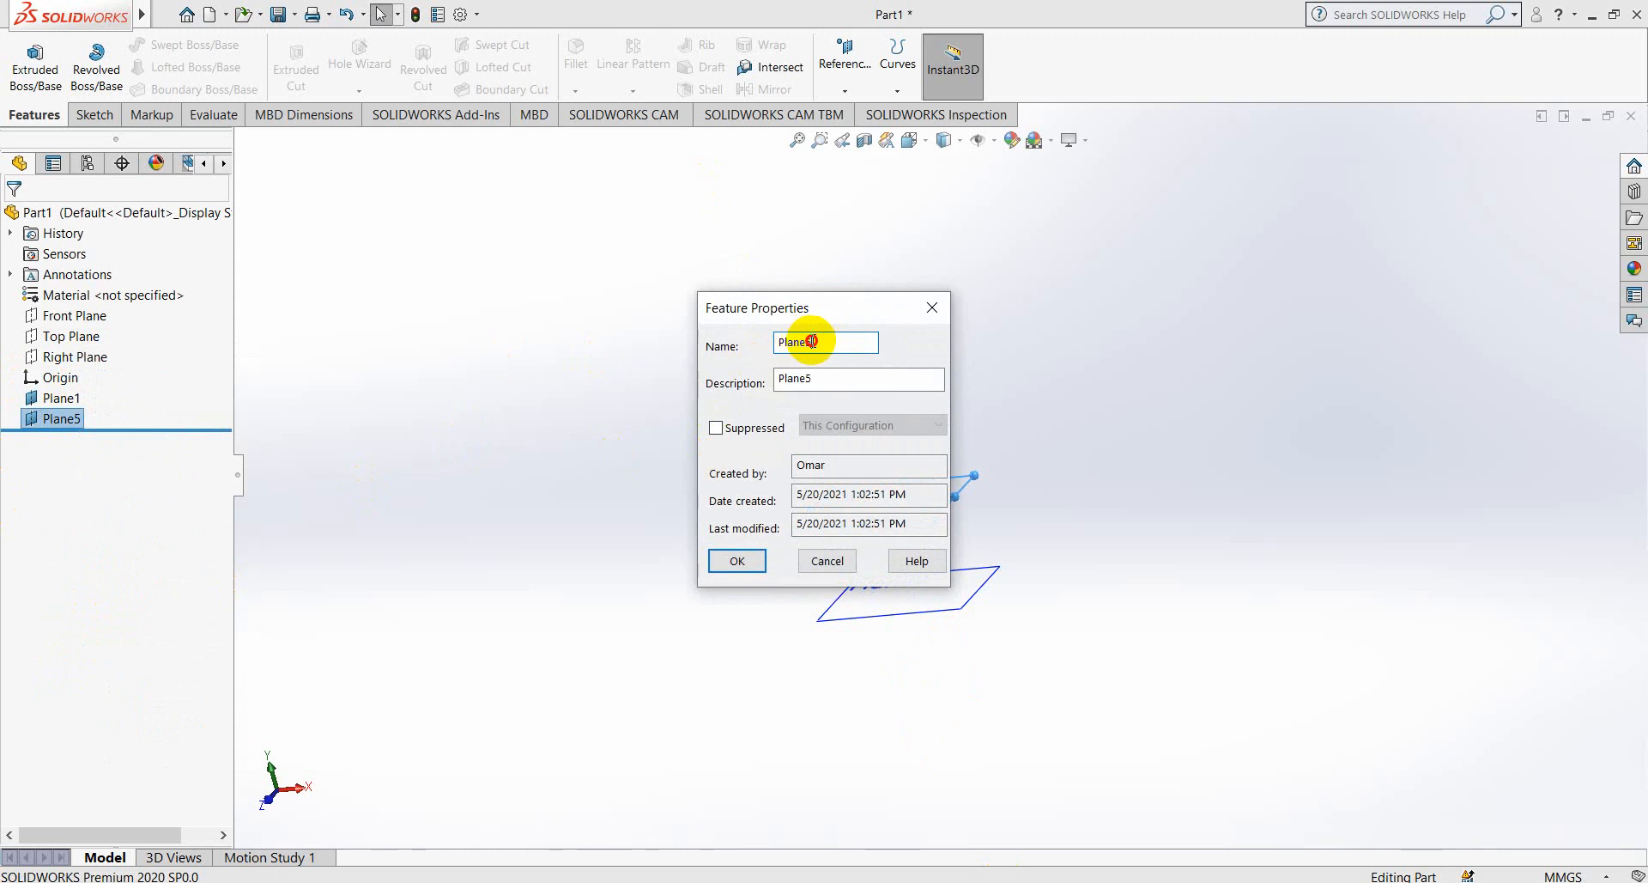
pyautogui.write('2')
pyautogui.press('Return')
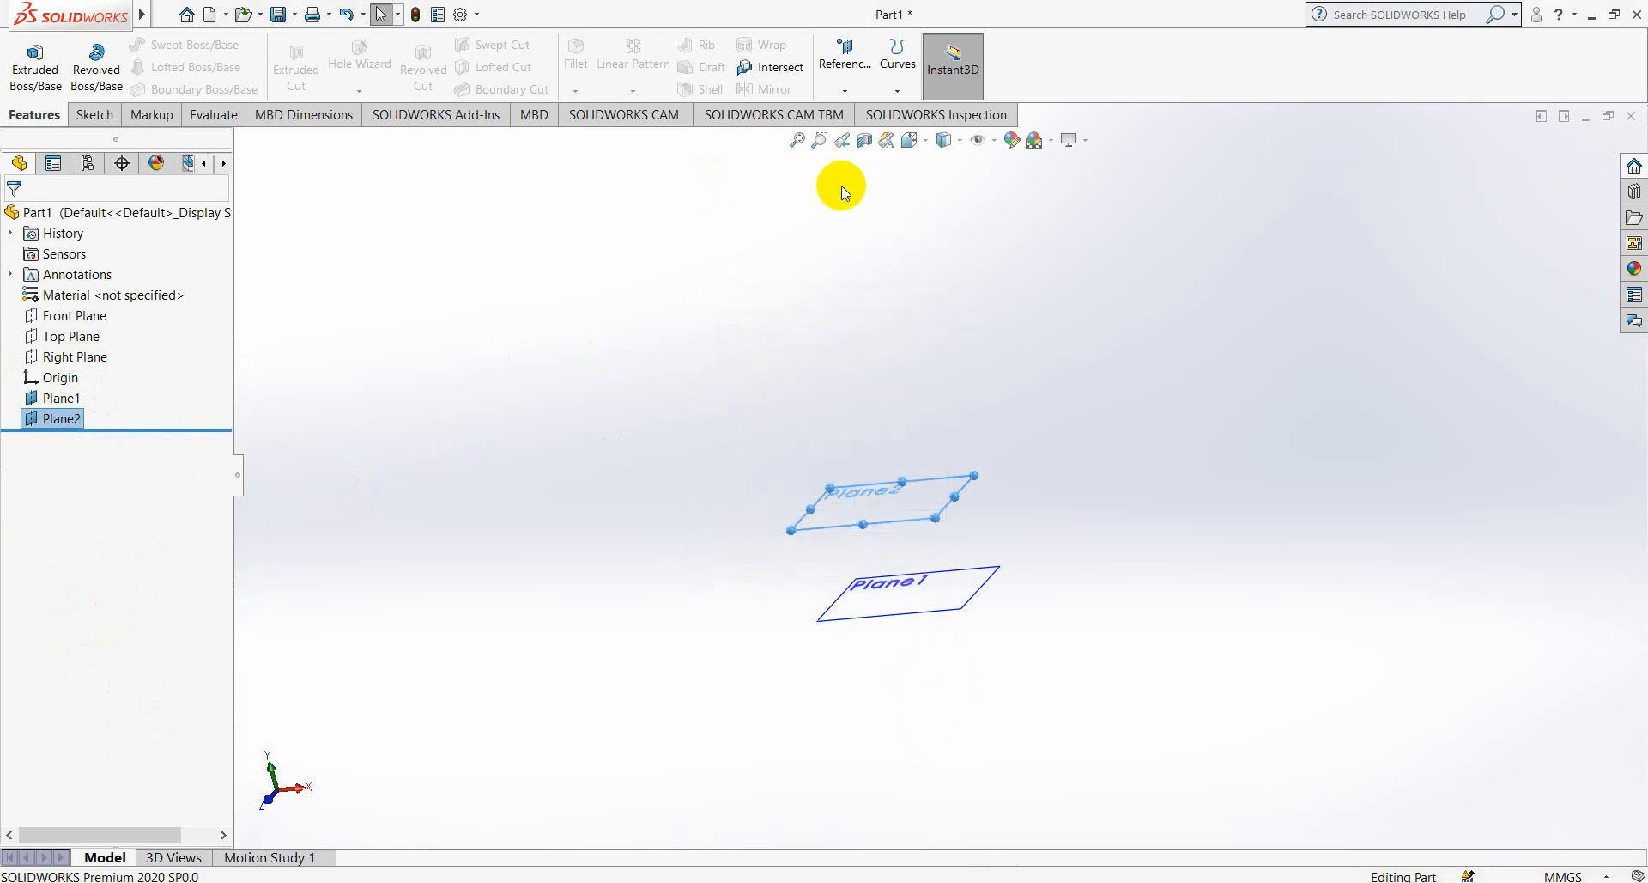
# - Orient the view normal to Plane1
pyautogui.scroll(-2, 894, 508)
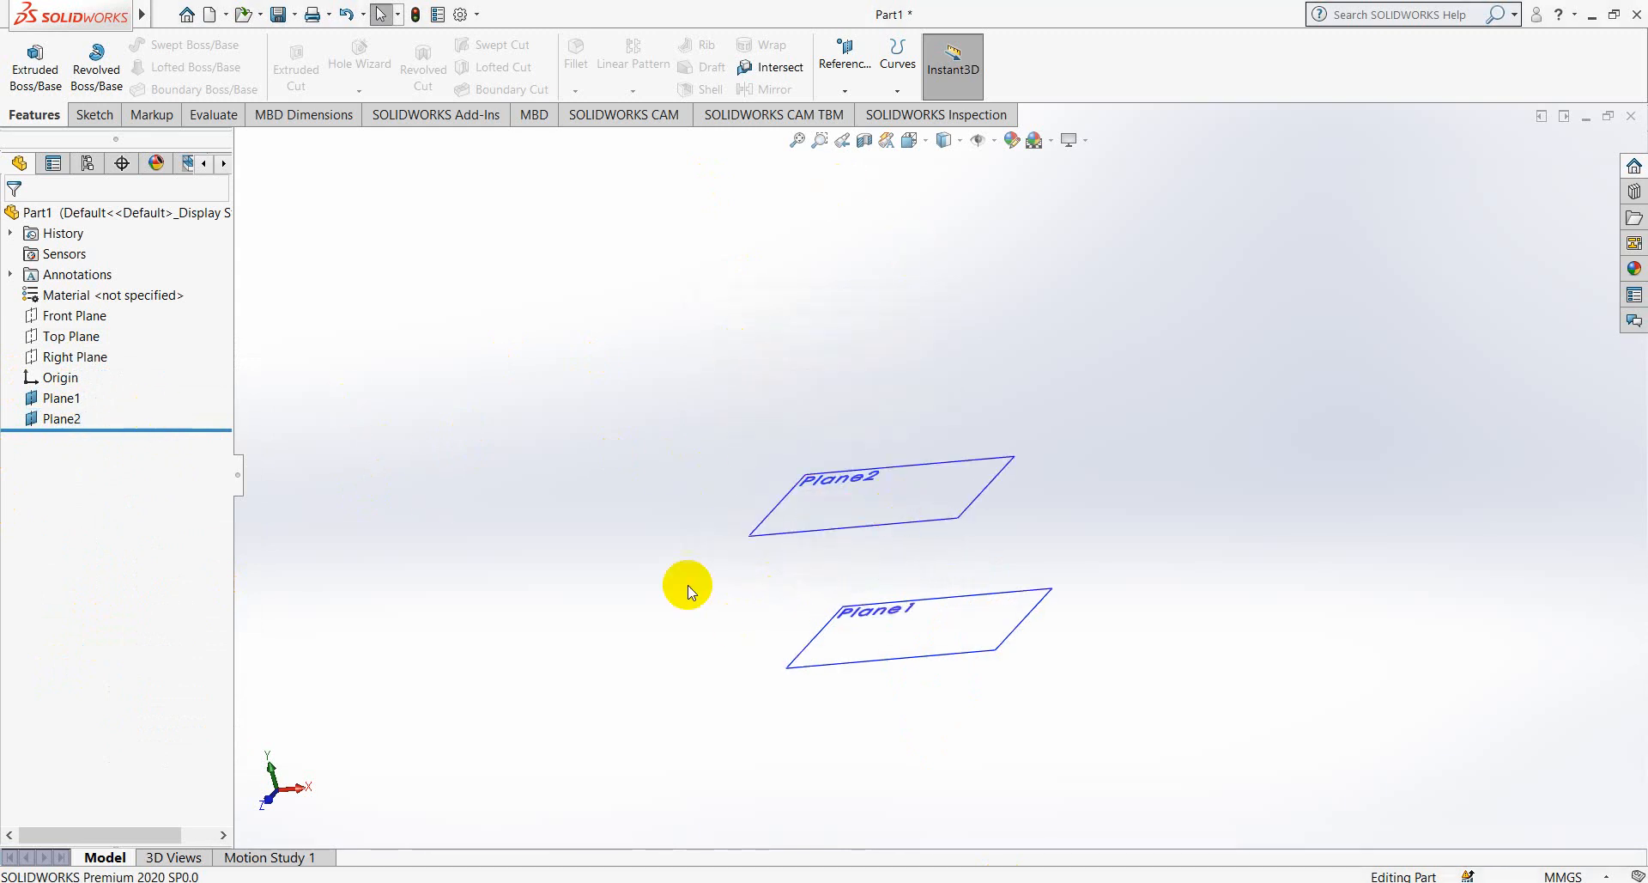
pyautogui.rightClick(903, 637)
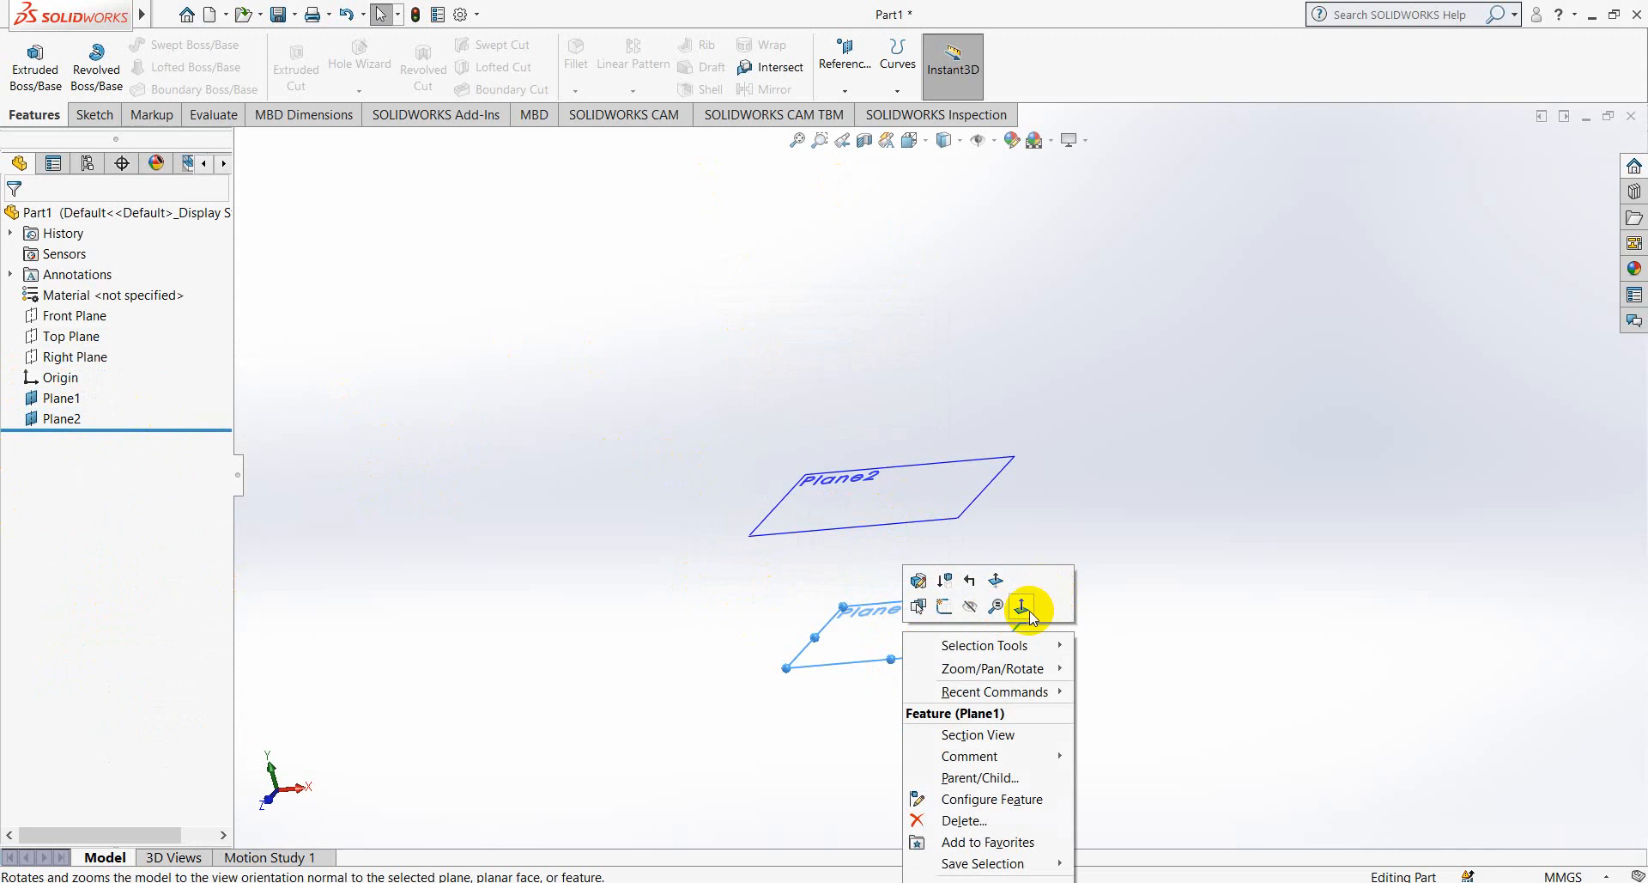
pyautogui.click(1023, 607)
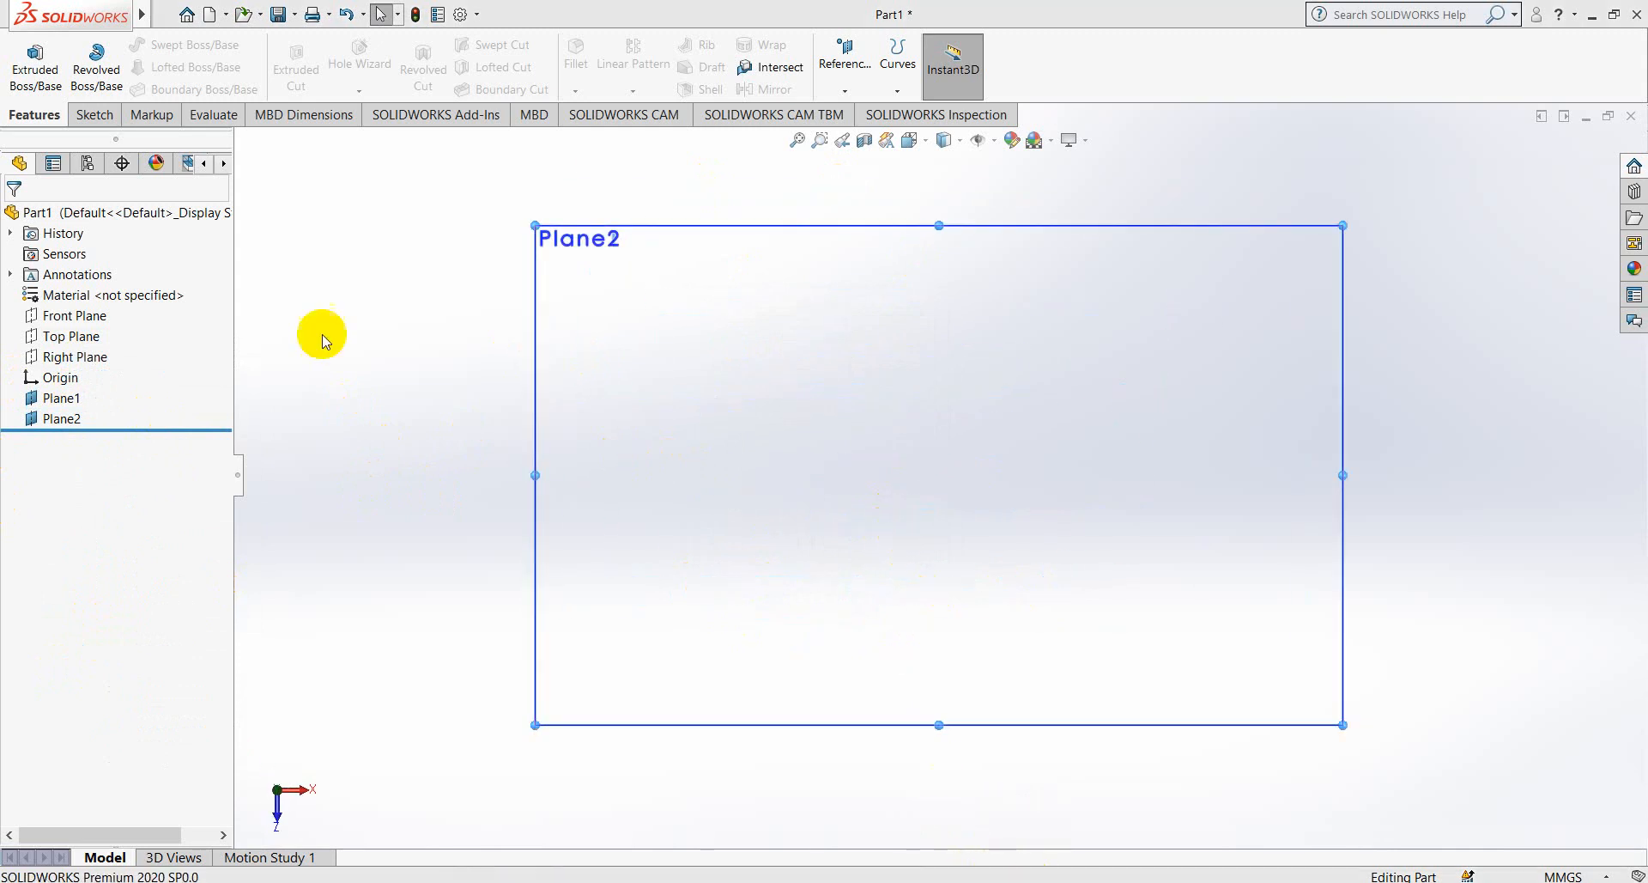
pyautogui.click(72, 399)
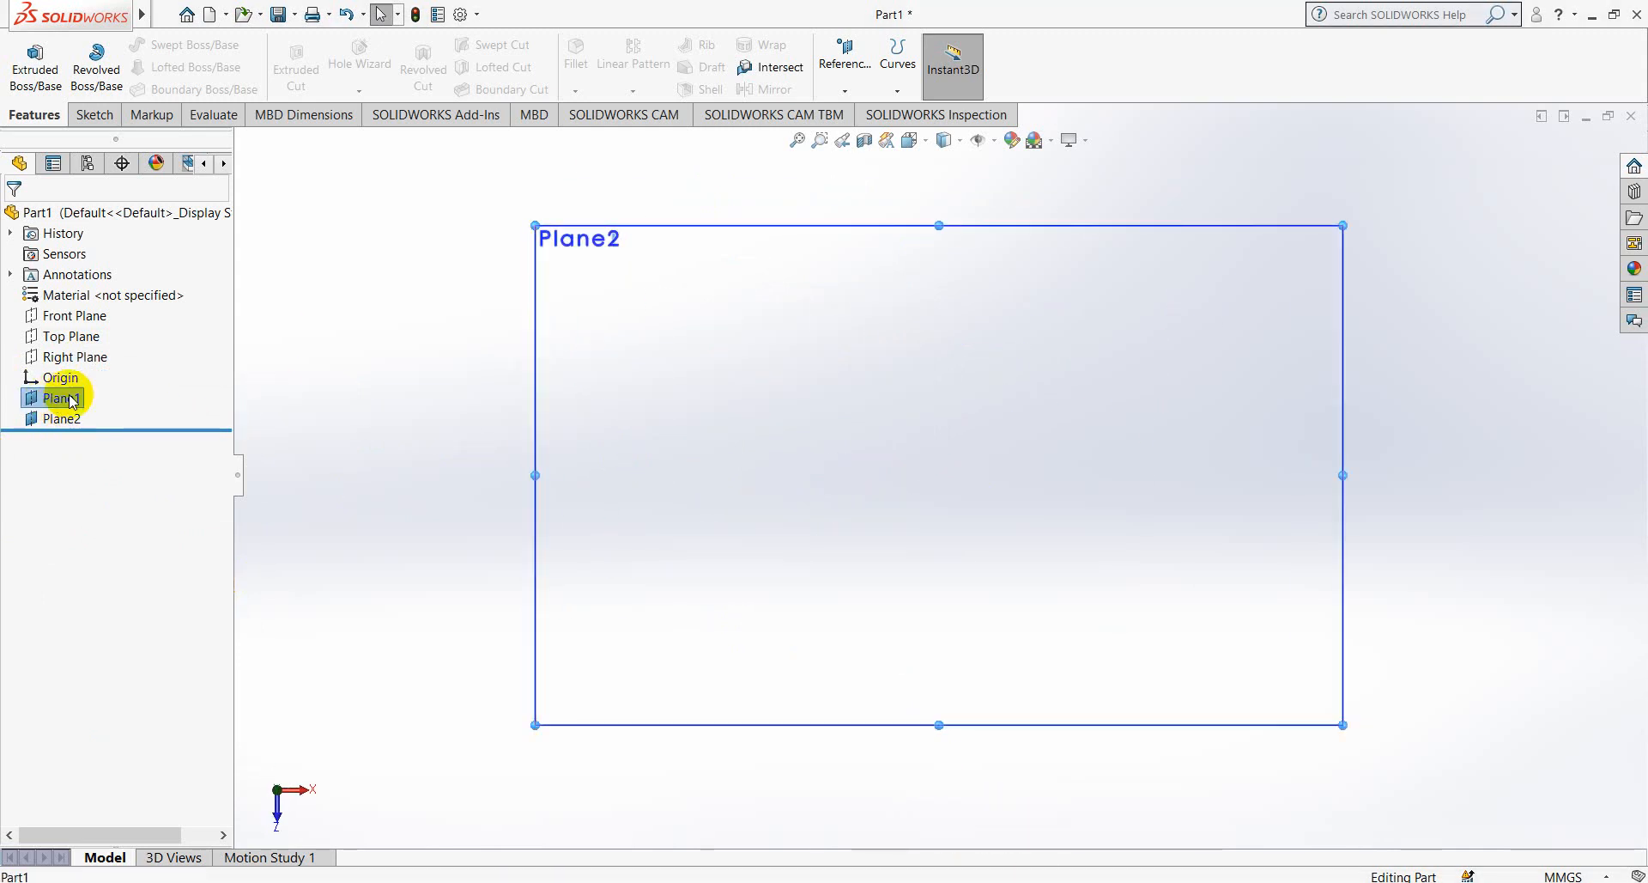
pyautogui.rightClick(71, 399)
pyautogui.click(68, 349)
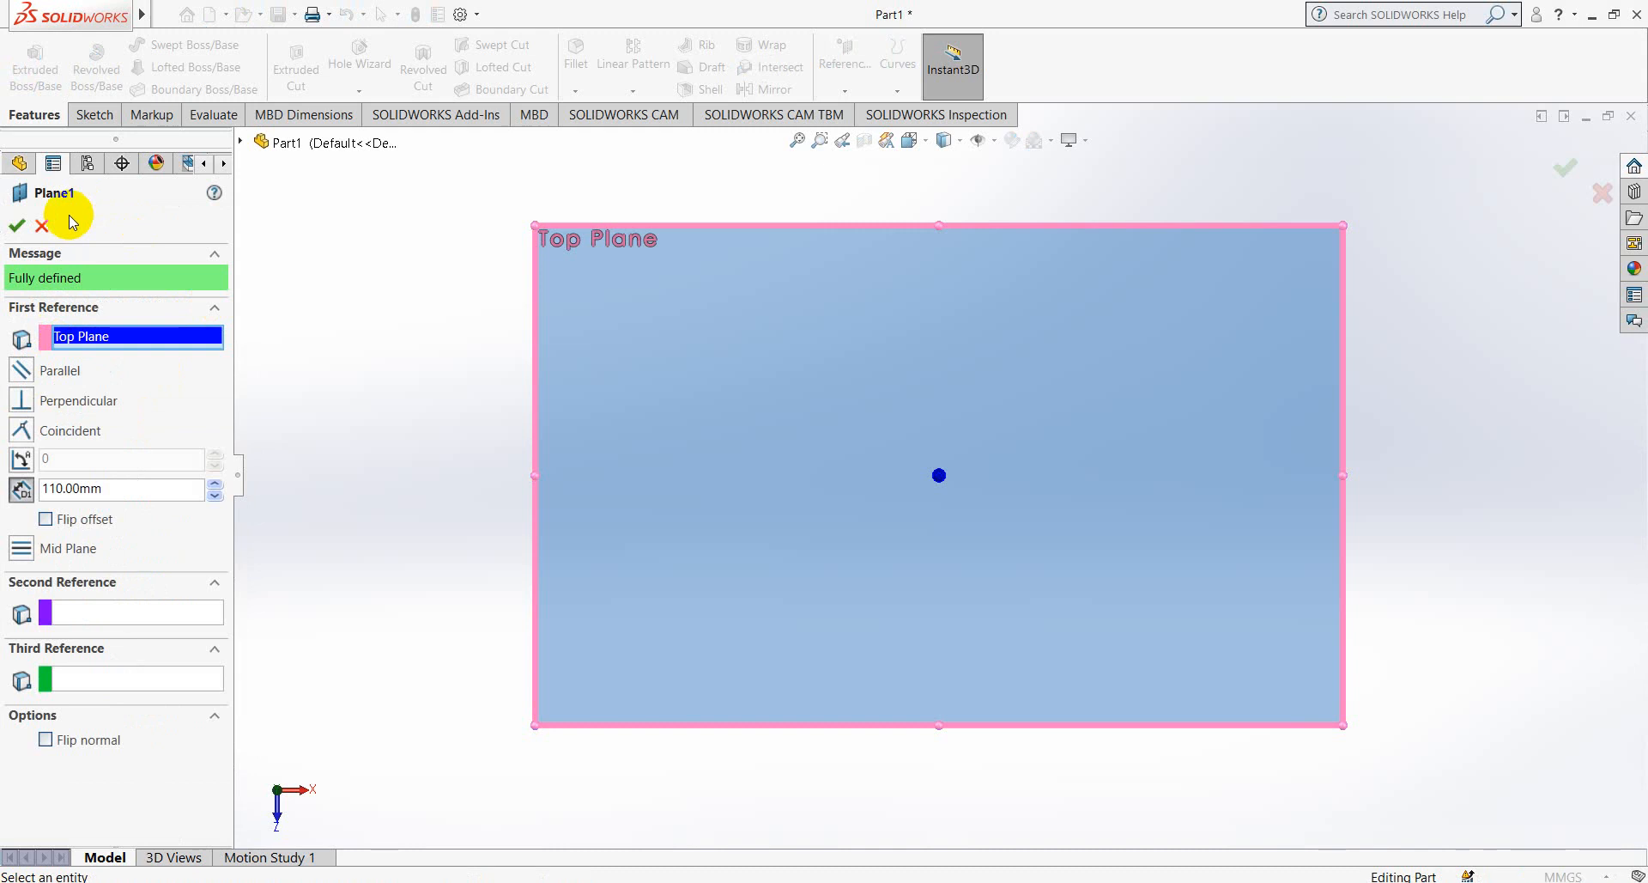
pyautogui.click(41, 225)
# - Start a sketch on Plane1 and draw an open three-point spline above the origin, from about 88 to 62 mm, bulging toward positive X
pyautogui.rightClick(54, 397)
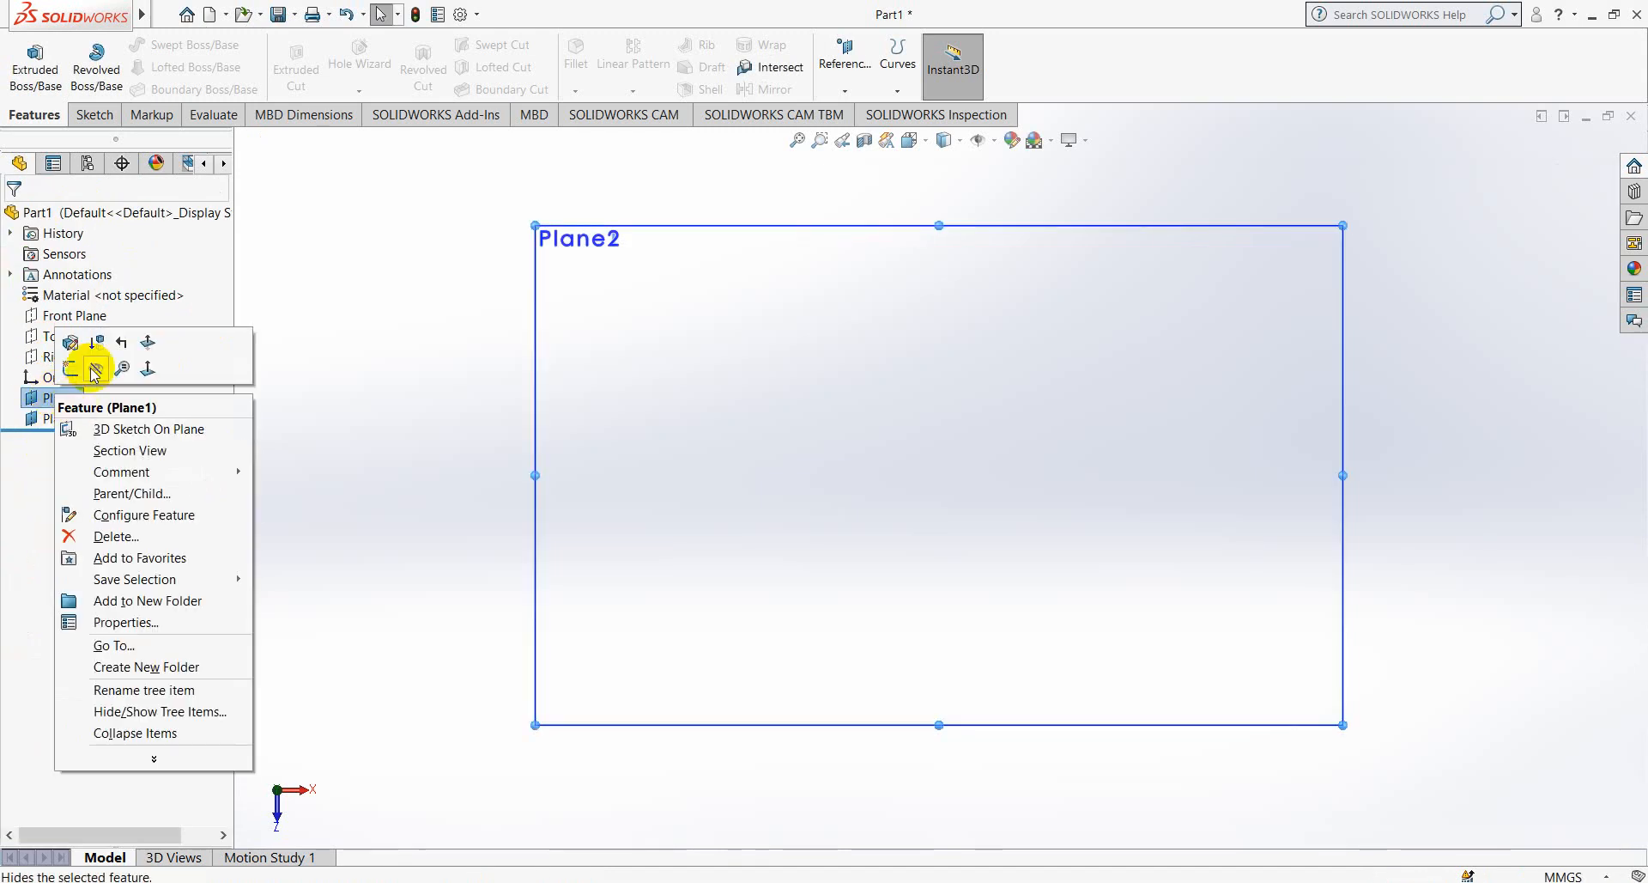
pyautogui.click(72, 368)
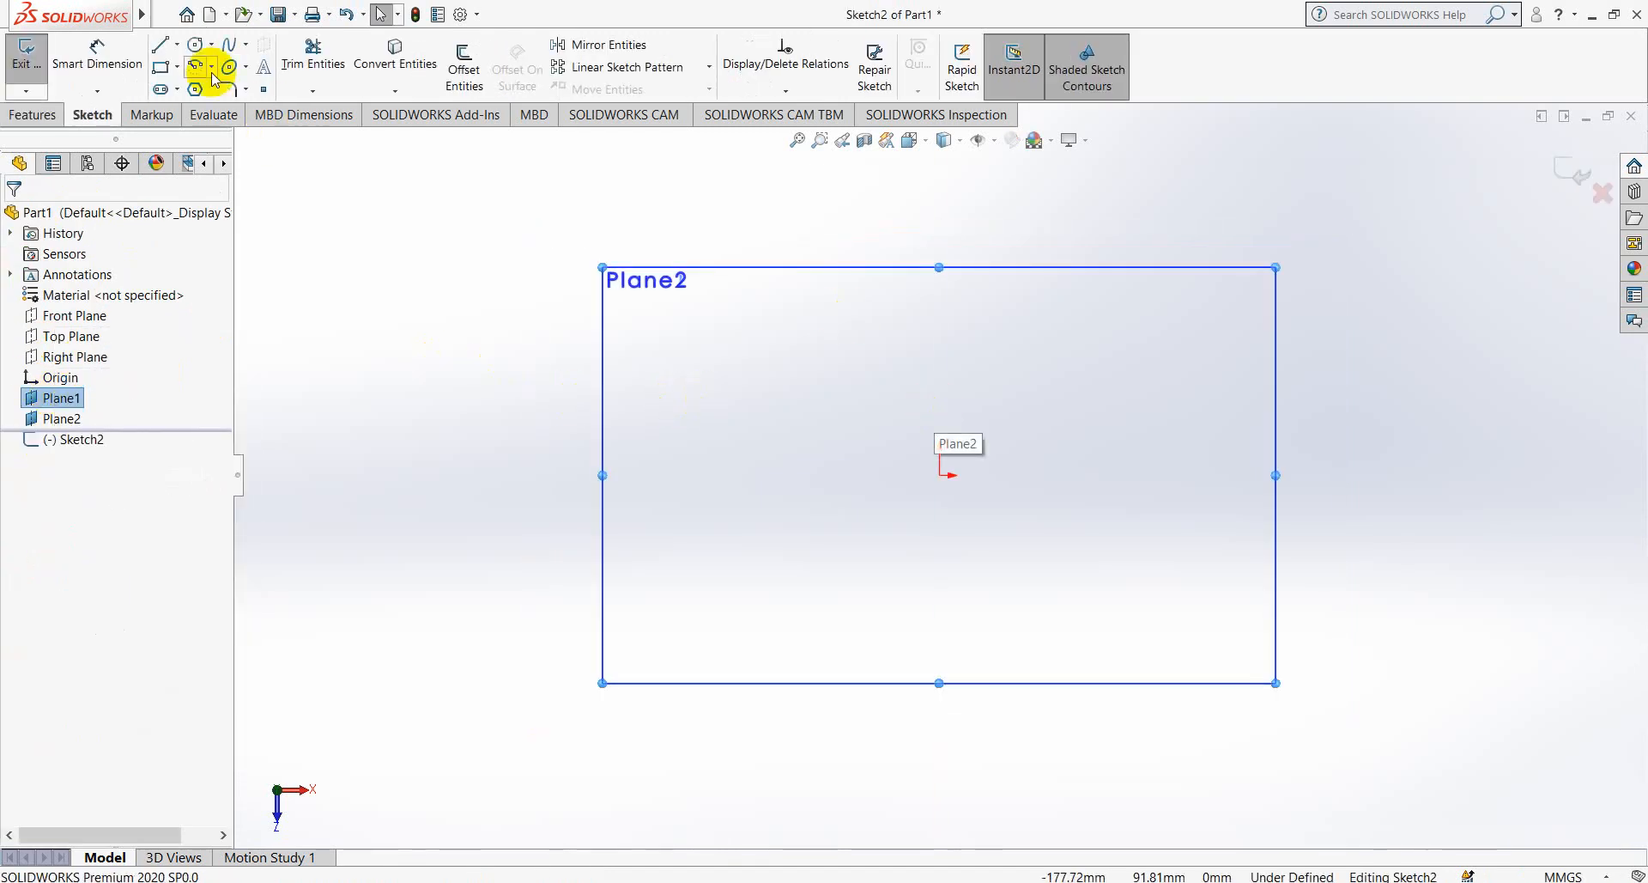
pyautogui.click(228, 44)
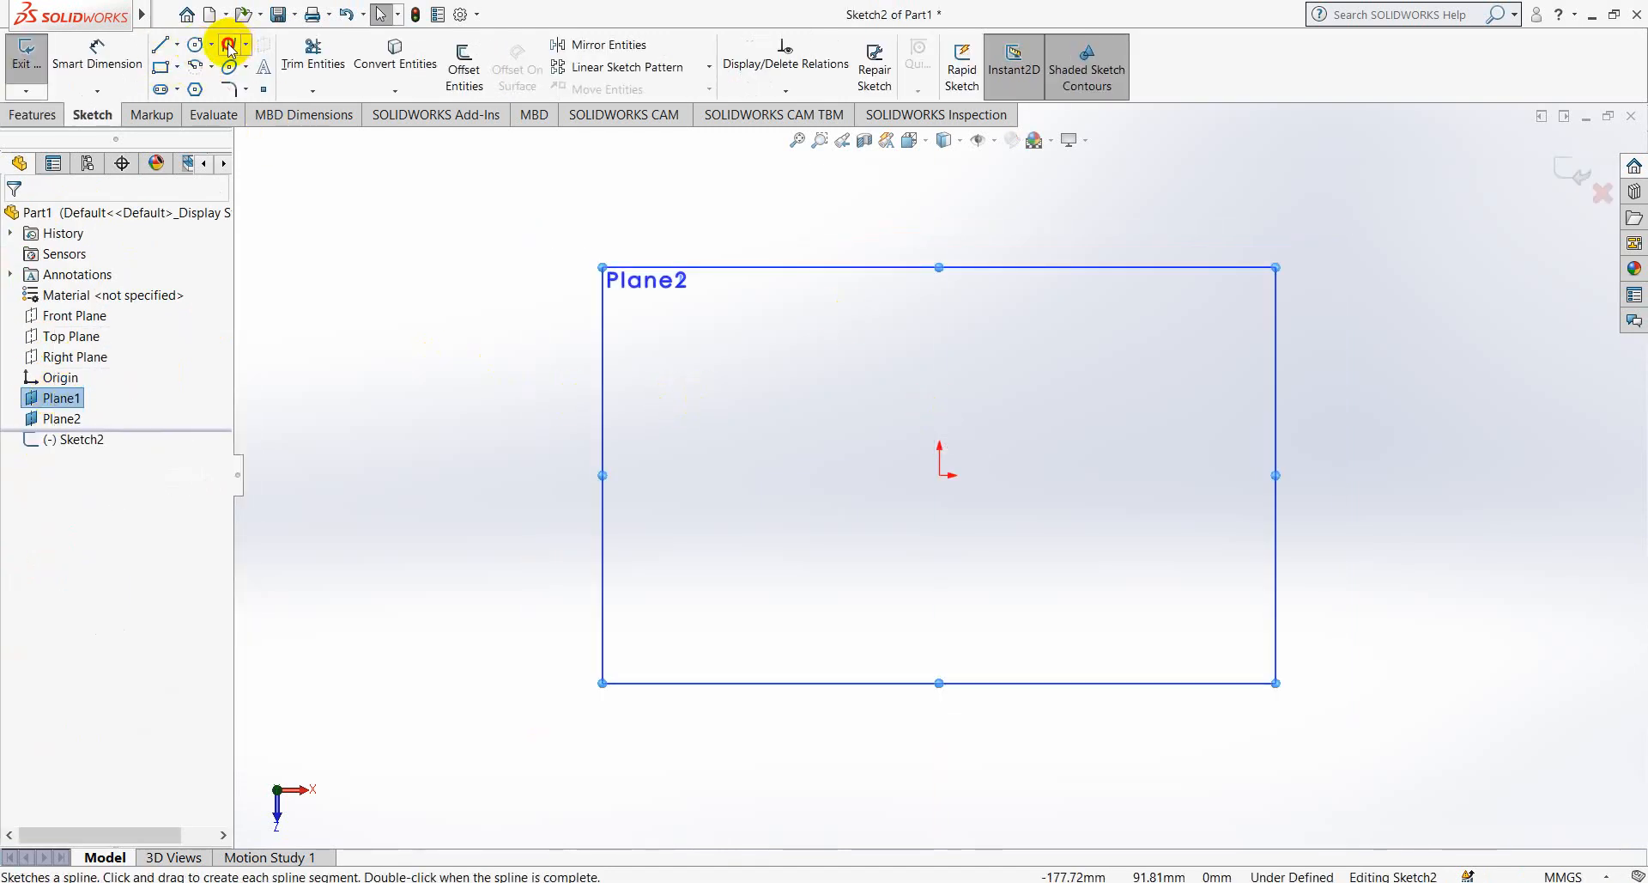
pyautogui.scroll(-3, 1107, 369)
pyautogui.scroll(2, 796, 305)
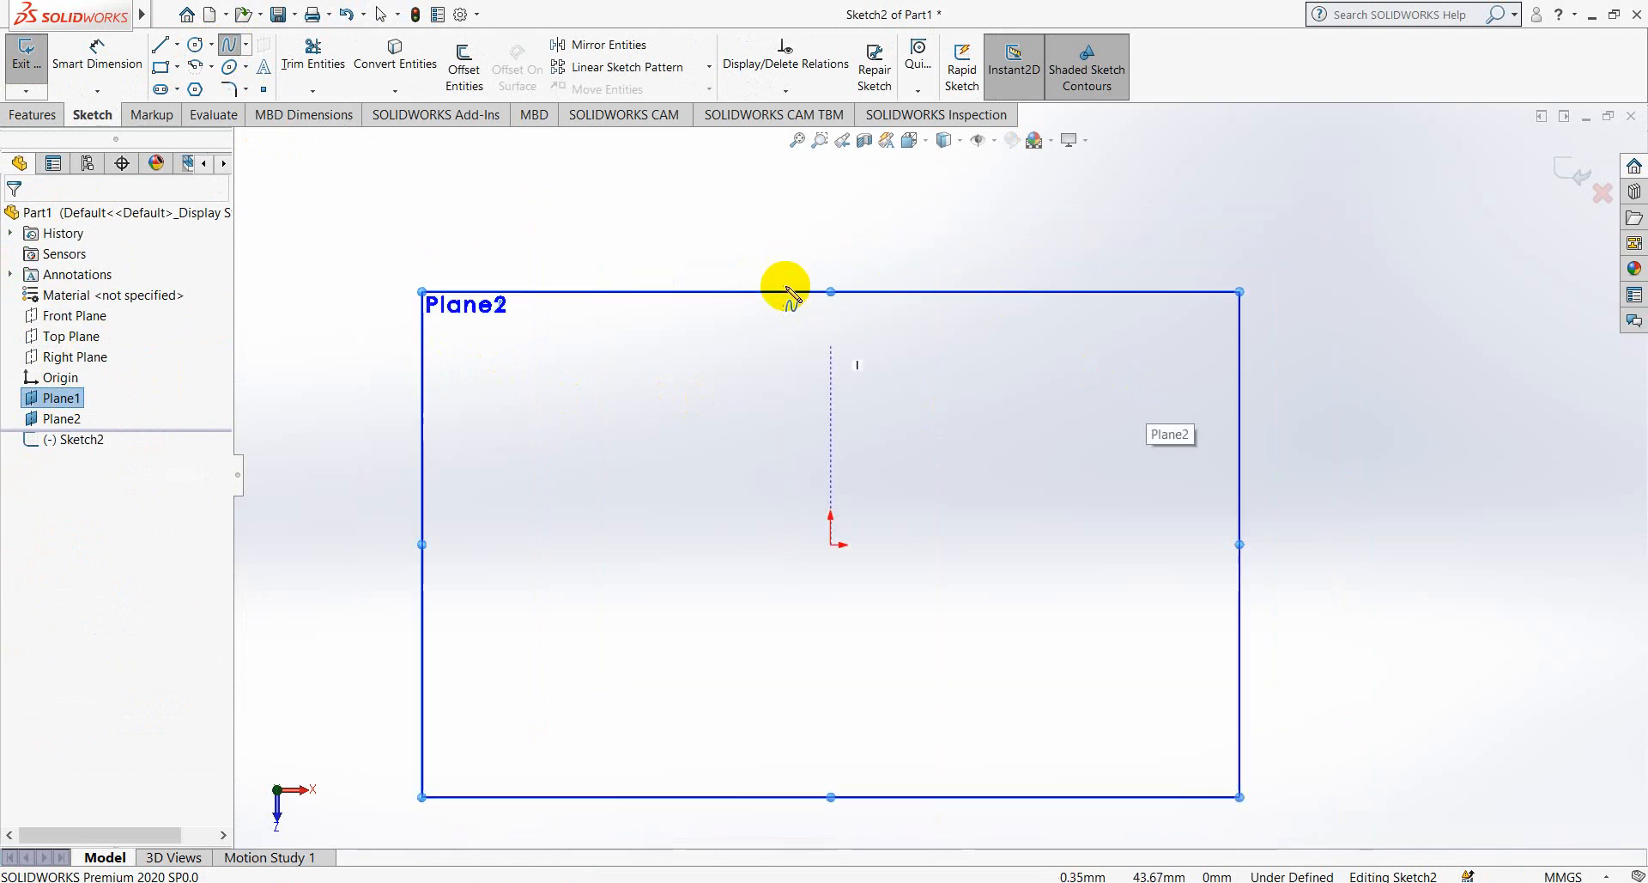
pyautogui.scroll(3, 788, 292)
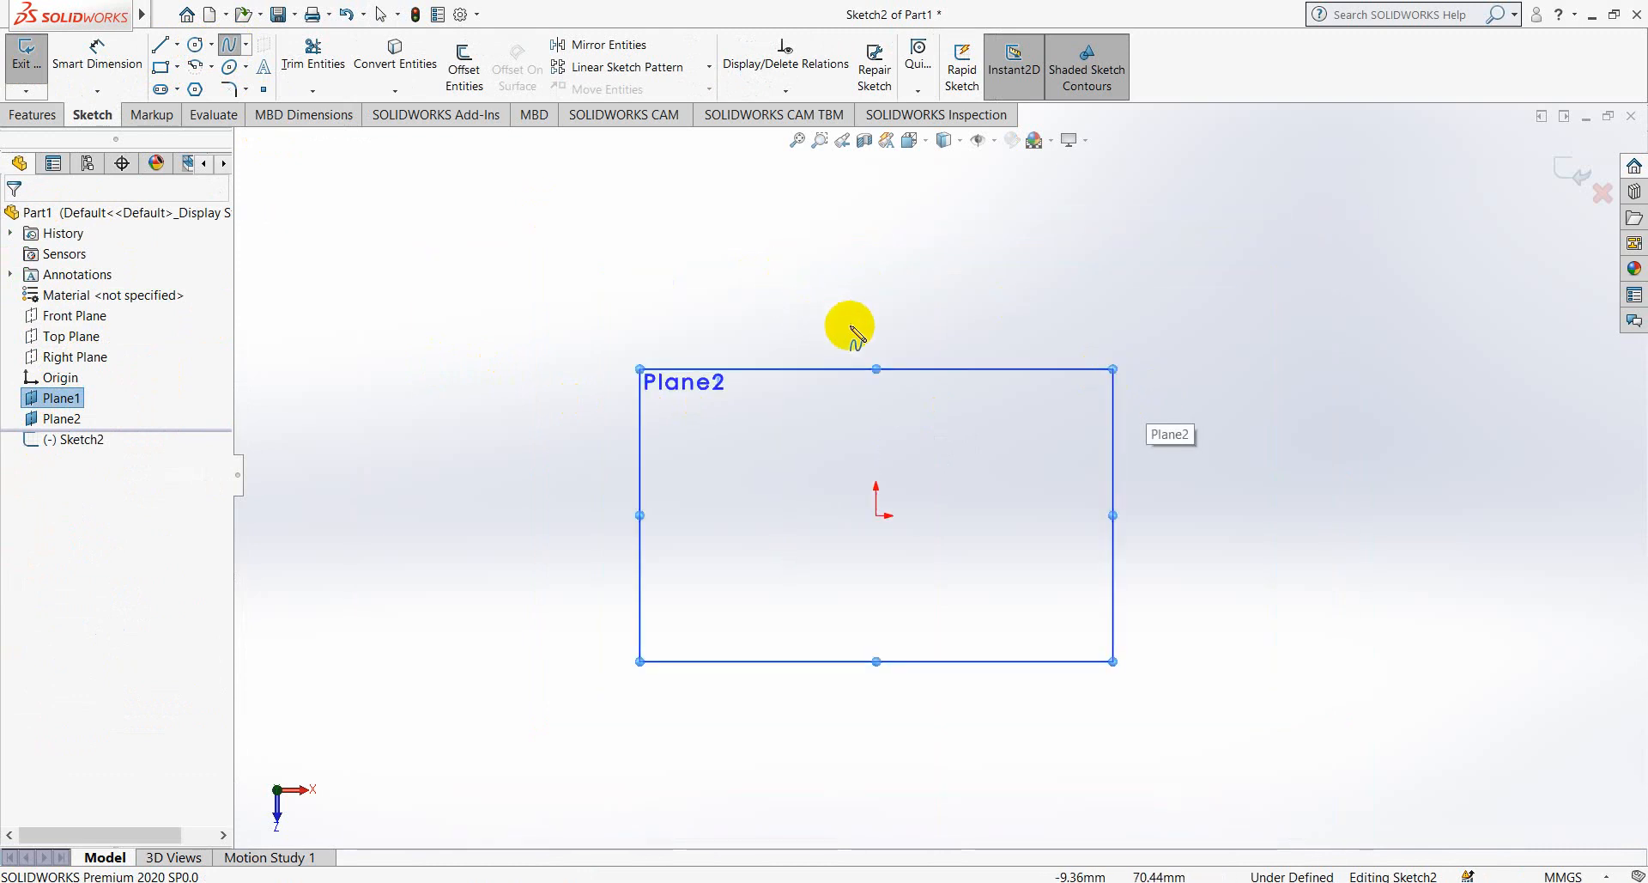
pyautogui.click(876, 285)
pyautogui.click(898, 310)
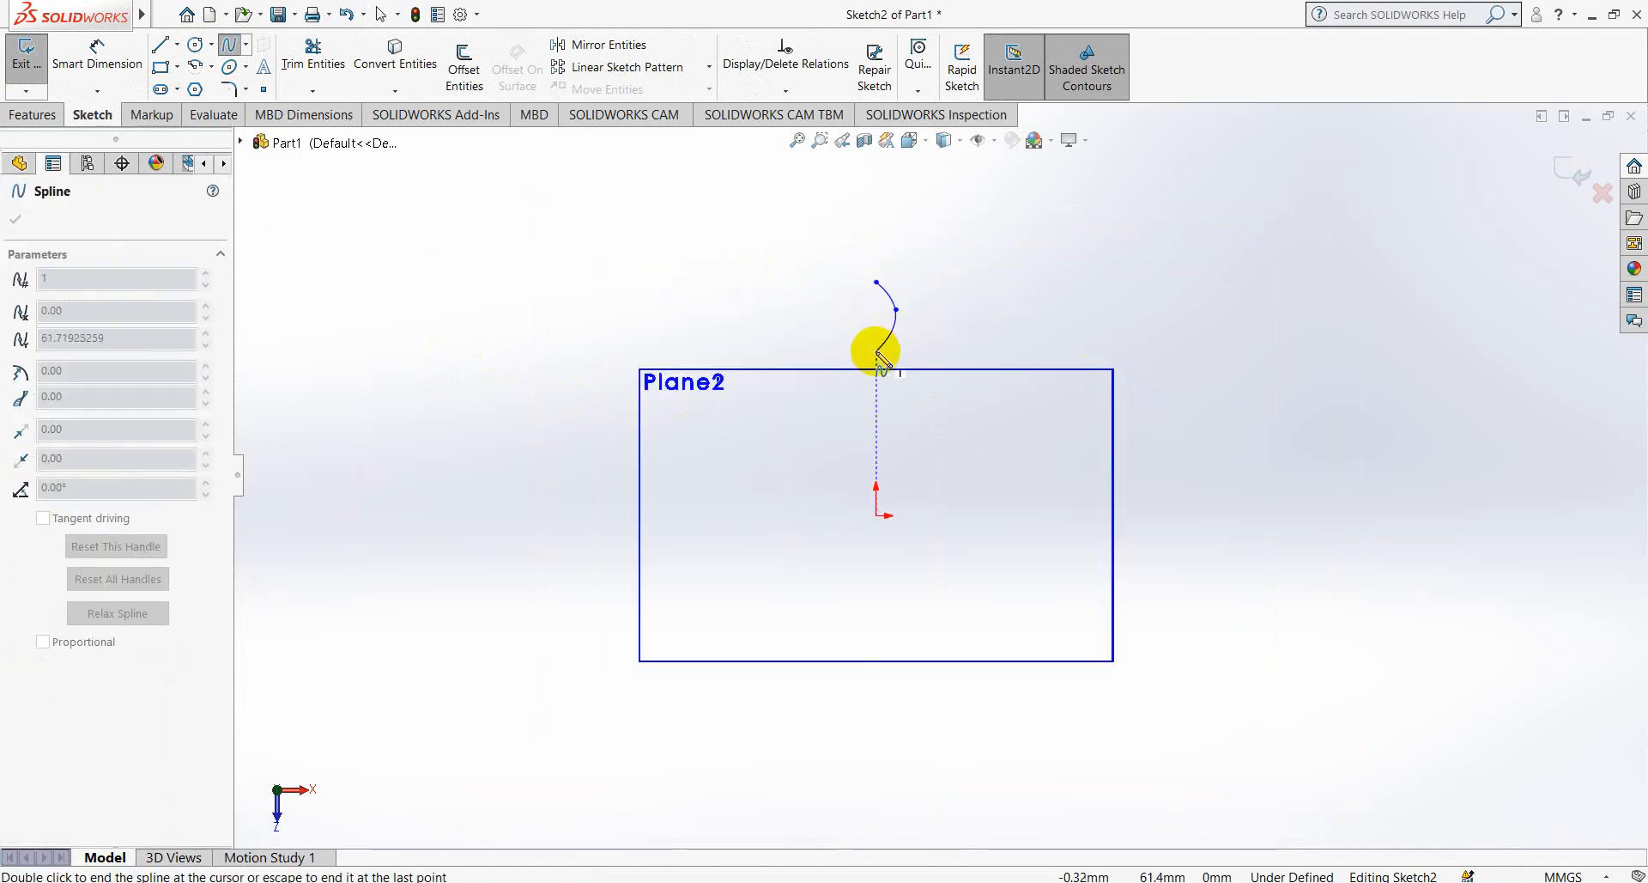
pyautogui.click(877, 354)
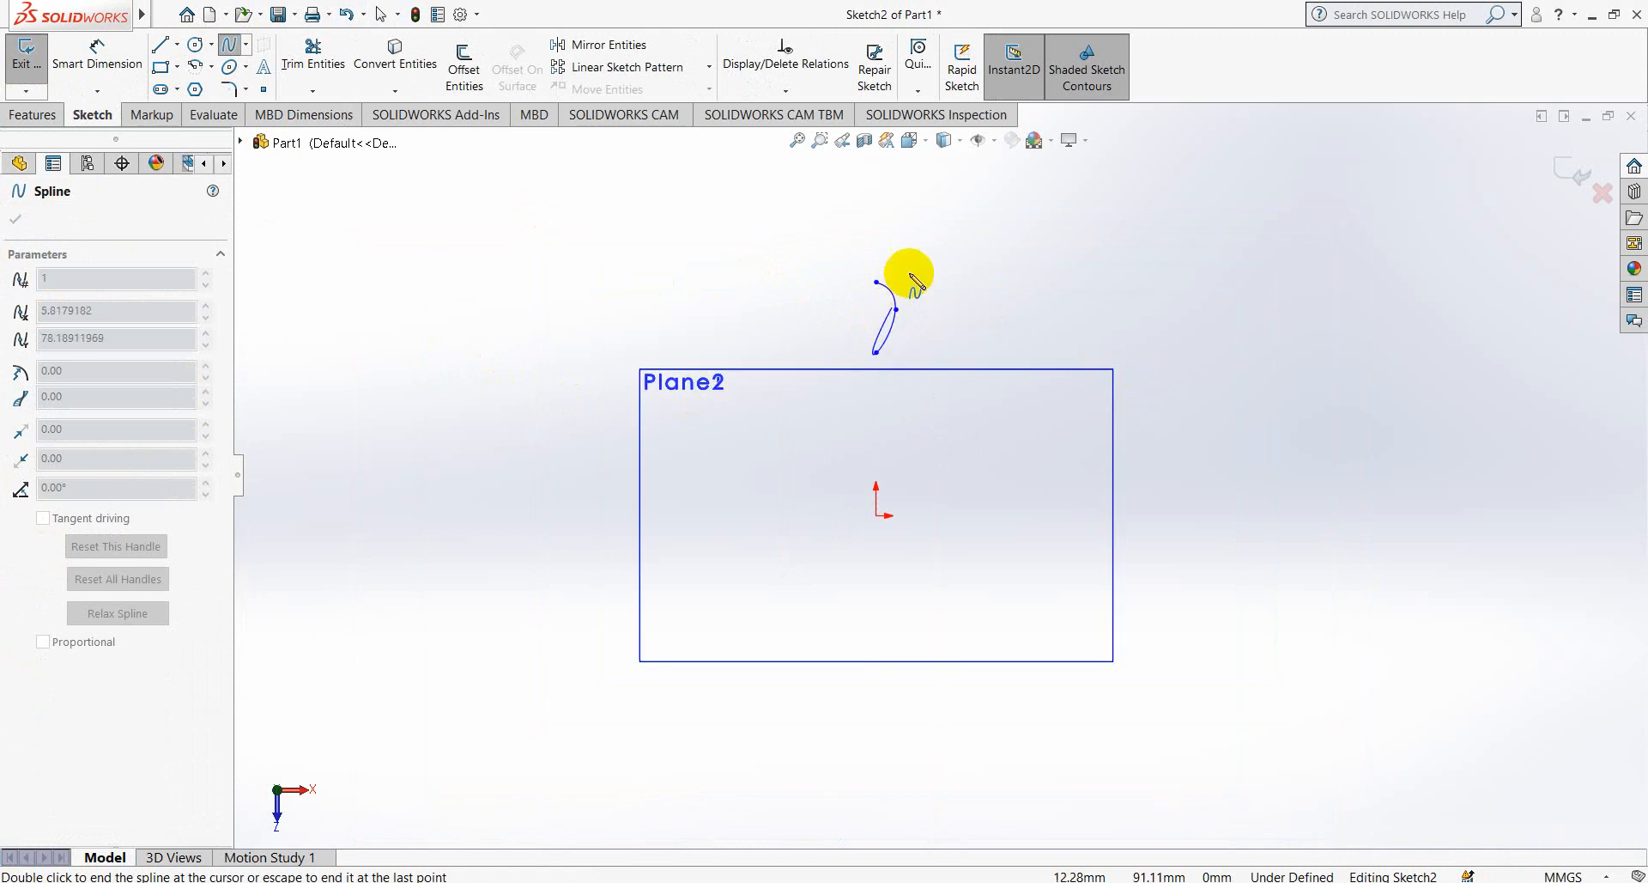
pyautogui.rightClick(908, 270)
pyautogui.click(945, 280)
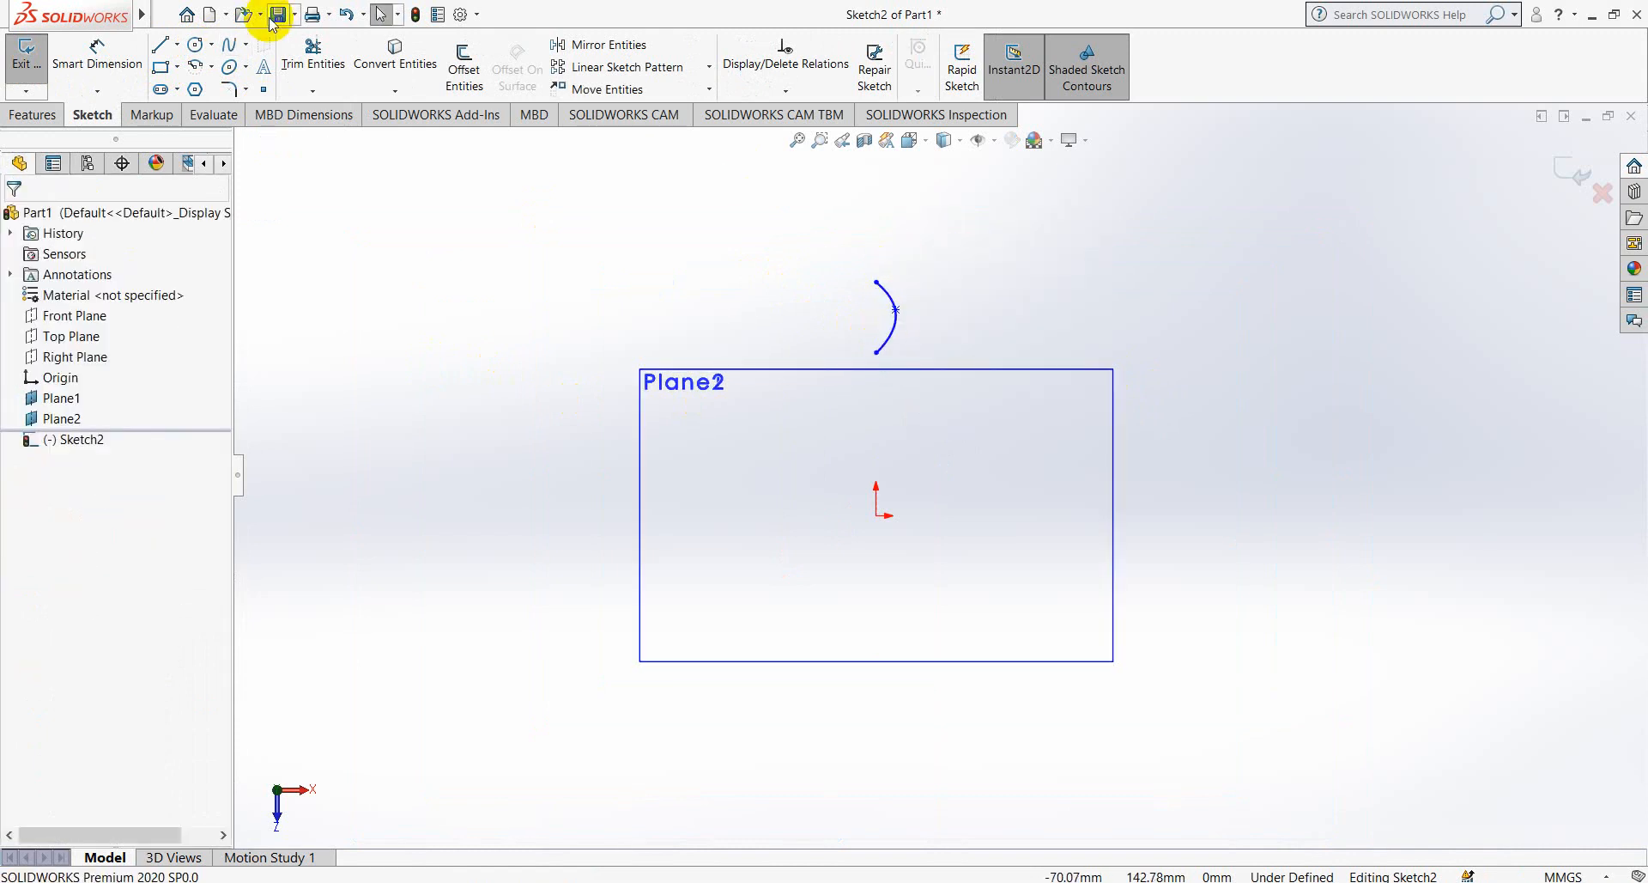
# - Draw a second spline between the first spline's upper and lower endpoints, passing through about X 15.3, Y 78.2 mm to close a crescent
pyautogui.click(229, 44)
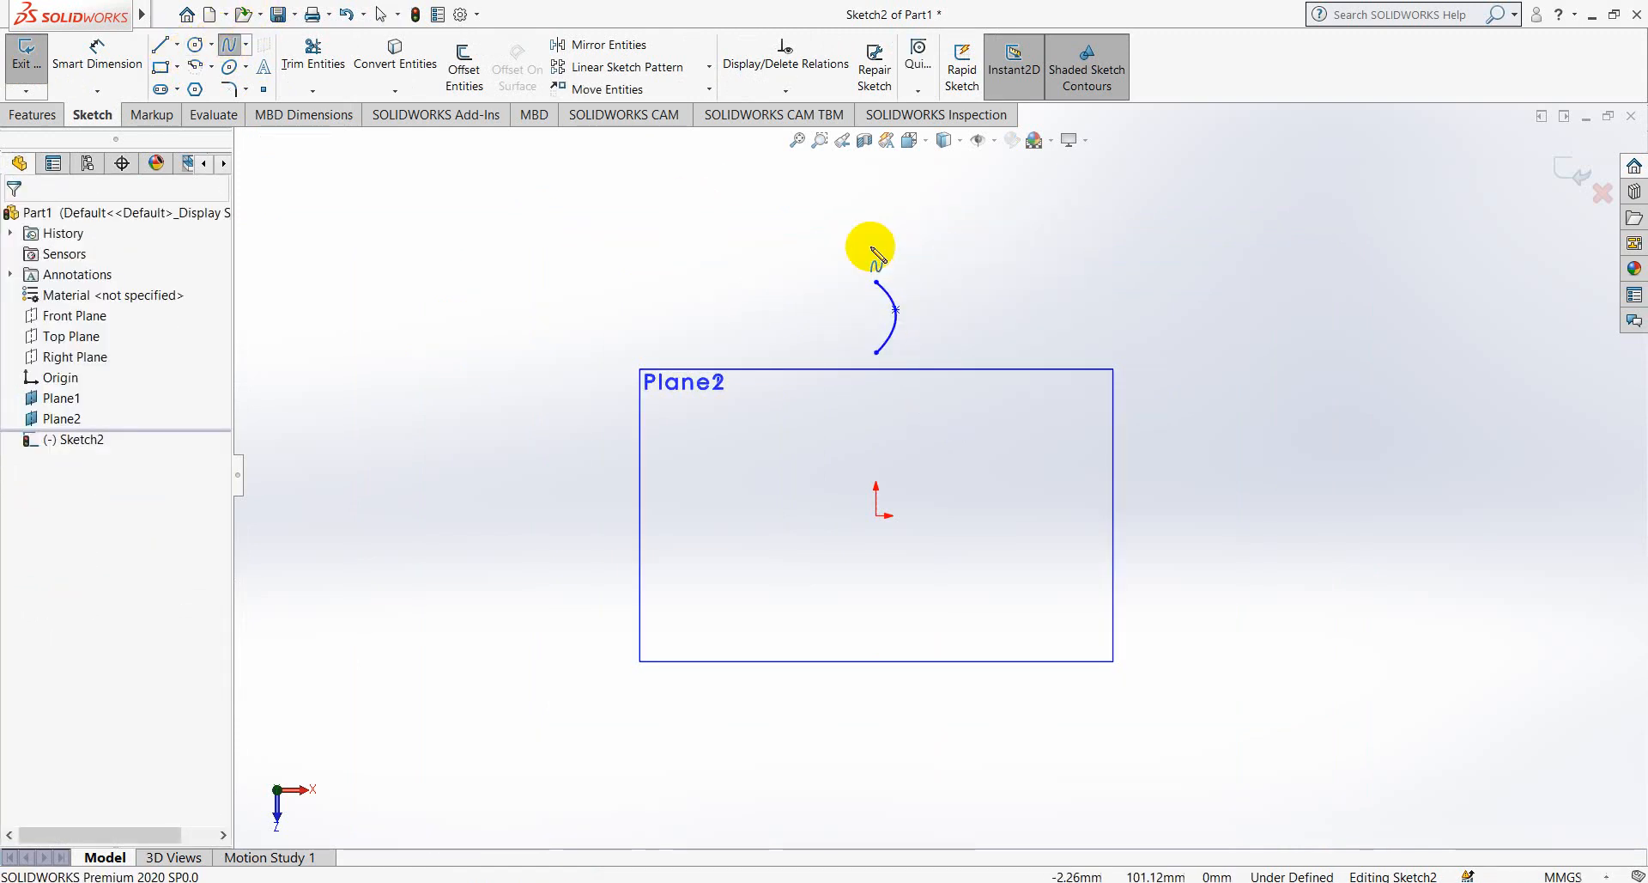
pyautogui.scroll(-3, 889, 275)
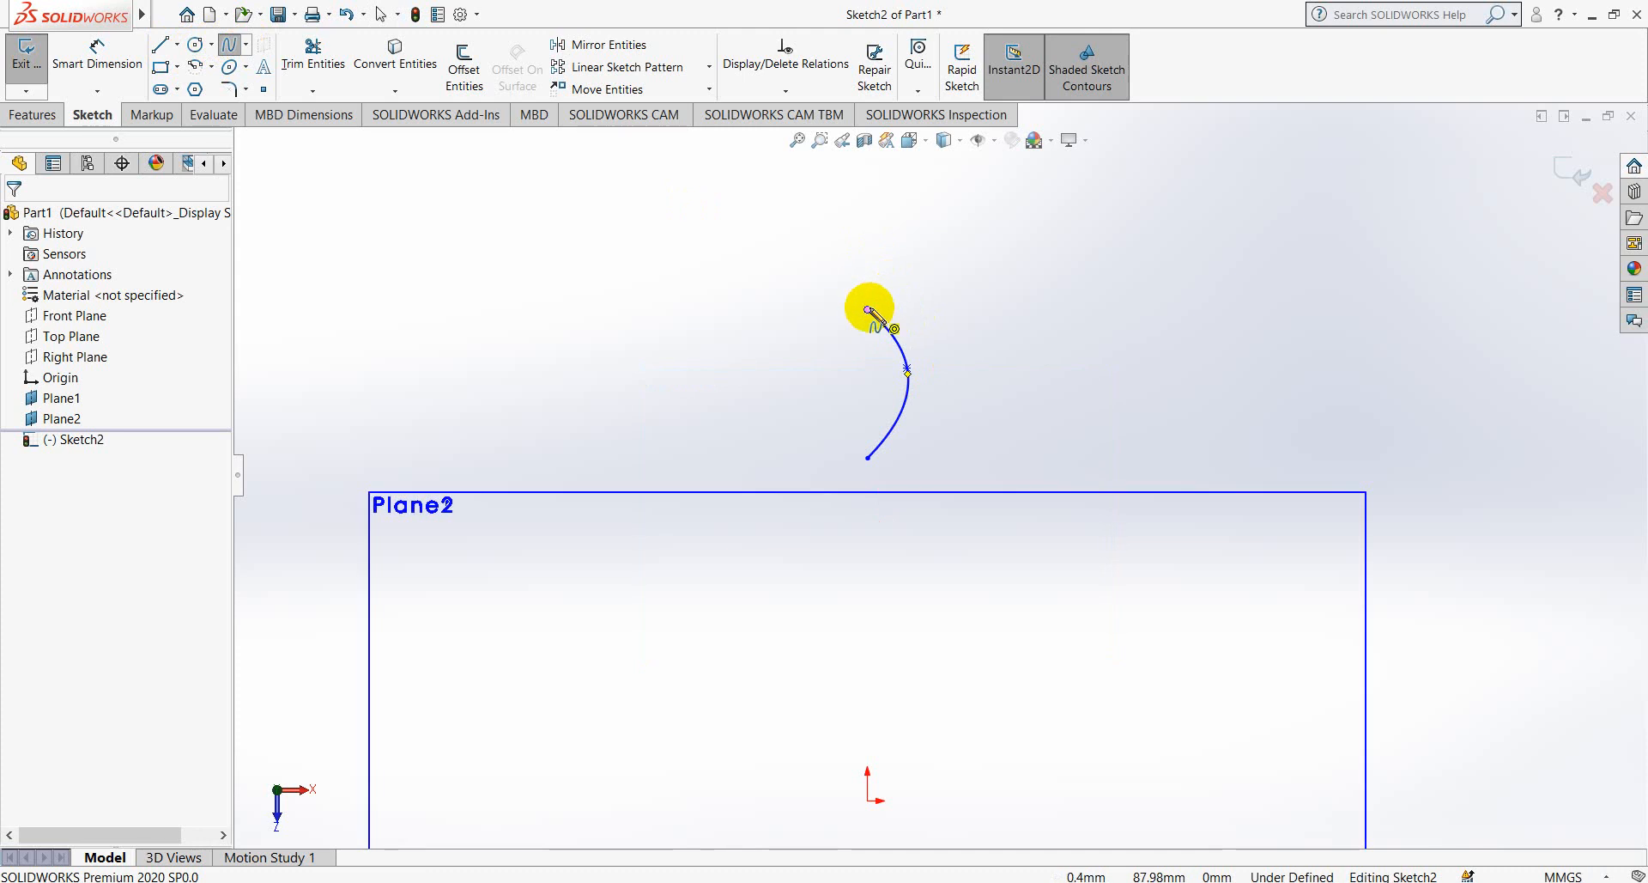
pyautogui.click(870, 310)
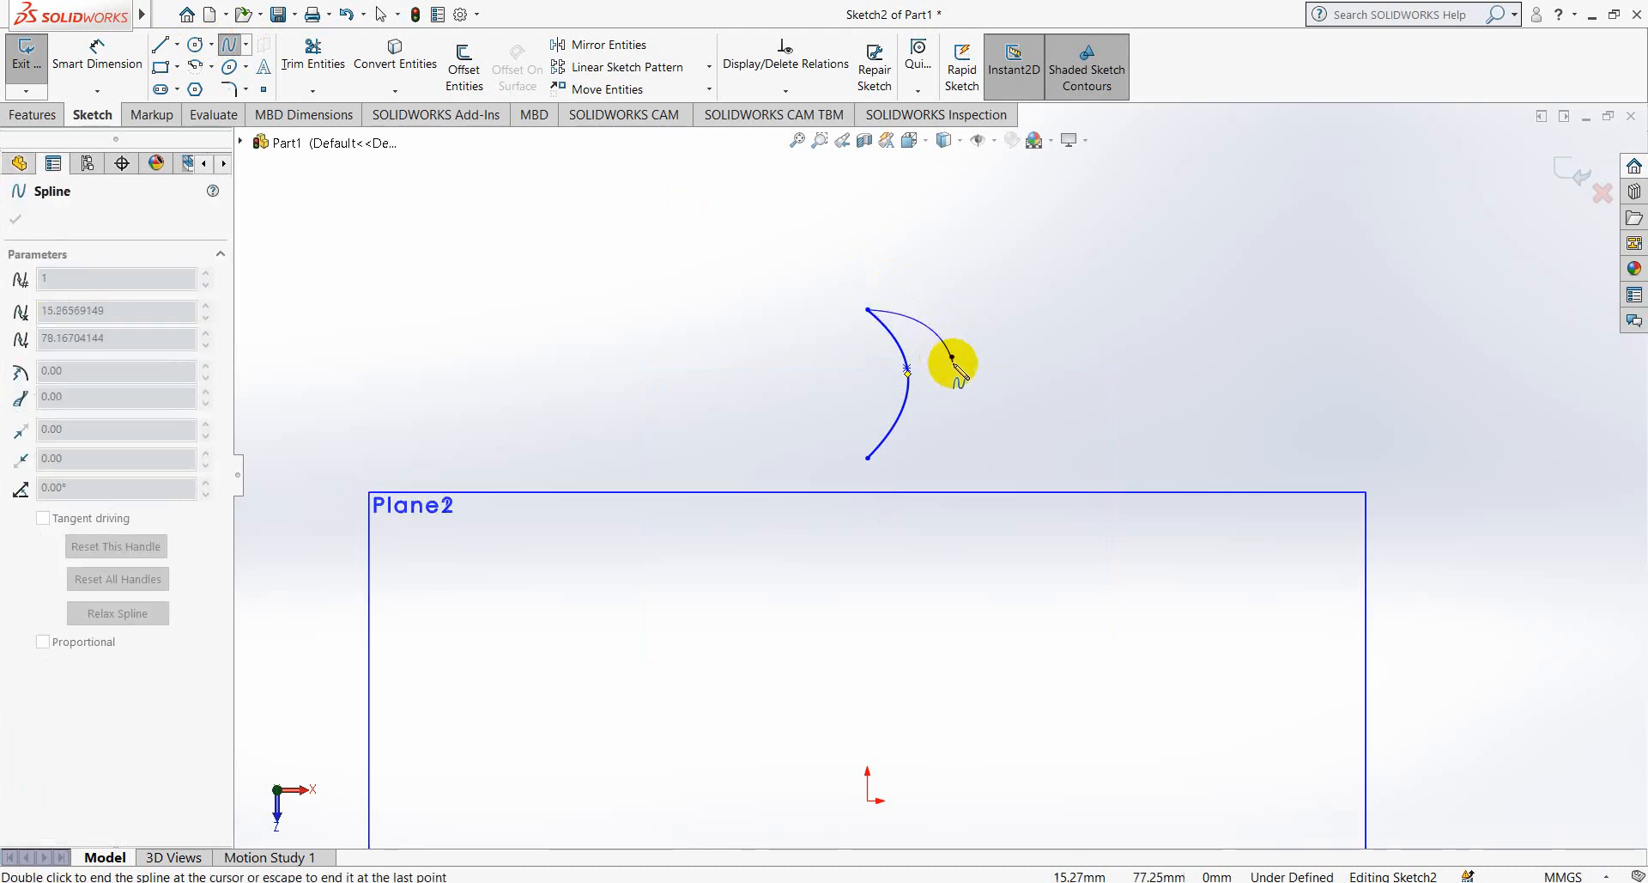
pyautogui.click(952, 357)
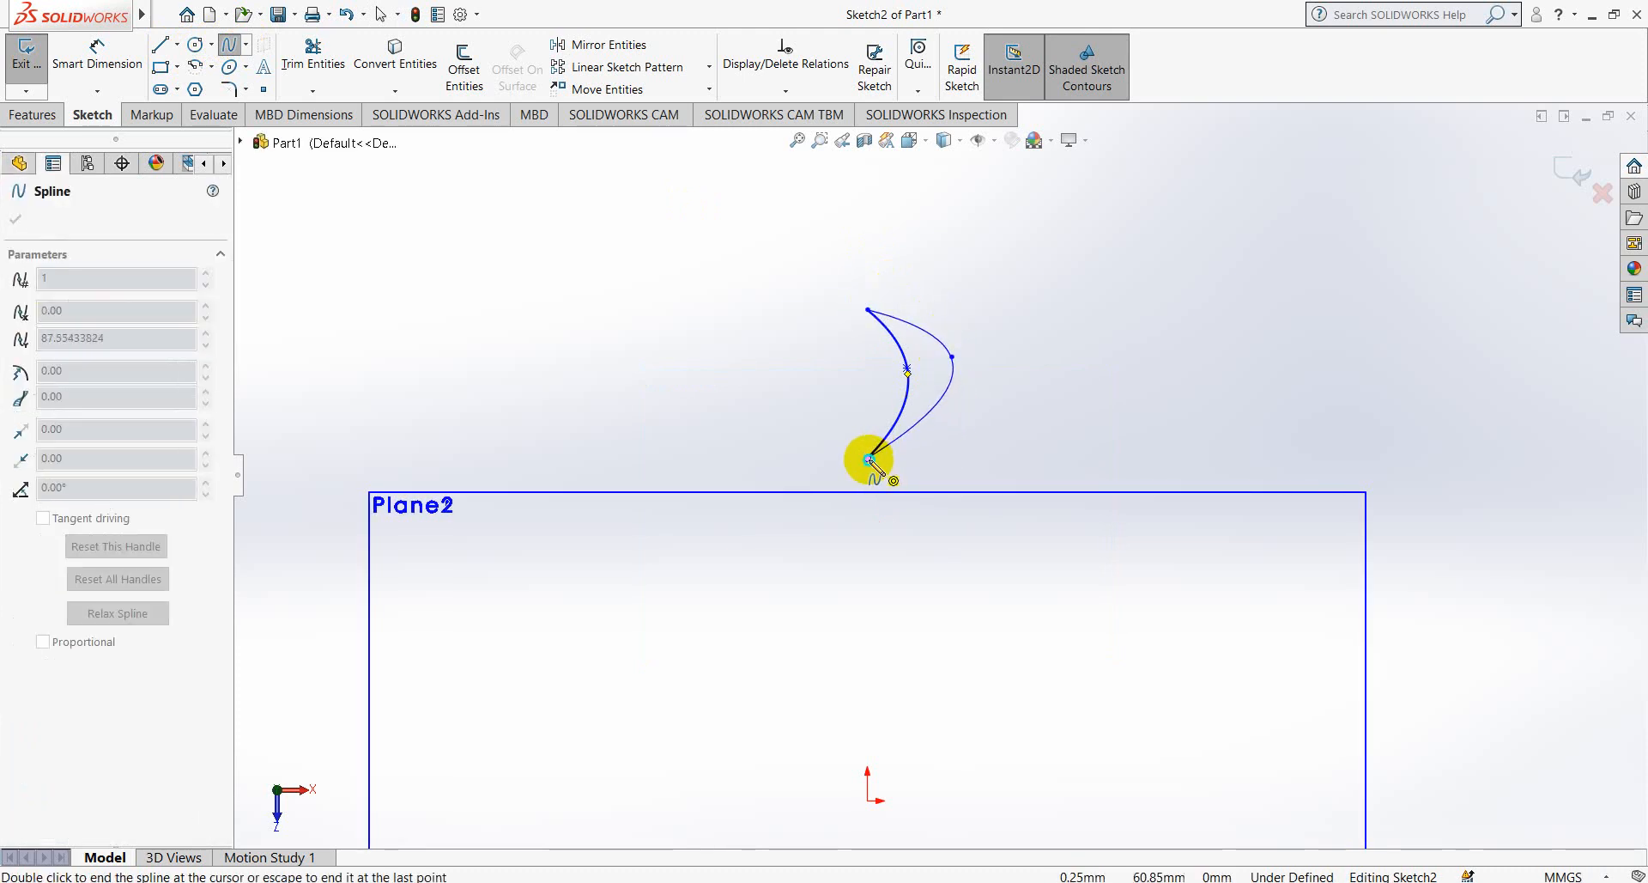
pyautogui.click(870, 460)
pyautogui.rightClick(870, 459)
pyautogui.click(912, 475)
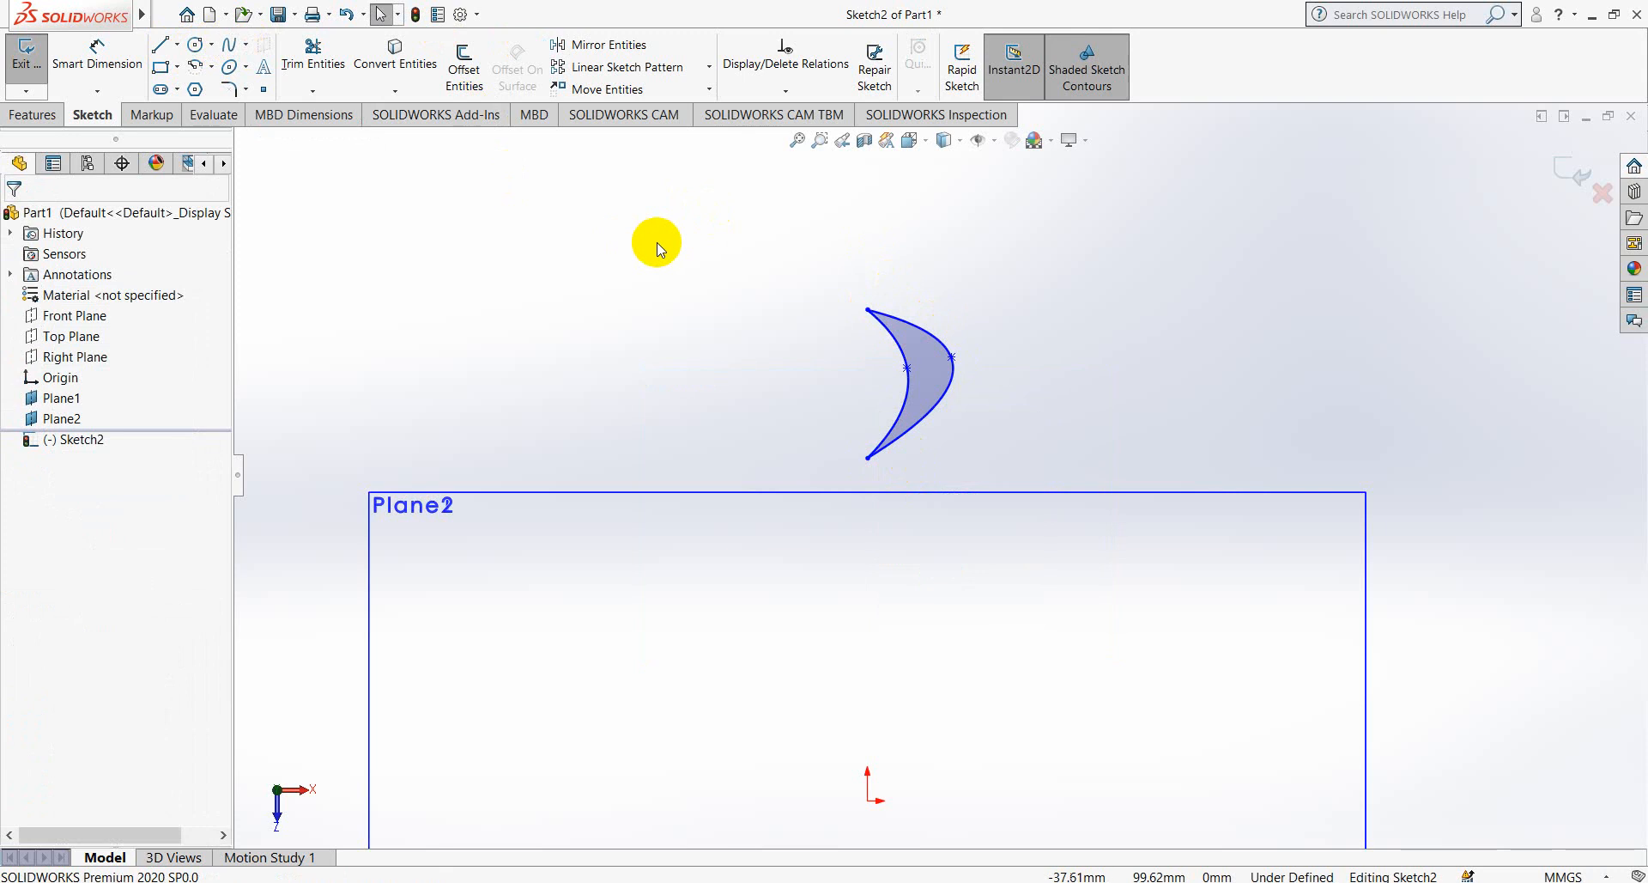
# - Add a Vertical relation between the crescent's lower endpoint and the origin
pyautogui.click(867, 459)
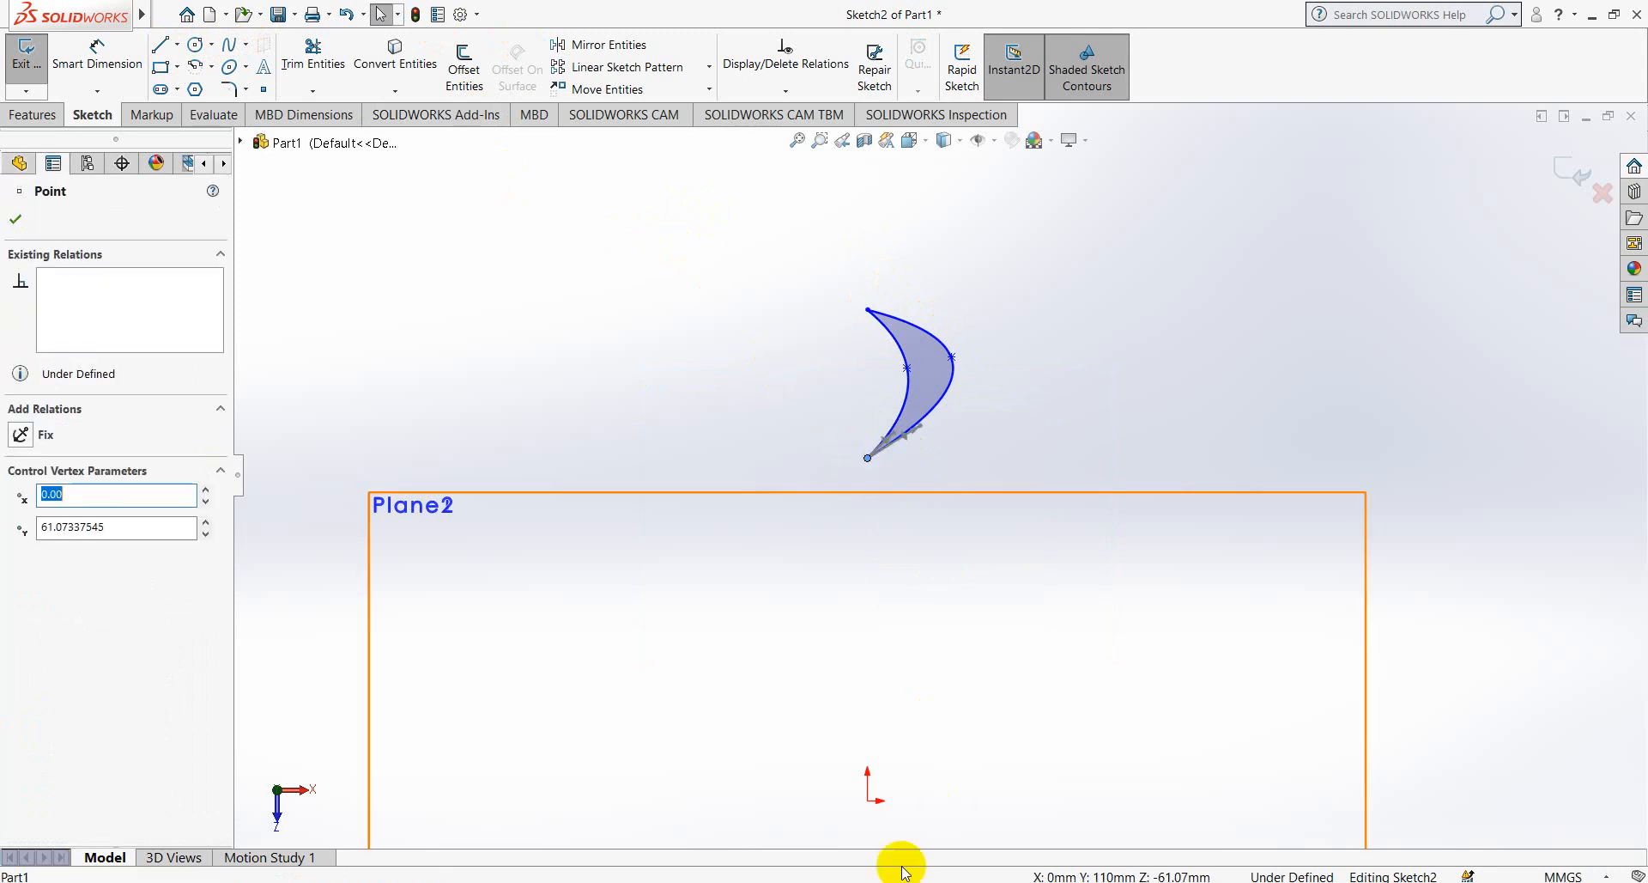
pyautogui.keyDown('ctrl'); pyautogui.click(869, 802); pyautogui.keyUp('ctrl')
pyautogui.click(21, 548)
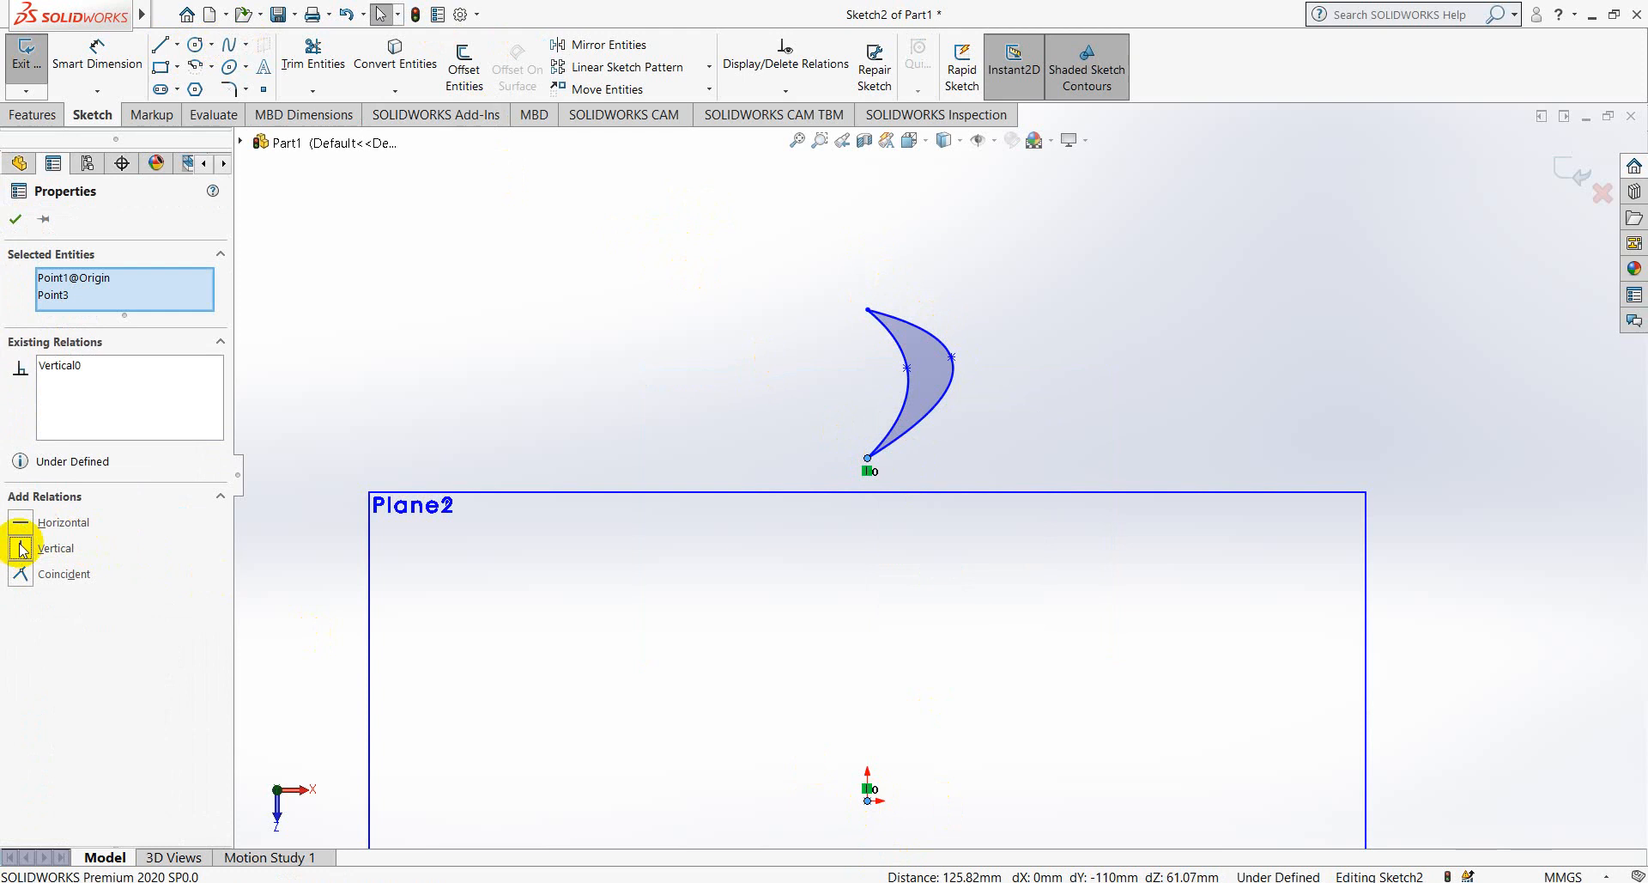
pyautogui.click(15, 219)
# - Dimension the vertical distance from the origin to the crescent's lower endpoint as 122.7 mm
pyautogui.click(103, 76)
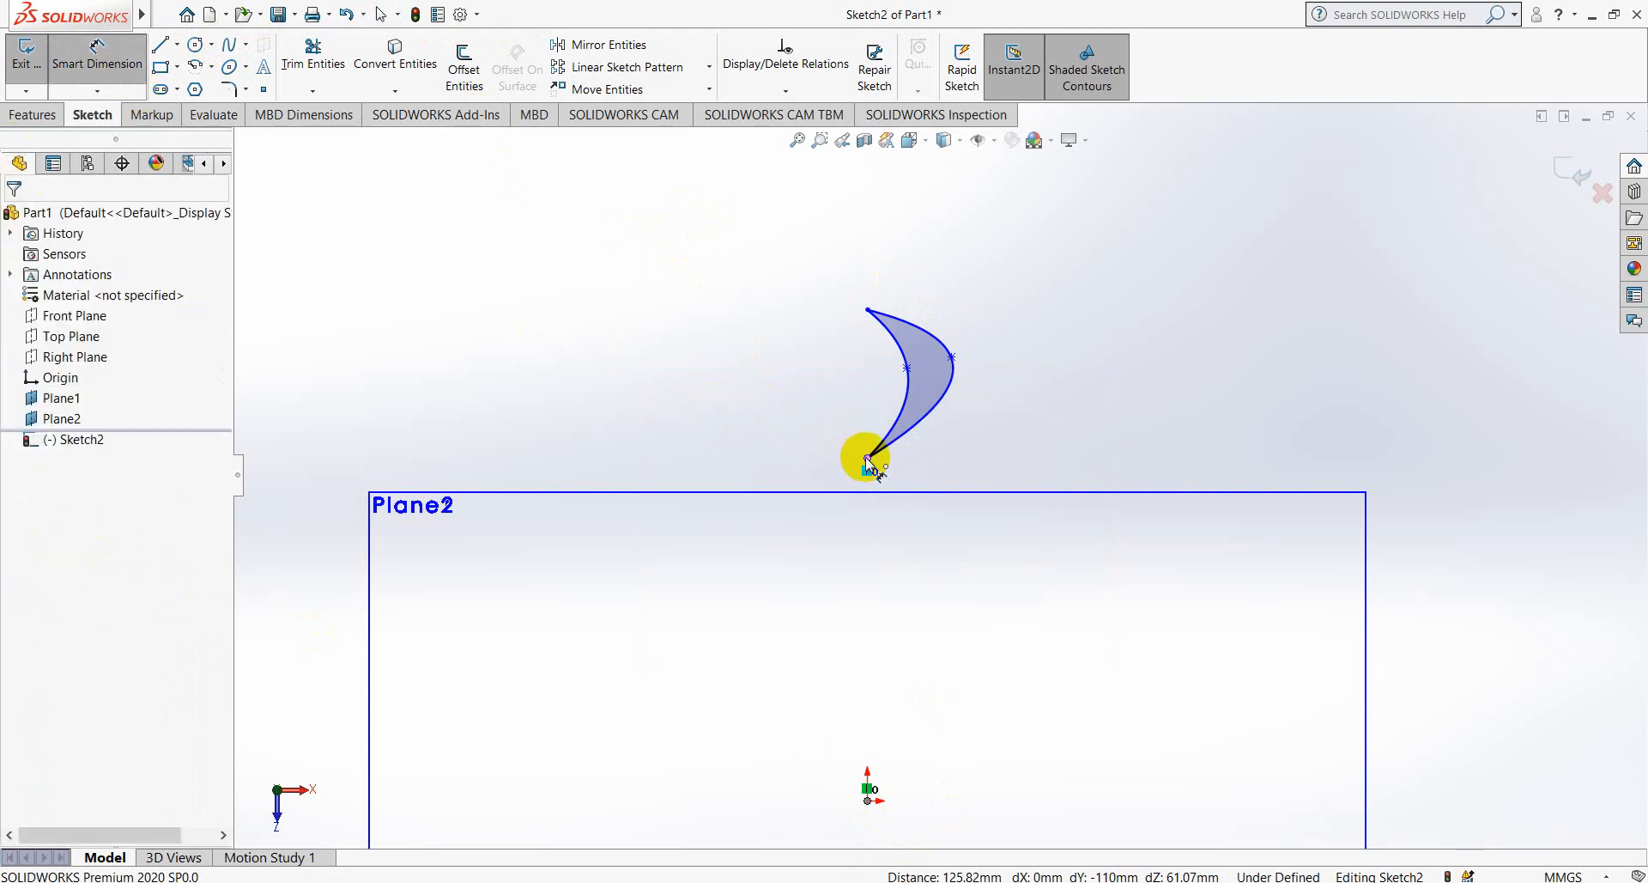
pyautogui.click(868, 459)
pyautogui.click(867, 800)
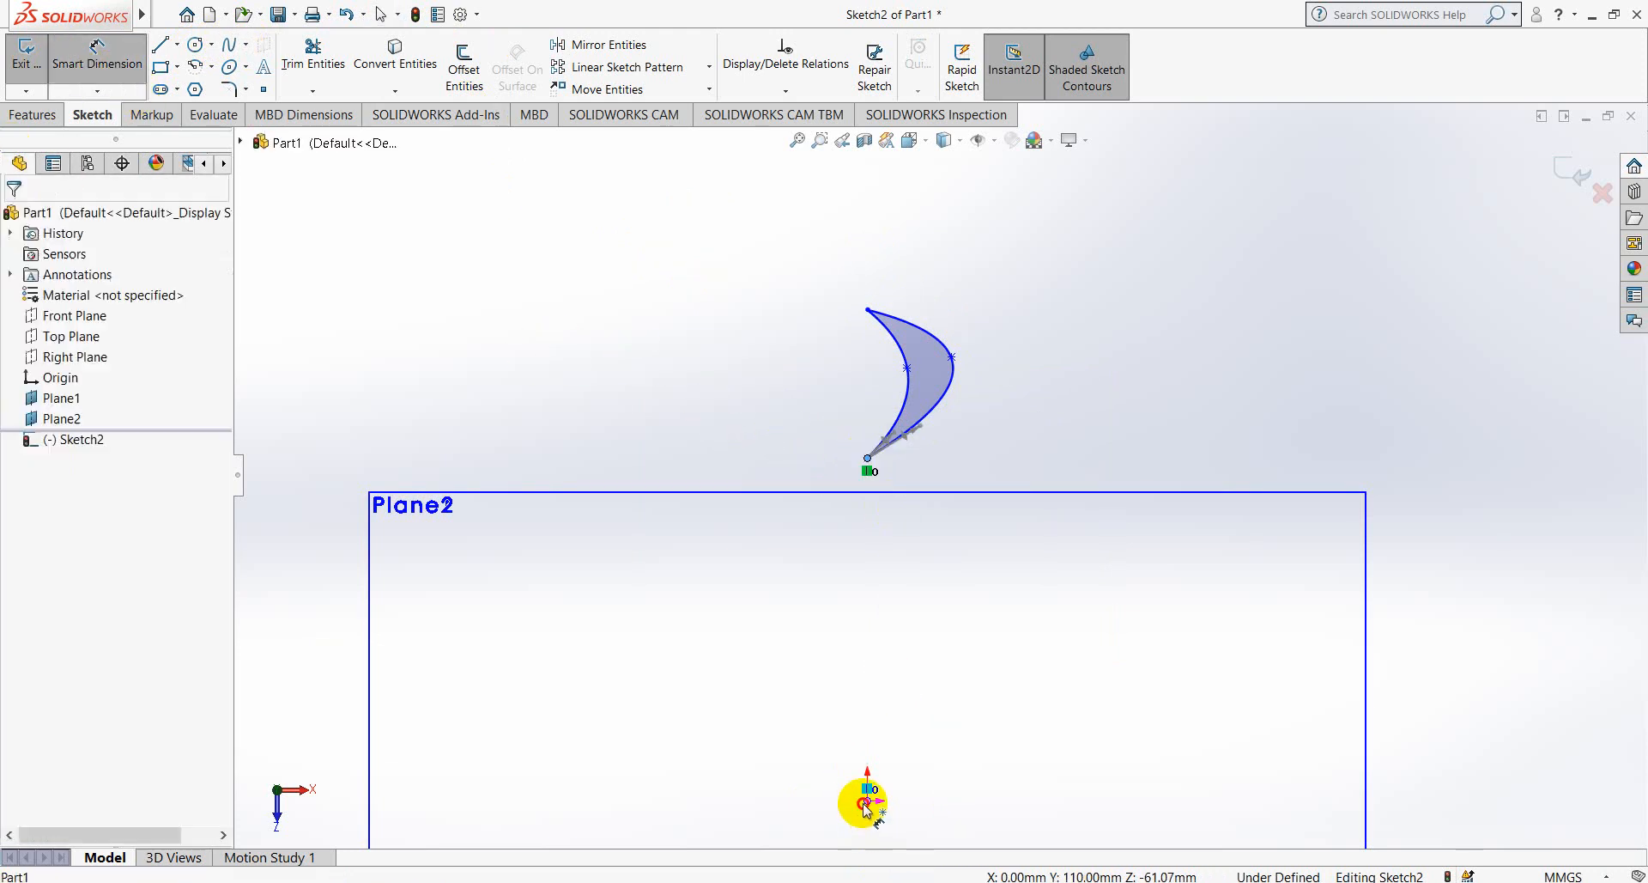
pyautogui.click(719, 647)
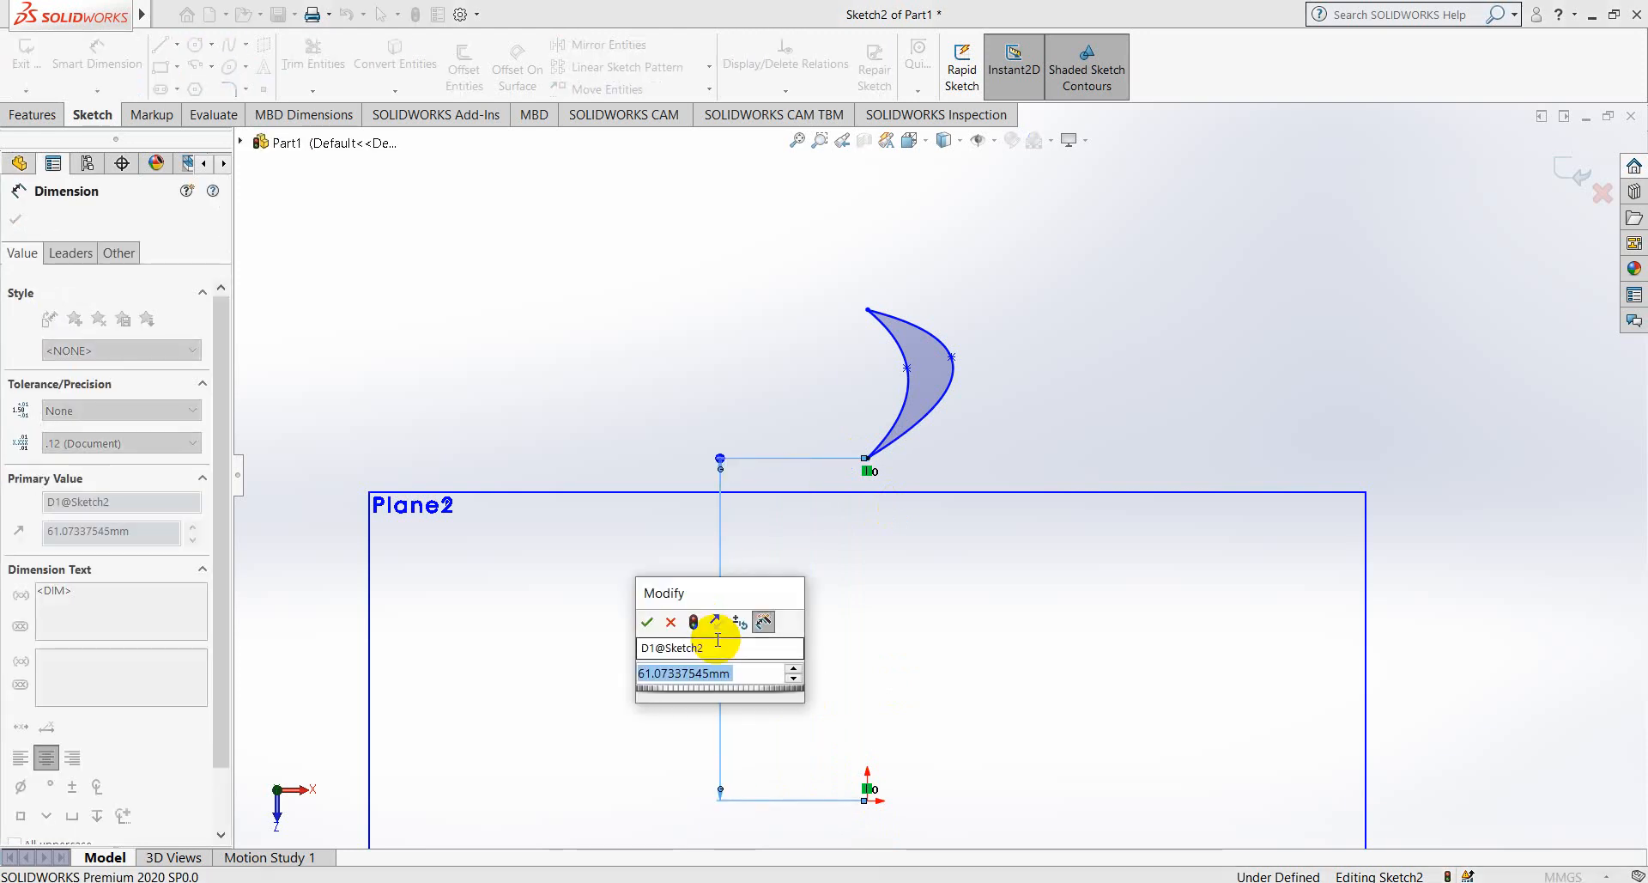
pyautogui.write('122.7')
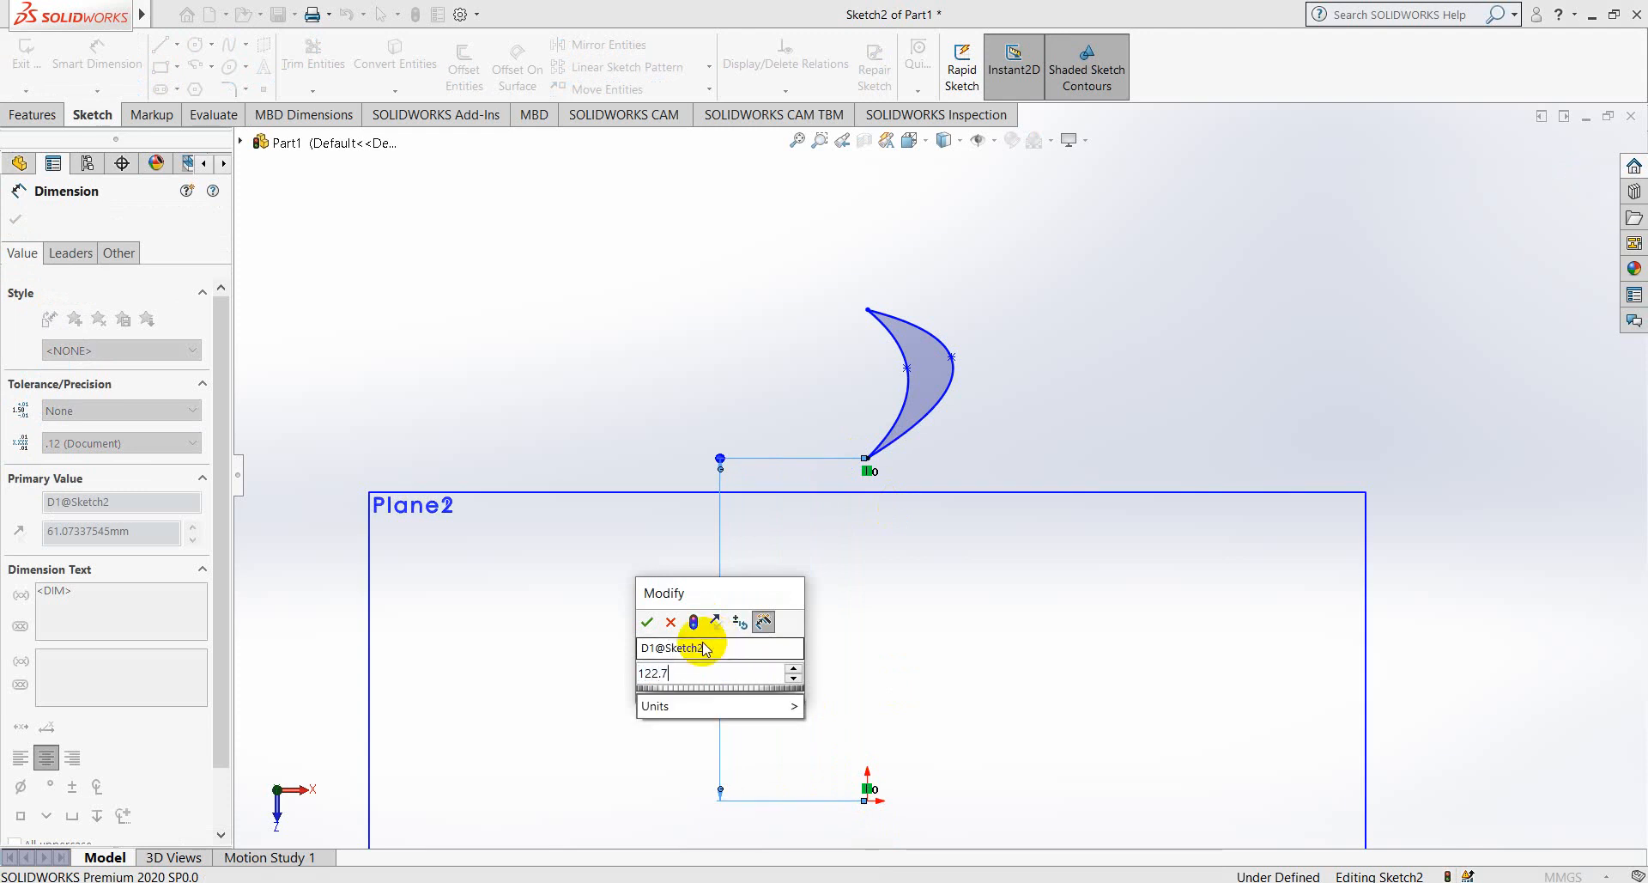
pyautogui.press('Return')
# - Dimension the horizontal distance between the middle points of the two splines as 3 mm
pyautogui.scroll(3, 911, 496)
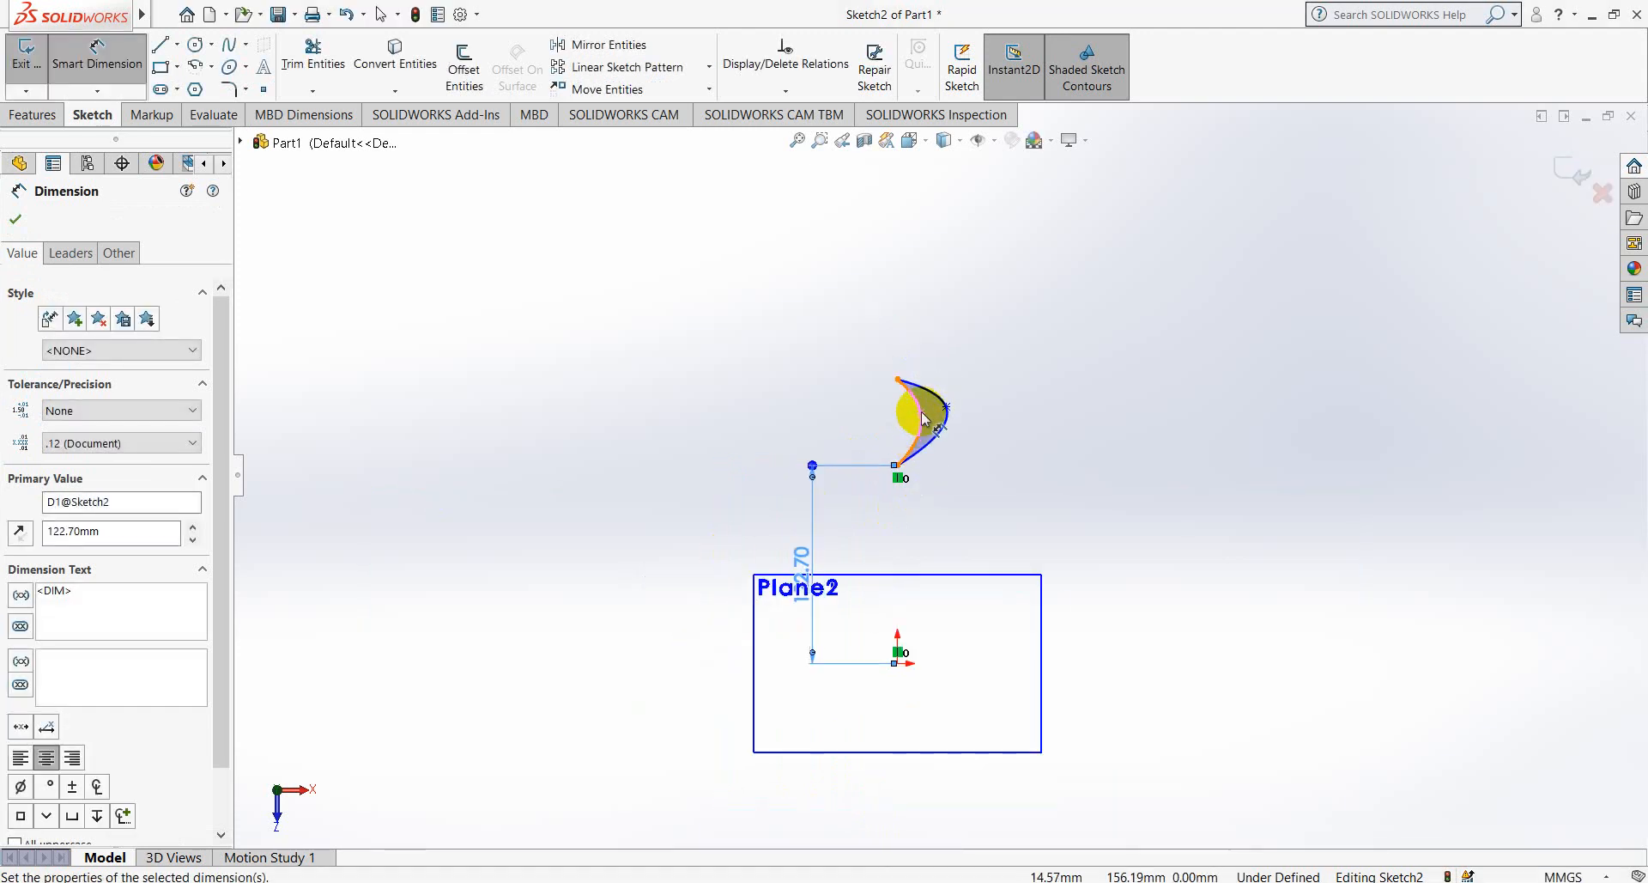
pyautogui.click(944, 407)
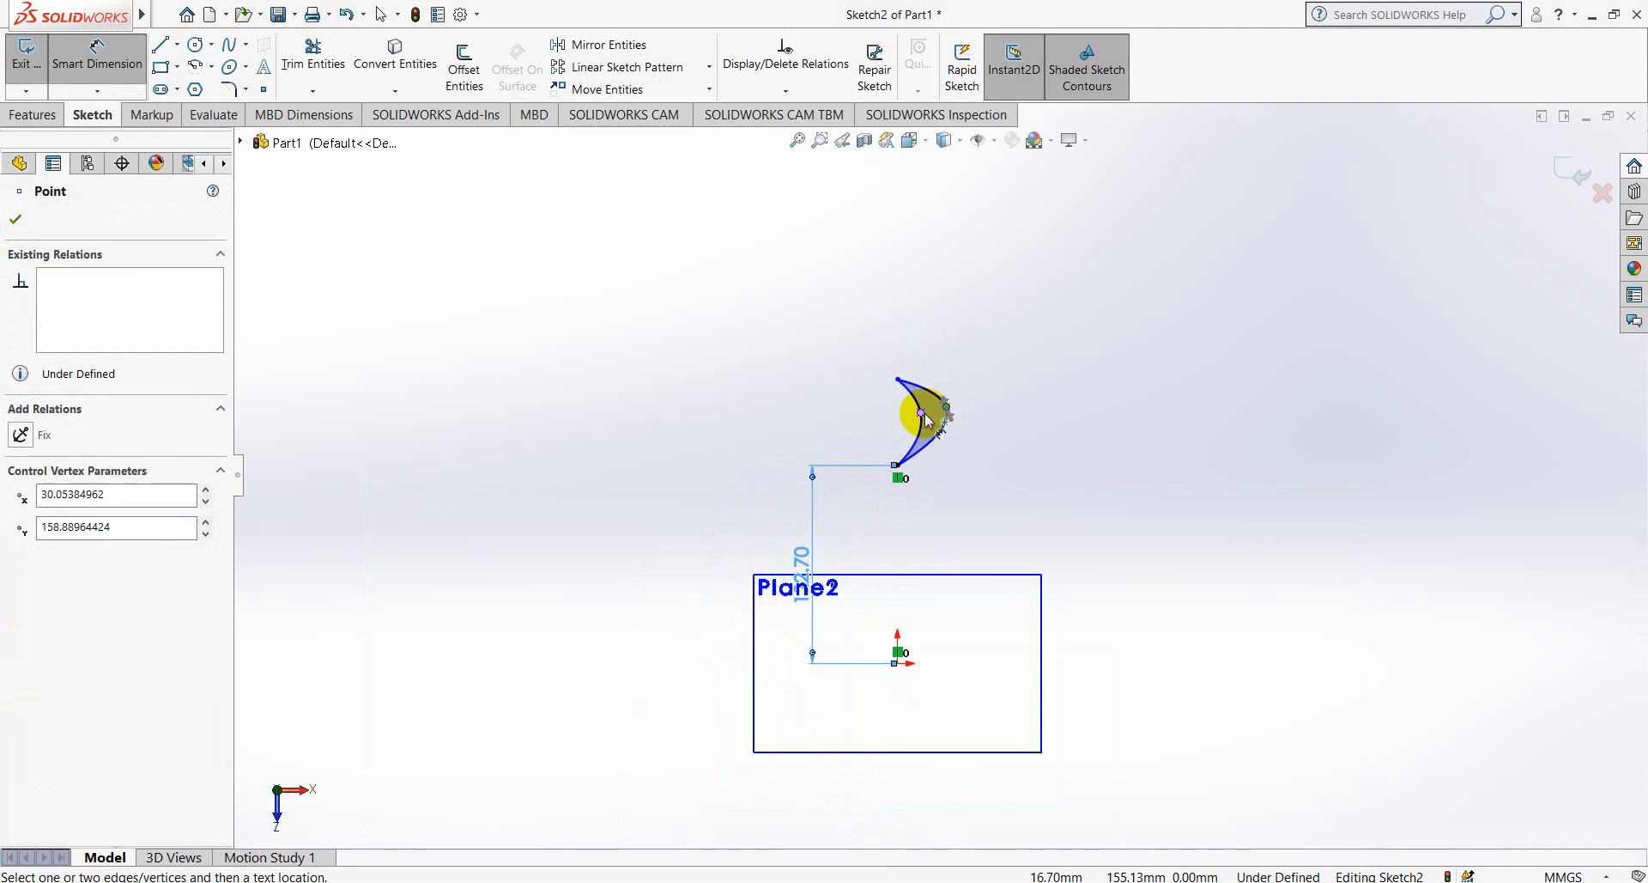
pyautogui.click(921, 413)
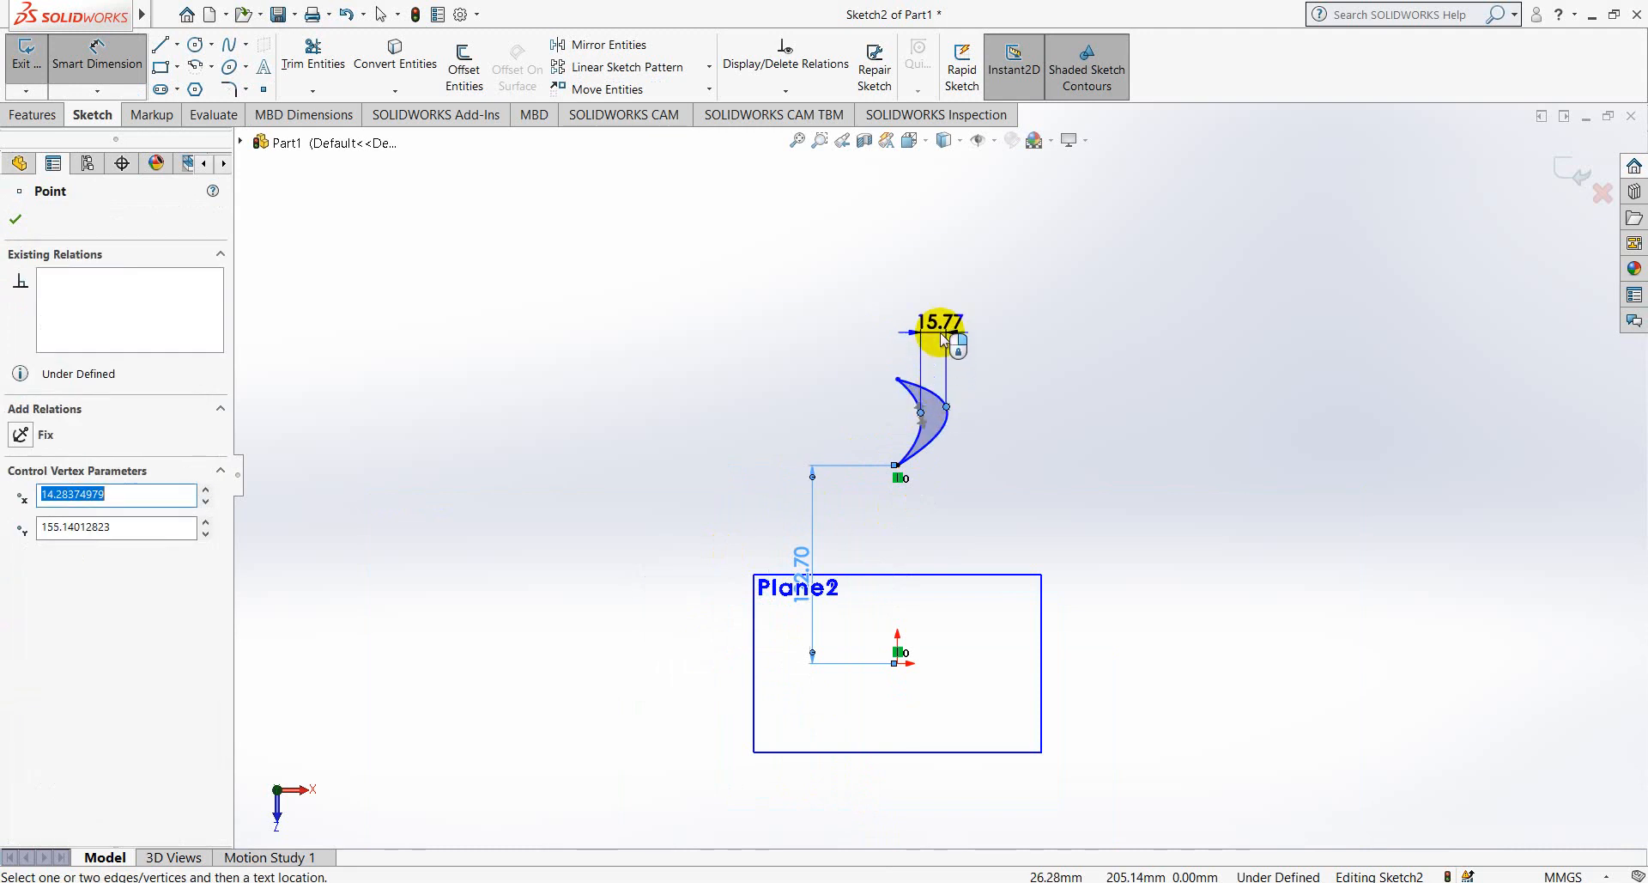
pyautogui.click(942, 338)
pyautogui.write('3')
pyautogui.press('Return')
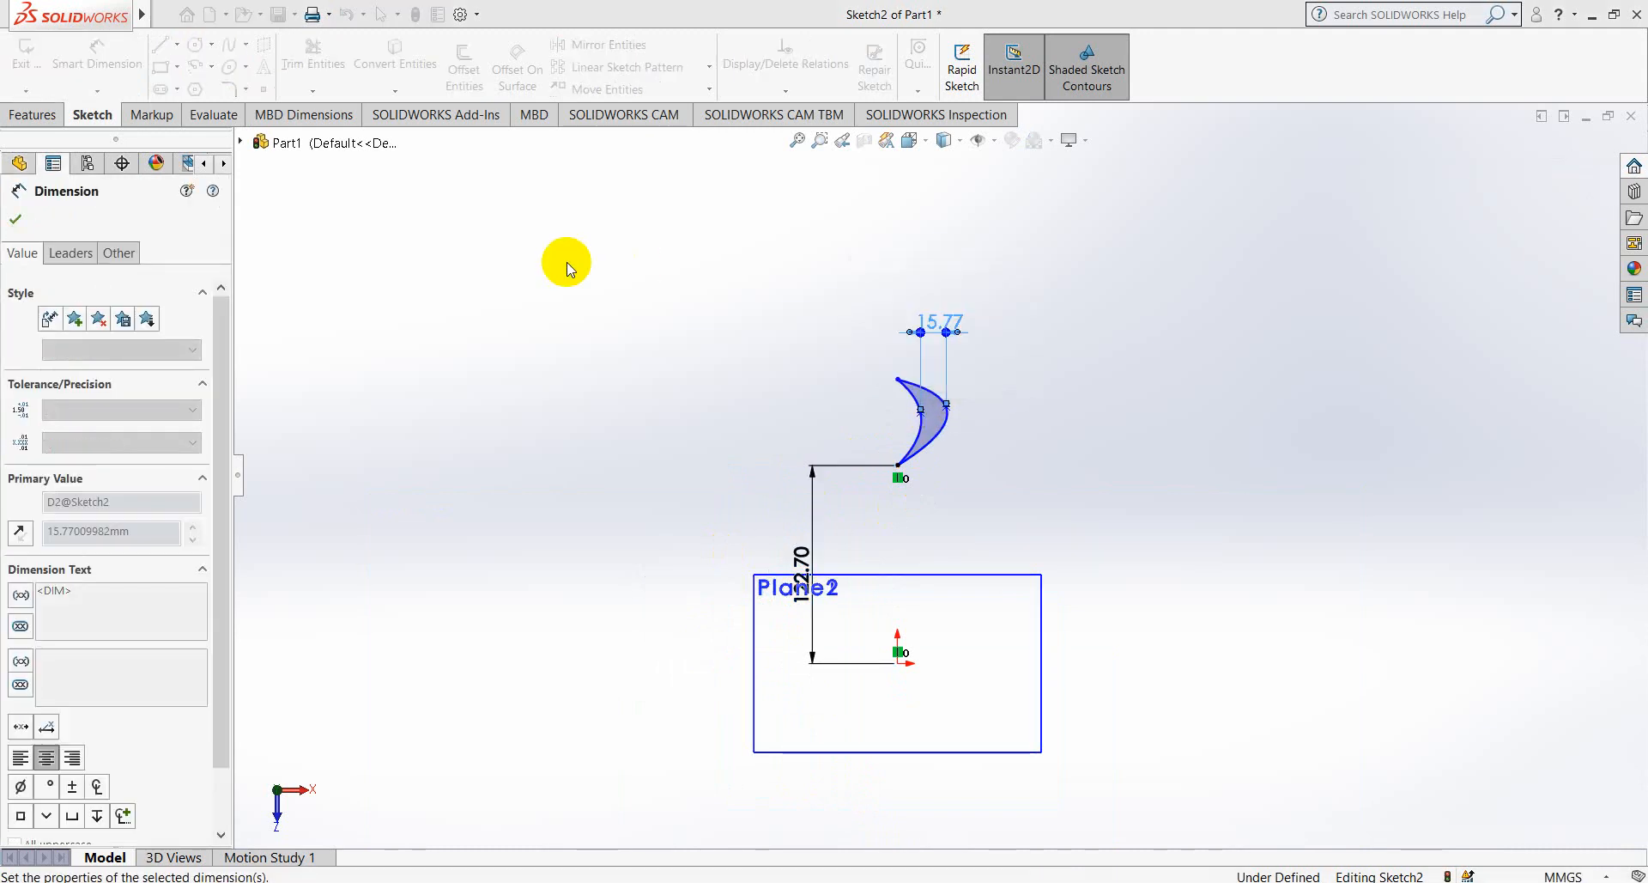
# - Dimension the vertical distance between the crescent's upper and lower endpoints as 36.9 mm
pyautogui.scroll(-3, 923, 365)
pyautogui.scroll(-1, 923, 365)
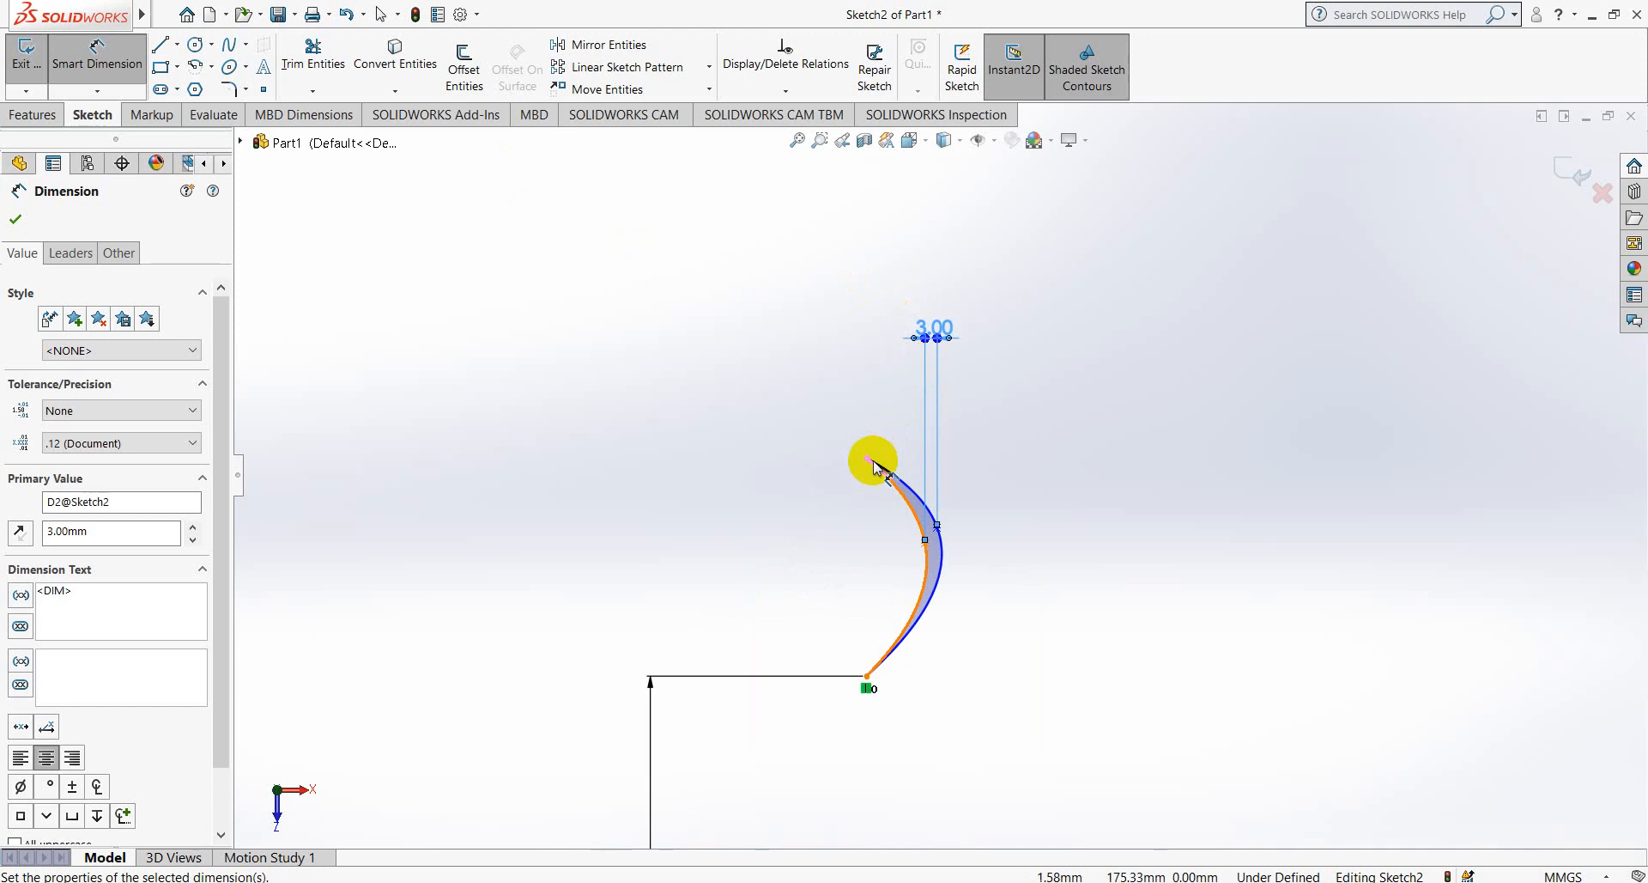
pyautogui.click(868, 459)
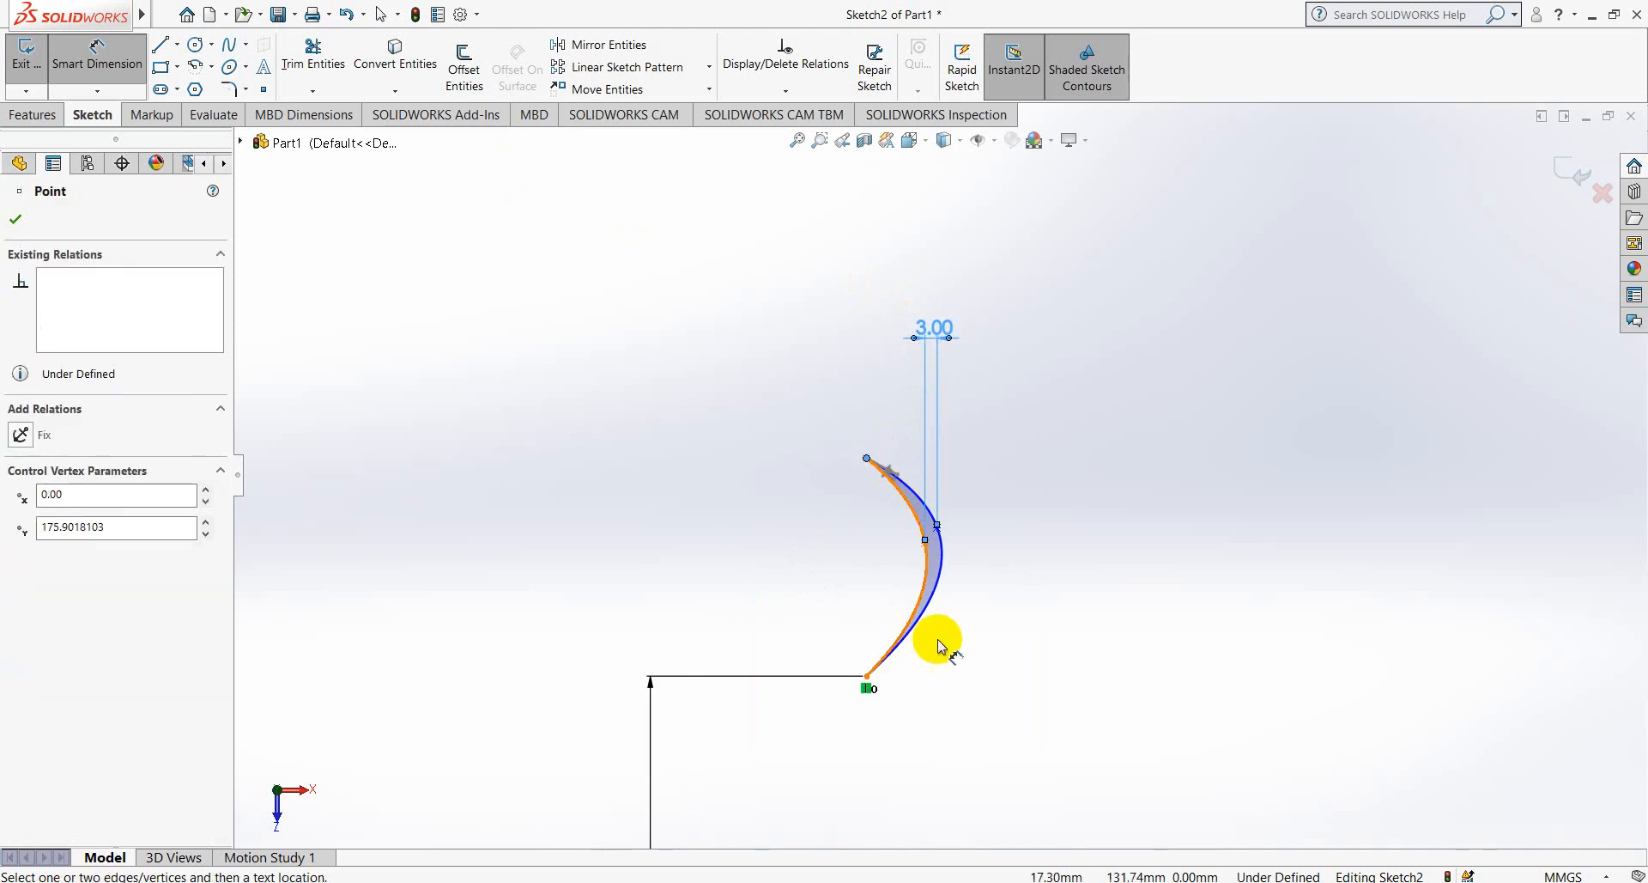
pyautogui.click(867, 678)
pyautogui.click(876, 464)
pyautogui.click(1043, 546)
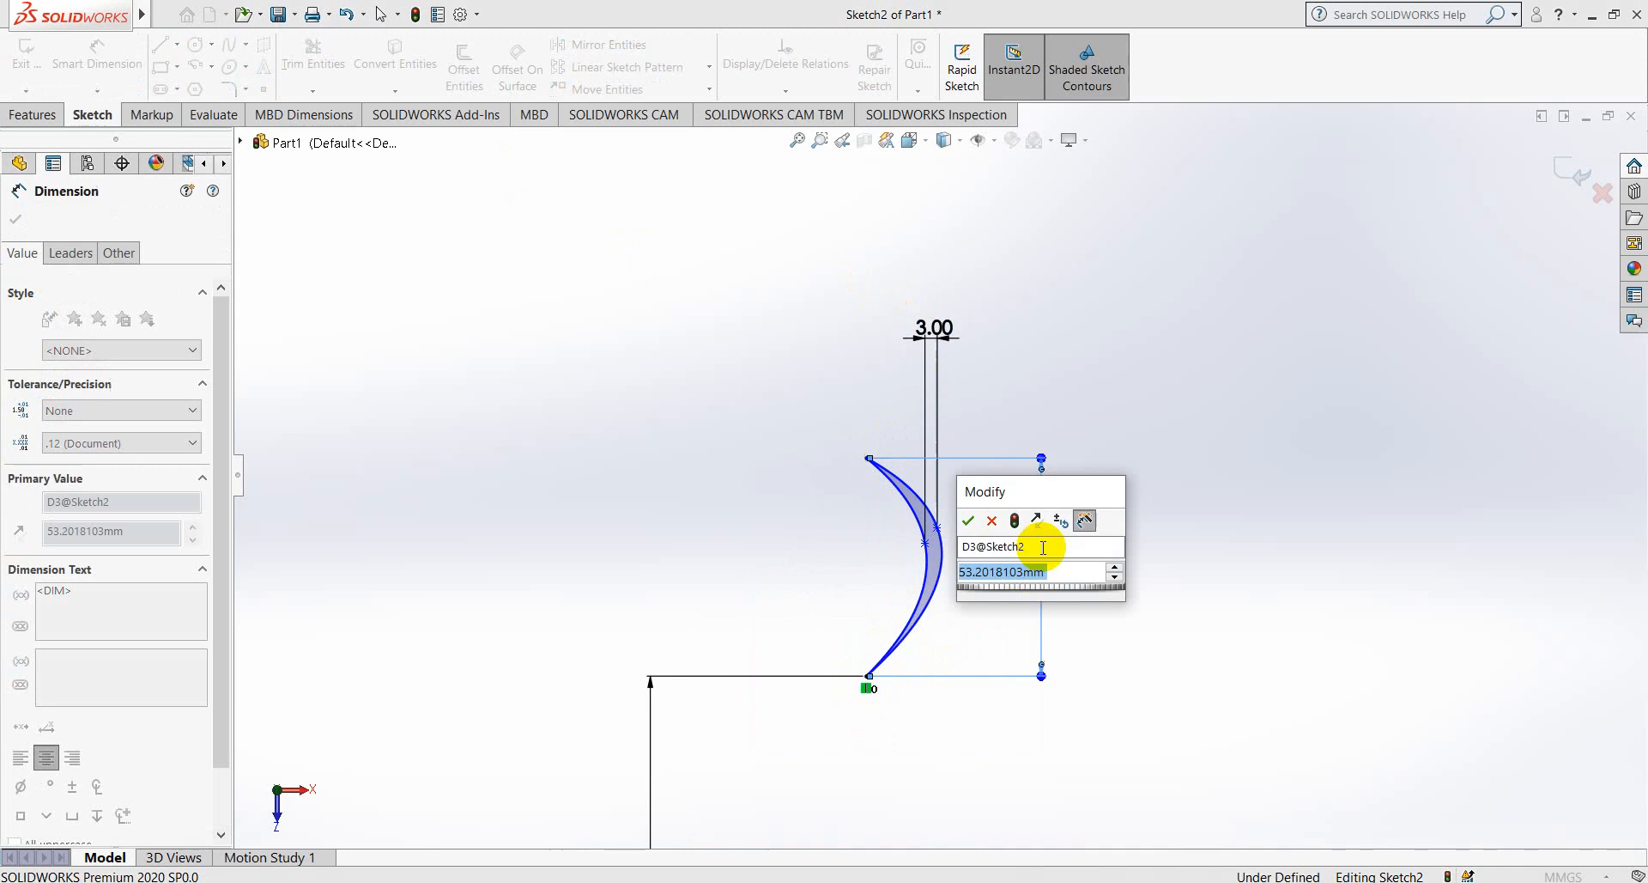
pyautogui.write('36')
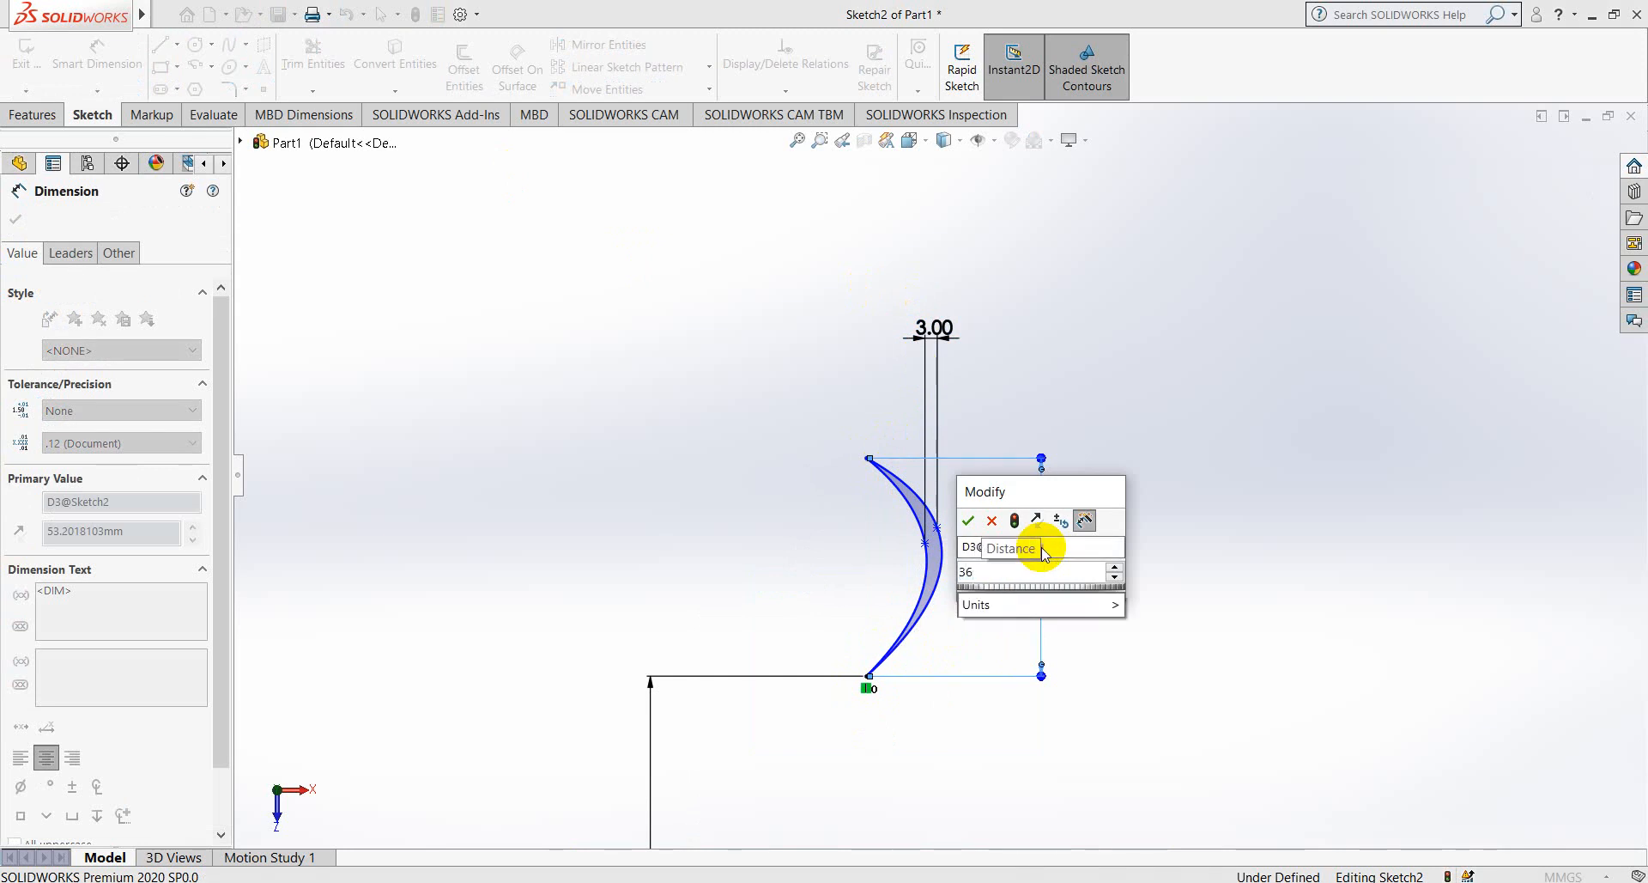
pyautogui.write('.9')
pyautogui.press('Return')
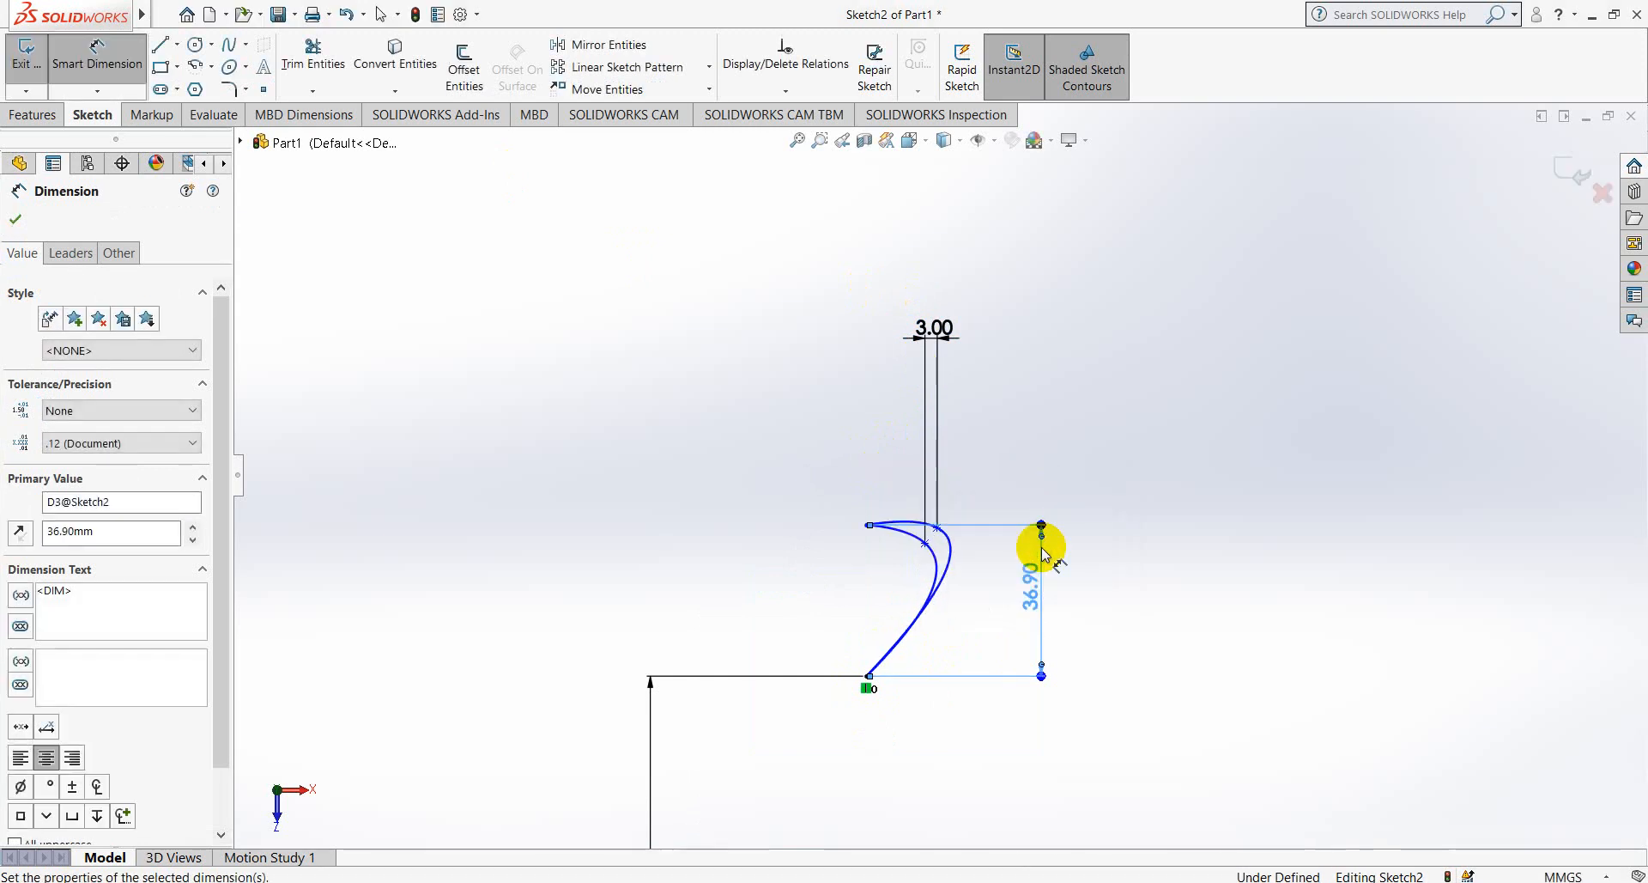
pyautogui.click(14, 219)
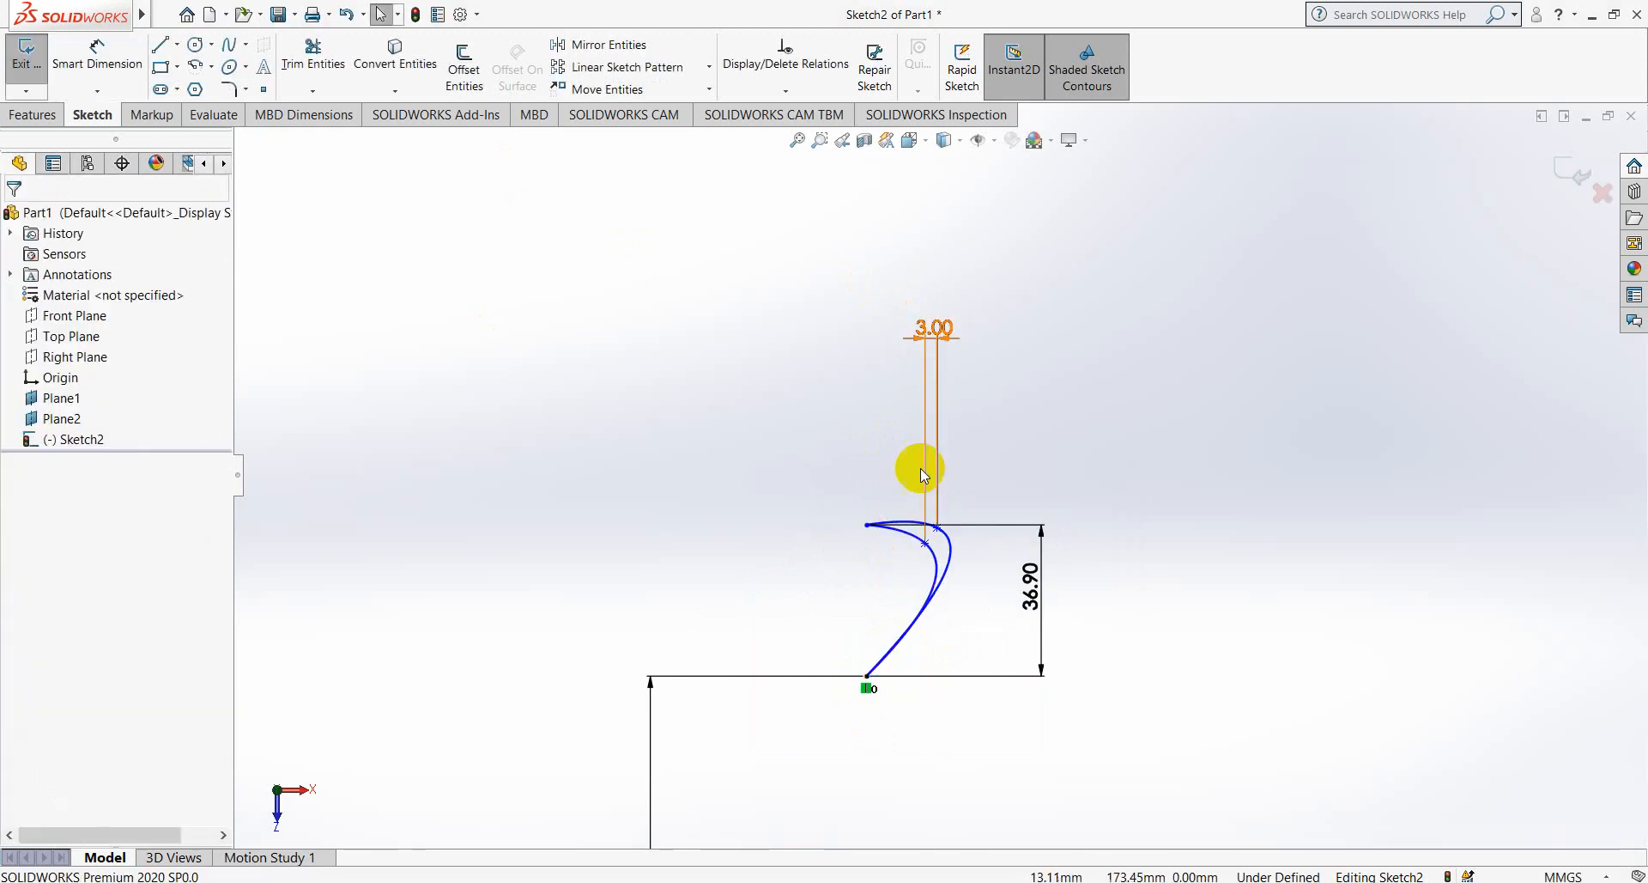
# - Reshape the crescent by moving the outer spline's middle point downward and the inner one's to about X 9.4, Y 154.3 mm
pyautogui.moveTo(939, 533)
pyautogui.mouseDown()
pyautogui.moveTo(955, 577)
pyautogui.moveTo(972, 537)
pyautogui.moveTo(975, 562)
pyautogui.moveTo(930, 574)
pyautogui.moveTo(938, 561)
pyautogui.mouseUp()
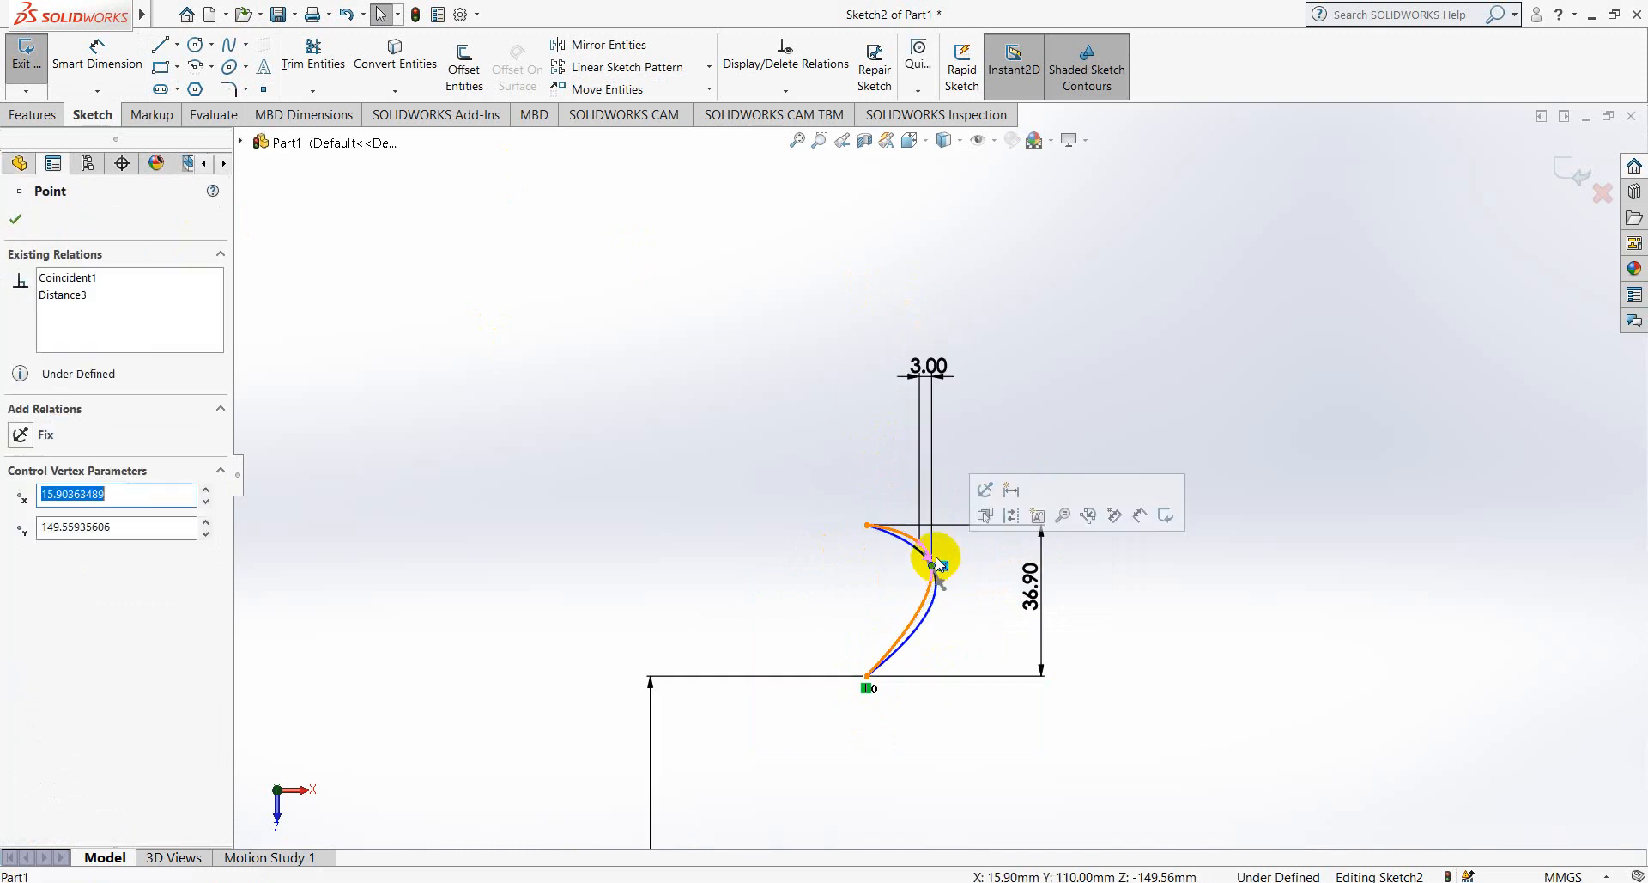
pyautogui.scroll(-4, 936, 560)
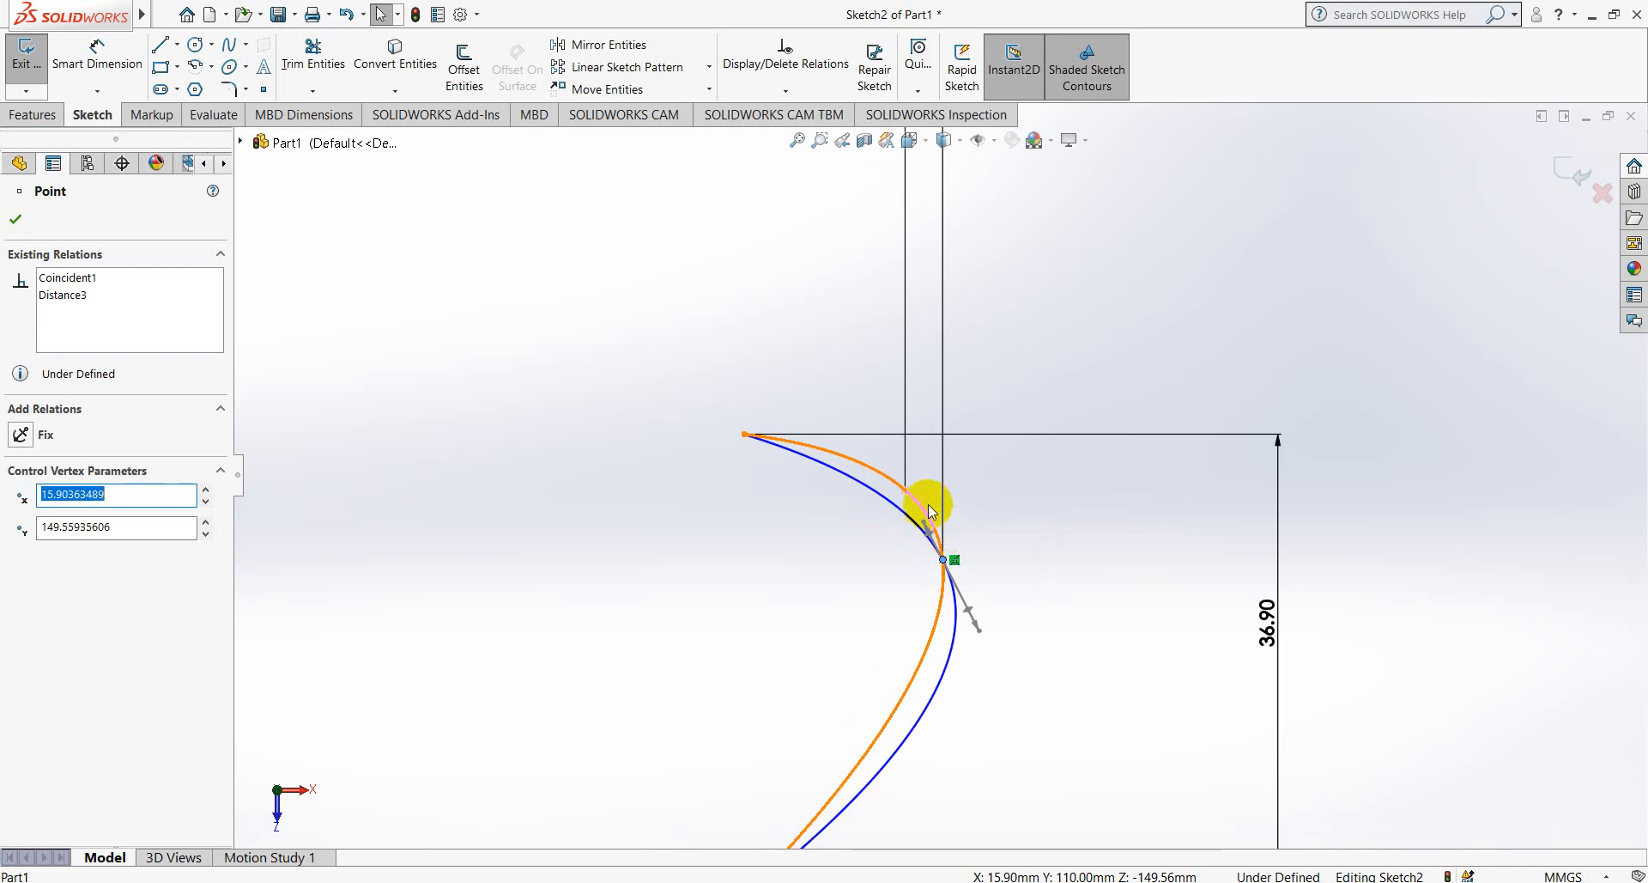
pyautogui.moveTo(908, 494); pyautogui.dragTo(840, 526)
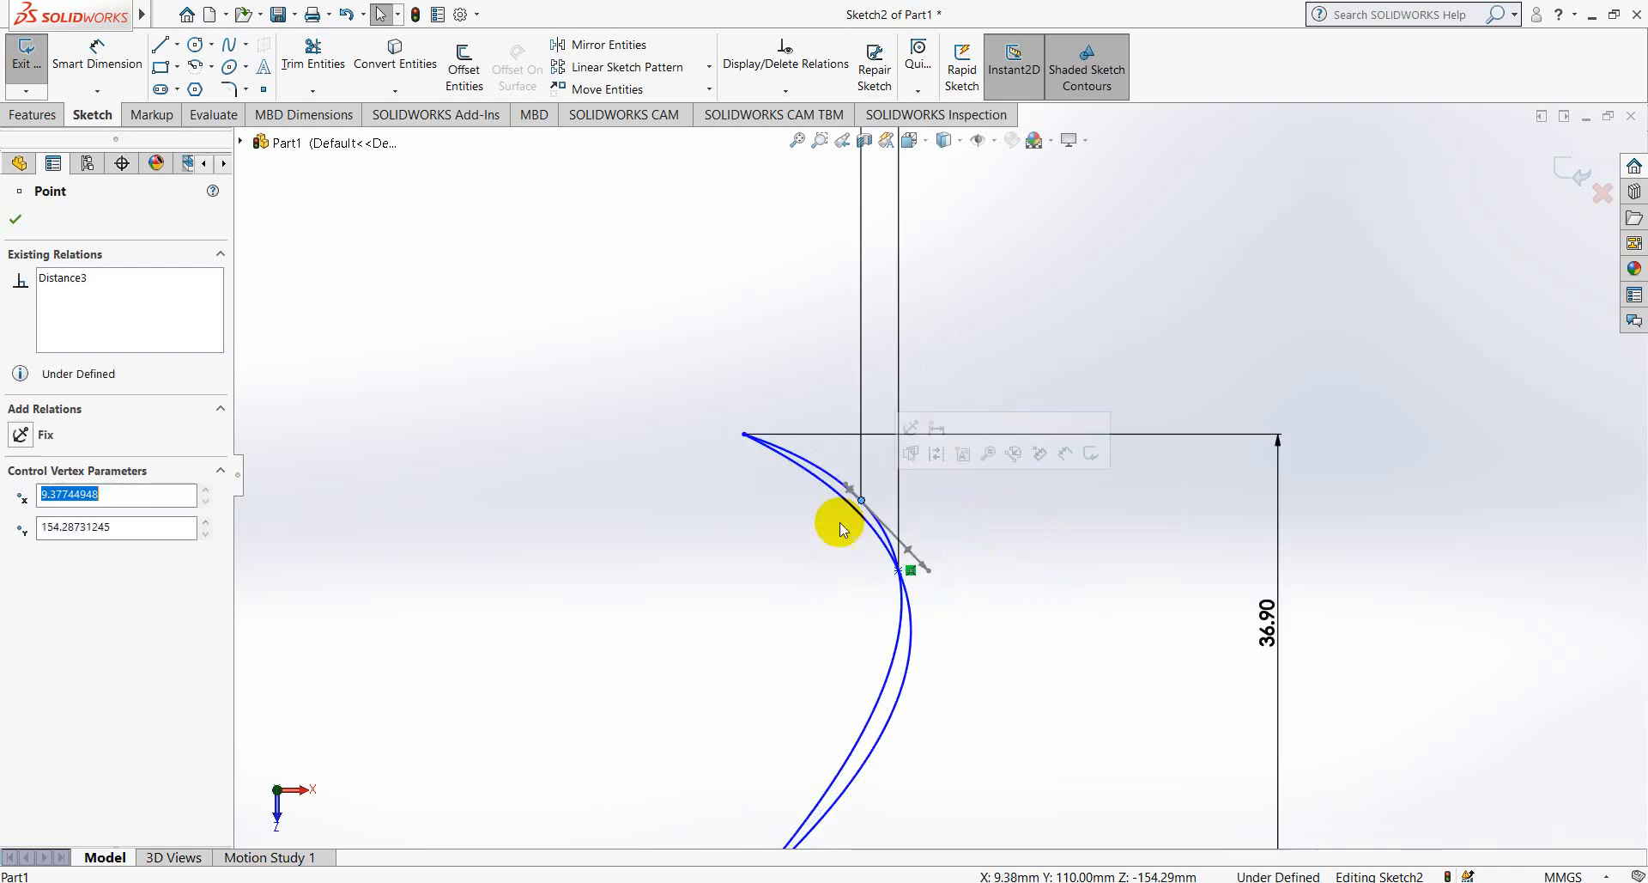
pyautogui.click(824, 567)
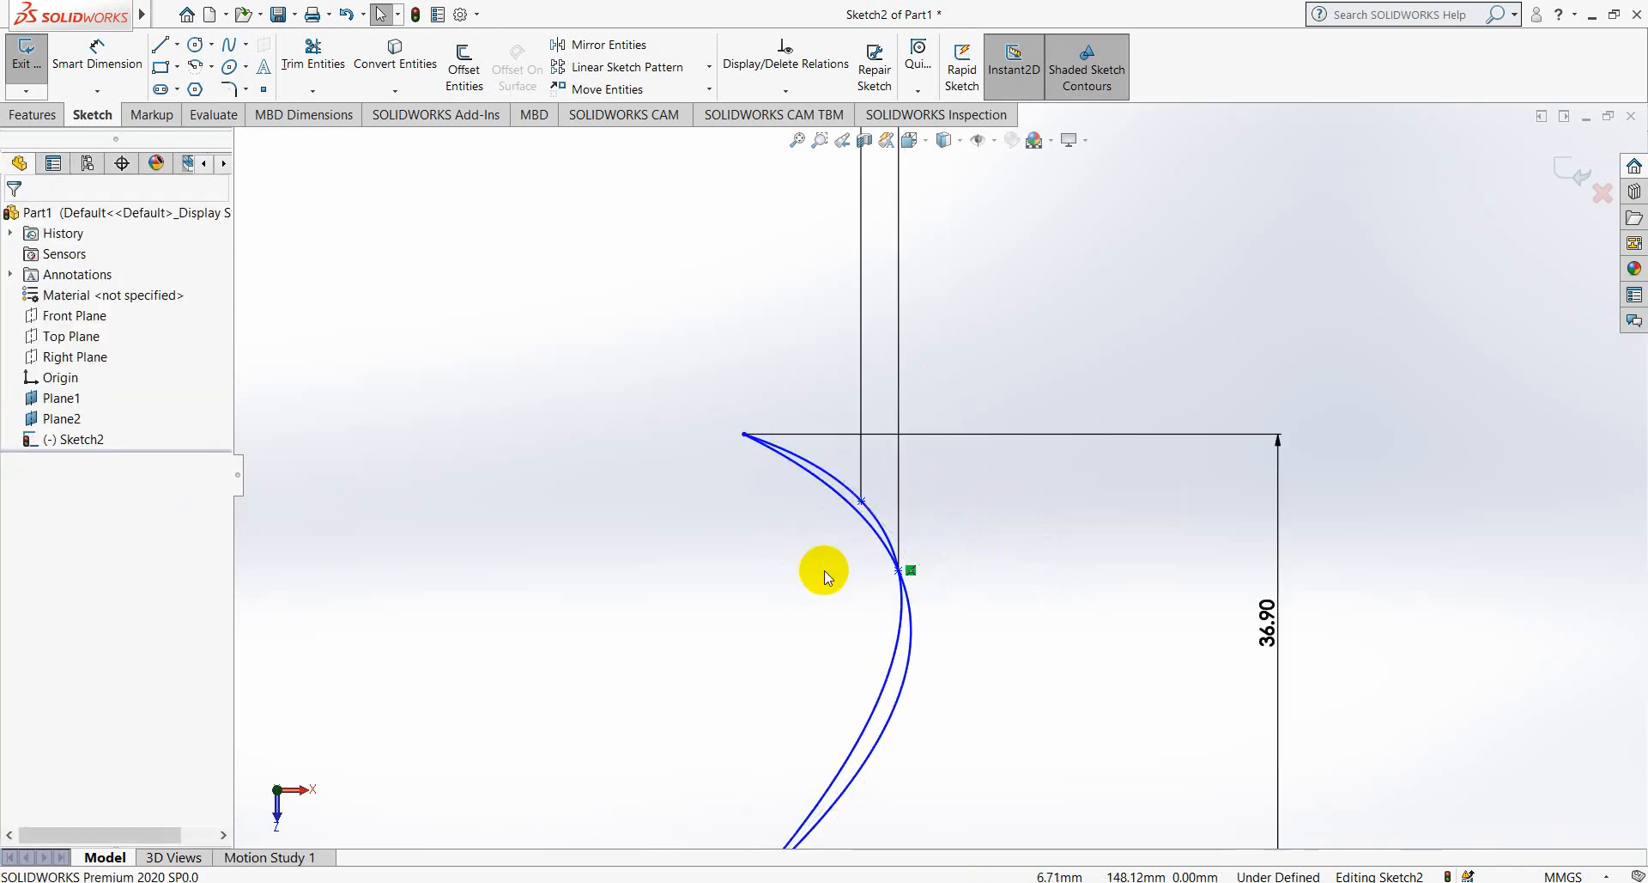
# - Add a Vertical relation between the upper and lower endpoints of the crescent
pyautogui.click(743, 436)
pyautogui.scroll(5, 773, 602)
pyautogui.click(771, 613)
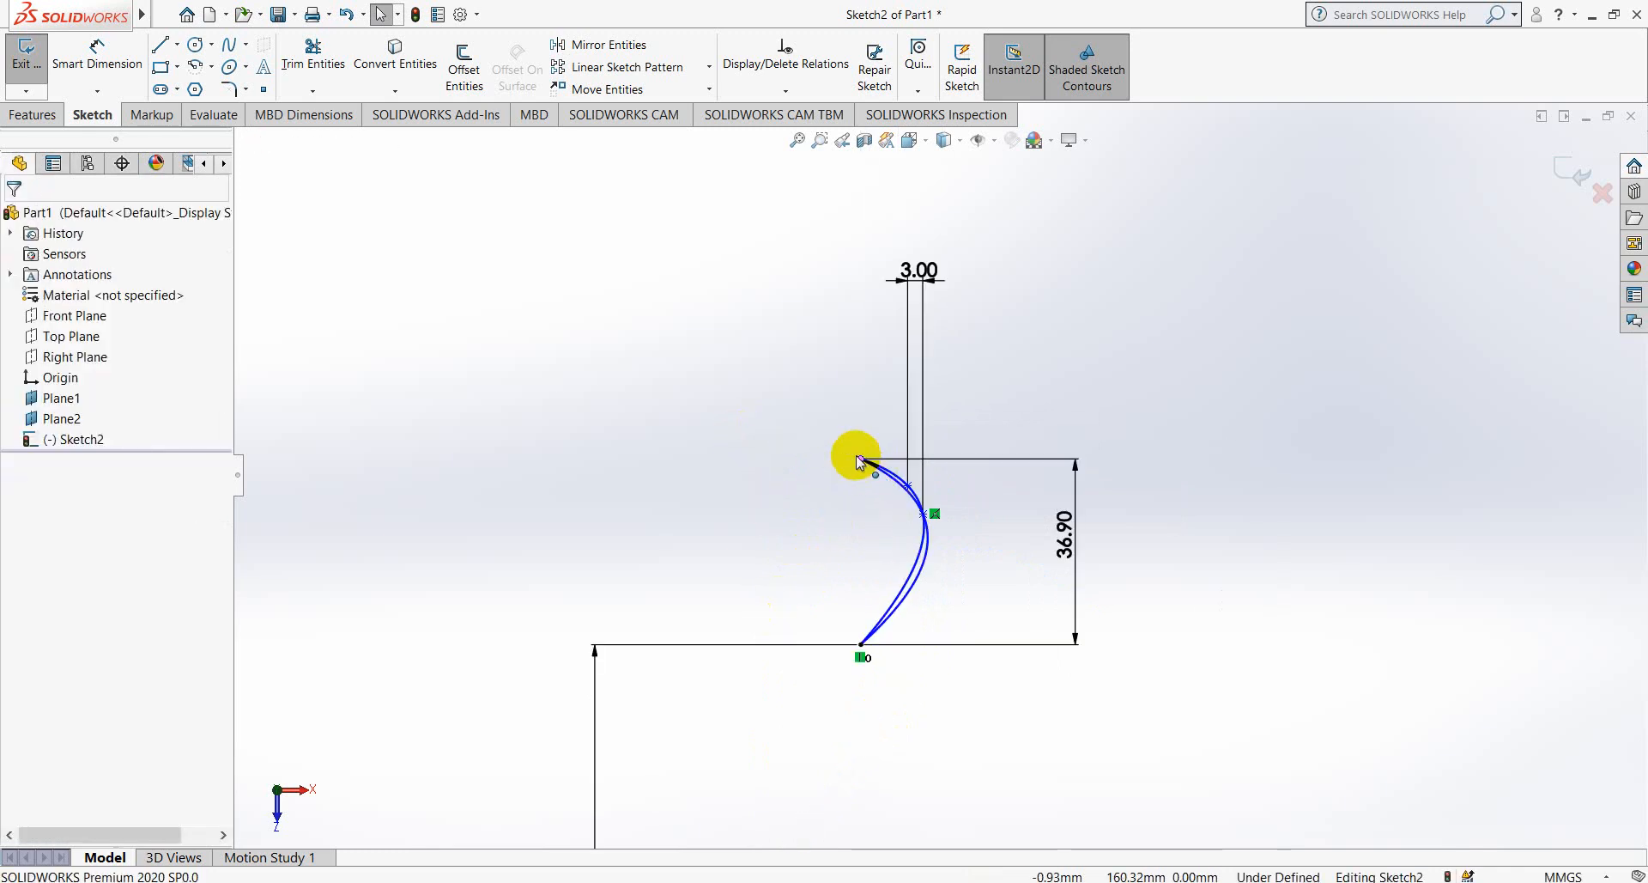
pyautogui.click(861, 458)
pyautogui.click(859, 644)
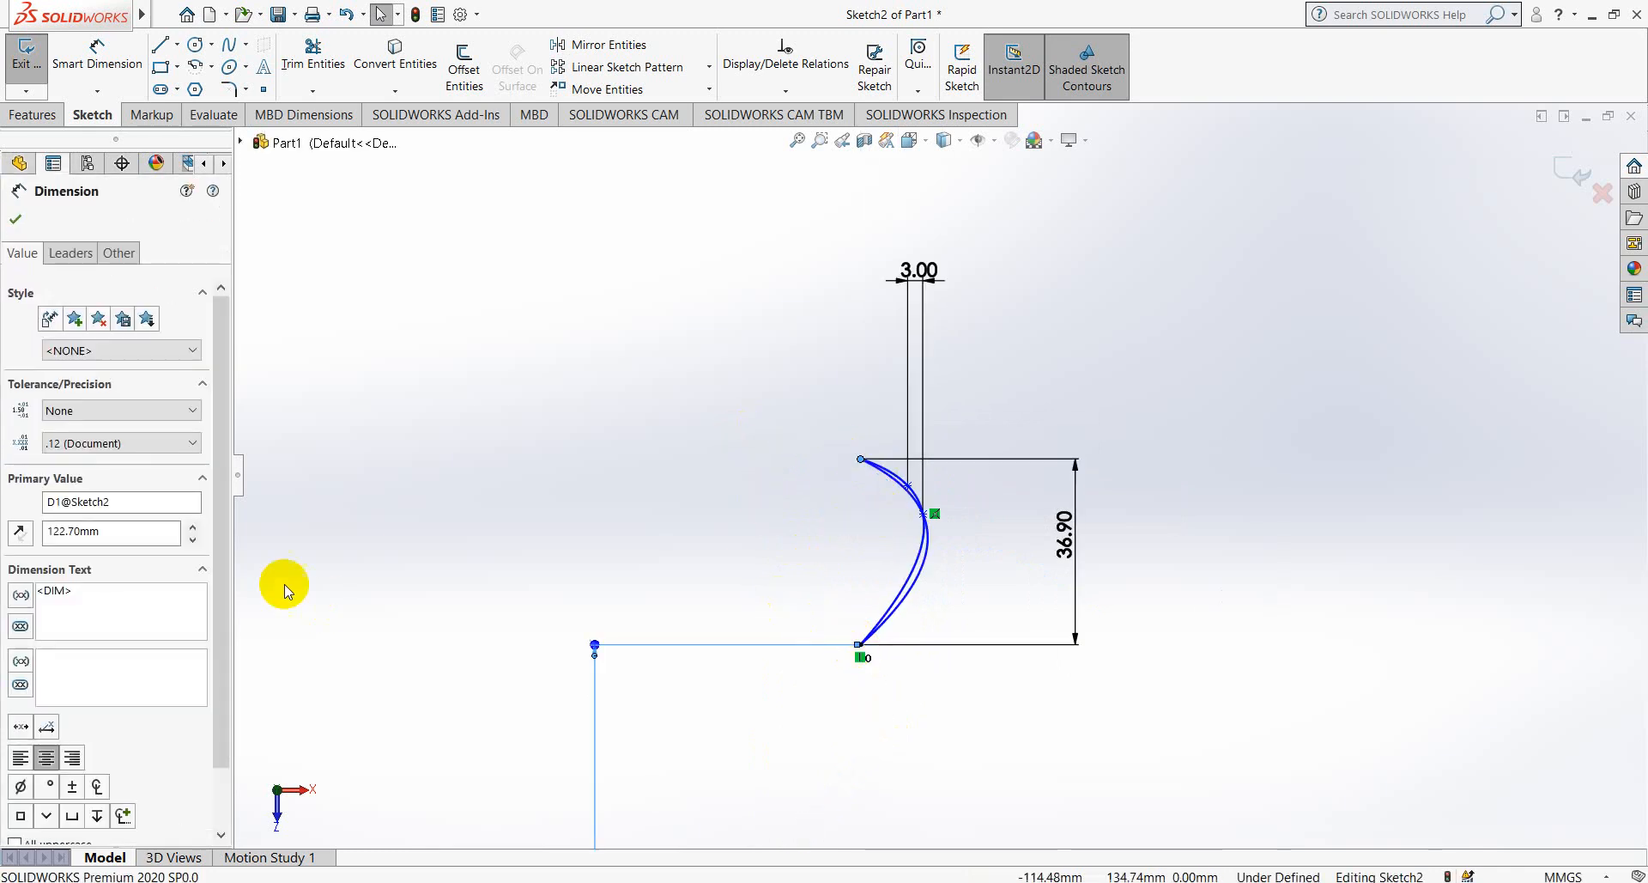
pyautogui.click(453, 511)
pyautogui.click(859, 460)
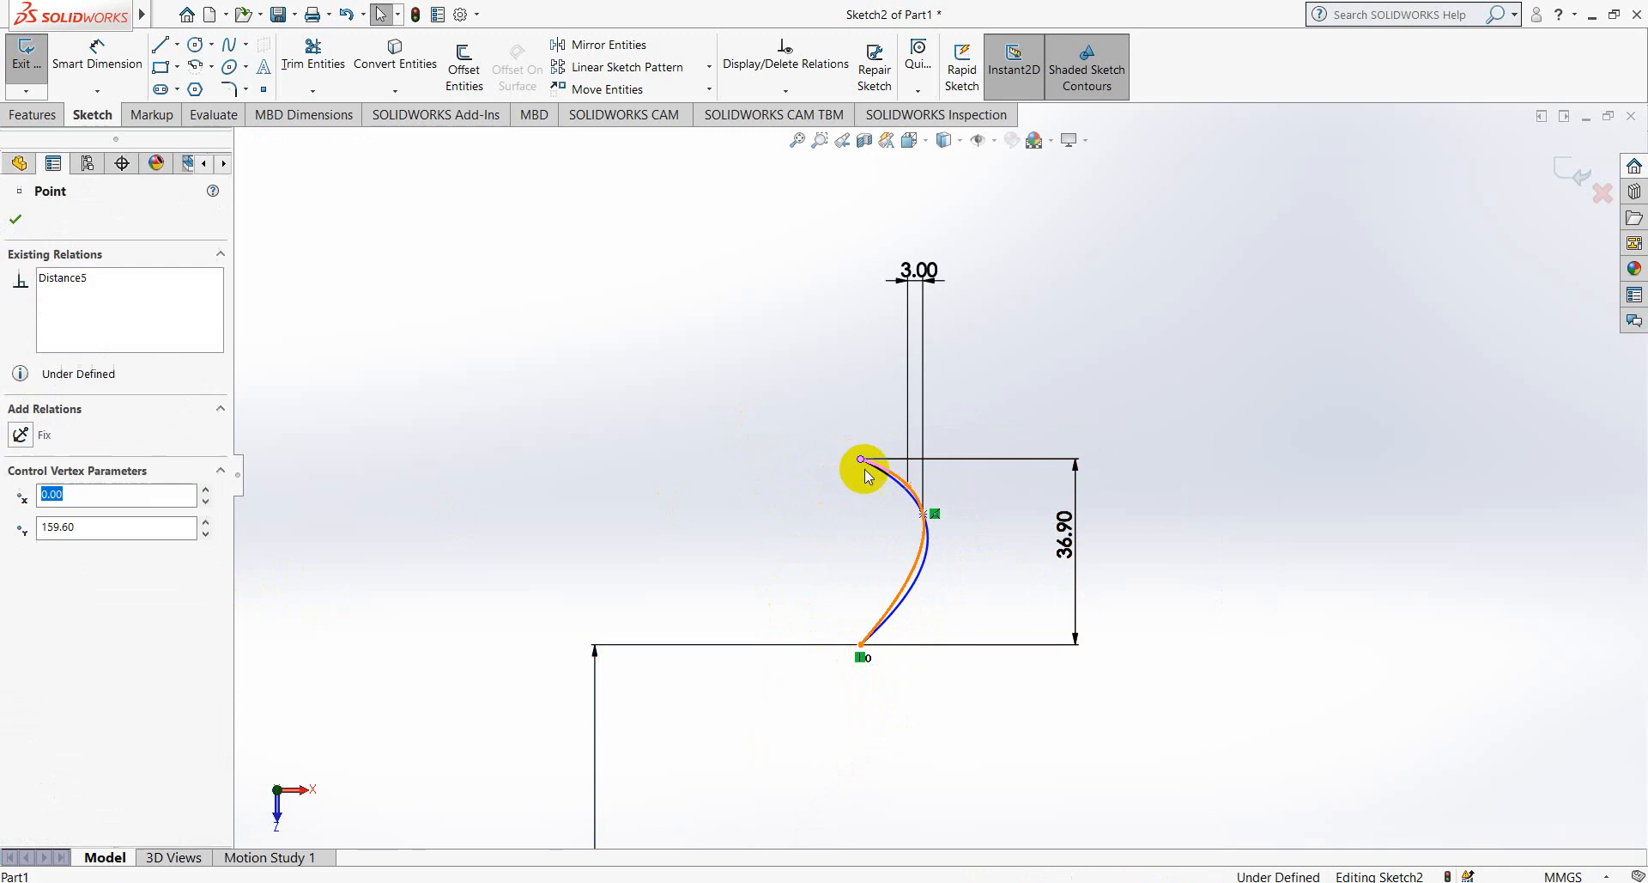
pyautogui.keyDown('ctrl'); pyautogui.click(860, 644); pyautogui.keyUp('ctrl')
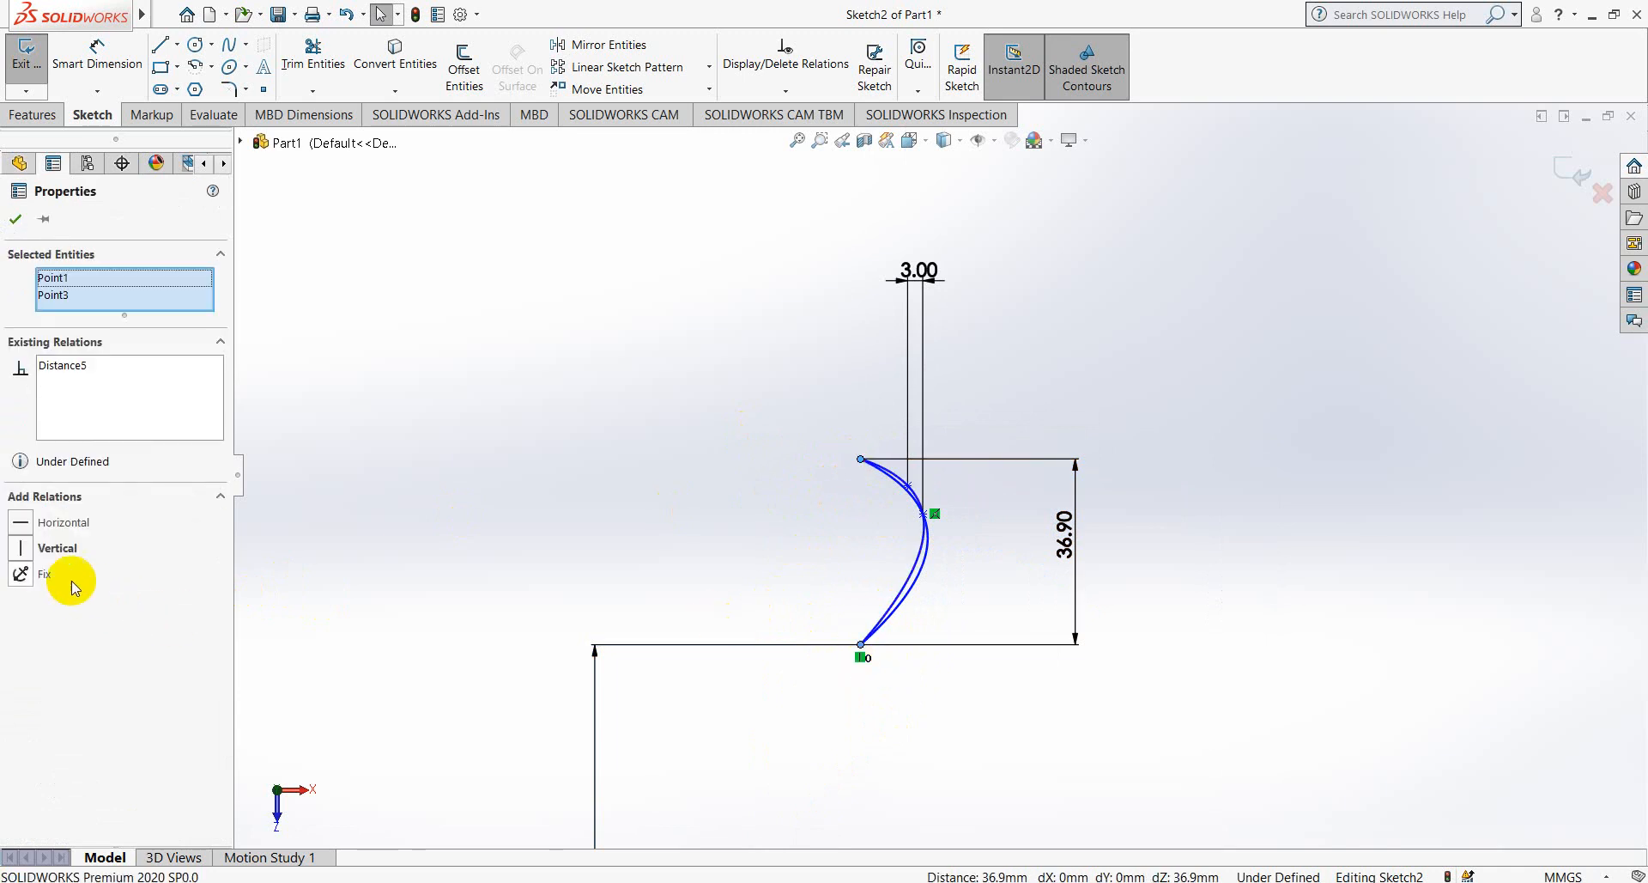
pyautogui.click(21, 547)
pyautogui.click(13, 218)
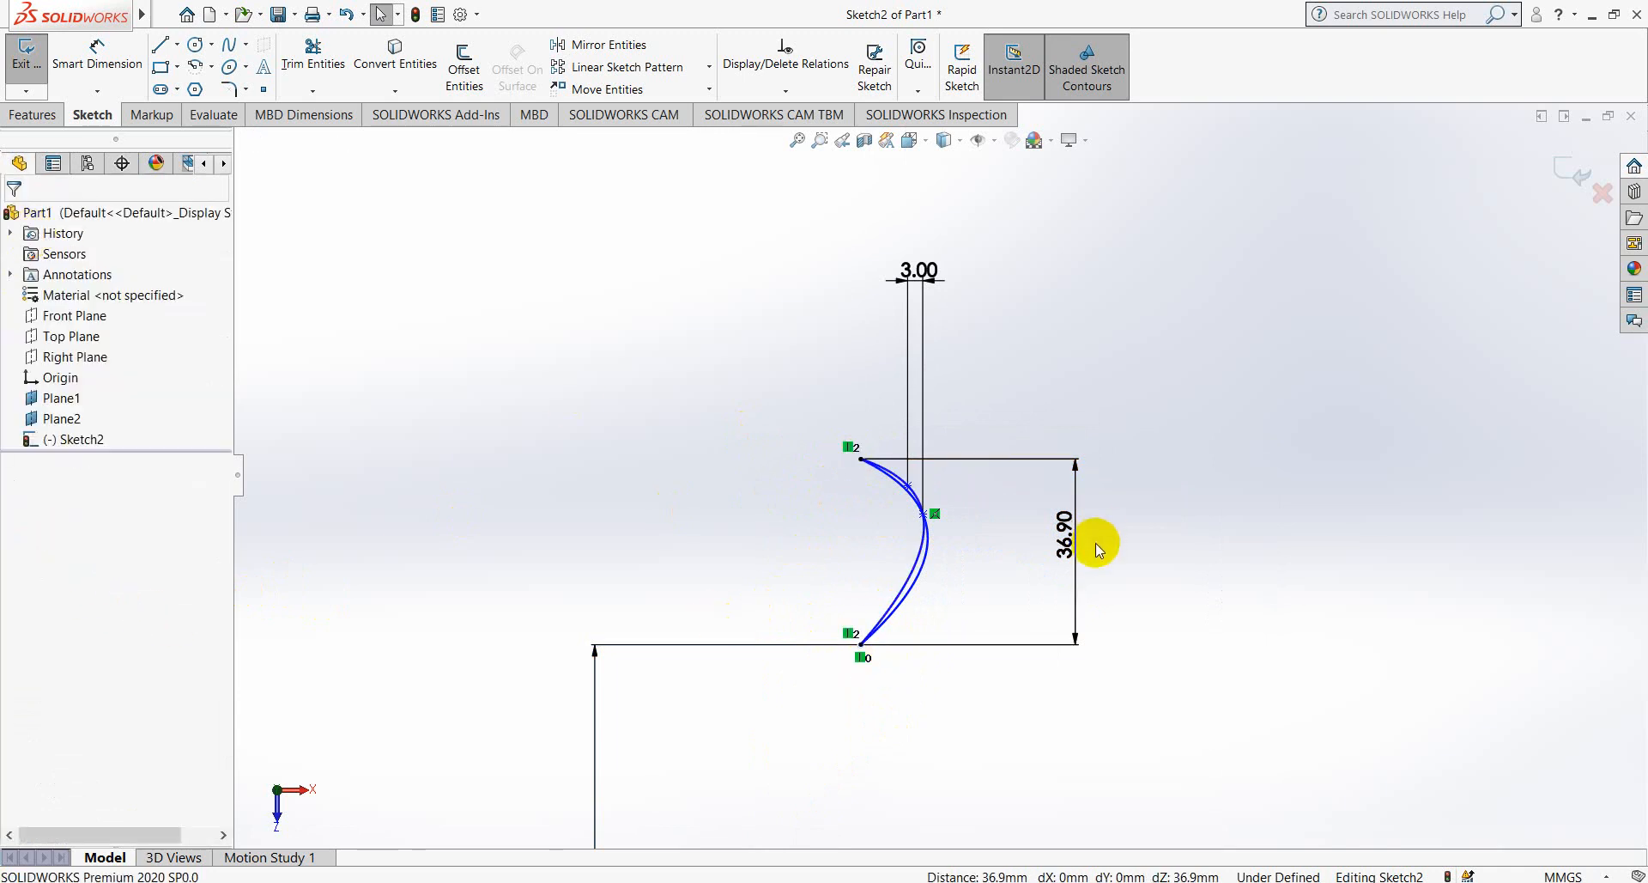
# - Move the outer spline's middle point to about X 5.8, Y 147.2 mm and the inner one's to about X 1.6, Y 140.2 mm
pyautogui.scroll(-4, 1093, 544)
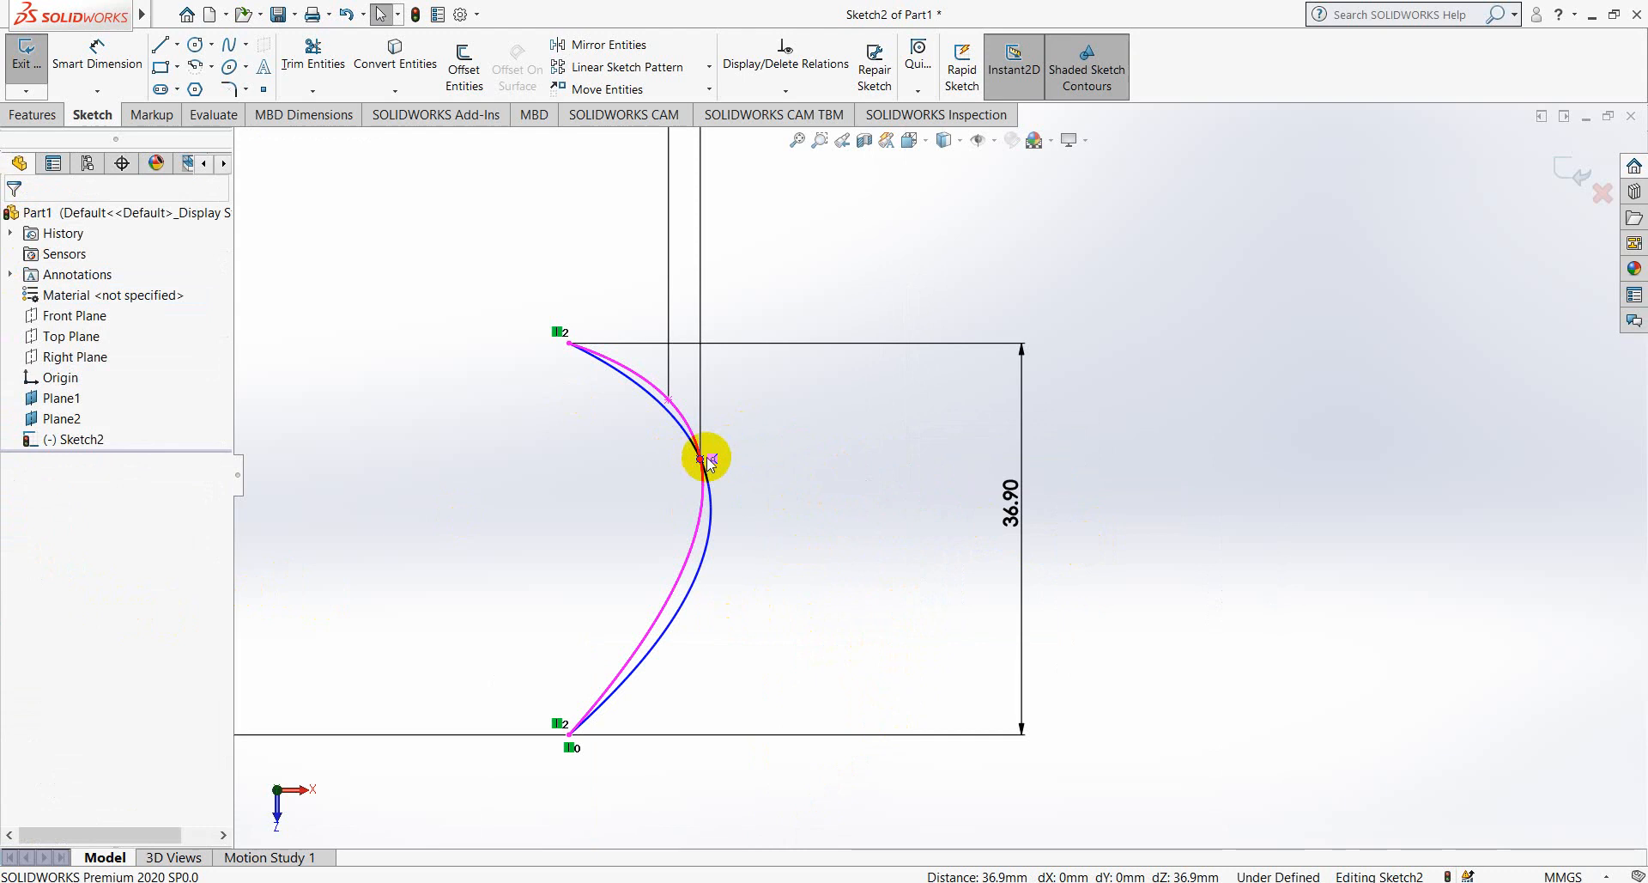
pyautogui.moveTo(712, 462); pyautogui.dragTo(637, 473)
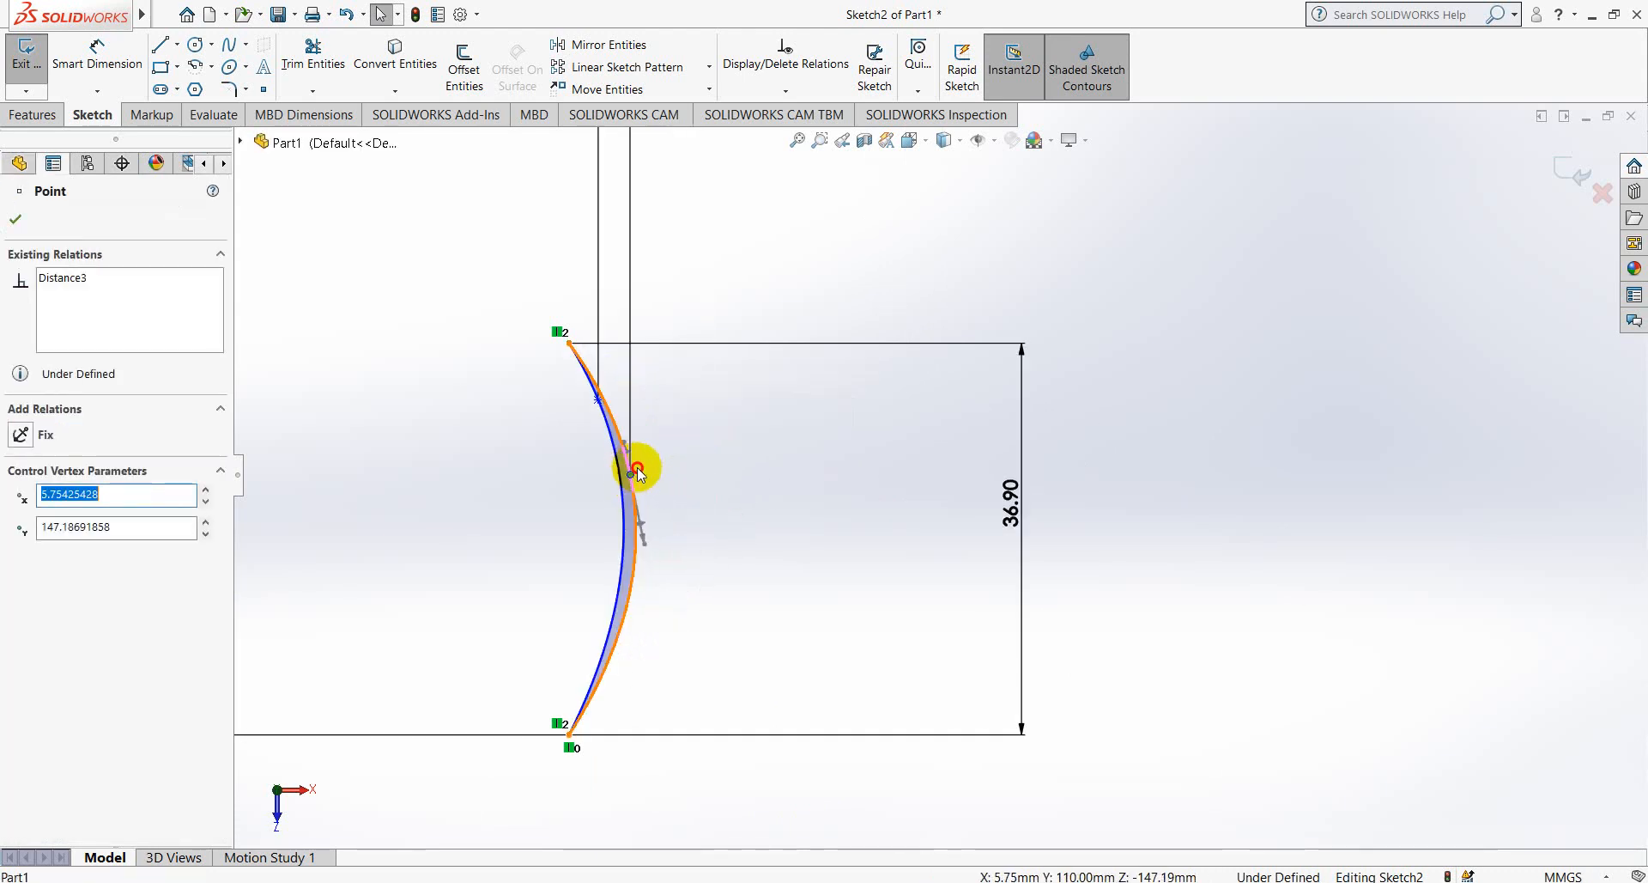
pyautogui.scroll(-3, 647, 441)
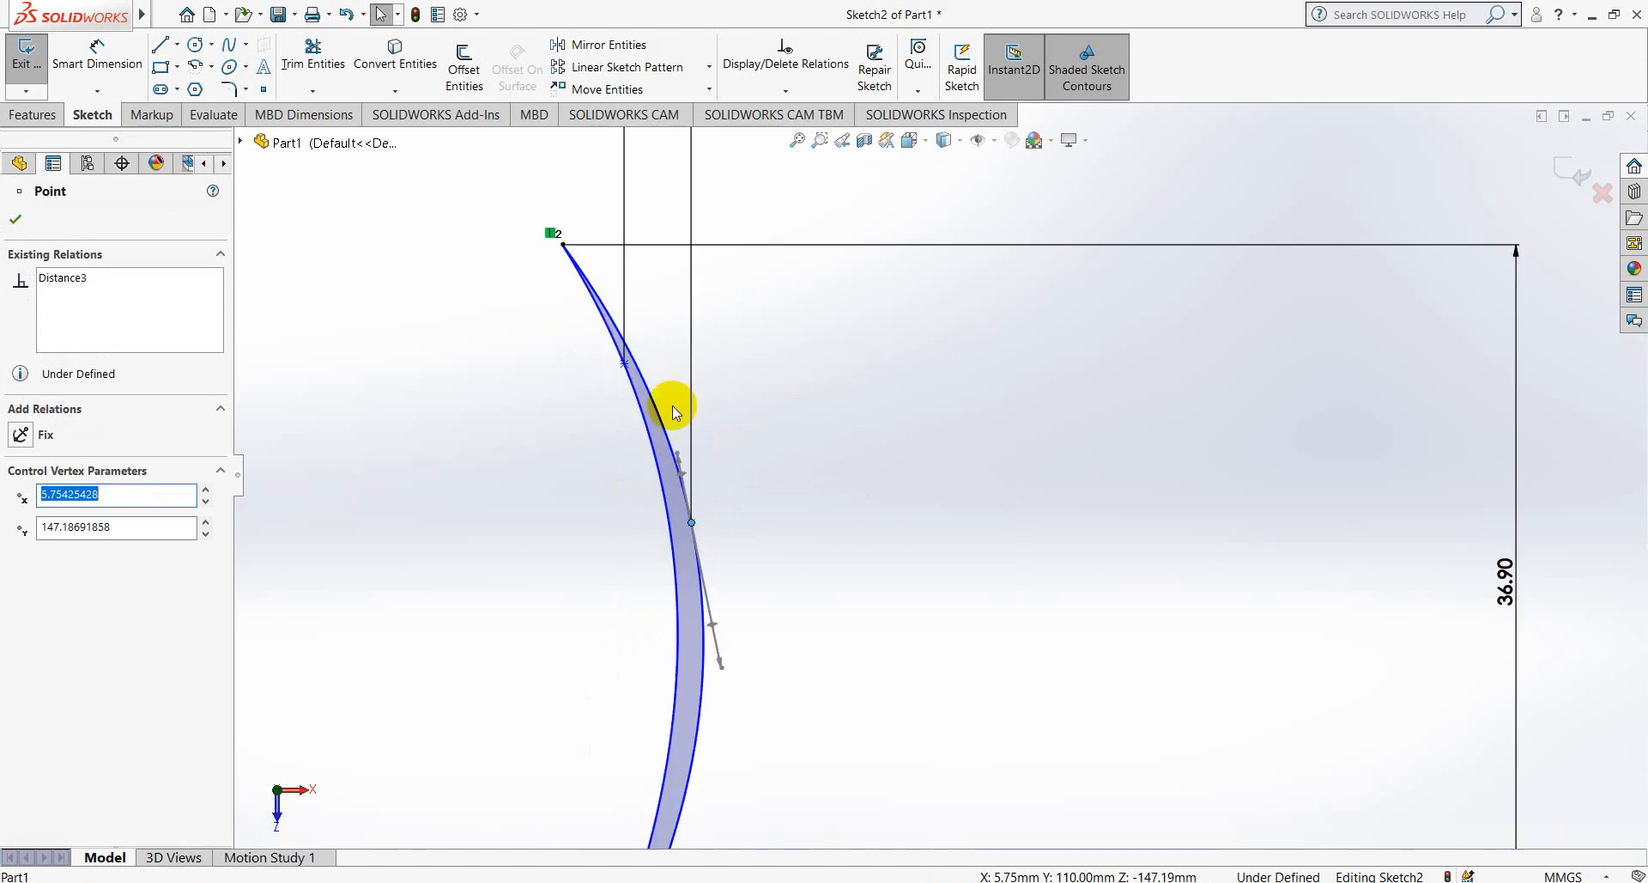
pyautogui.moveTo(636, 365)
pyautogui.mouseDown()
pyautogui.moveTo(621, 370)
pyautogui.moveTo(599, 680)
pyautogui.moveTo(640, 605)
pyautogui.mouseUp()
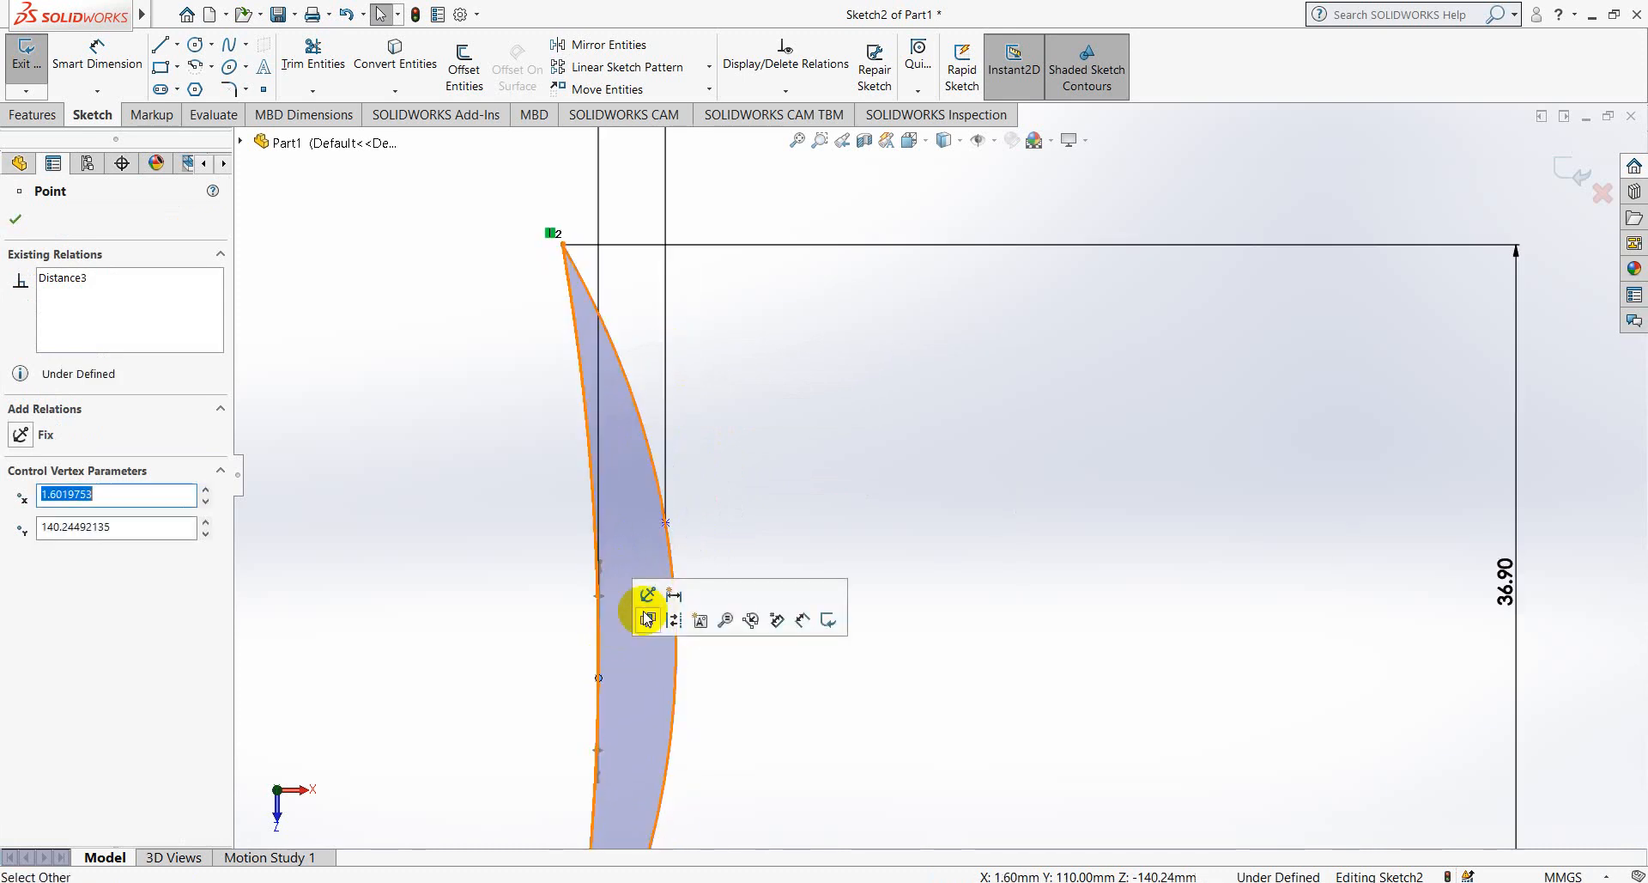
pyautogui.click(779, 492)
pyautogui.scroll(3, 814, 536)
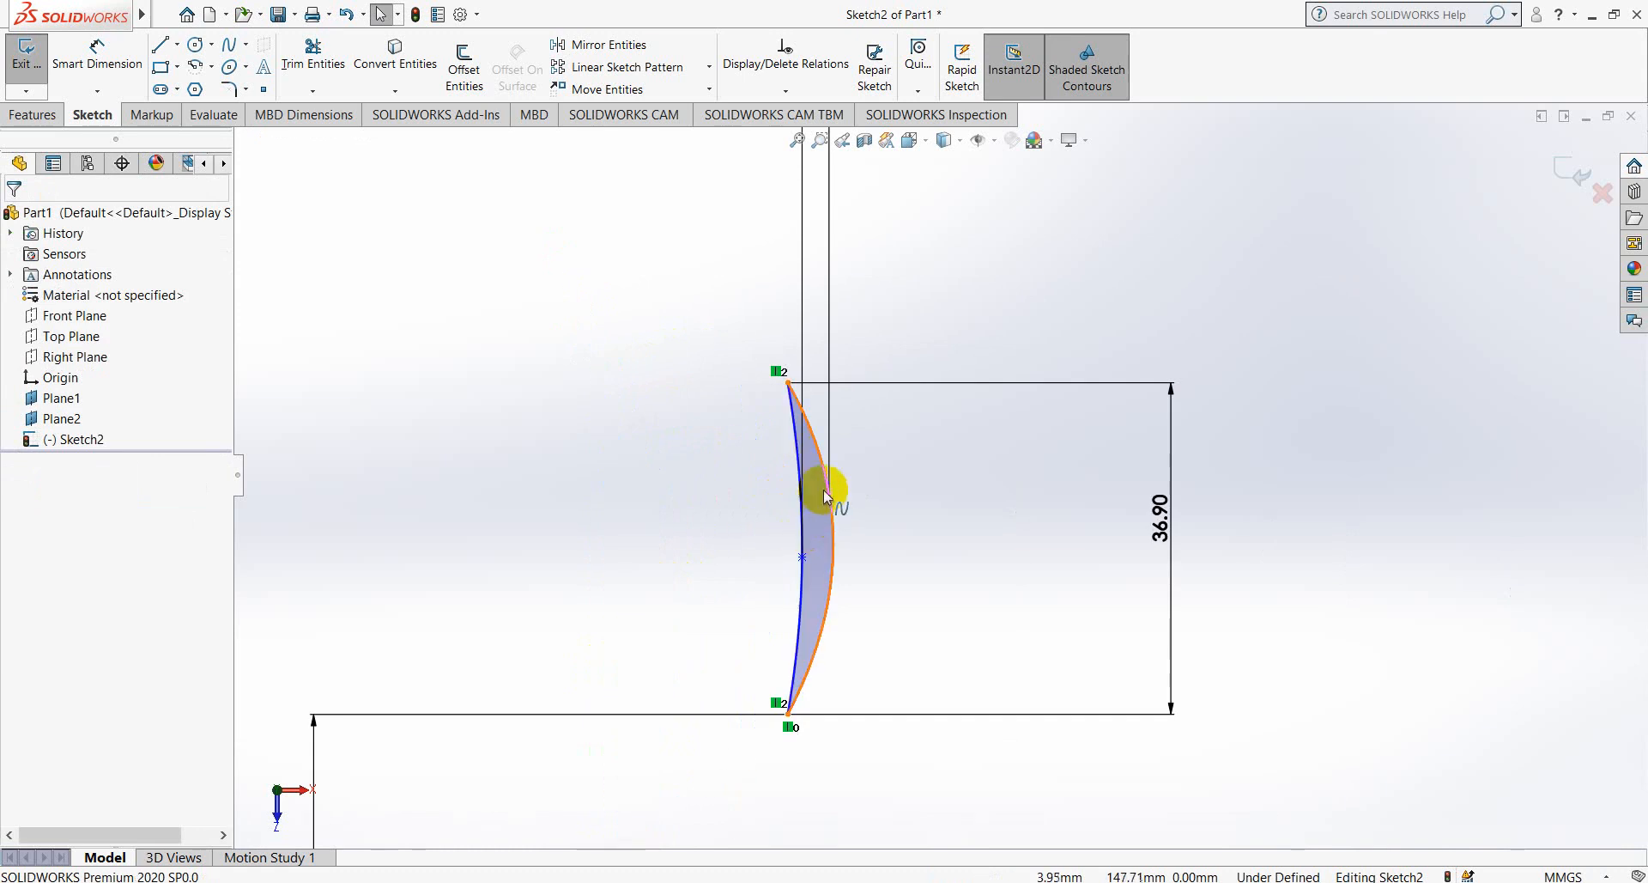
# - Move the crescent's inner spline middle point to about X 3.6, Y 141.3 mm
pyautogui.moveTo(829, 493); pyautogui.dragTo(839, 547)
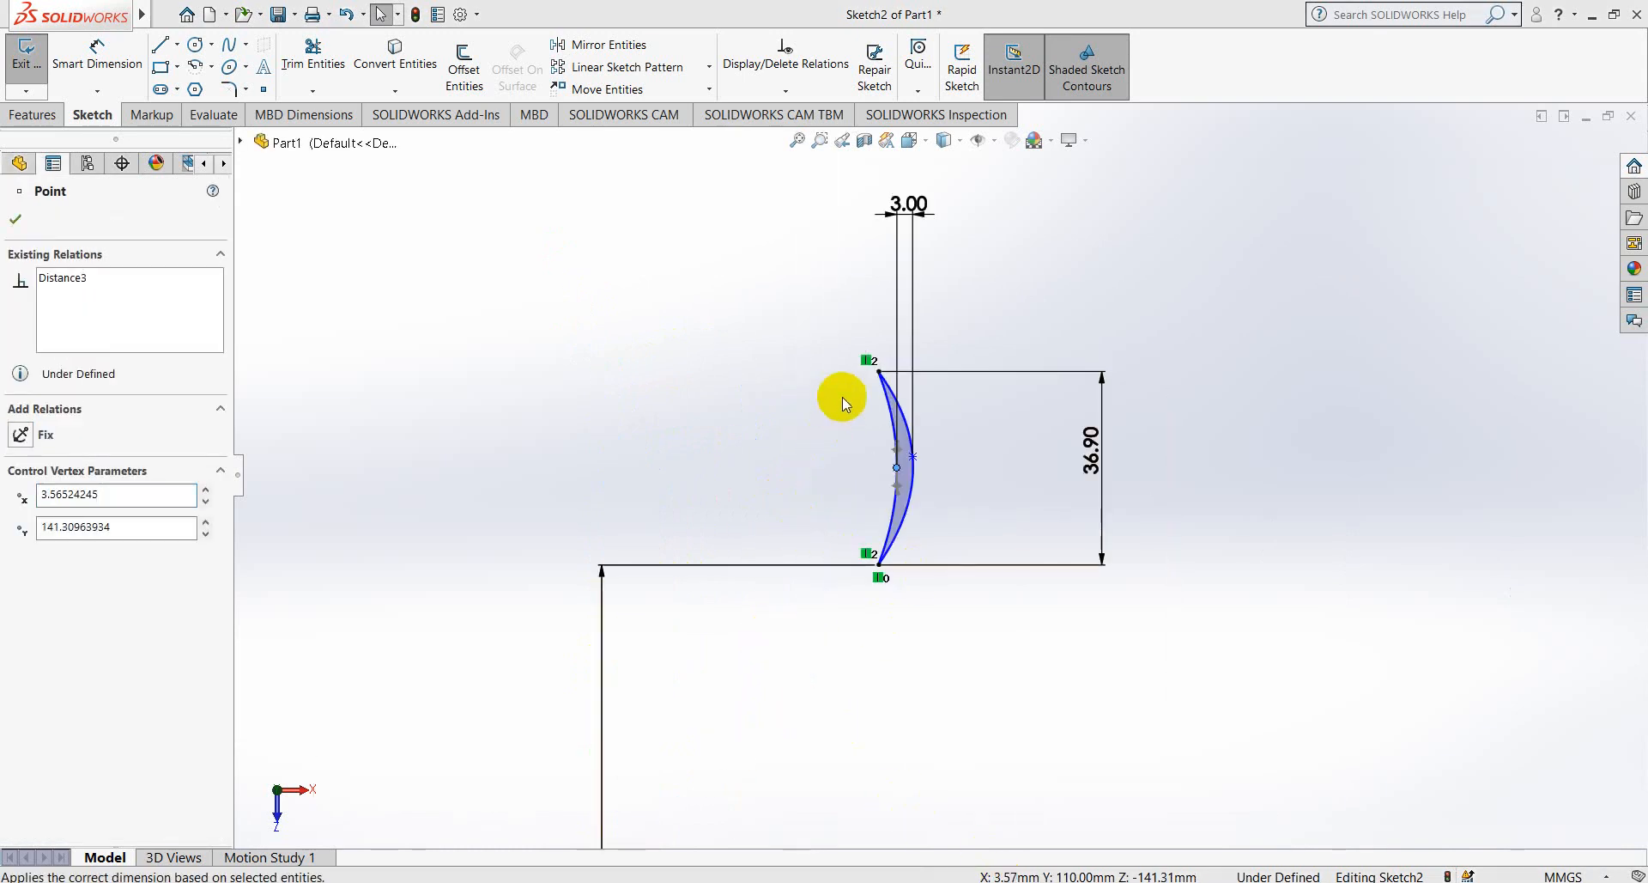
pyautogui.scroll(6, 856, 445)
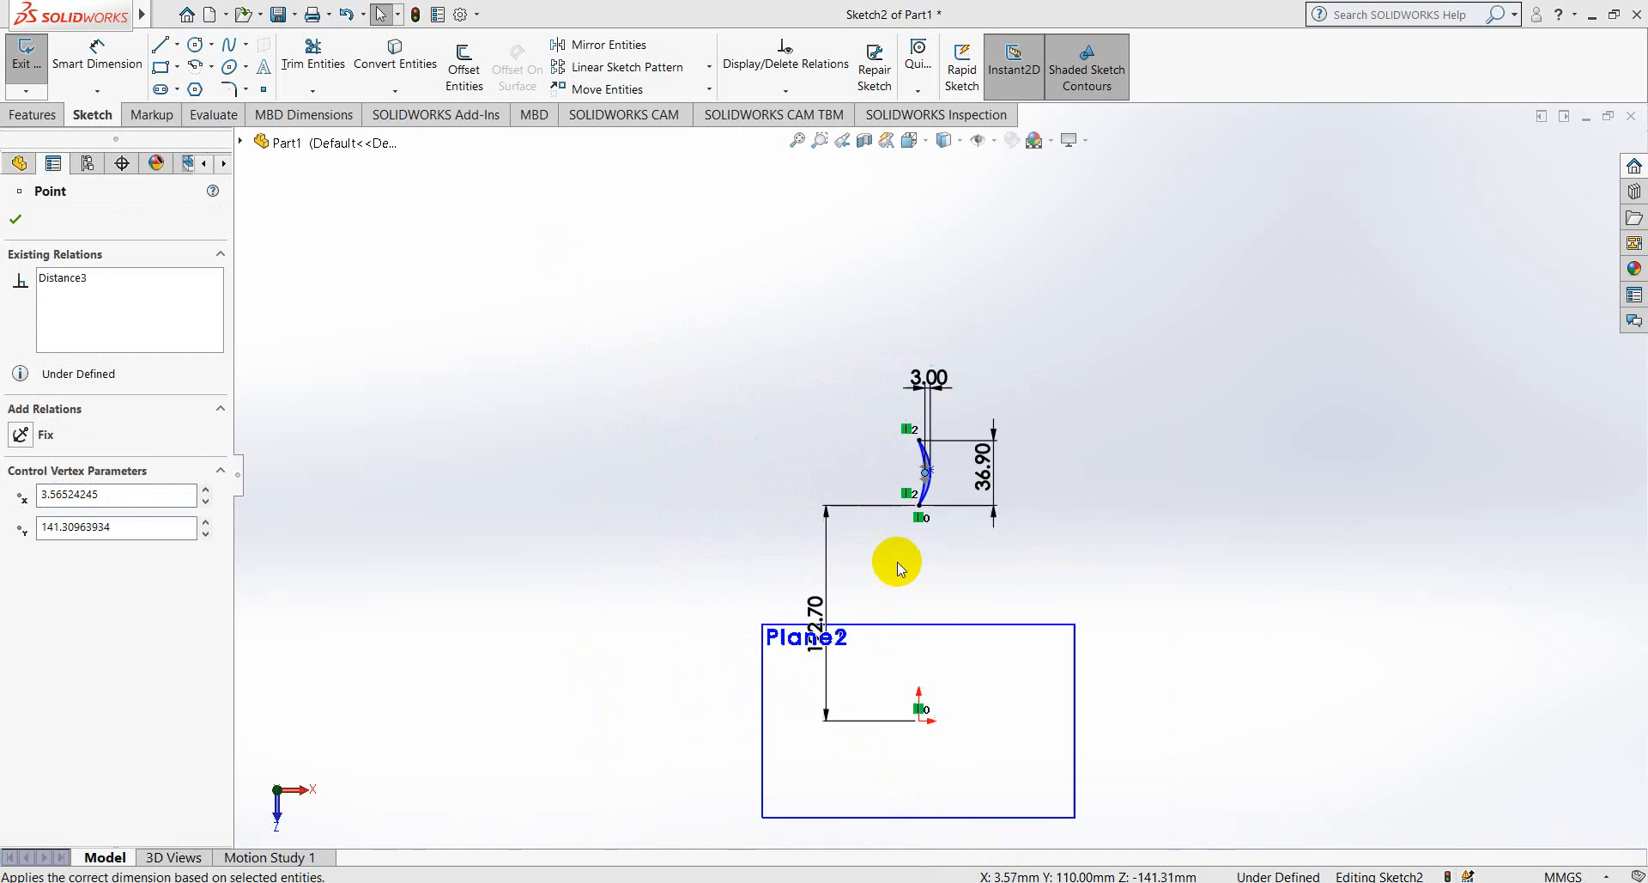
pyautogui.moveTo(883, 653); pyautogui.dragTo(835, 673, button='middle')
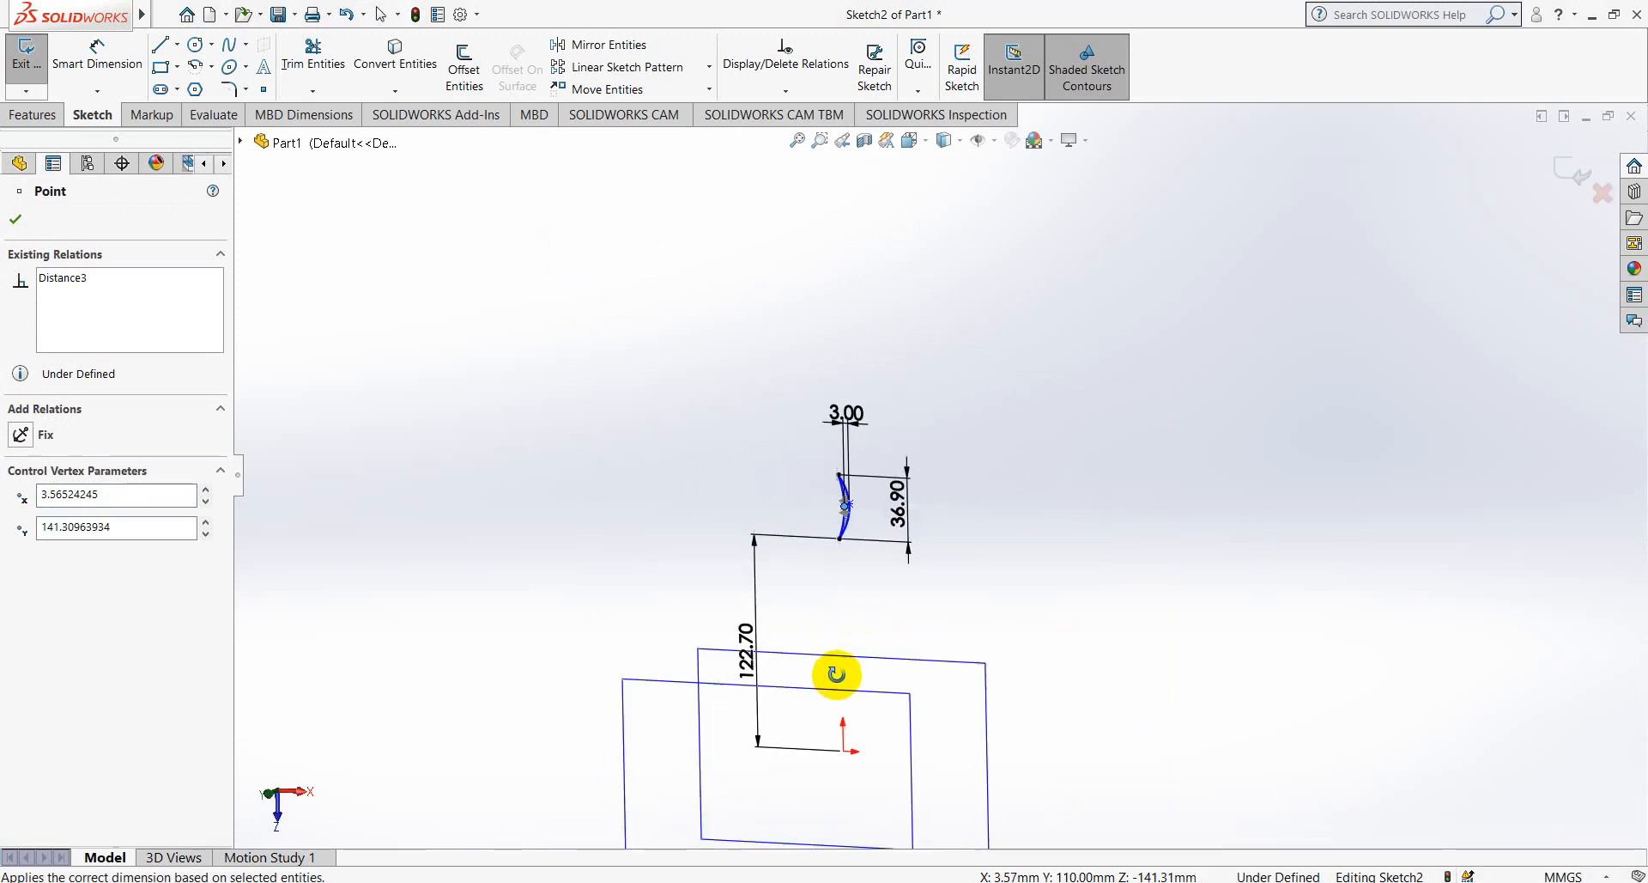
# - Hide Plane1 in the model view
pyautogui.click(49, 170)
pyautogui.rightClick(64, 400)
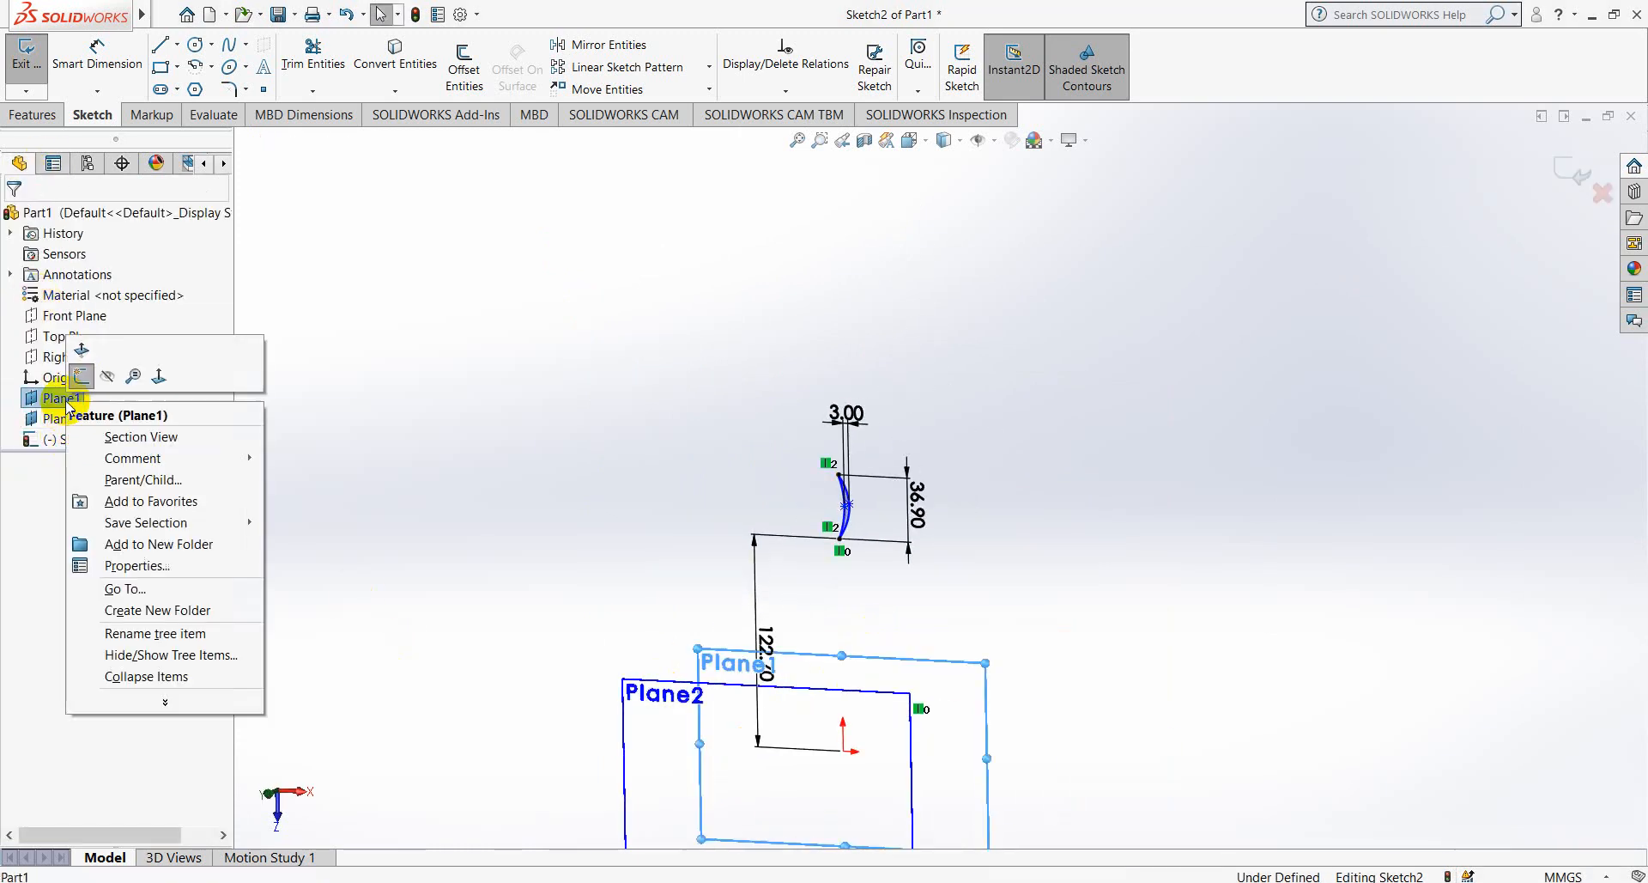
pyautogui.click(106, 376)
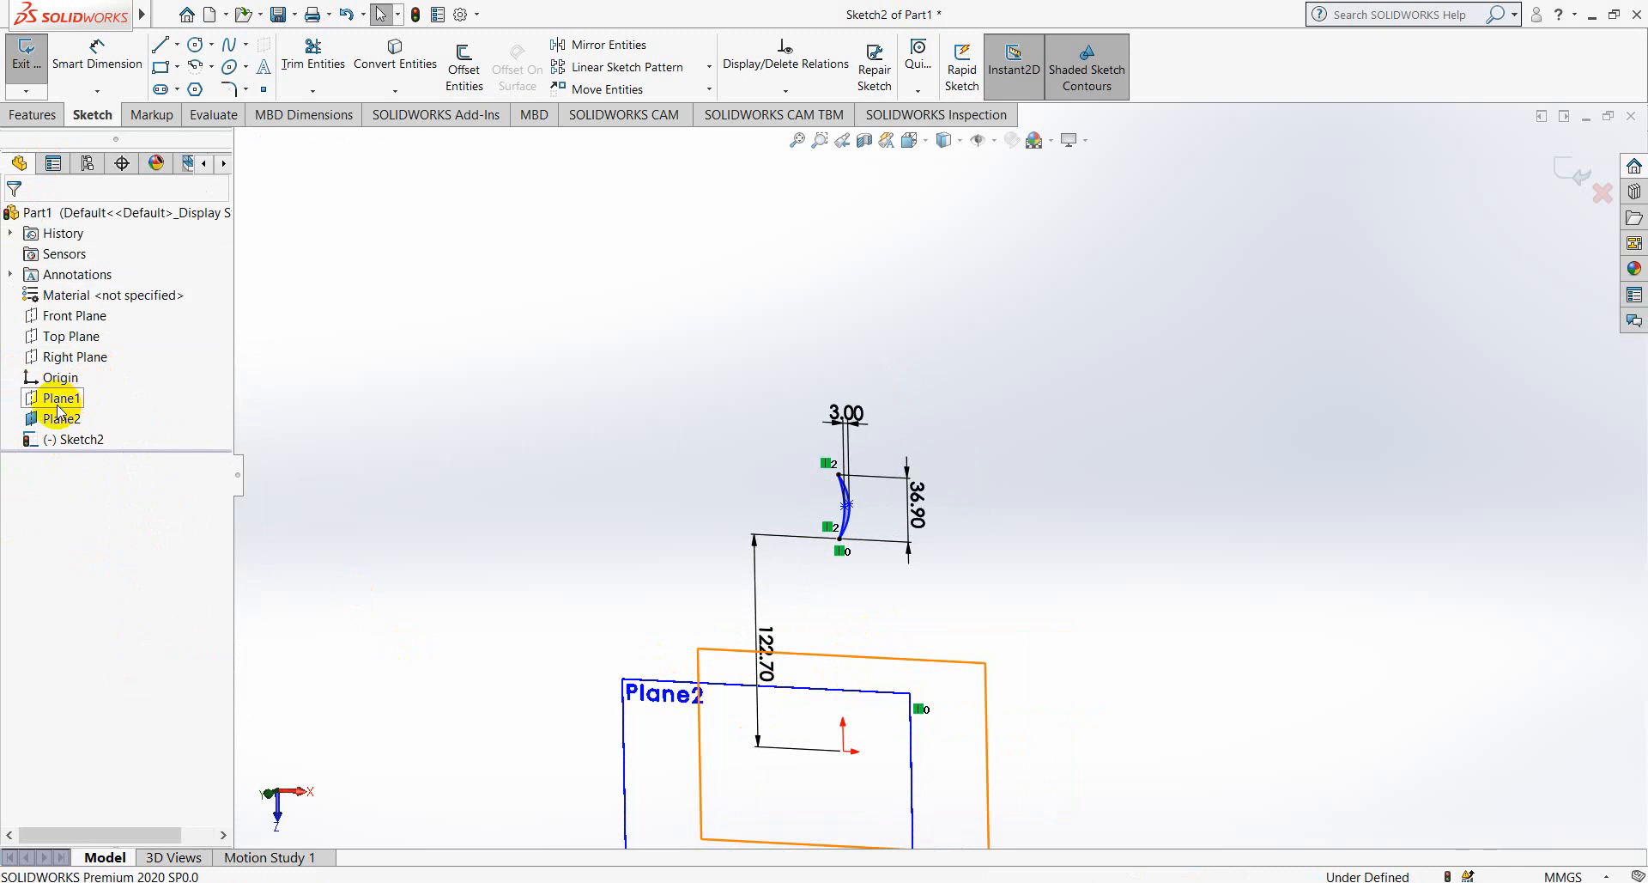
# - Finish the crescent sketch and start a new sketch on Plane2, viewed normal to it
pyautogui.rightClick(58, 412)
pyautogui.click(133, 385)
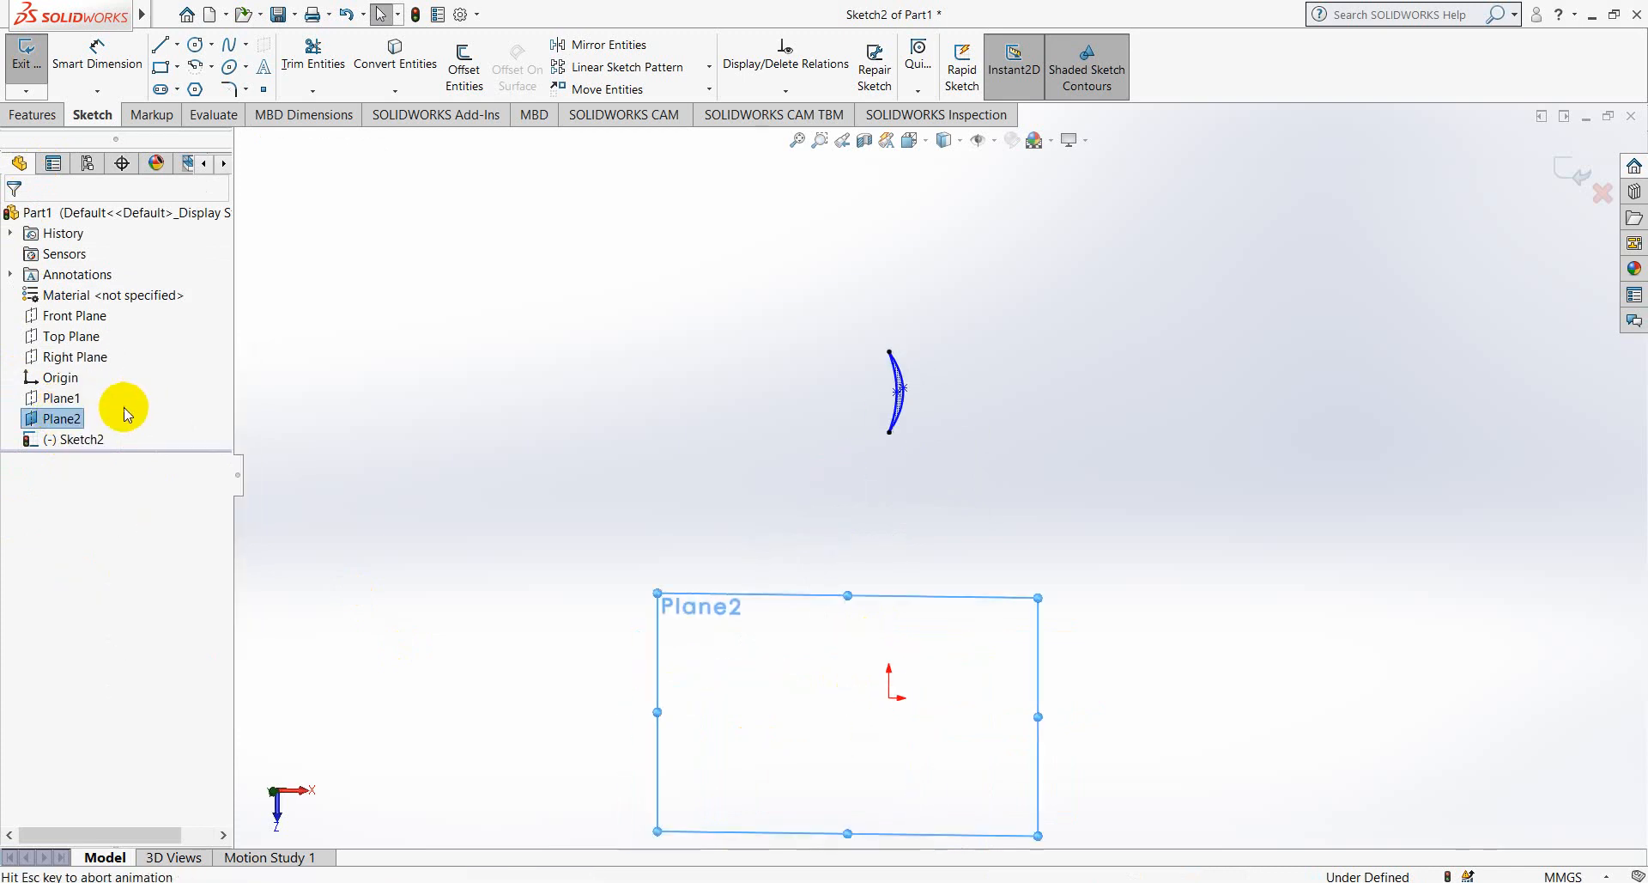
pyautogui.rightClick(66, 418)
pyautogui.click(79, 384)
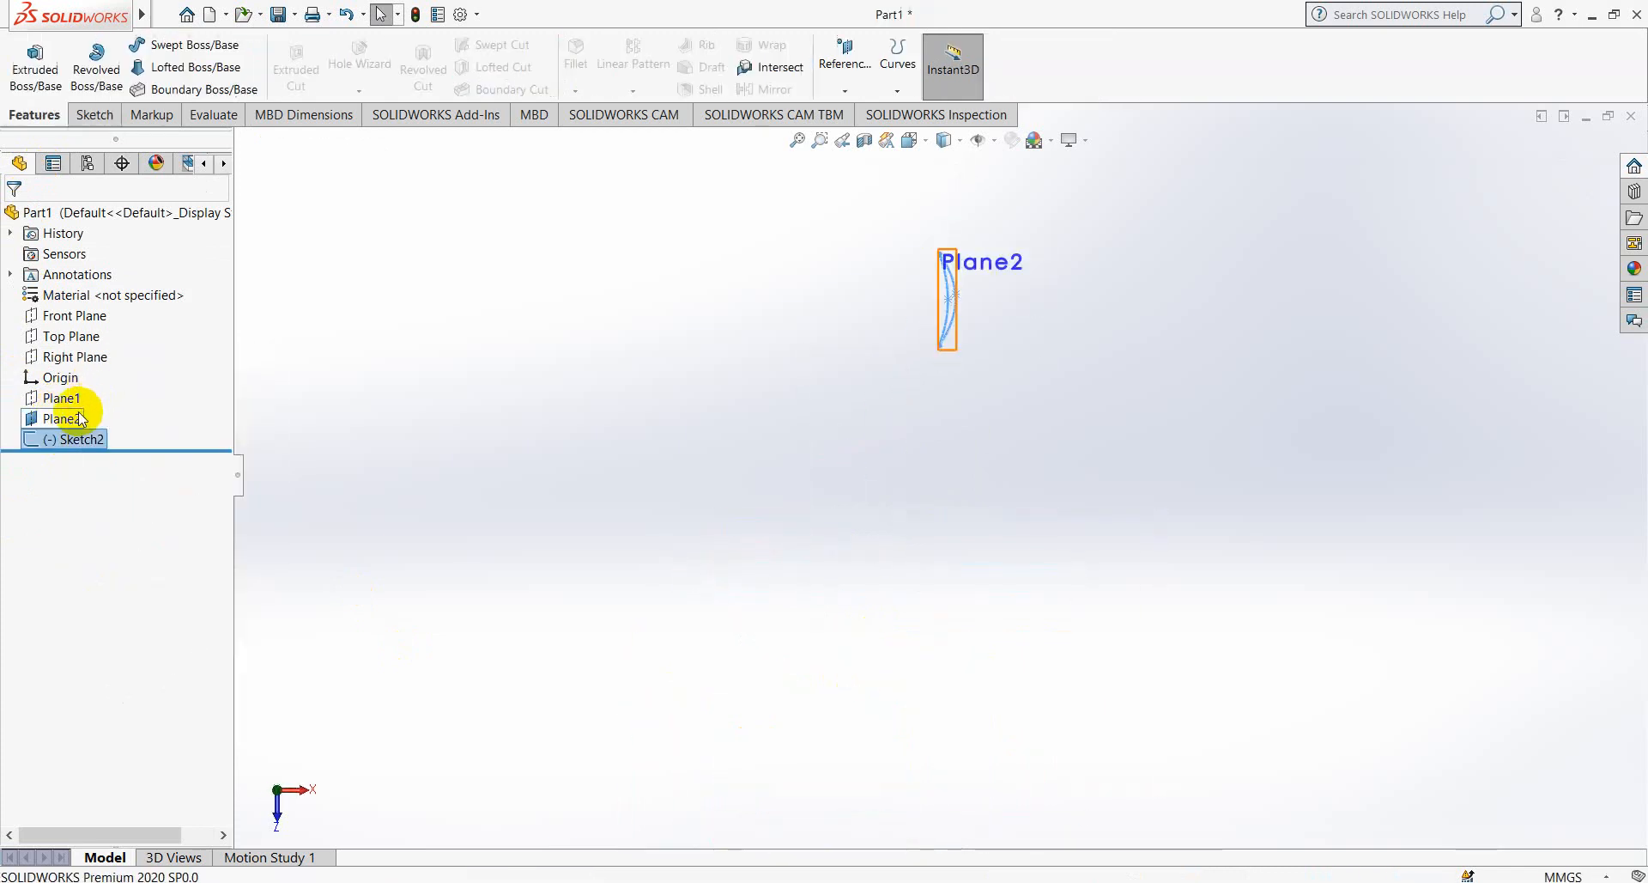
pyautogui.rightClick(80, 419)
pyautogui.click(80, 374)
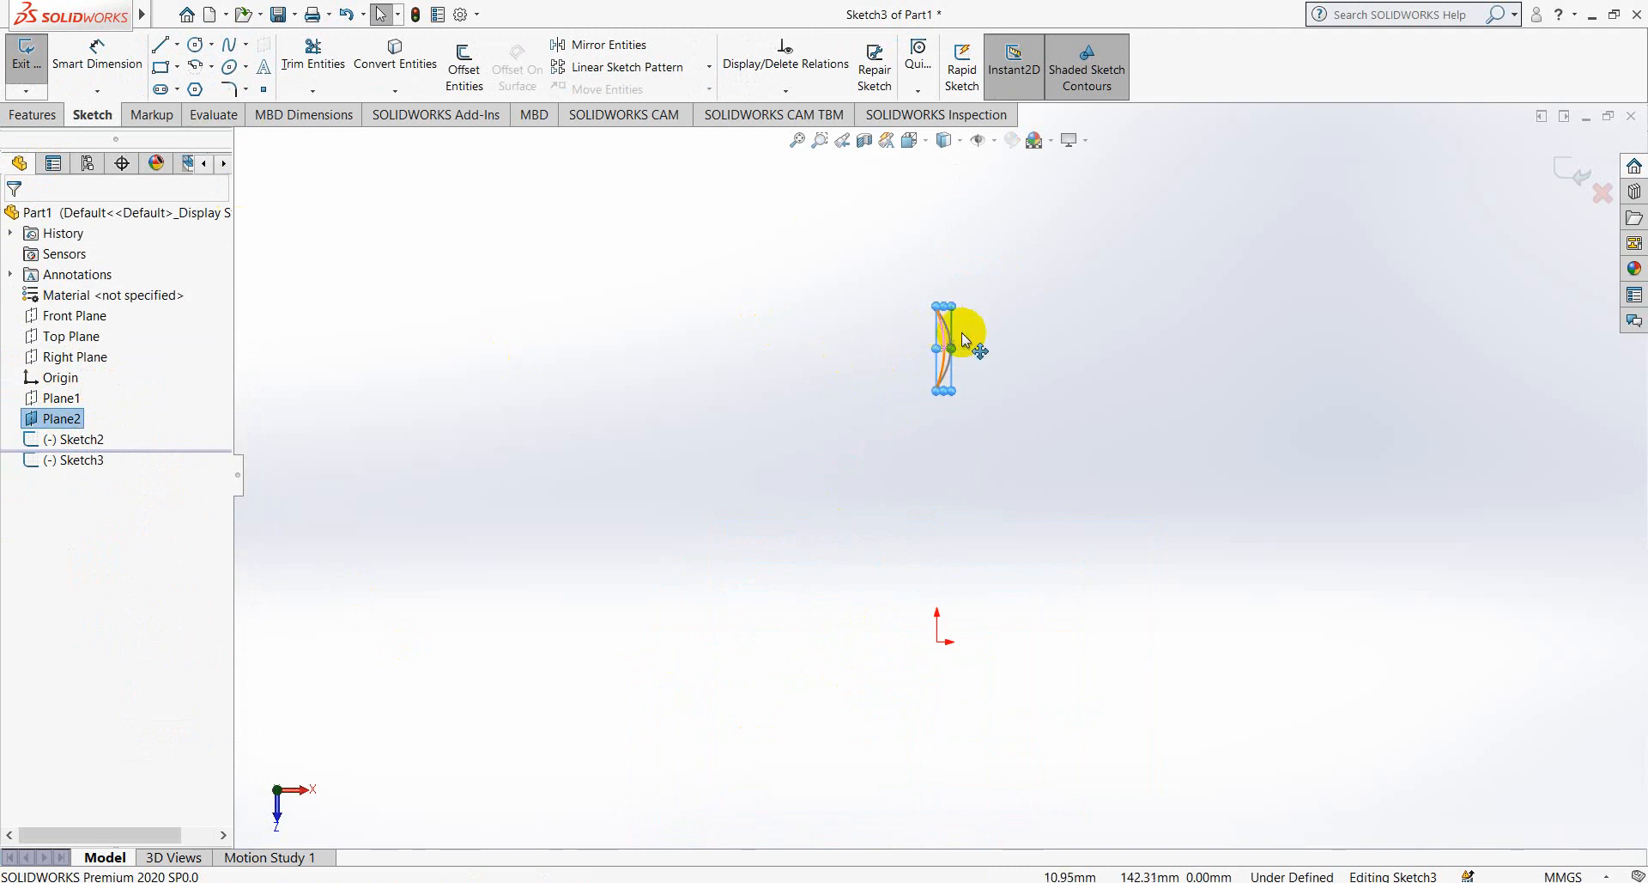
# - Sketch an open three-point spline from about X -3.9, Y 52 through X 17, Y 64 to X 25, Y 88 mm
pyautogui.click(227, 44)
pyautogui.scroll(-2, 1040, 582)
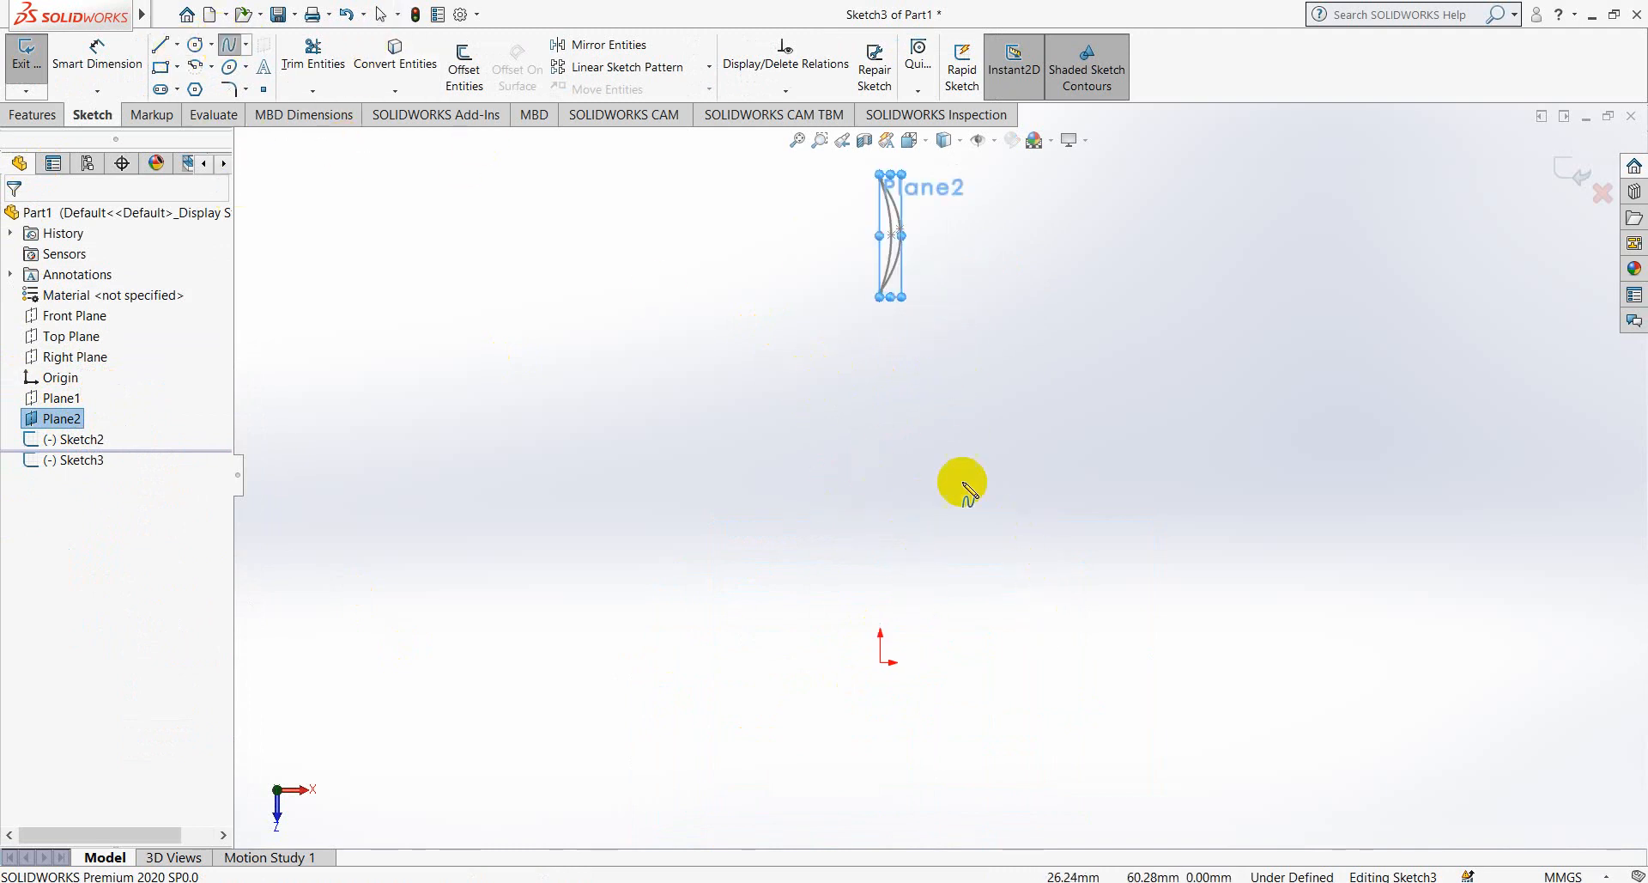
pyautogui.click(870, 507)
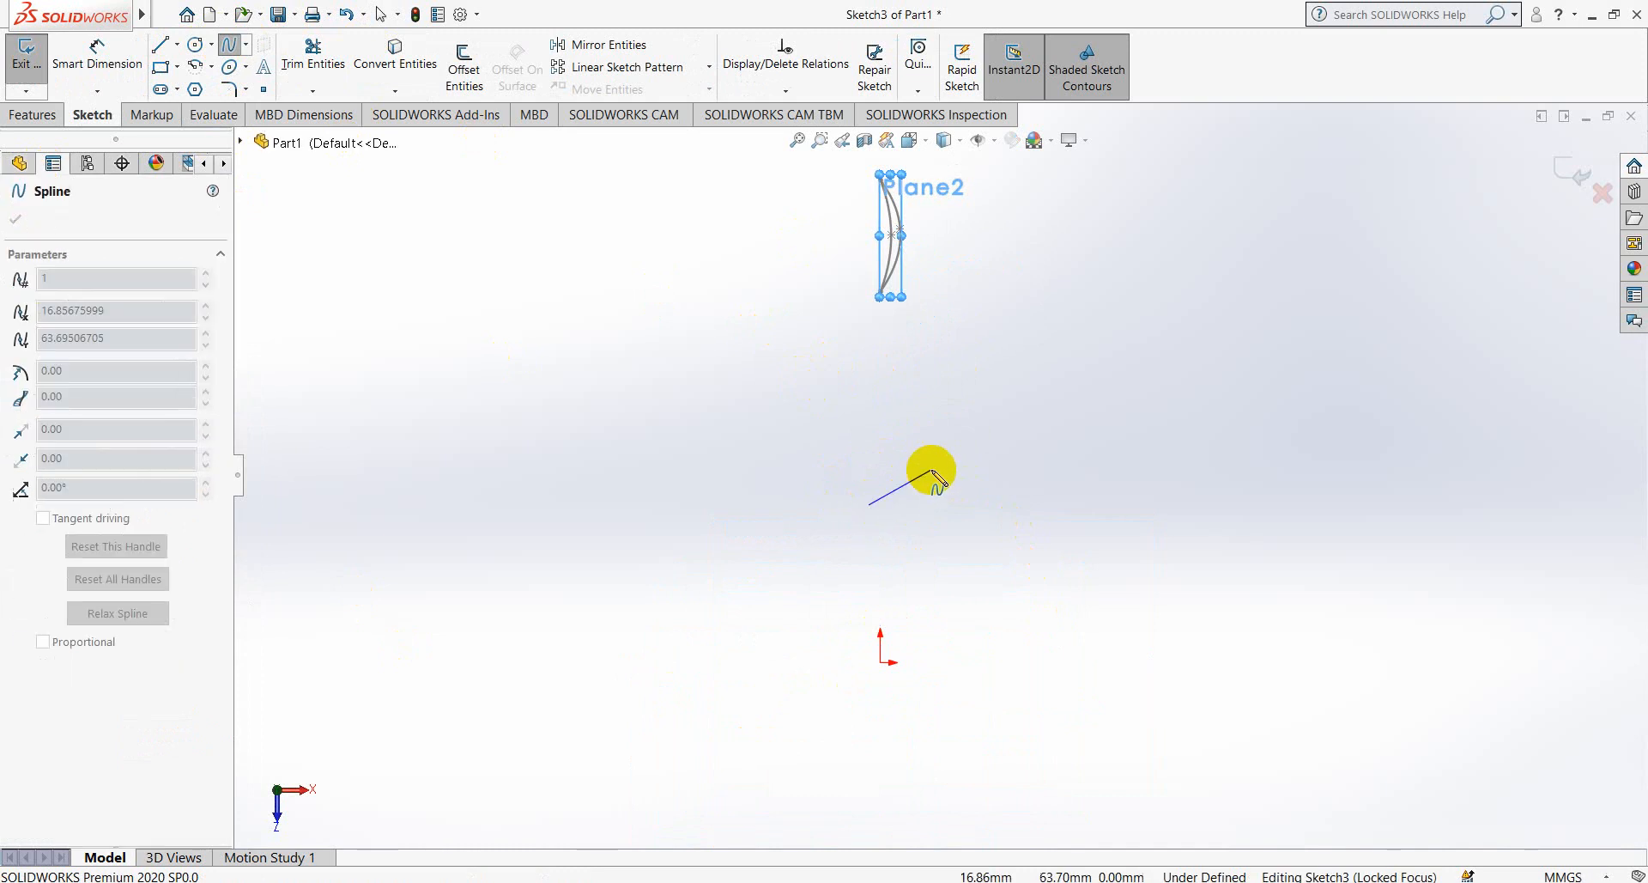
pyautogui.click(934, 472)
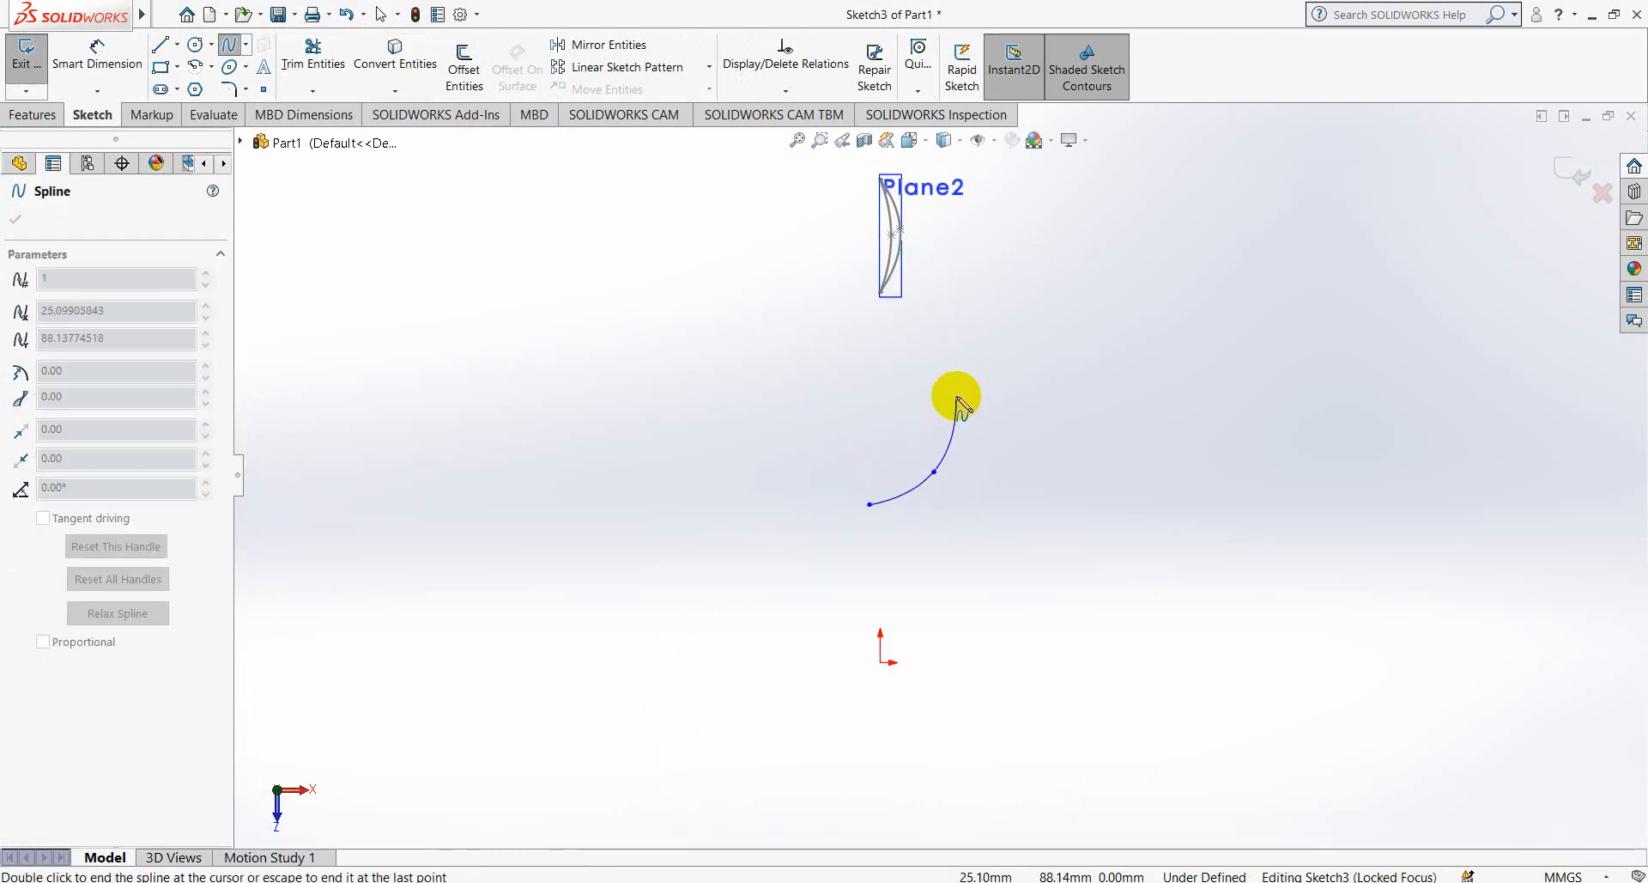
pyautogui.rightClick(968, 392)
pyautogui.click(957, 404)
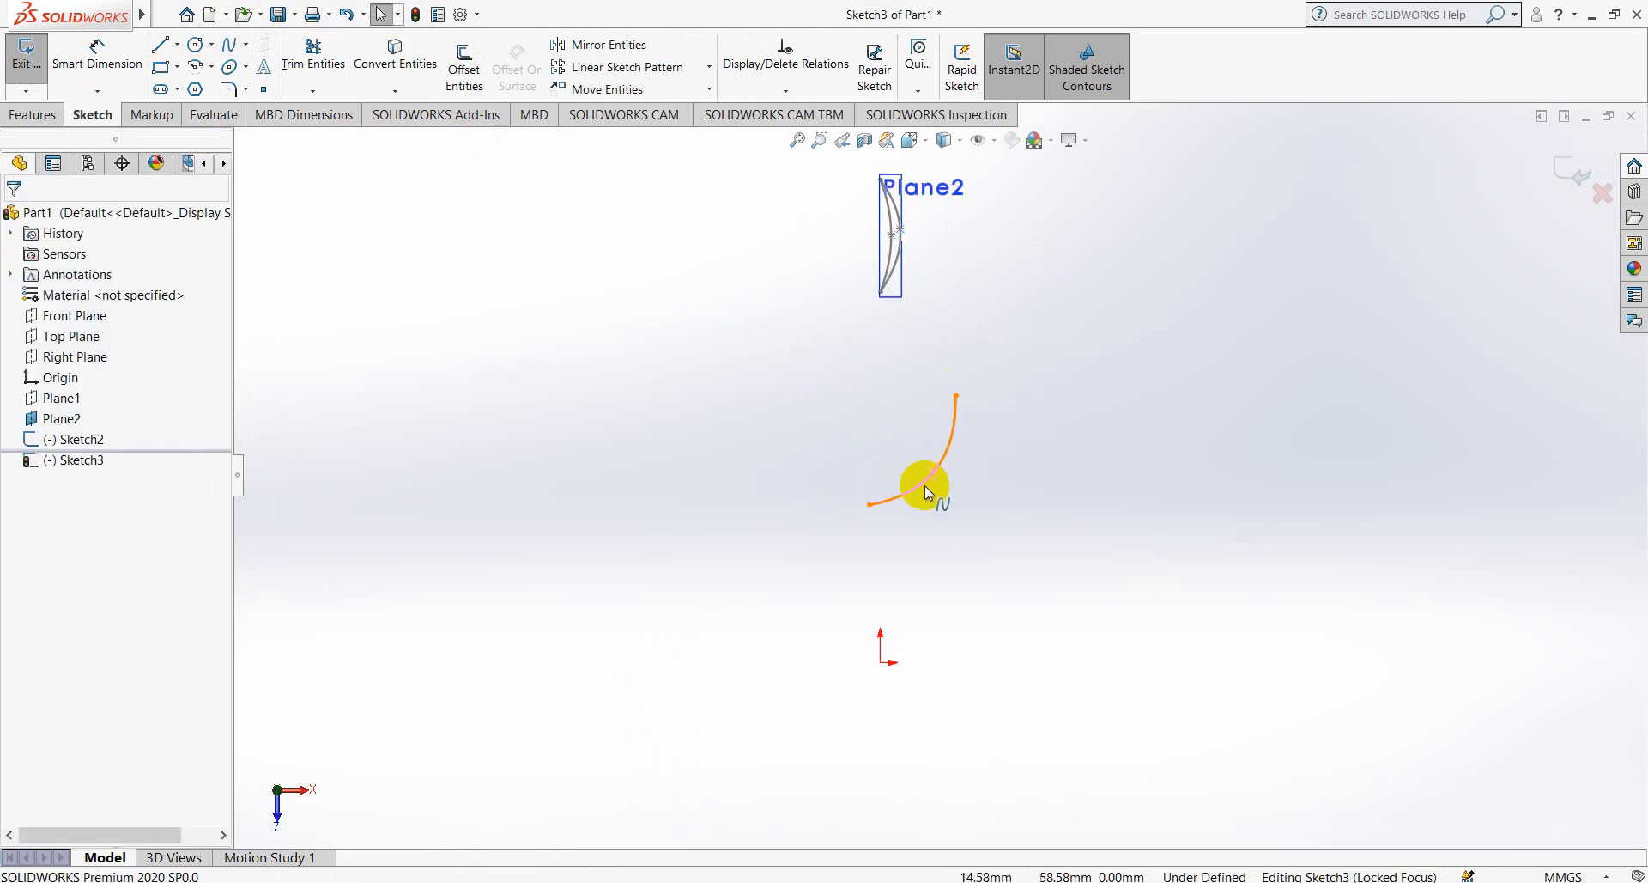
# - Add a Vertical relation between the new spline's lower endpoint and the origin
pyautogui.click(870, 505)
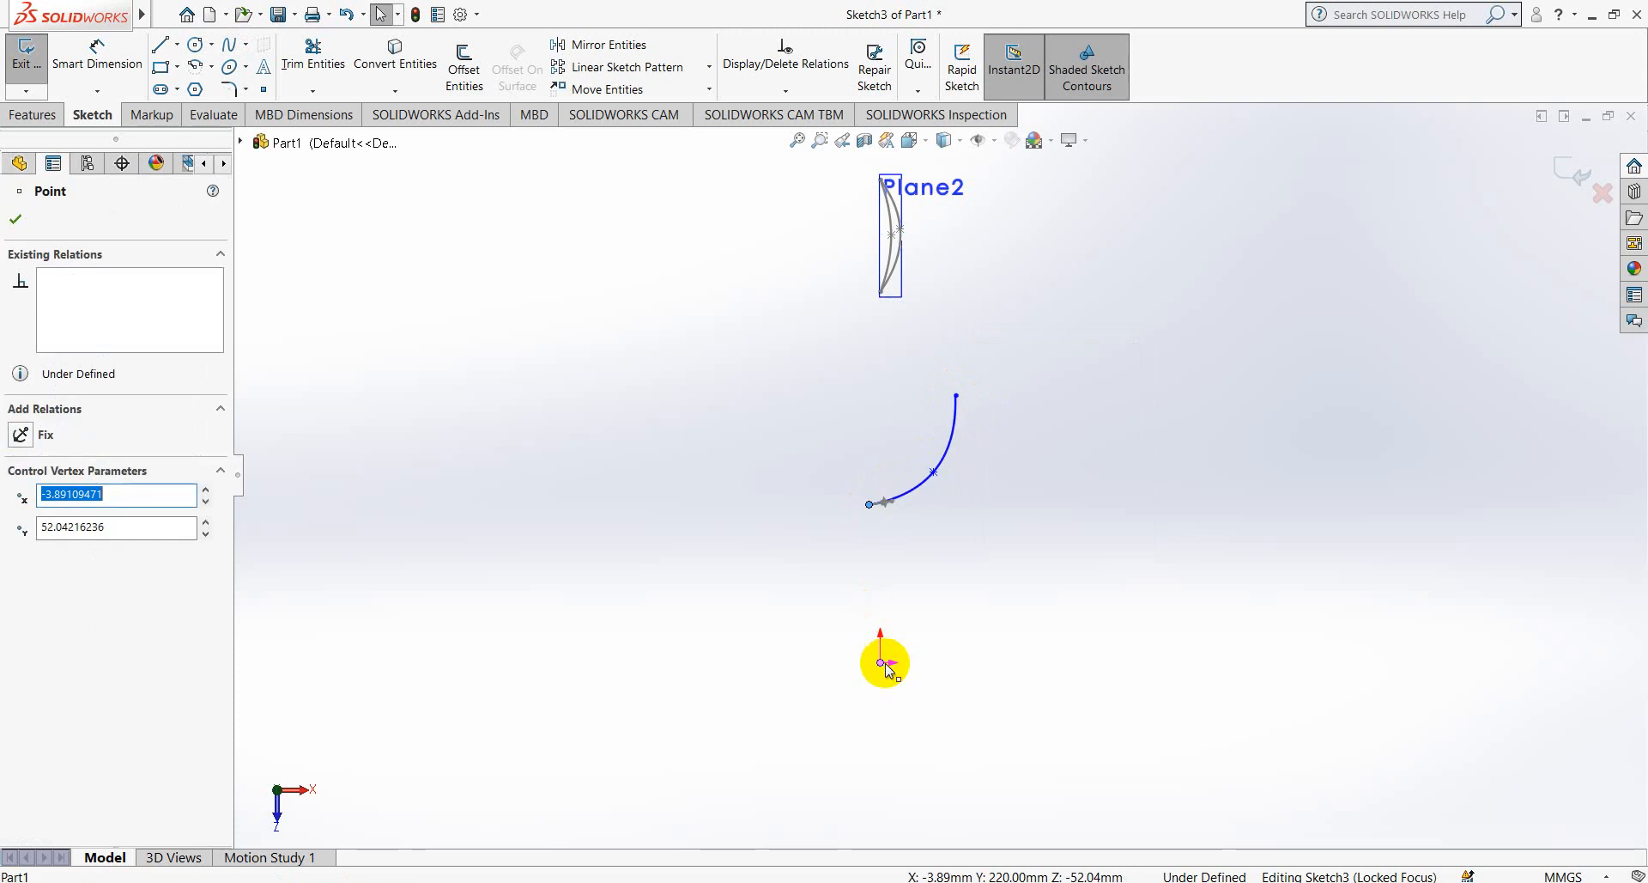
pyautogui.keyDown('ctrl'); pyautogui.click(880, 662); pyautogui.keyUp('ctrl')
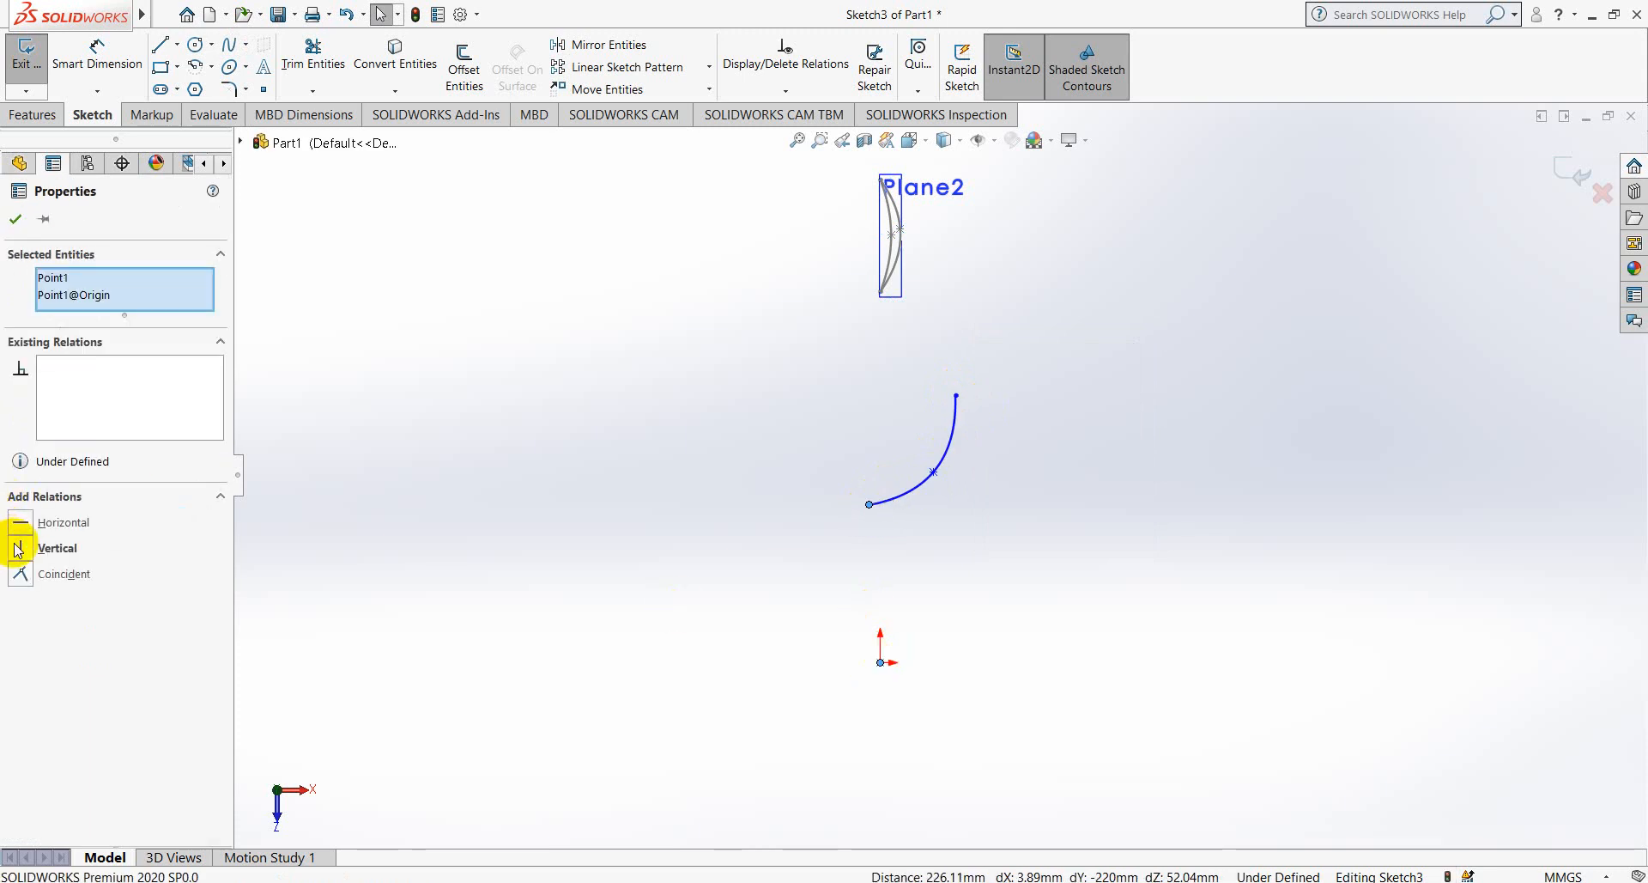
pyautogui.click(18, 549)
pyautogui.click(15, 219)
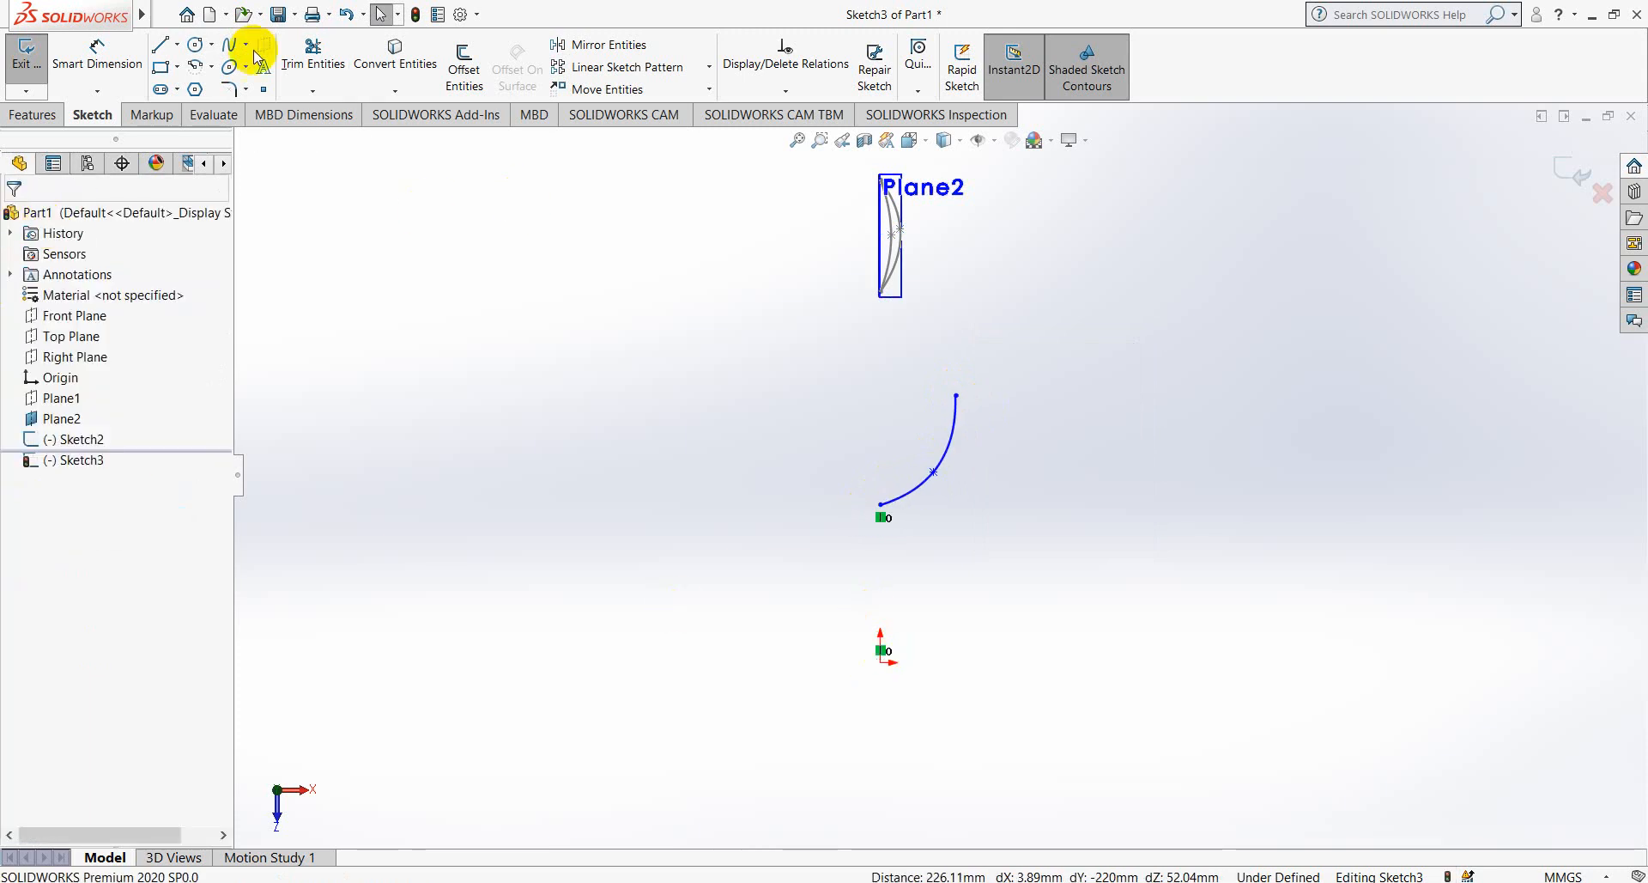
# - Dimension the vertical distance from the origin to the spline's lower endpoint as 128.6 mm
pyautogui.click(97, 54)
pyautogui.click(881, 506)
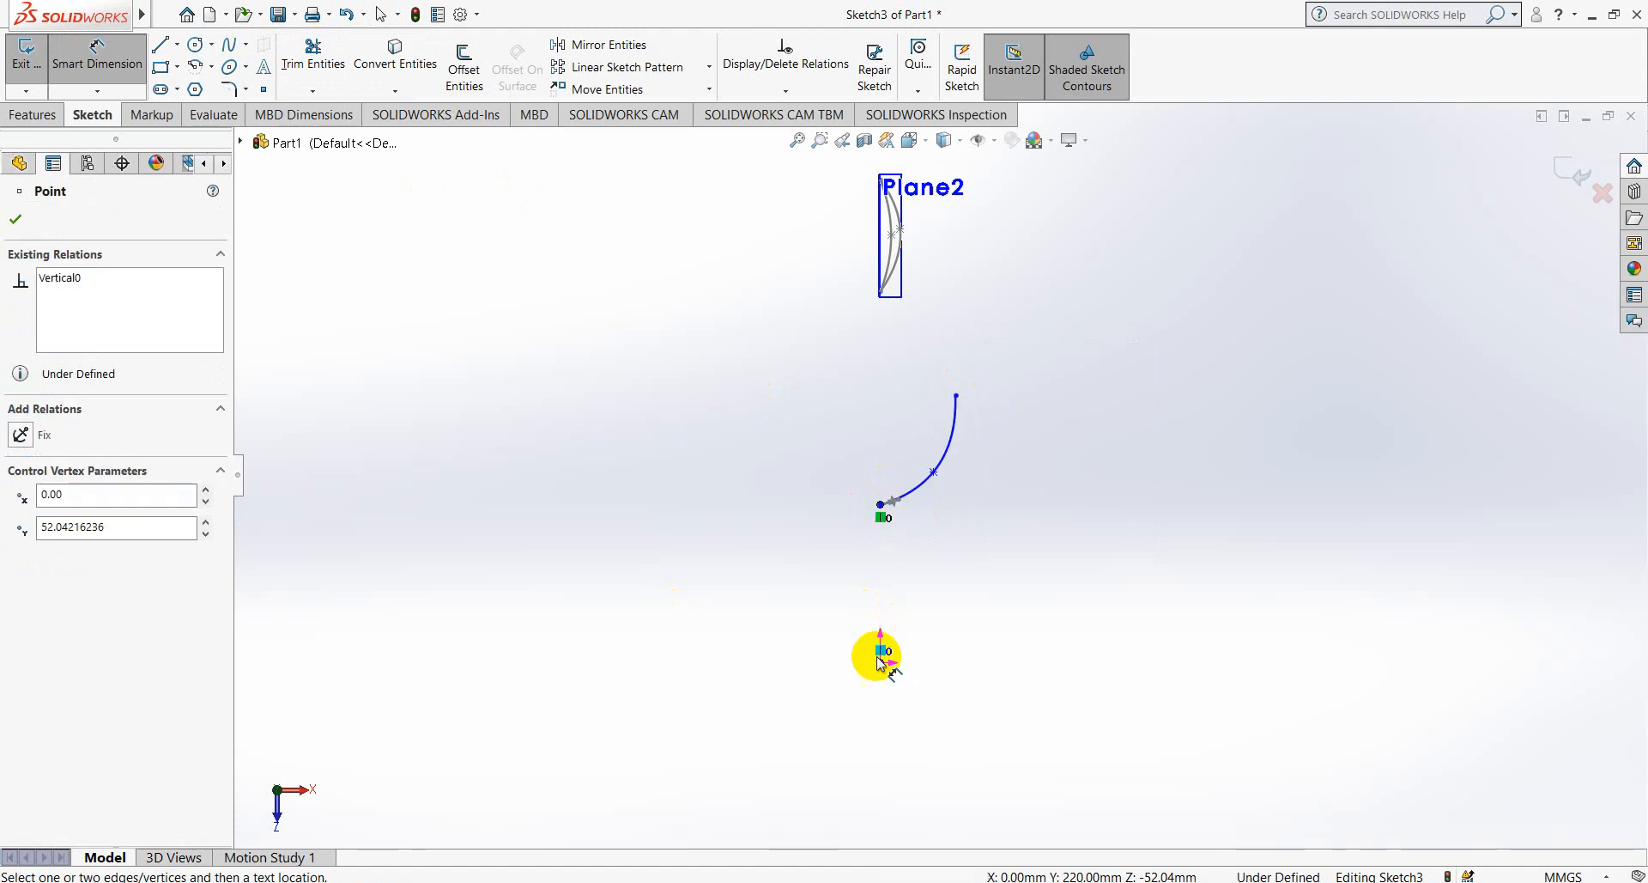
pyautogui.click(880, 661)
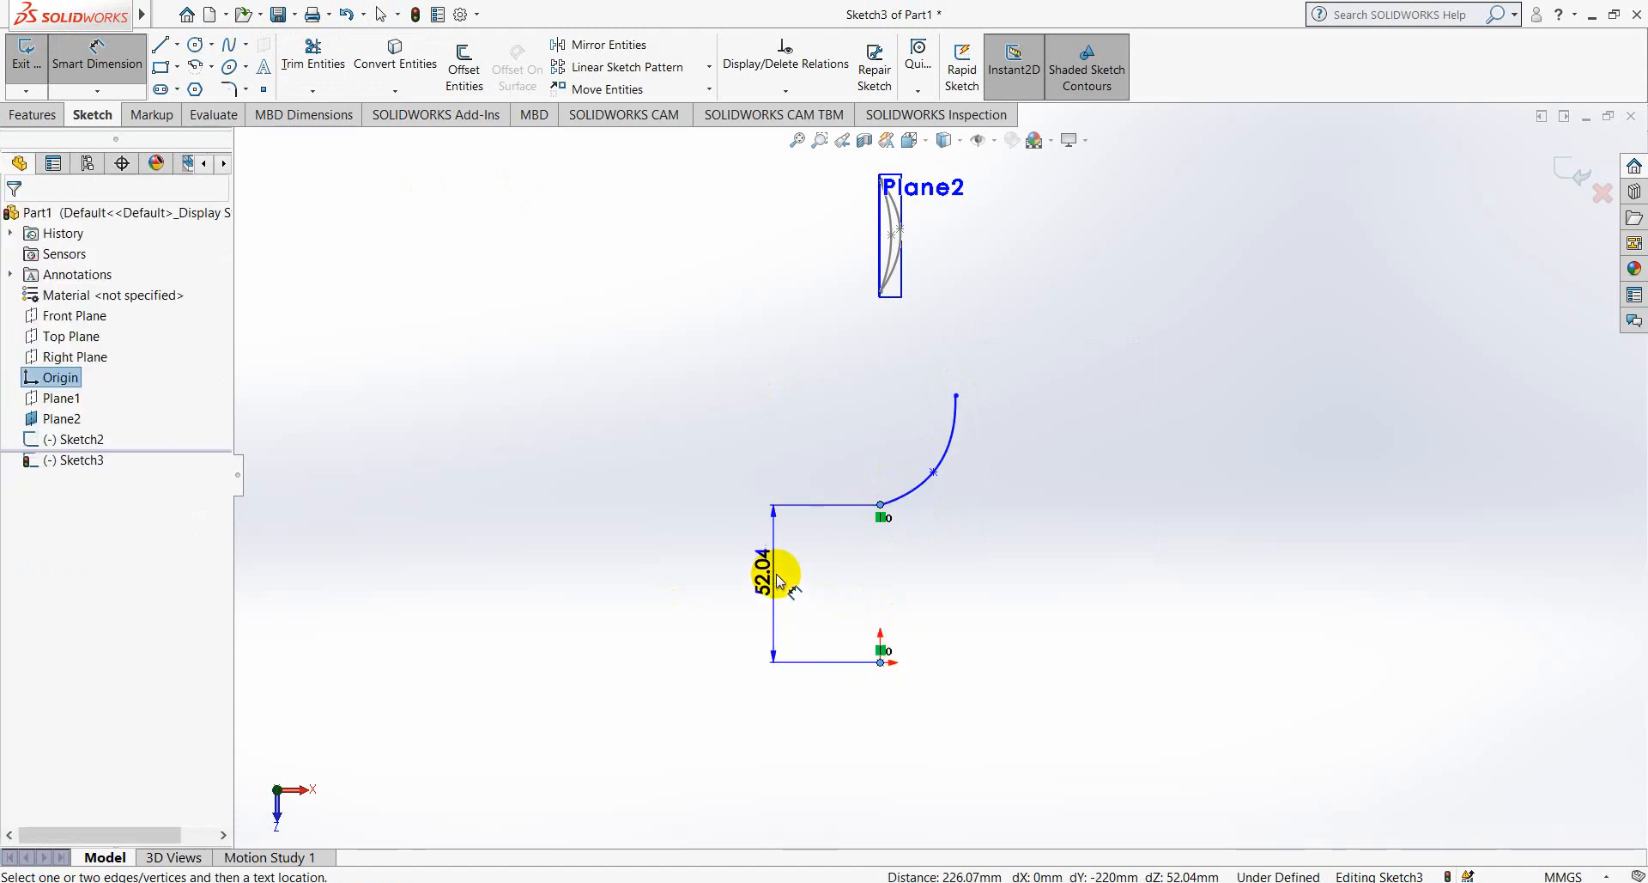
pyautogui.click(798, 573)
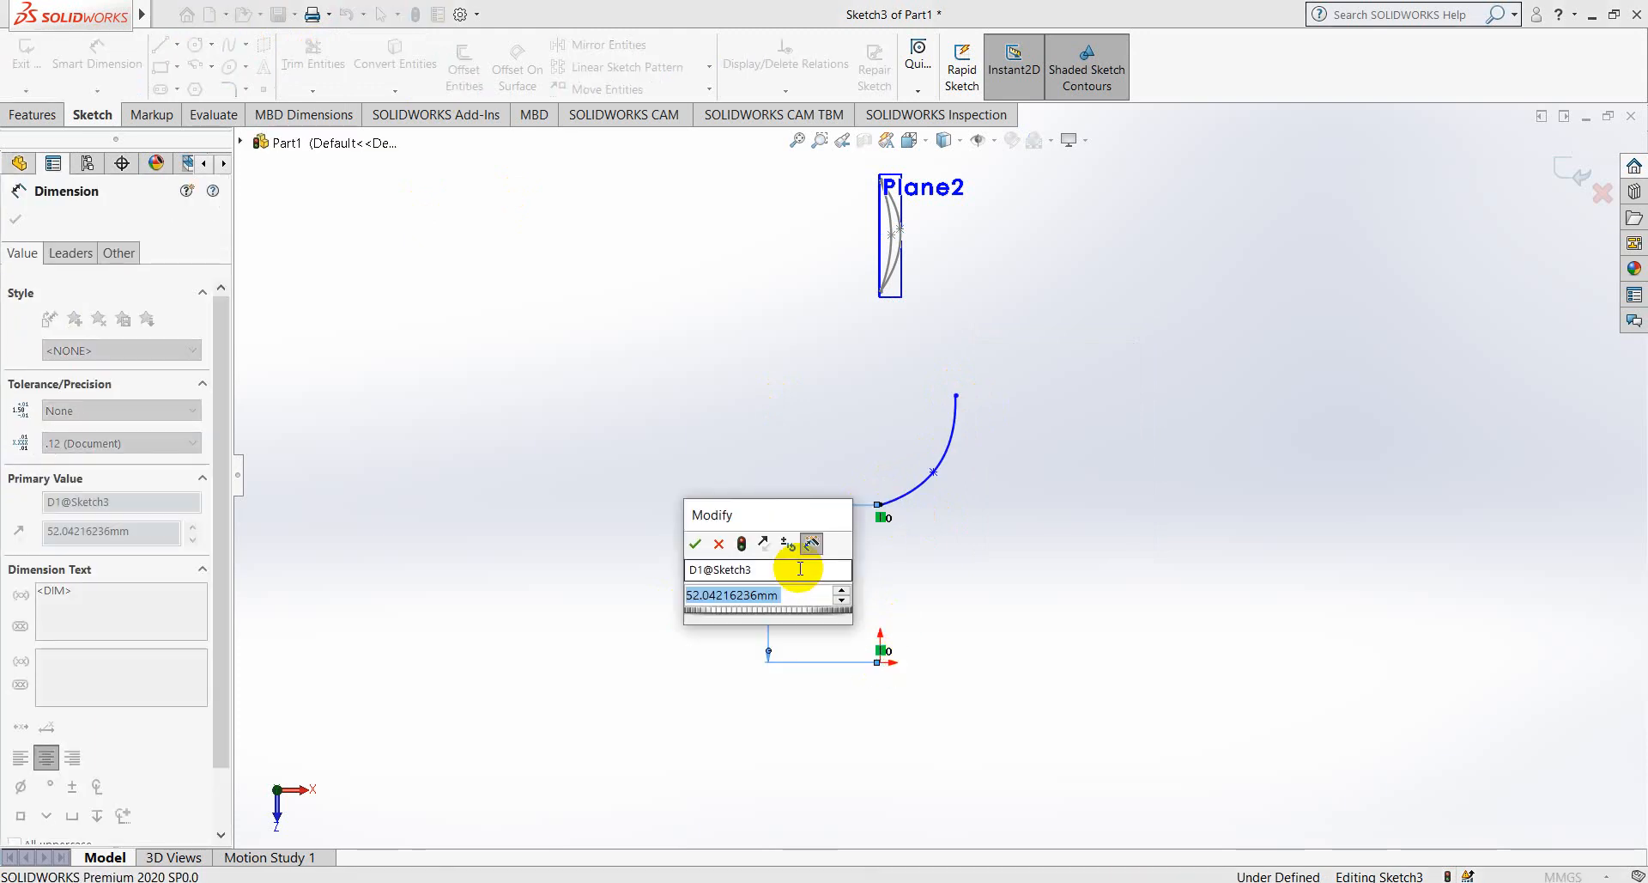
pyautogui.write('1')
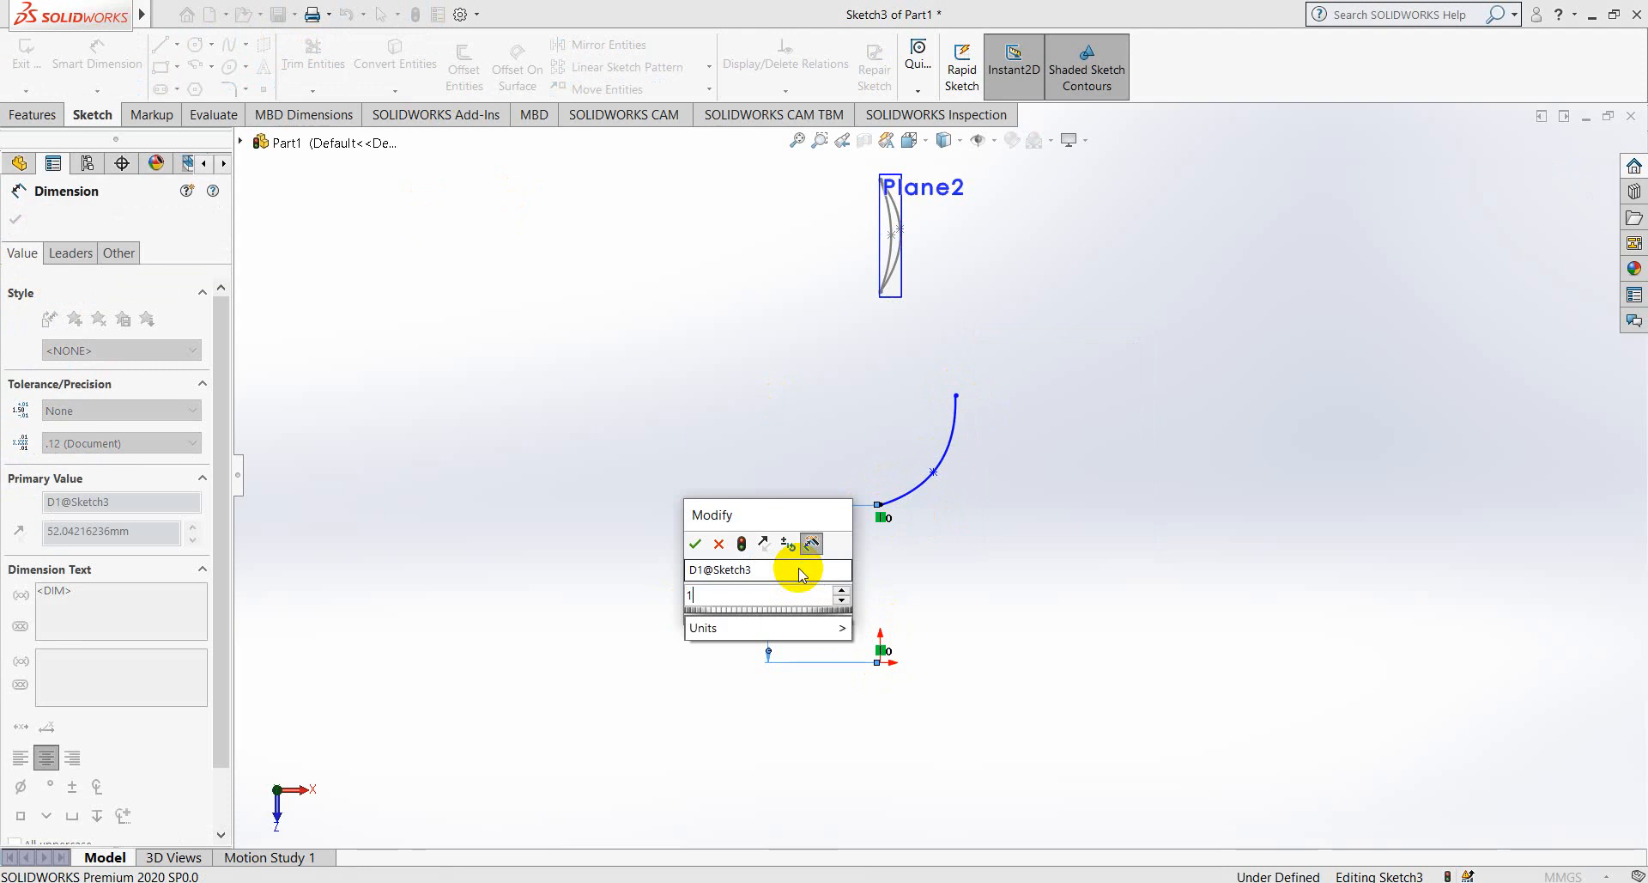
pyautogui.write('28.')
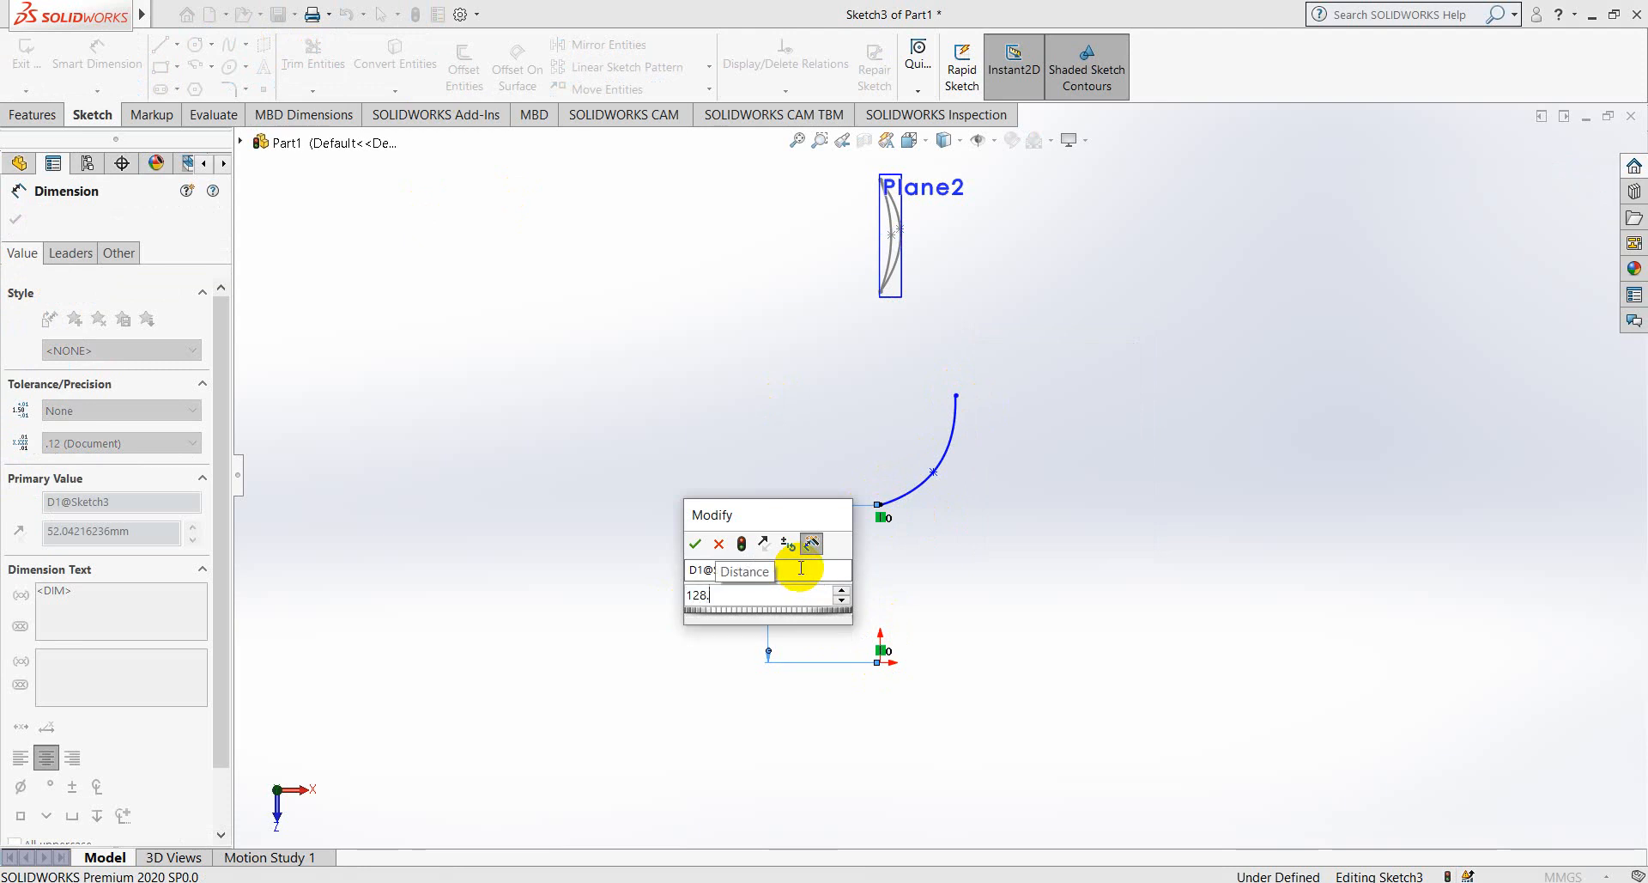
pyautogui.write('6')
pyautogui.press('Return')
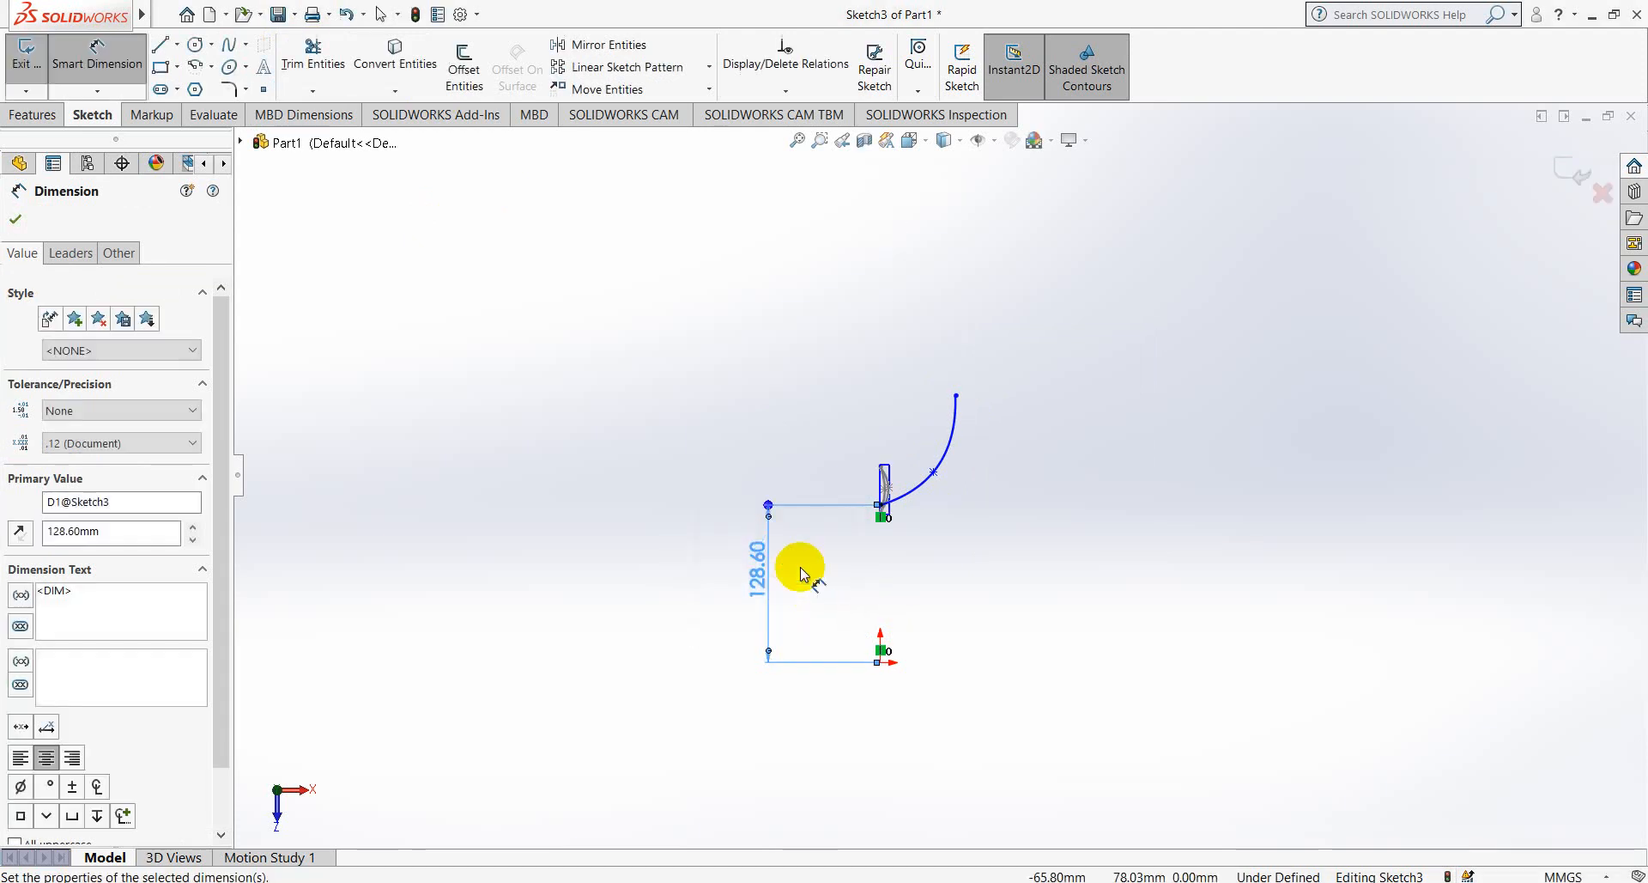
# - Dimension the vertical distance between the spline's two endpoints as 32.5 mm
pyautogui.scroll(-5, 884, 478)
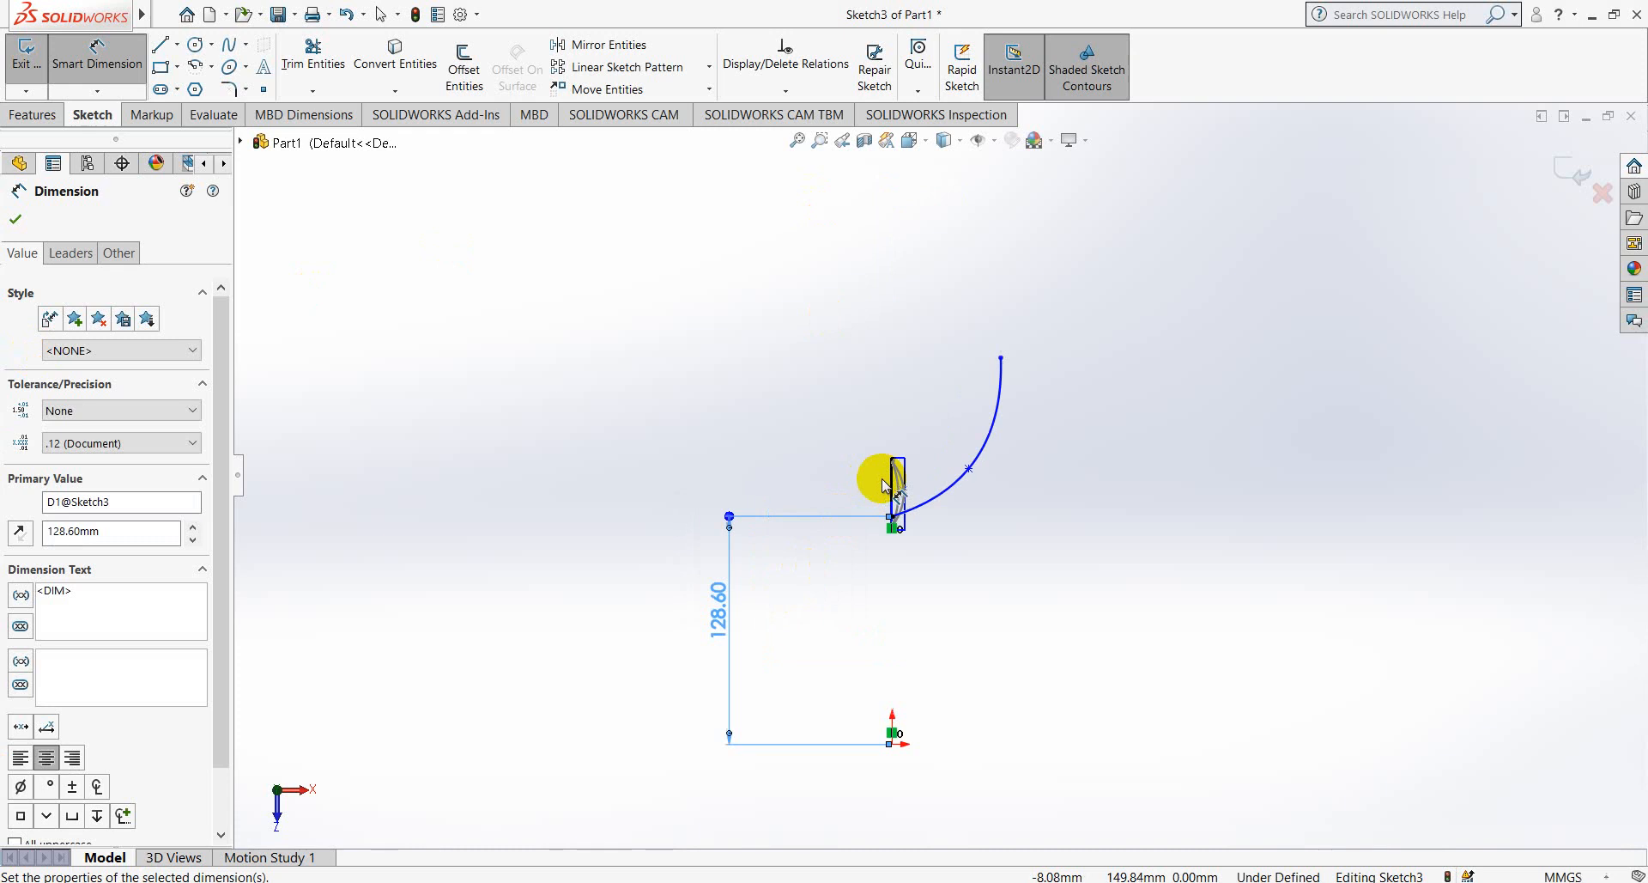
pyautogui.scroll(3, 1013, 361)
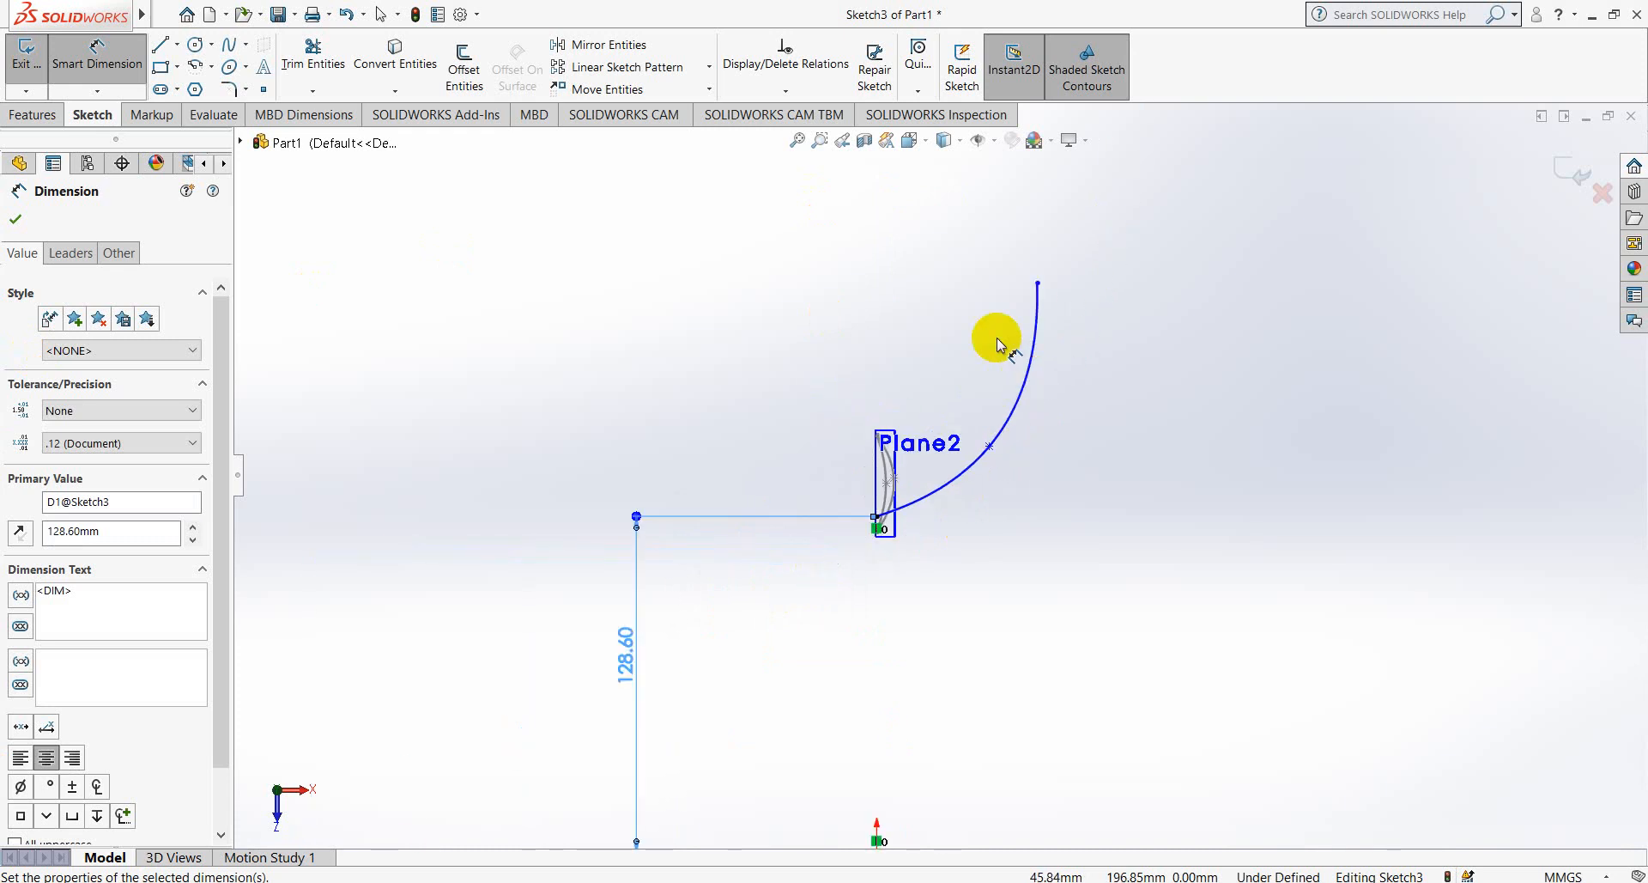
pyautogui.click(1038, 285)
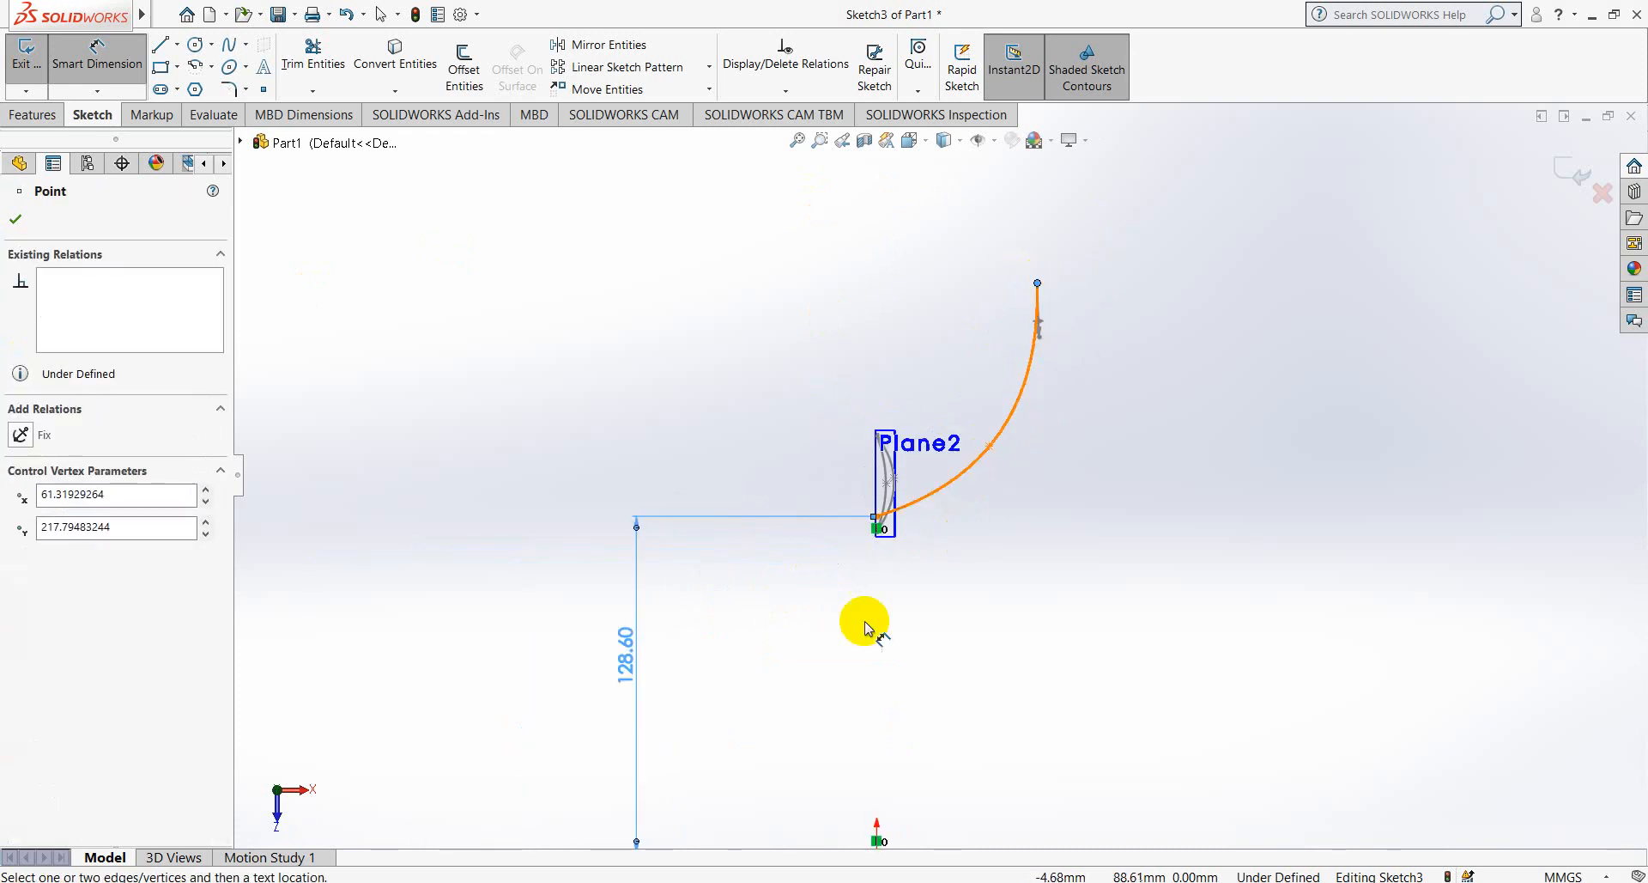
pyautogui.click(876, 516)
pyautogui.click(1097, 477)
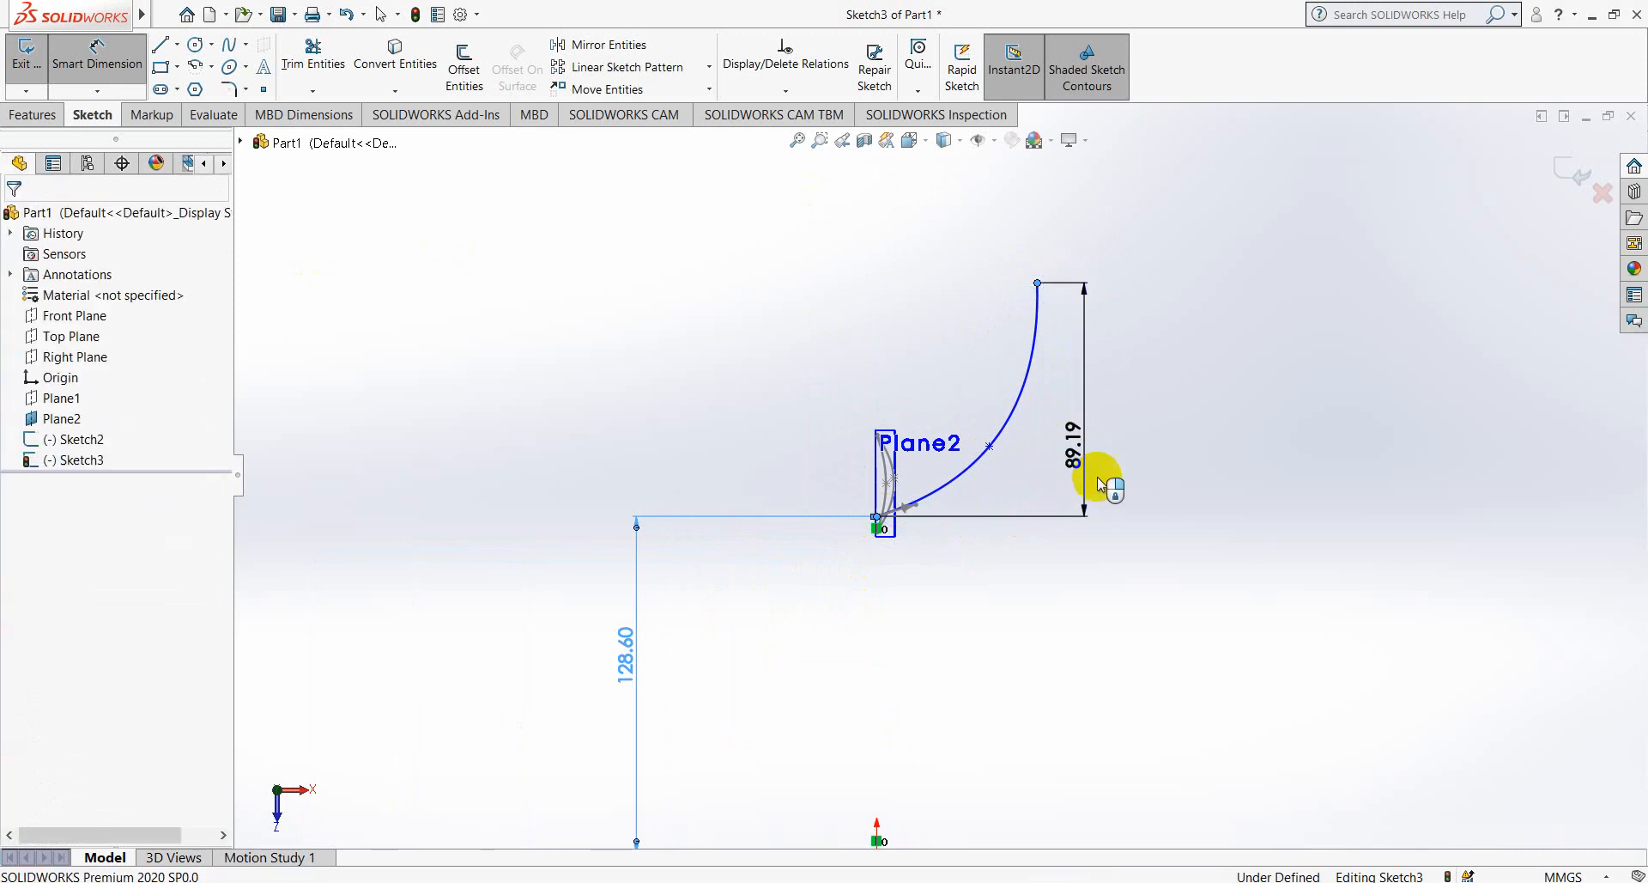
pyautogui.write('23')
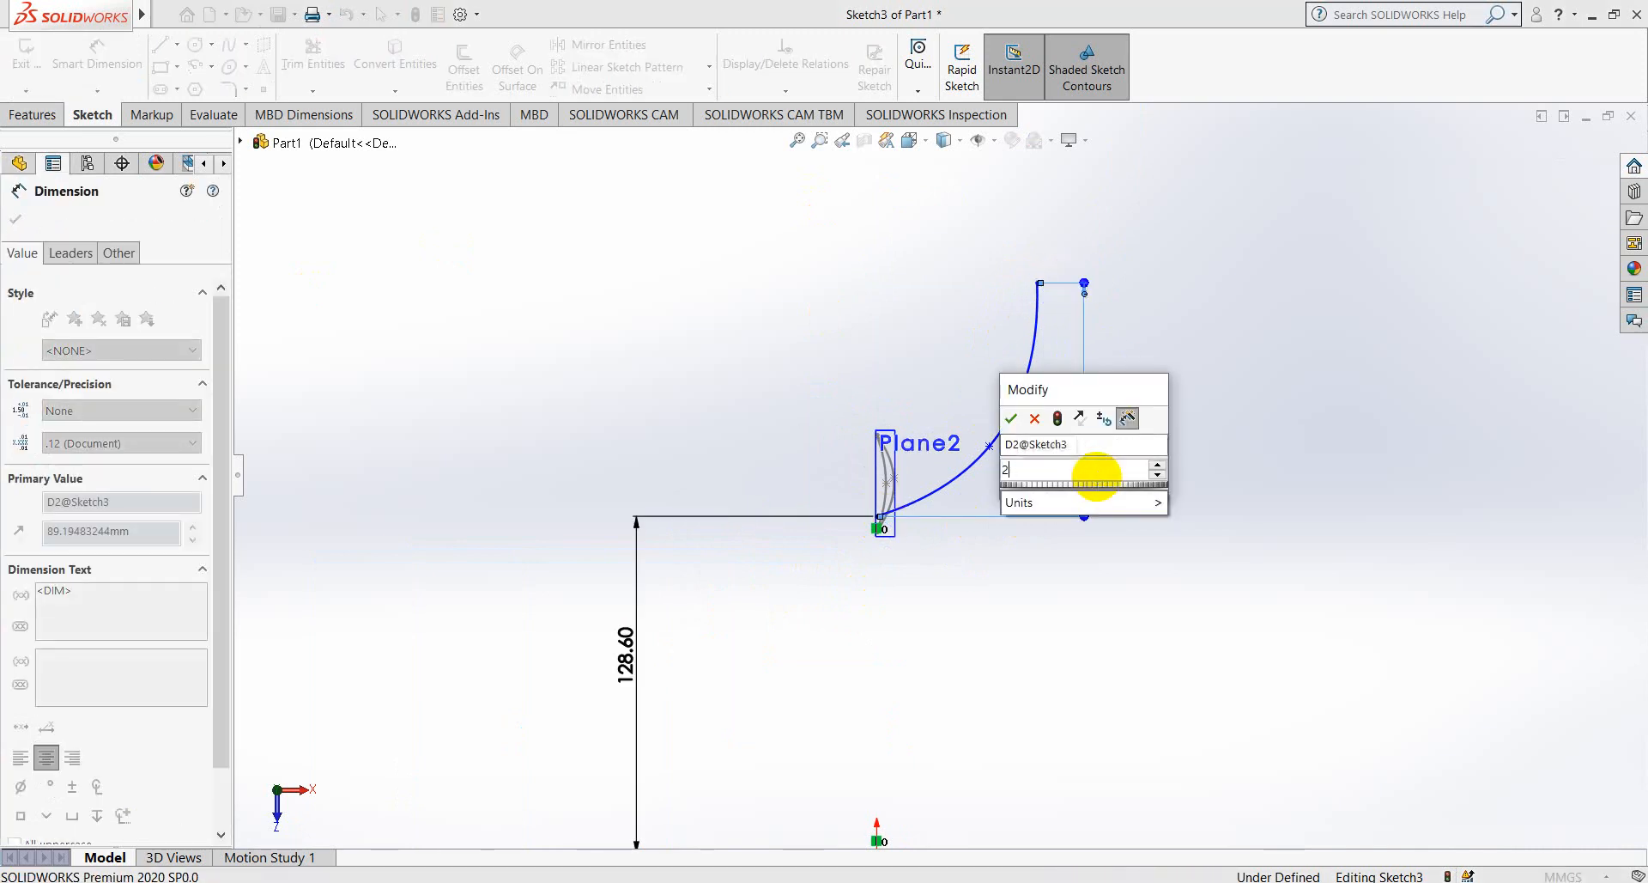
pyautogui.press('Escape')
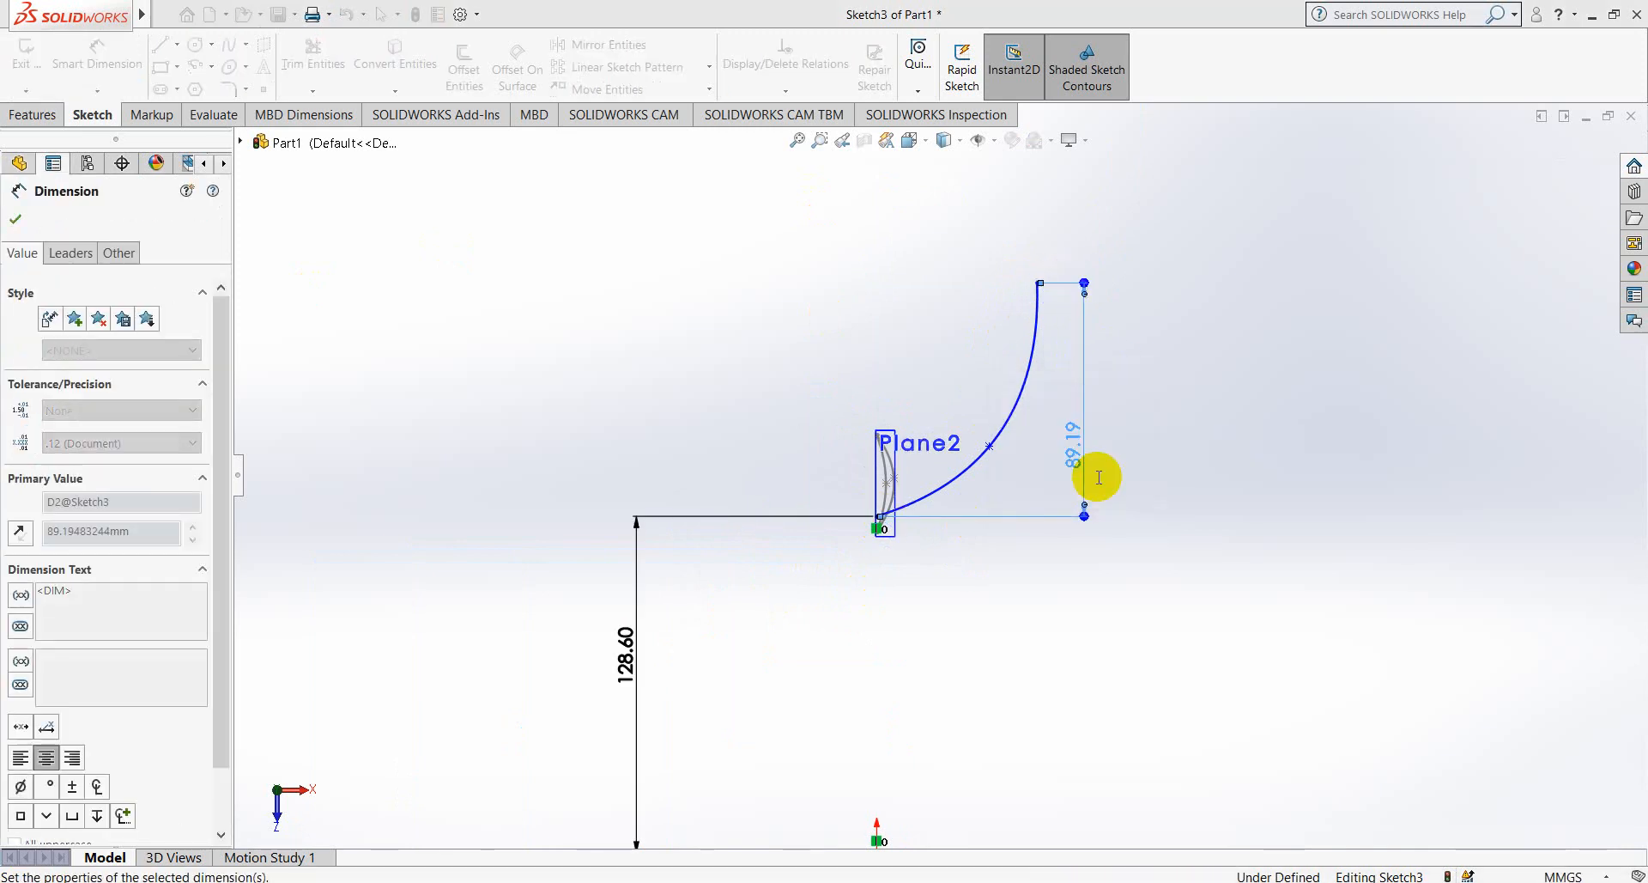
pyautogui.scroll(-3, 1090, 477)
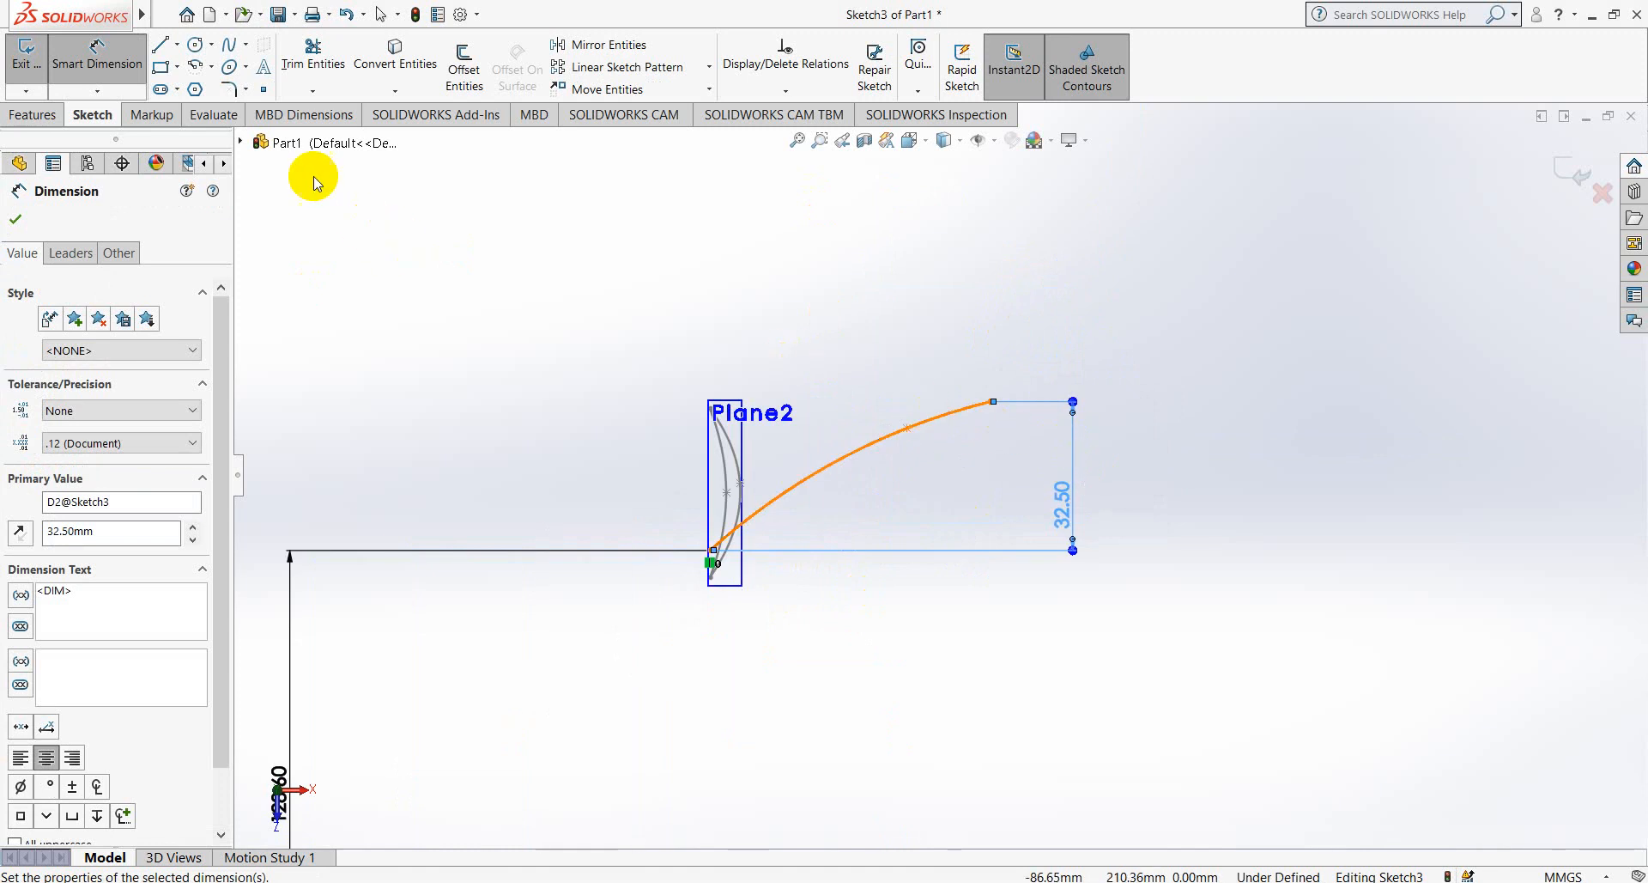
# - Reshape the spline by moving its middle point to about X 36.8, Y 140.4 mm
pyautogui.click(129, 66)
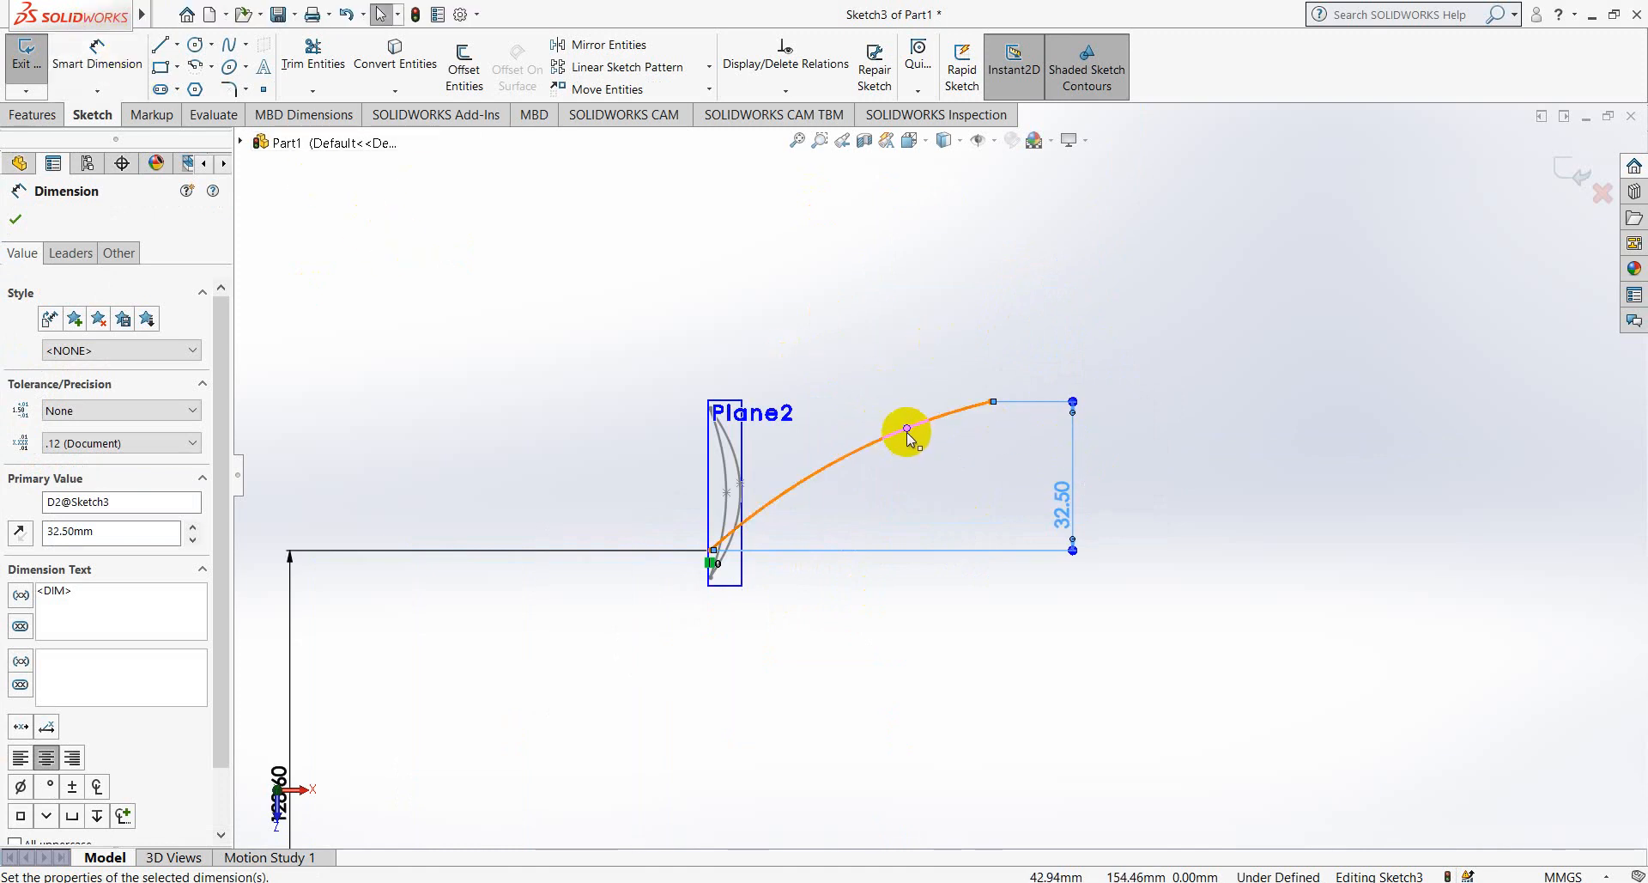
pyautogui.moveTo(910, 436); pyautogui.dragTo(879, 496)
# - Dimension the horizontal distance from the crescent's upper endpoint to the new spline's upper endpoint as 32.85 mm
pyautogui.moveTo(73, 26)
pyautogui.click(98, 51)
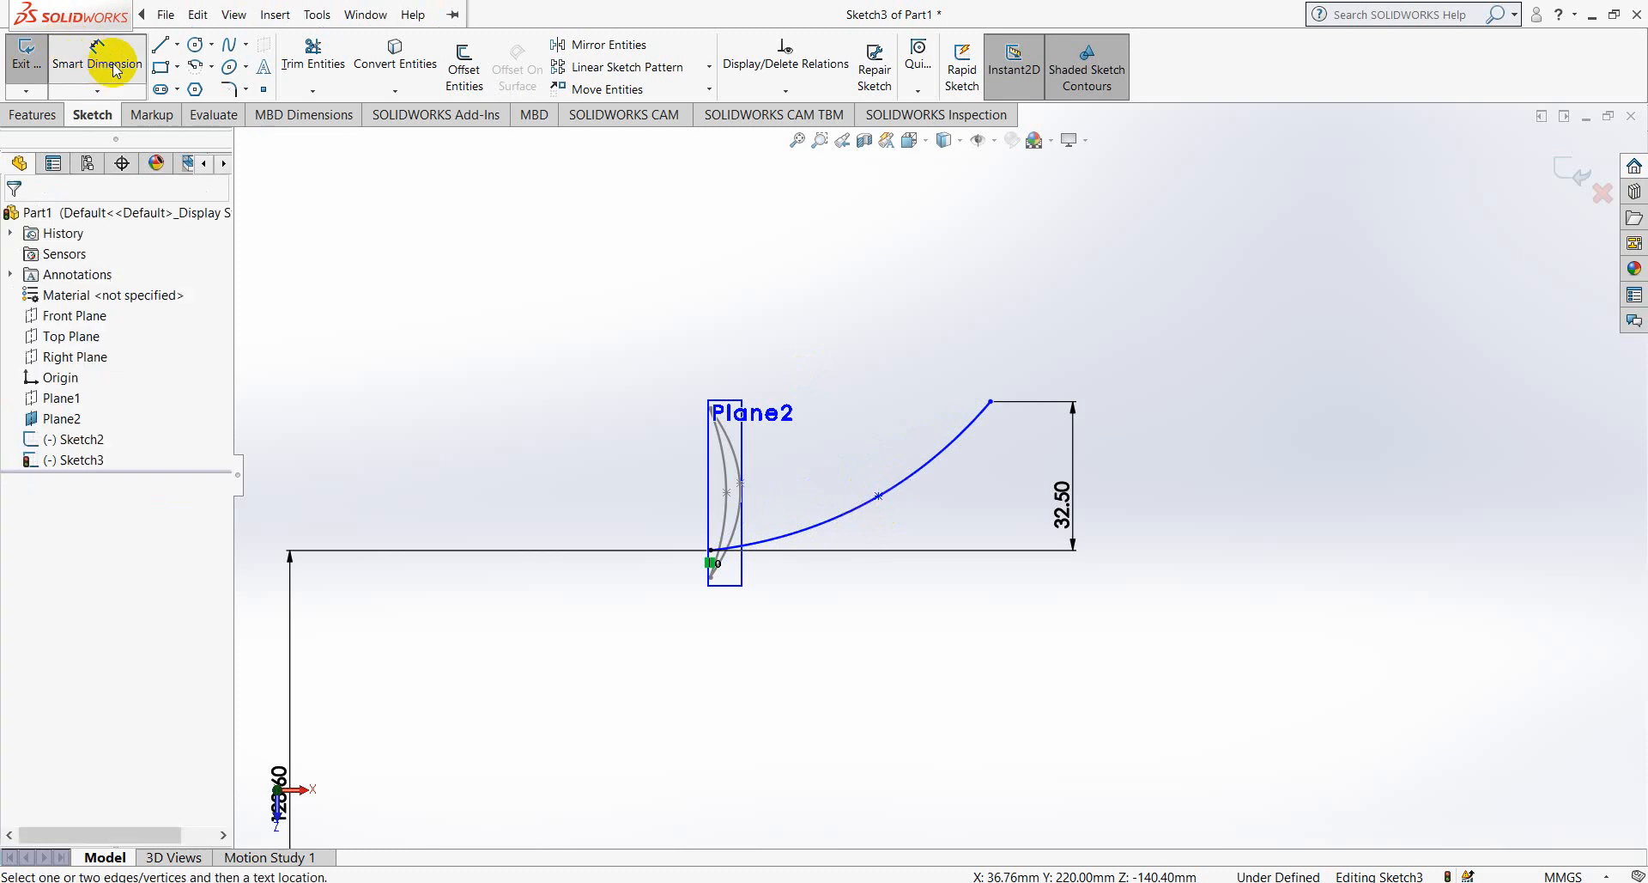
pyautogui.click(990, 401)
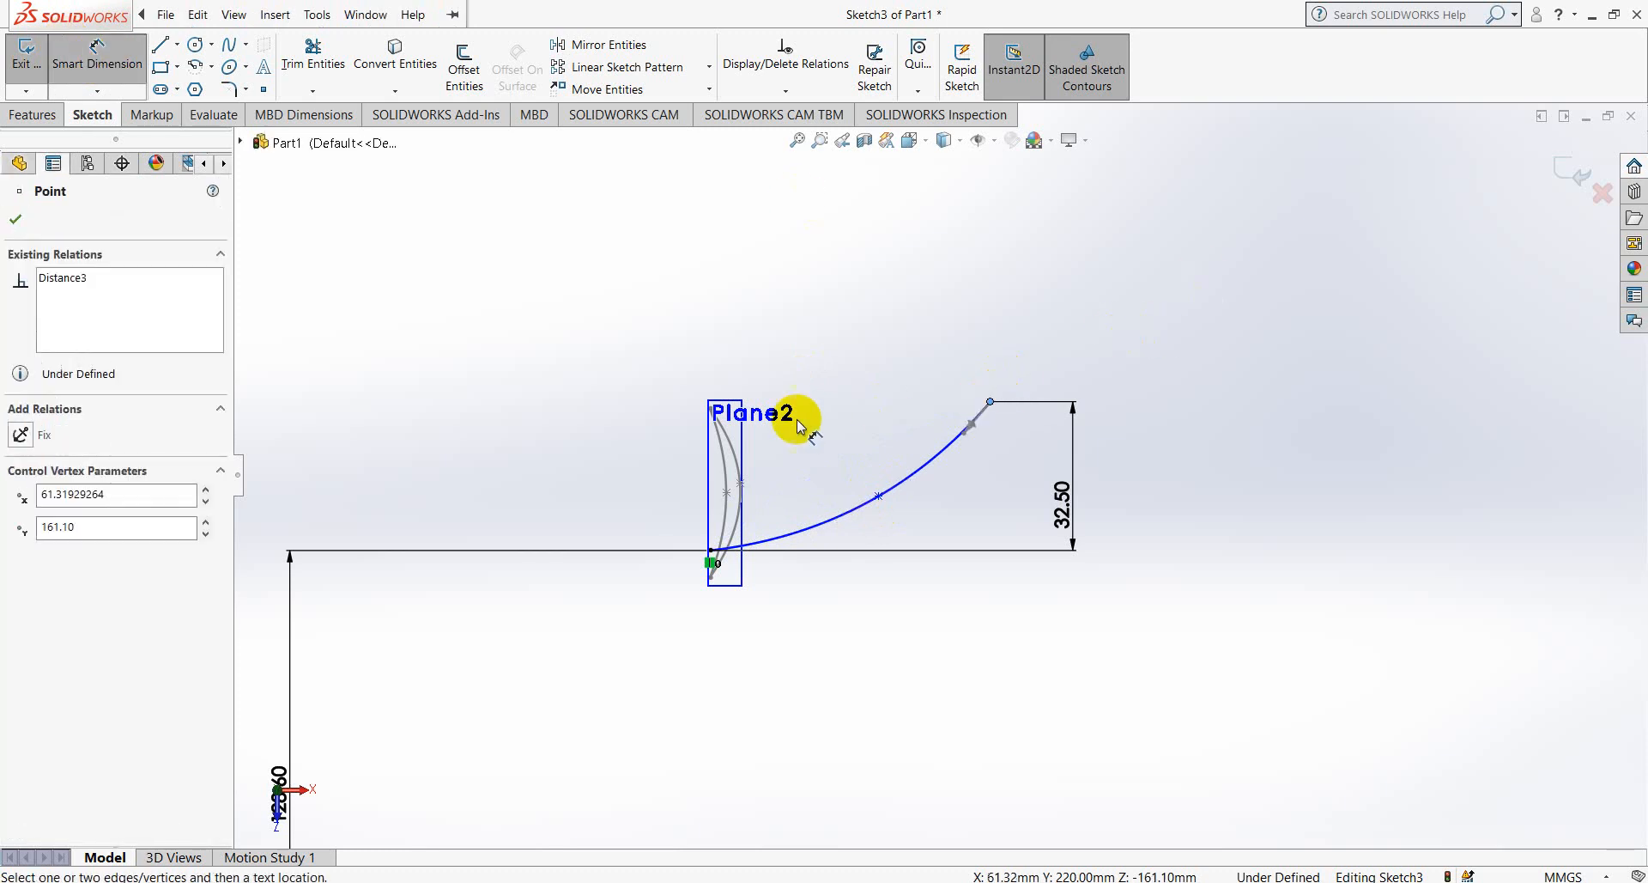
pyautogui.click(712, 410)
pyautogui.click(787, 312)
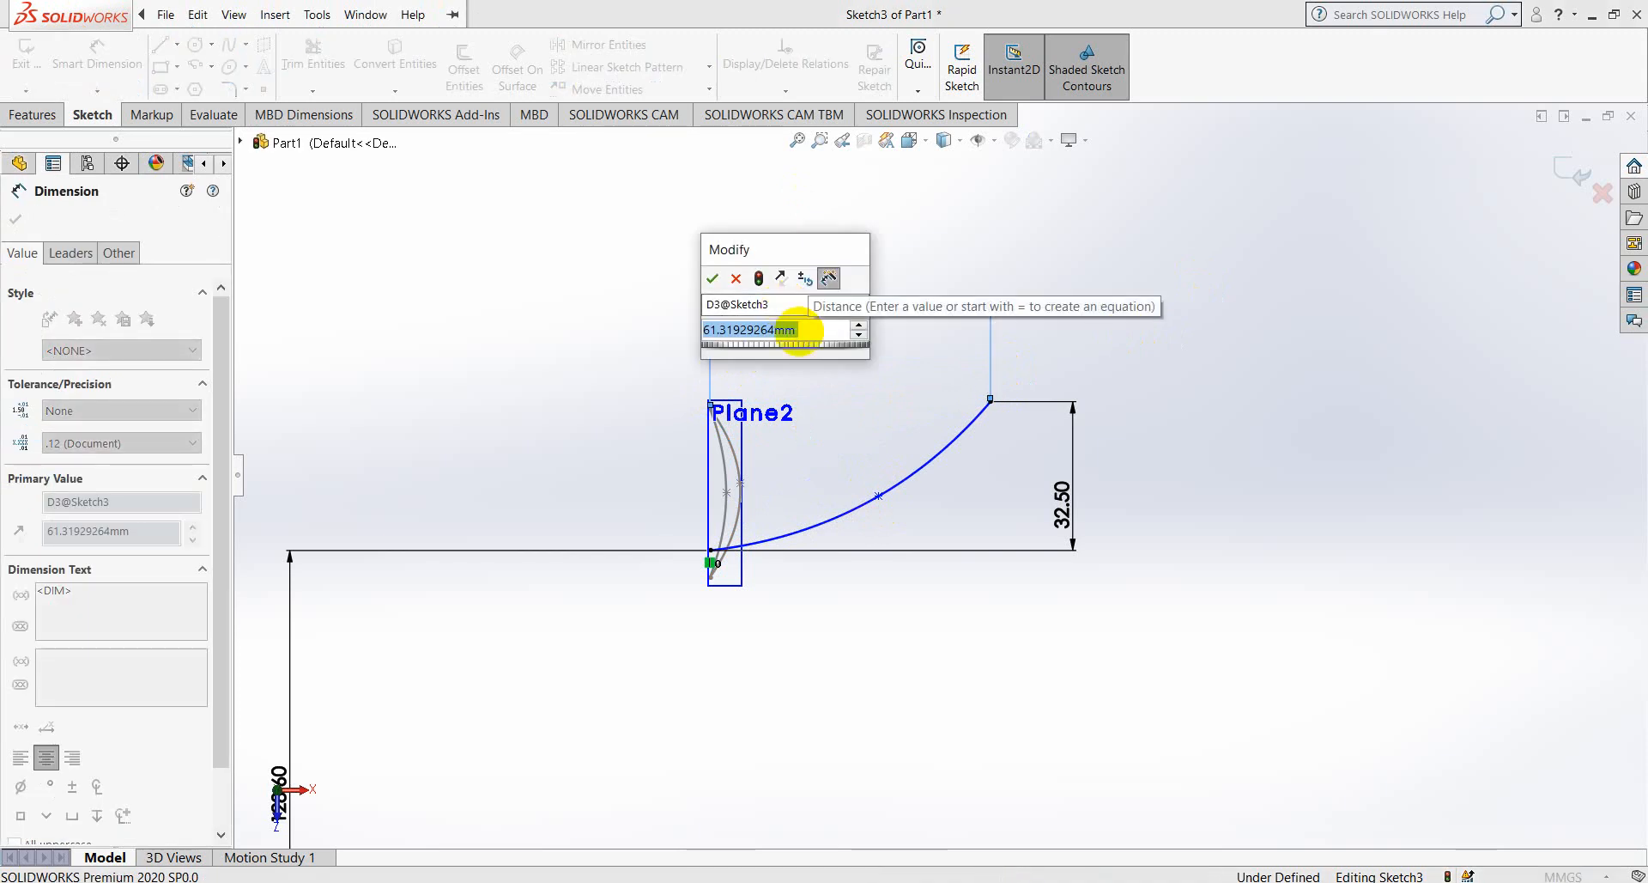
pyautogui.write('32')
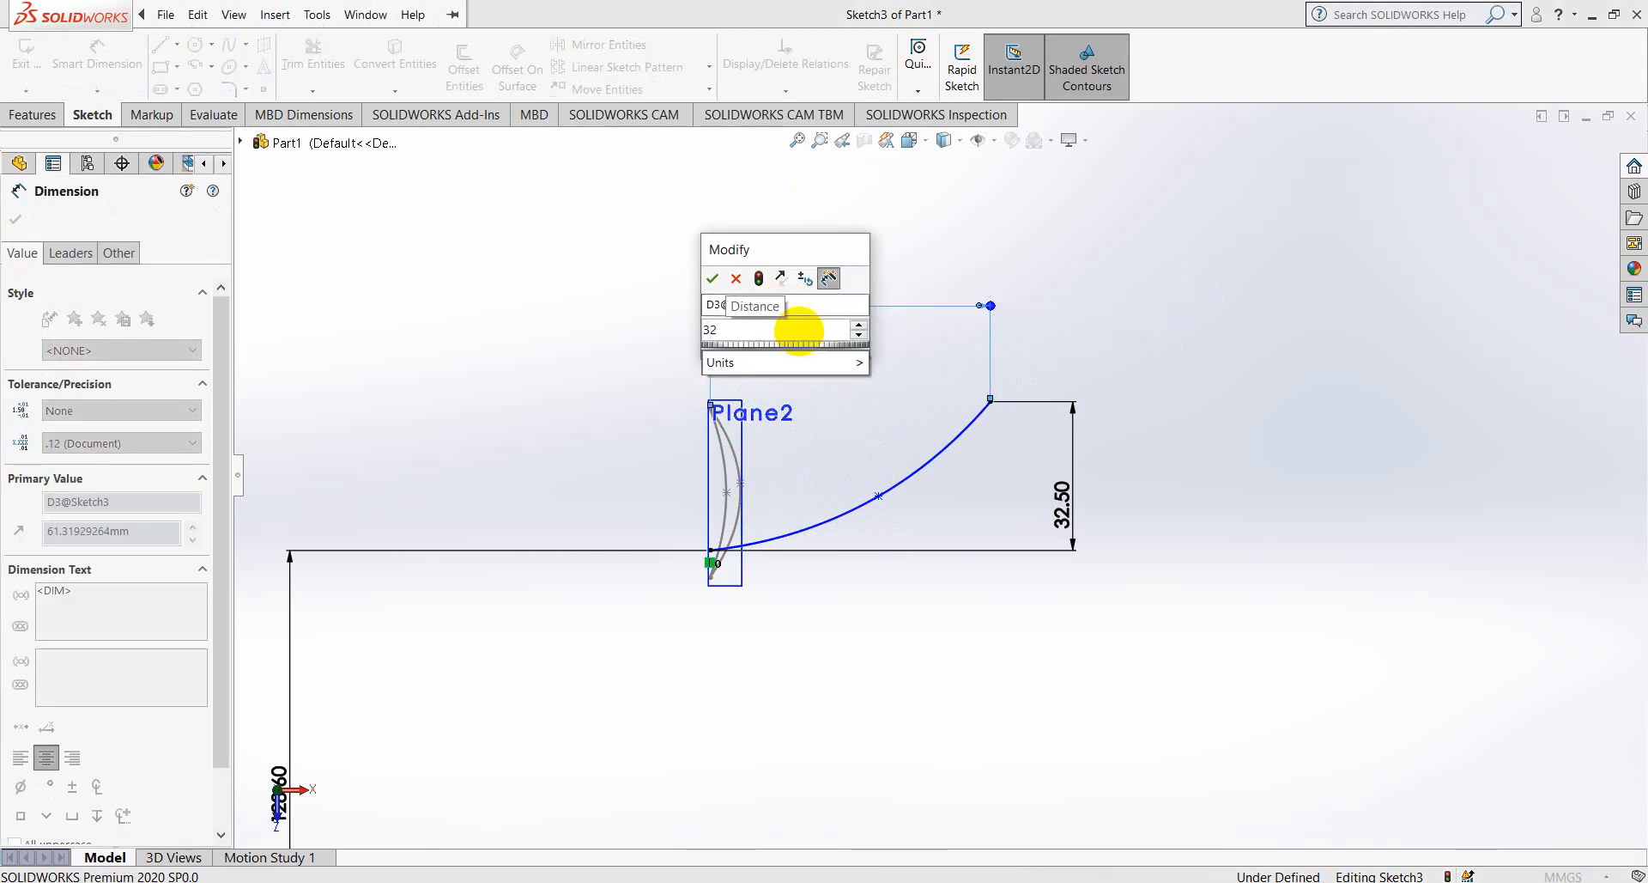
pyautogui.write('.85')
pyautogui.press('Return')
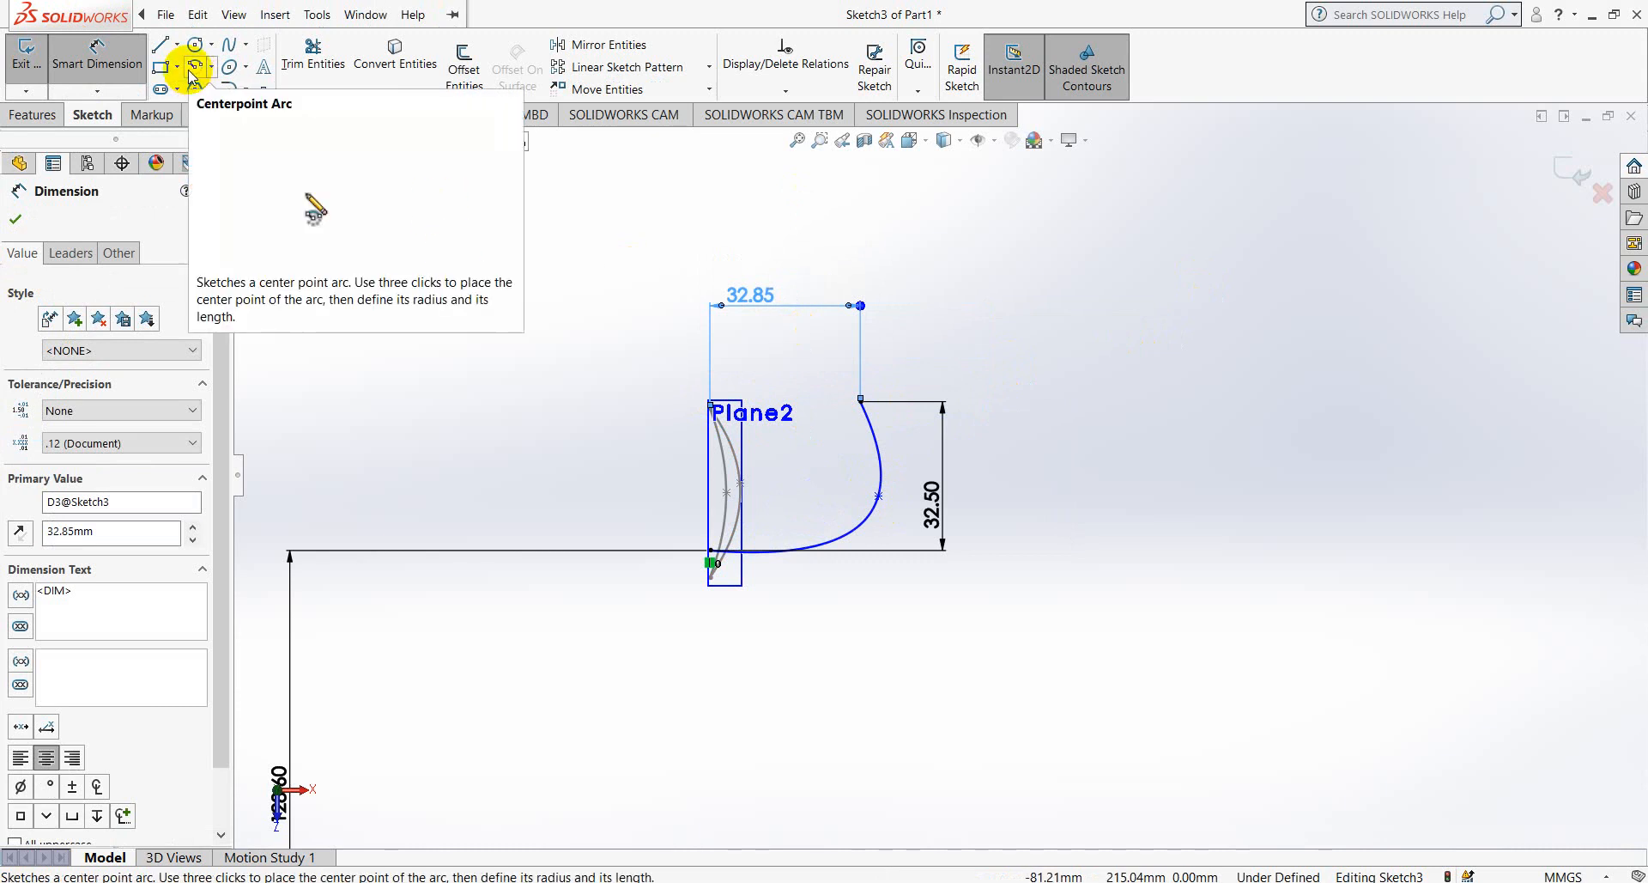
# - Draw a second three-point spline from the first spline's upper endpoint to its lower endpoint, bulging outward to close the crescent
pyautogui.click(232, 47)
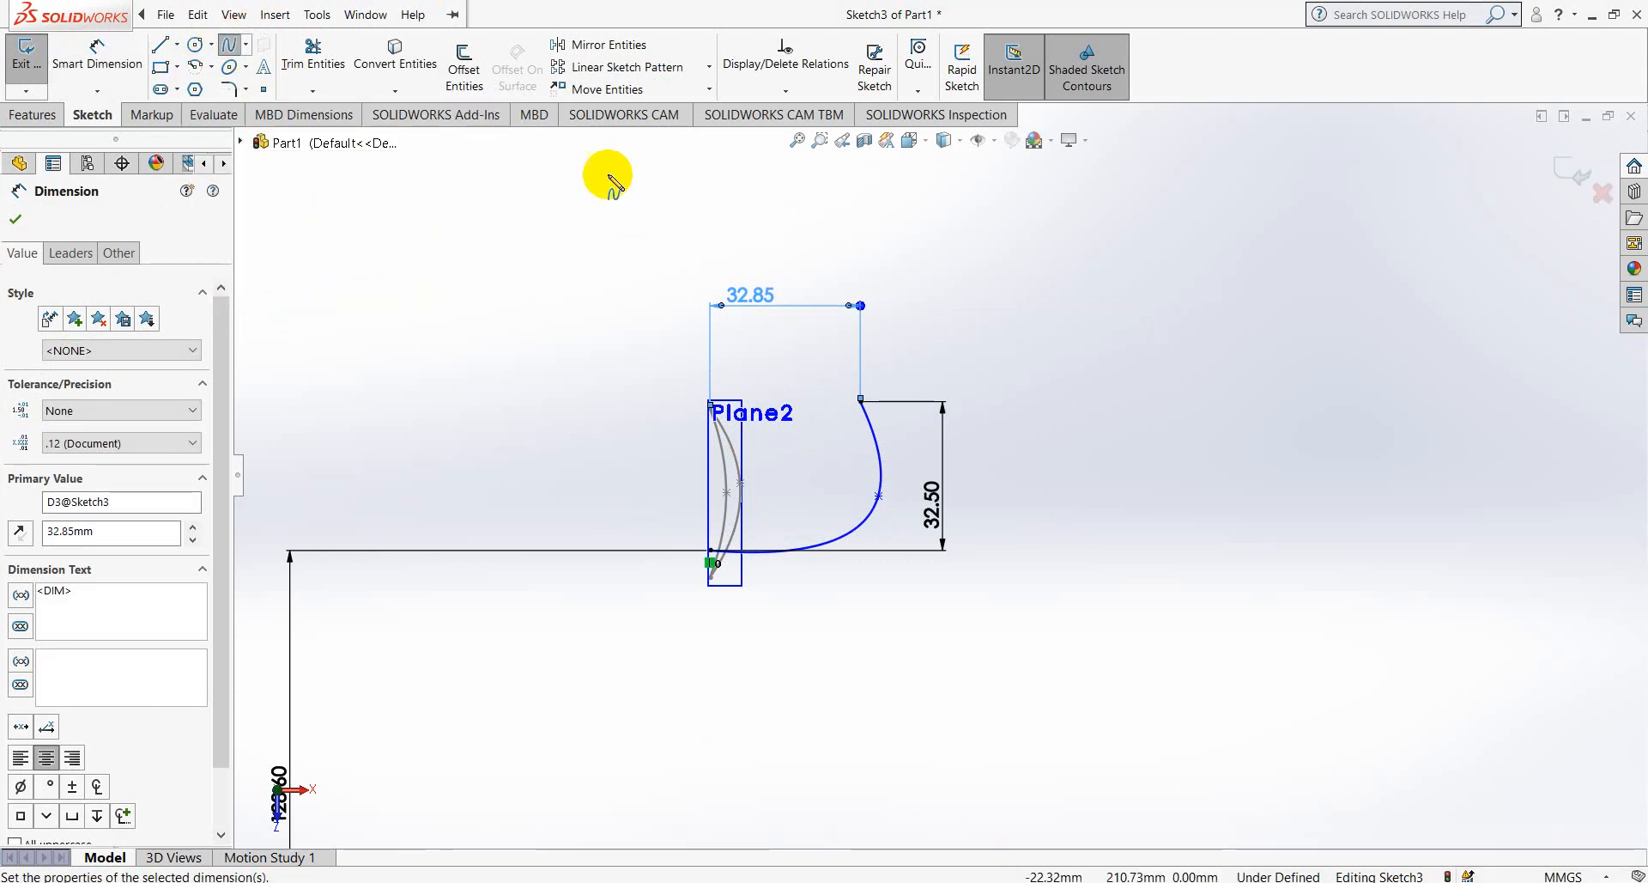
pyautogui.click(861, 400)
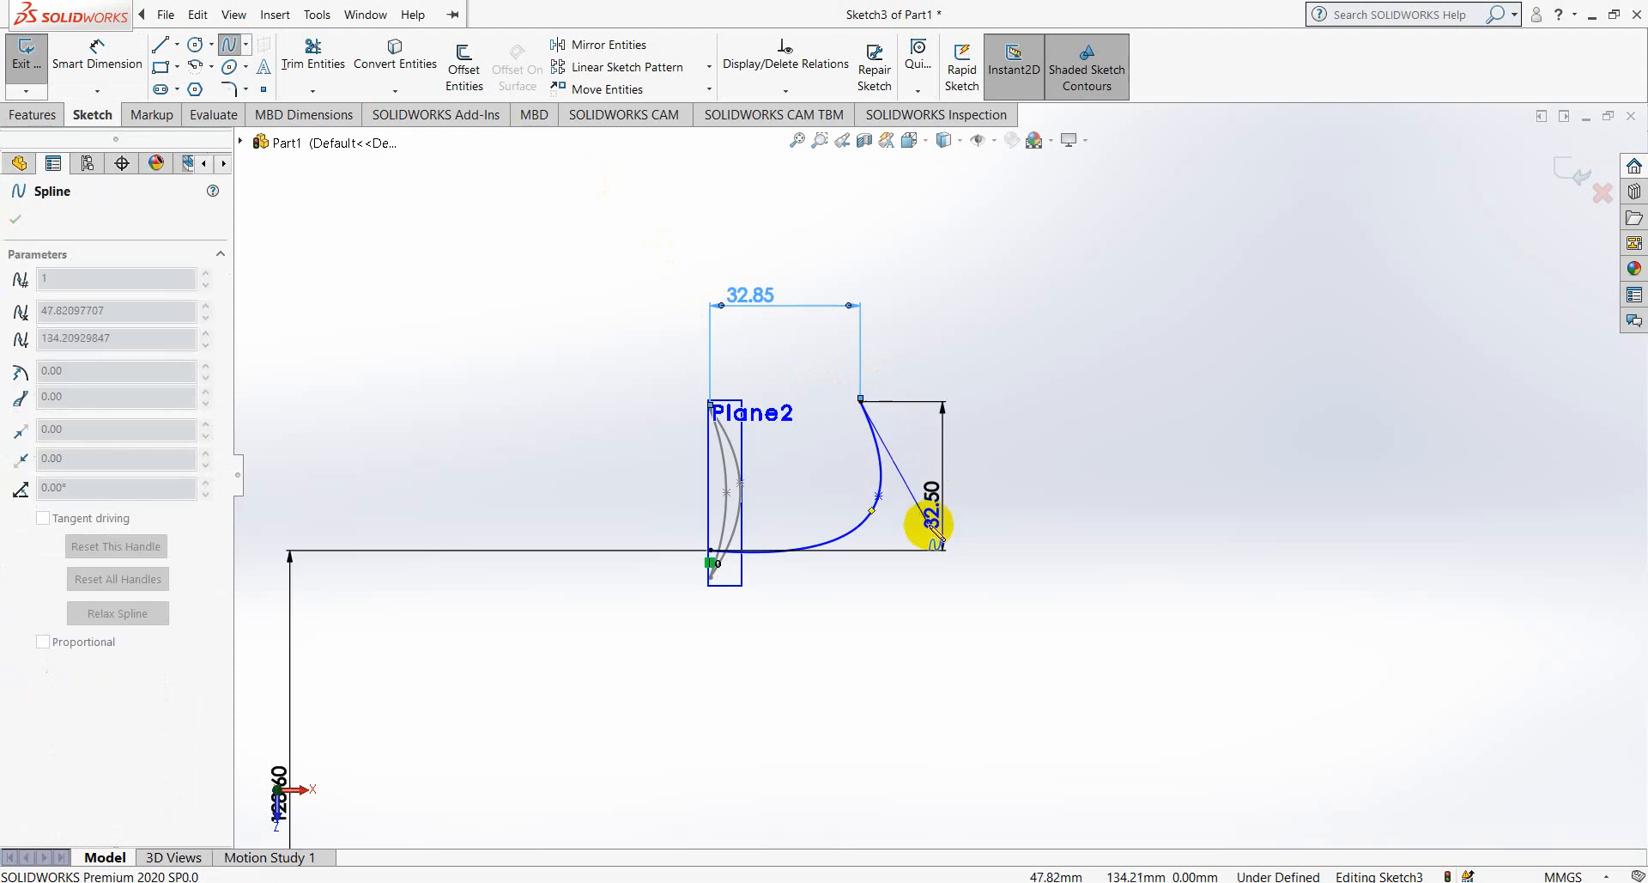
pyautogui.click(914, 496)
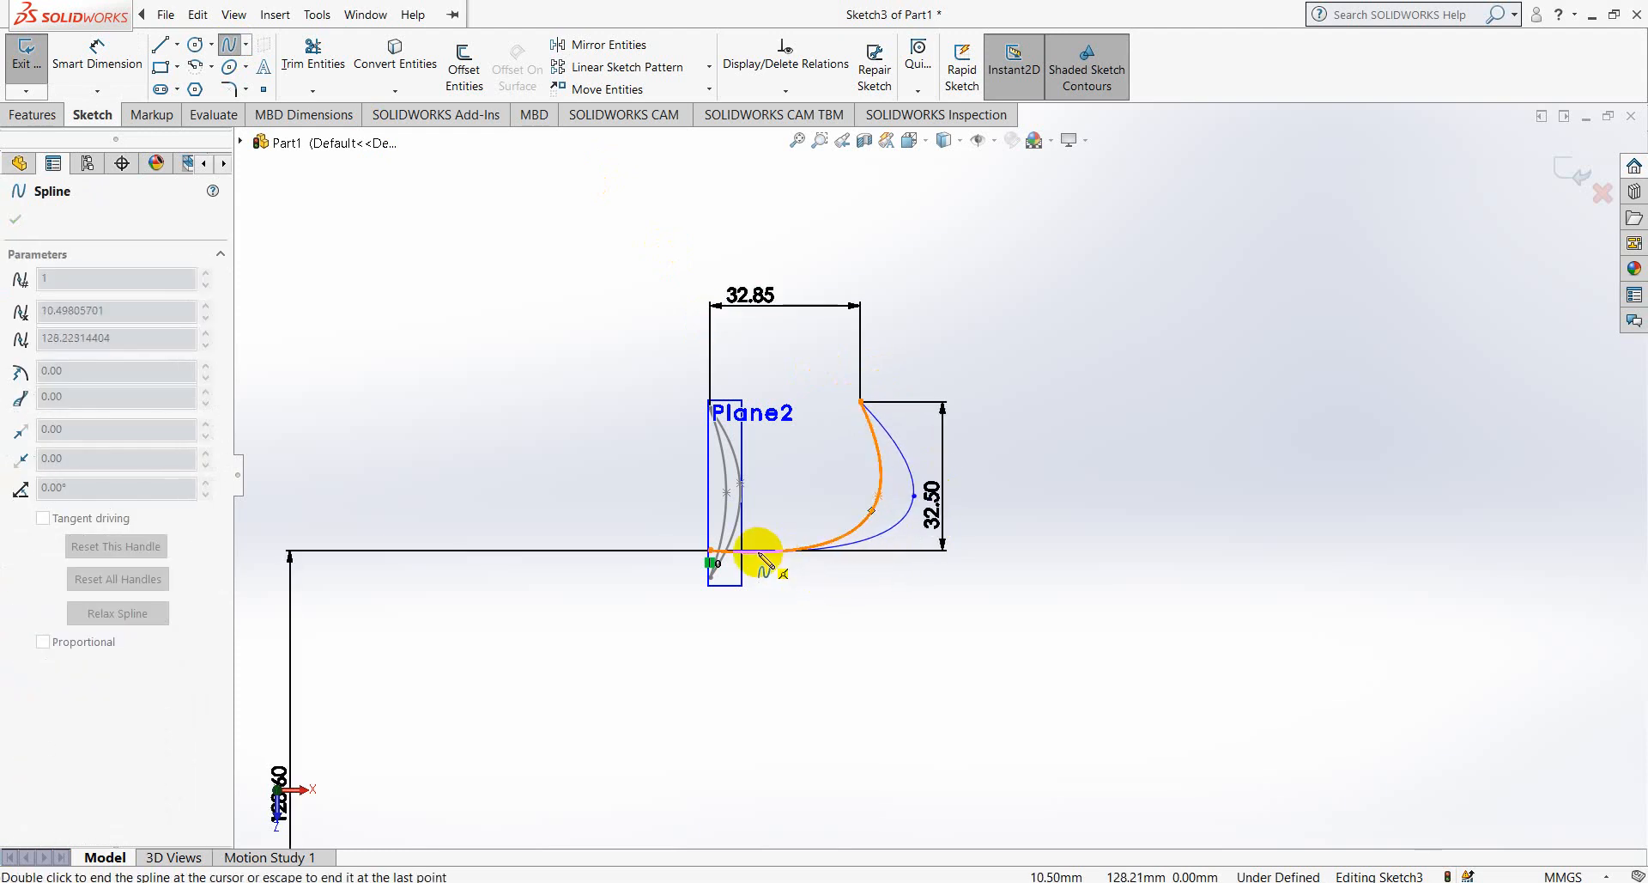
pyautogui.rightClick(710, 549)
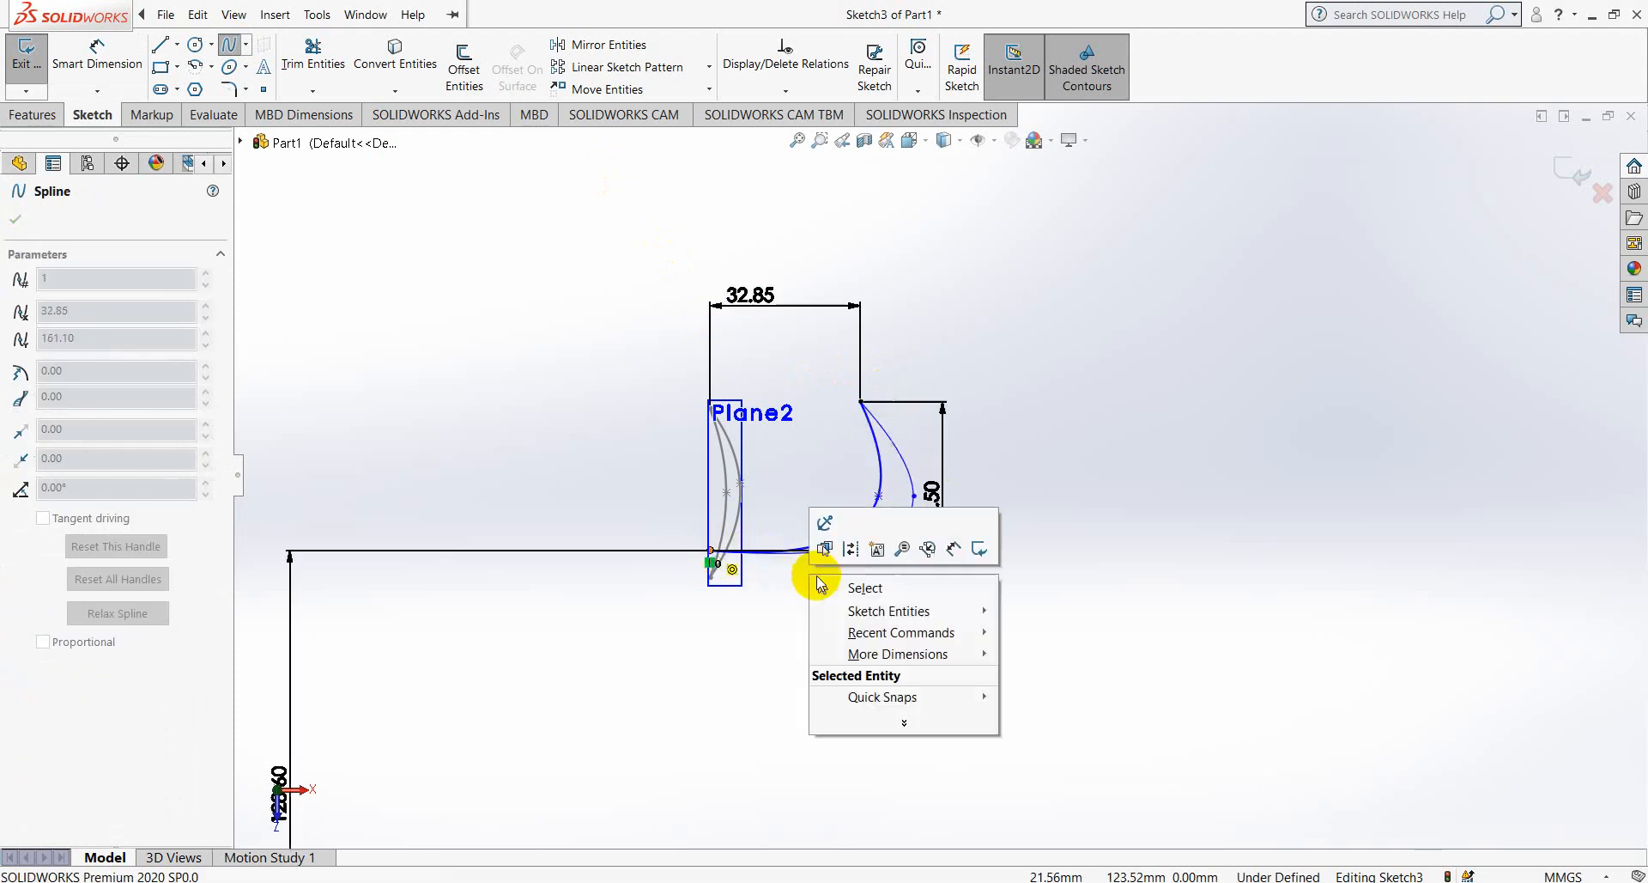
pyautogui.click(831, 581)
# - Reshape the crescent by moving the inner spline's middle point to about X 27.2, Y 143.4 mm and the outer's to about X 32.5, Y 140.8 mm
pyautogui.scroll(-4, 860, 508)
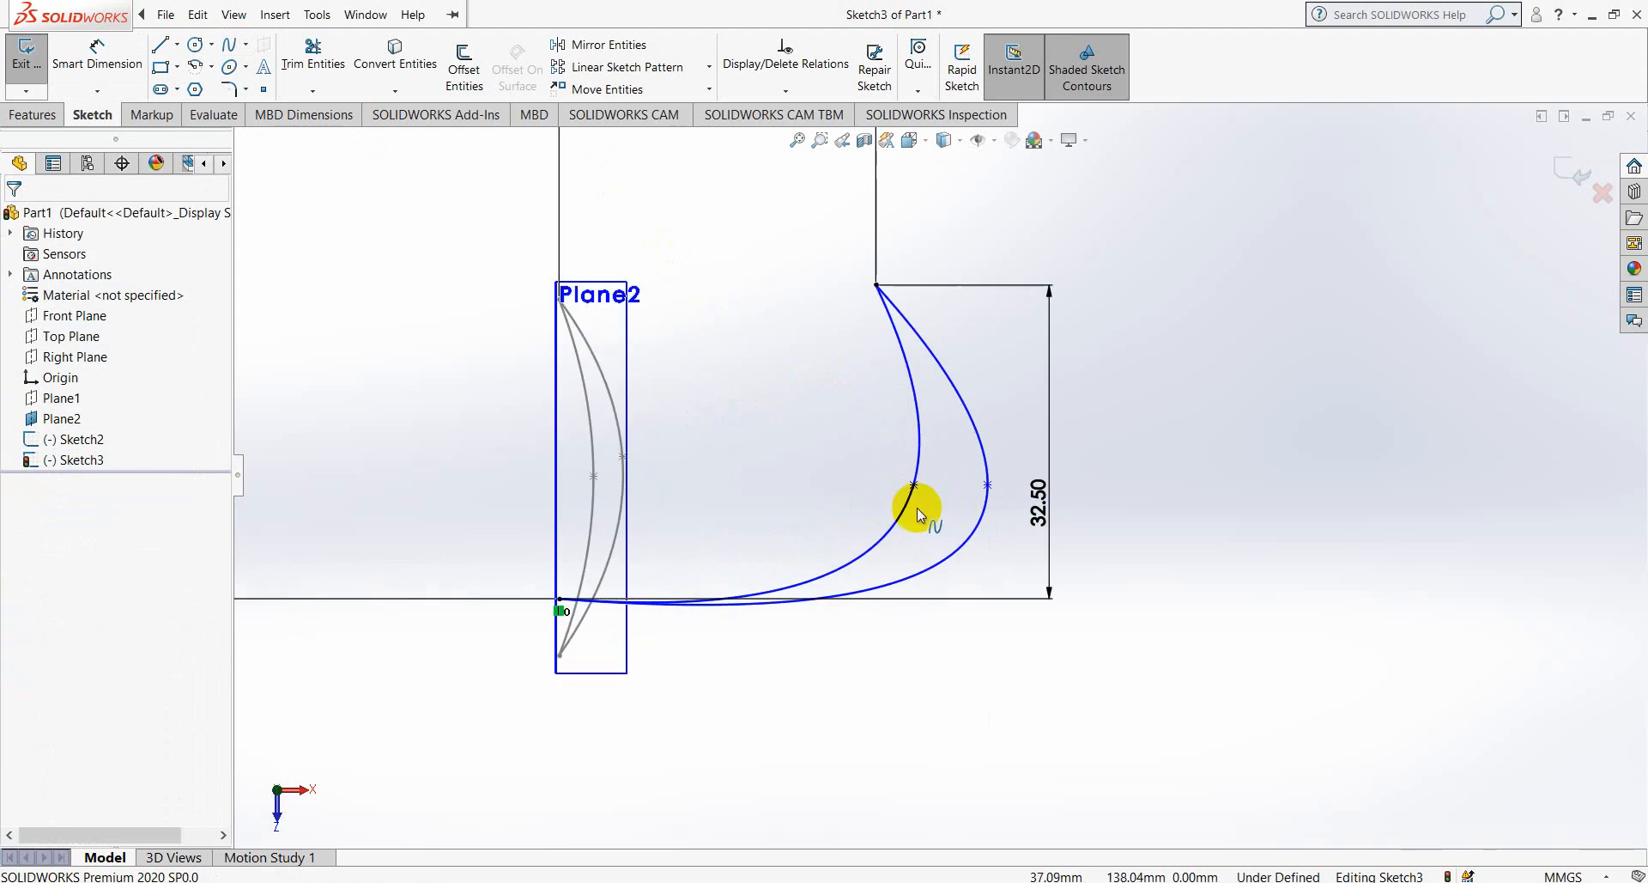
pyautogui.moveTo(914, 483)
pyautogui.mouseDown()
pyautogui.moveTo(873, 482)
pyautogui.moveTo(953, 467)
pyautogui.moveTo(822, 455)
pyautogui.mouseUp()
pyautogui.click(903, 482)
pyautogui.moveTo(982, 484); pyautogui.dragTo(872, 480)
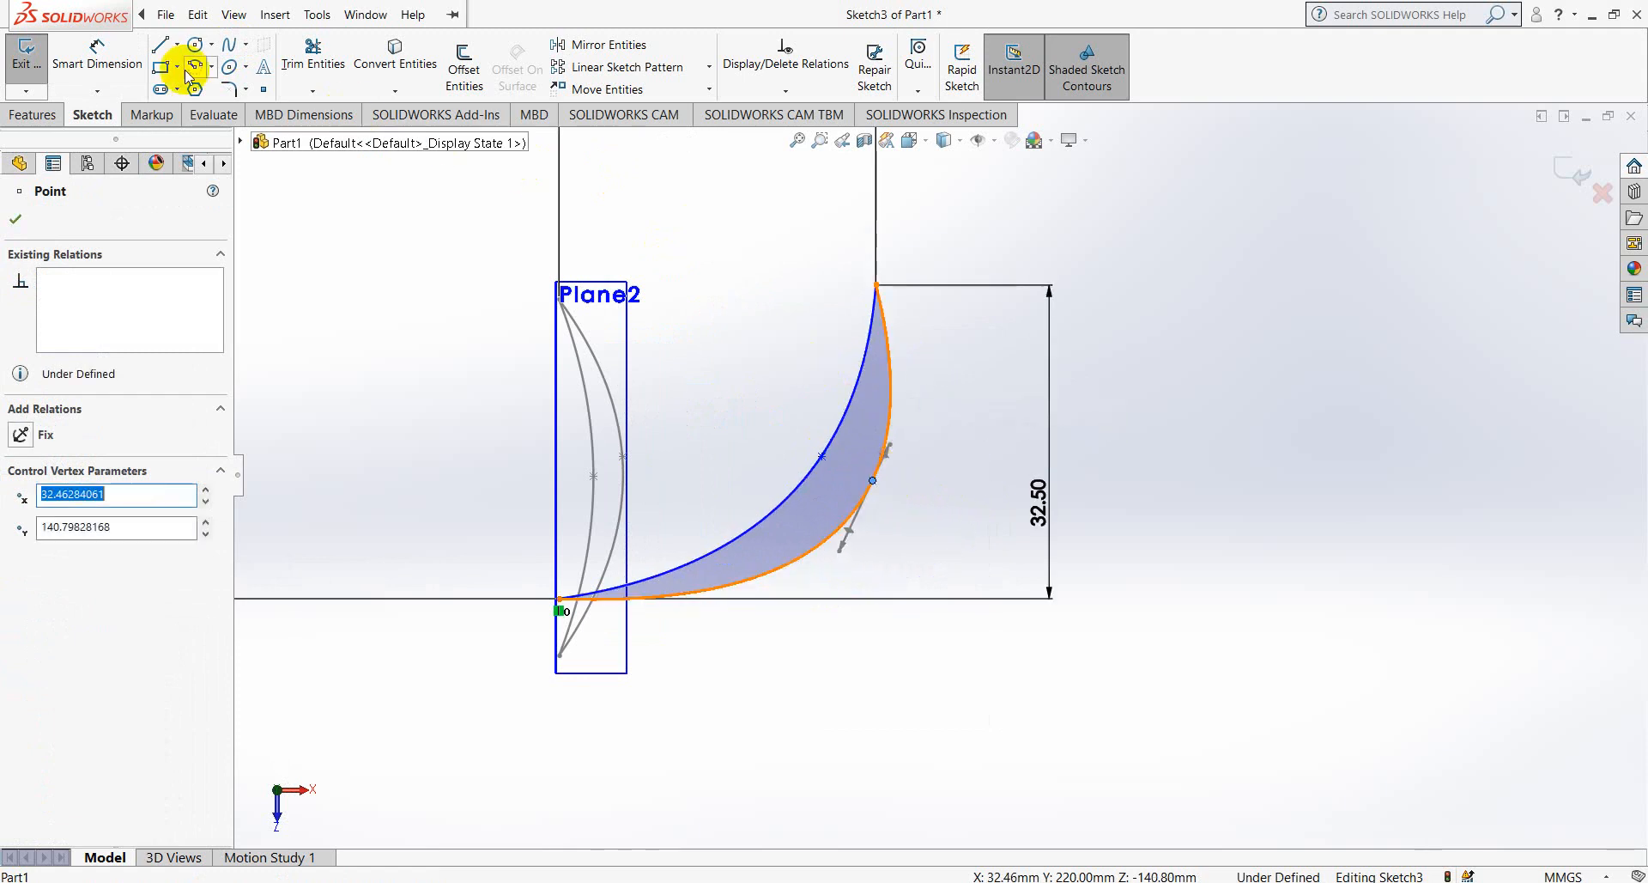
# - Dimension the distance between the two splines' middle points as 3 mm
pyautogui.click(97, 54)
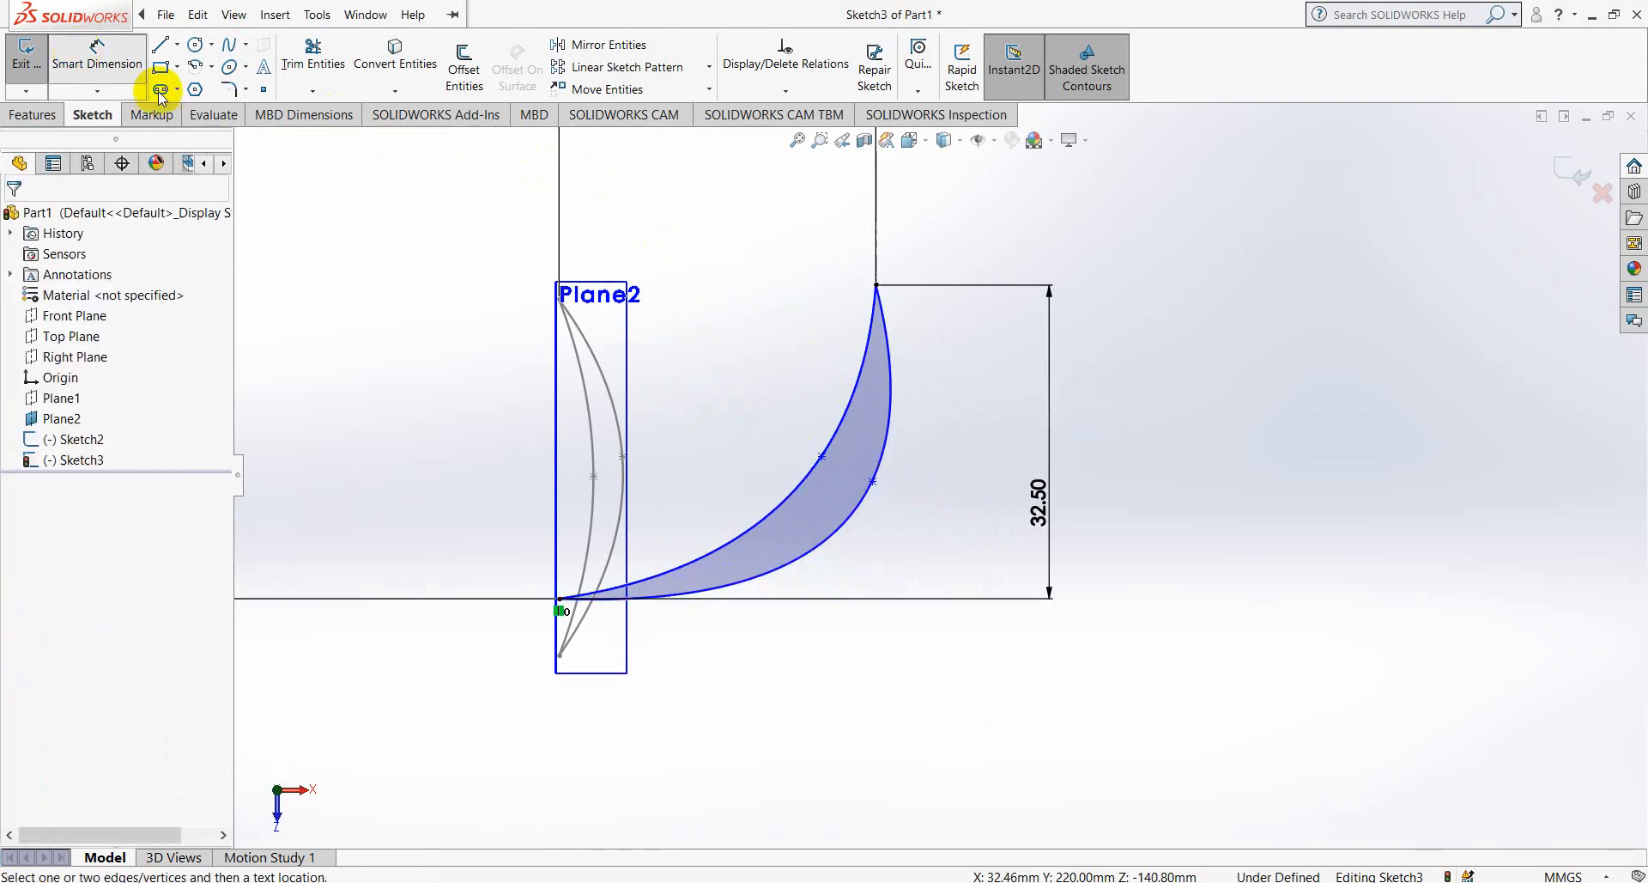
pyautogui.click(872, 481)
pyautogui.click(822, 458)
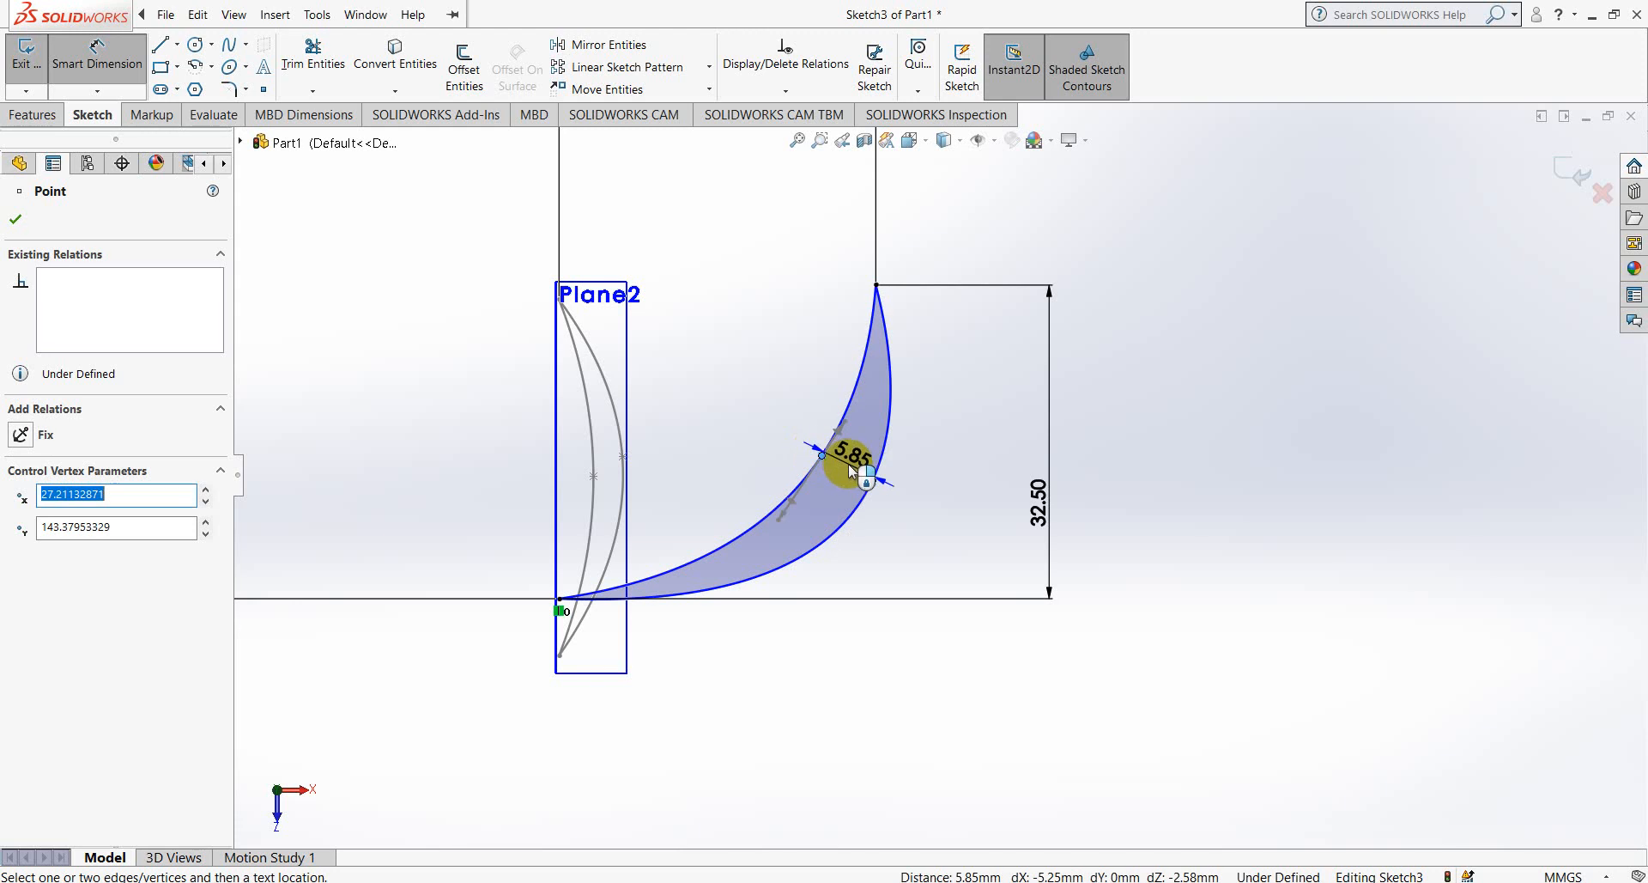
pyautogui.click(855, 487)
pyautogui.write('3')
pyautogui.press('Return')
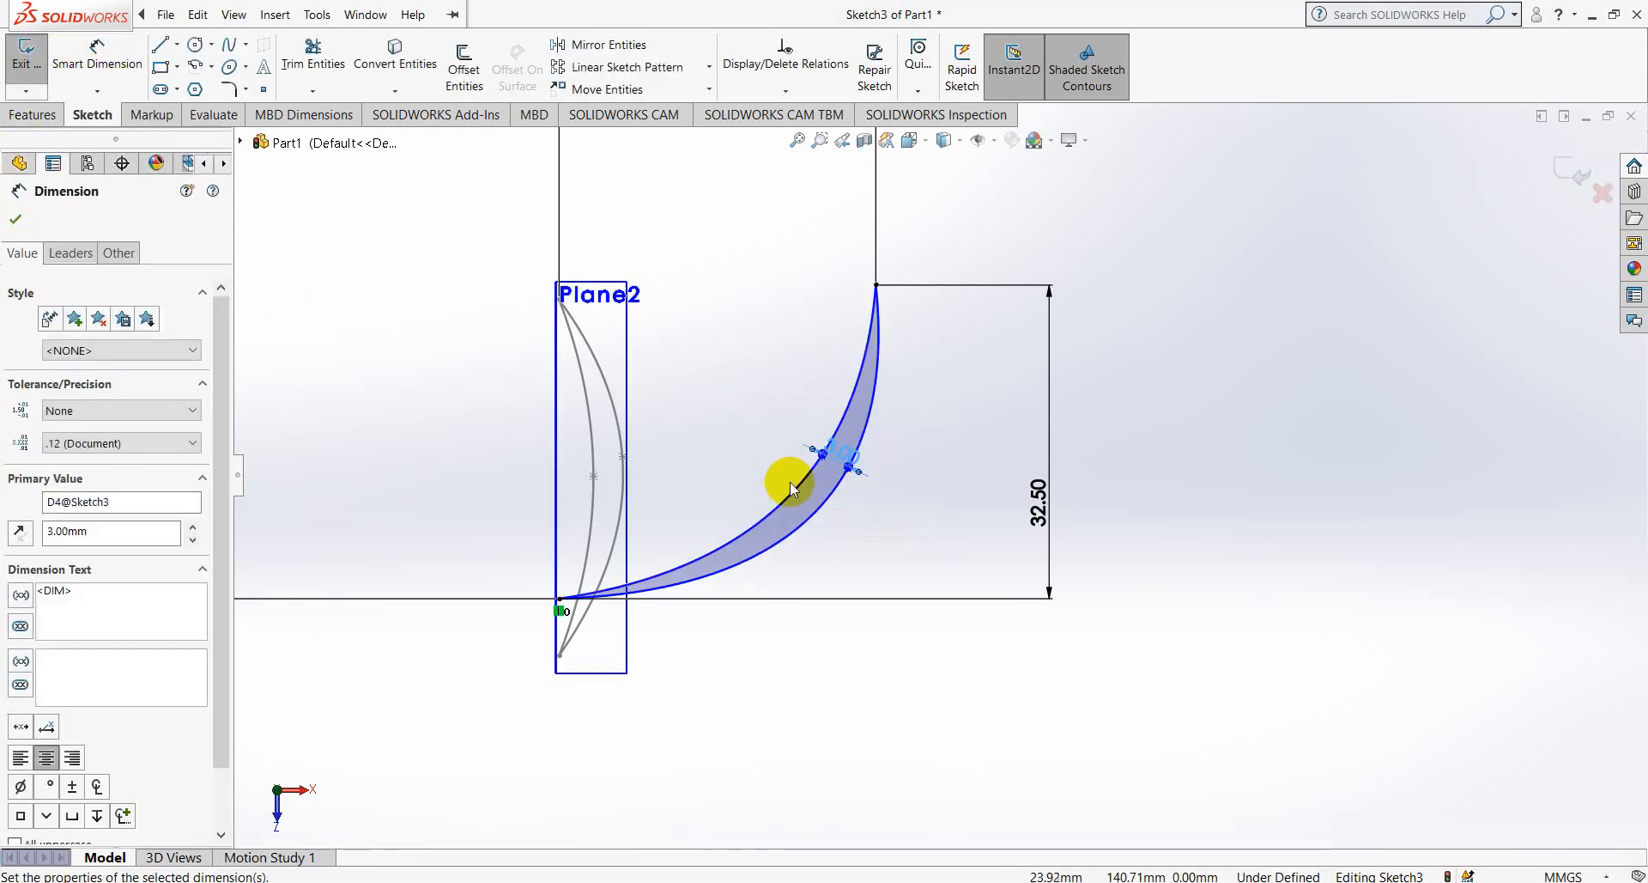
# - Stretch the outer spline outward, set the crescent's mid-width dimension back to 3 mm, and reposition that dimension lower along the crescent
pyautogui.moveTo(846, 463)
pyautogui.mouseDown()
pyautogui.moveTo(832, 515)
pyautogui.moveTo(877, 563)
pyautogui.moveTo(839, 515)
pyautogui.moveTo(876, 529)
pyautogui.mouseUp()
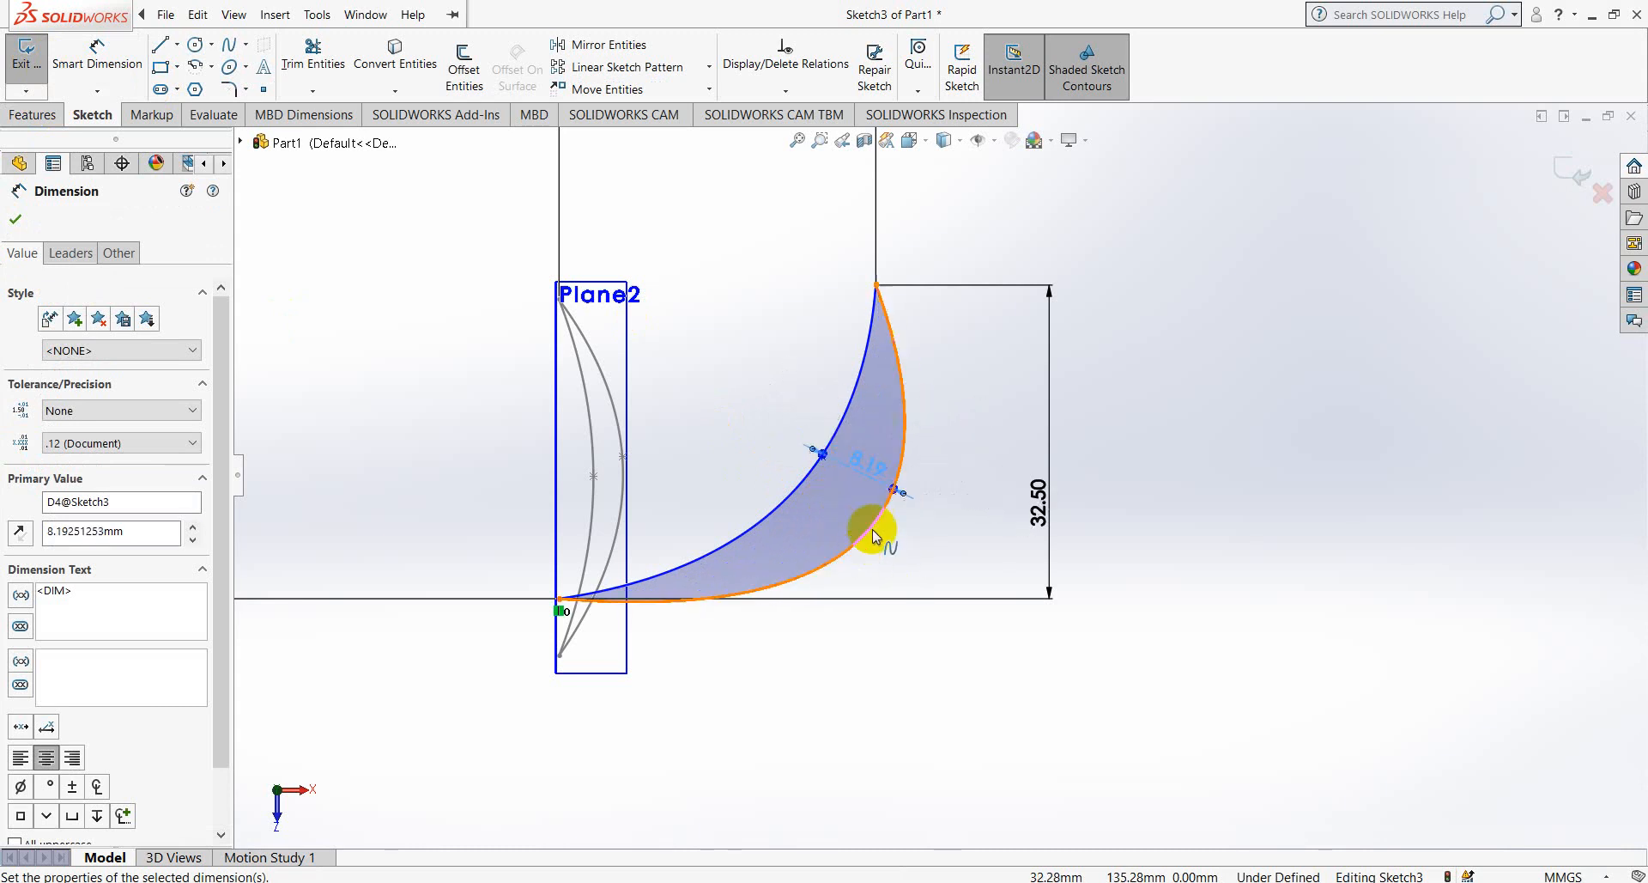
pyautogui.doubleClick(881, 477)
pyautogui.write('3')
pyautogui.press('Return')
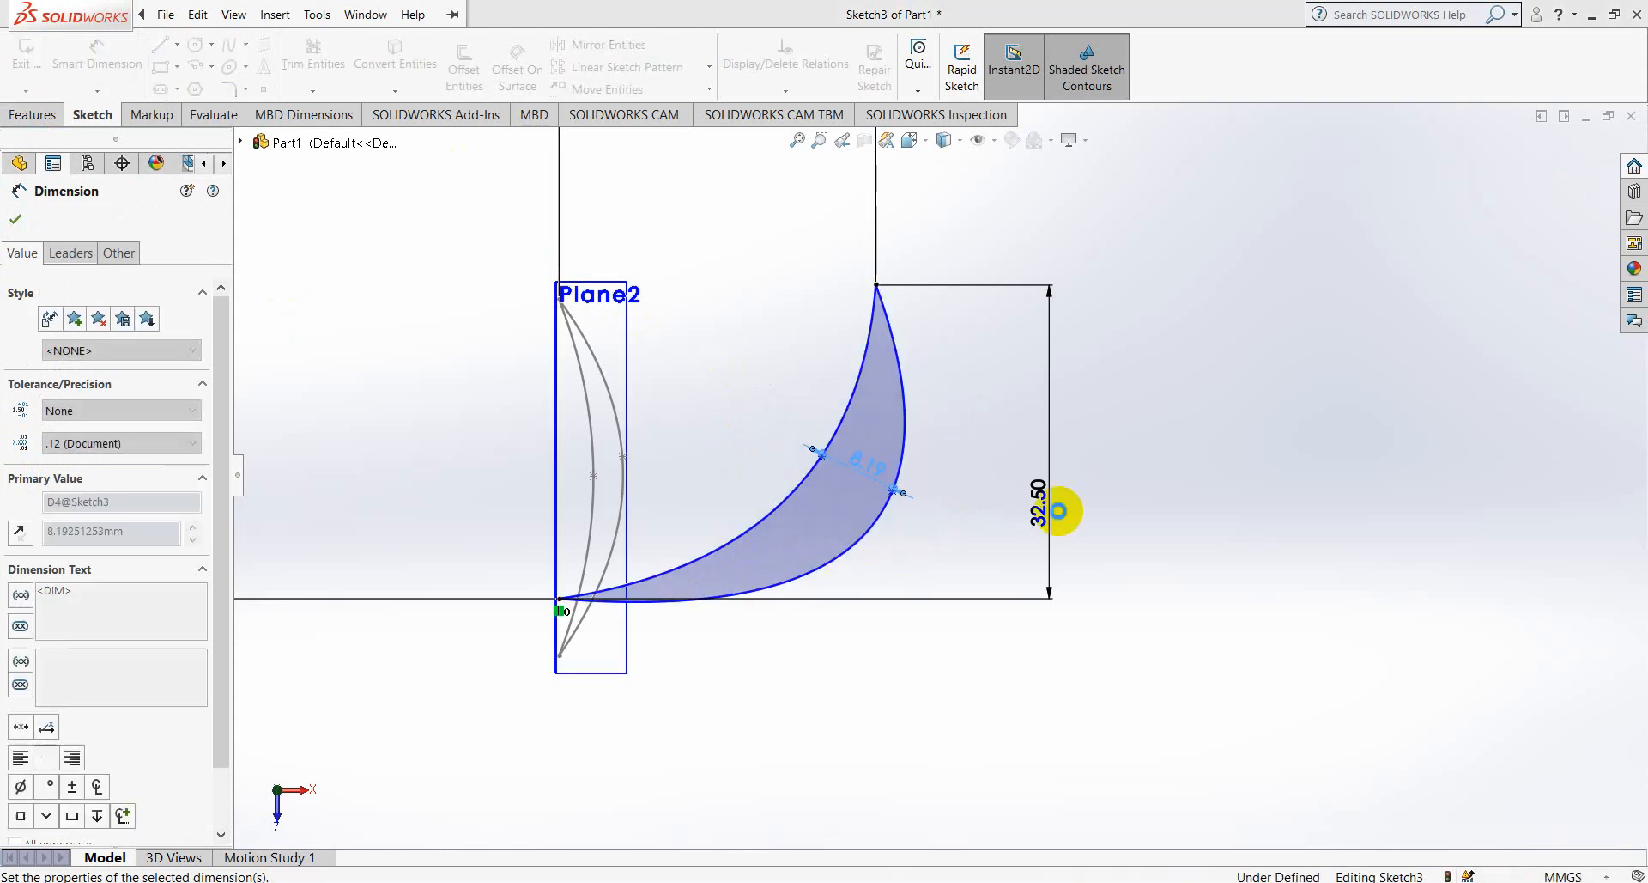
pyautogui.click(754, 347)
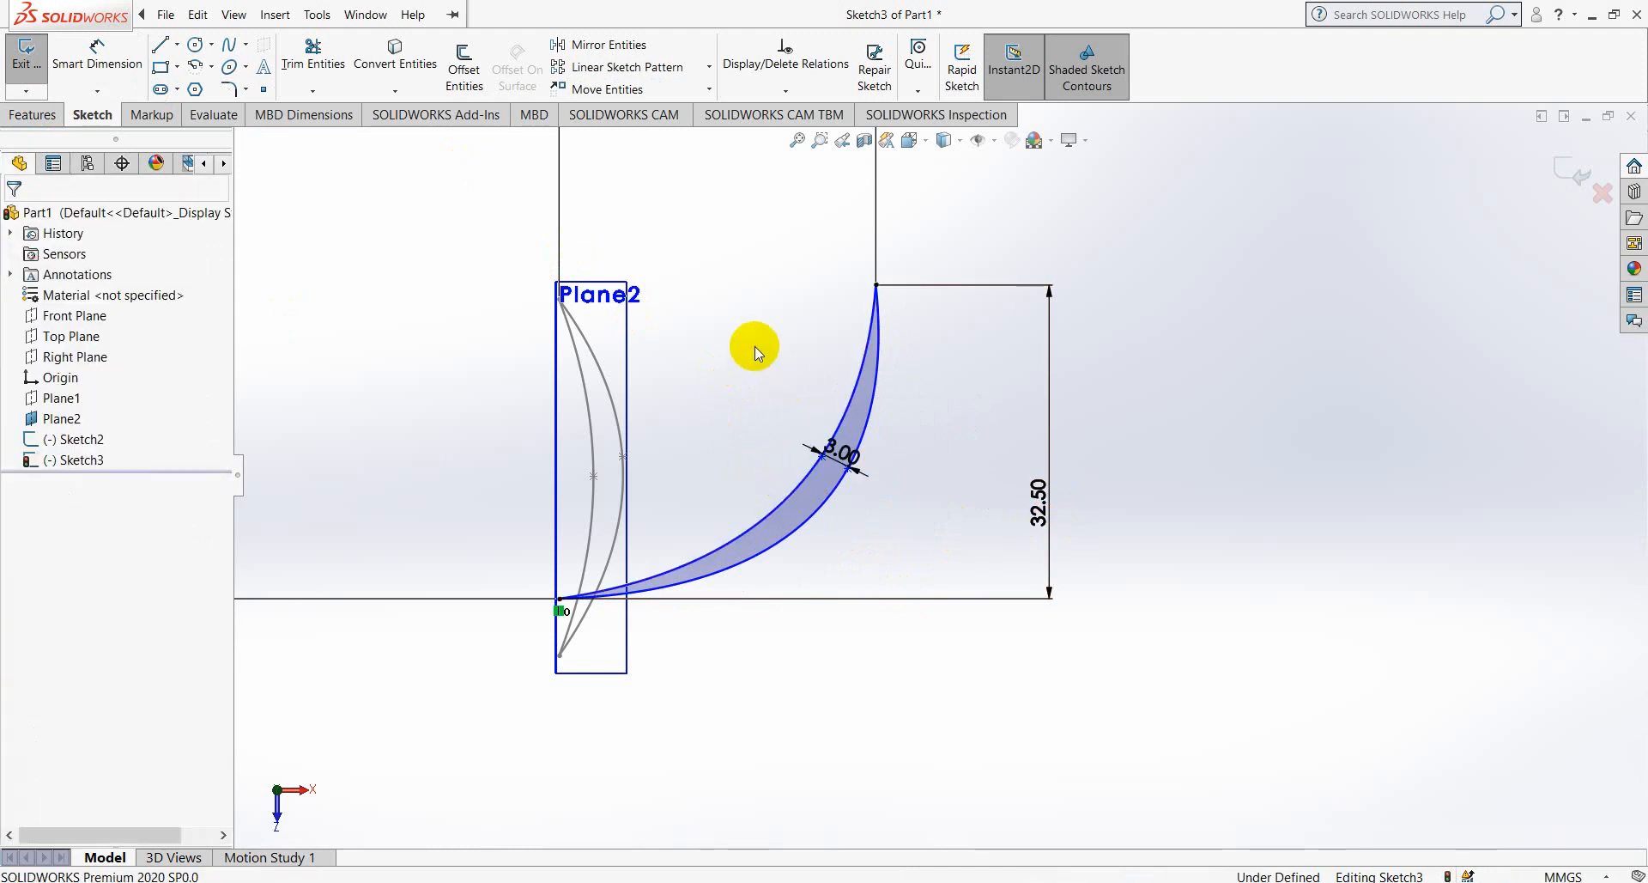
pyautogui.moveTo(816, 458); pyautogui.dragTo(801, 498)
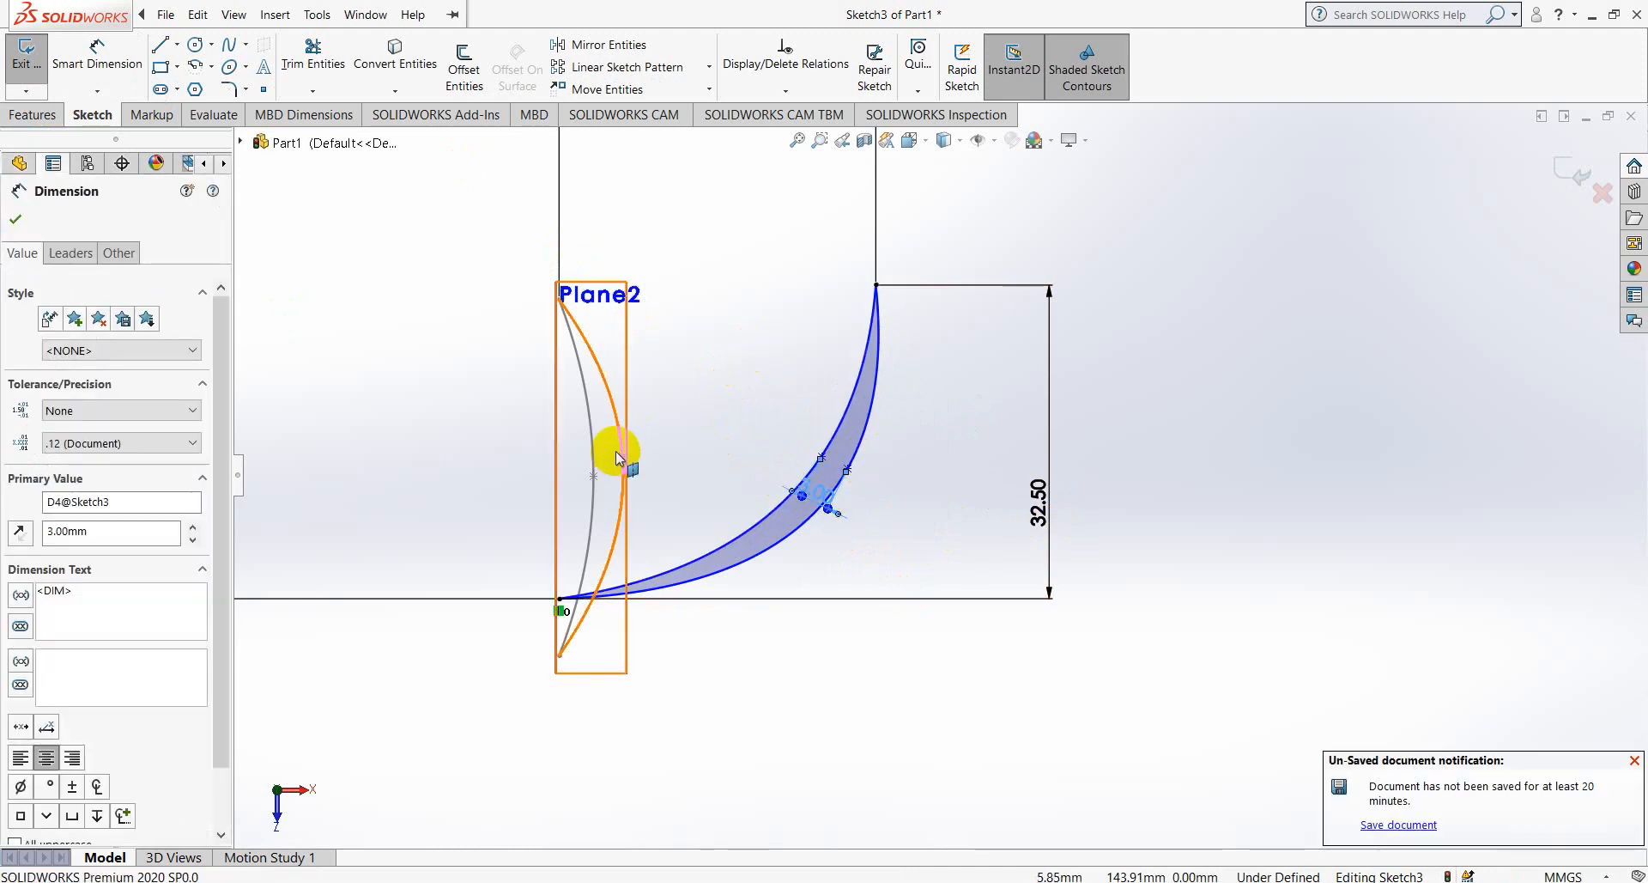
# - Open the first crescent's sketch to review its dimensions, and exit sketch editing
pyautogui.doubleClick(620, 425)
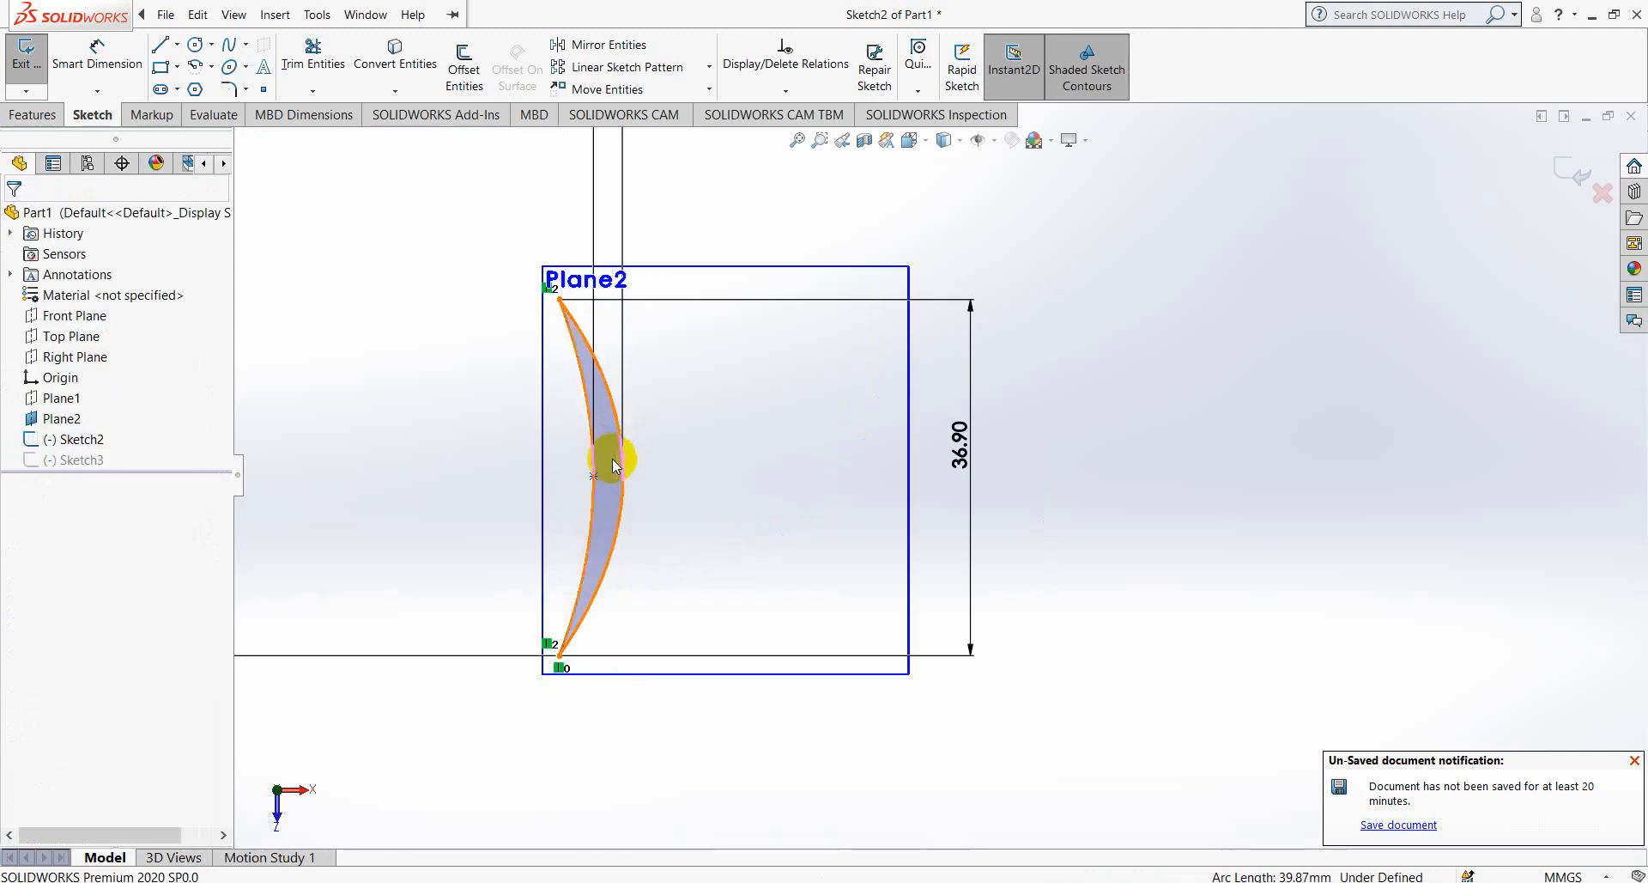
pyautogui.scroll(4, 626, 405)
pyautogui.scroll(-3, 975, 463)
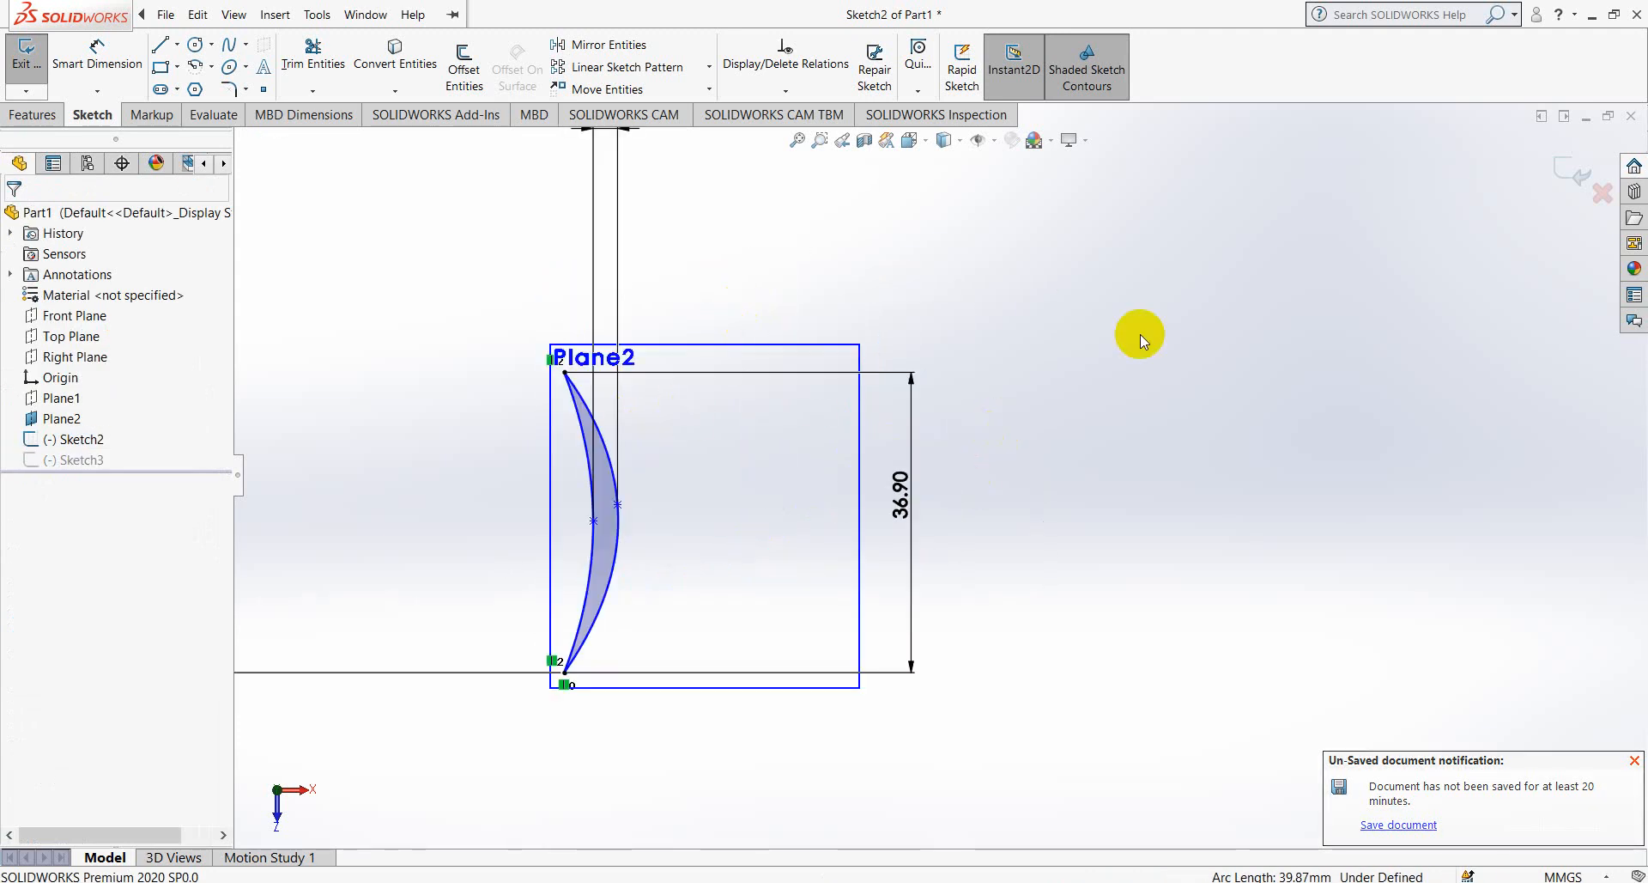
pyautogui.click(1571, 174)
pyautogui.scroll(3, 830, 553)
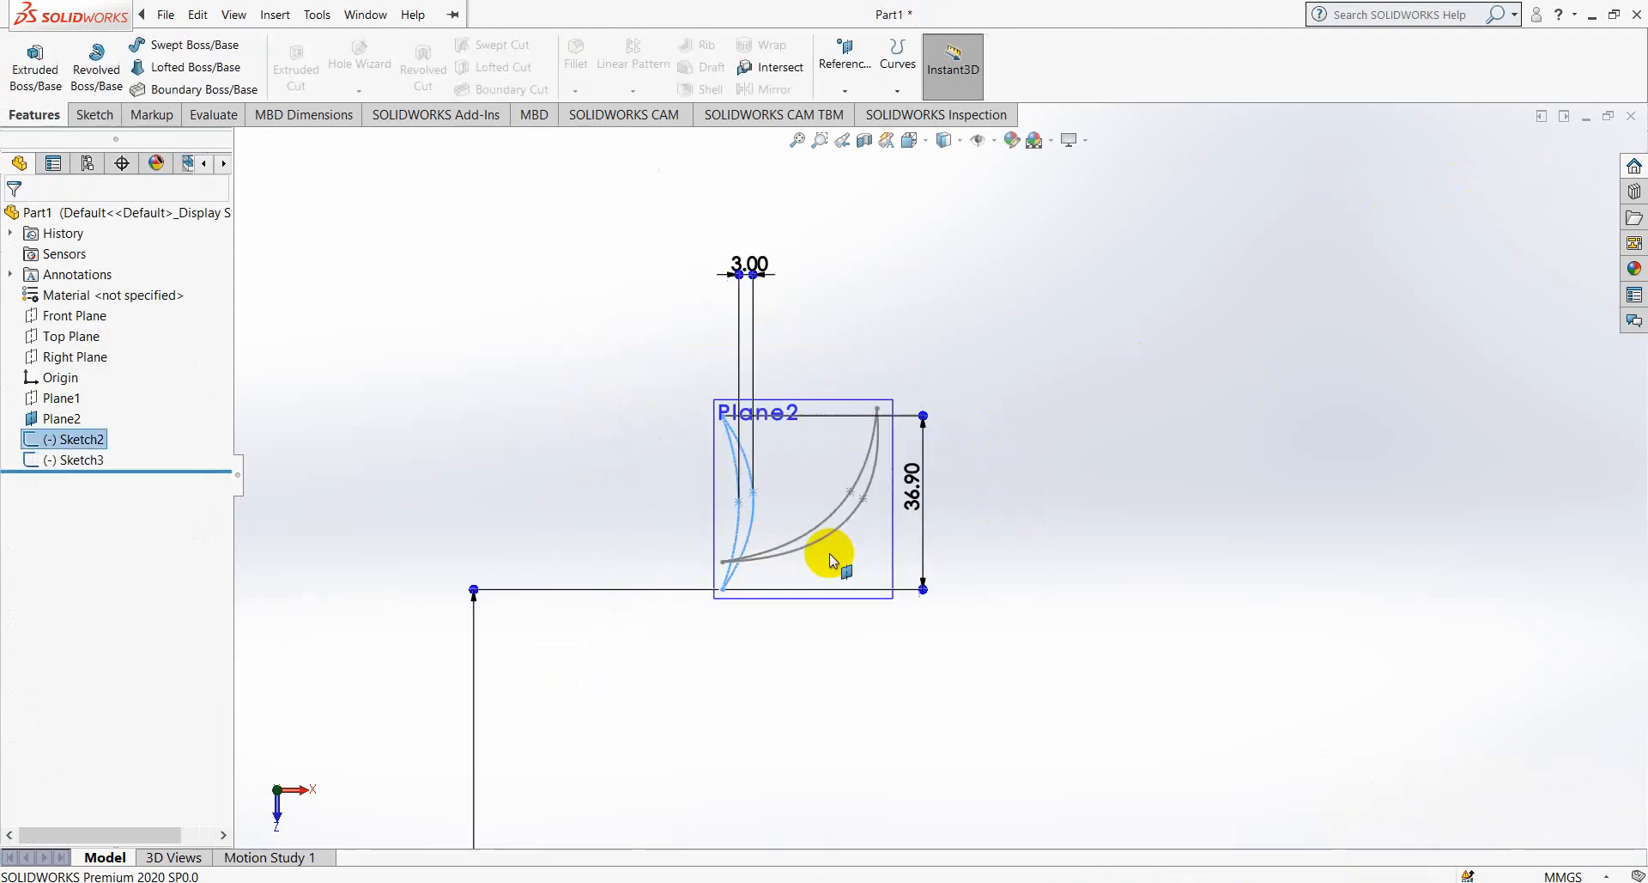
pyautogui.click(1203, 211)
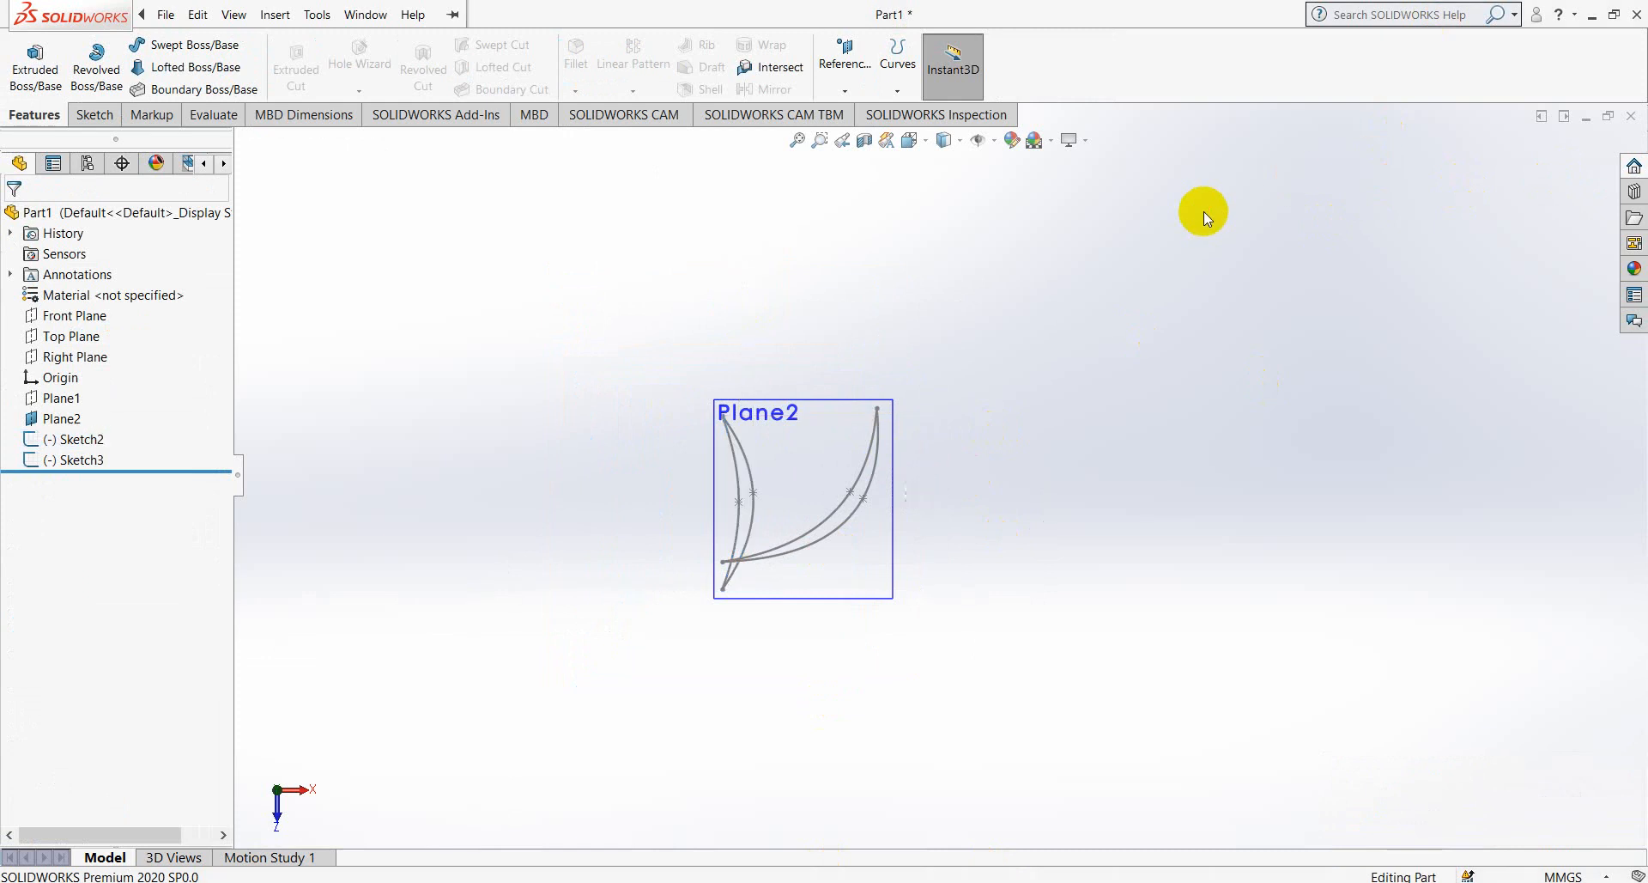
# - Start a 3D sketch and draw a two-point spline joining the Plane2 crescent's lower endpoint to the first crescent's lower endpoint
pyautogui.moveTo(928, 482)
pyautogui.mouseDown(button='middle')
pyautogui.moveTo(883, 375)
pyautogui.moveTo(759, 430)
pyautogui.moveTo(876, 393)
pyautogui.moveTo(795, 467)
pyautogui.moveTo(841, 485)
pyautogui.mouseUp(button='middle')
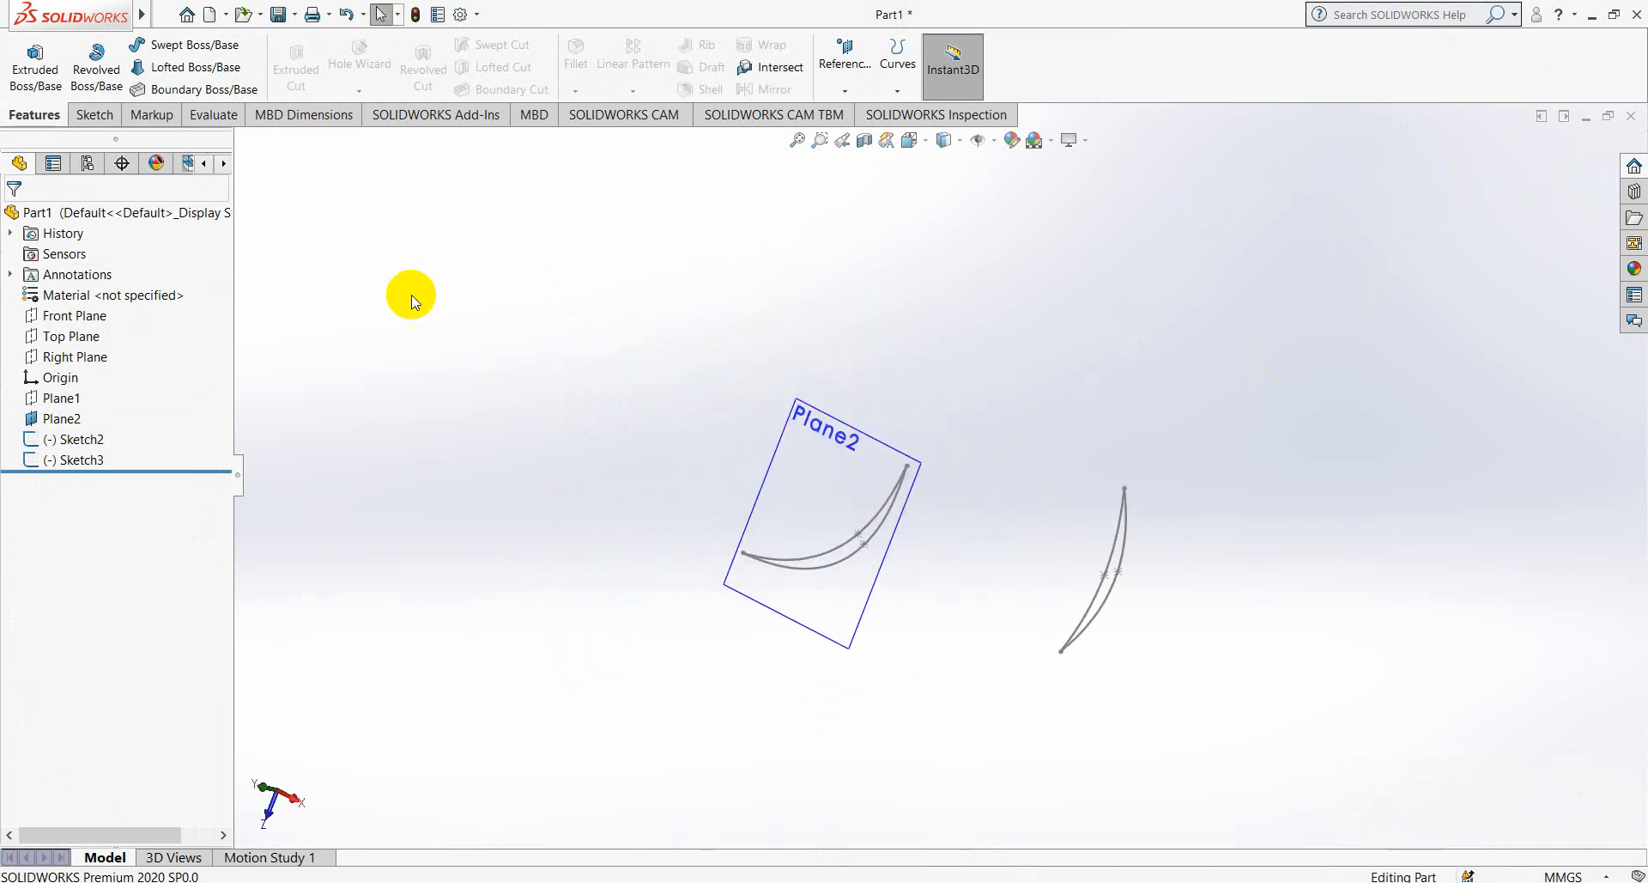
pyautogui.click(104, 118)
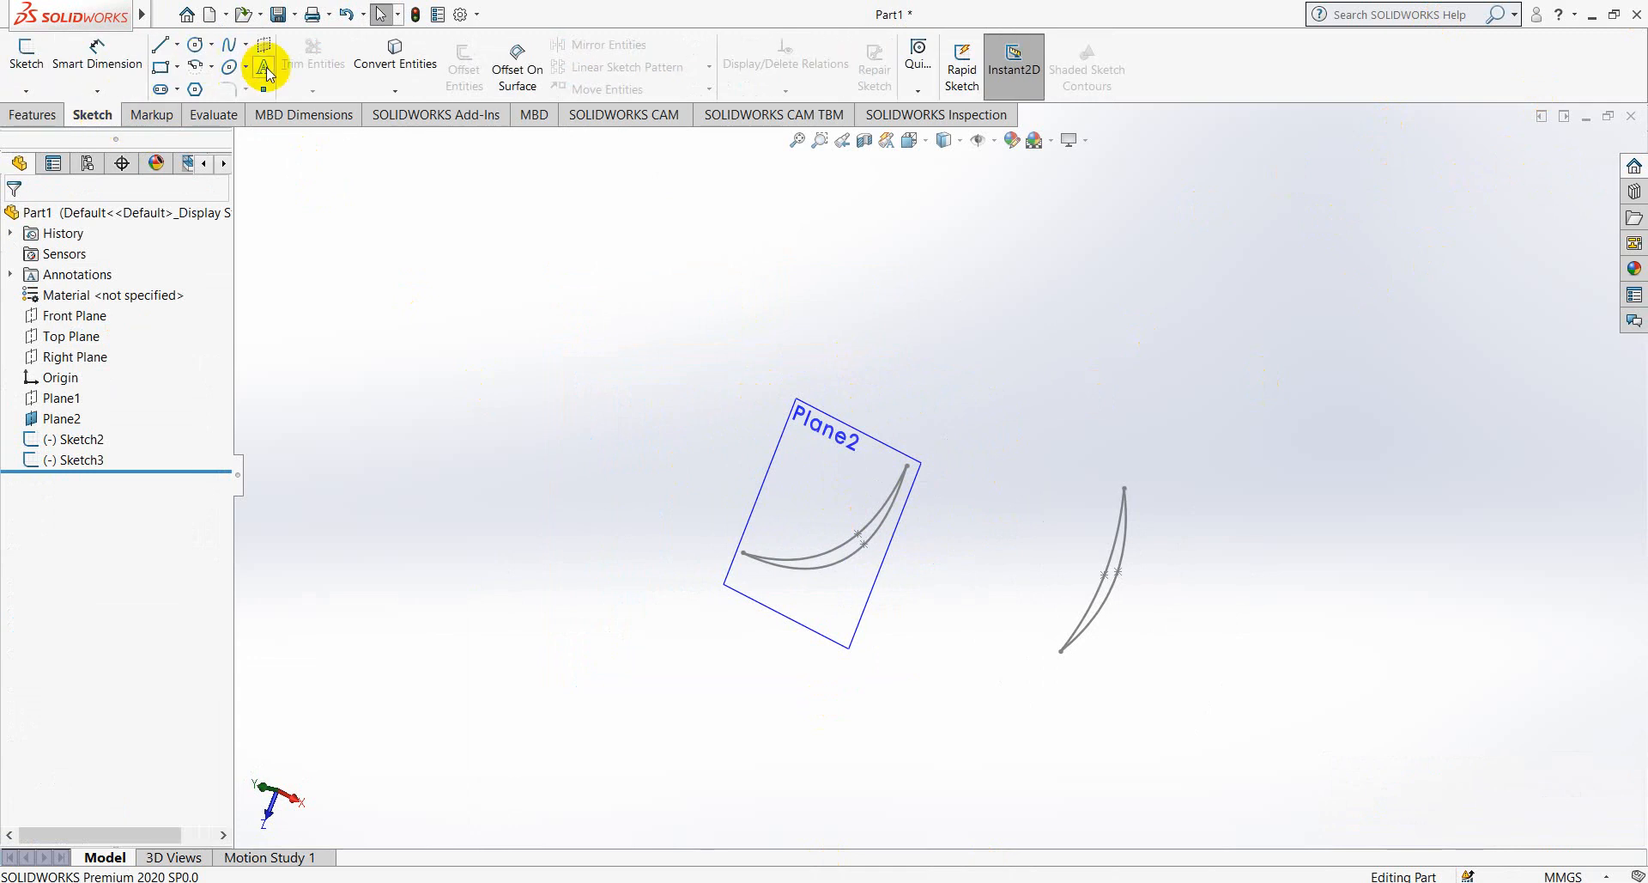
pyautogui.click(26, 90)
pyautogui.click(43, 130)
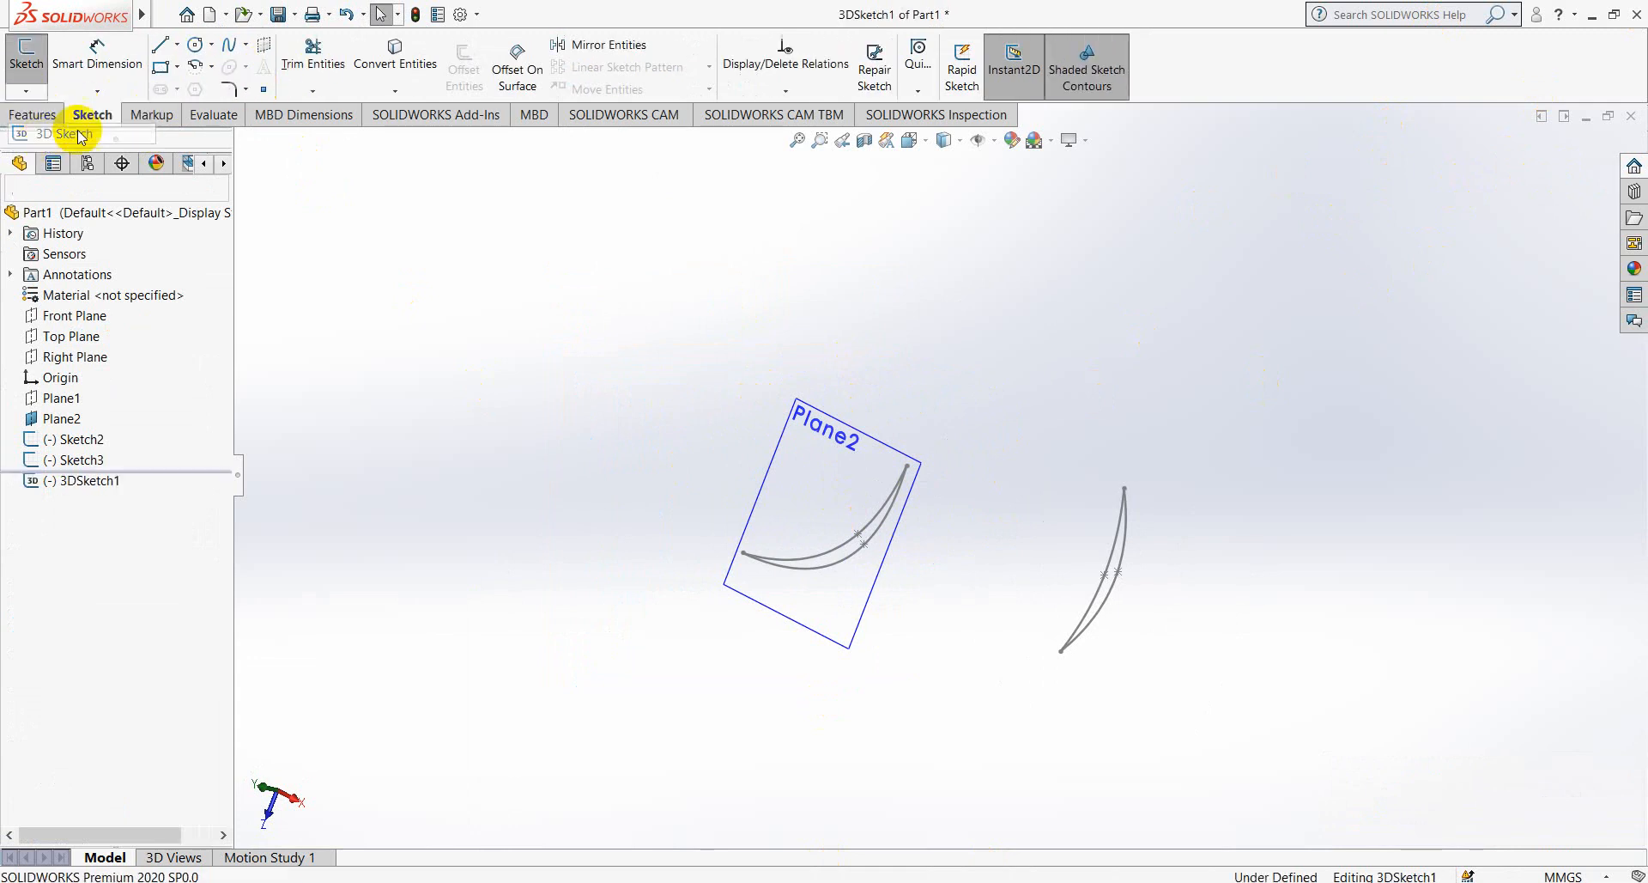
pyautogui.click(229, 44)
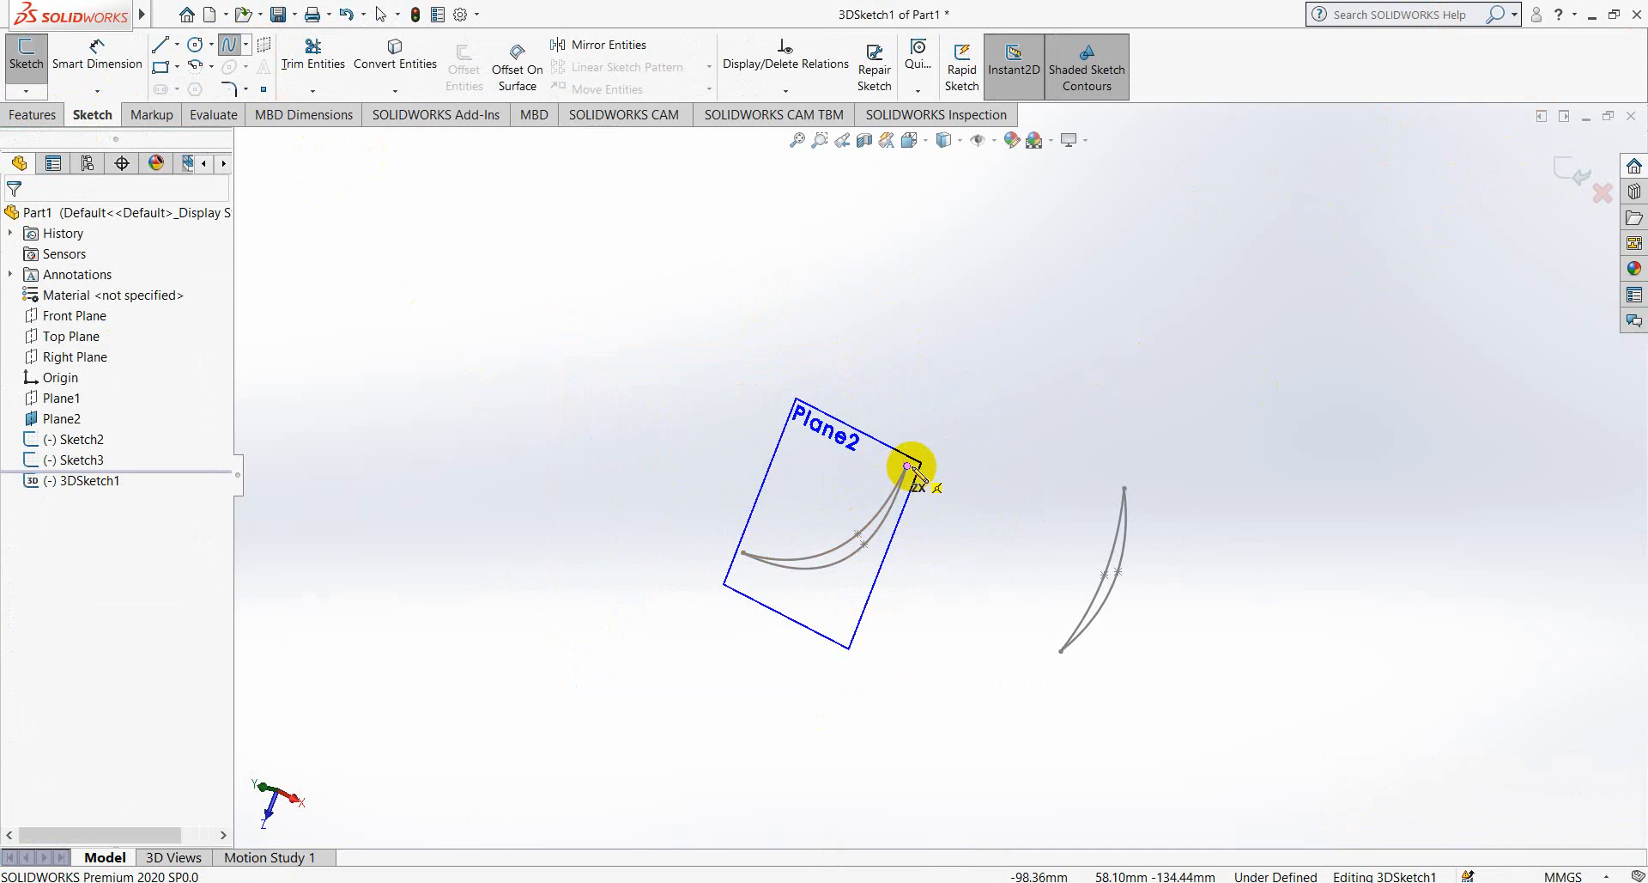
pyautogui.moveTo(908, 468); pyautogui.dragTo(856, 344, button='middle')
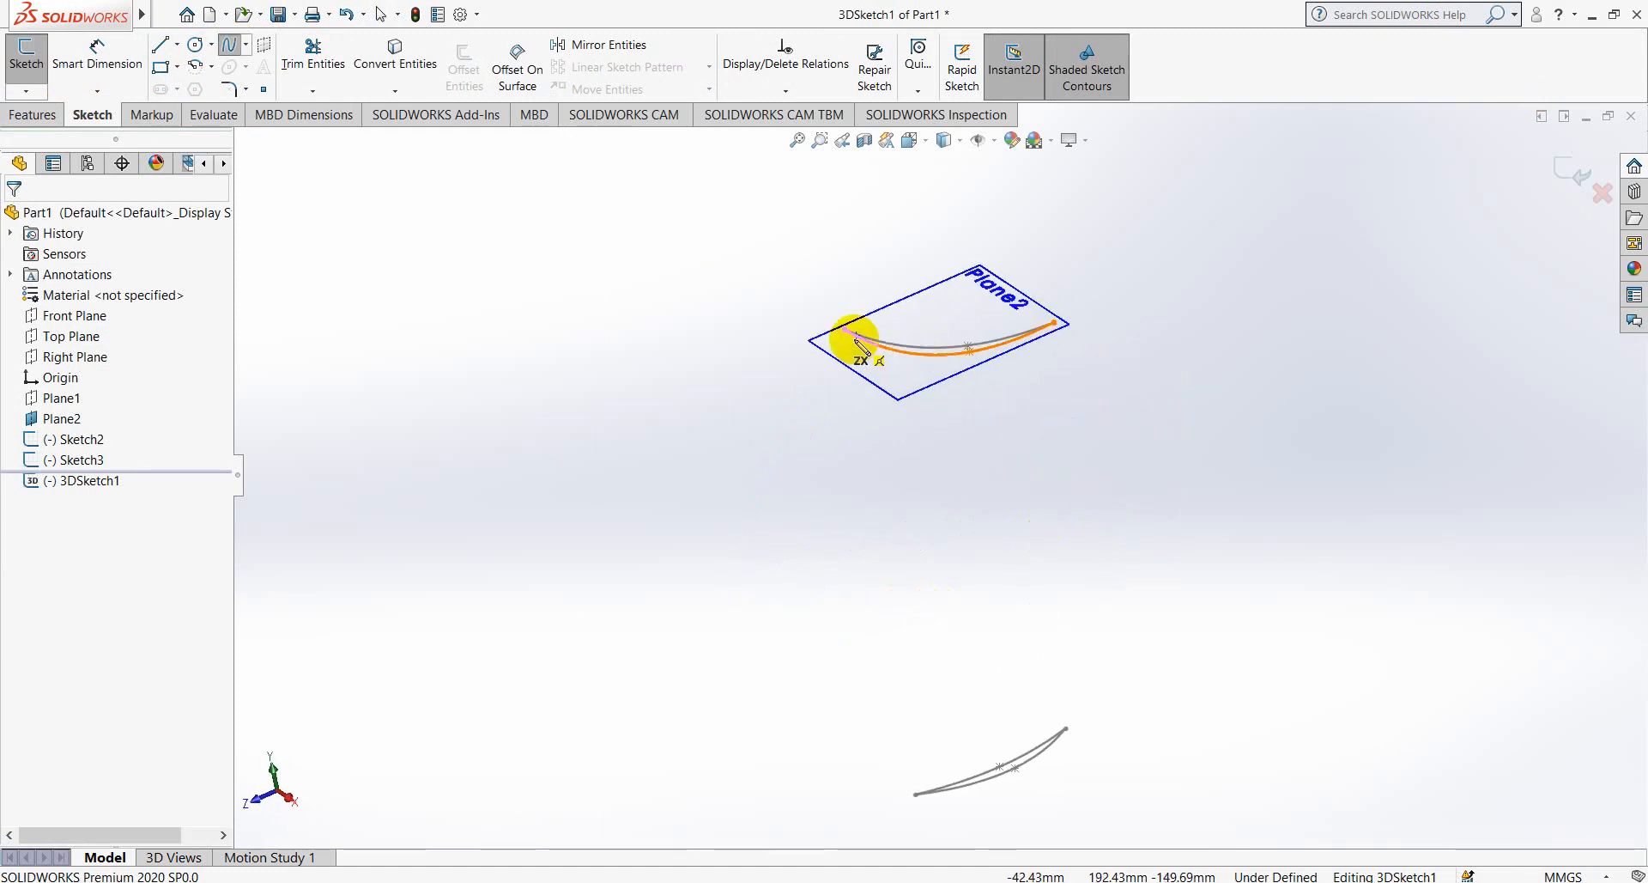
pyautogui.click(845, 330)
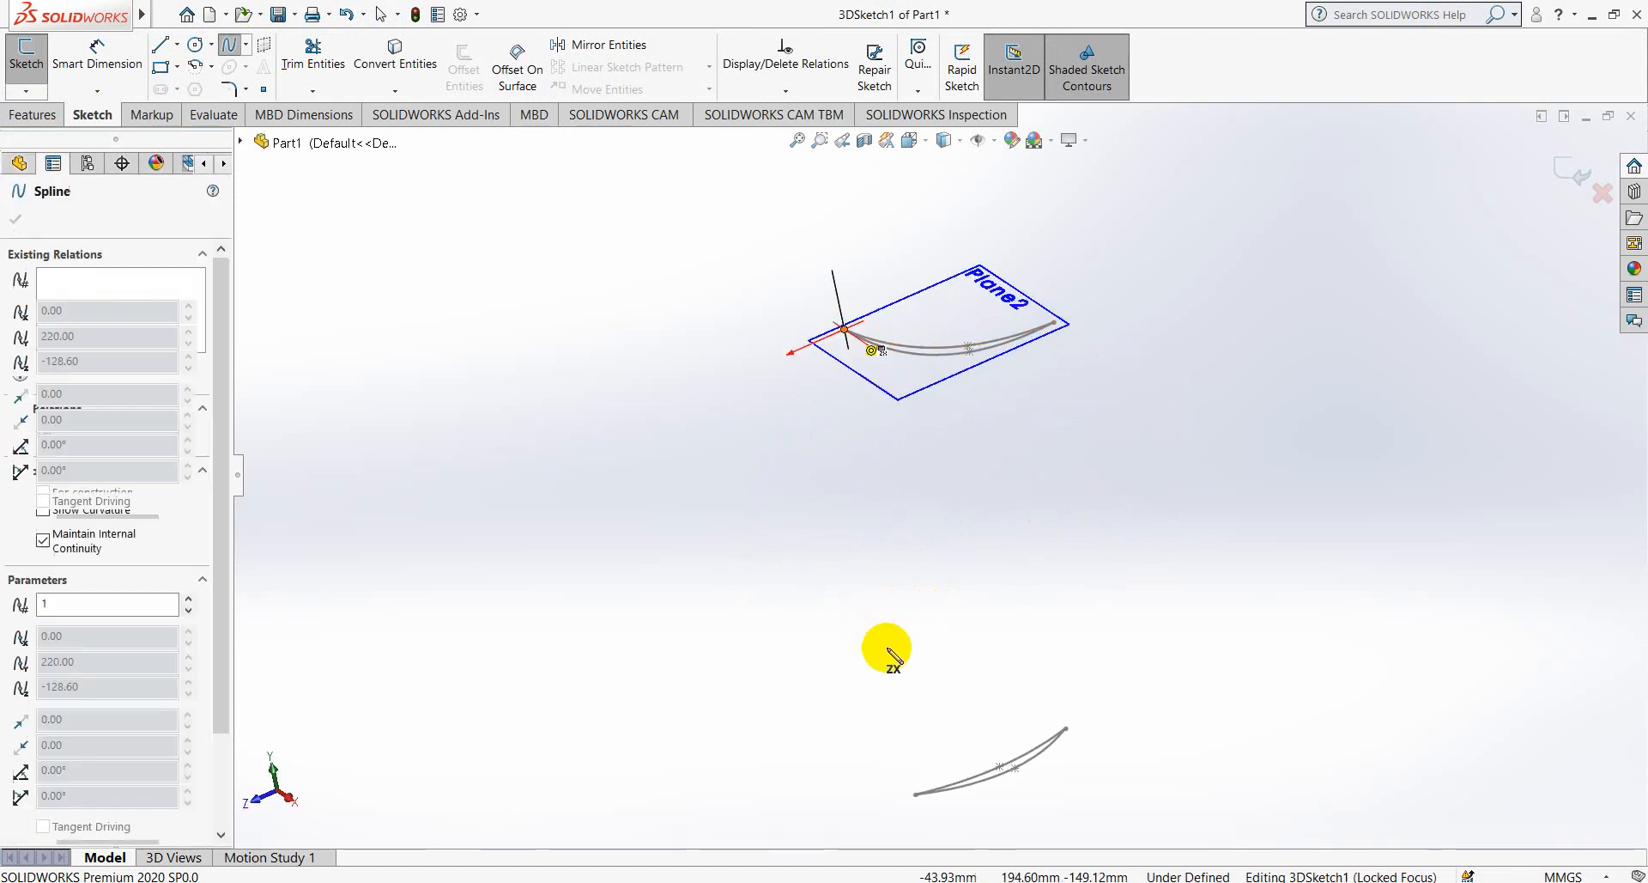
pyautogui.click(915, 794)
pyautogui.rightClick(952, 673)
pyautogui.click(969, 670)
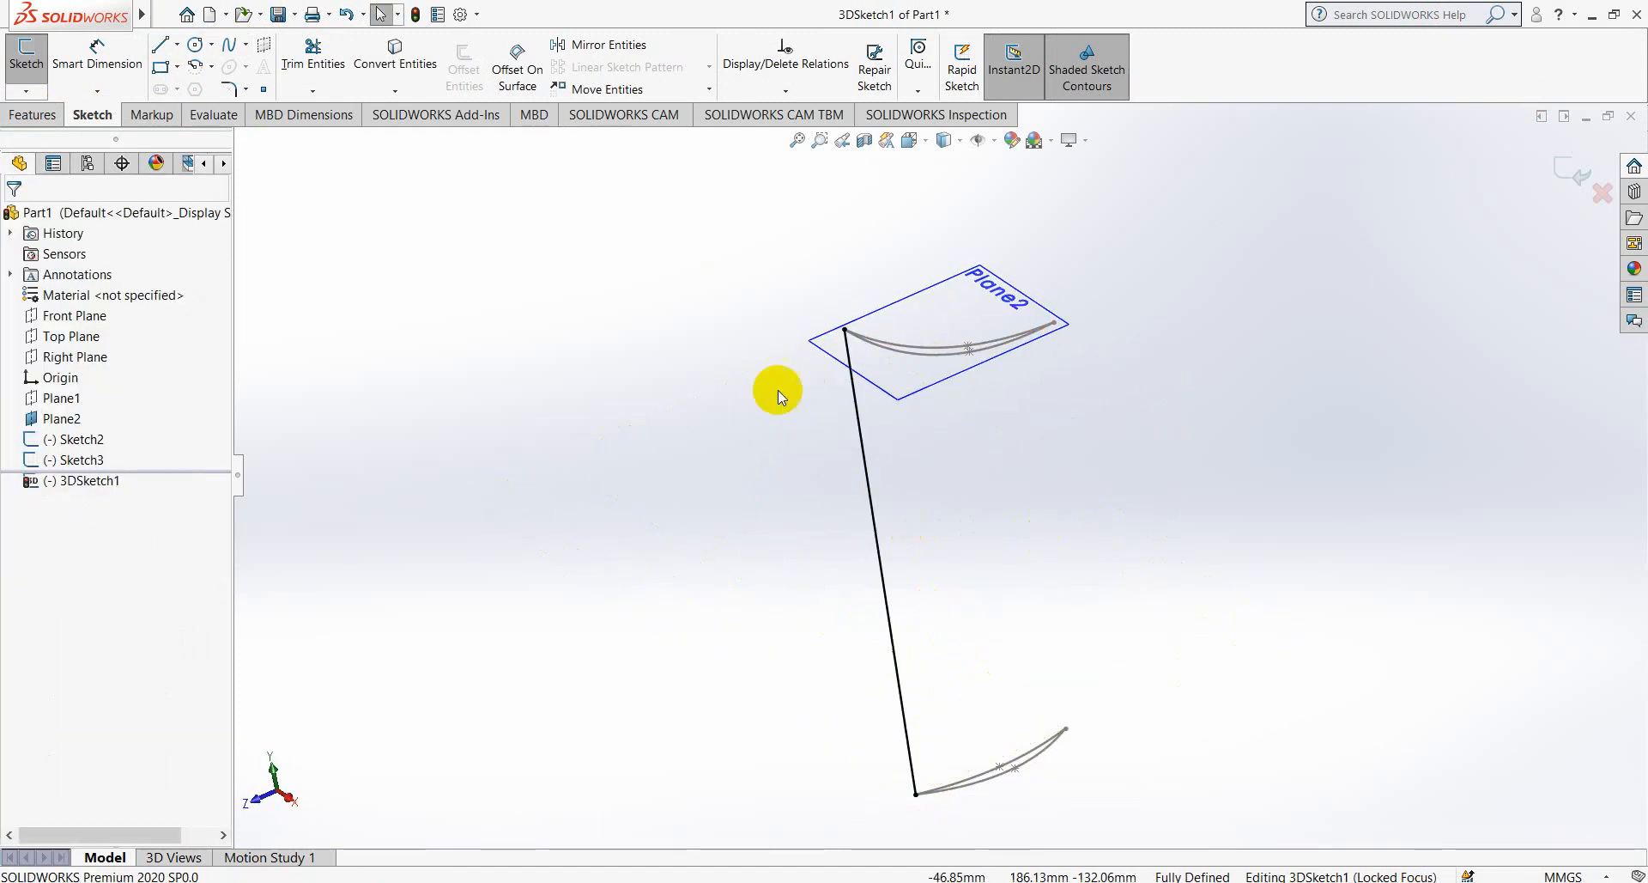
# - Draw a second two-point spline in the 3D sketch joining the upper endpoints of the two crescents
pyautogui.click(225, 47)
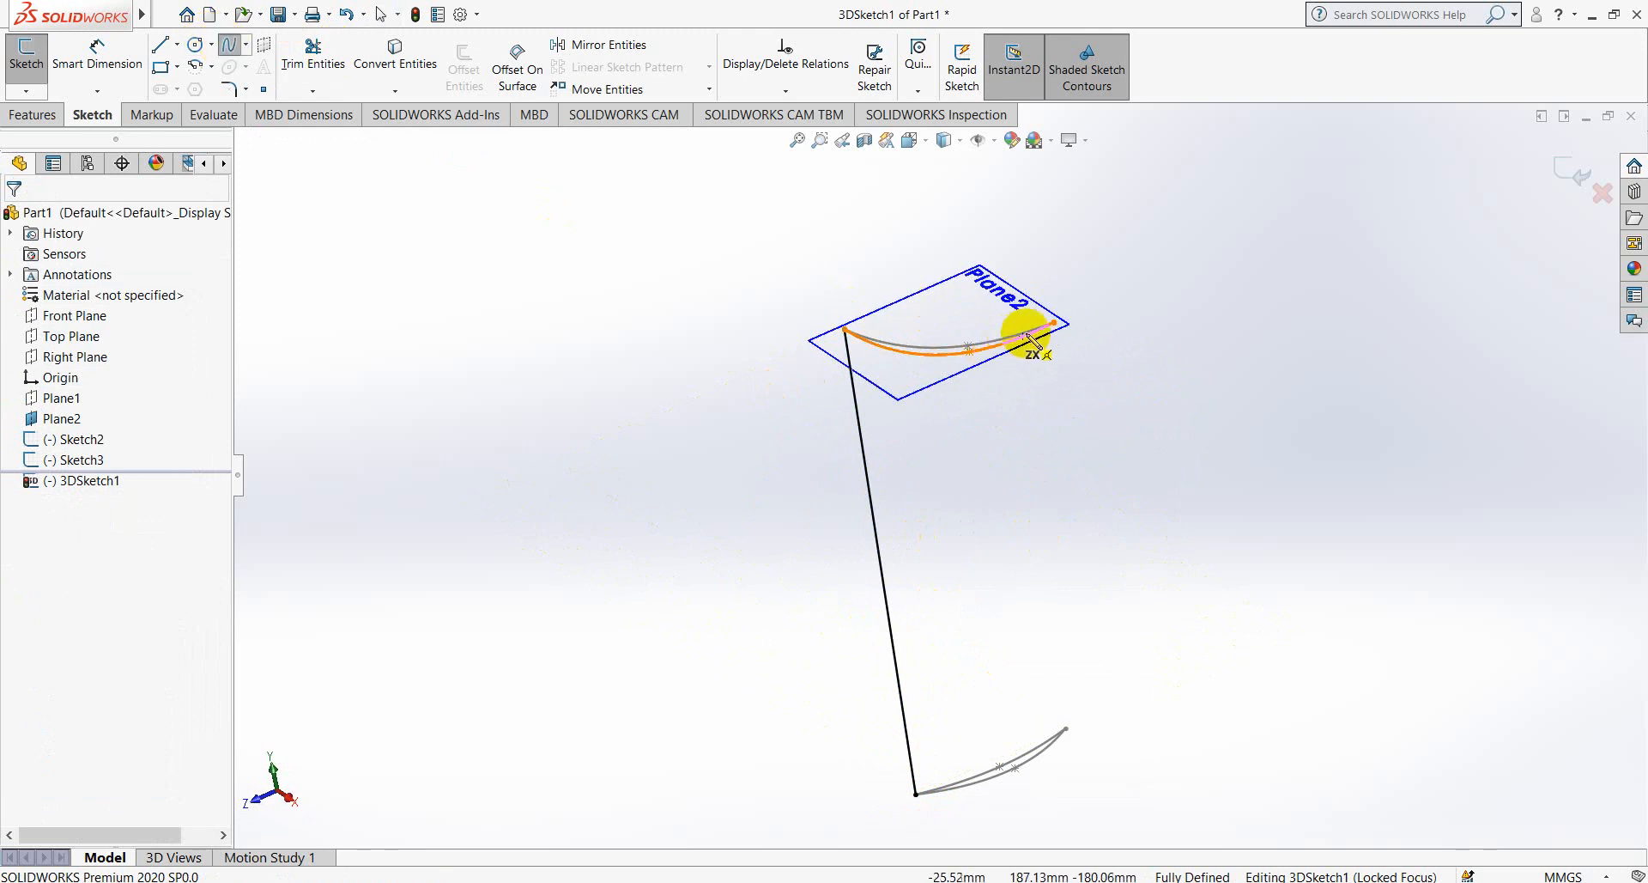
pyautogui.click(1054, 325)
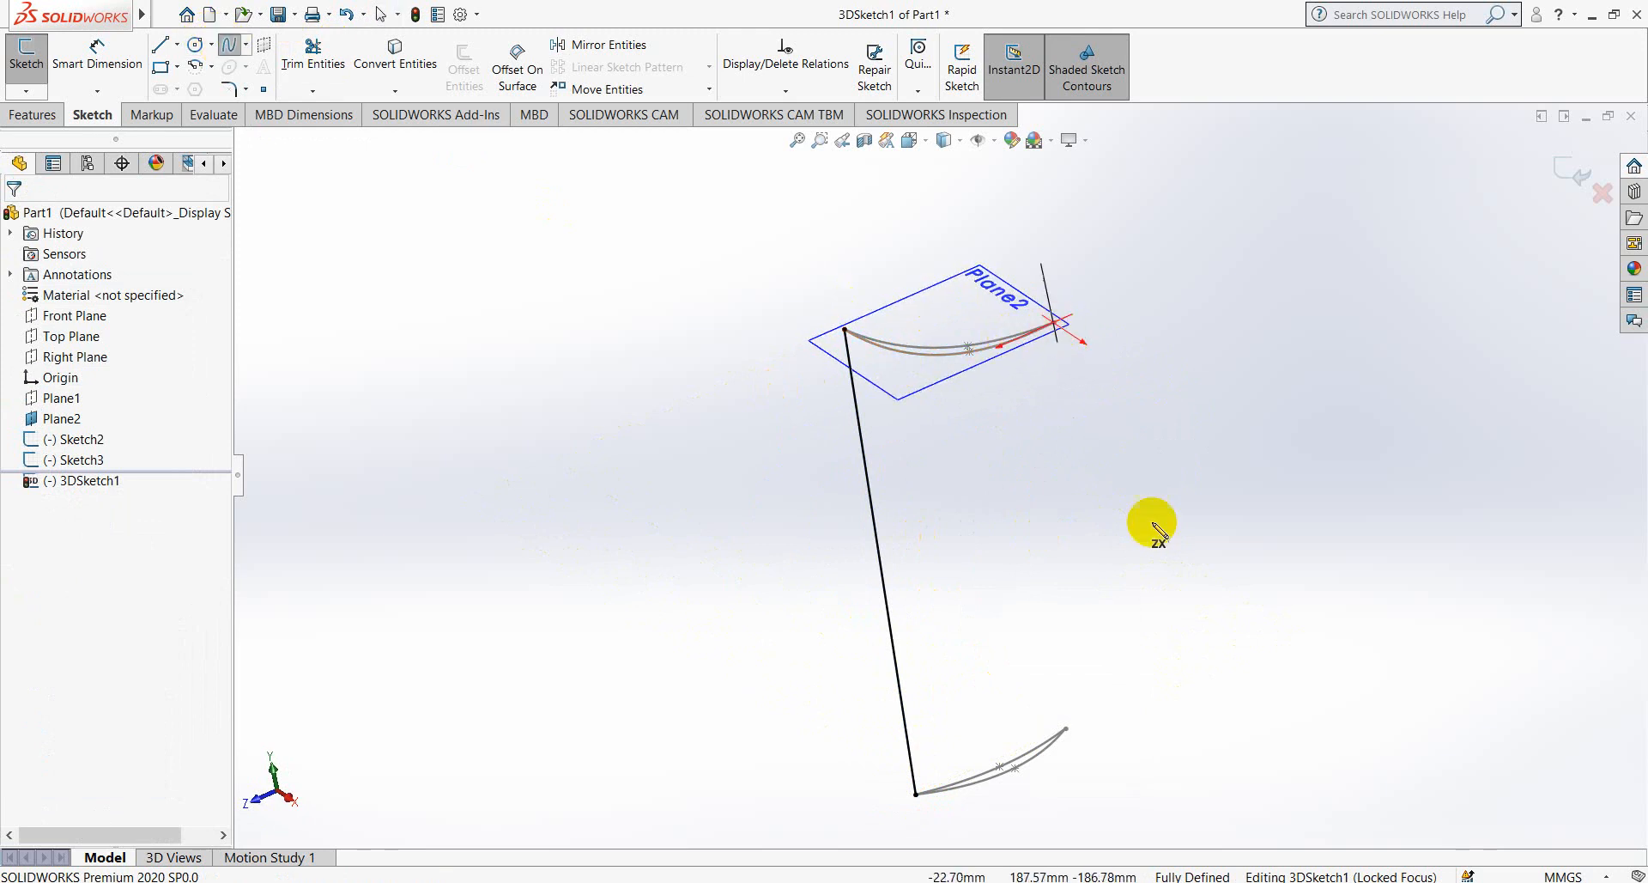
pyautogui.click(1067, 729)
pyautogui.rightClick(1087, 687)
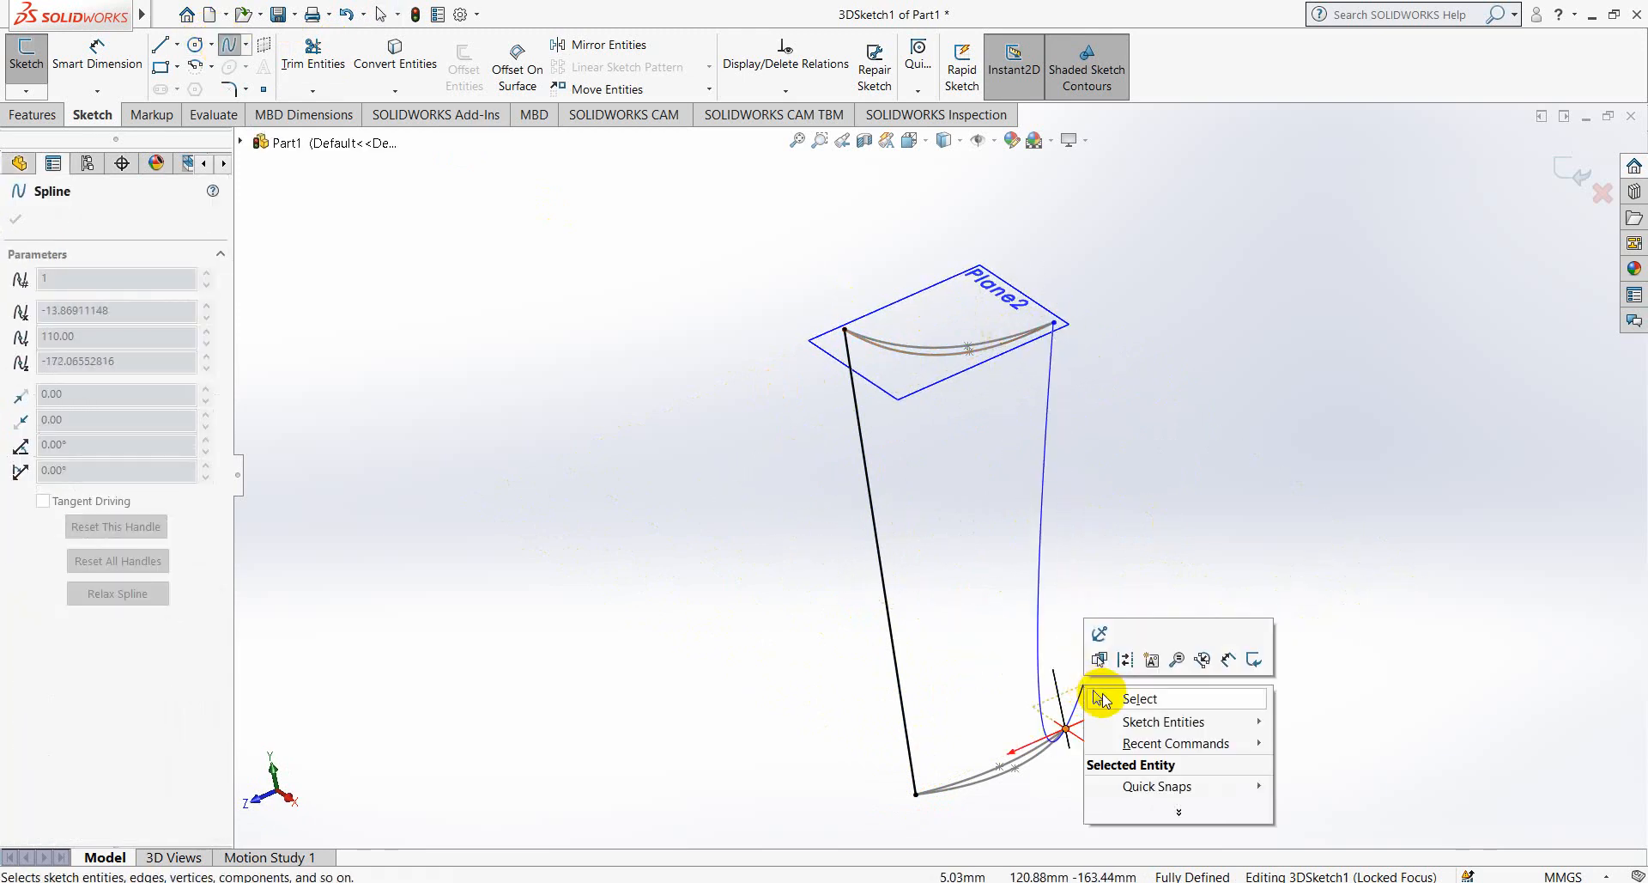
pyautogui.click(1105, 700)
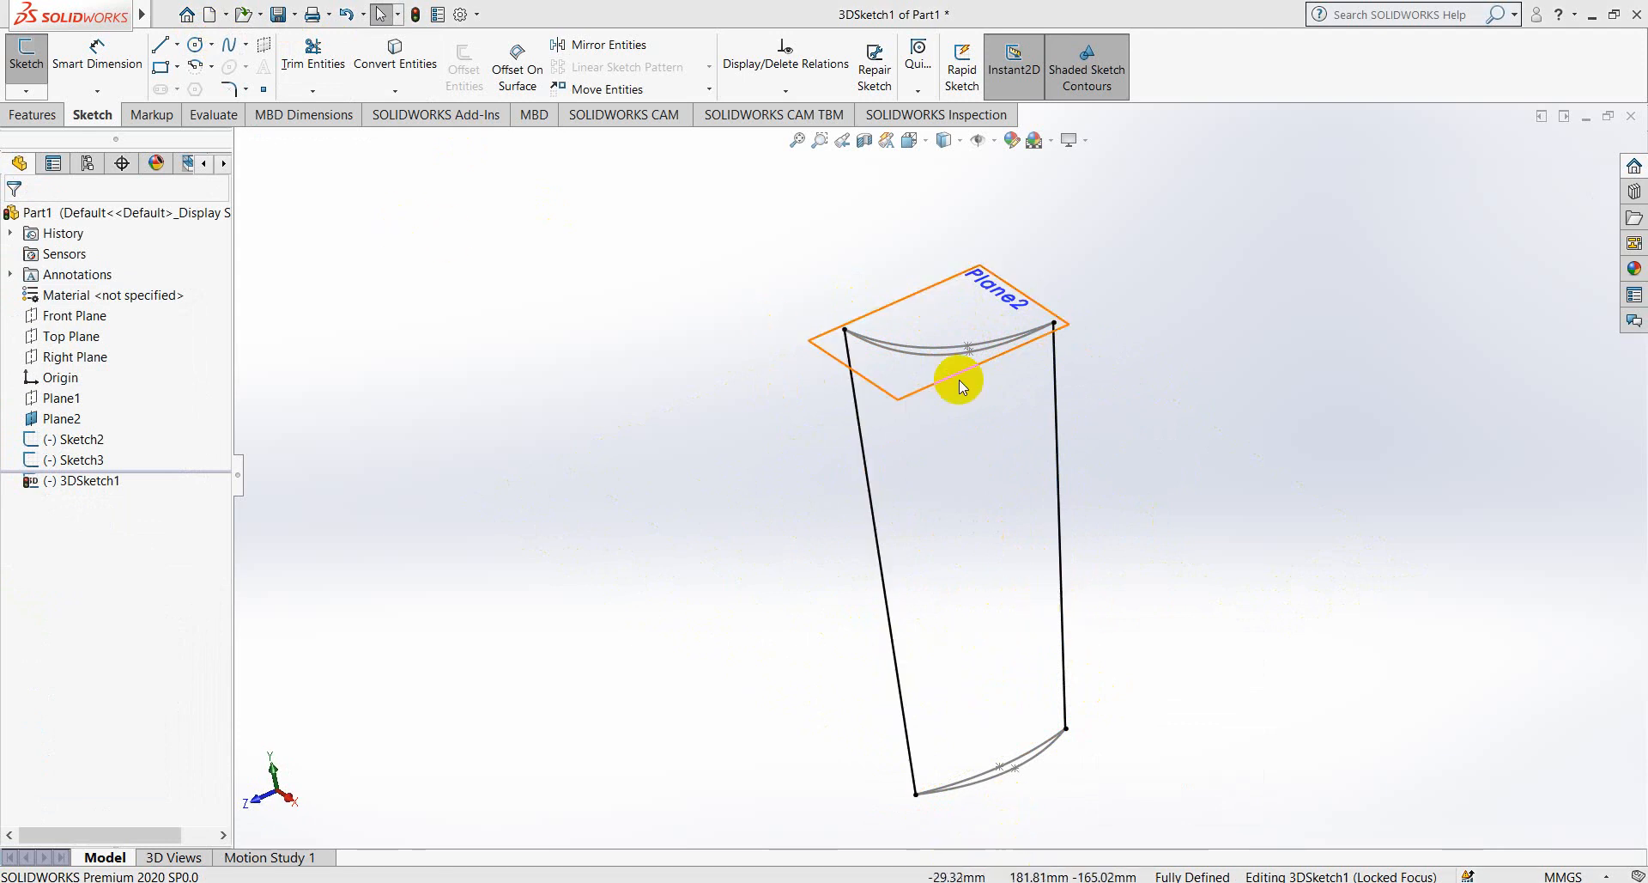
# - Bend the spline joining the crescents' upper endpoints into a gentle curve by adjusting the tangent handles at both of its ends
pyautogui.click(1057, 589)
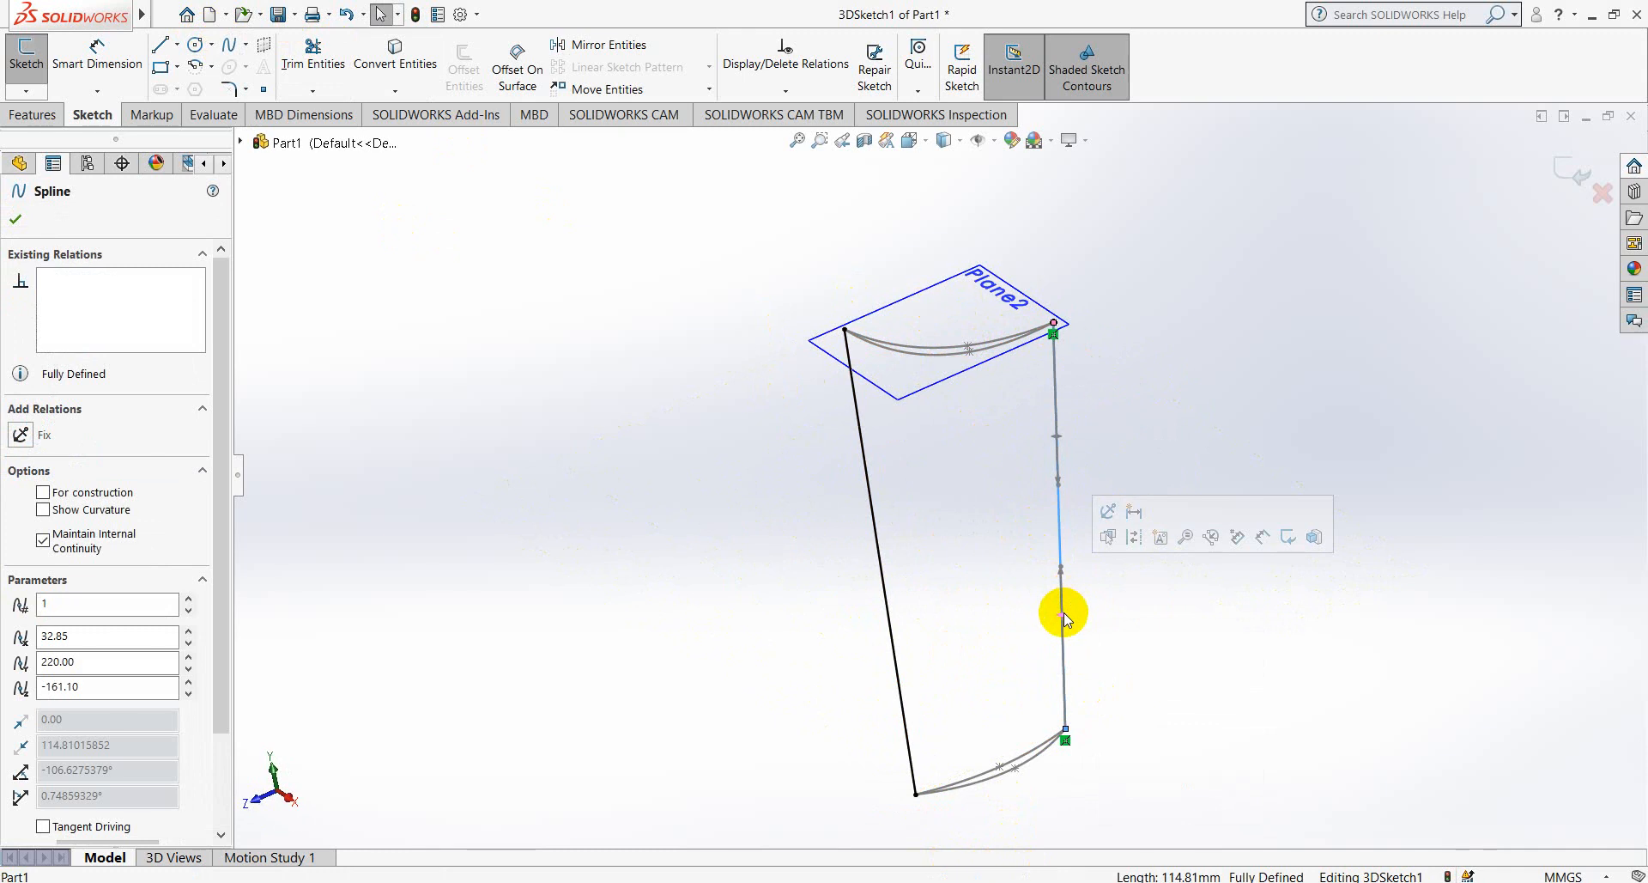
pyautogui.moveTo(1062, 616); pyautogui.dragTo(1031, 596)
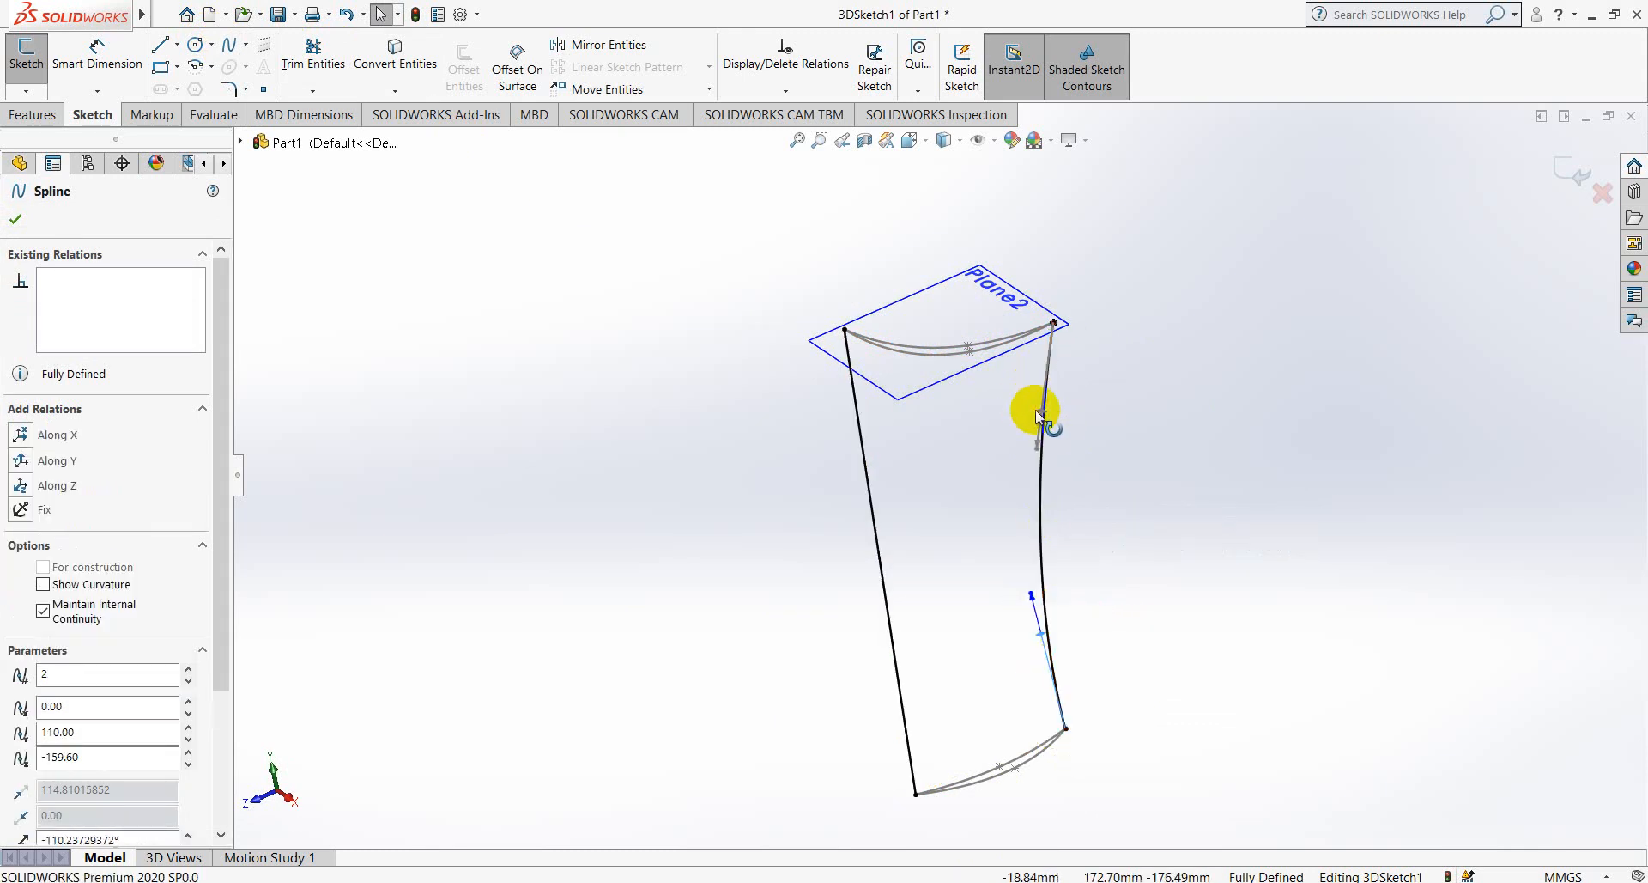
pyautogui.moveTo(1039, 413); pyautogui.dragTo(1061, 431)
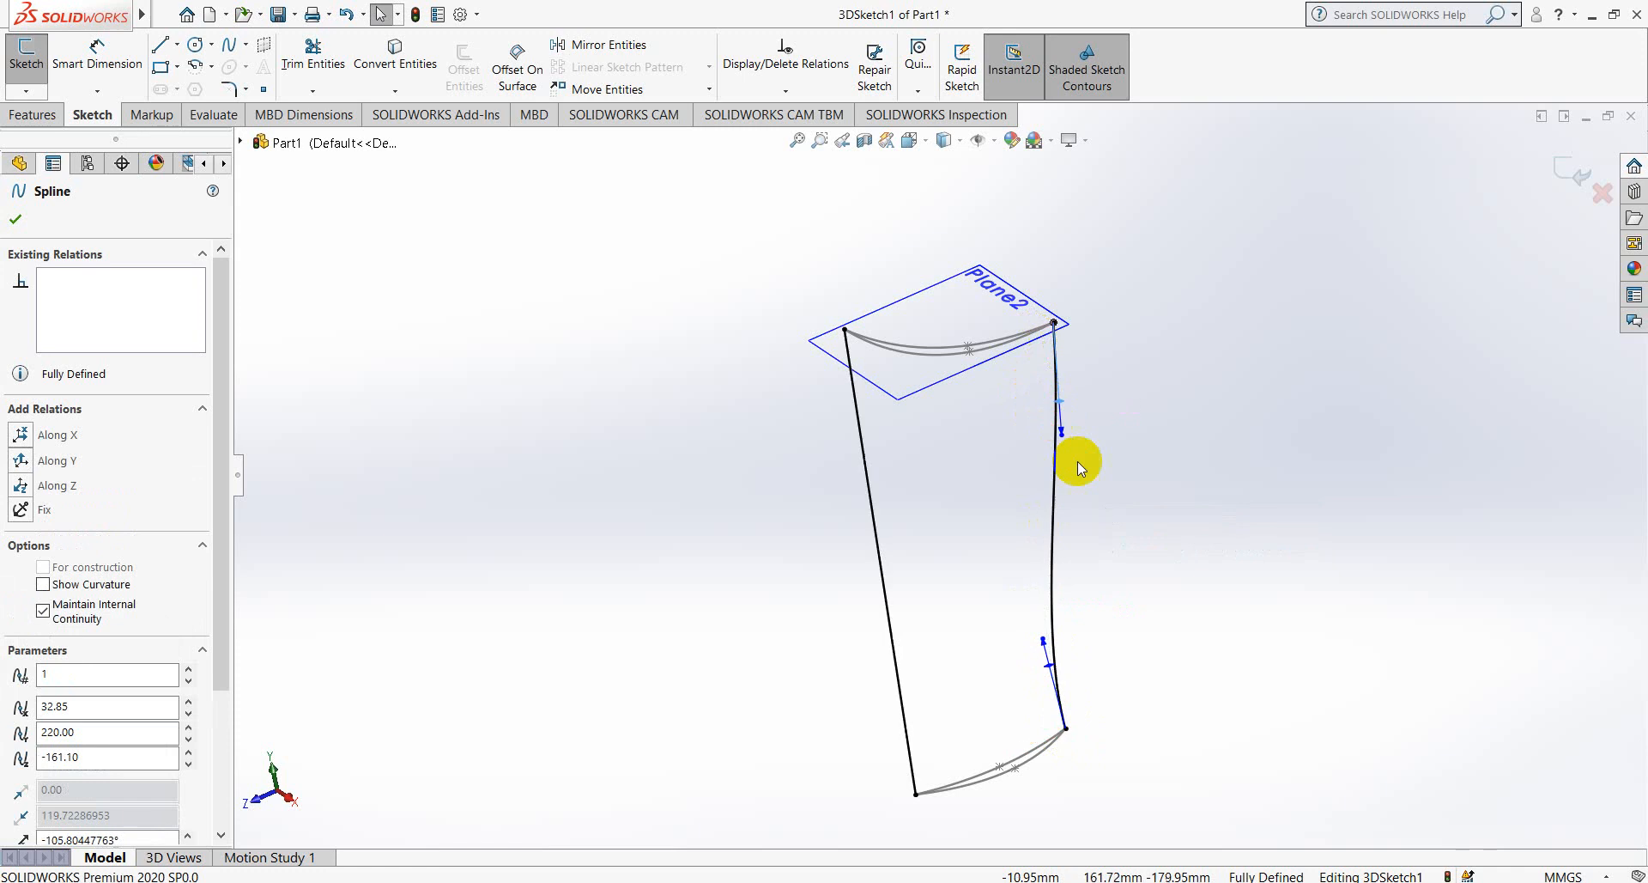
pyautogui.moveTo(1048, 664); pyautogui.dragTo(1034, 658)
# - Bend the spline joining the crescents' lower endpoints into a slight S-curve by adjusting the tangent handles at both of its ends
pyautogui.click(865, 481)
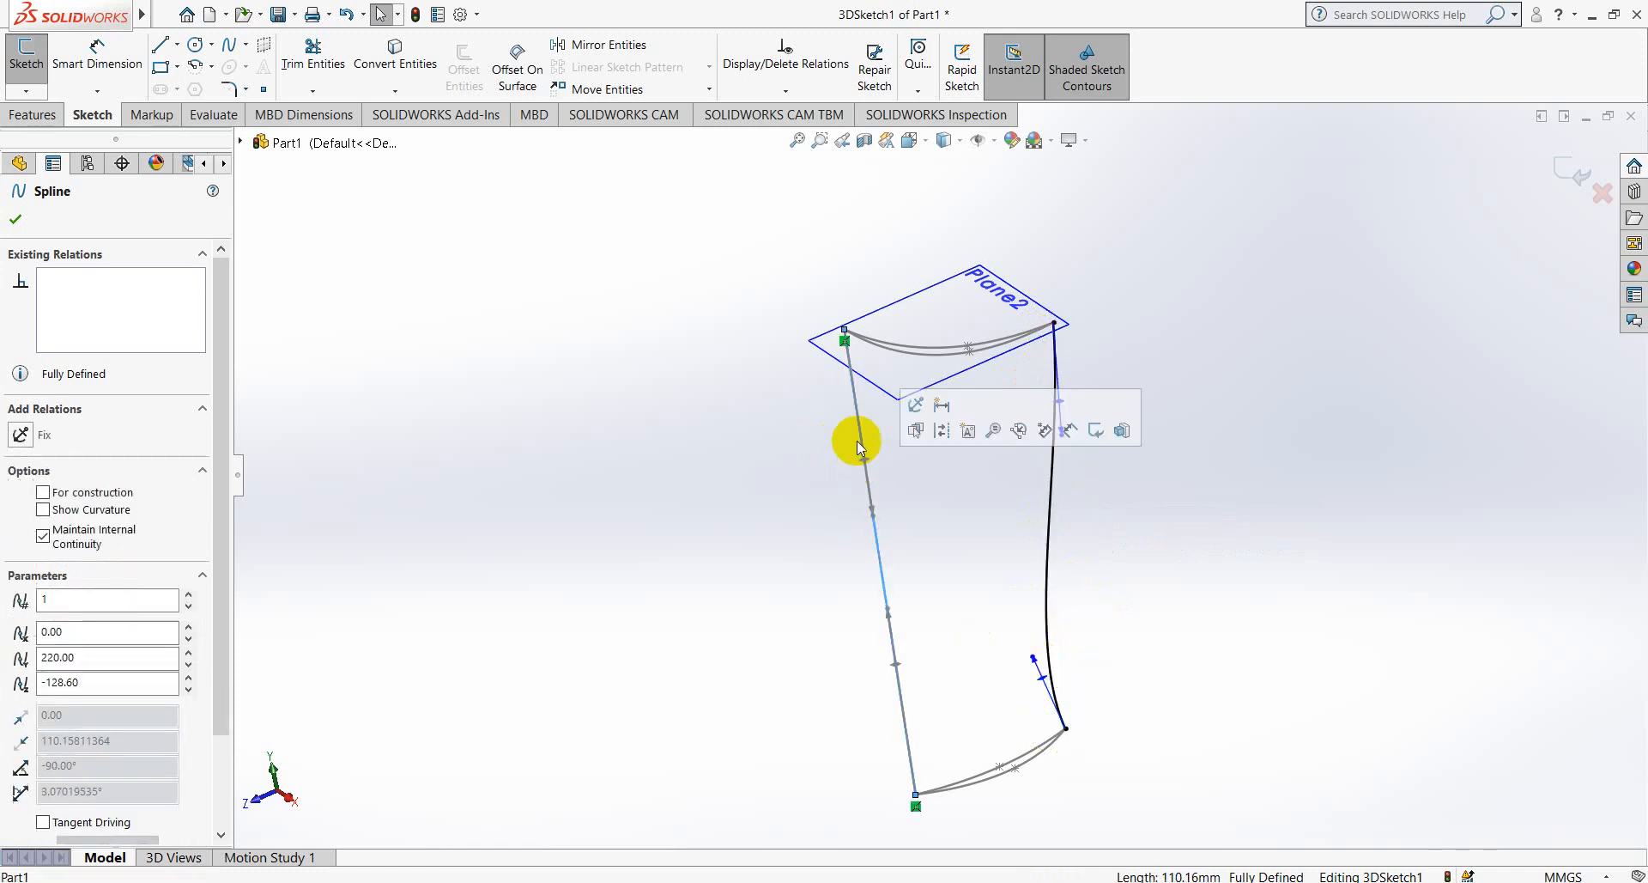
pyautogui.moveTo(865, 460); pyautogui.dragTo(838, 449)
pyautogui.click(1598, 768)
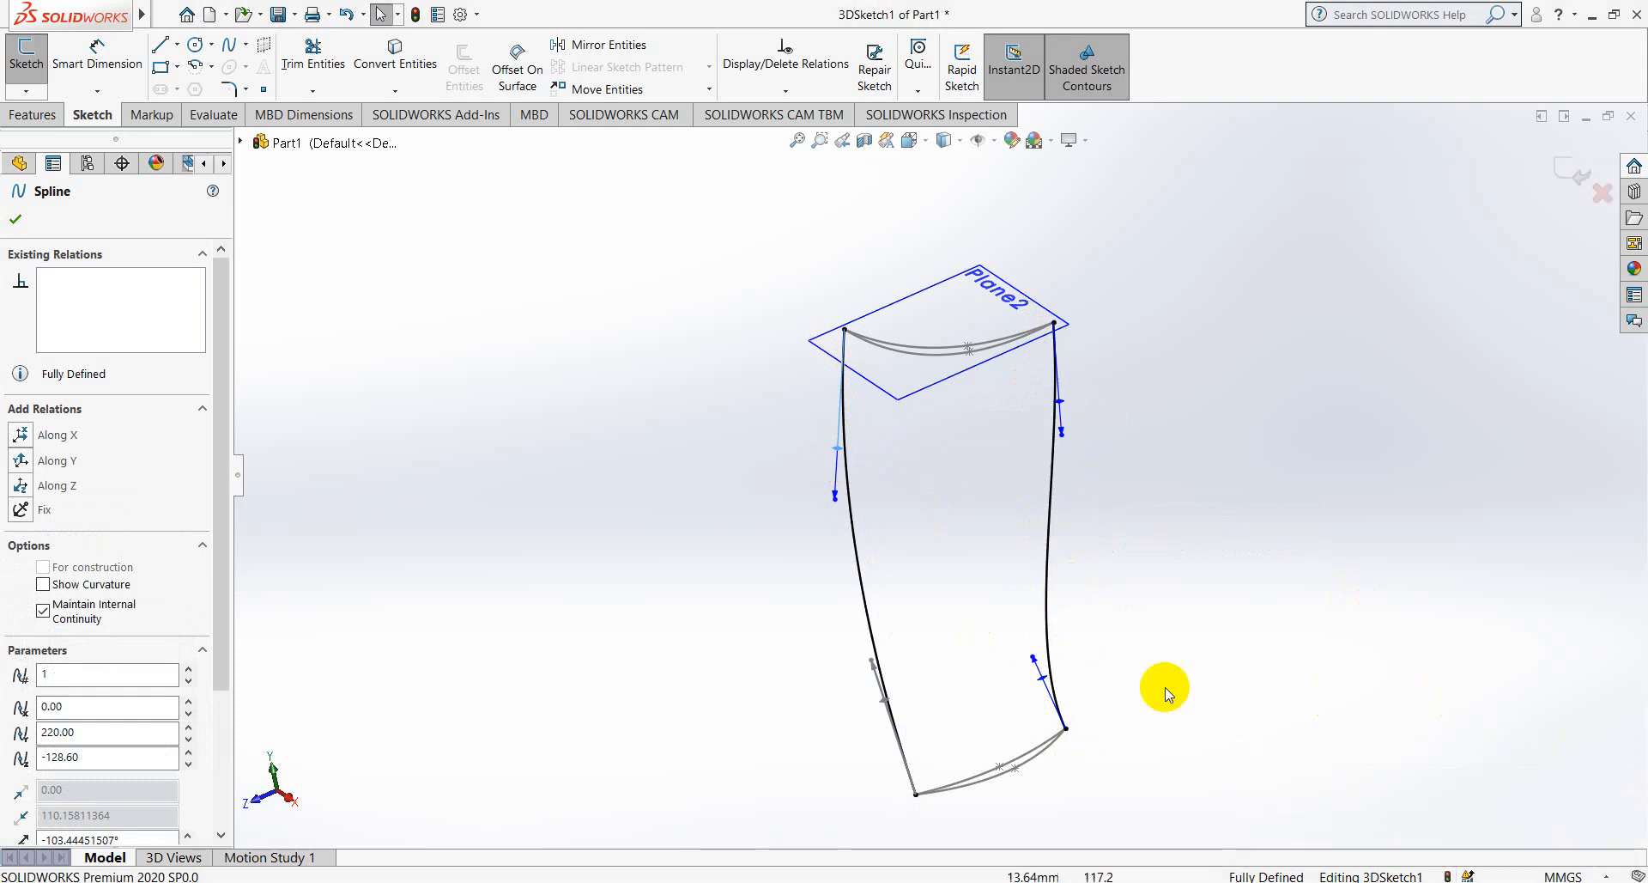
pyautogui.moveTo(886, 702); pyautogui.dragTo(912, 681)
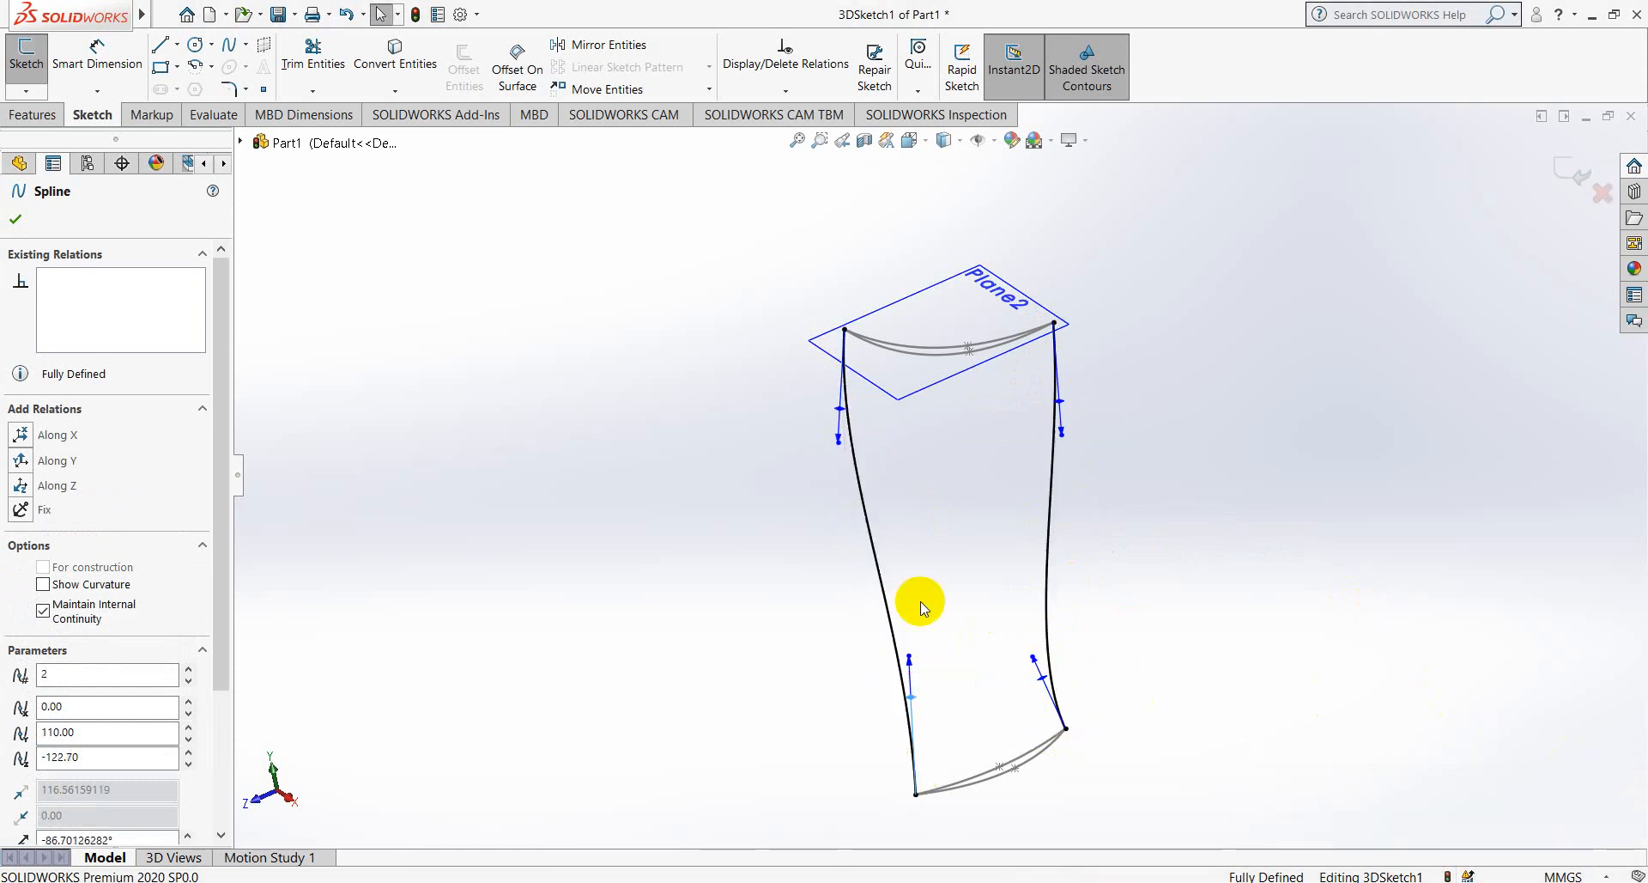
pyautogui.moveTo(840, 409); pyautogui.dragTo(834, 411)
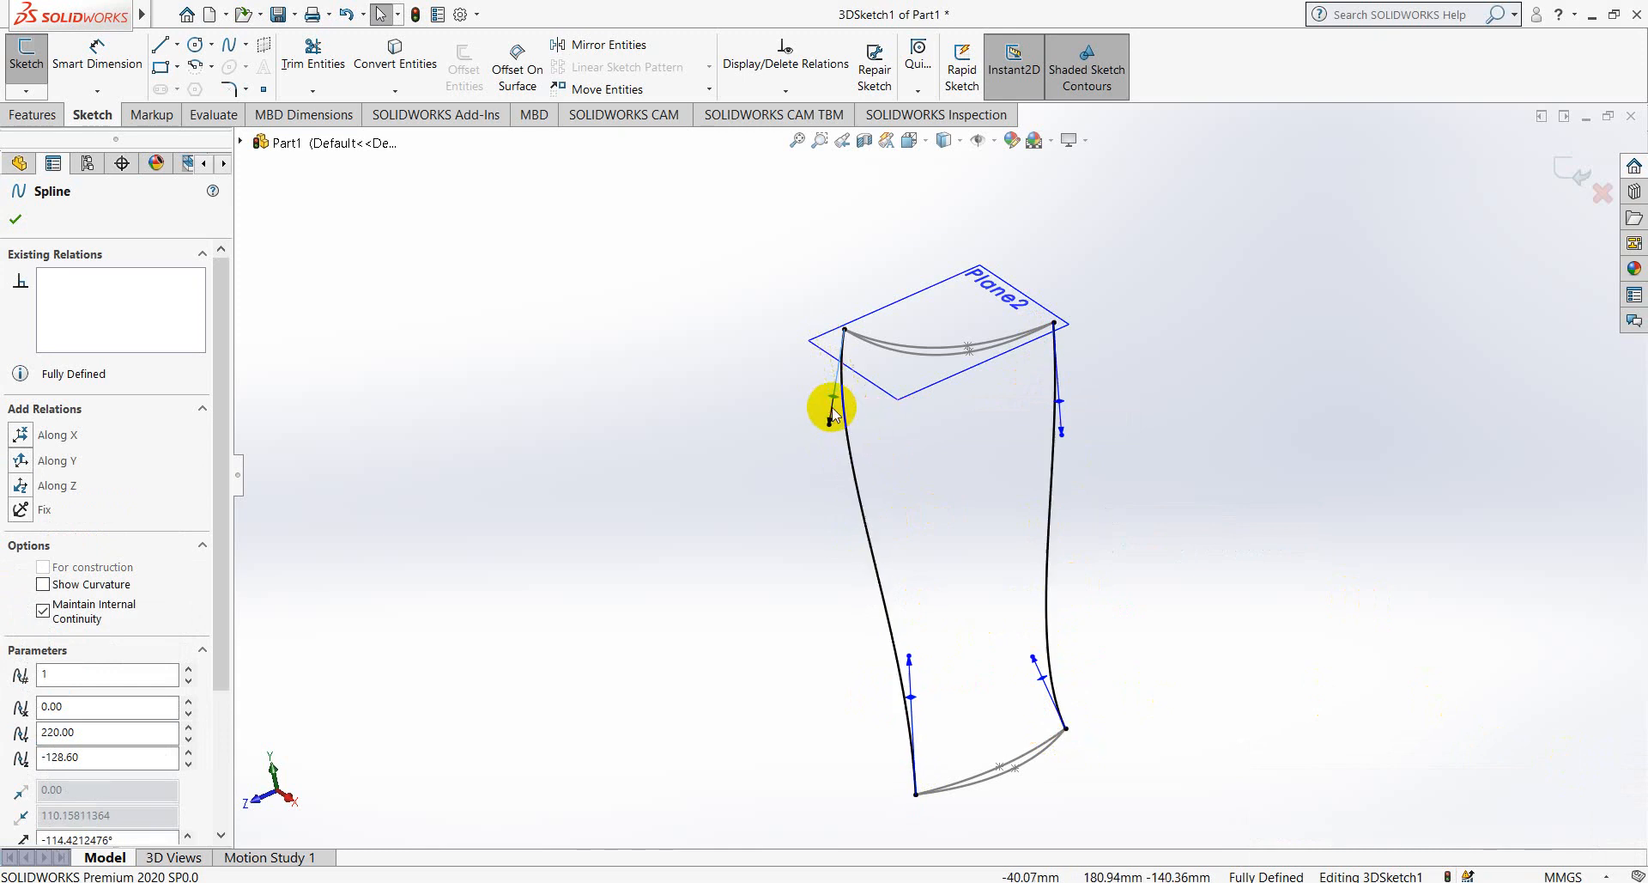
# - Start a Lofted Boss/Base using the Plane2 crescent sketch and the lower crescent sketch as its profiles
pyautogui.moveTo(891, 501)
pyautogui.mouseDown(button='middle')
pyautogui.moveTo(1082, 427)
pyautogui.moveTo(1188, 544)
pyautogui.moveTo(975, 478)
pyautogui.moveTo(956, 605)
pyautogui.moveTo(942, 562)
pyautogui.moveTo(1045, 765)
pyautogui.mouseUp(button='middle')
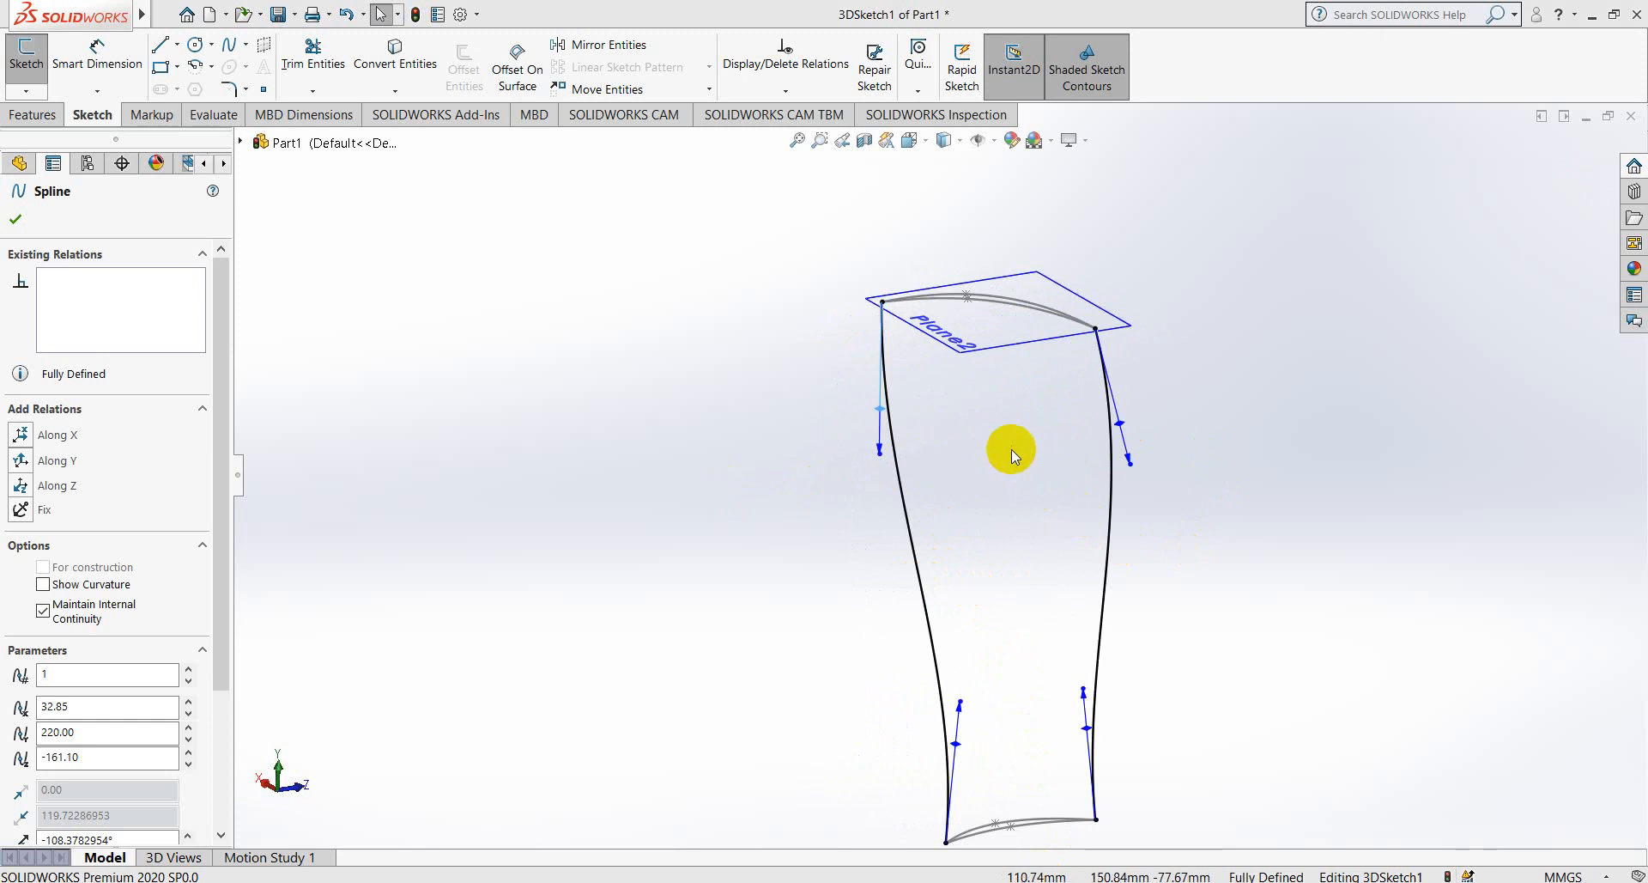
pyautogui.moveTo(1008, 449)
pyautogui.mouseDown(button='middle')
pyautogui.moveTo(883, 415)
pyautogui.moveTo(925, 464)
pyautogui.mouseUp(button='middle')
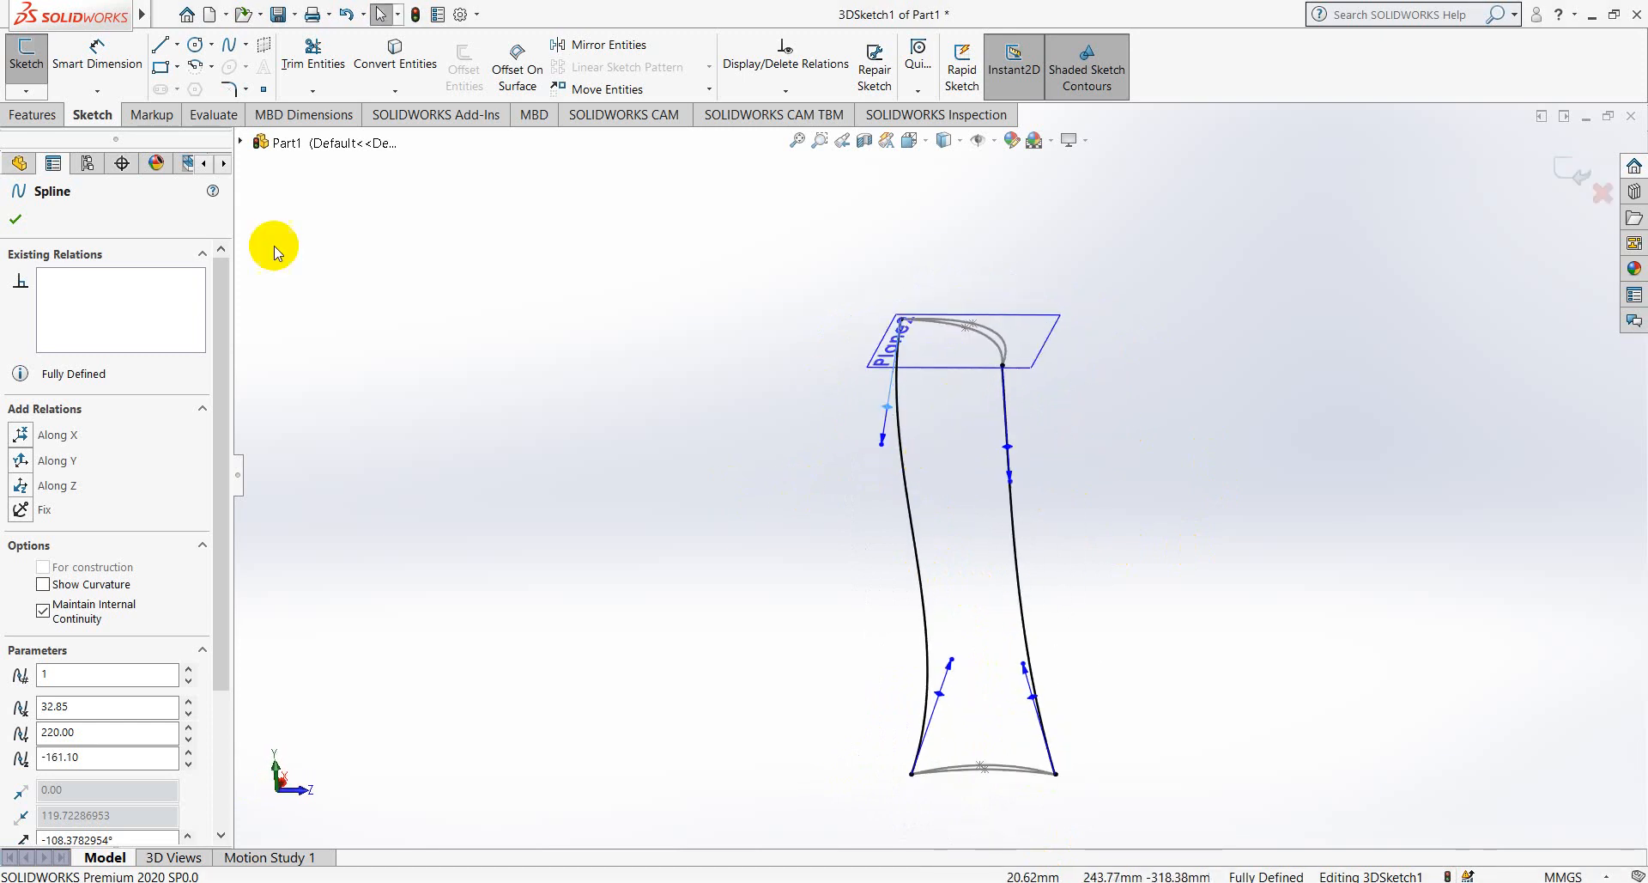
pyautogui.click(35, 115)
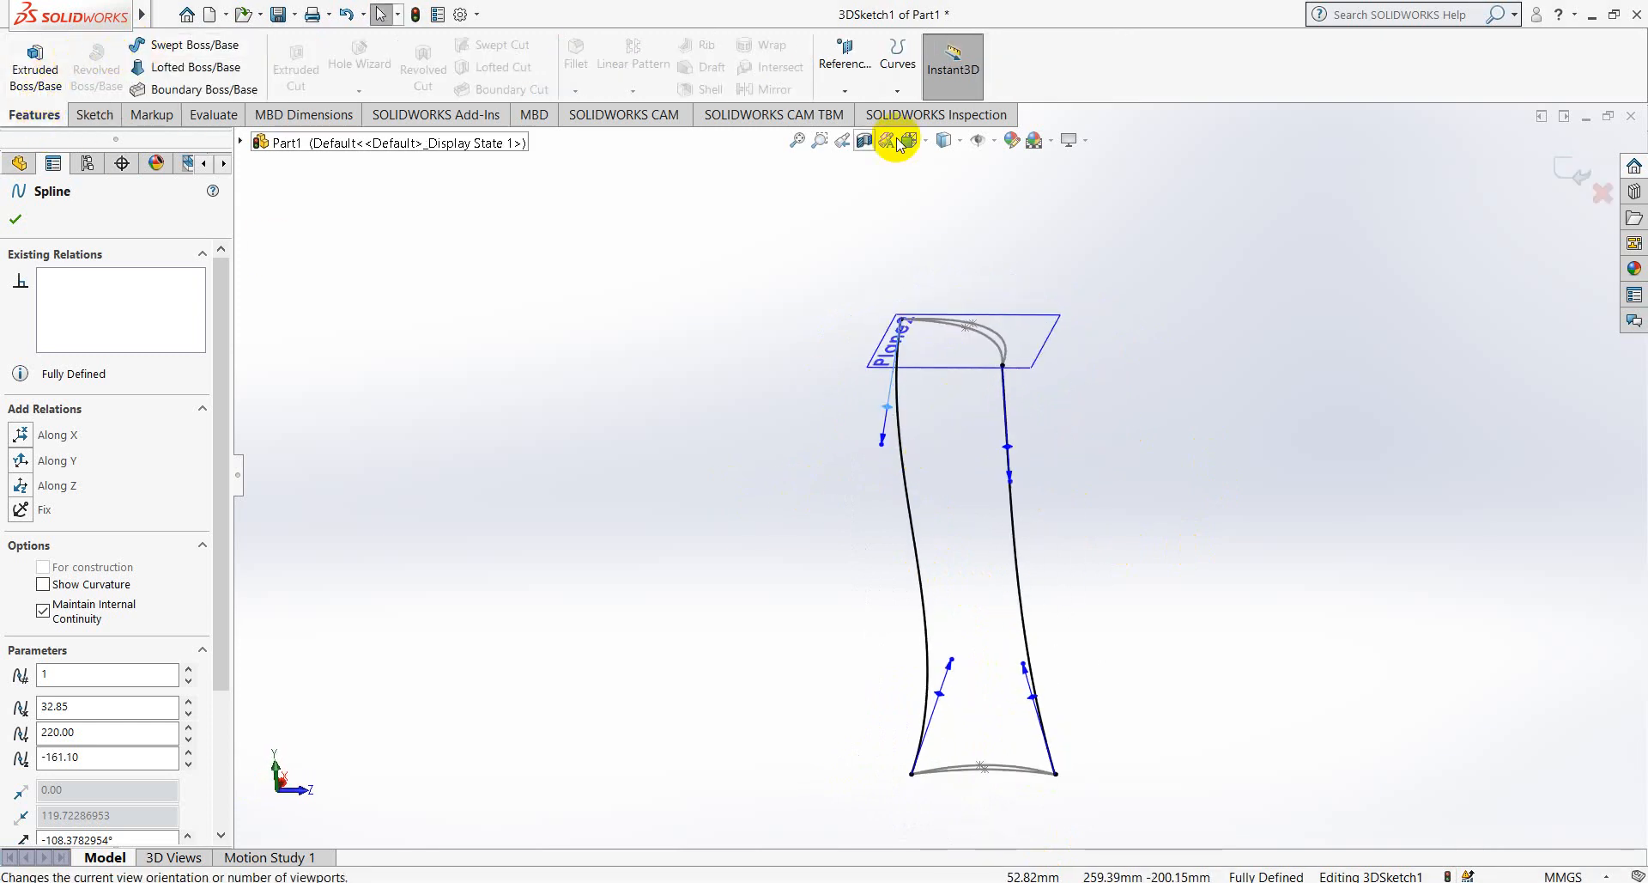
pyautogui.click(240, 74)
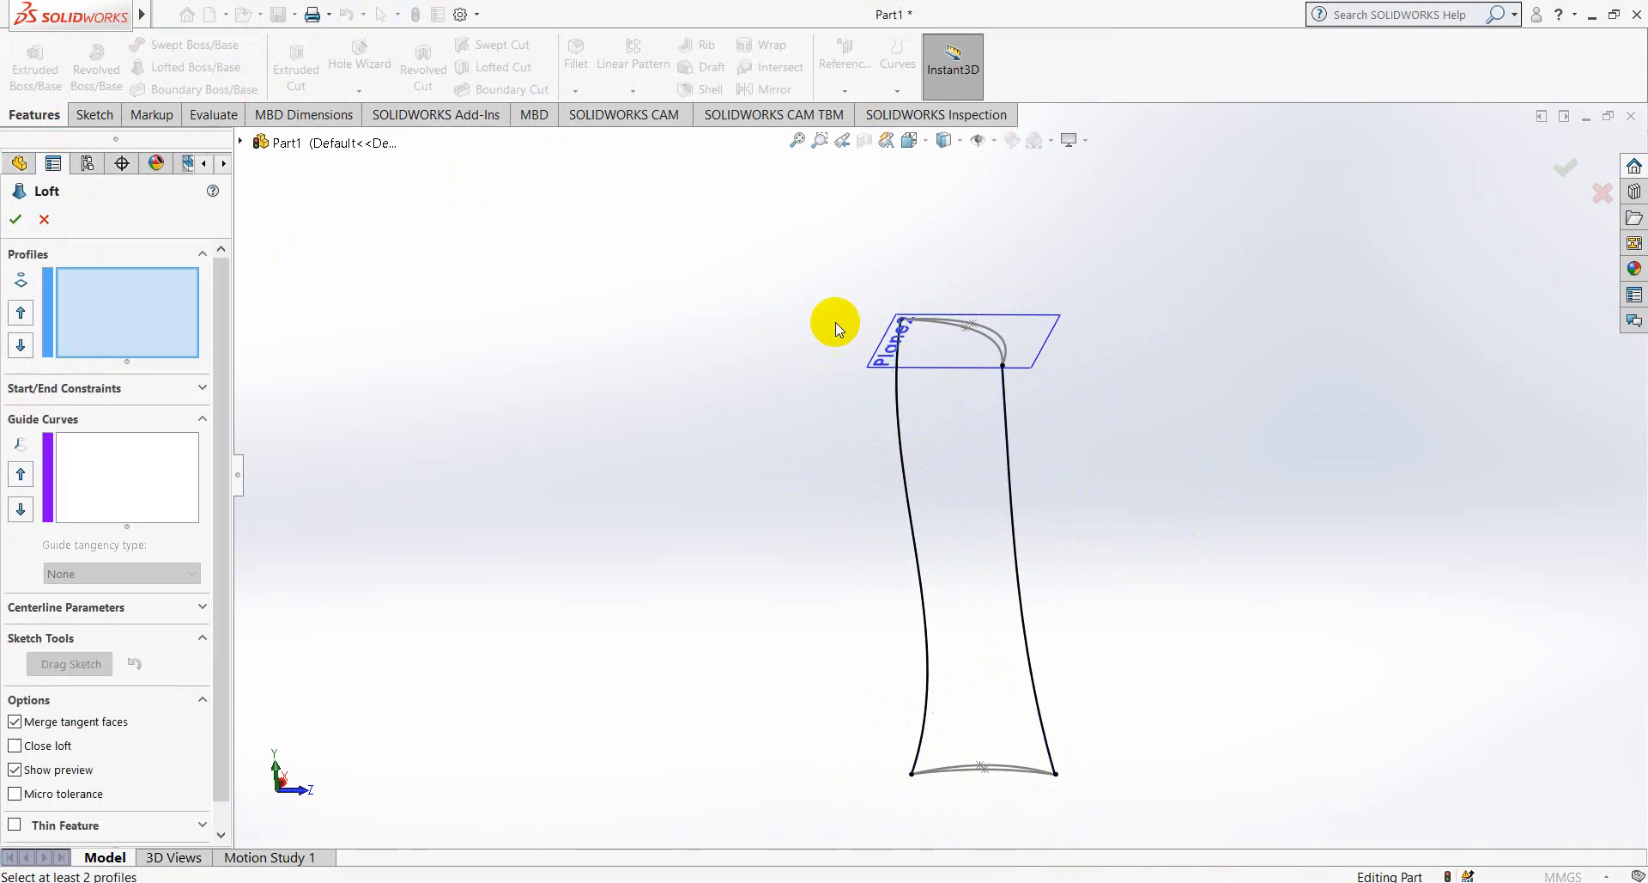
pyautogui.scroll(-4, 1049, 328)
pyautogui.moveTo(717, 519)
pyautogui.mouseDown(button='middle')
pyautogui.moveTo(714, 467)
pyautogui.moveTo(735, 472)
pyautogui.moveTo(725, 500)
pyautogui.mouseUp(button='middle')
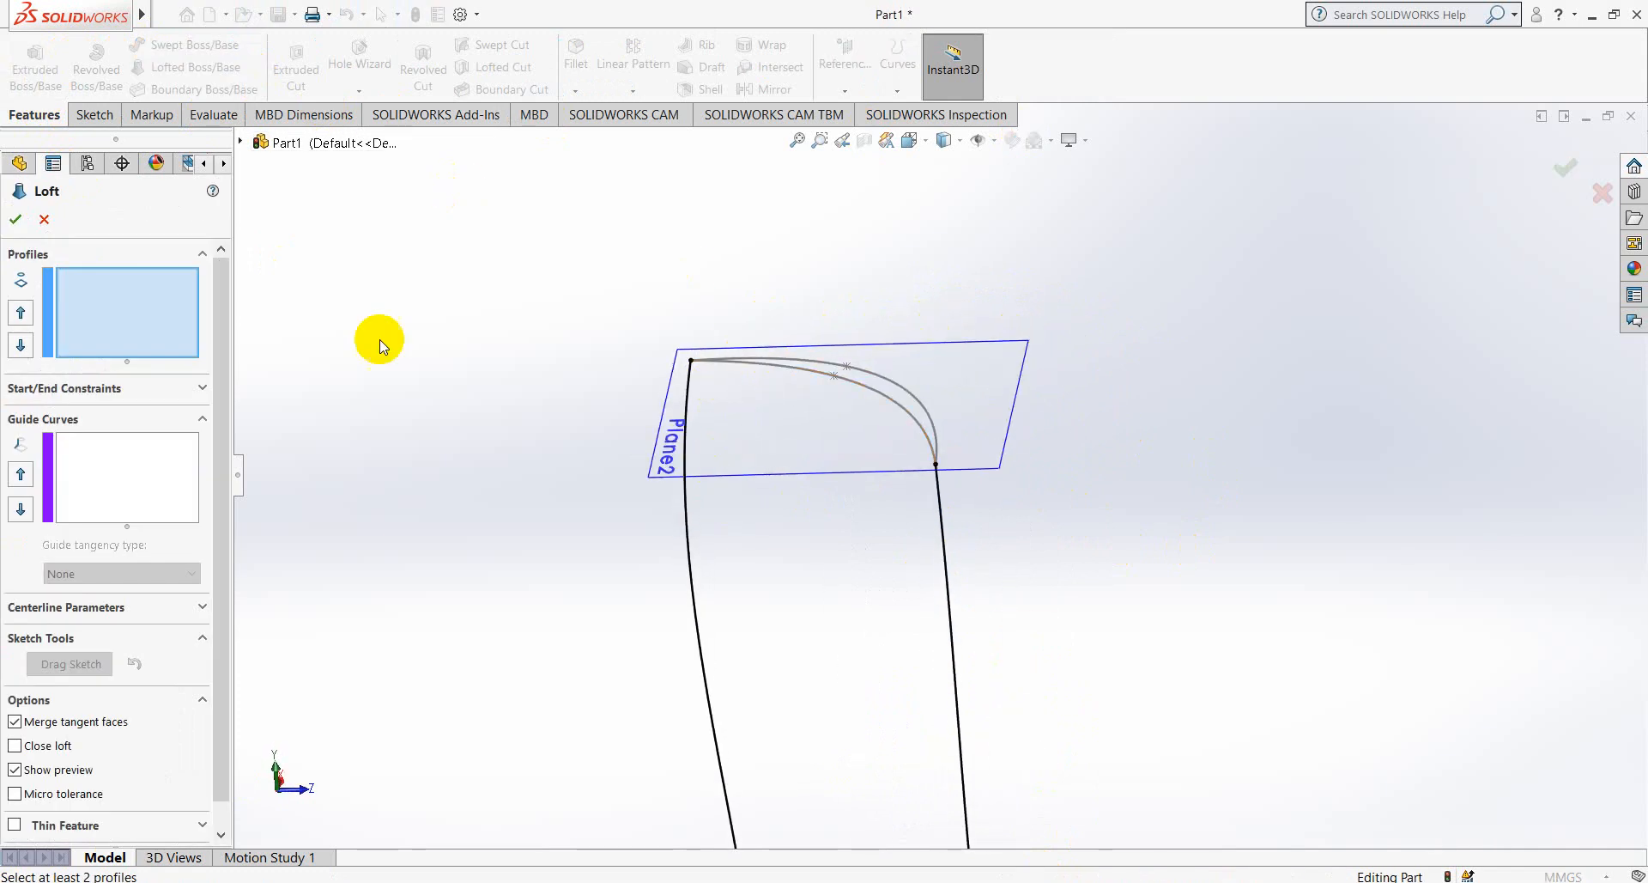
pyautogui.click(811, 357)
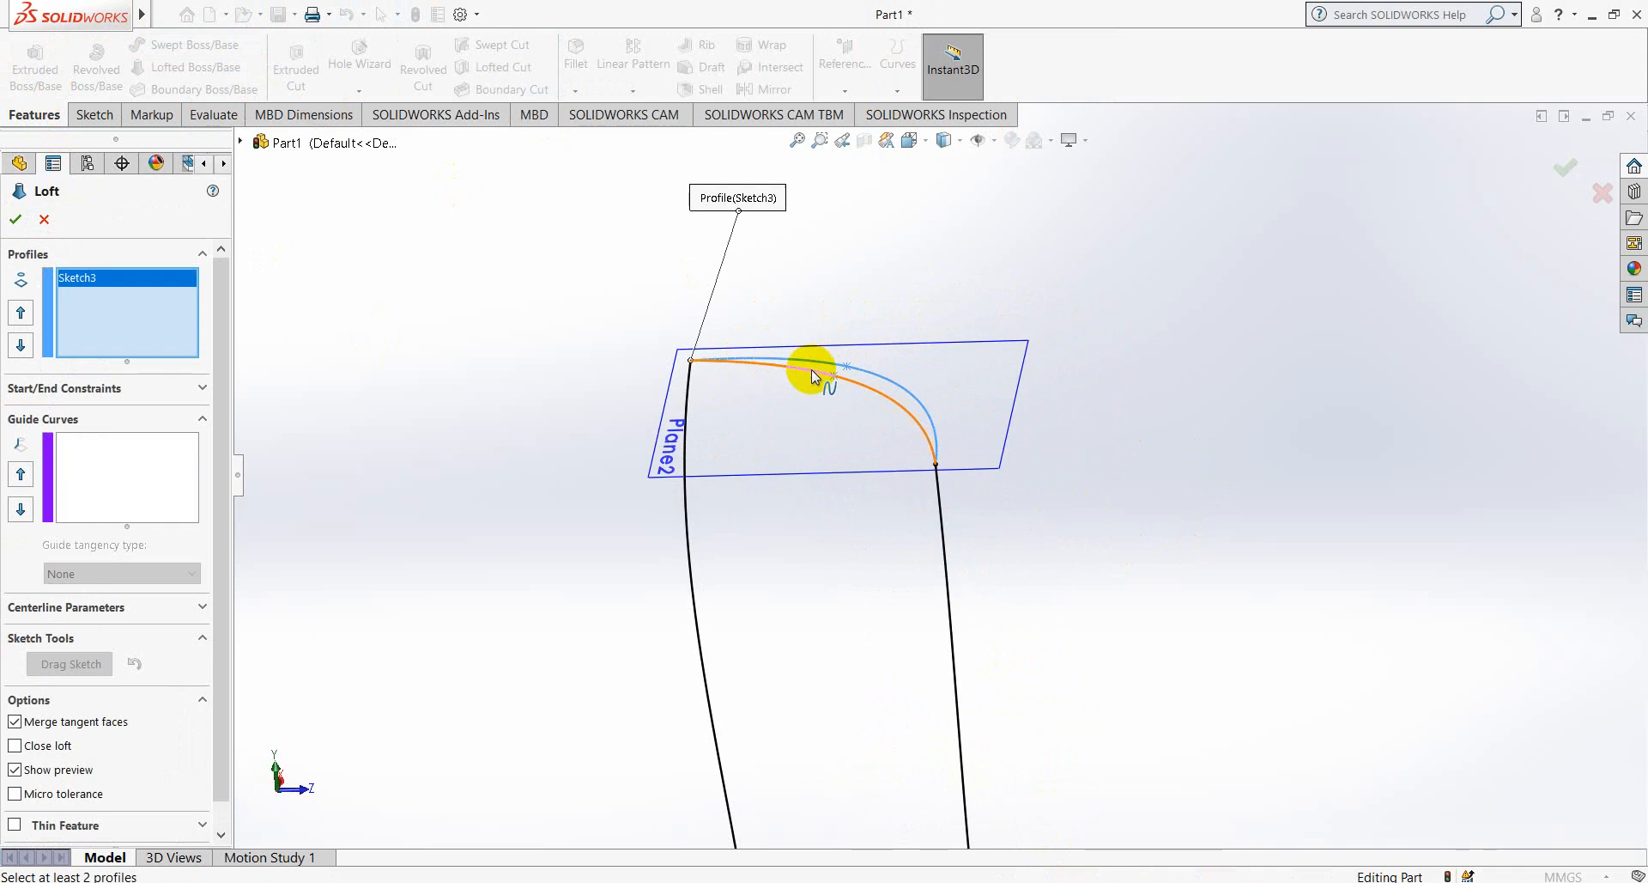
pyautogui.scroll(5, 811, 405)
pyautogui.scroll(-4, 931, 618)
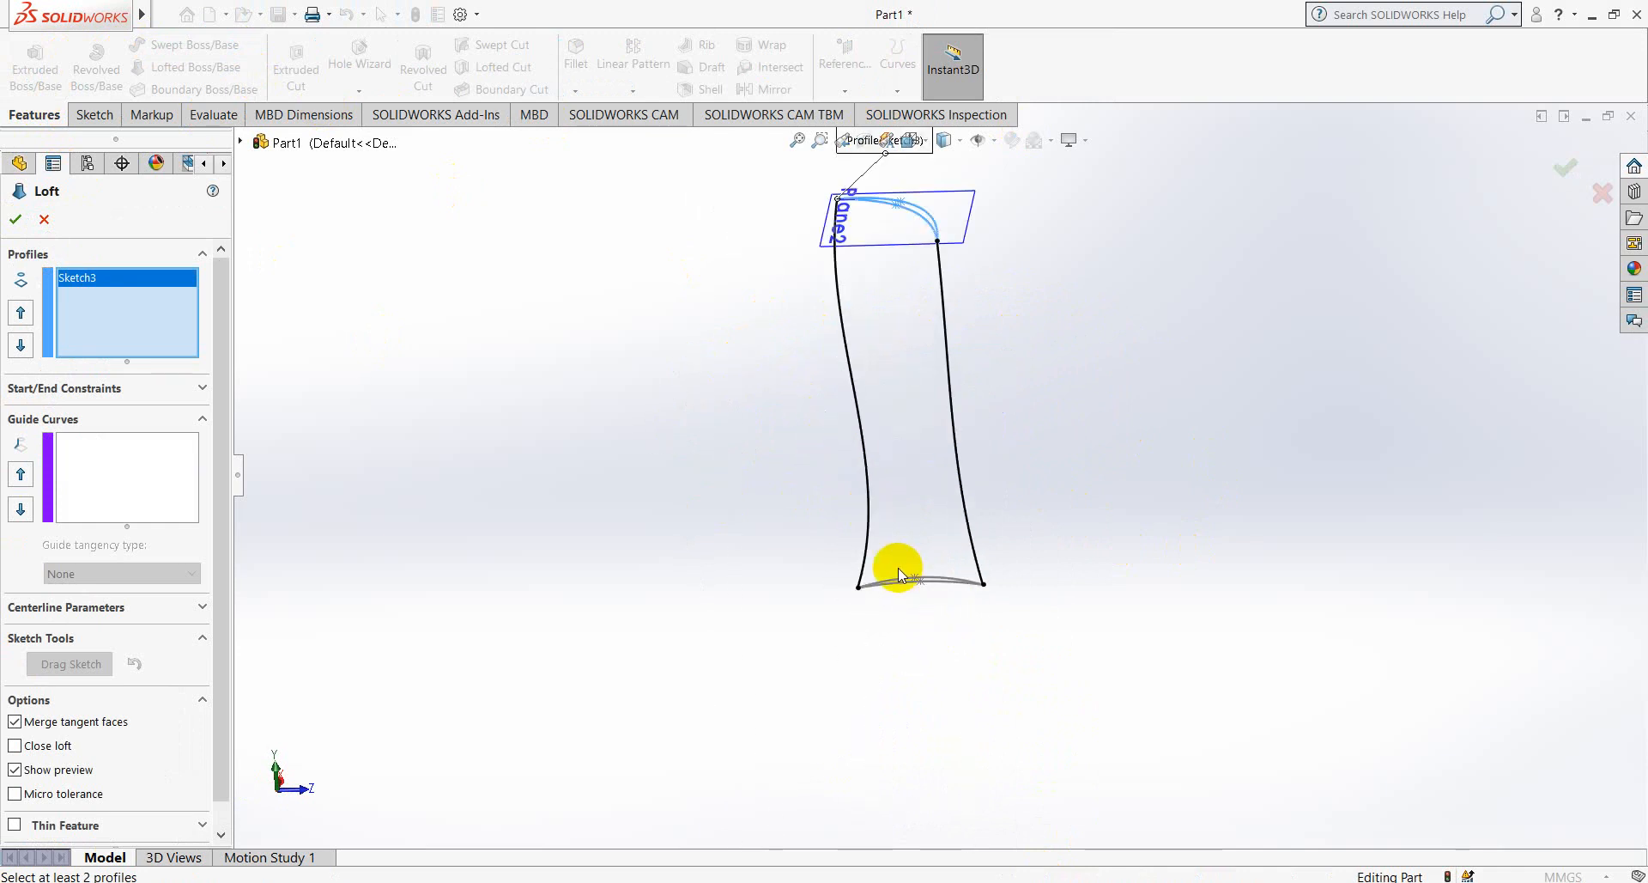
pyautogui.click(898, 575)
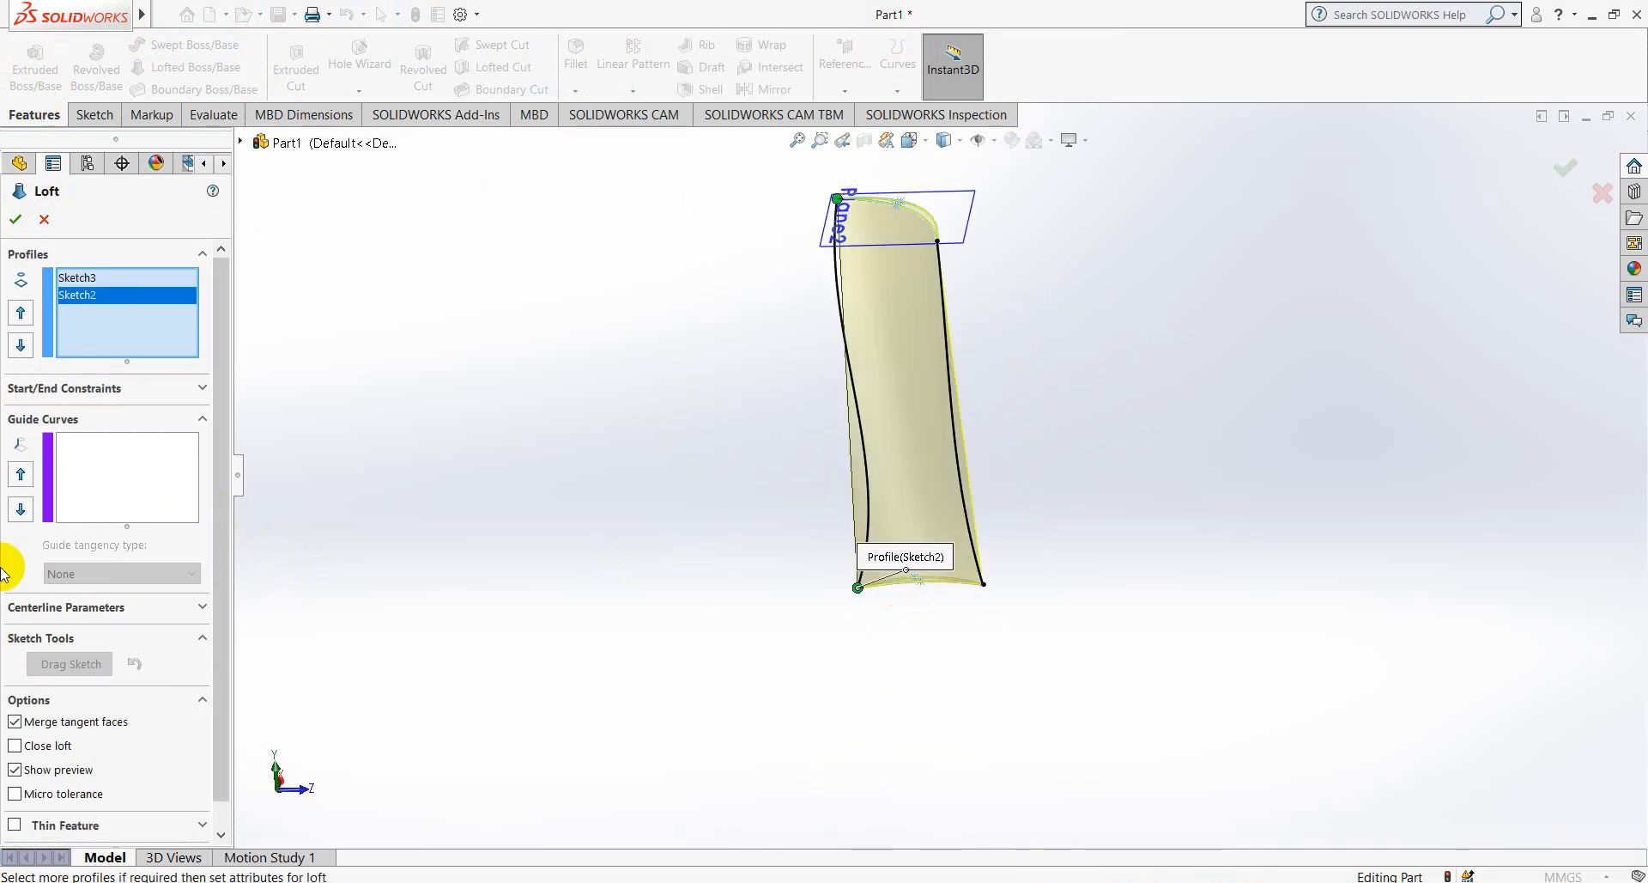
pyautogui.click(100, 485)
pyautogui.moveTo(928, 335); pyautogui.dragTo(1023, 364, button='middle')
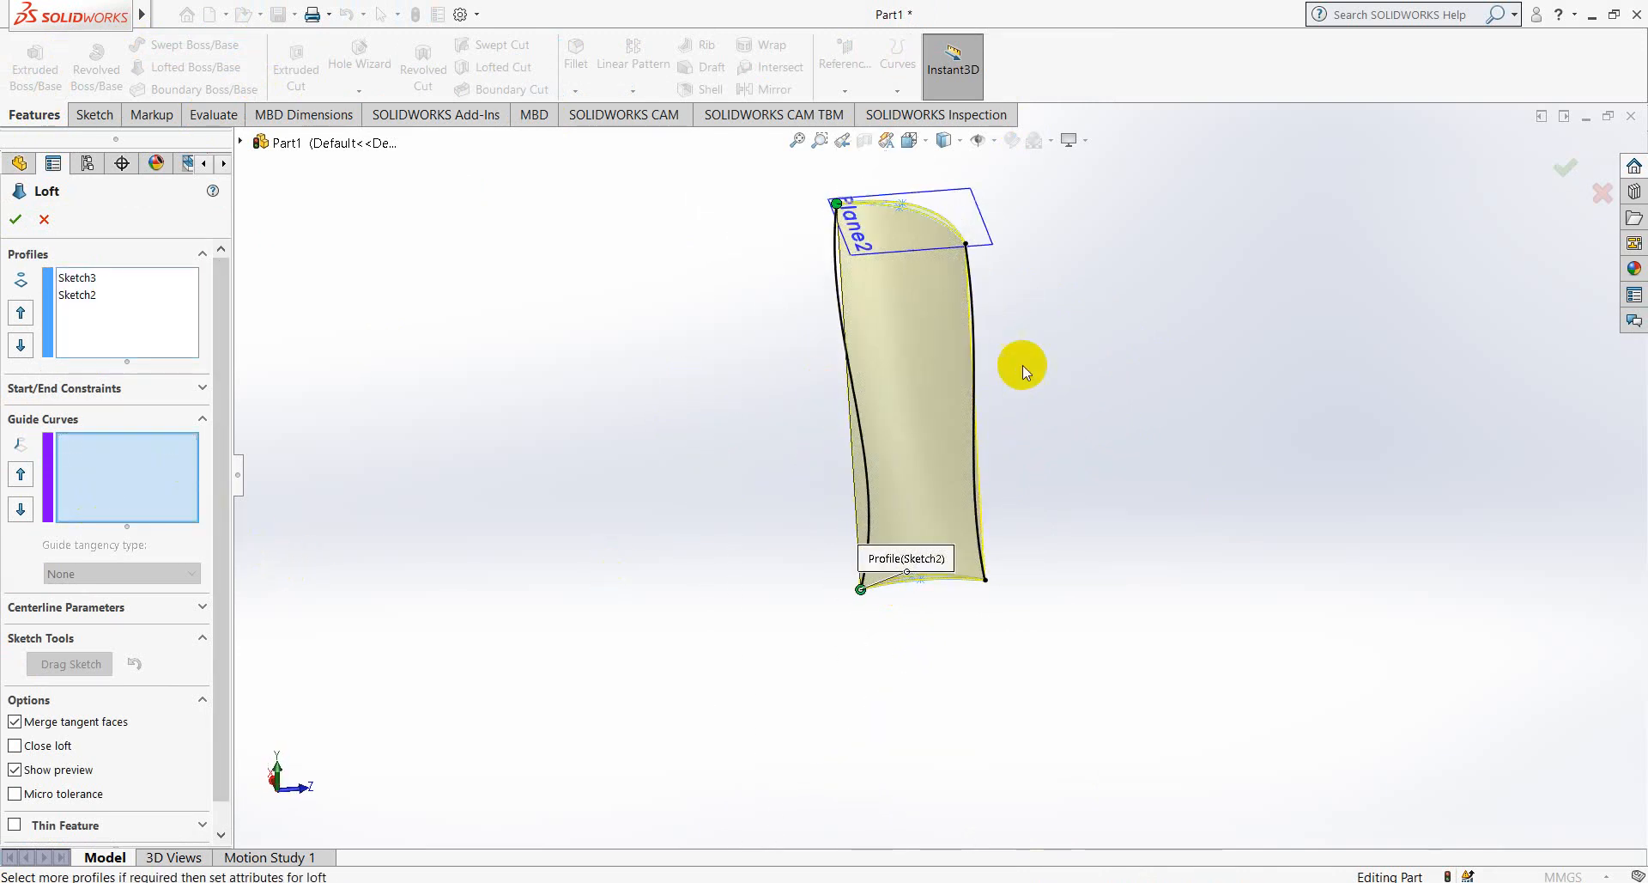
pyautogui.click(977, 346)
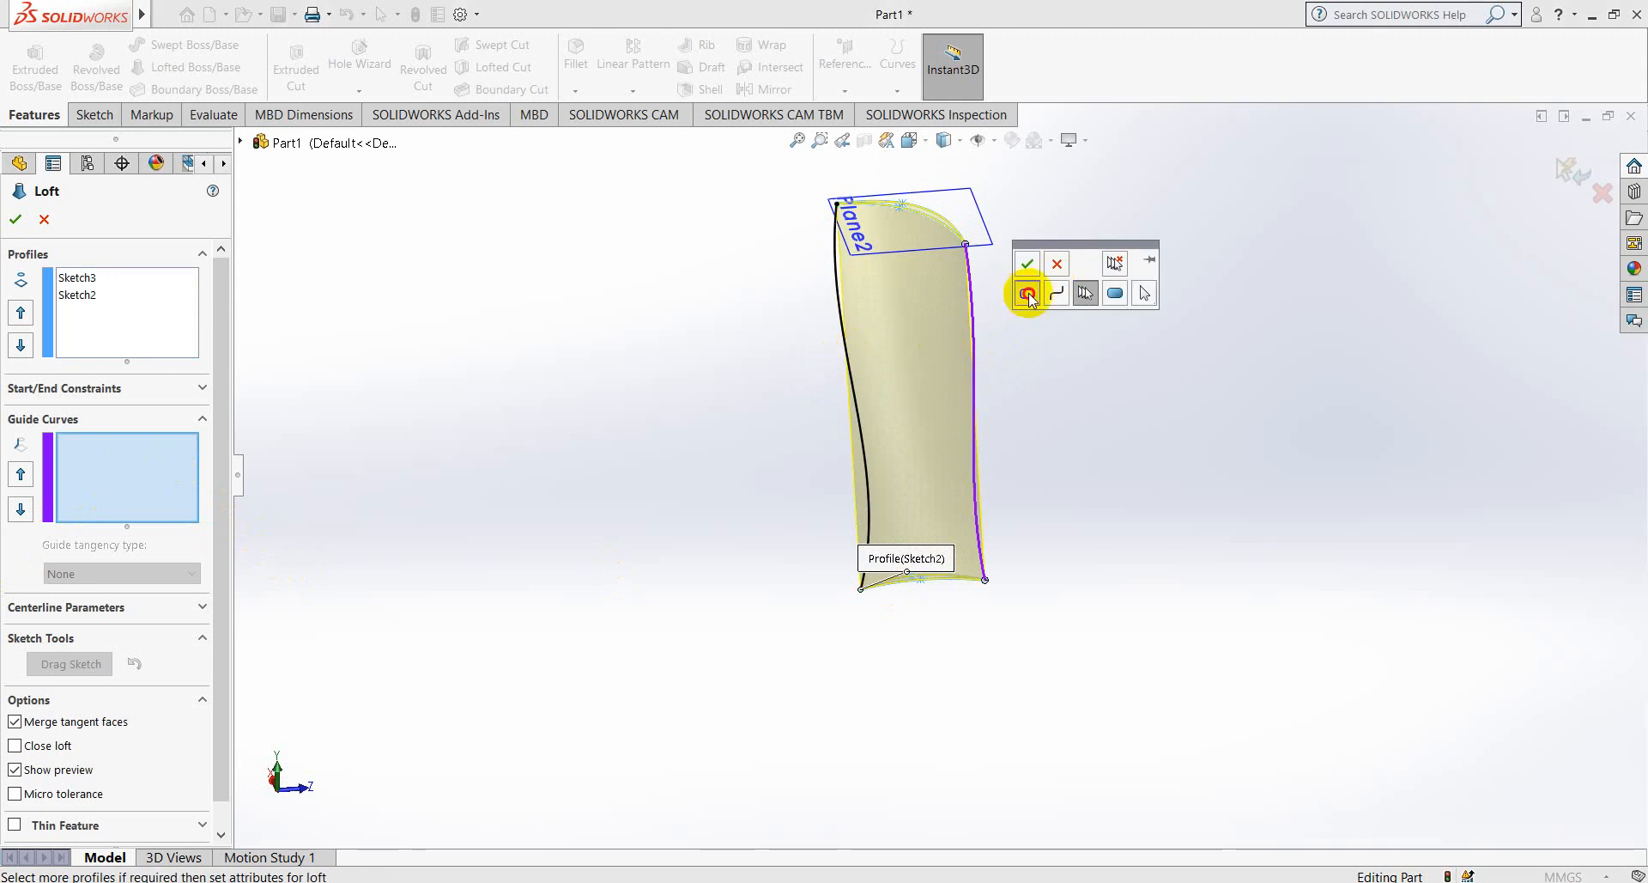
pyautogui.click(1029, 294)
pyautogui.click(1047, 288)
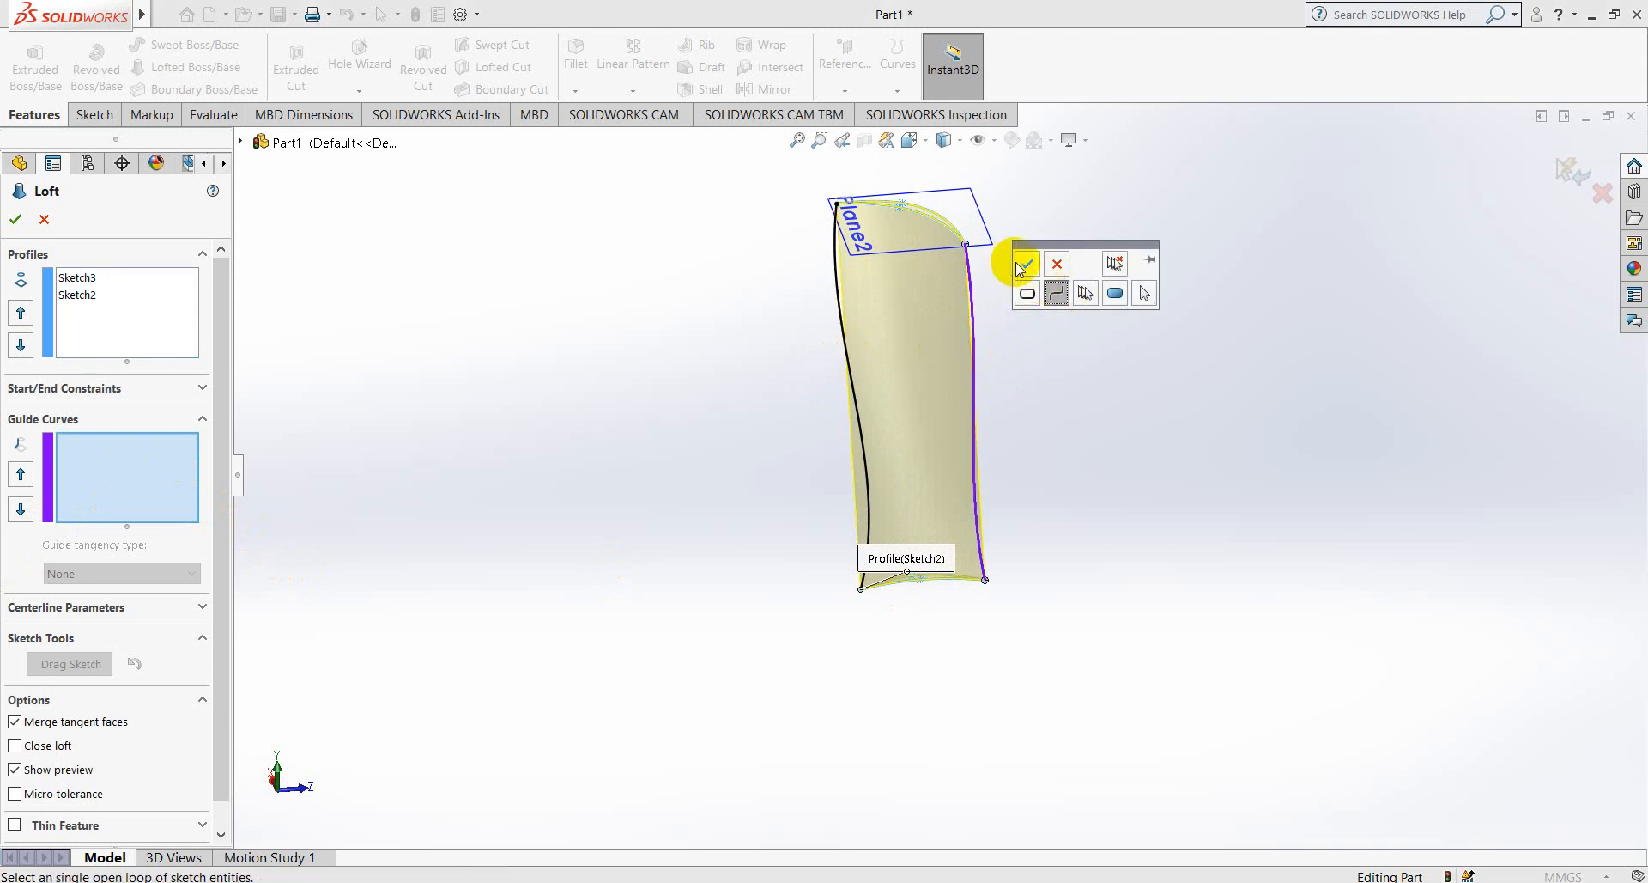
pyautogui.click(1021, 266)
pyautogui.click(848, 383)
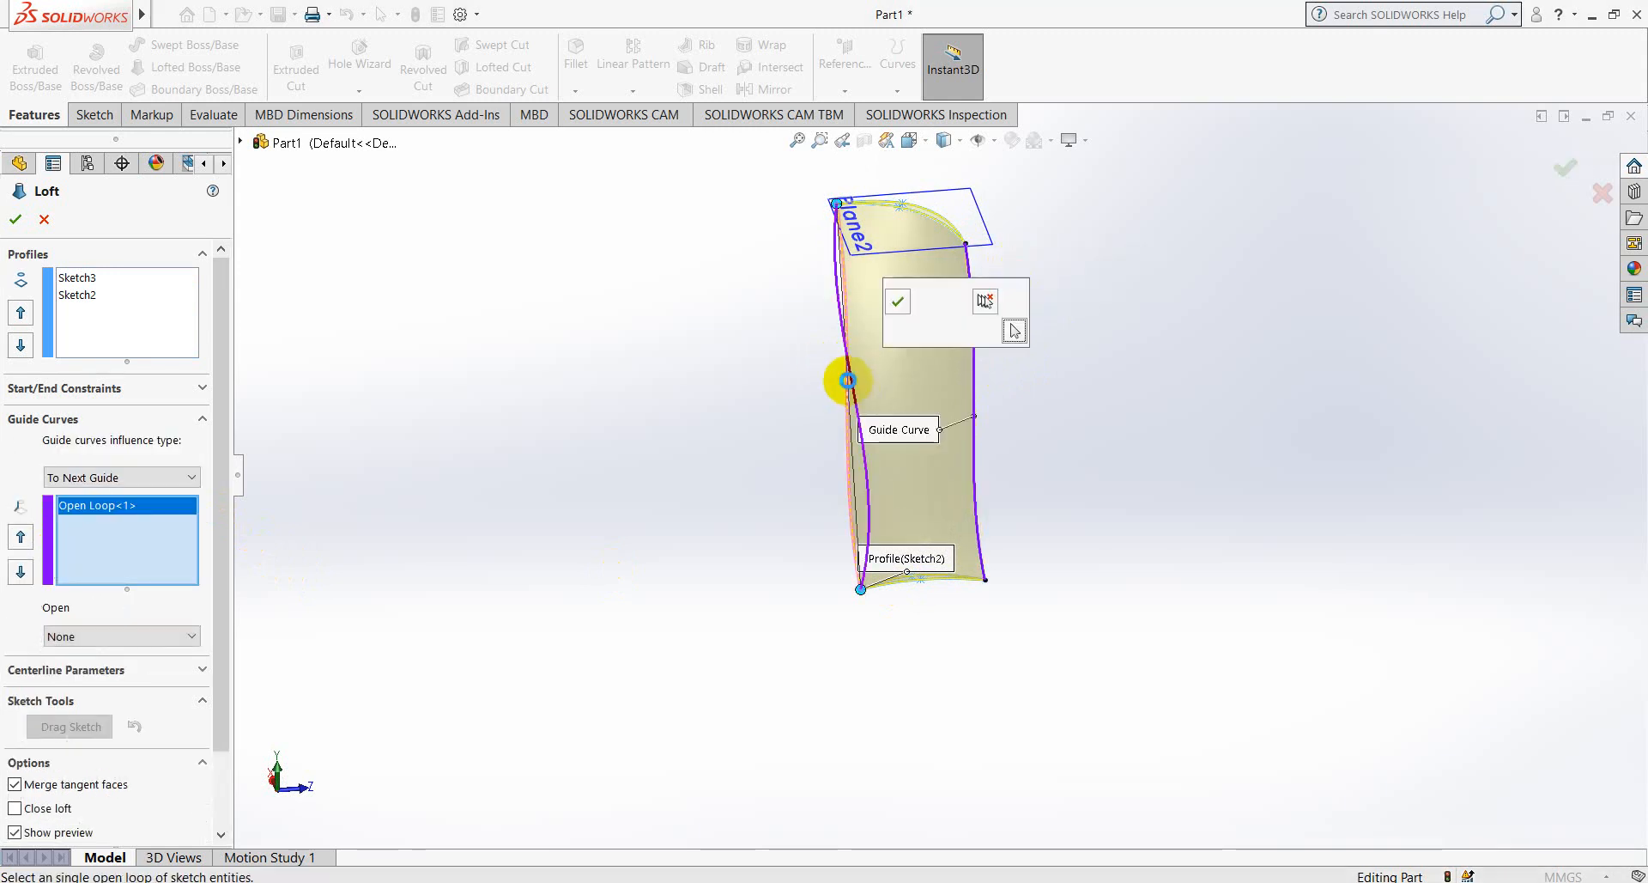
pyautogui.press('Delete')
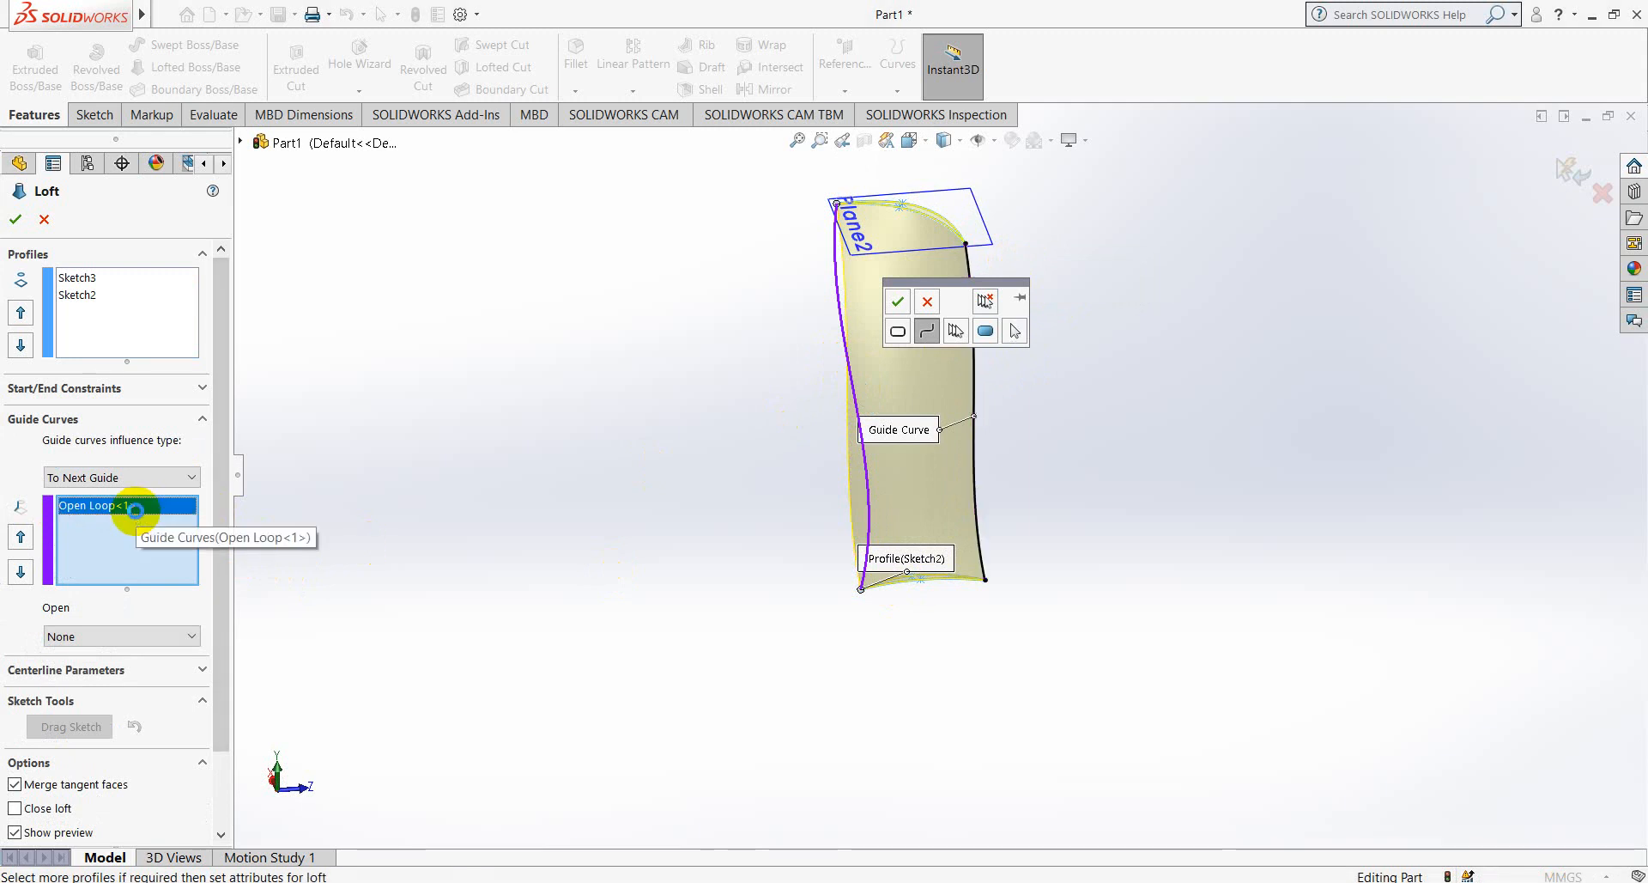
pyautogui.click(864, 450)
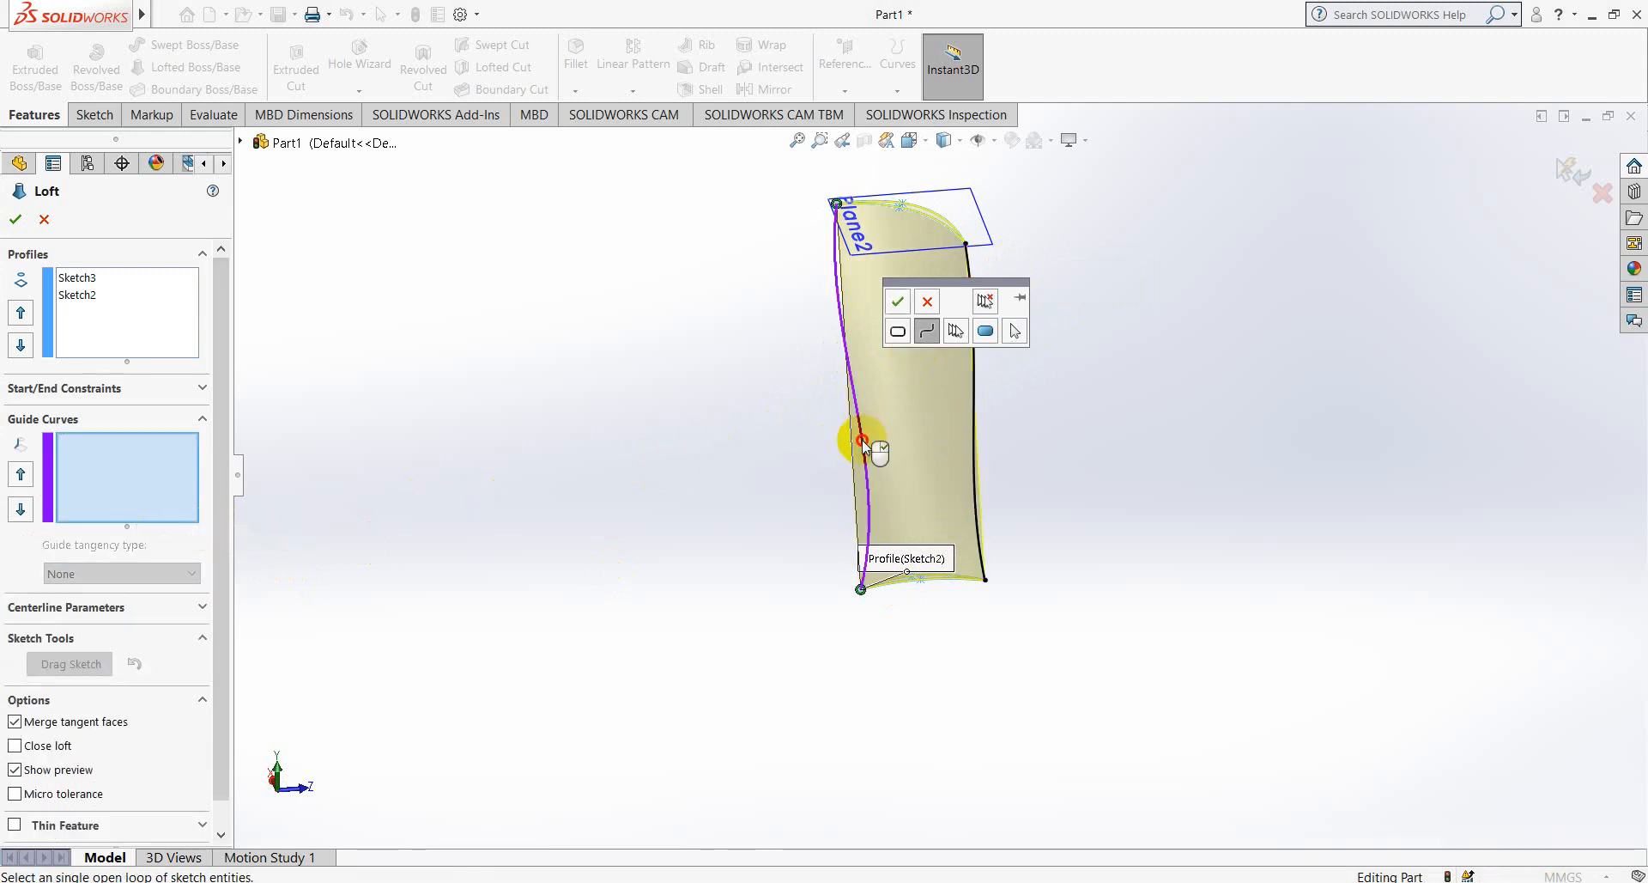
pyautogui.scroll(-3, 839, 335)
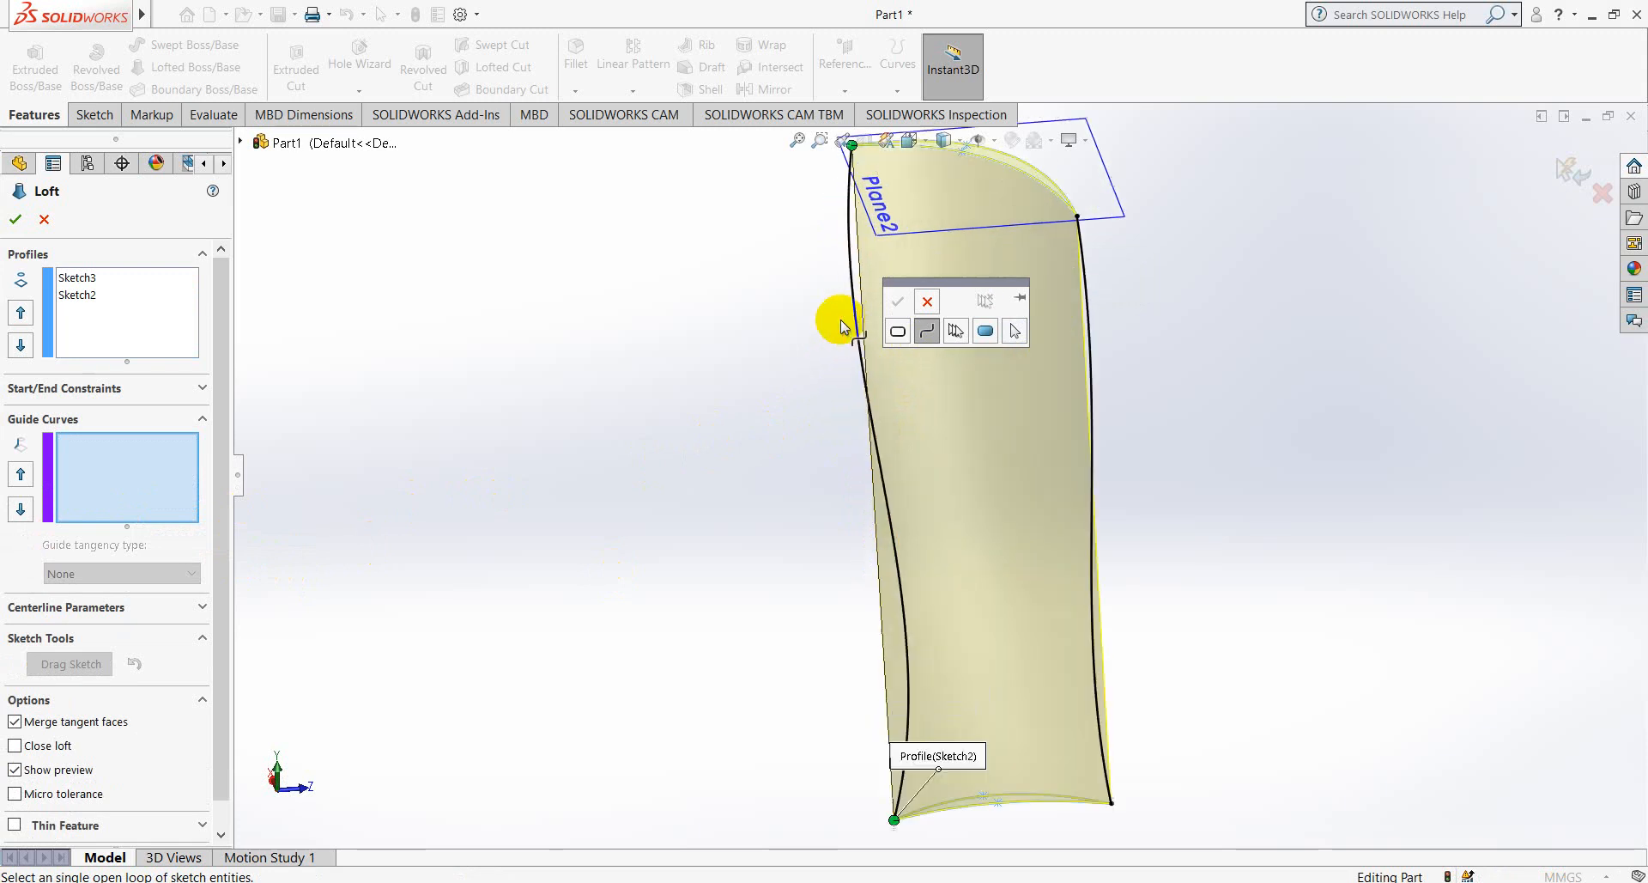
# - Add the two 3D-sketch splines as separate open-loop guide curves and complete the loft
pyautogui.click(137, 480)
pyautogui.click(855, 268)
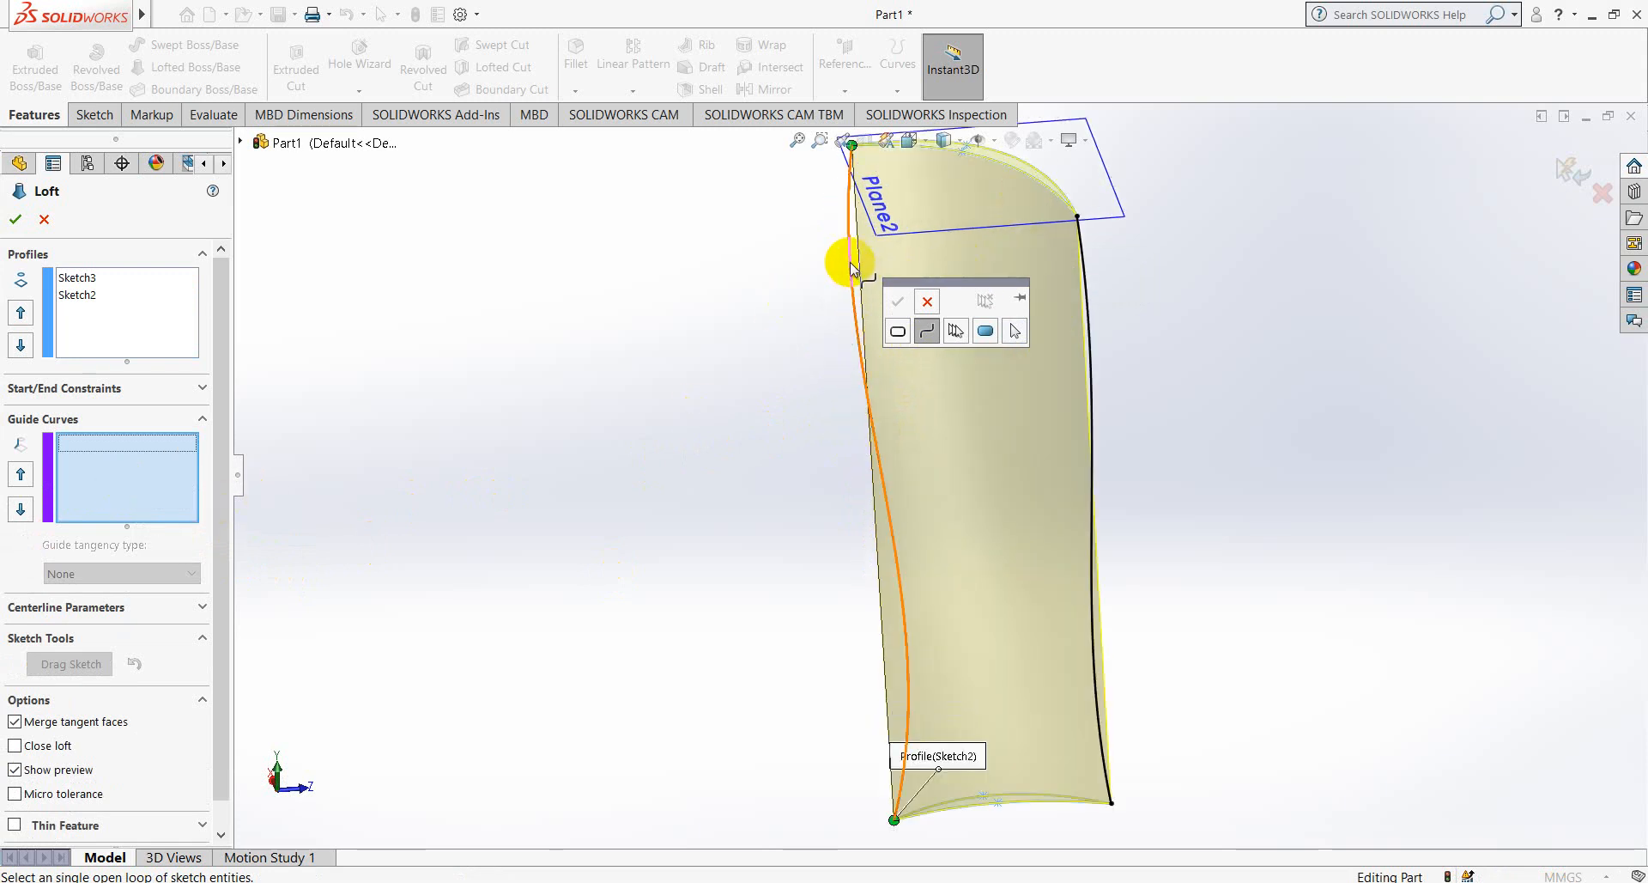
pyautogui.click(898, 302)
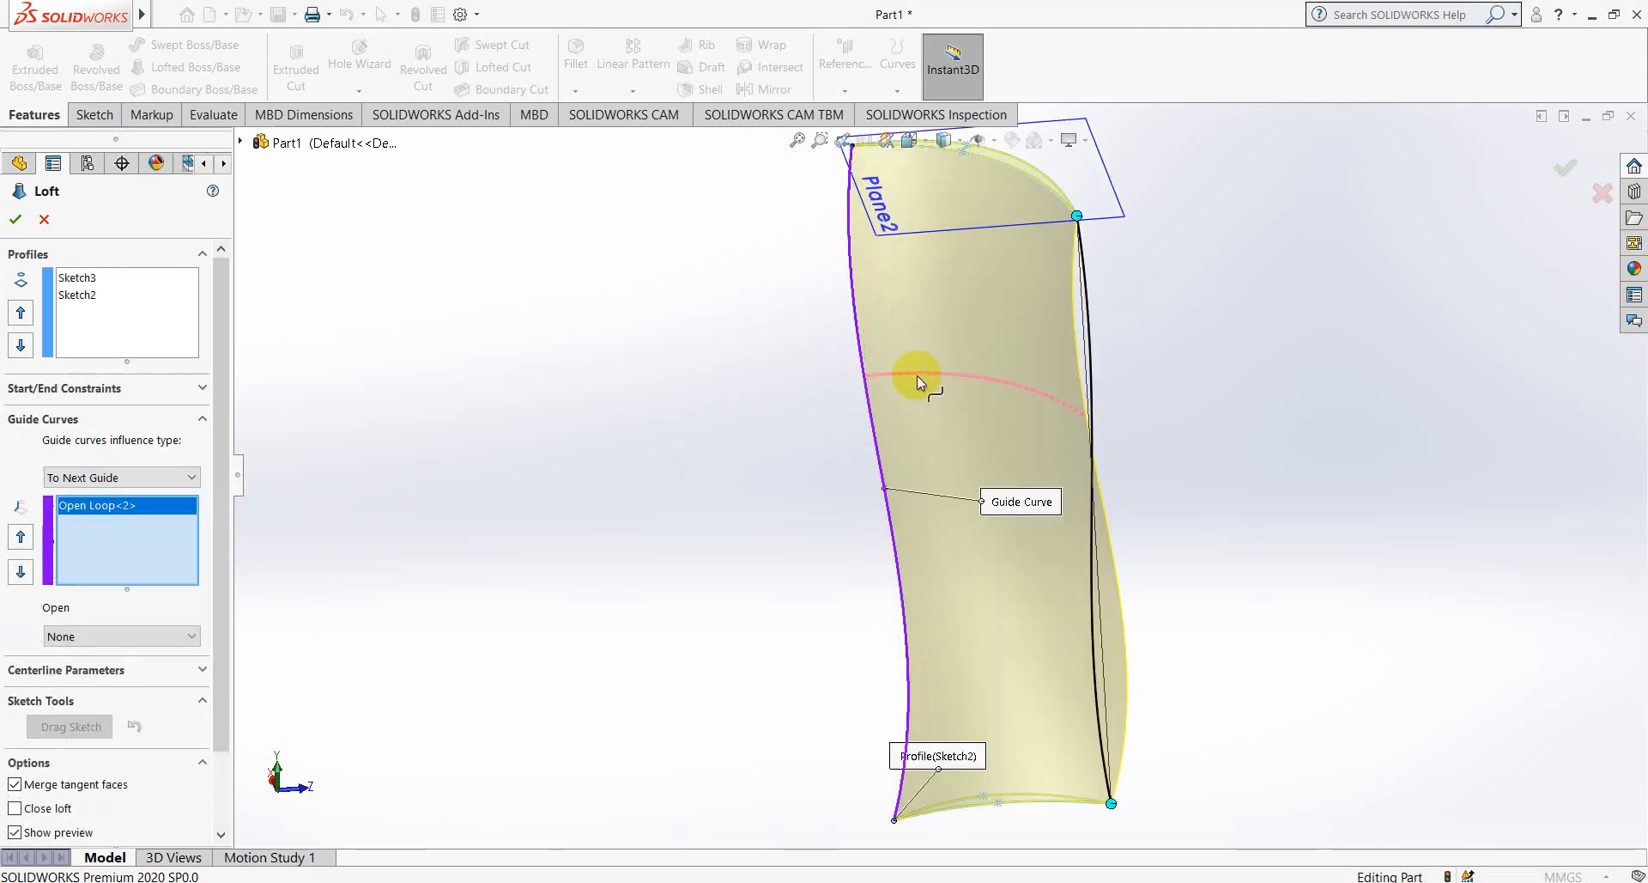
pyautogui.click(1086, 325)
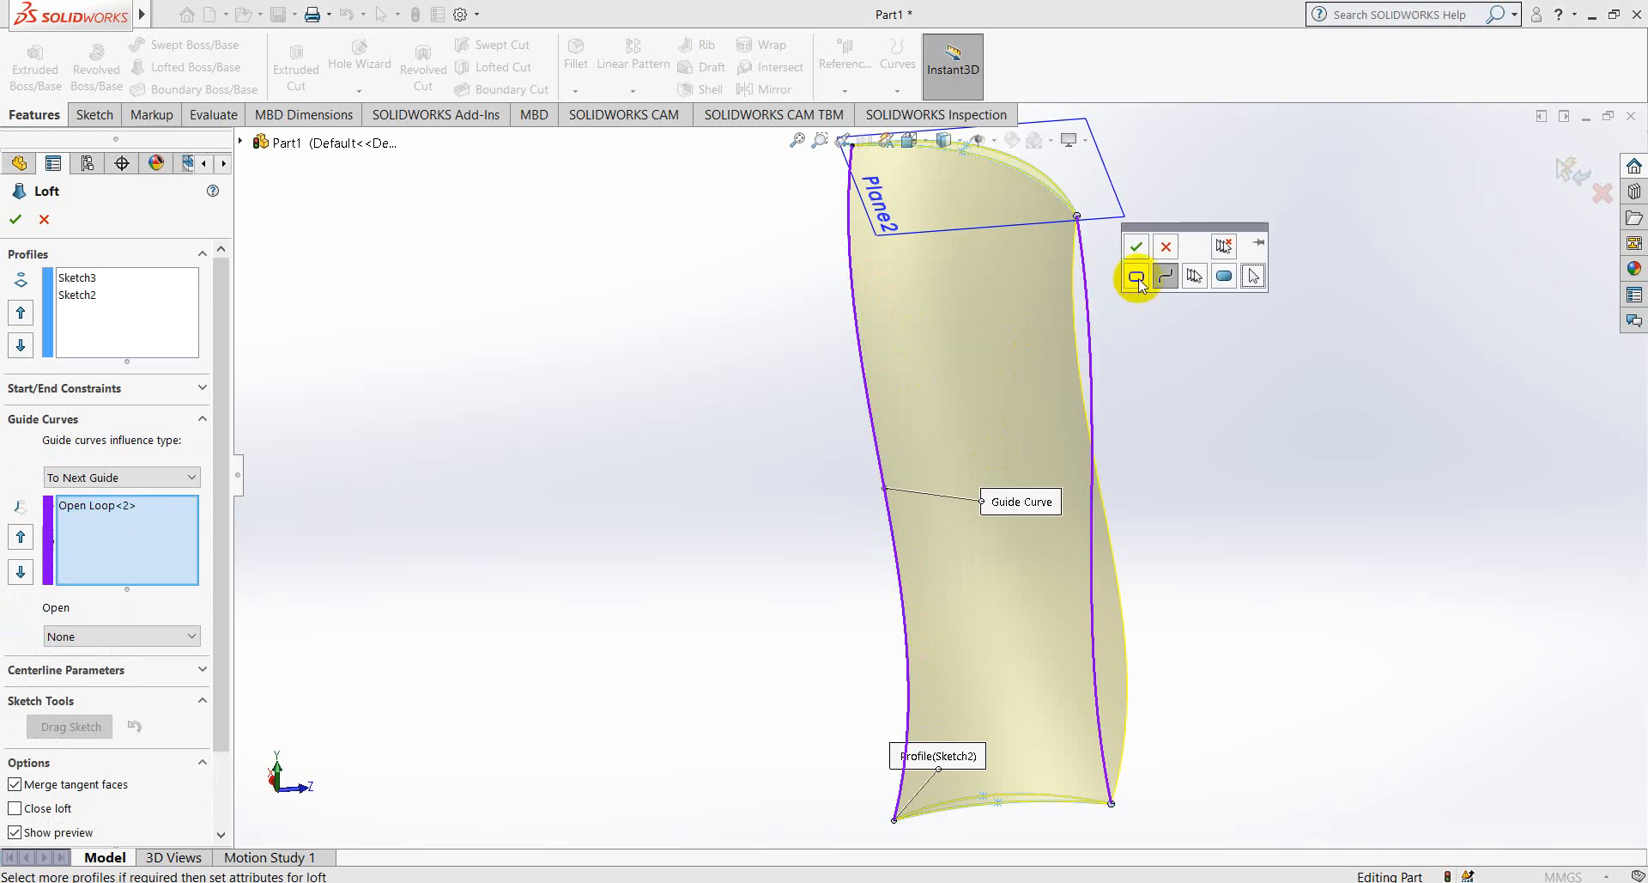
pyautogui.click(1135, 248)
pyautogui.moveTo(956, 441); pyautogui.dragTo(137, 382, button='middle')
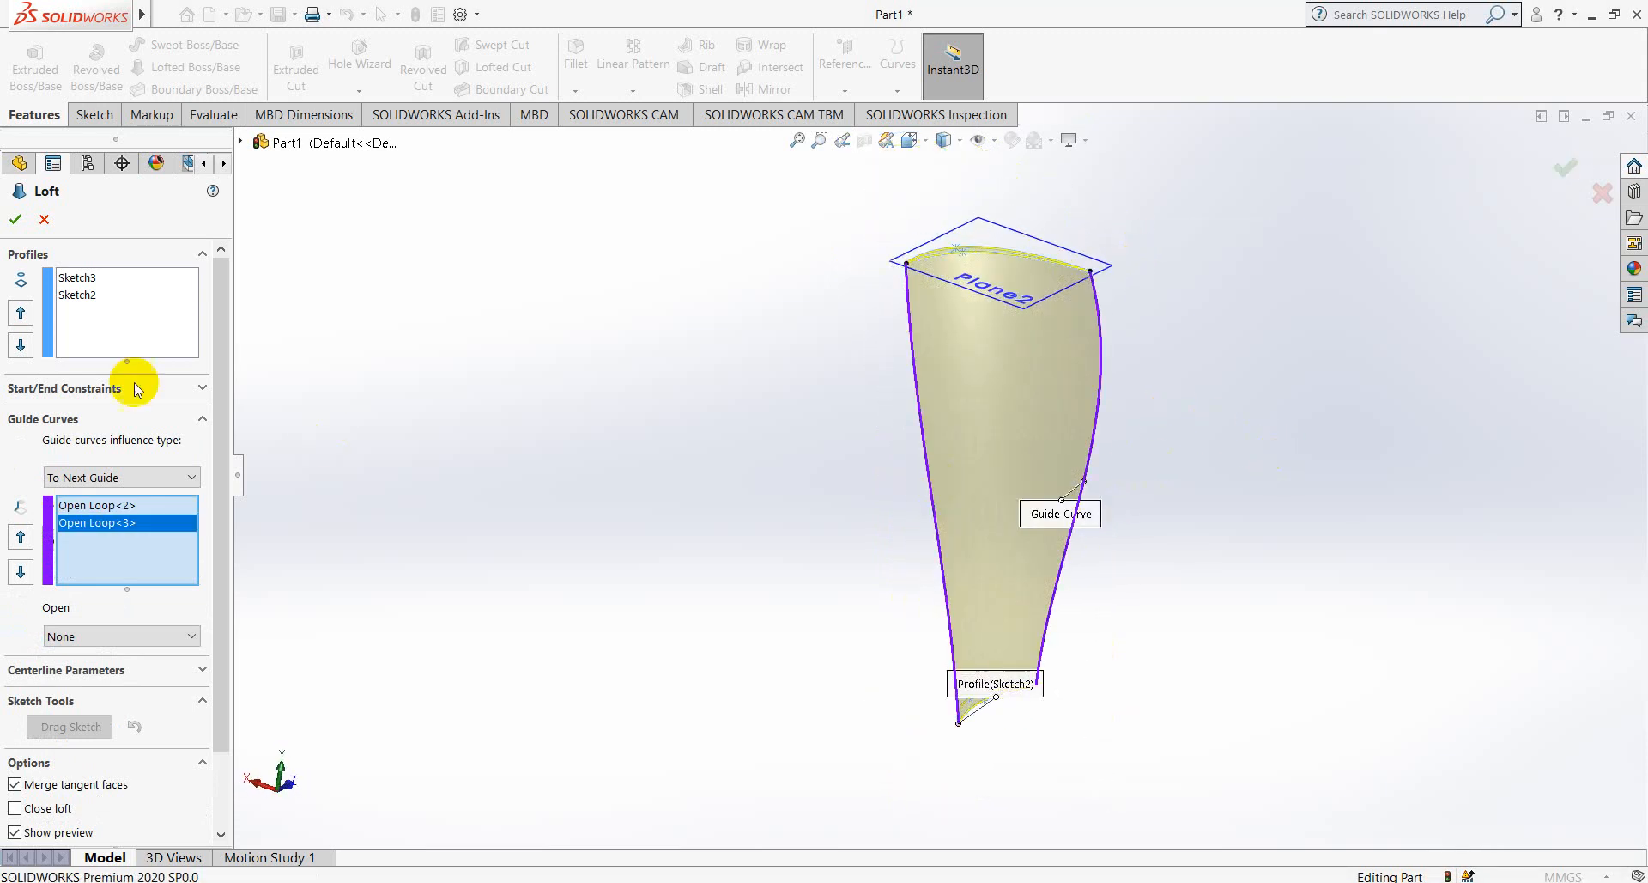
pyautogui.click(15, 219)
pyautogui.moveTo(368, 353); pyautogui.dragTo(938, 804, button='middle')
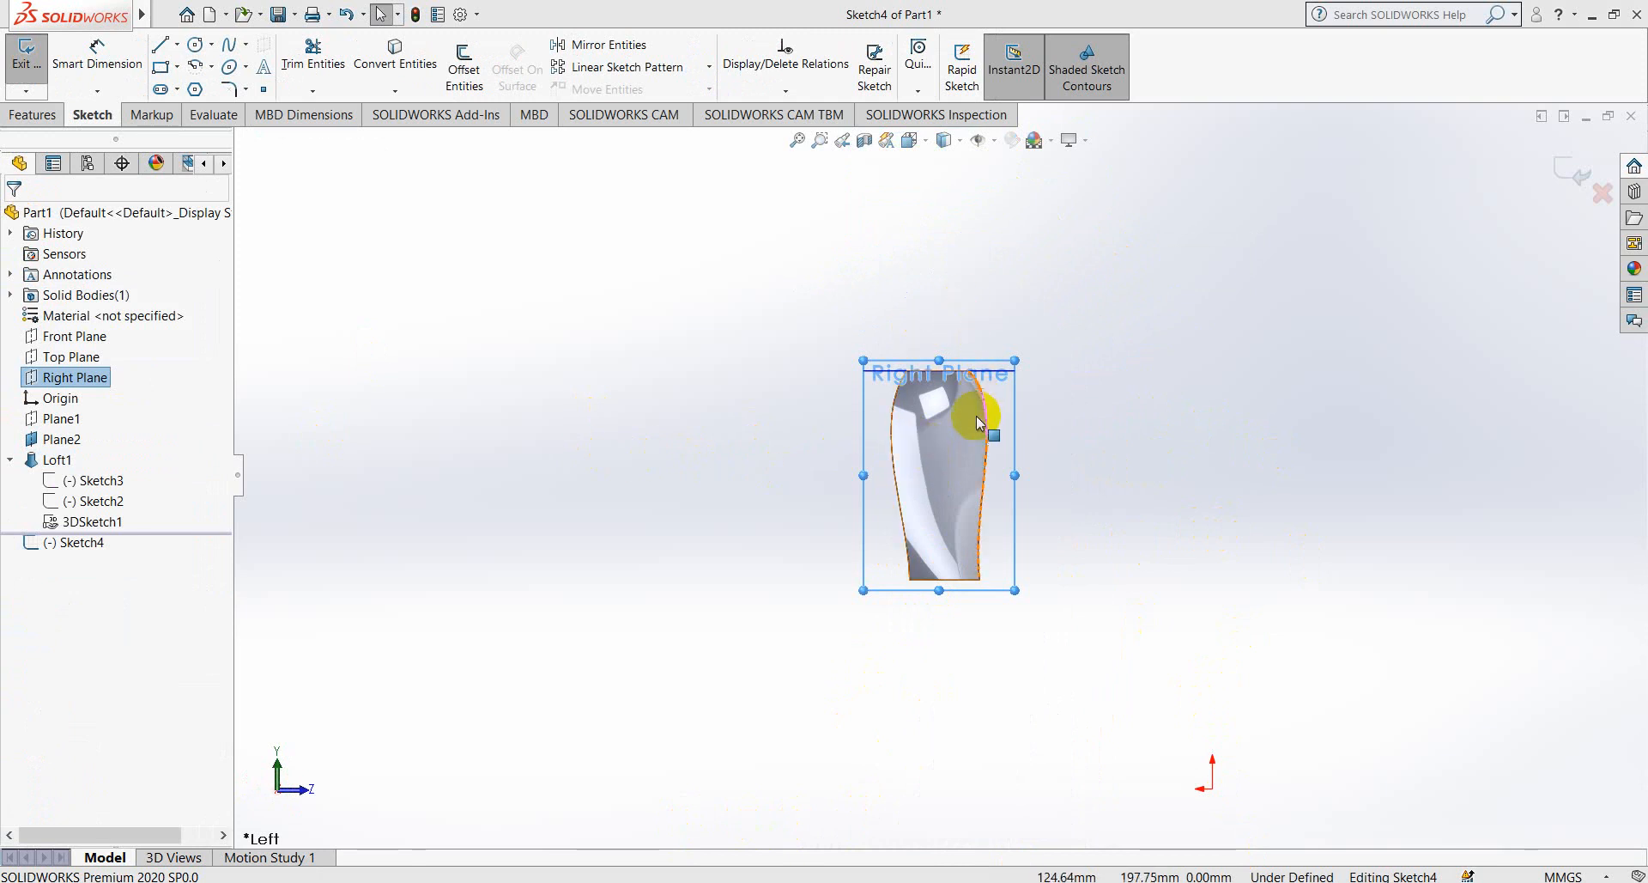
pyautogui.rightClick(85, 521)
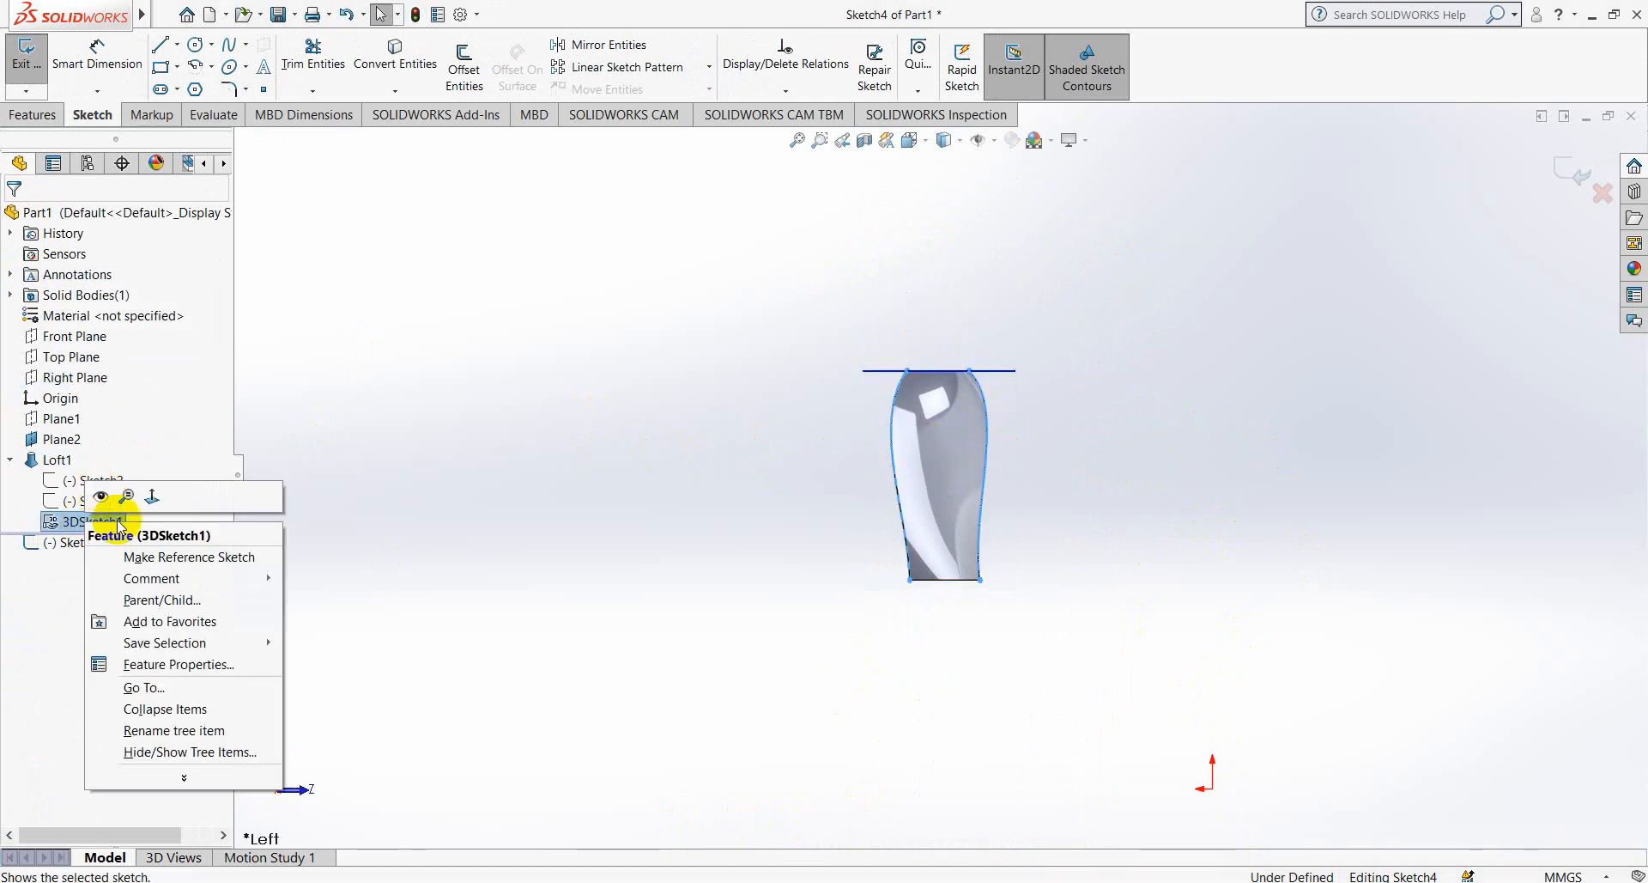
pyautogui.click(464, 381)
pyautogui.click(1578, 172)
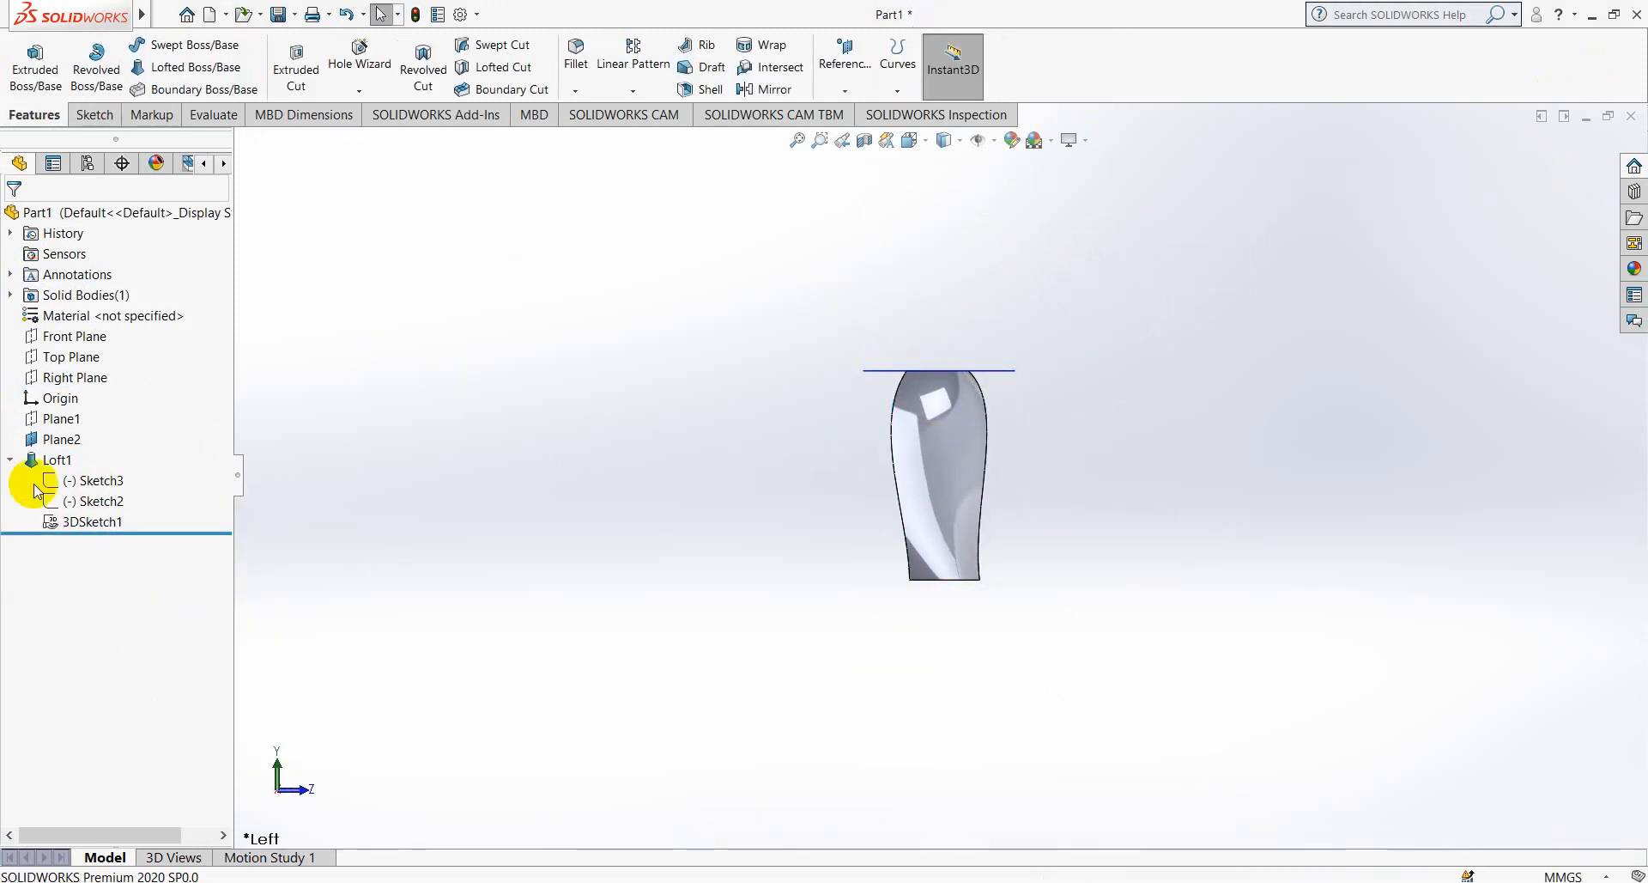
# - Edit the loft's 3D guide sketch, adjusting the spline tangent handles so both curves bulge slightly more outward near Plane2, and rebuild the loft
pyautogui.rightClick(49, 521)
pyautogui.click(55, 463)
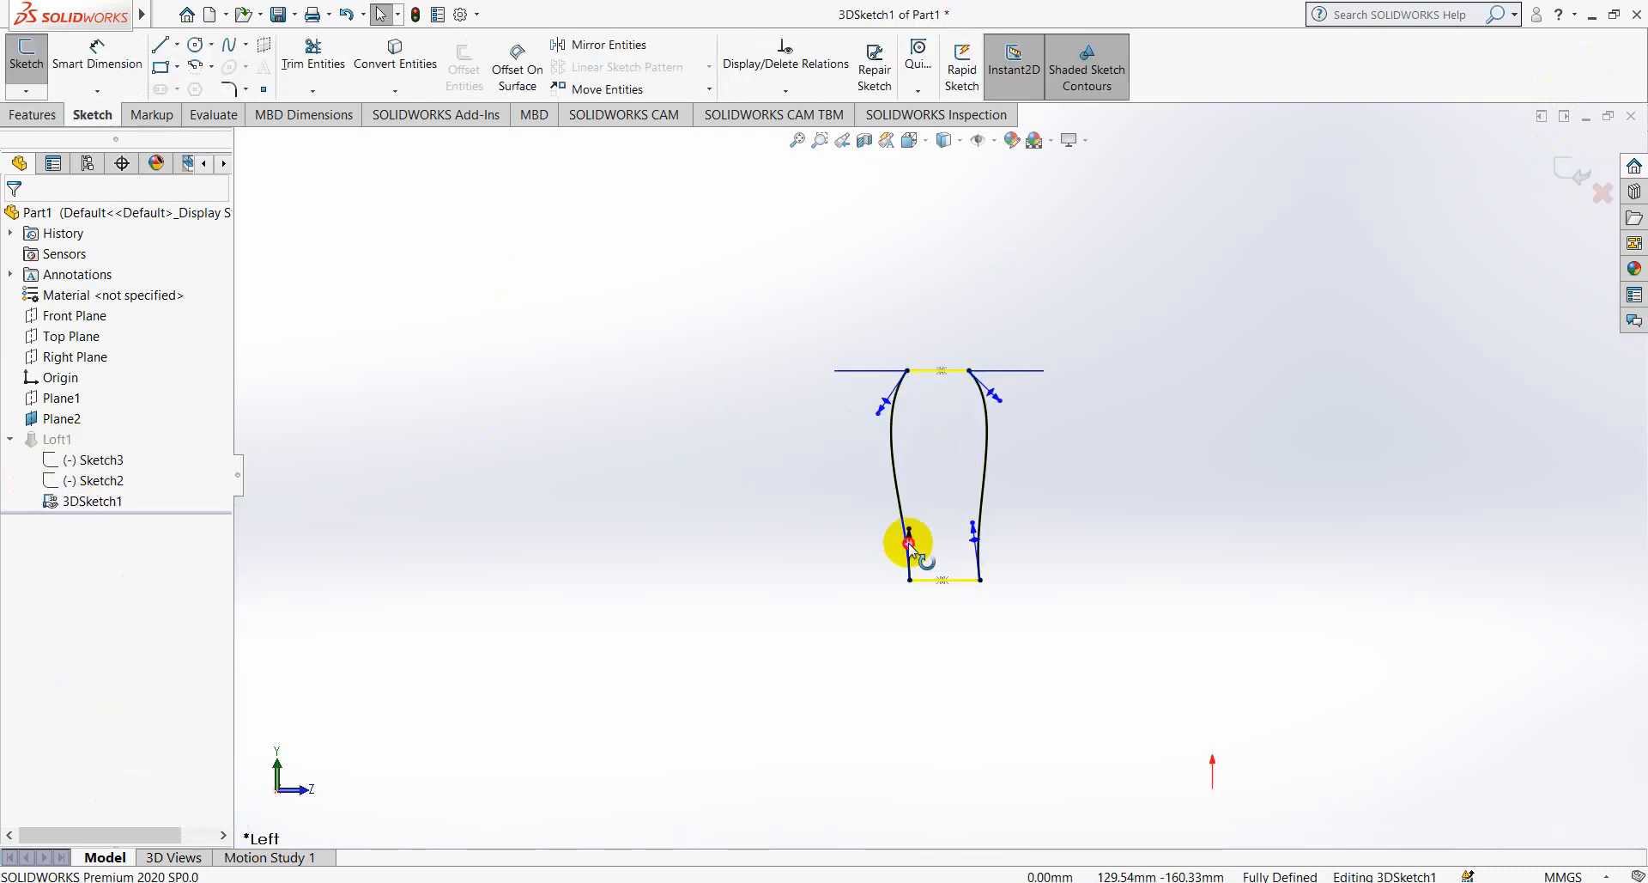
pyautogui.moveTo(909, 544); pyautogui.dragTo(978, 543)
pyautogui.moveTo(992, 398); pyautogui.dragTo(999, 389)
pyautogui.moveTo(890, 406); pyautogui.dragTo(881, 399)
pyautogui.click(1573, 156)
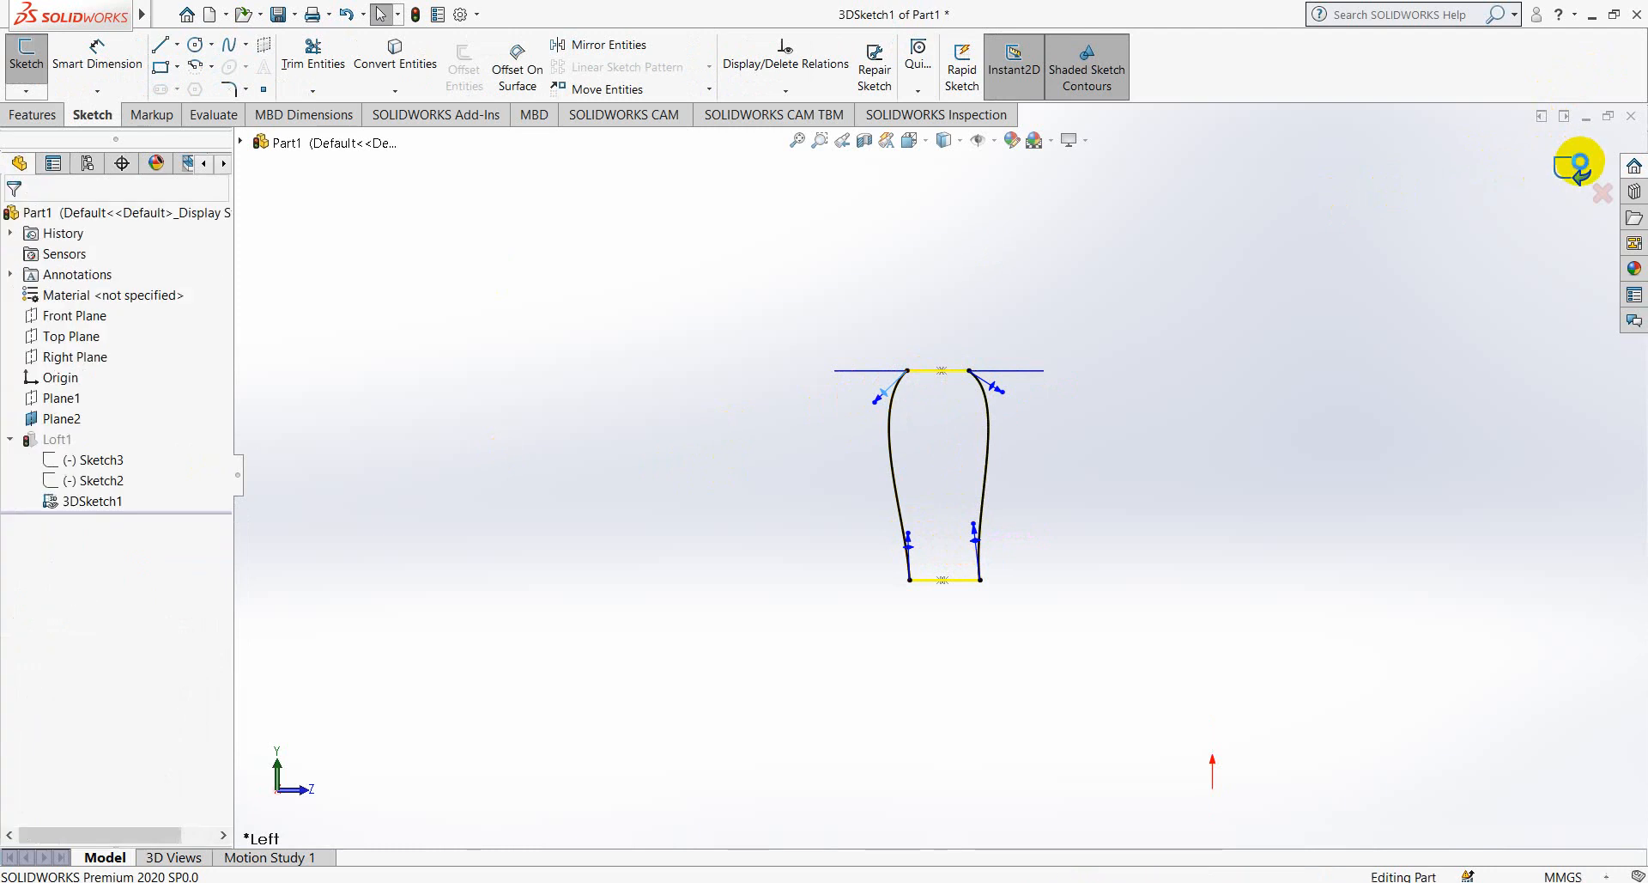
# - Sketch a closed four-line profile on the Right Plane below the loft, about 290 mm wide and 117 mm high, with one sloping side
pyautogui.click(34, 376)
pyautogui.rightClick(38, 376)
pyautogui.click(47, 346)
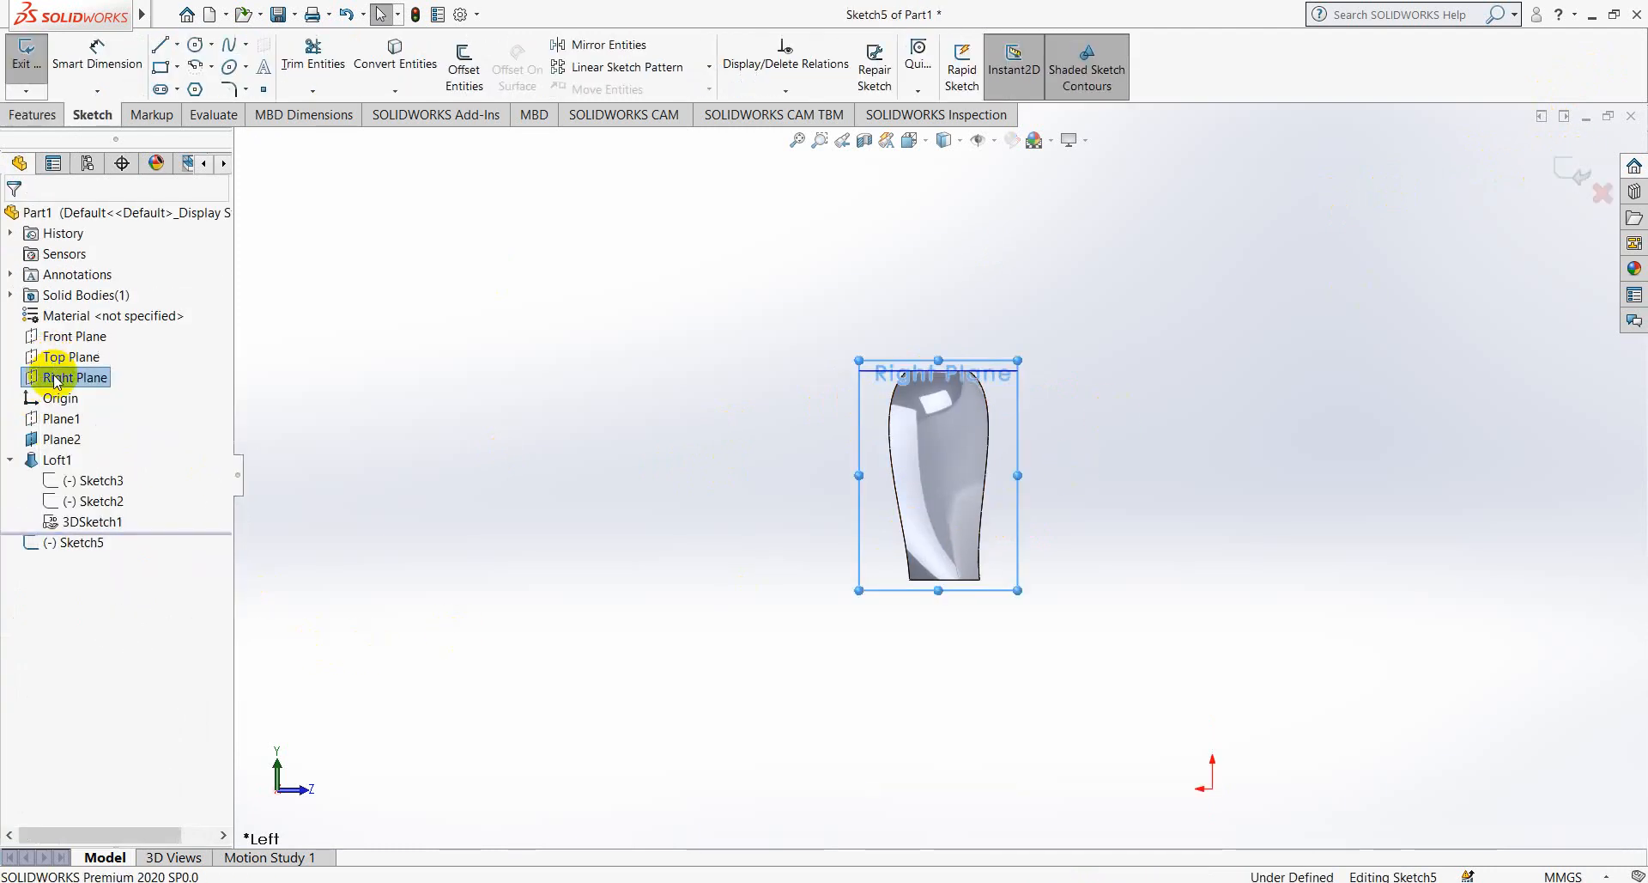
pyautogui.rightClick(56, 379)
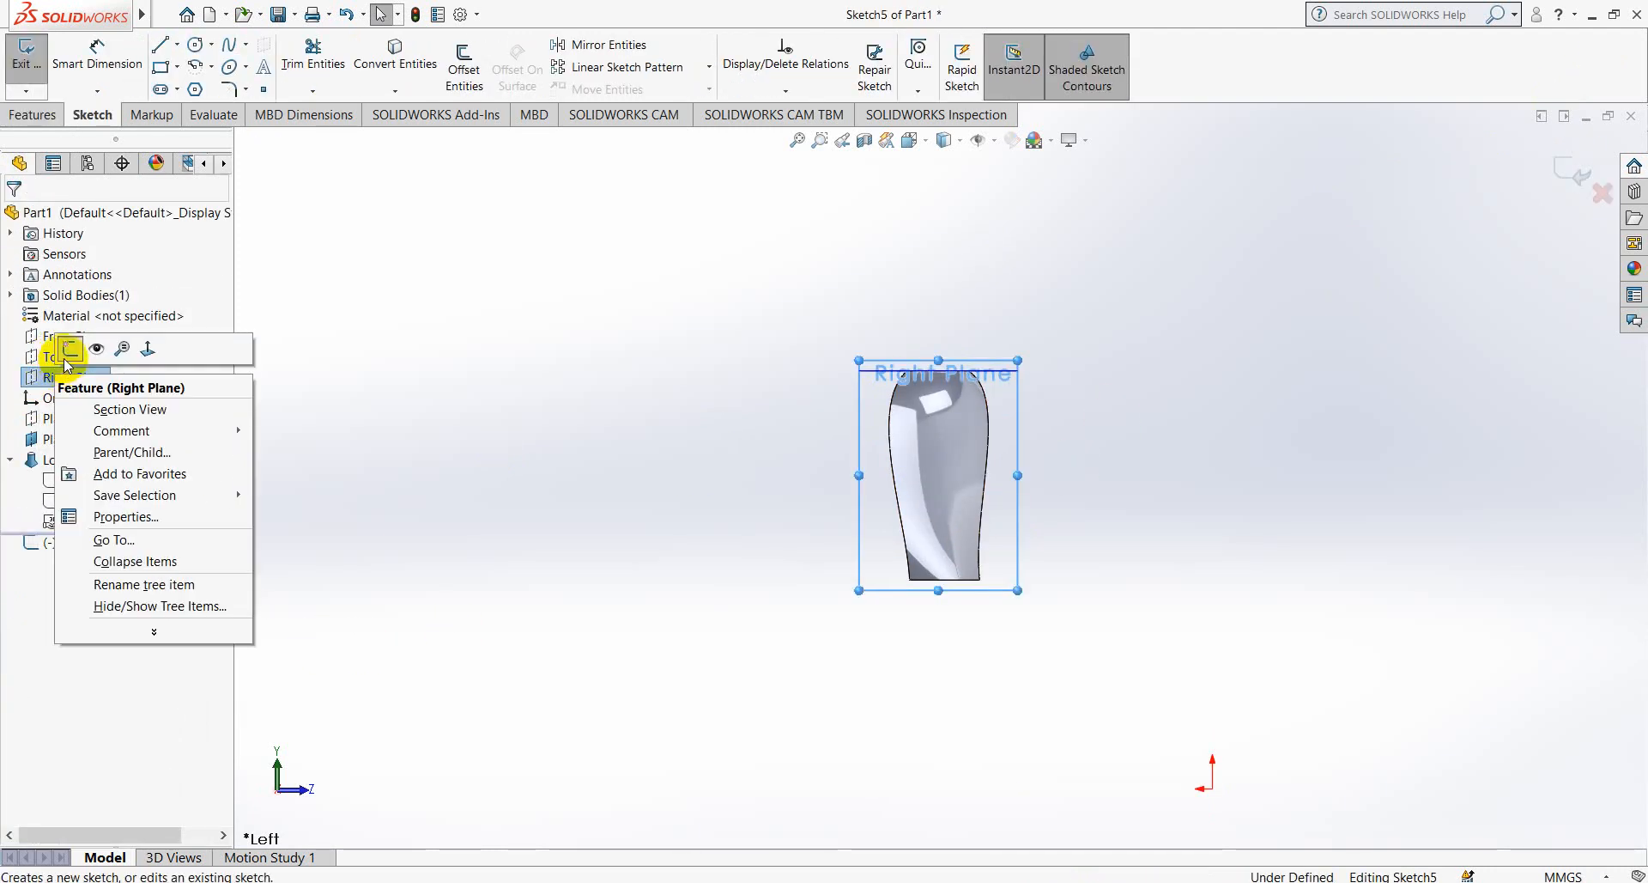
pyautogui.click(169, 43)
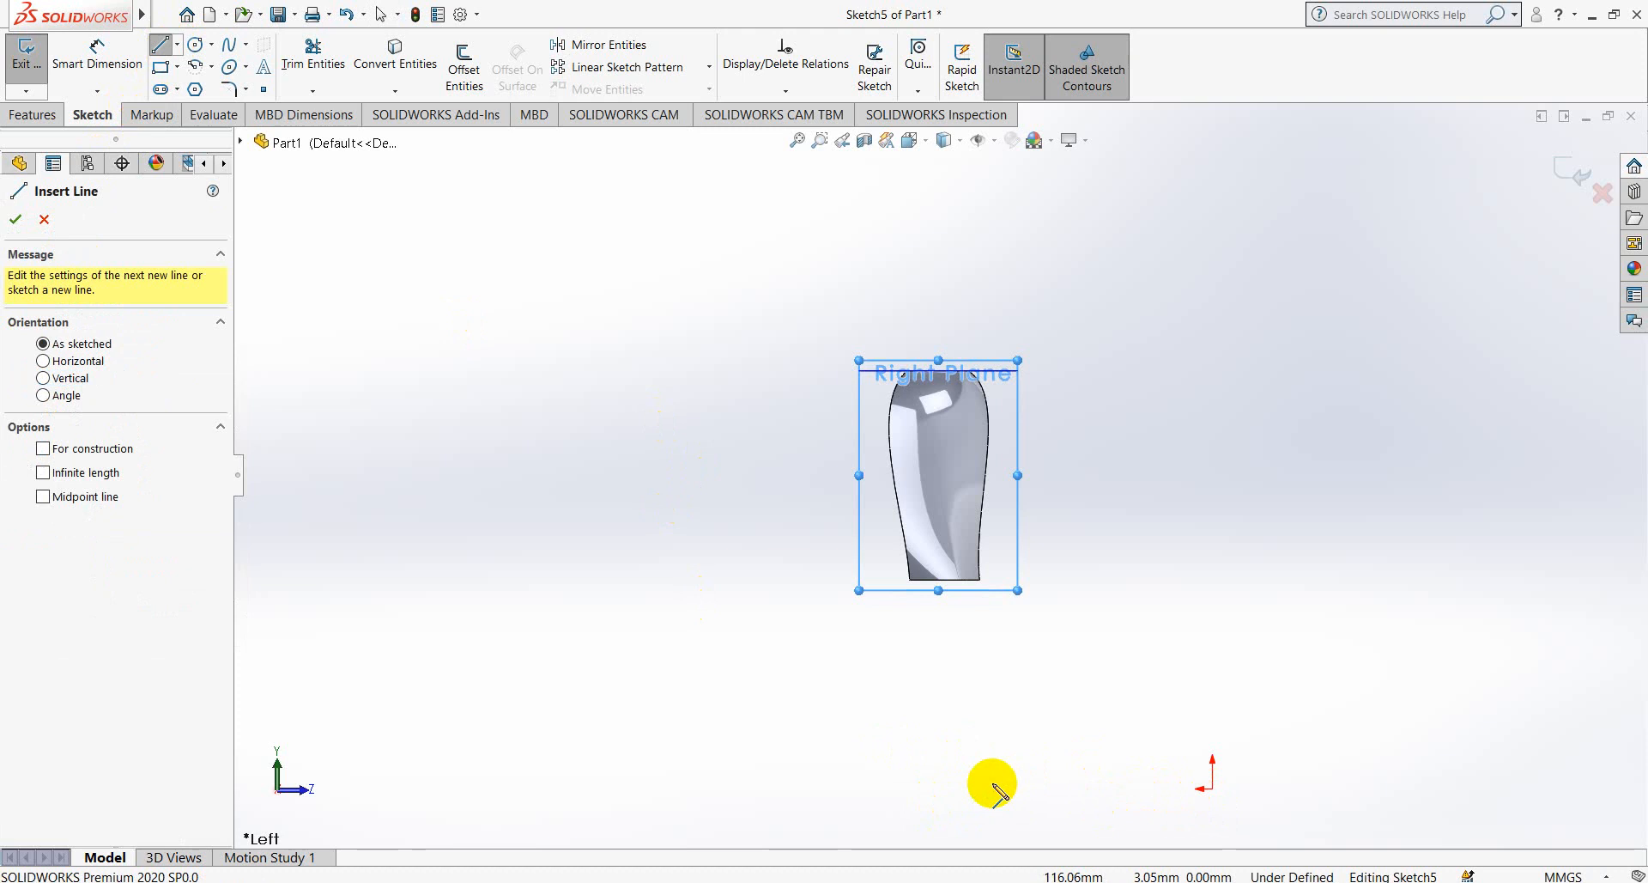
pyautogui.click(448, 789)
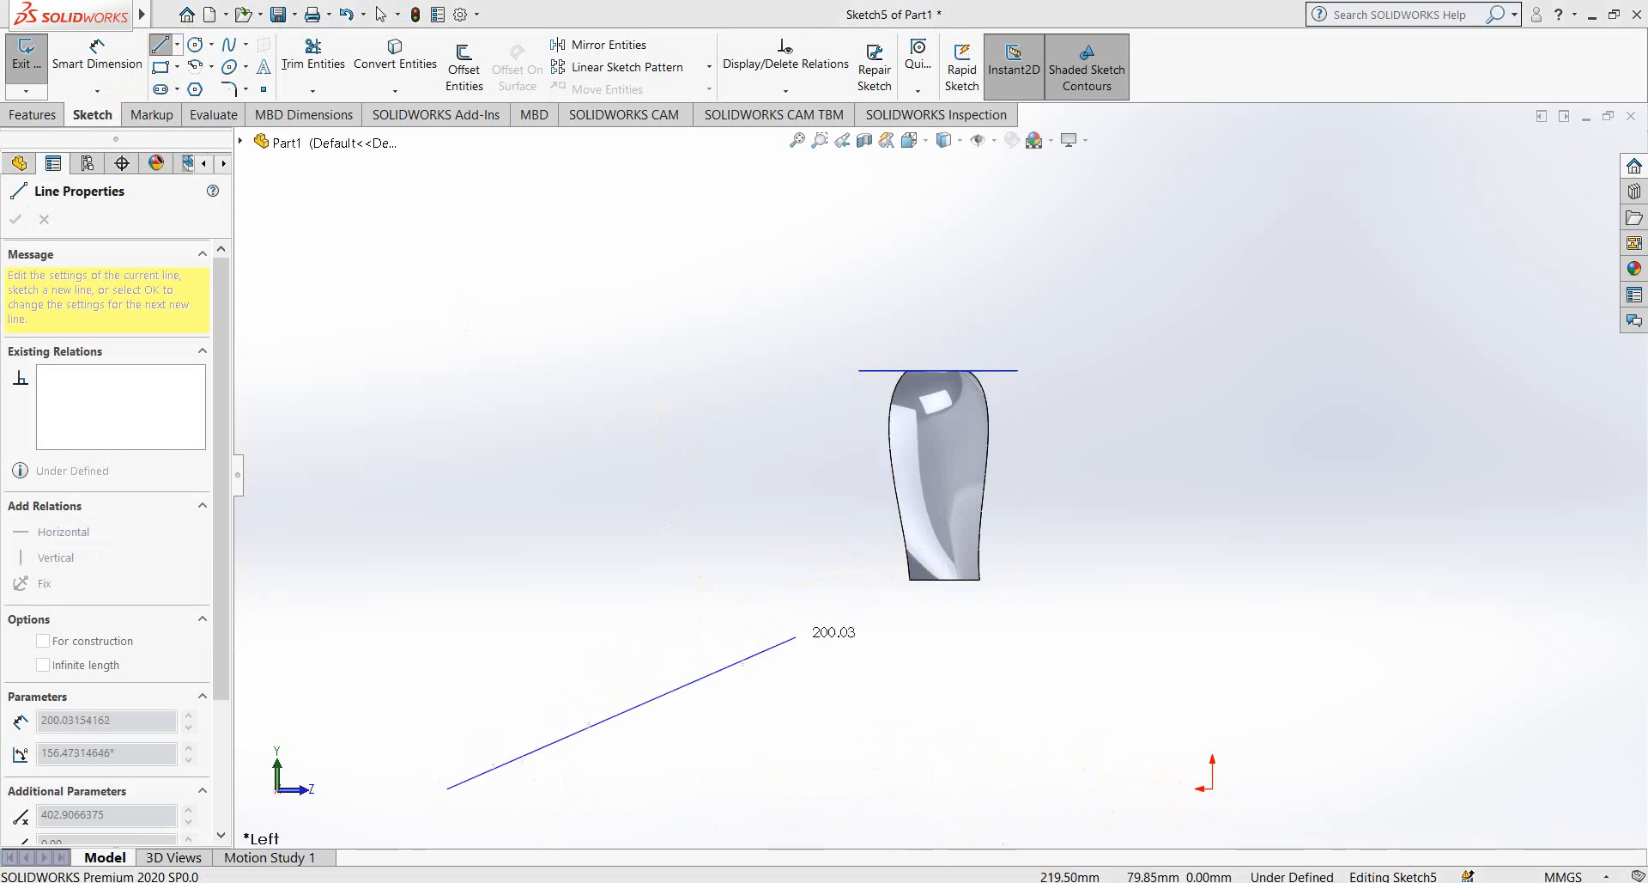
pyautogui.click(922, 566)
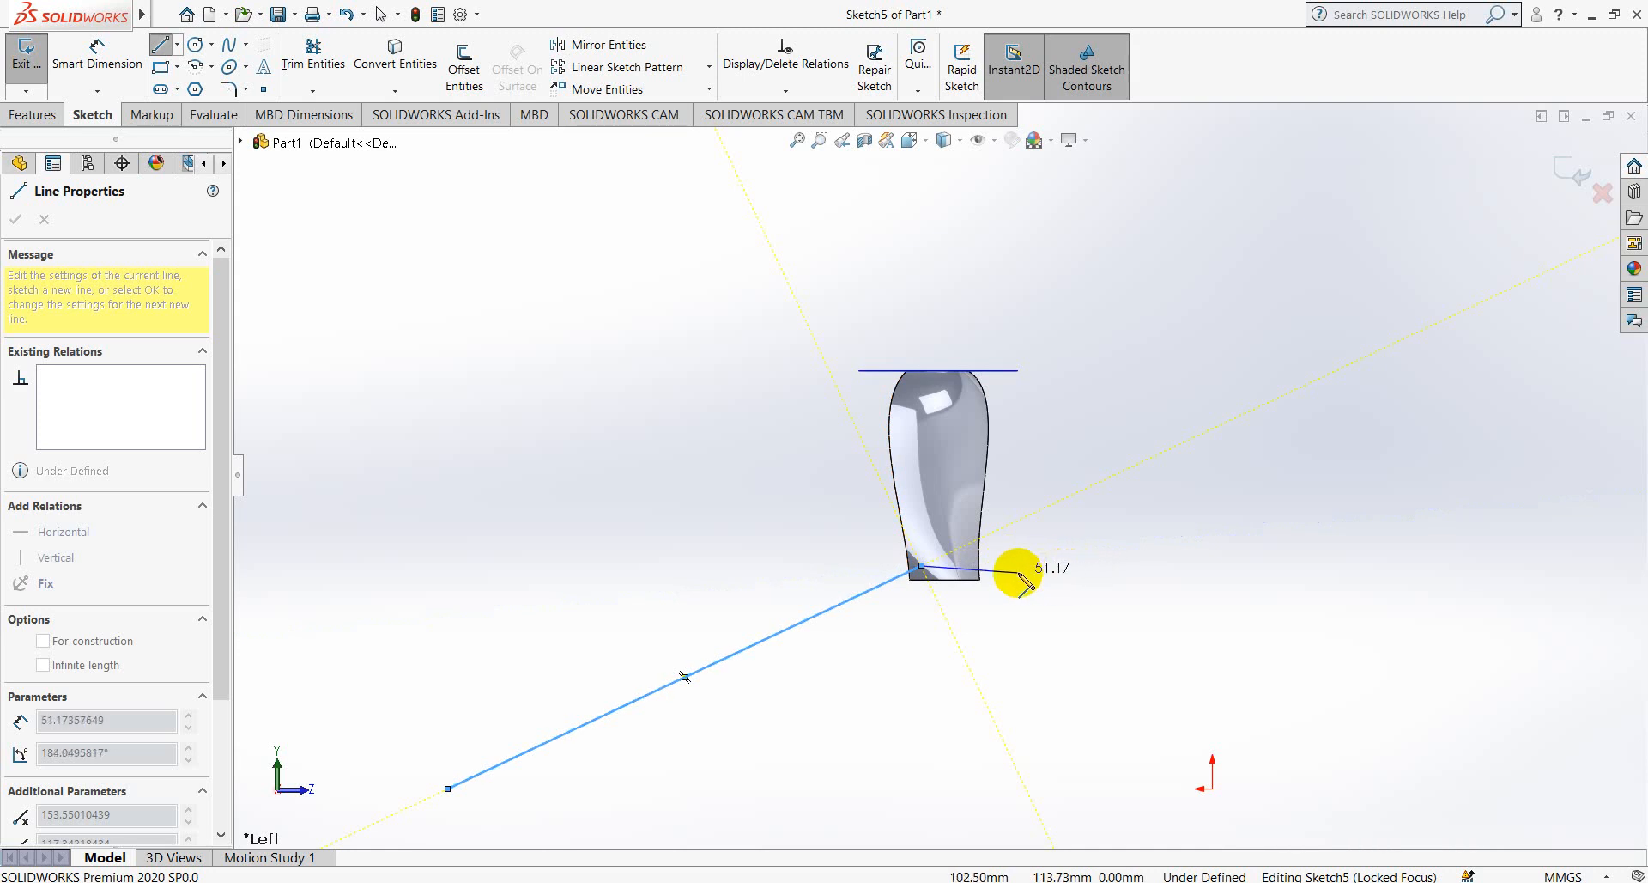
pyautogui.click(1000, 565)
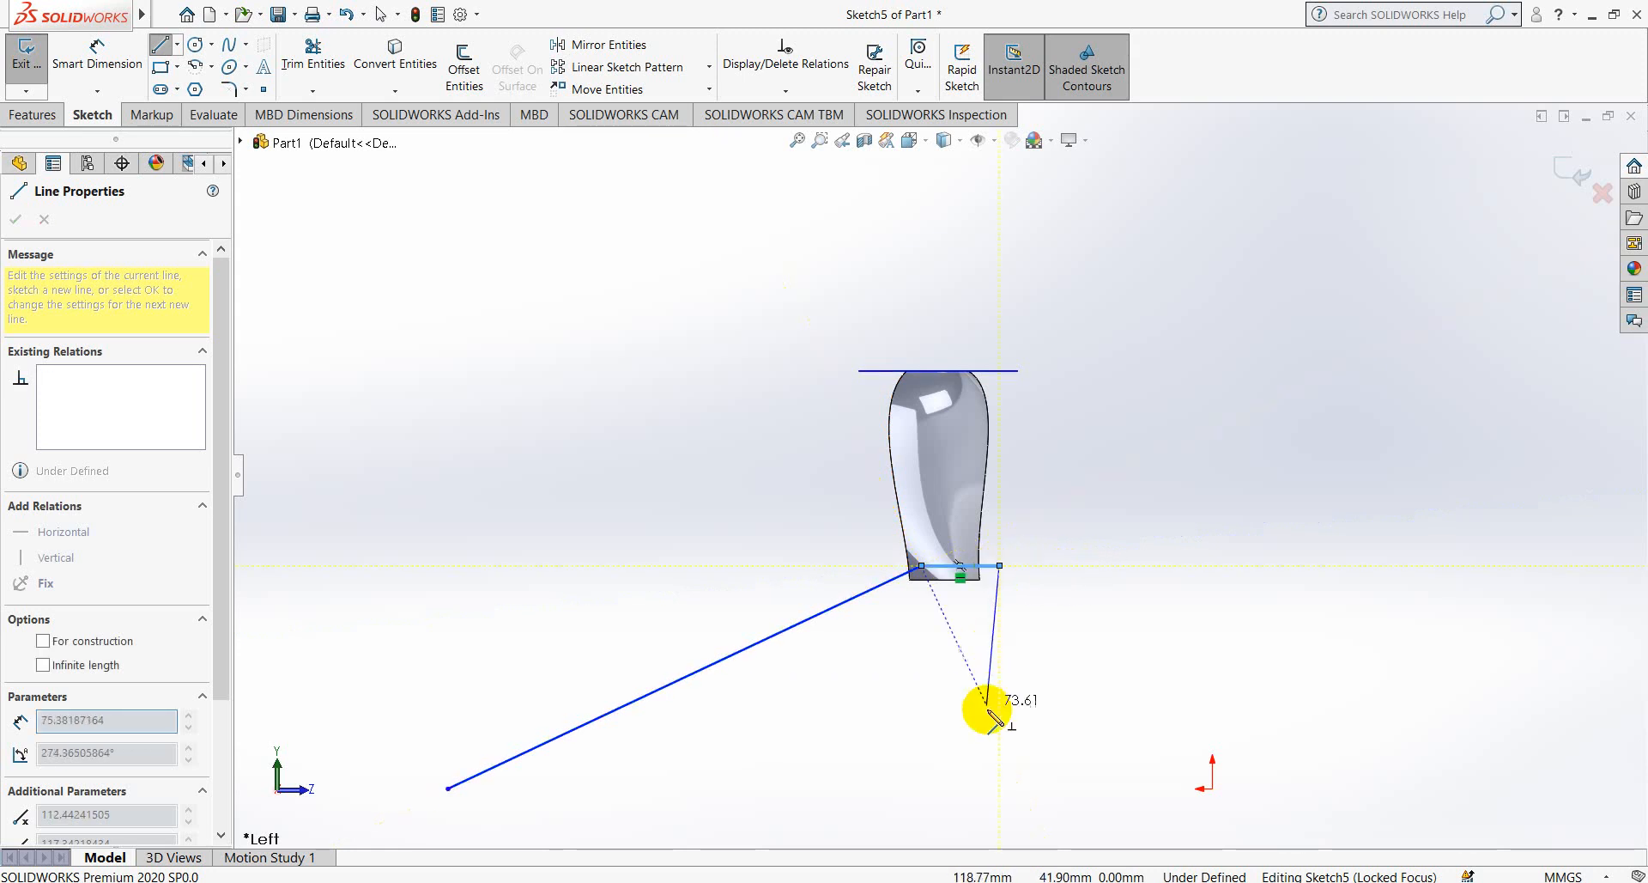
pyautogui.click(1000, 788)
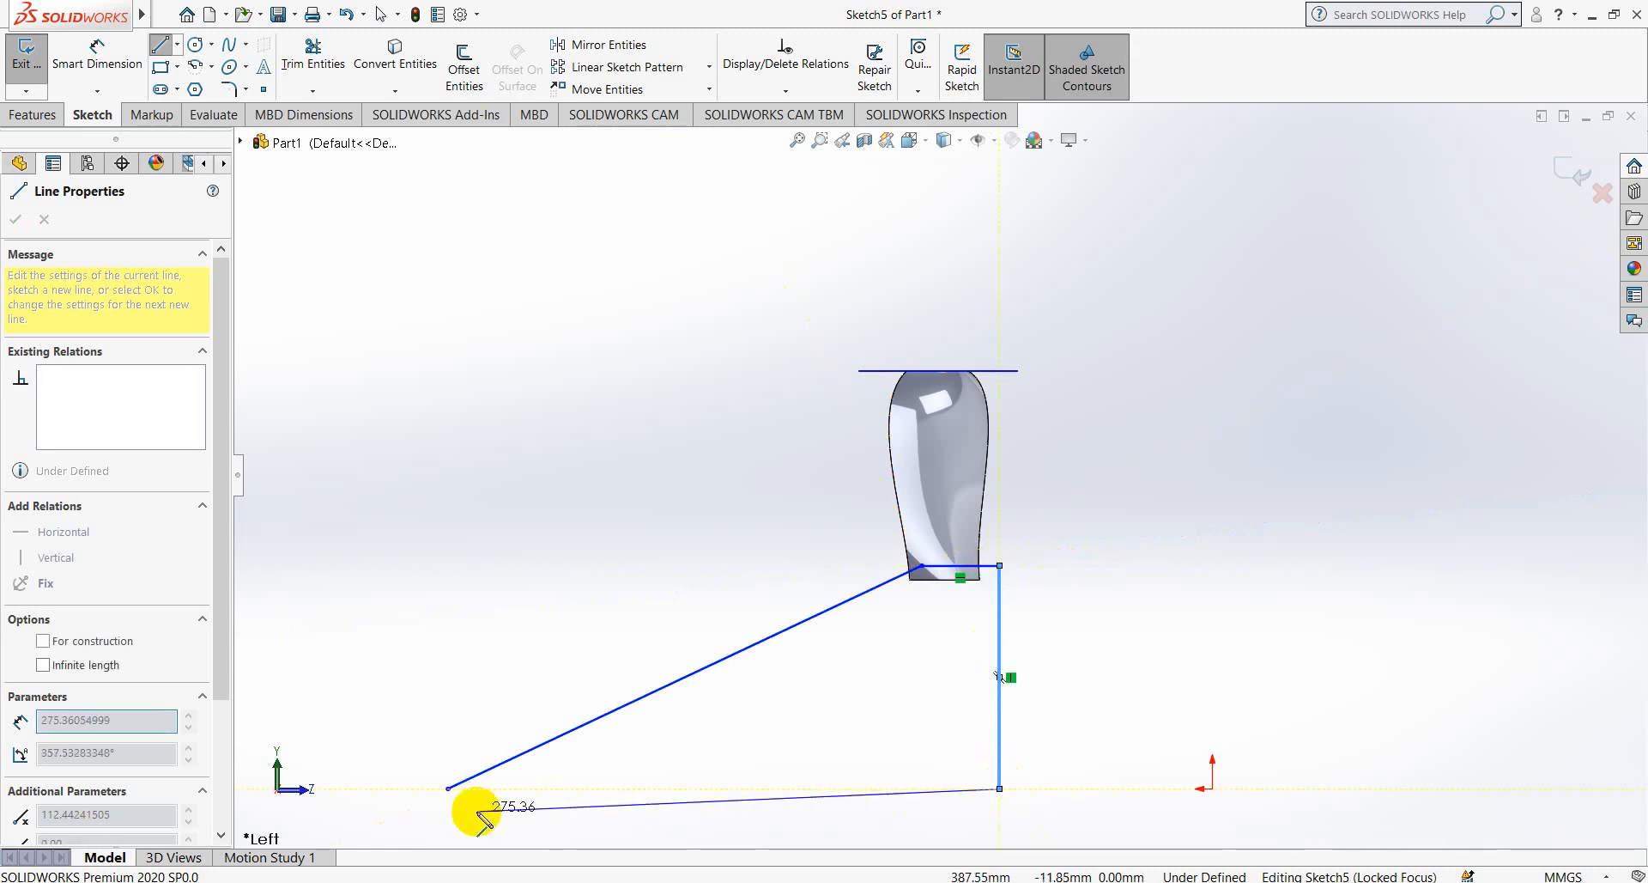
pyautogui.click(448, 788)
pyautogui.rightClick(448, 788)
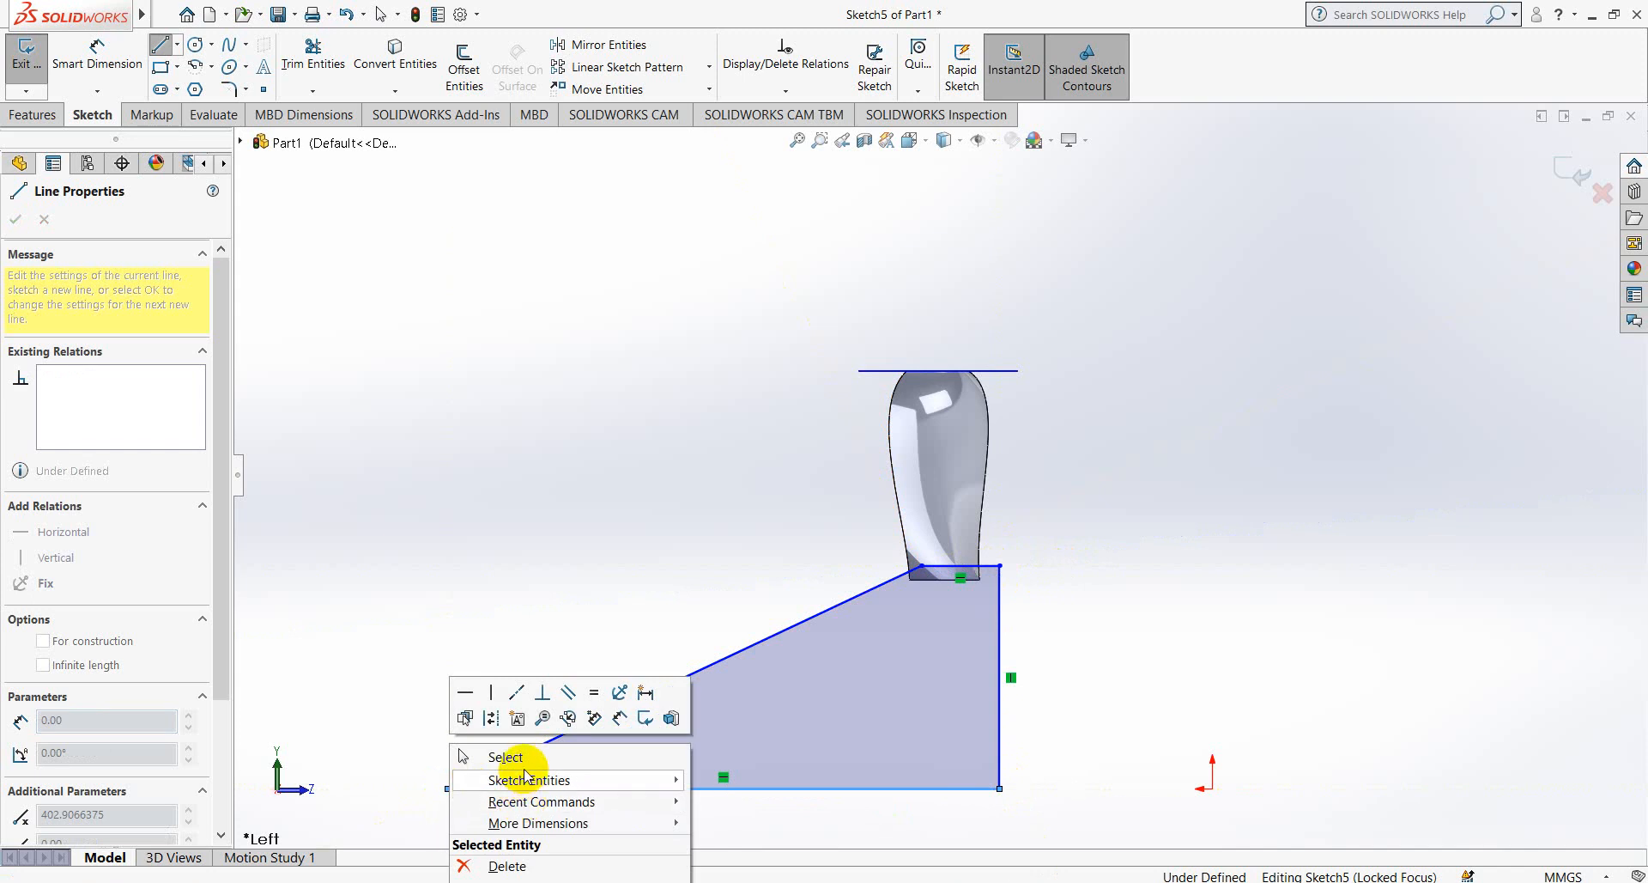
pyautogui.click(511, 756)
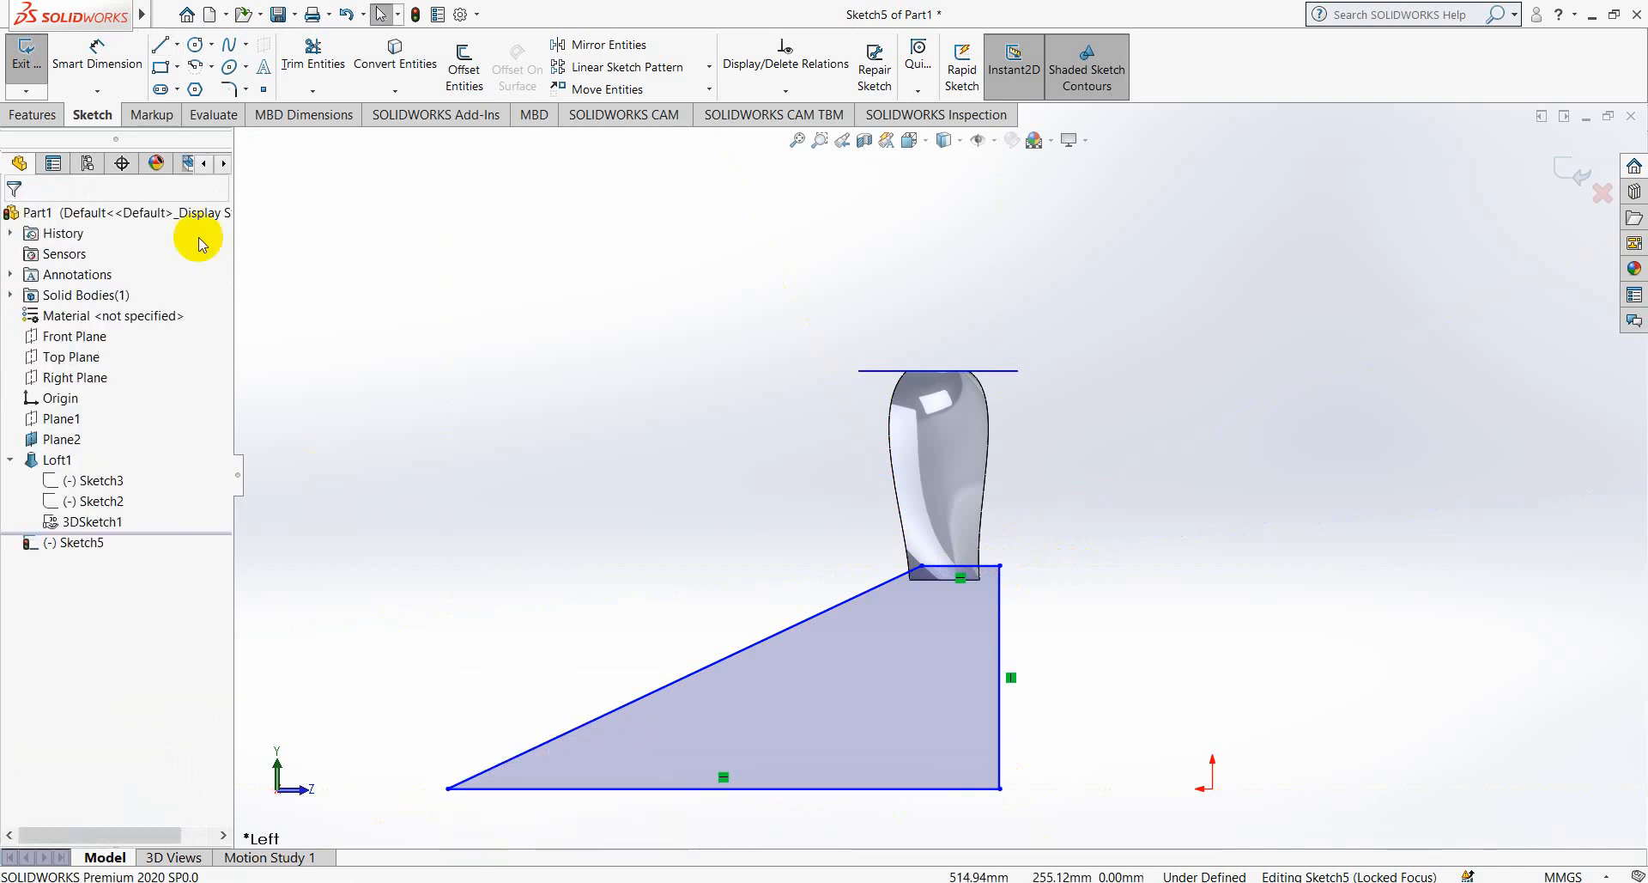
# - Dimension the base profile's height between its two horizontal lines as 63.25 mm
pyautogui.click(95, 67)
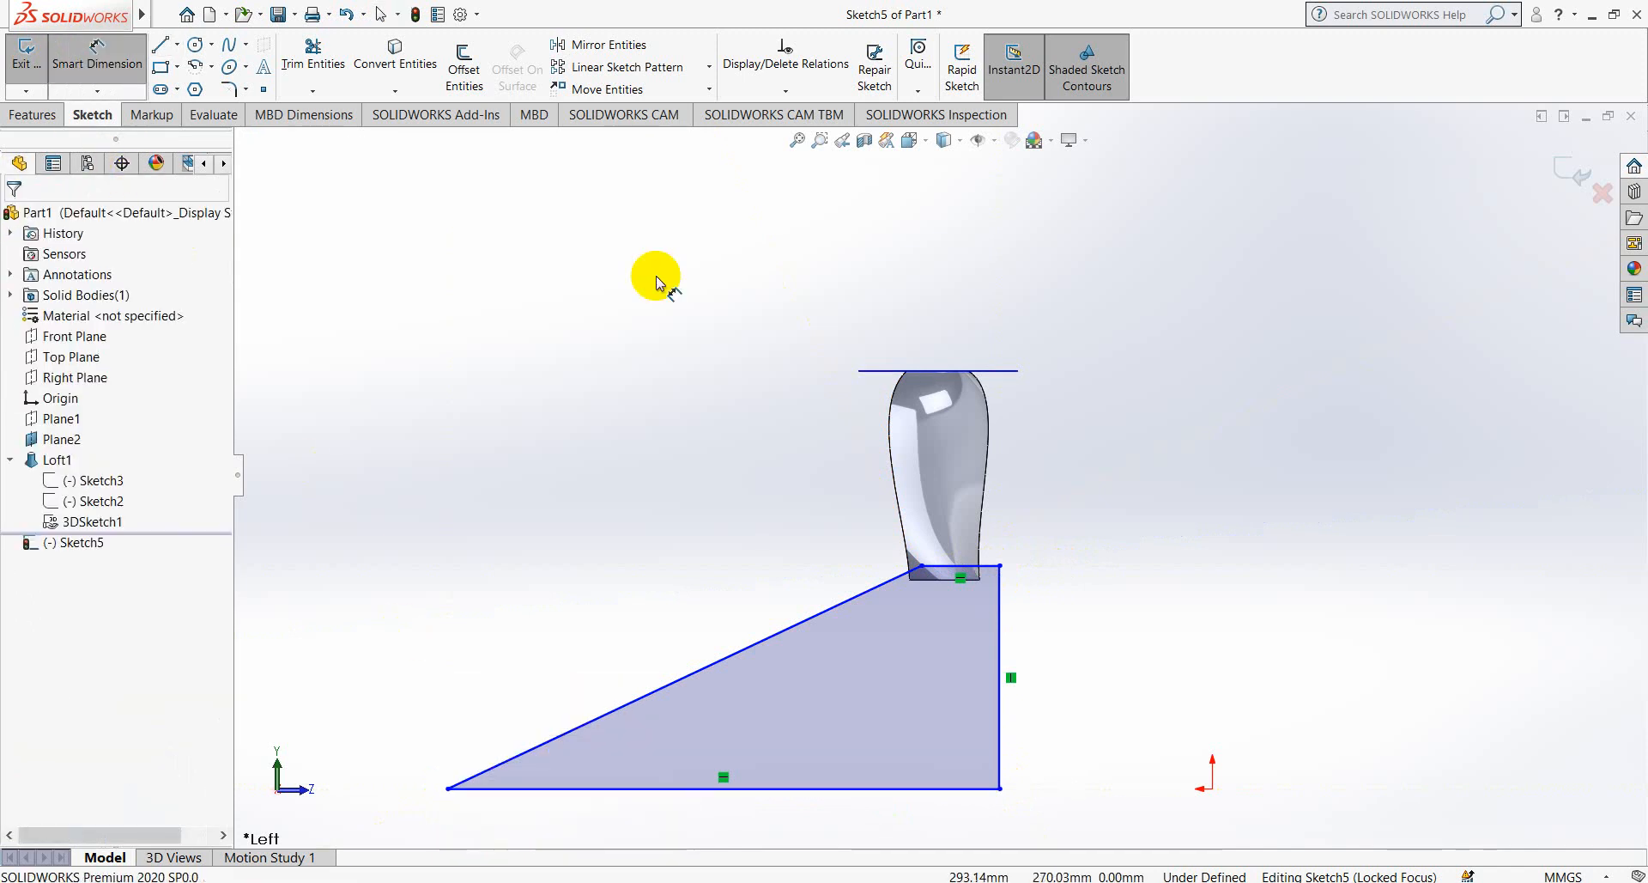
pyautogui.click(986, 574)
pyautogui.click(966, 788)
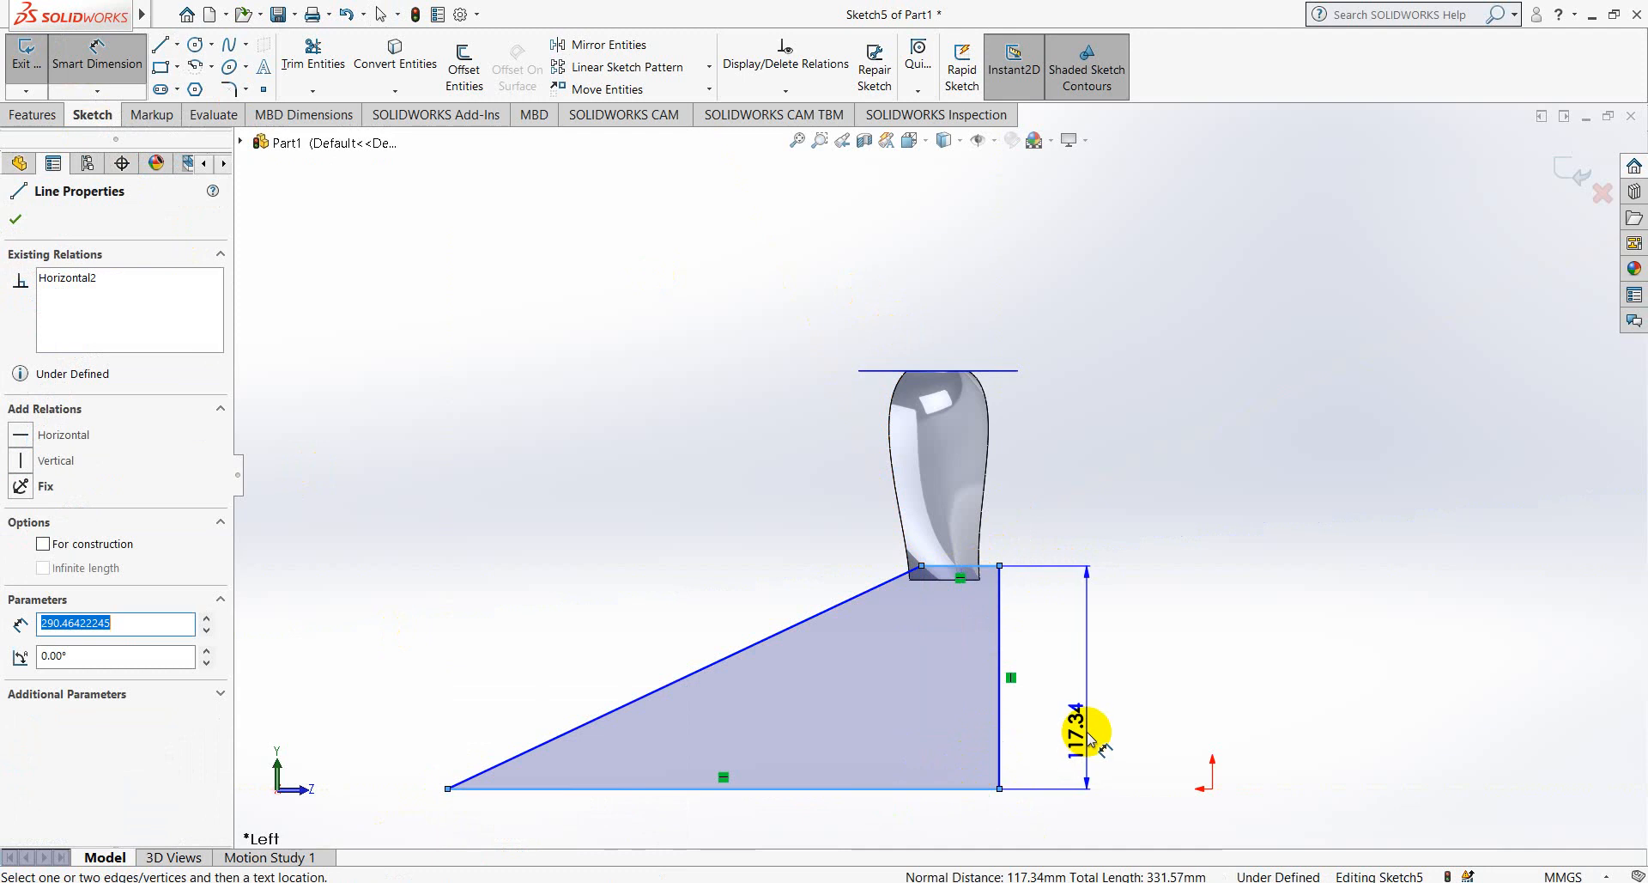
pyautogui.click(1091, 726)
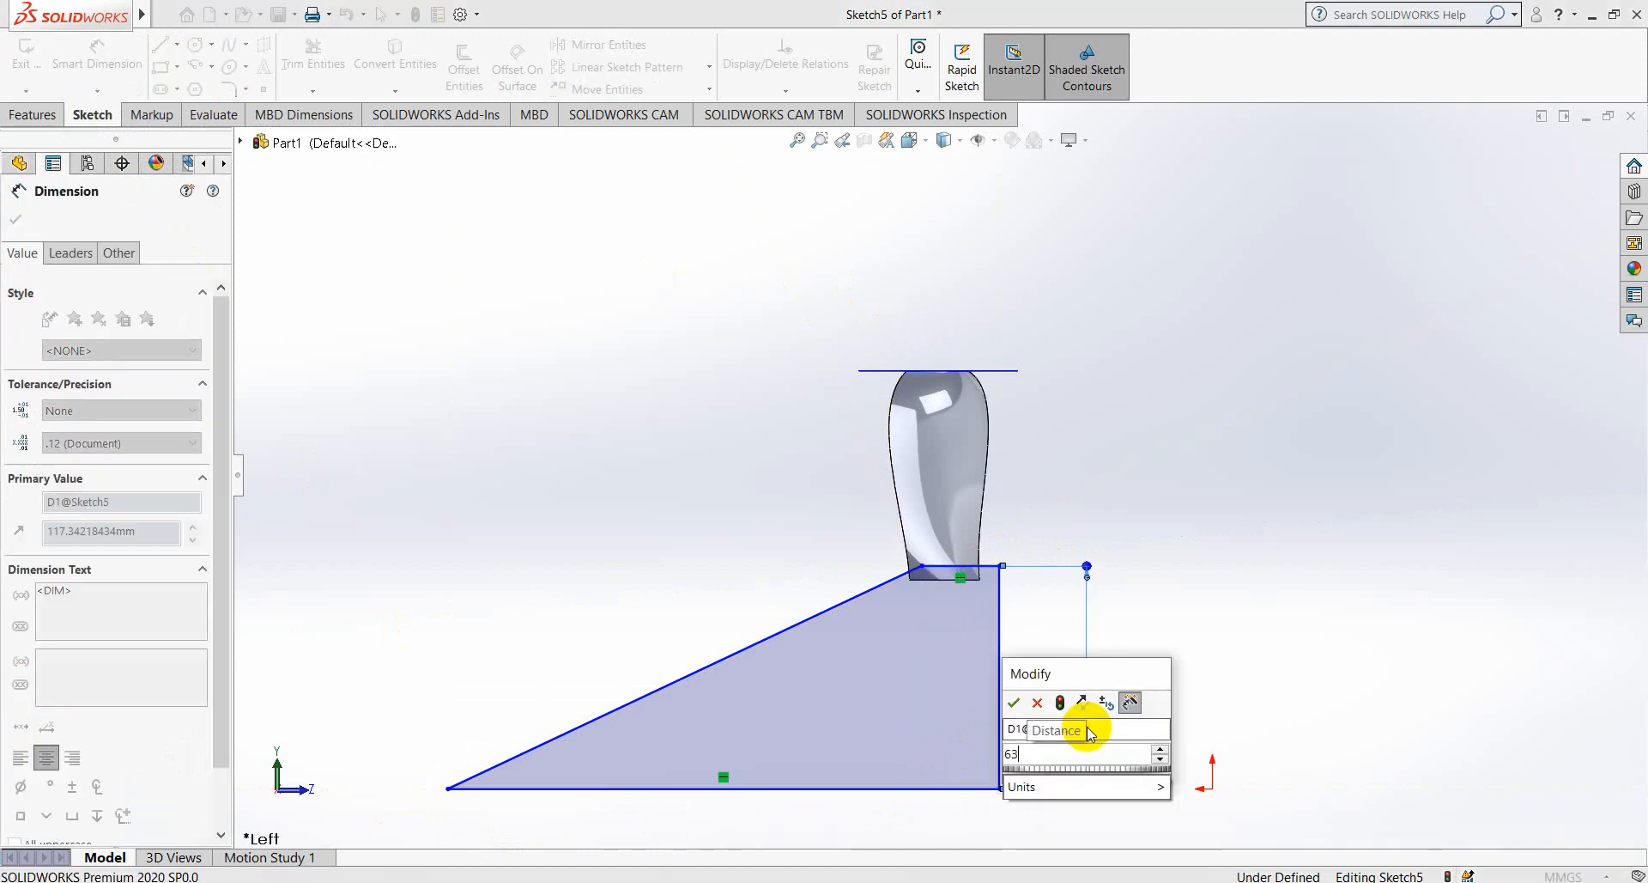
pyautogui.write('63.25')
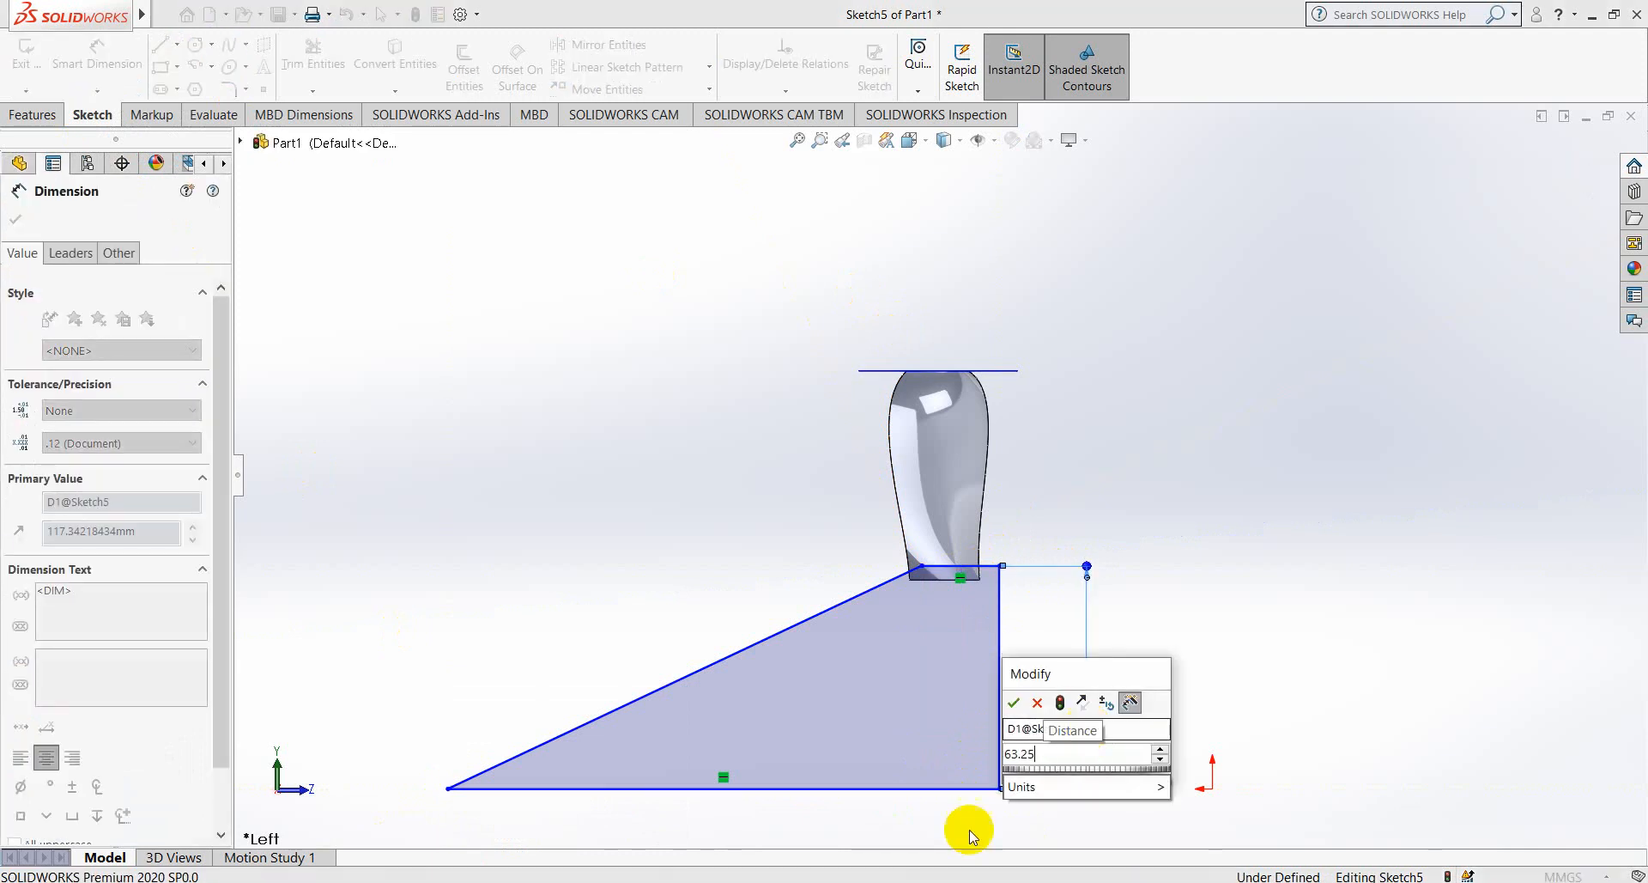
pyautogui.press('Return')
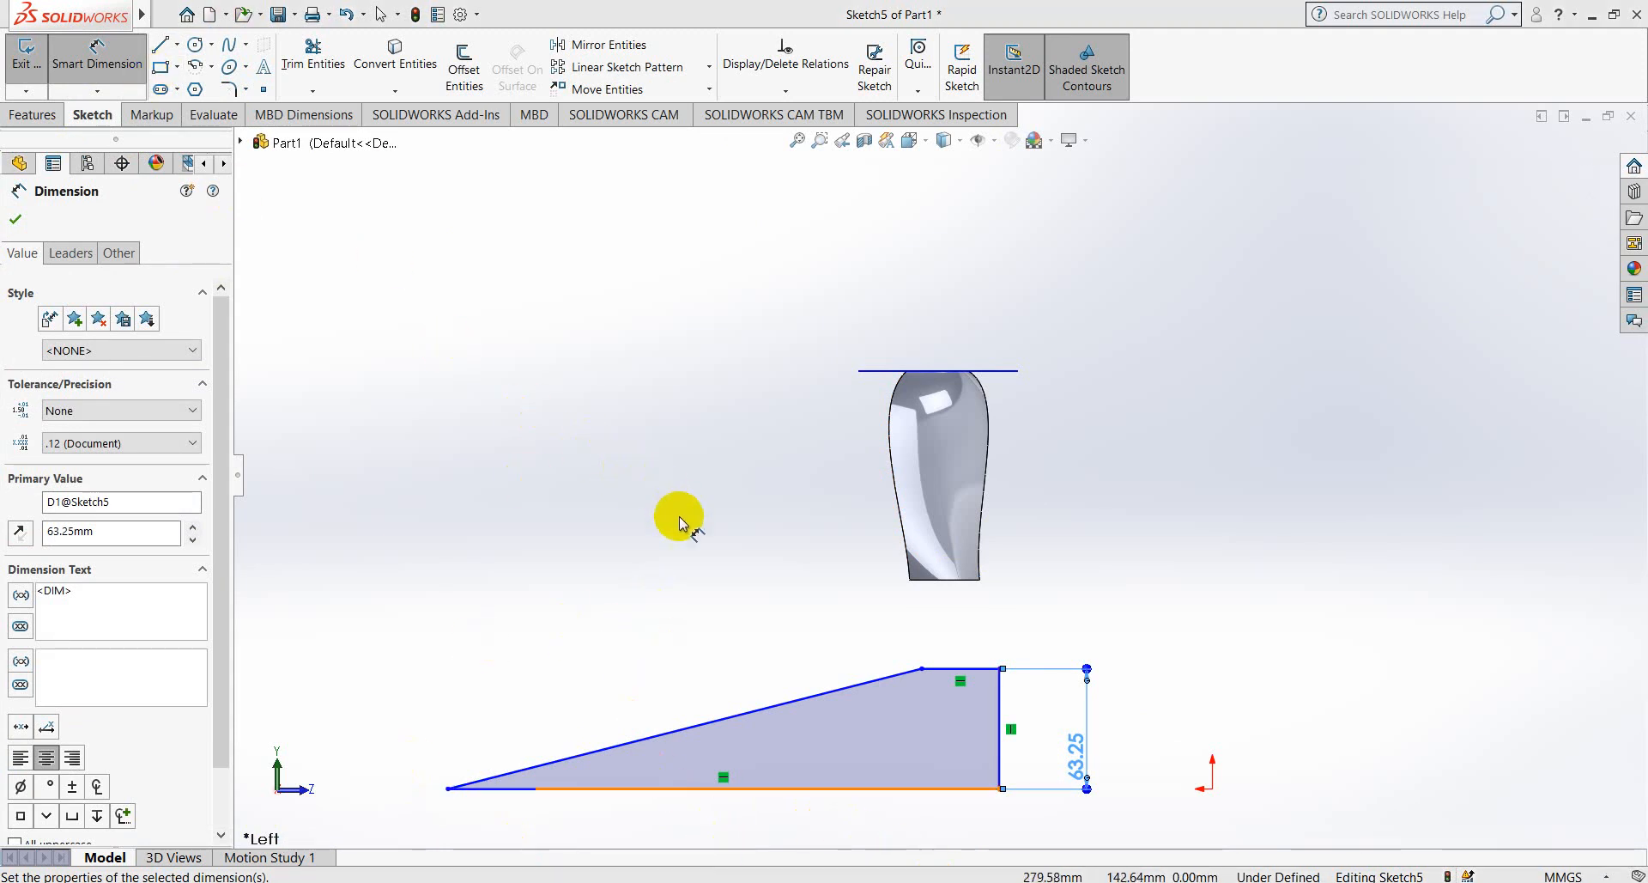
# - Set the bottom line's length to 166 mm and move the slope's upper endpoint back over the base to uncross the profile
pyautogui.click(784, 833)
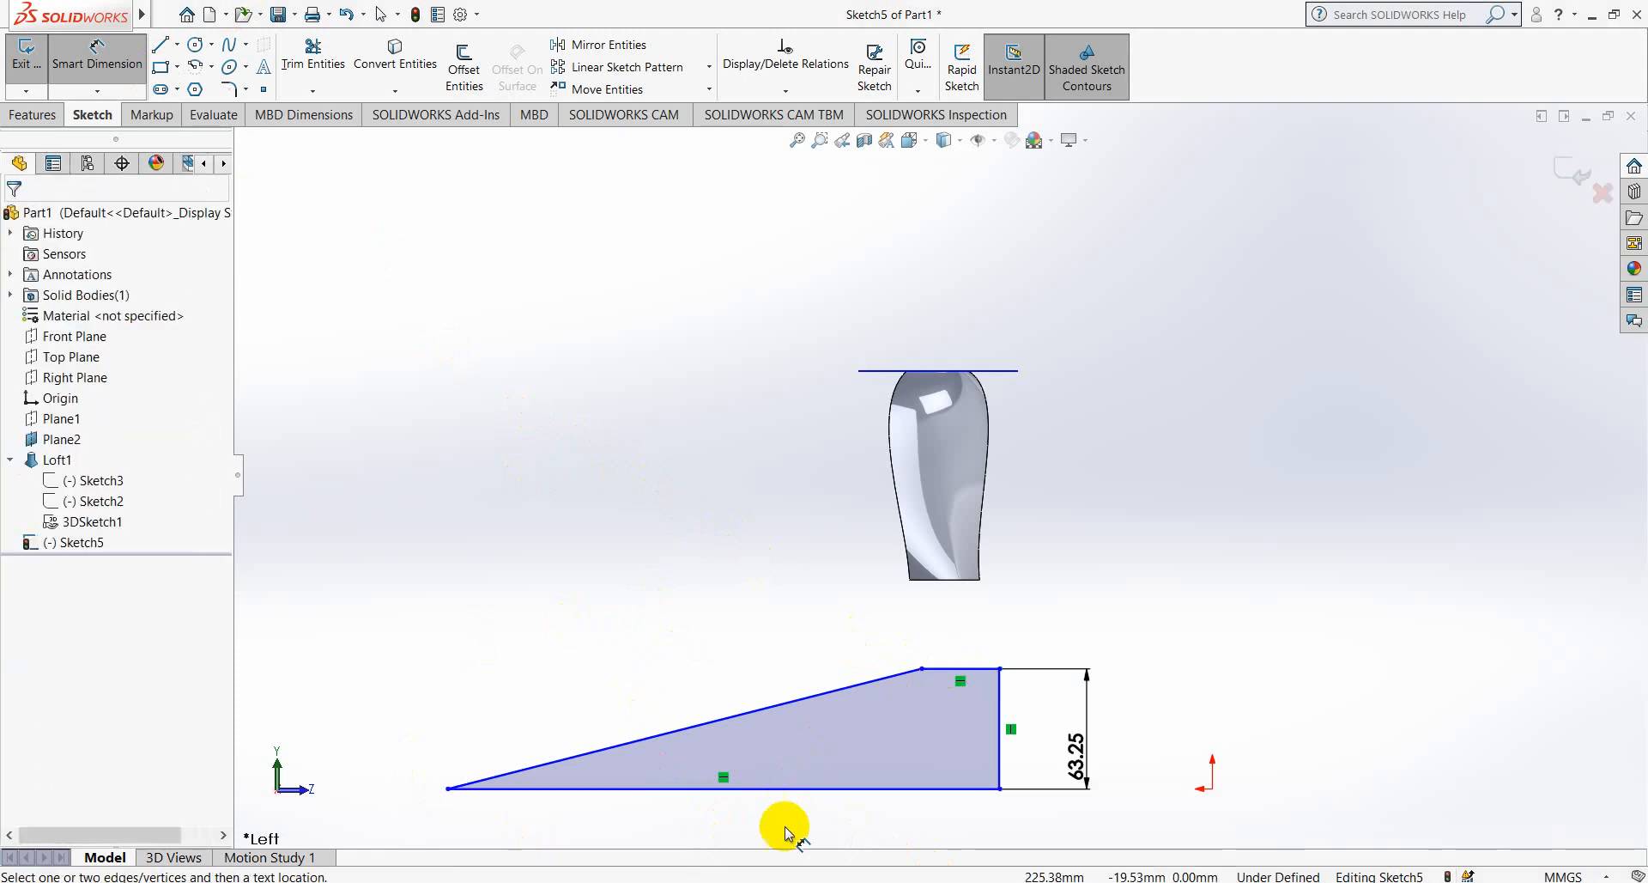
pyautogui.click(763, 802)
pyautogui.click(777, 833)
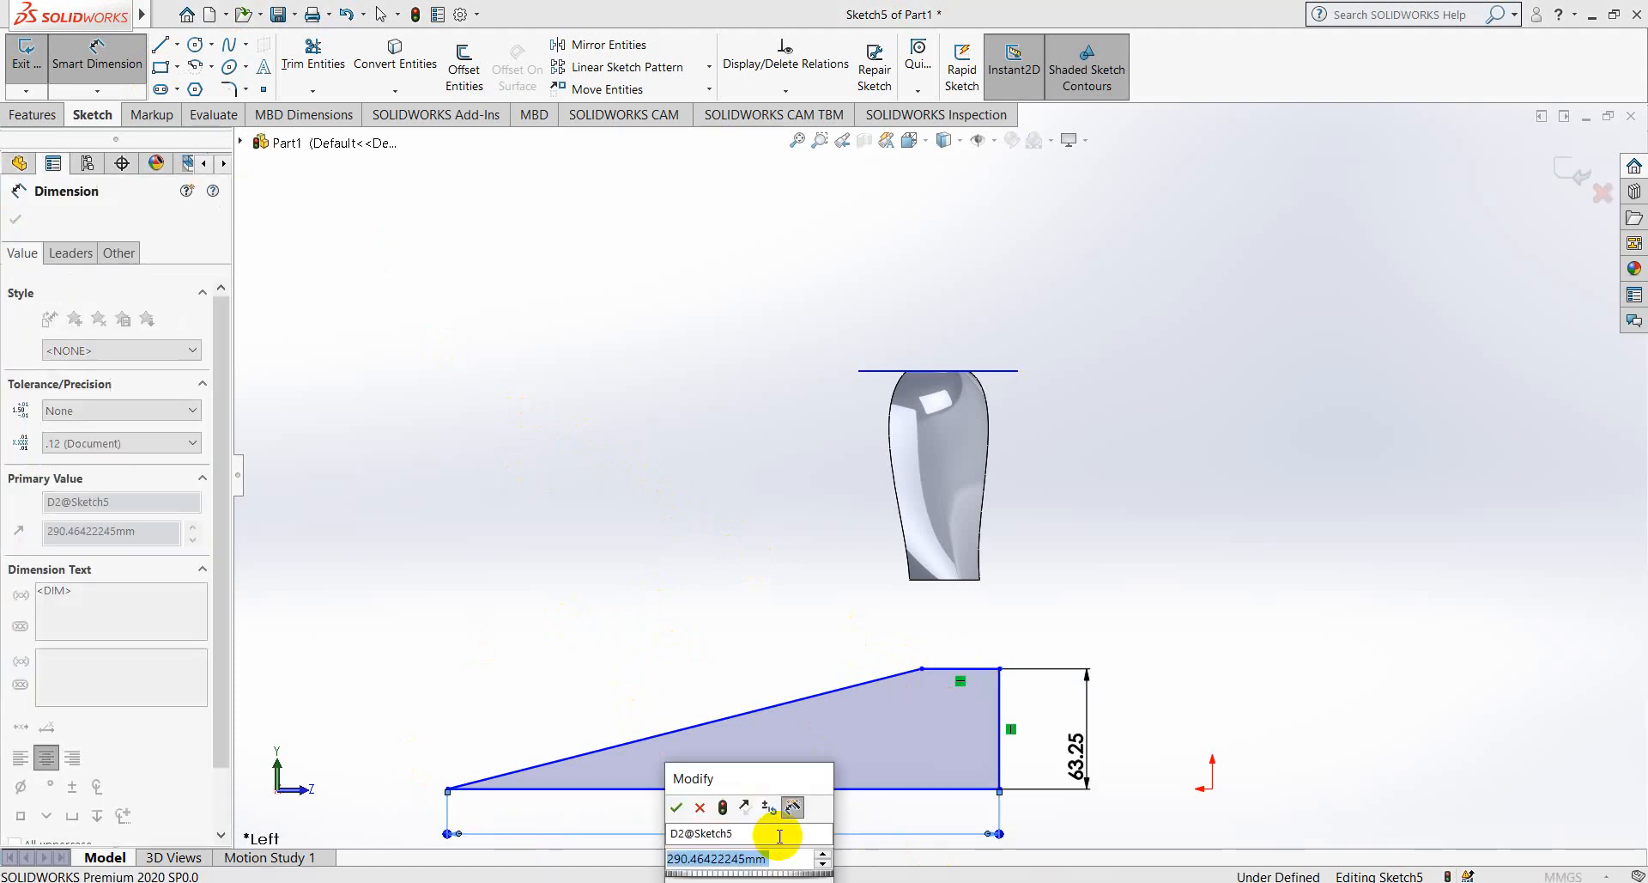
pyautogui.write('166')
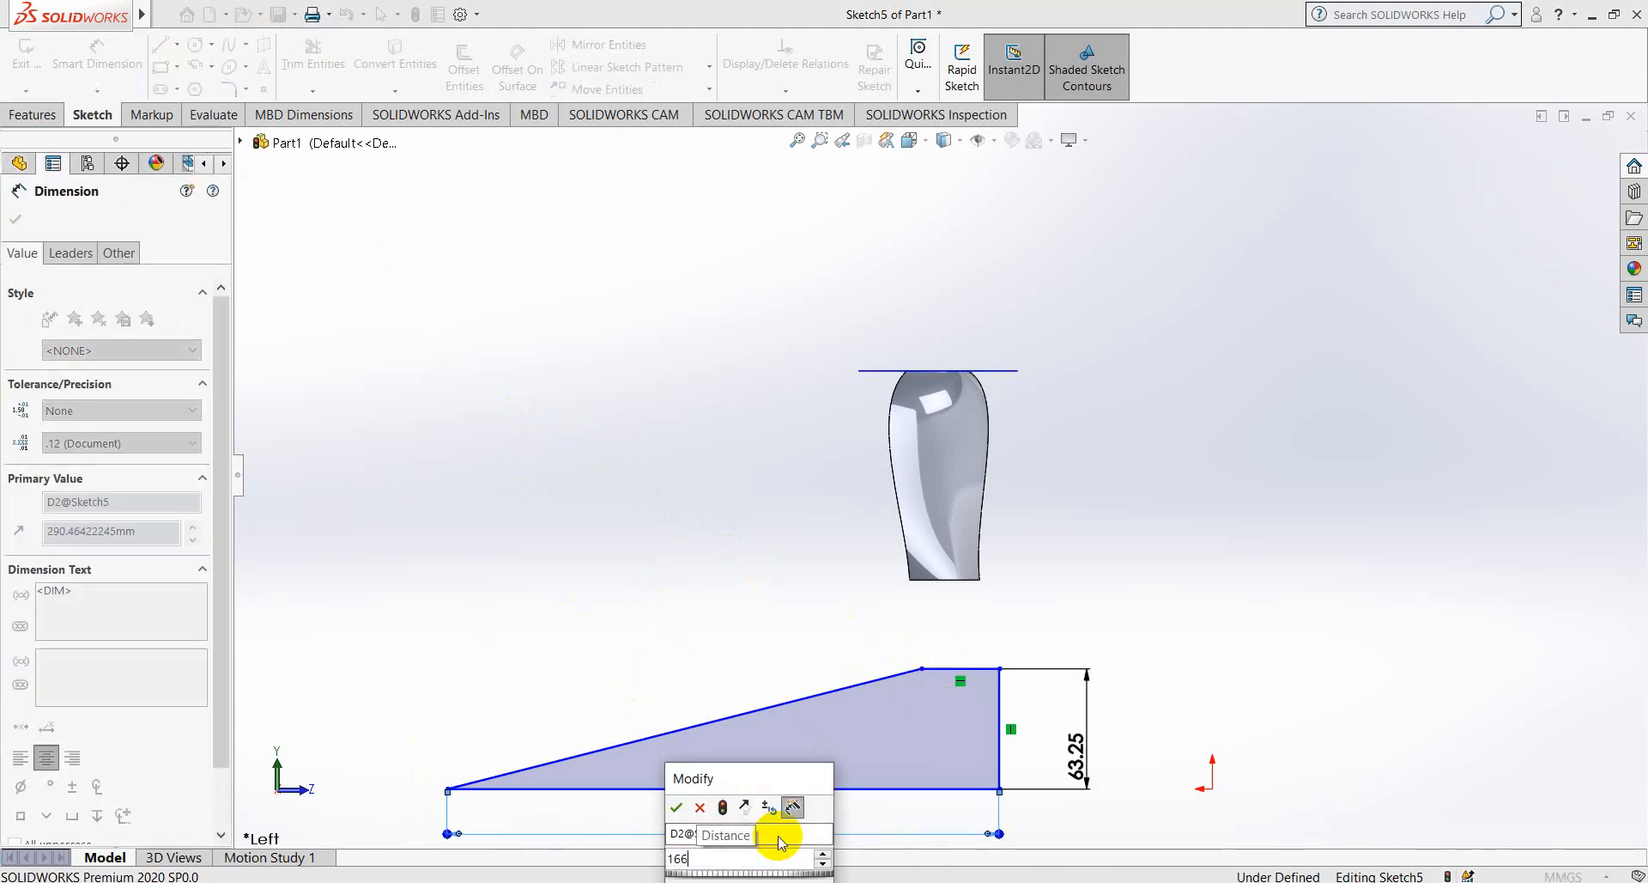
pyautogui.press('Return')
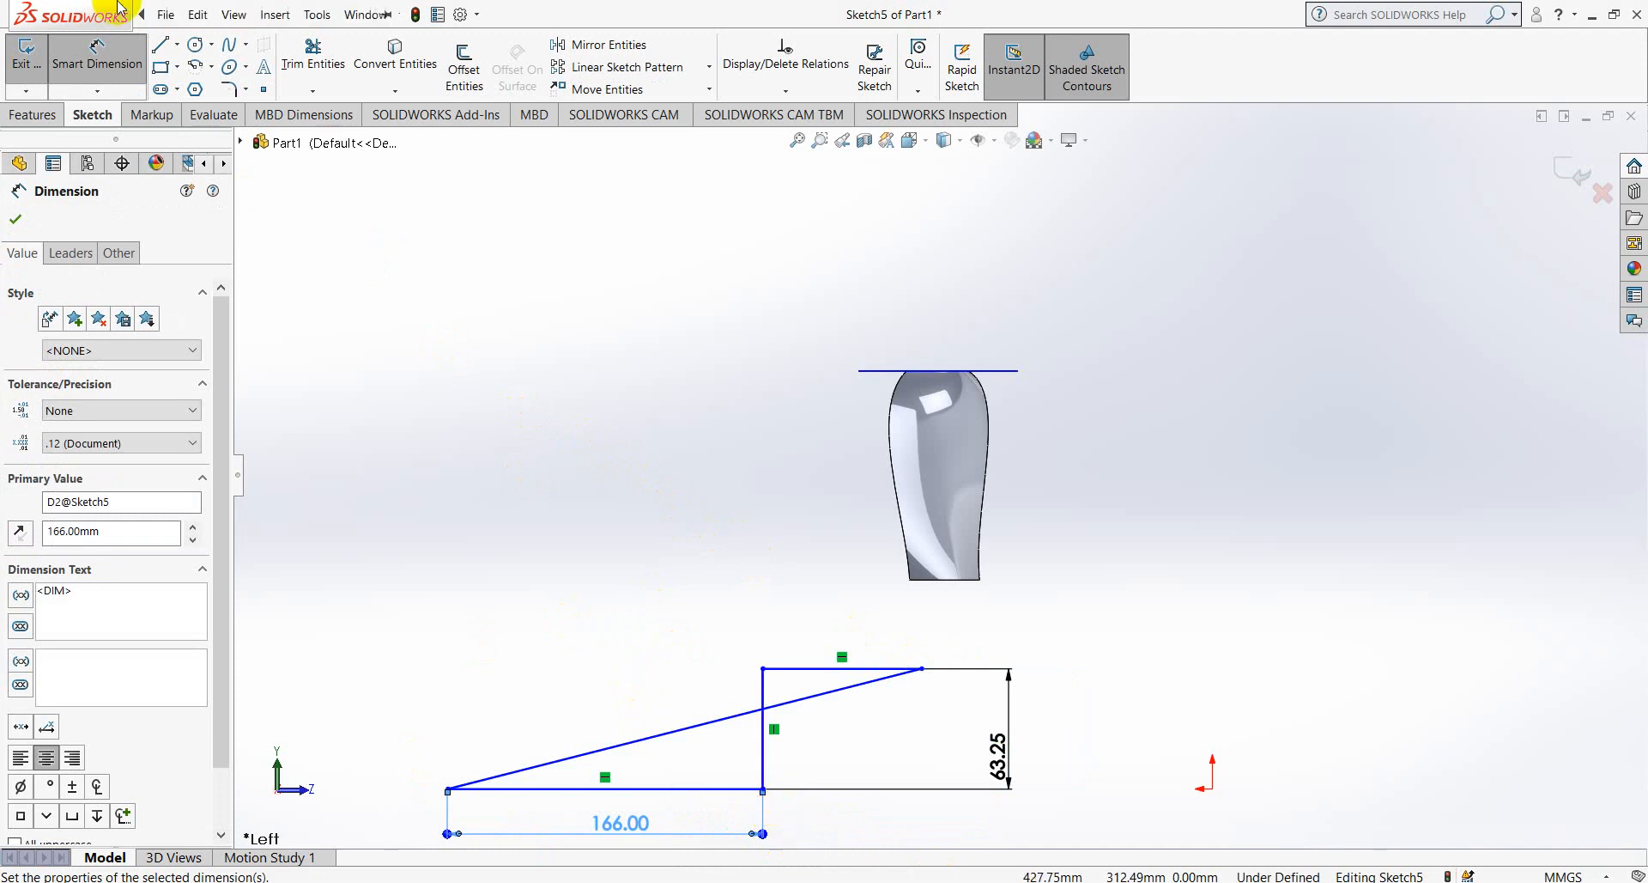
pyautogui.click(98, 47)
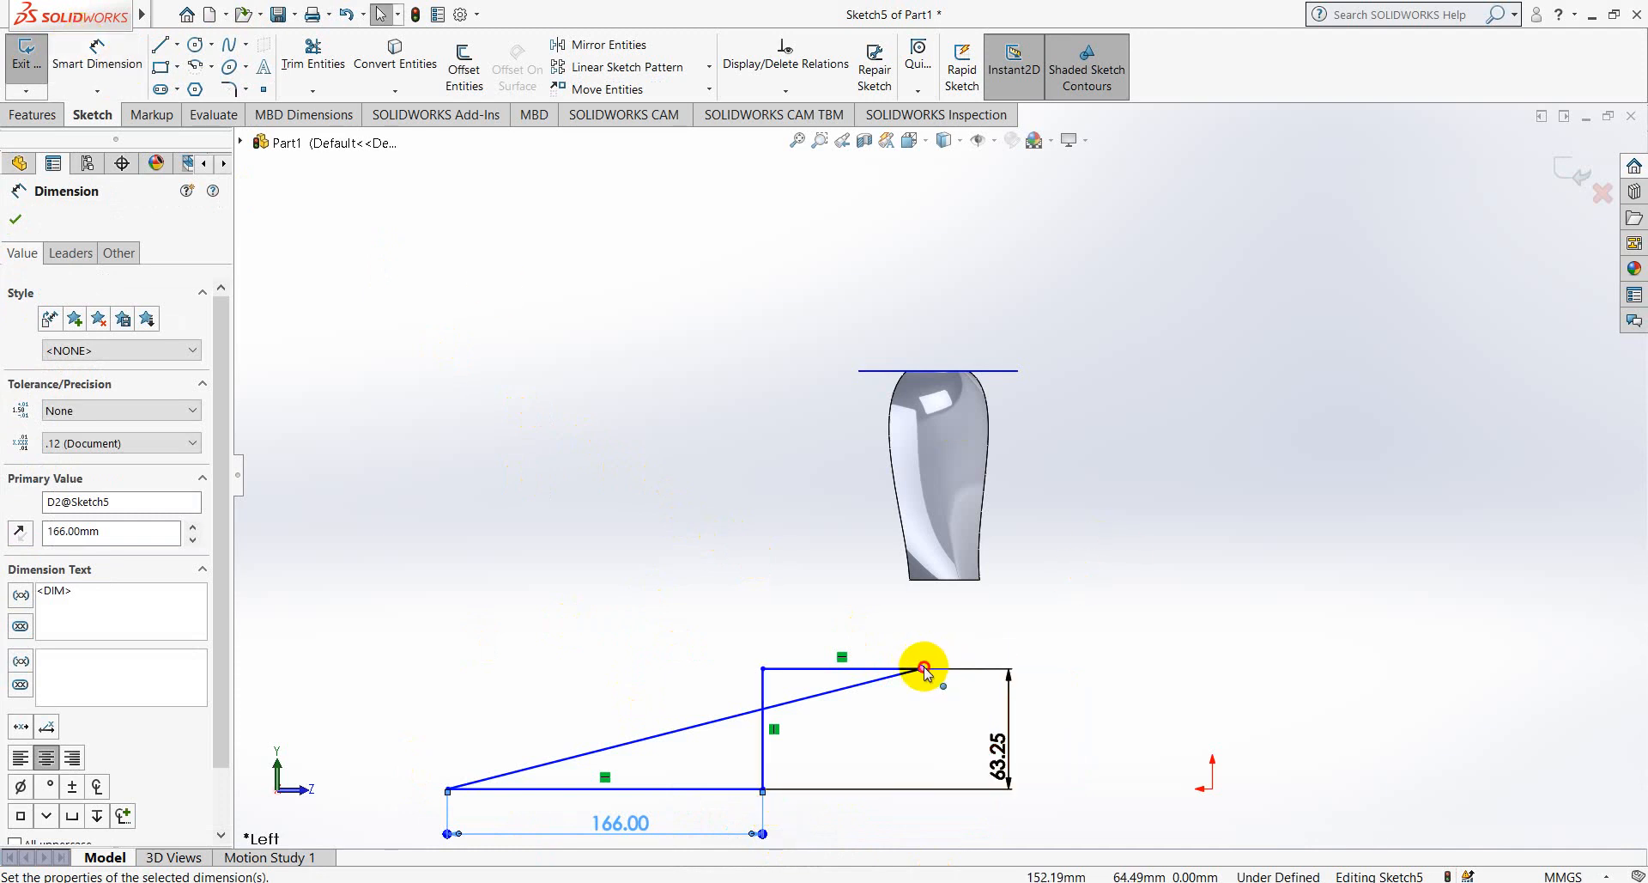
pyautogui.moveTo(920, 667); pyautogui.dragTo(655, 662)
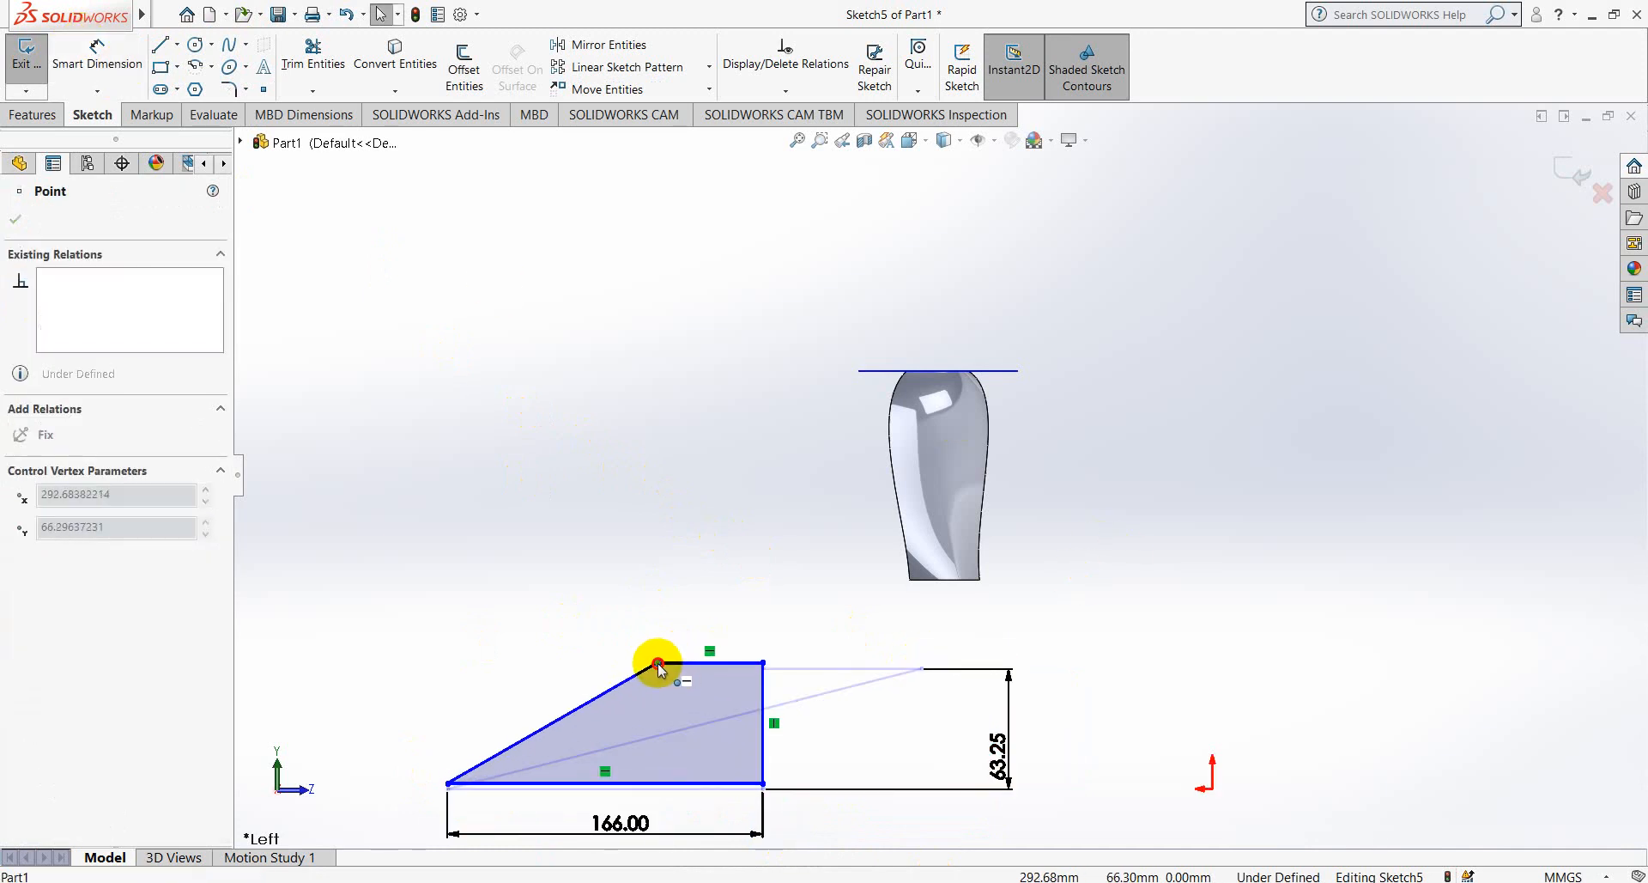
# - Add a 30 mm sketch fillet where the sloping side meets the short upper horizontal line
pyautogui.click(90, 60)
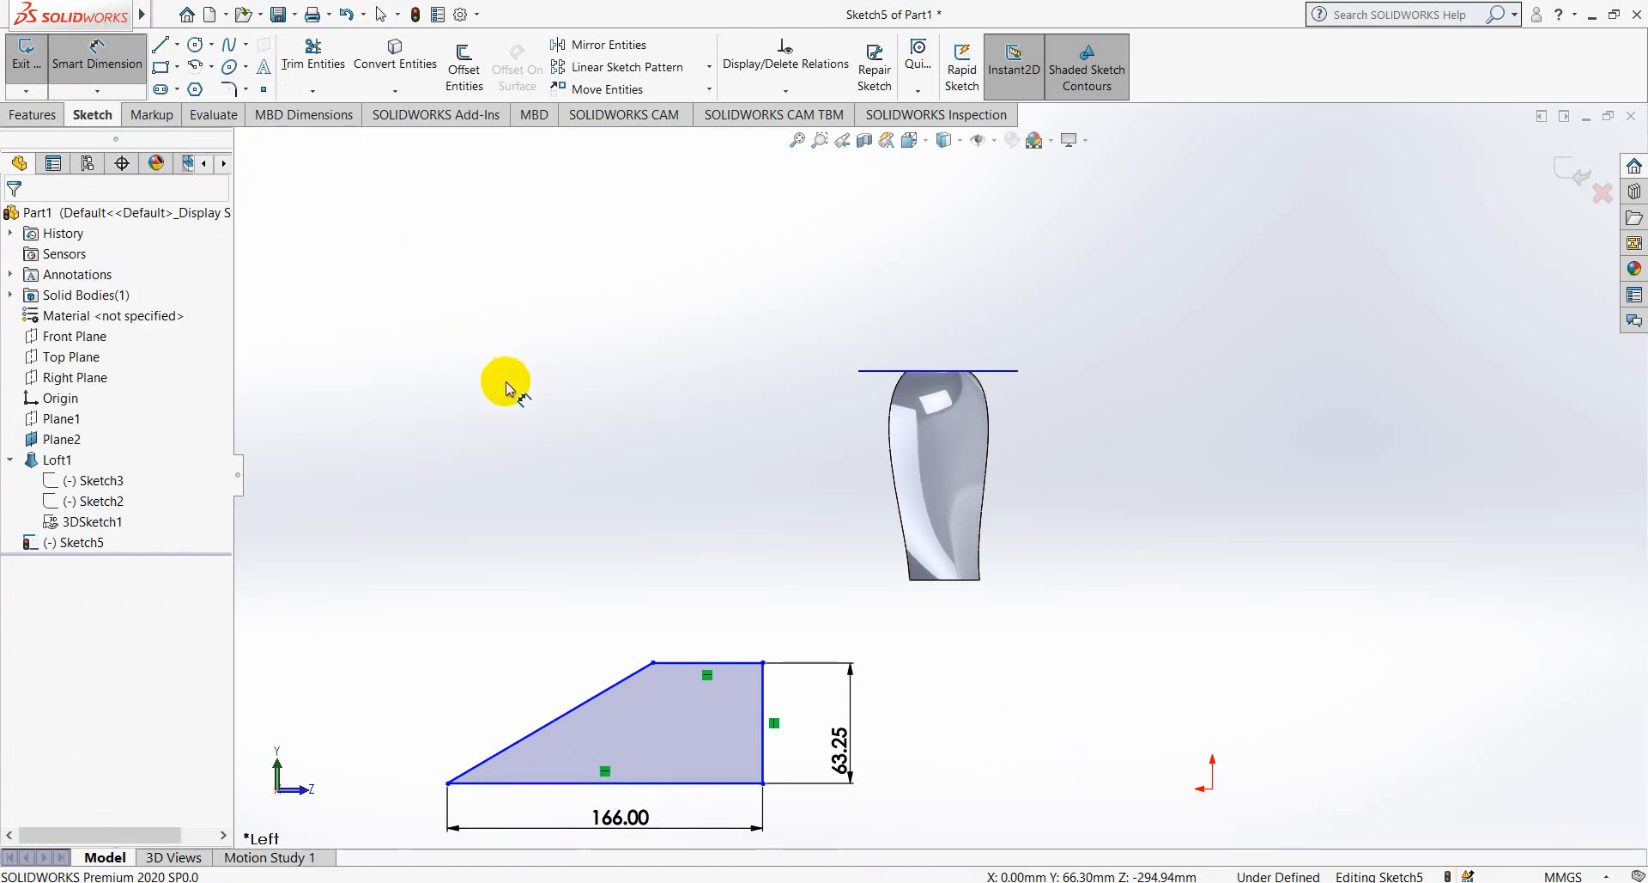
pyautogui.click(236, 89)
pyautogui.click(653, 665)
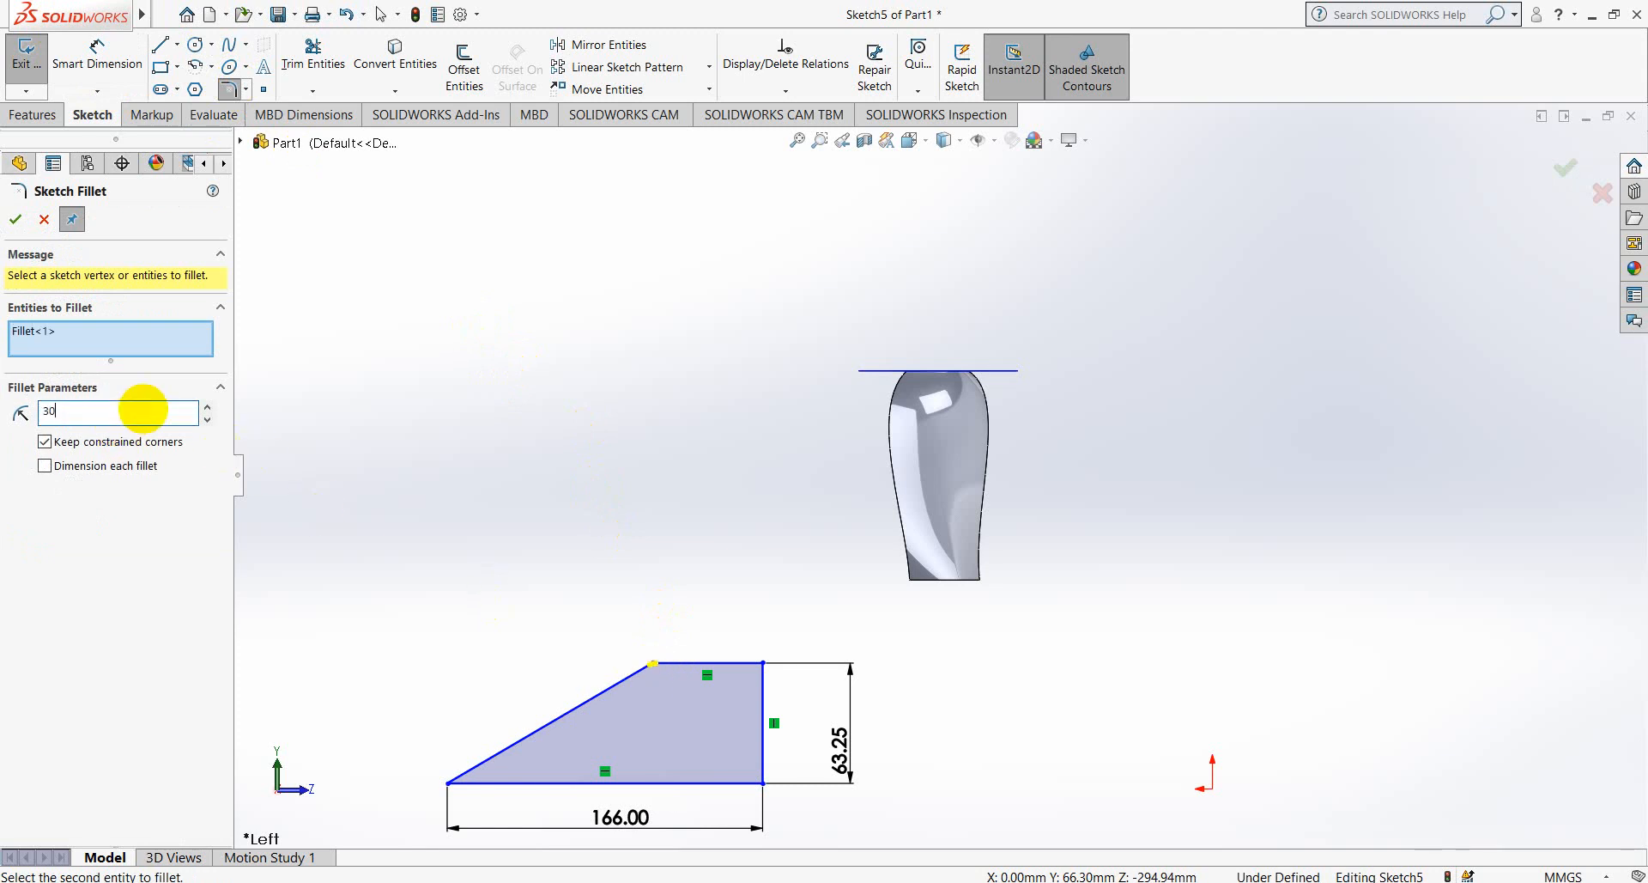
pyautogui.click(16, 218)
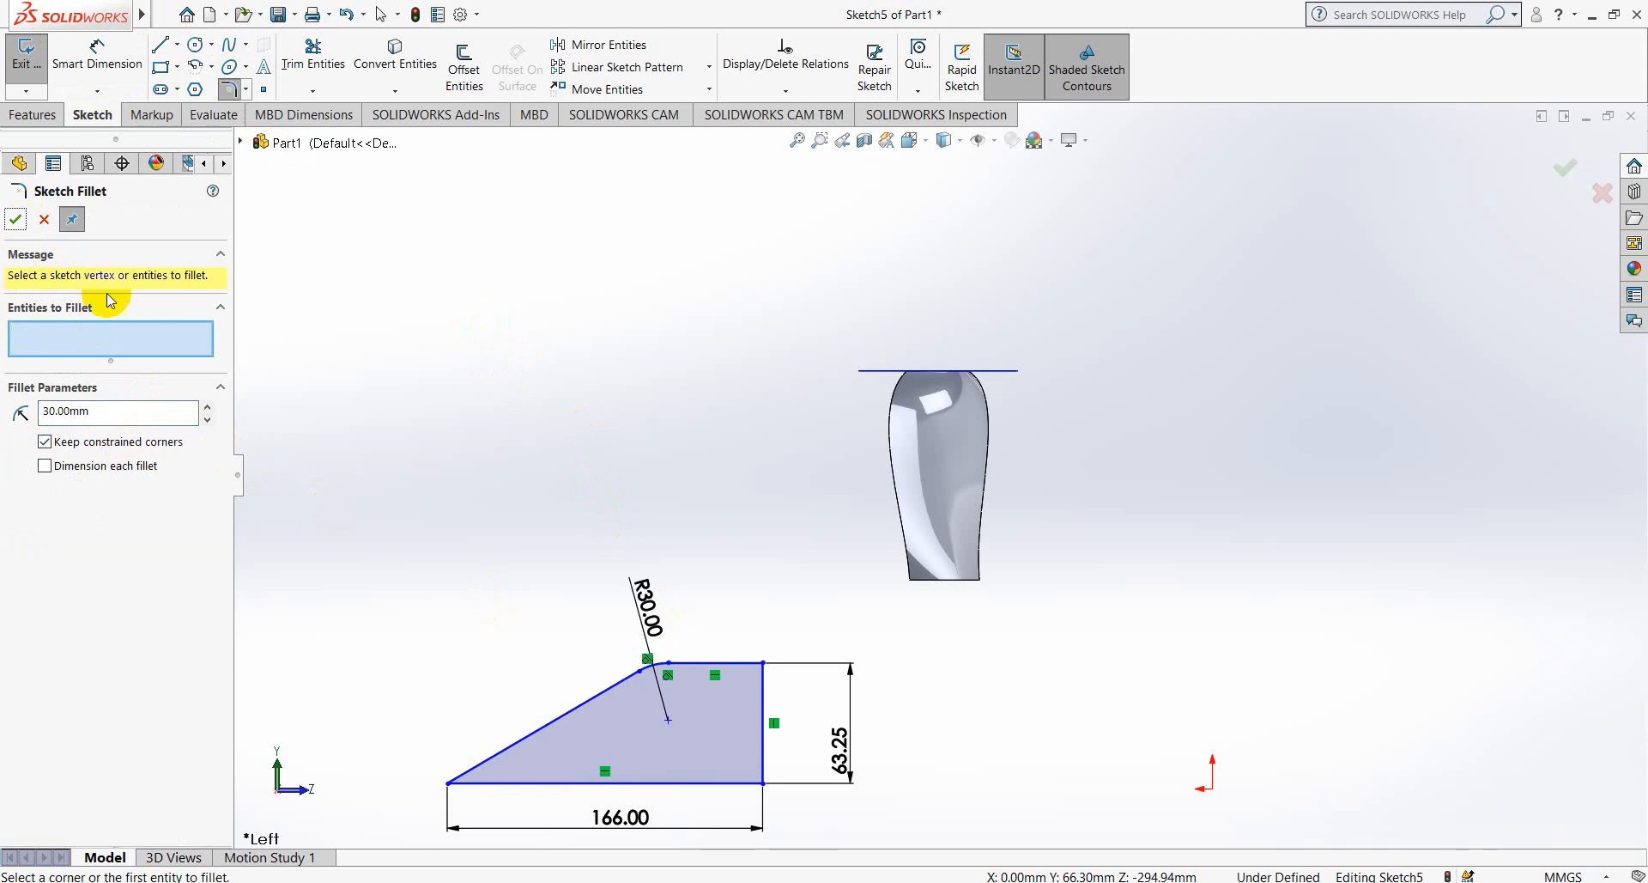
# - Dimension the upper horizontal line between the fillet end and the vertical side as 37 mm
pyautogui.click(120, 53)
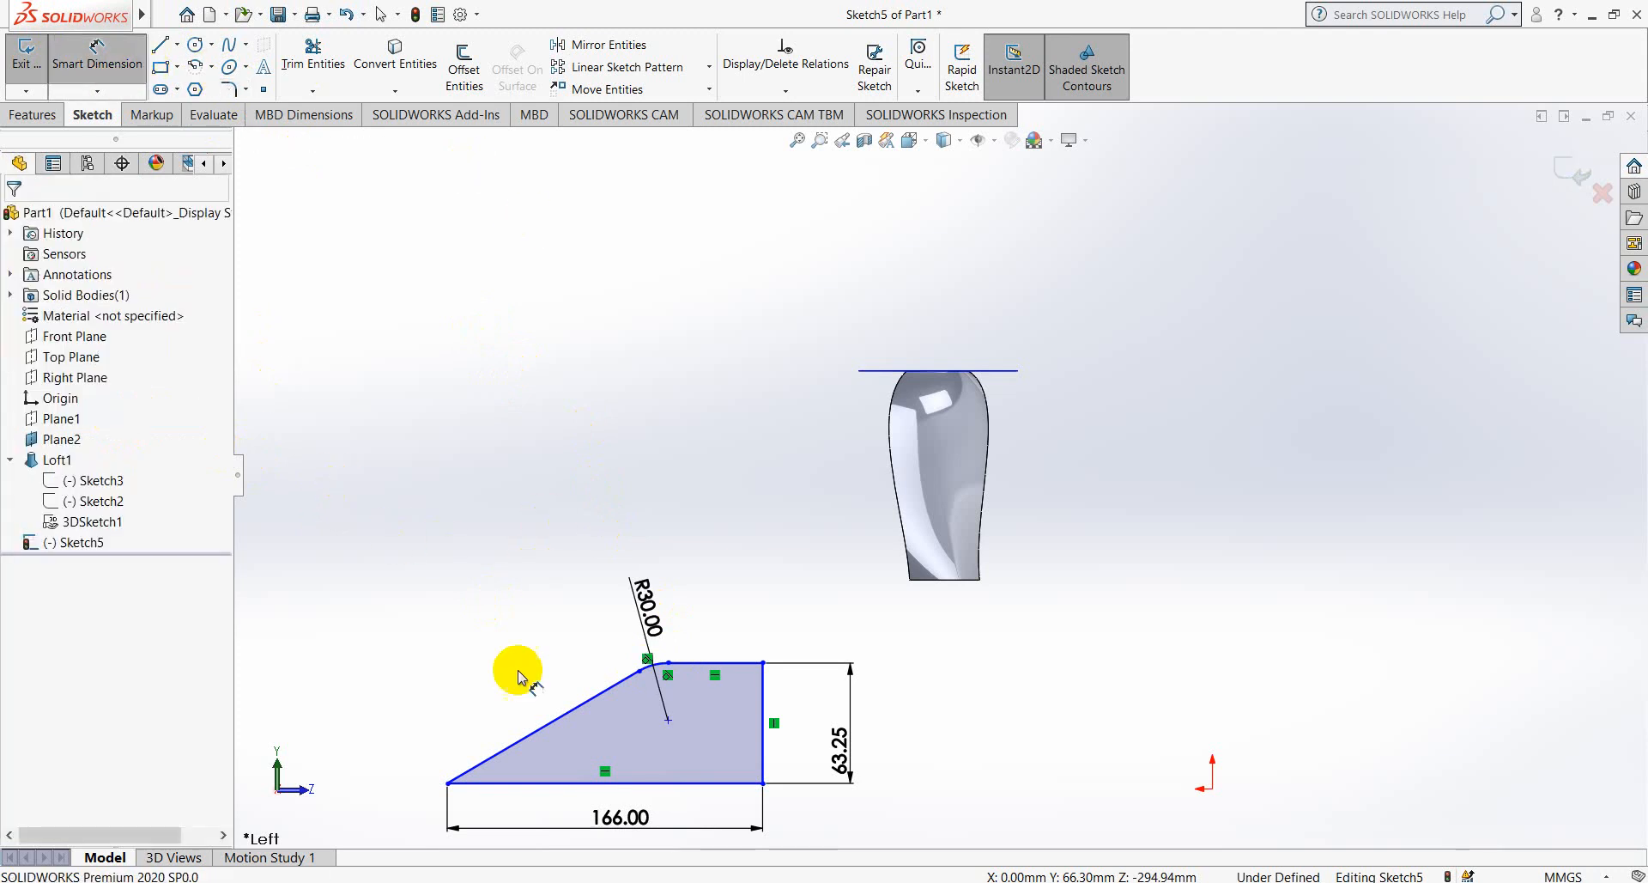
pyautogui.click(669, 663)
pyautogui.click(762, 662)
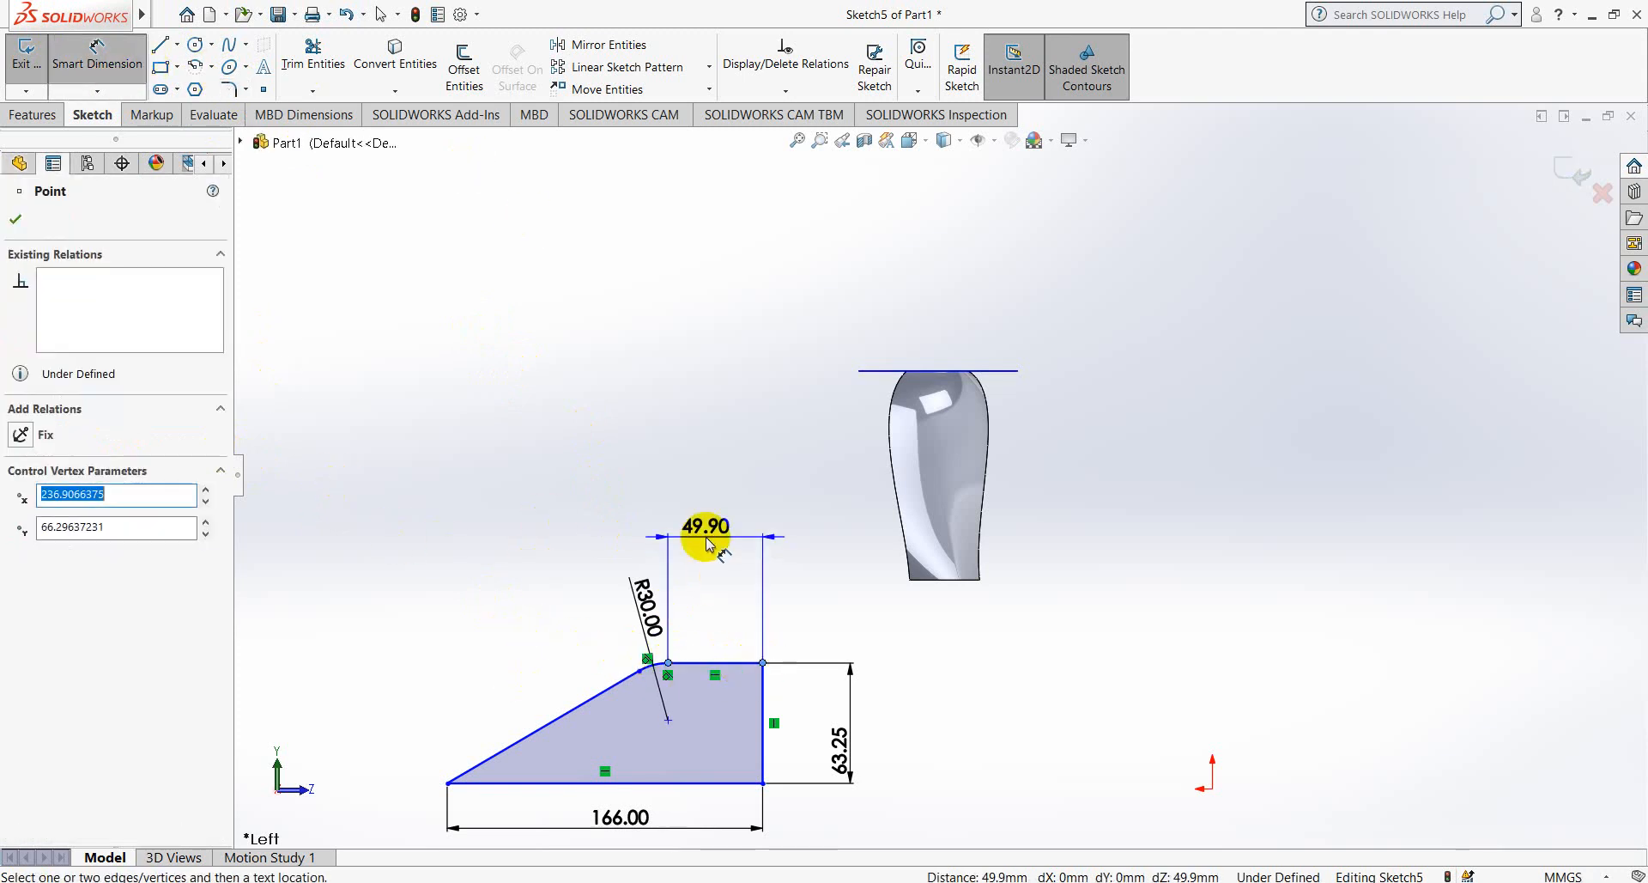
pyautogui.click(721, 541)
pyautogui.write('37')
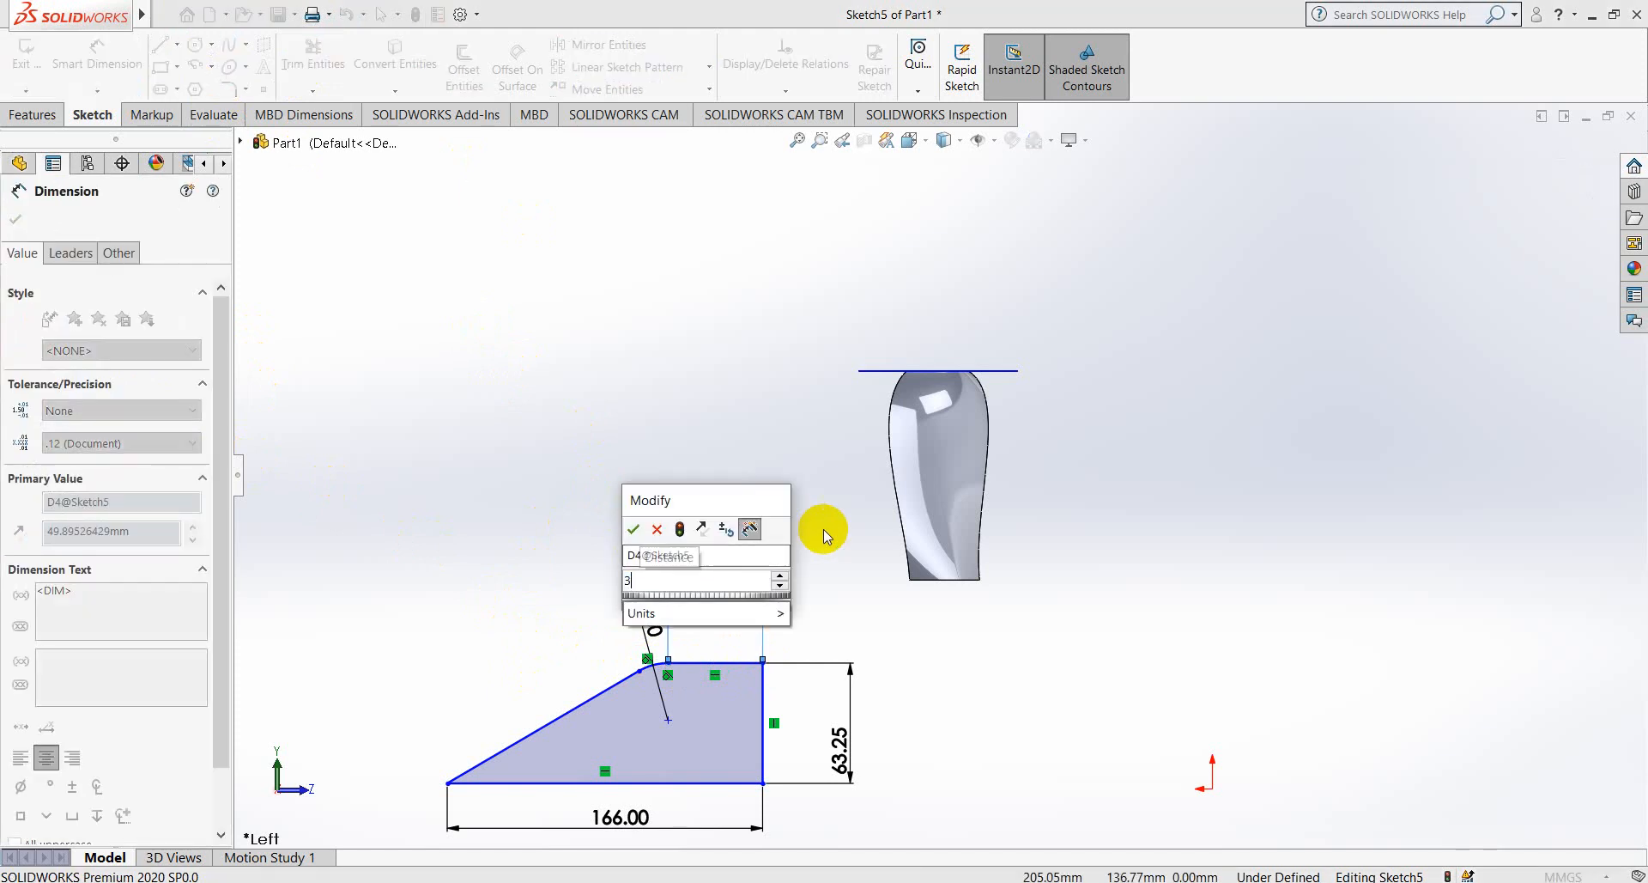
pyautogui.press('Return')
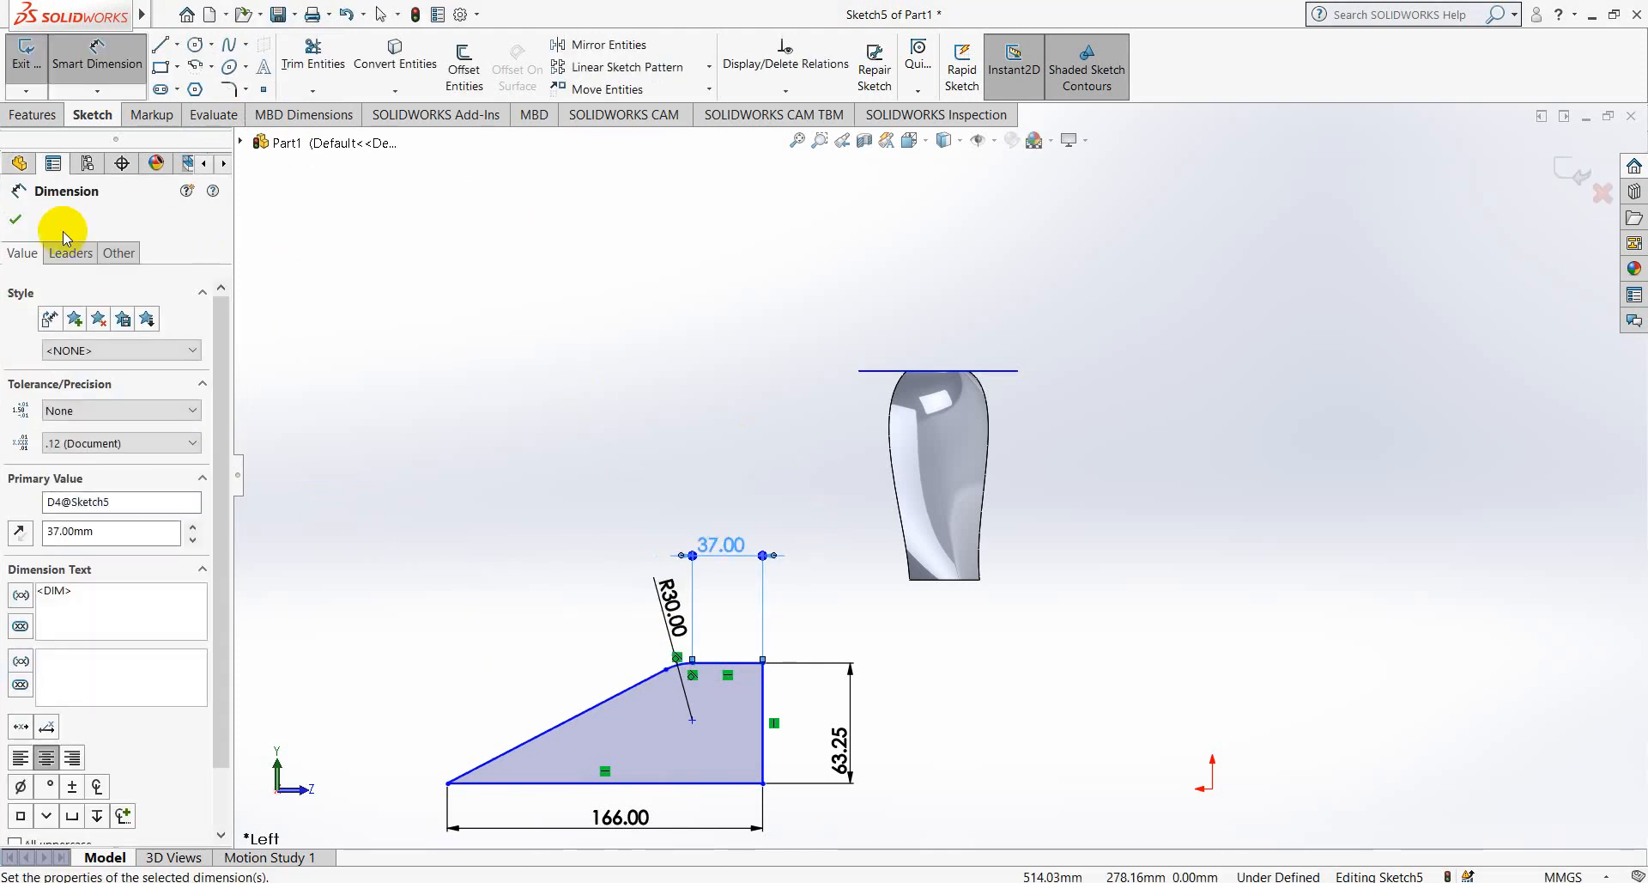
pyautogui.click(19, 221)
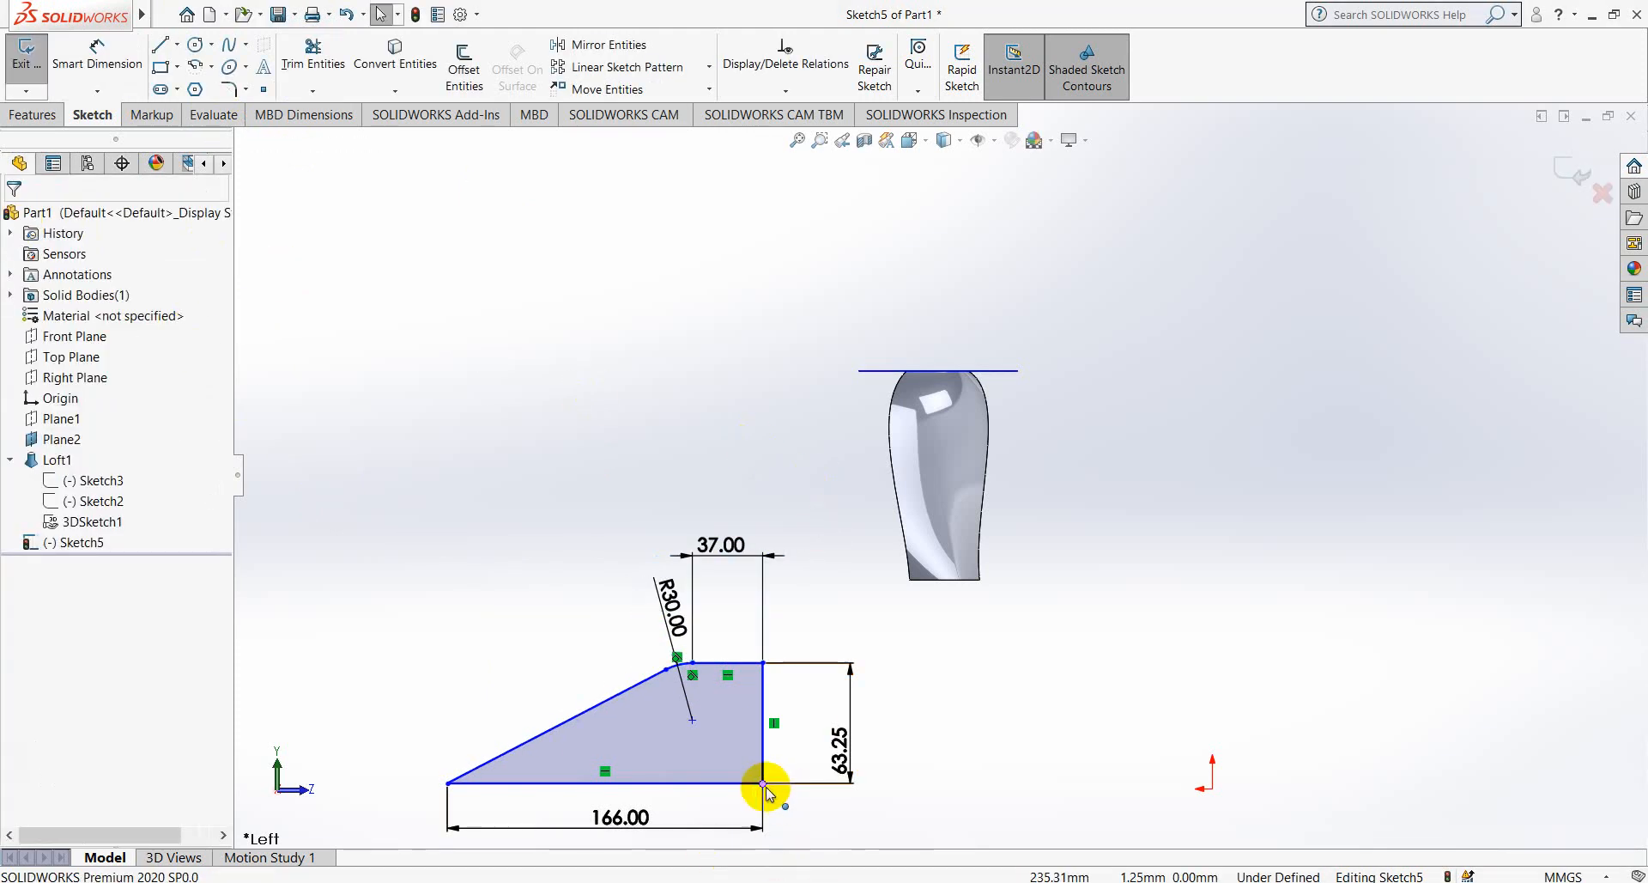
# - Move the profile up under the loft, with its bottom line about 53 mm above the origin and its vertical side about 117 mm from it
pyautogui.moveTo(764, 782)
pyautogui.mouseDown()
pyautogui.moveTo(823, 704)
pyautogui.moveTo(861, 688)
pyautogui.moveTo(1060, 764)
pyautogui.moveTo(993, 687)
pyautogui.mouseUp()
pyautogui.click(1019, 753)
pyautogui.click(1147, 588)
pyautogui.click(1108, 718)
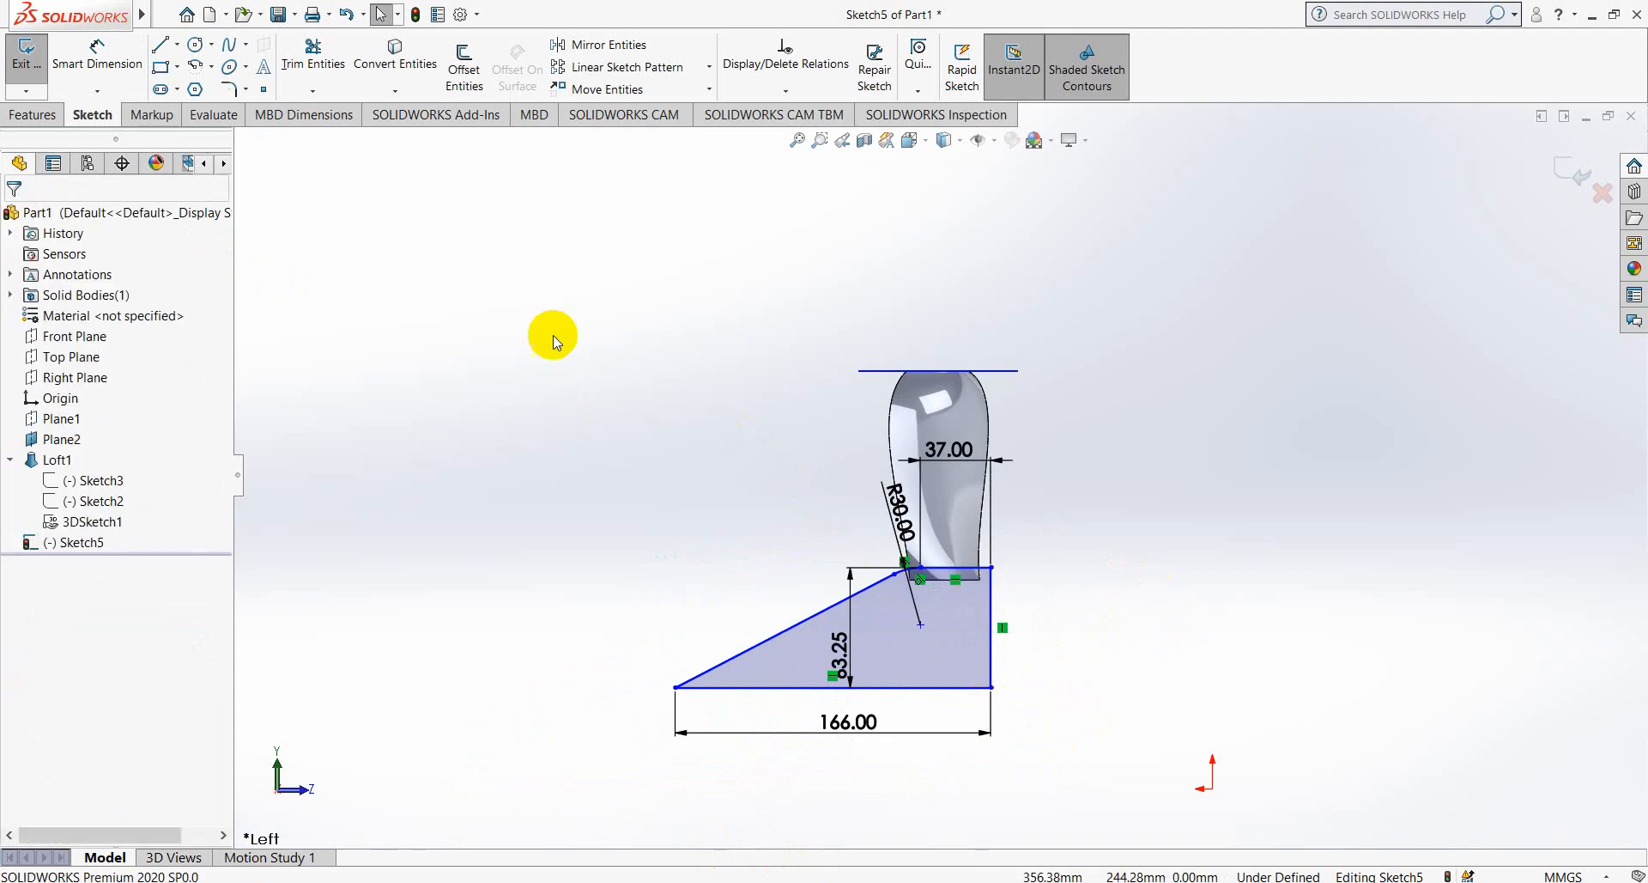
# - Dimension the vertical distance from the profile's bottom line to the origin
pyautogui.click(102, 58)
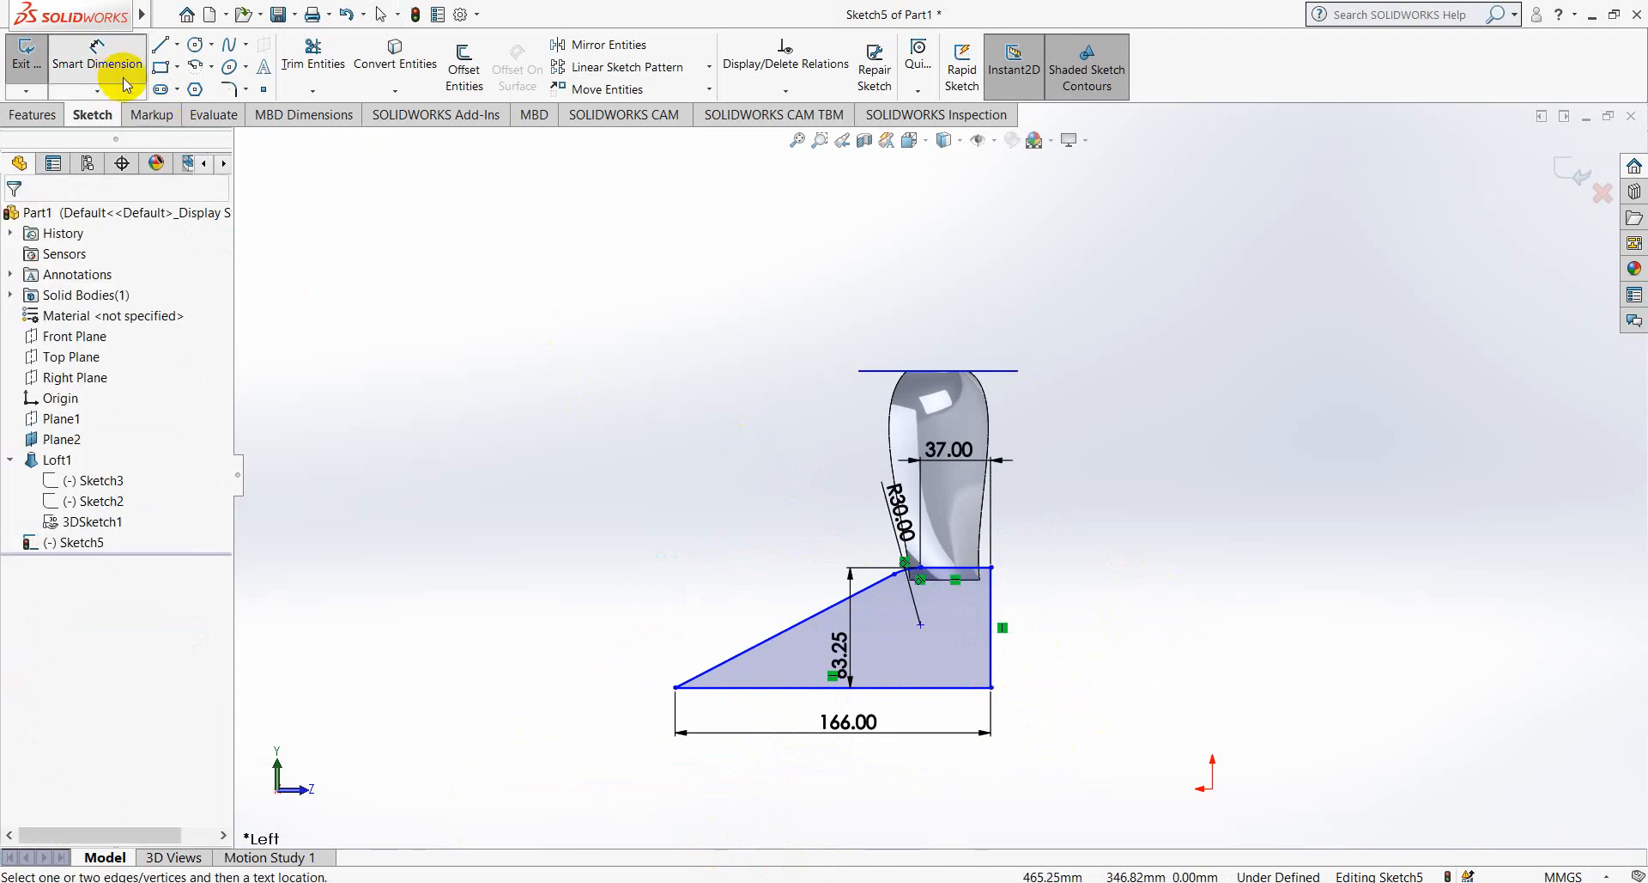
pyautogui.click(951, 686)
pyautogui.click(1209, 786)
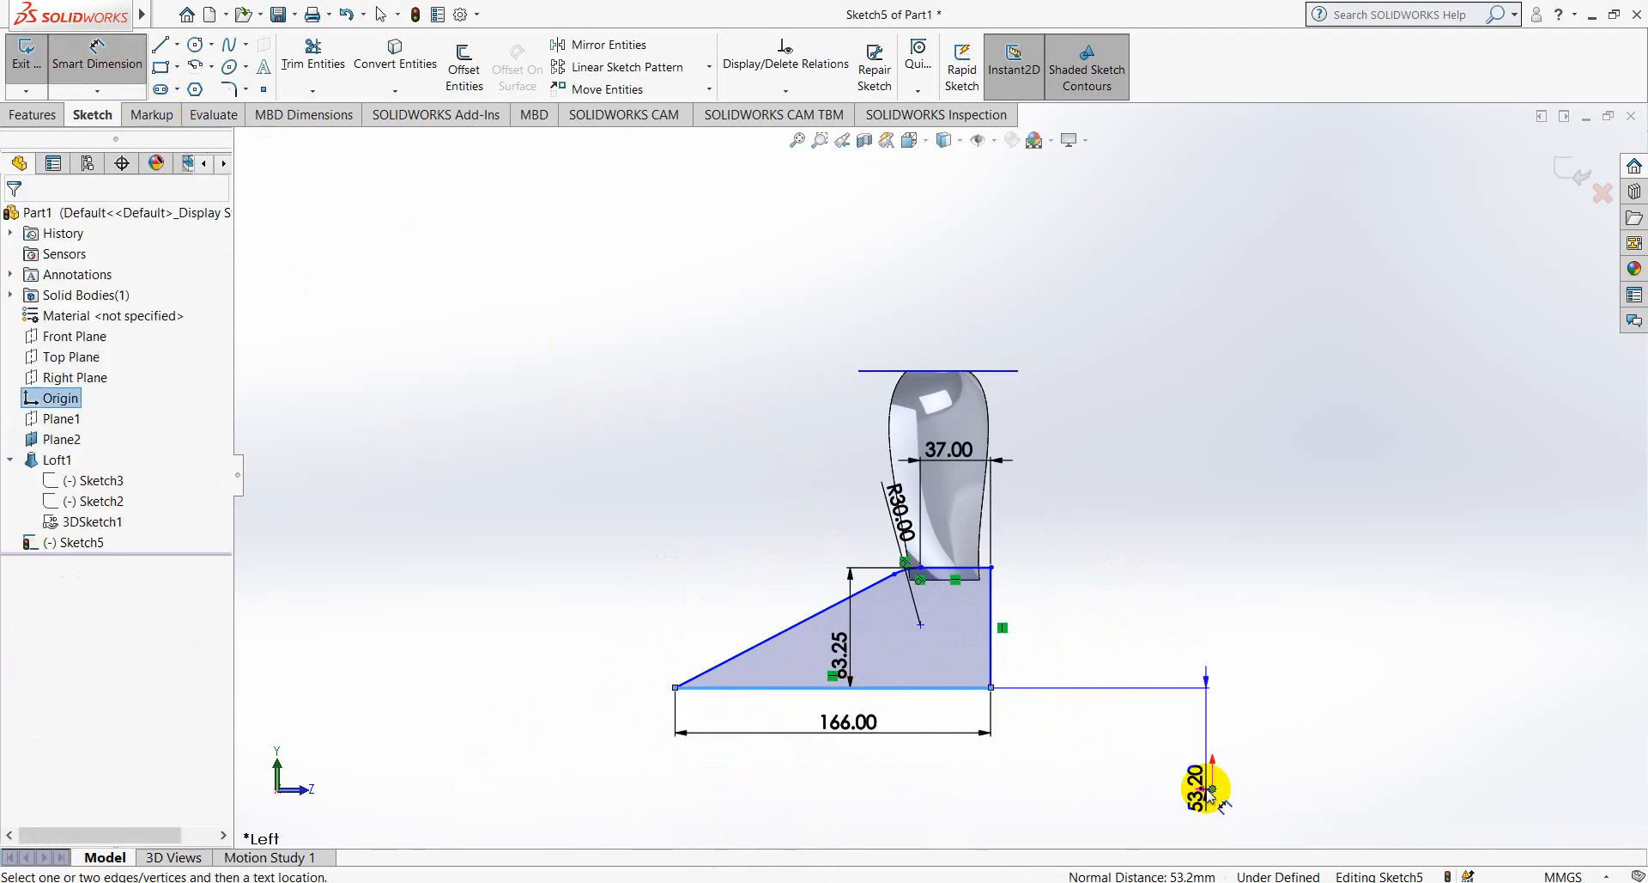
pyautogui.click(1056, 775)
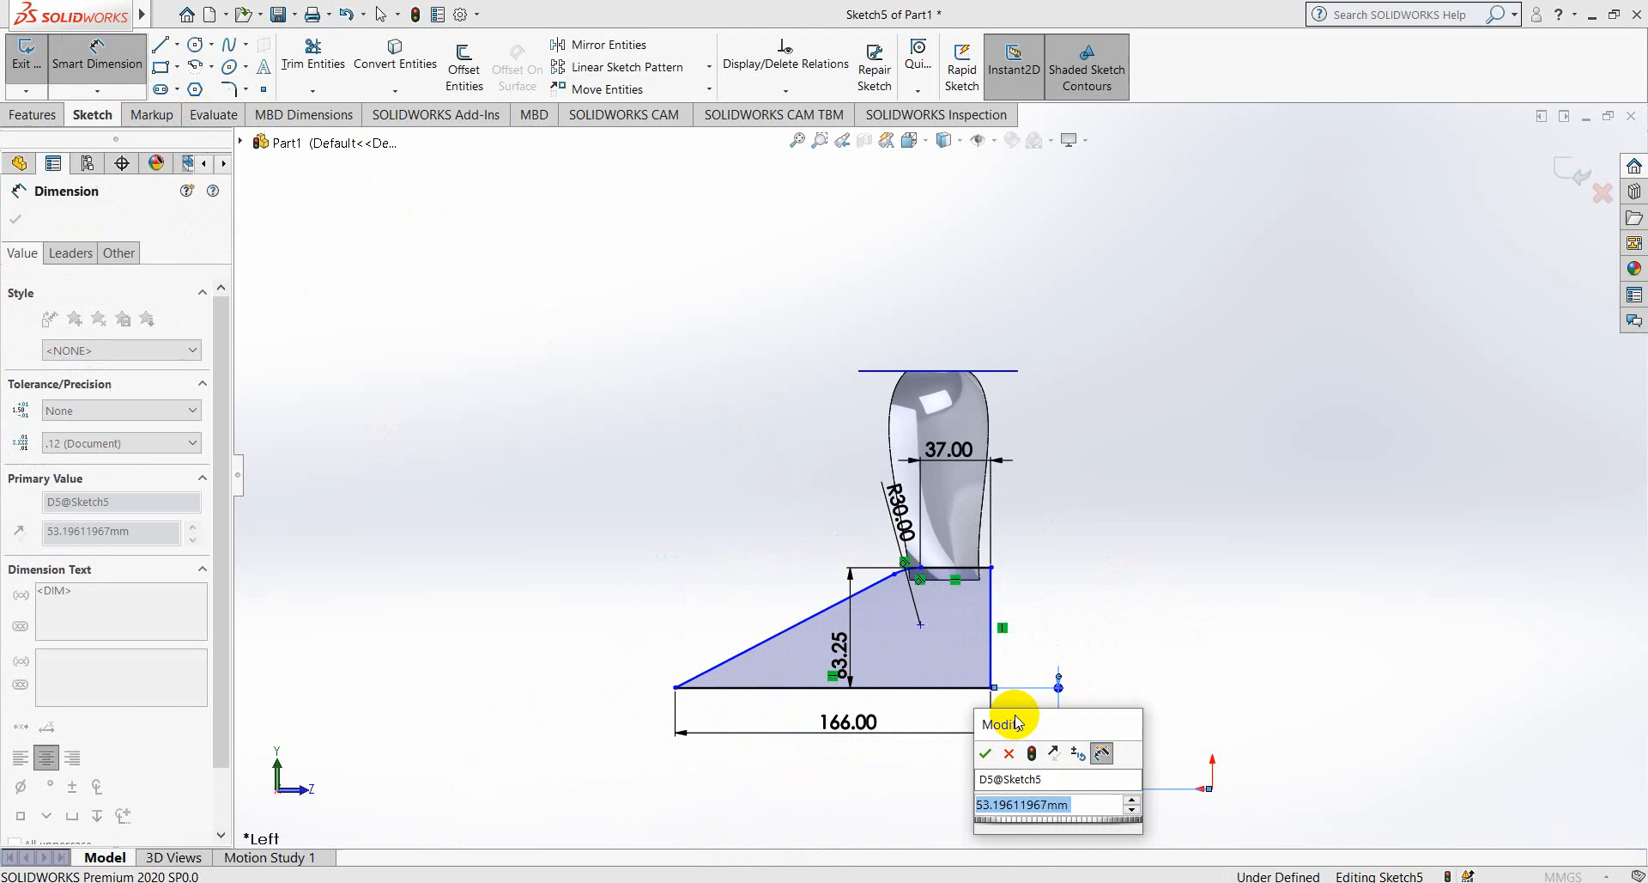
pyautogui.click(987, 754)
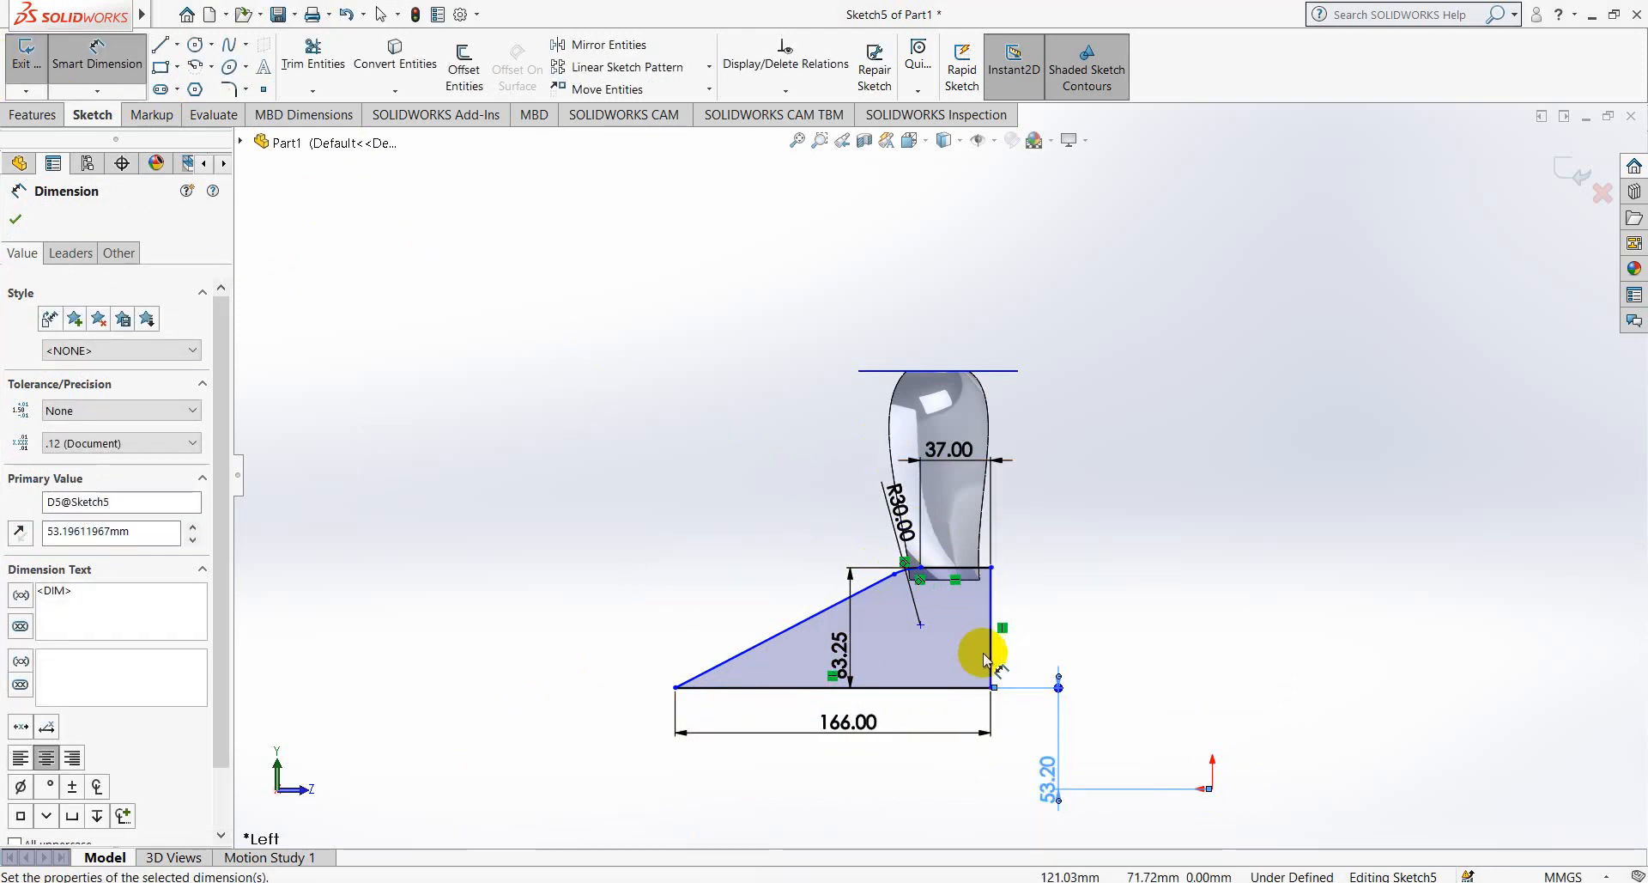
# - Dimension the horizontal distance from the profile's vertical side to the origin
pyautogui.click(993, 651)
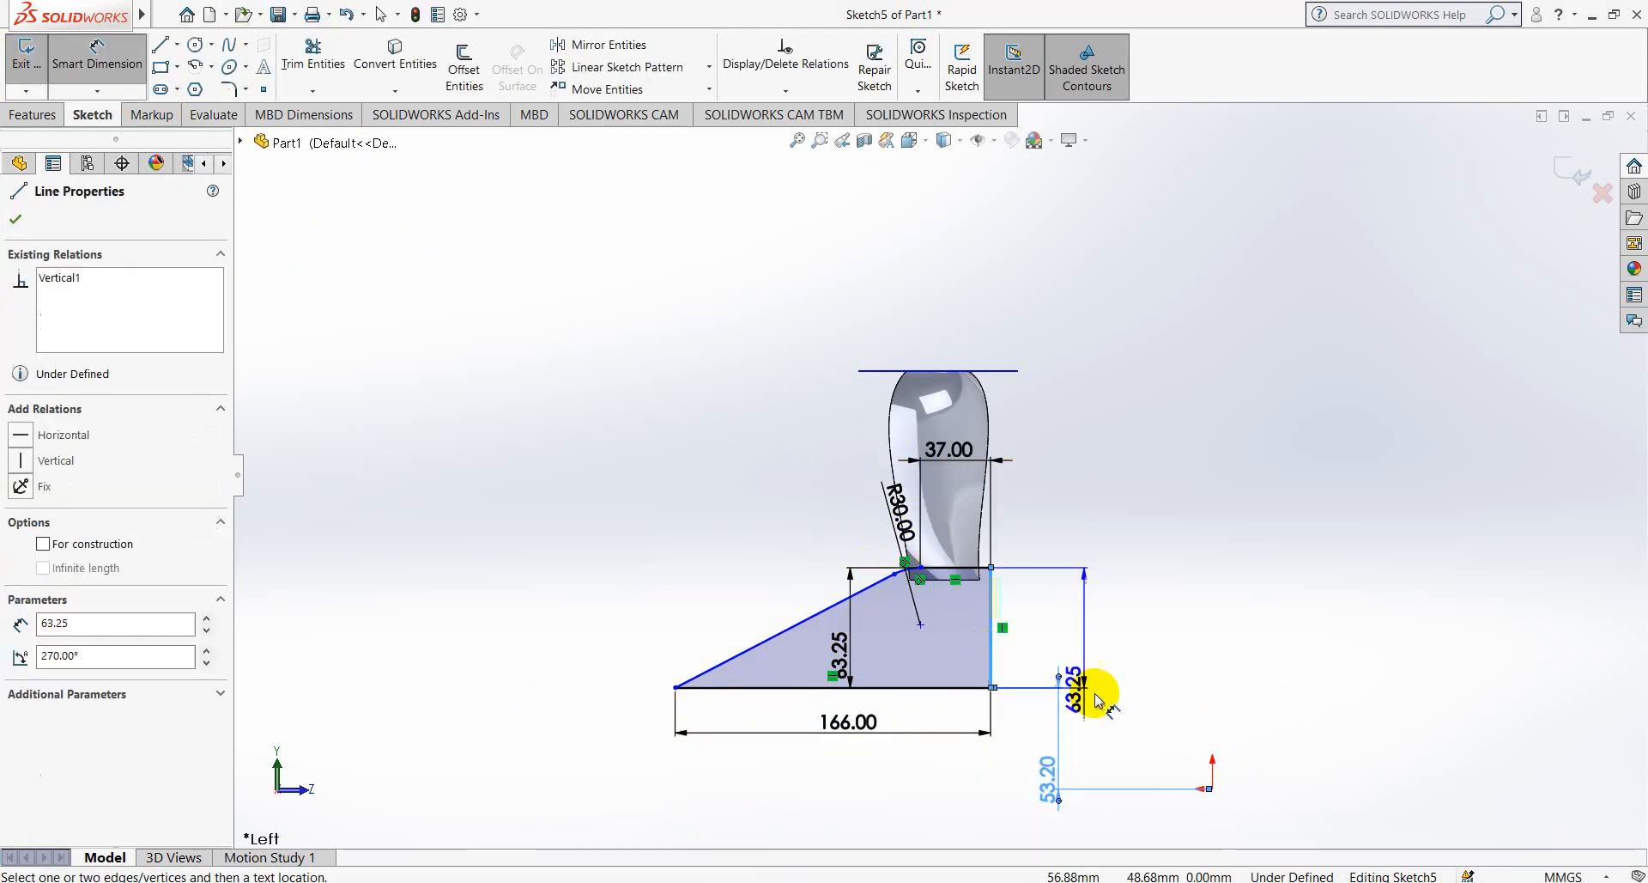
pyautogui.click(1216, 789)
pyautogui.click(1167, 816)
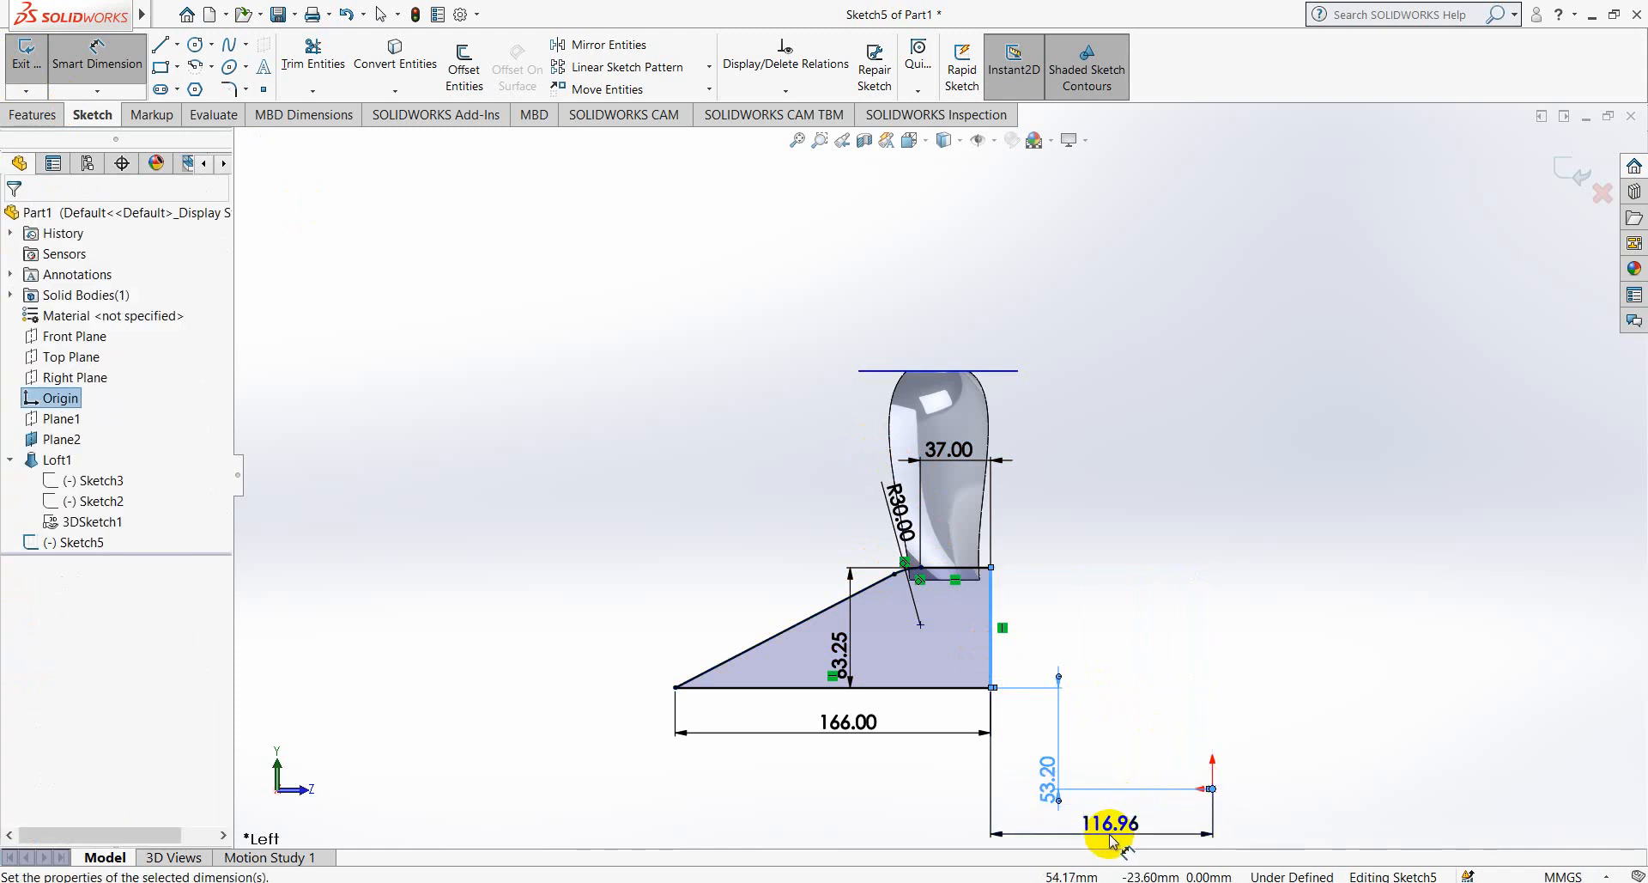
pyautogui.click(1039, 807)
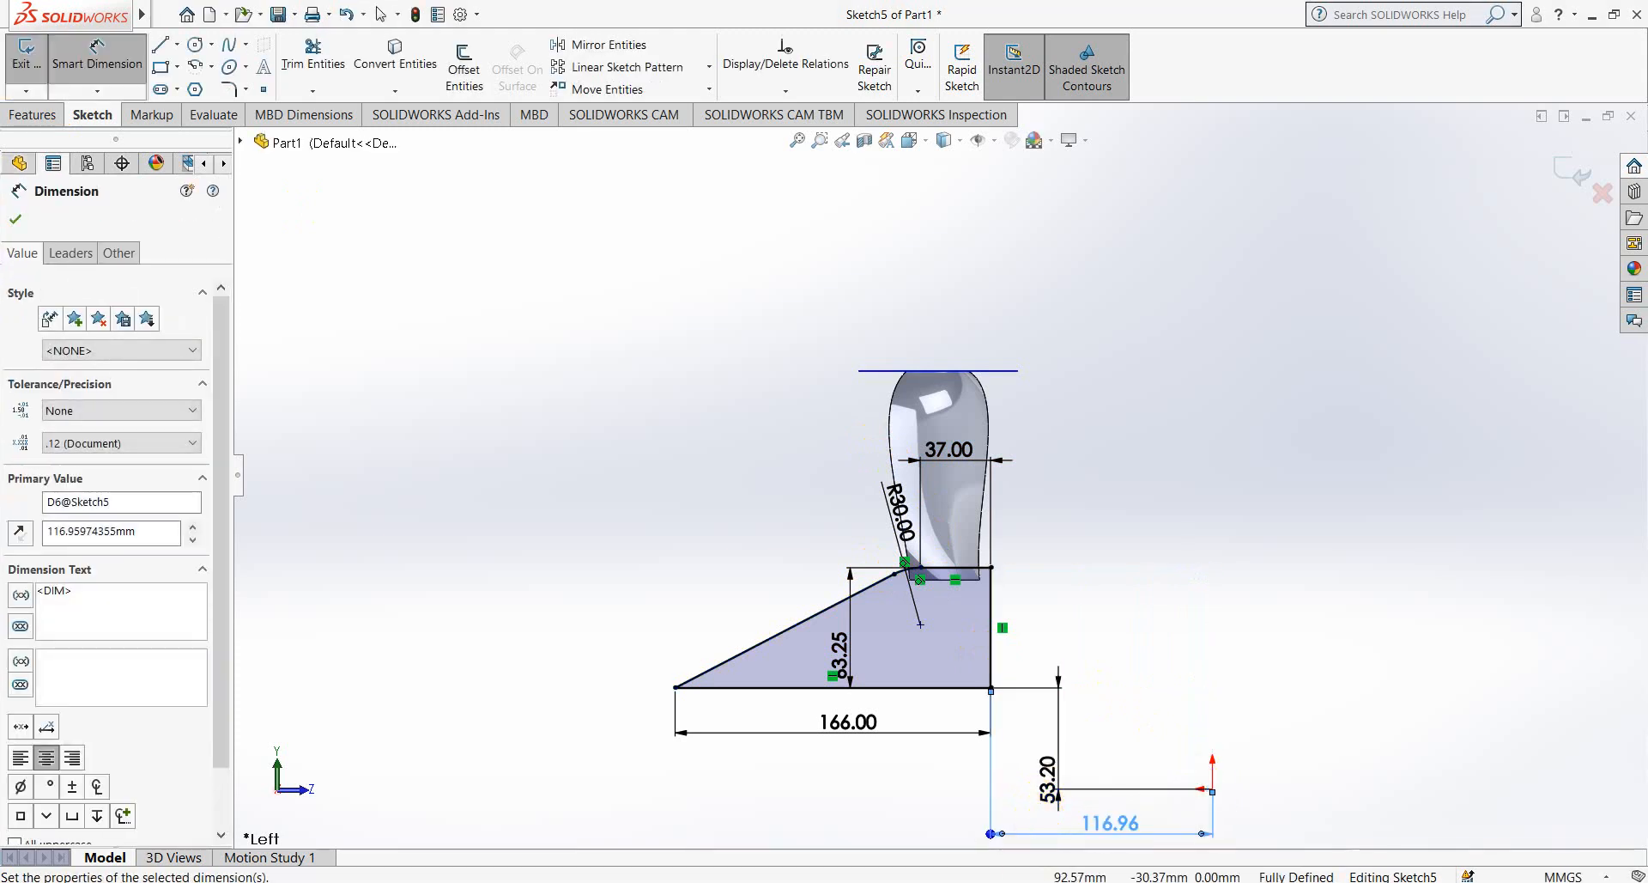
pyautogui.click(821, 605)
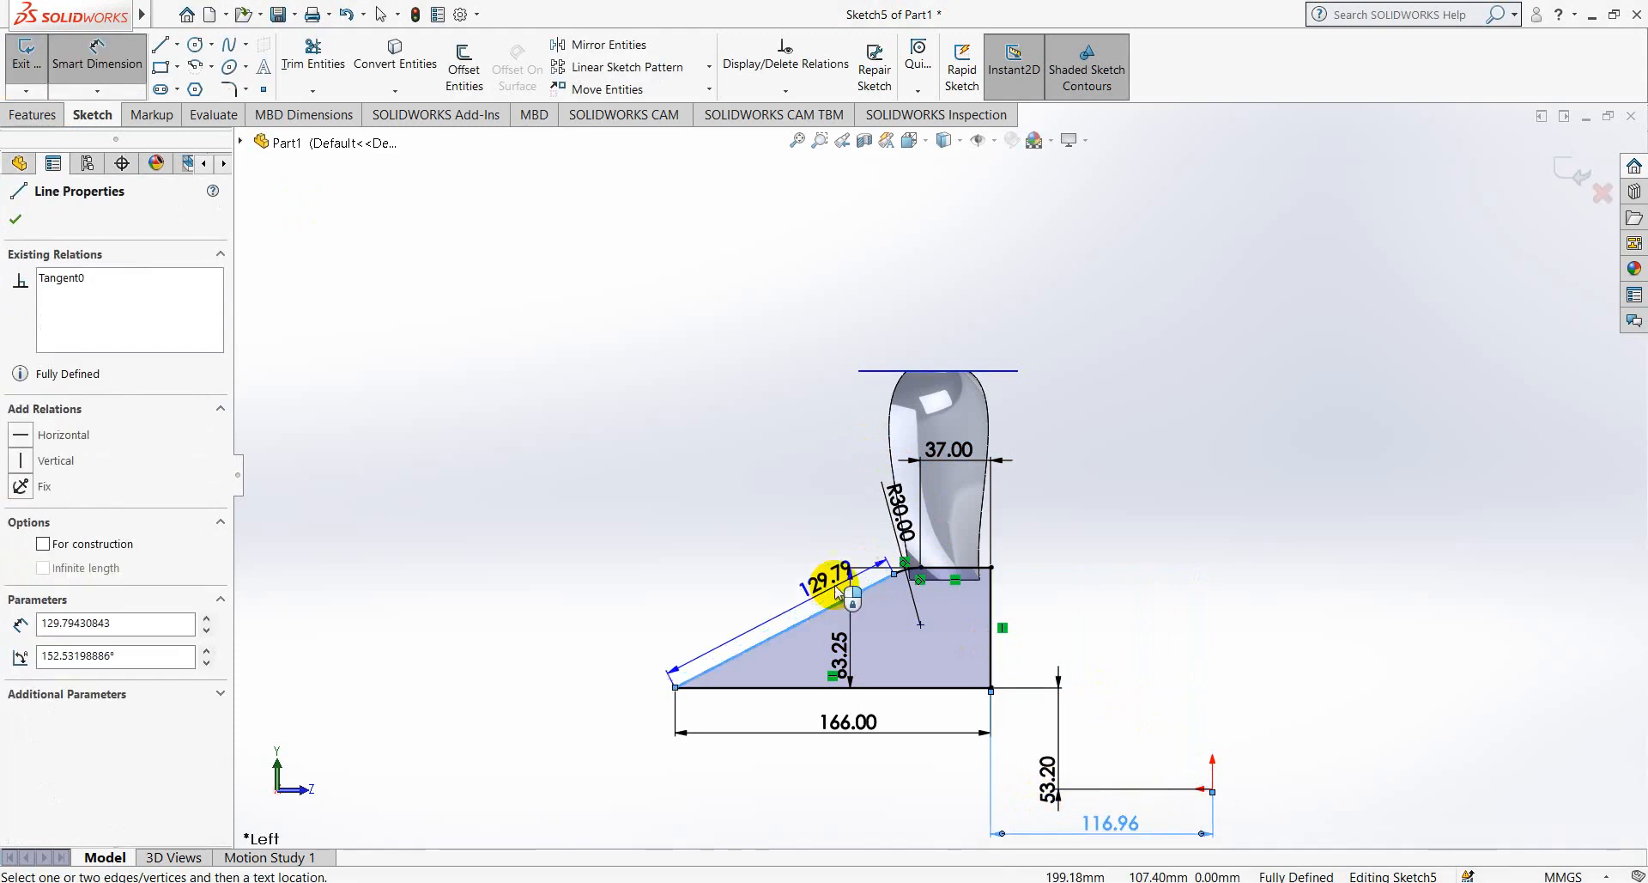
pyautogui.click(110, 55)
# - Delete the horizontal dimension between the profile's vertical side and the origin
pyautogui.scroll(-3, 747, 436)
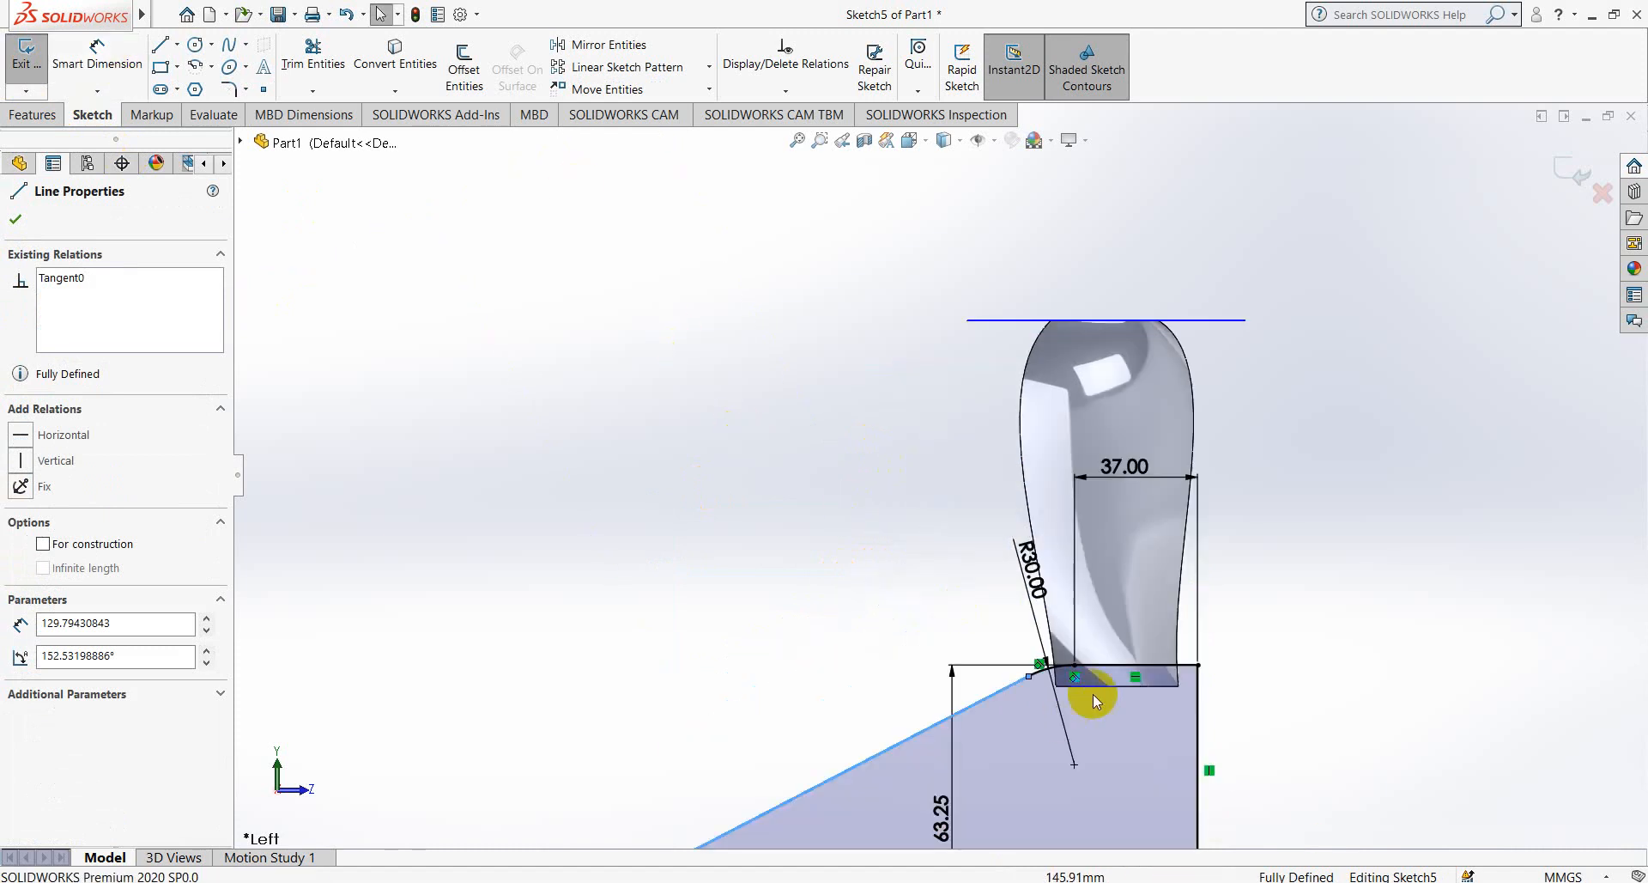
pyautogui.click(1197, 668)
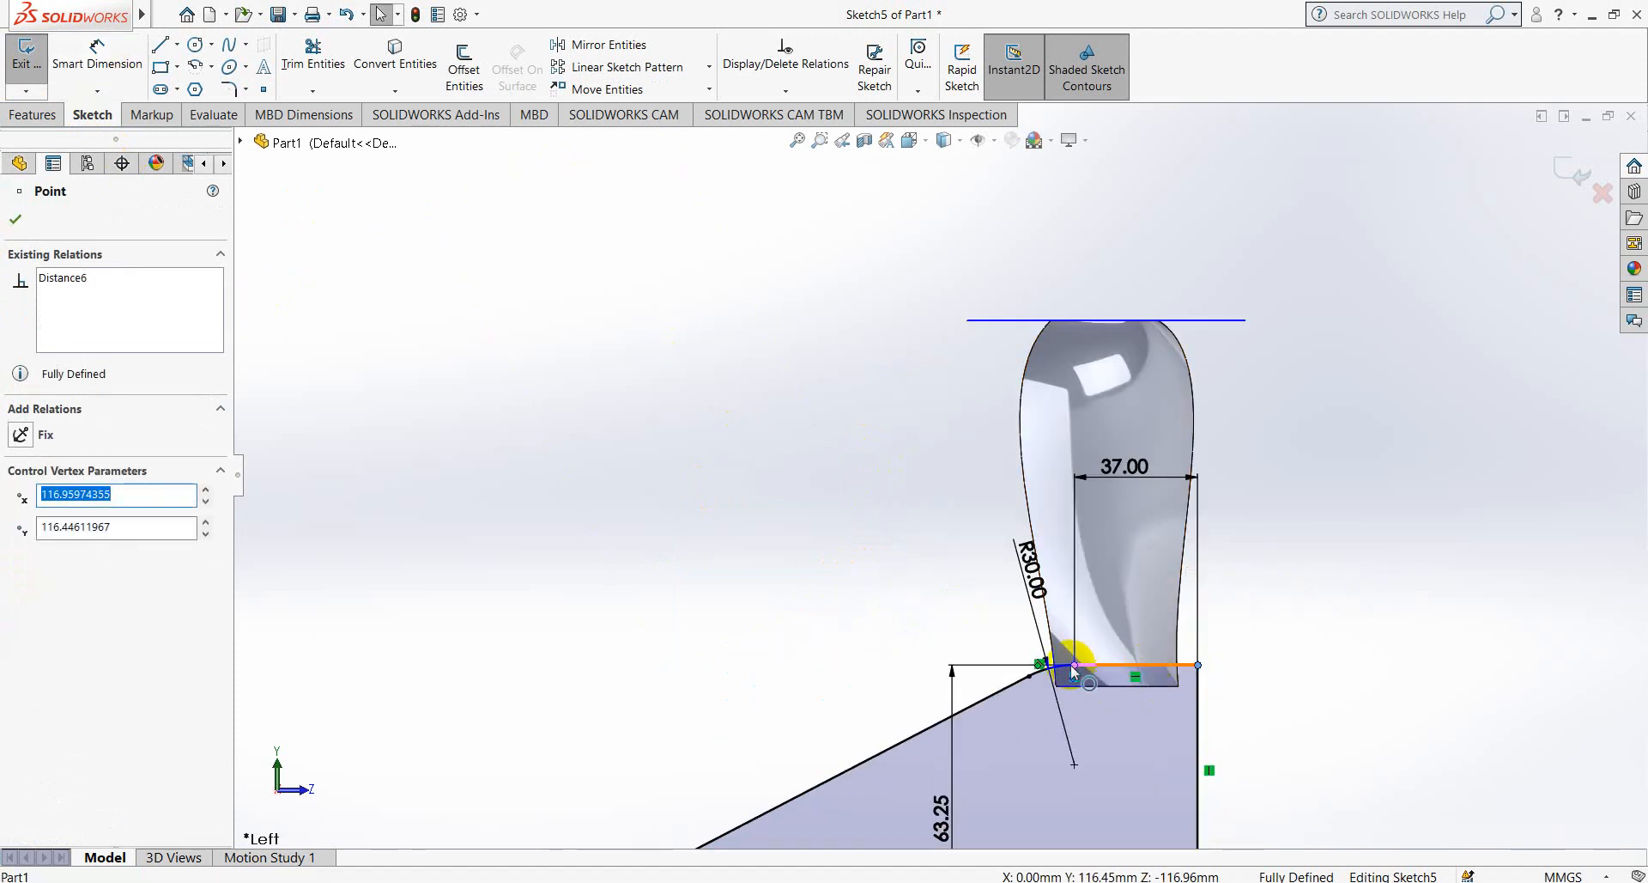
pyautogui.click(1022, 672)
pyautogui.click(913, 695)
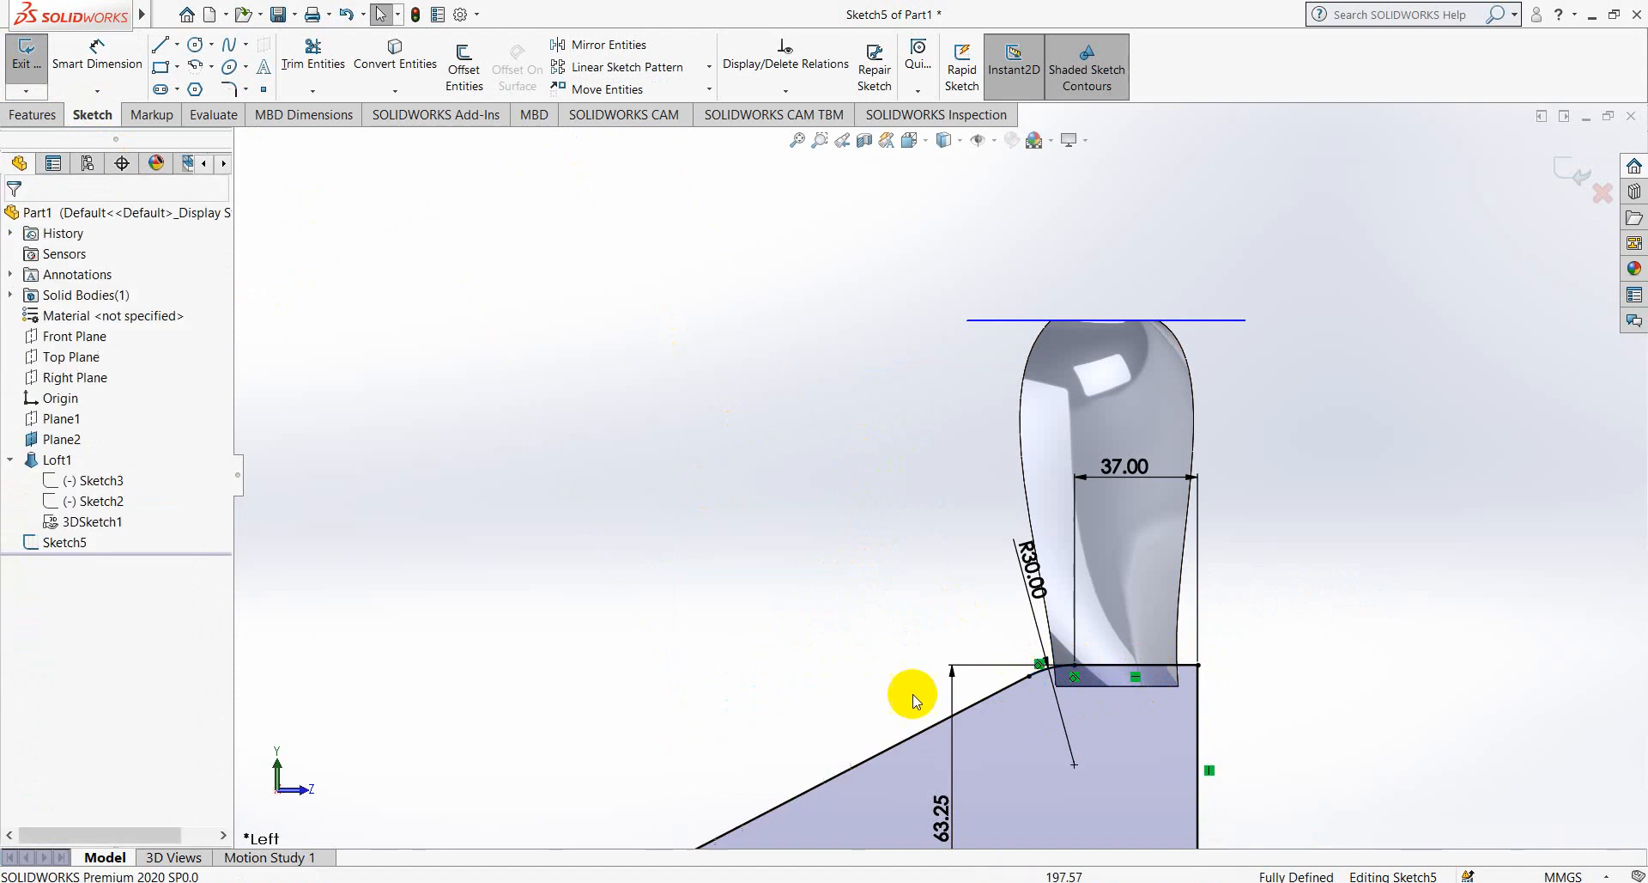
pyautogui.click(978, 707)
pyautogui.scroll(5, 1111, 699)
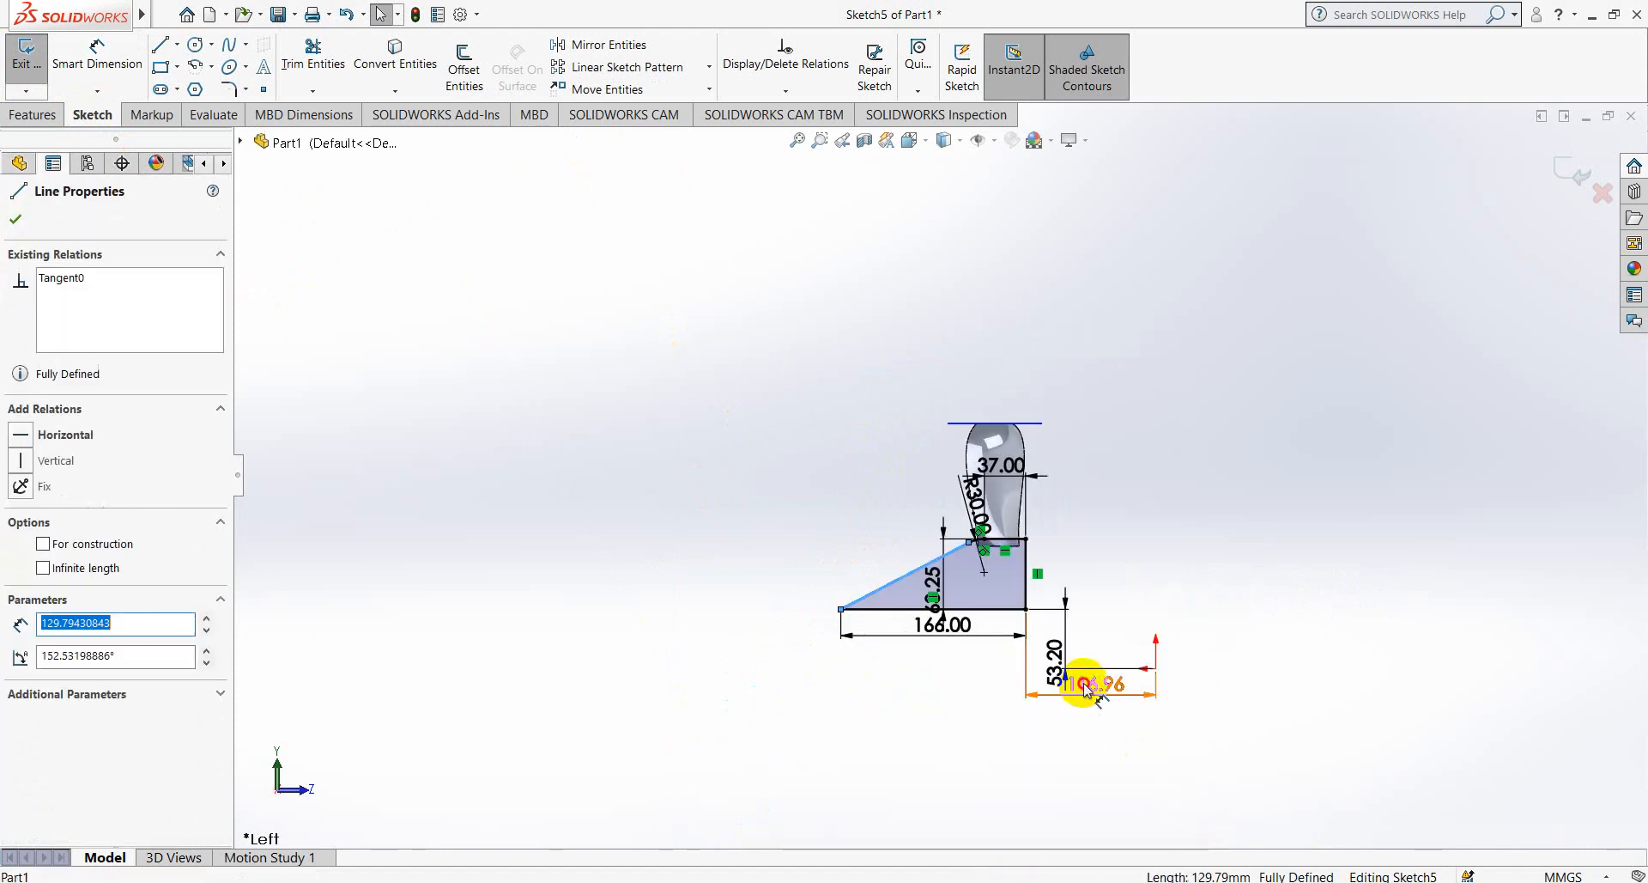
pyautogui.click(1087, 687)
pyautogui.press('Delete')
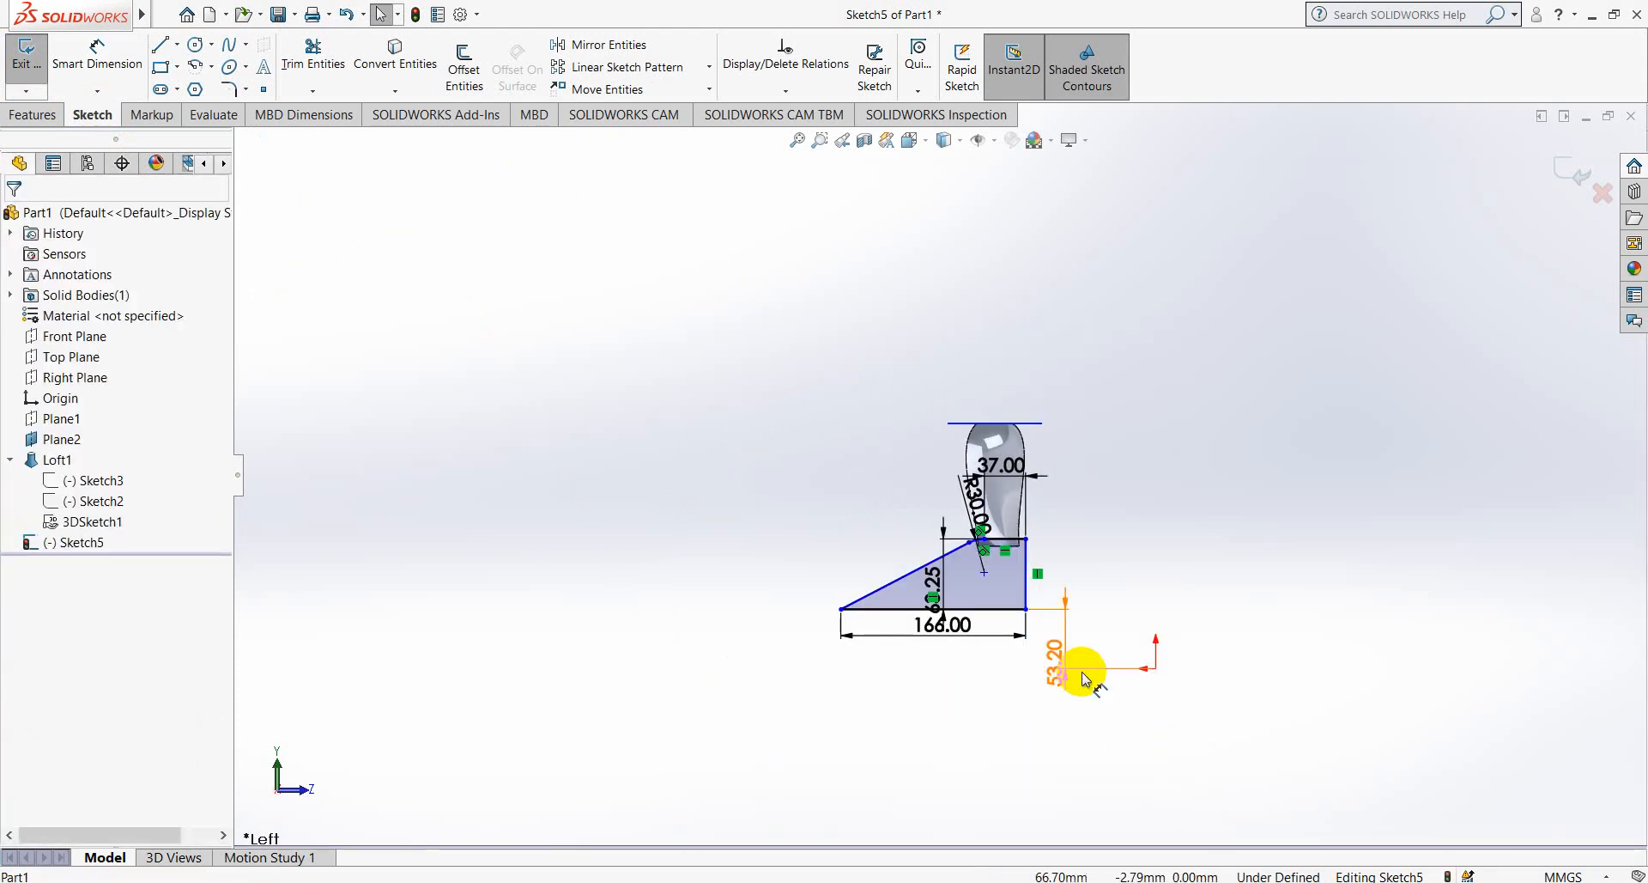
# - Shift the profile about 3 mm toward its sloping side, placing the vertical side about 120 mm horizontally from the origin
pyautogui.click(1004, 541)
pyautogui.scroll(-4, 1030, 571)
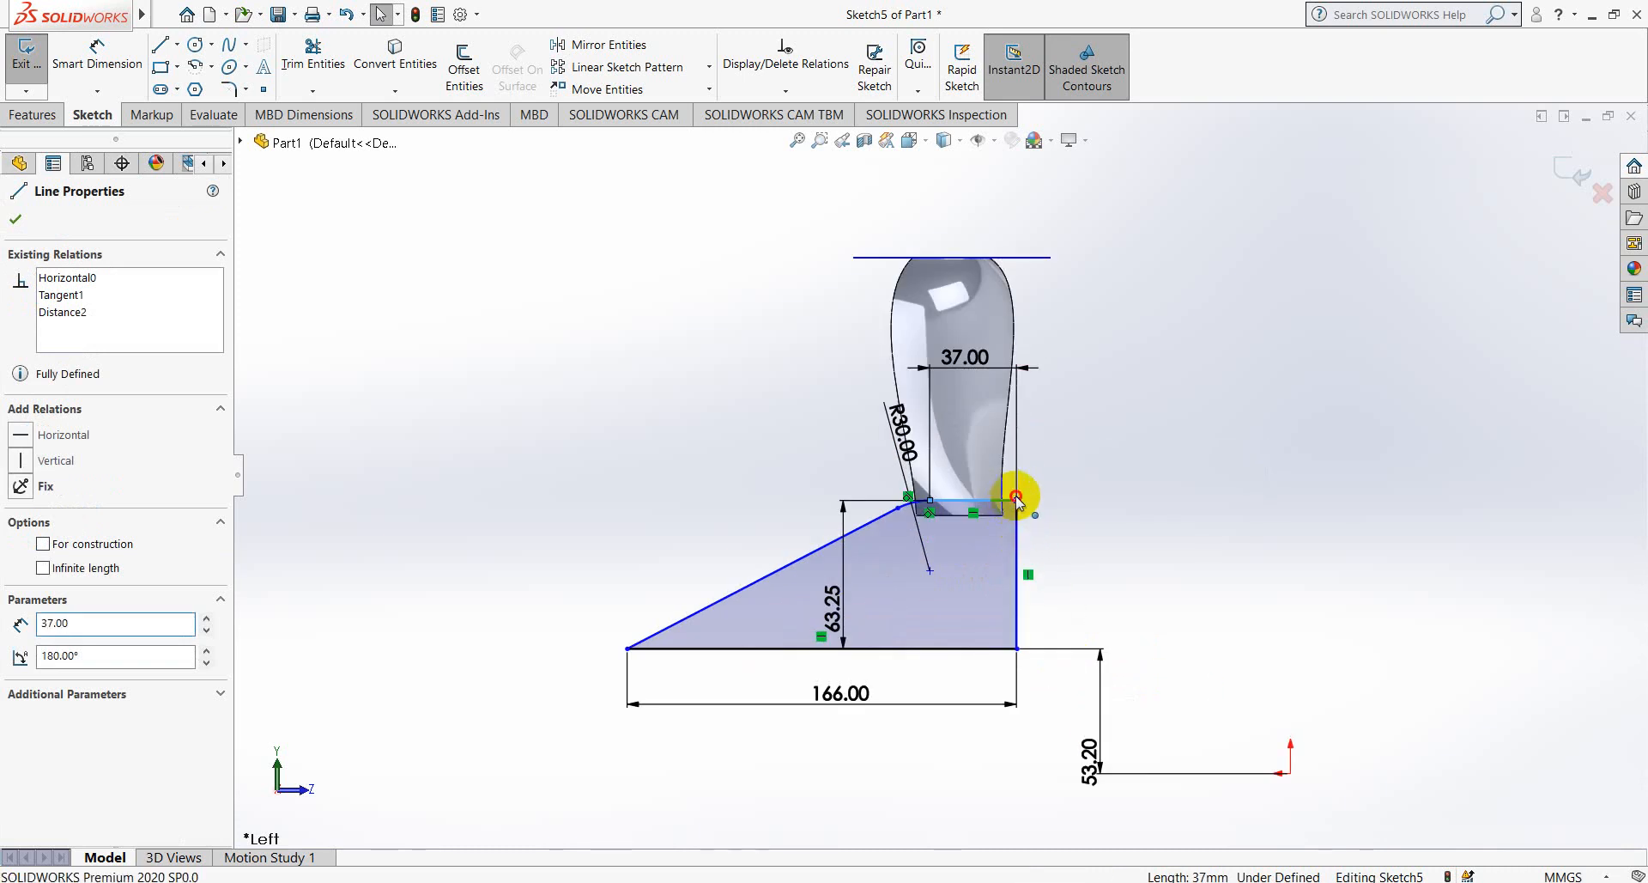
pyautogui.moveTo(1017, 499)
pyautogui.mouseDown()
pyautogui.moveTo(1092, 502)
pyautogui.moveTo(1009, 502)
pyautogui.mouseUp()
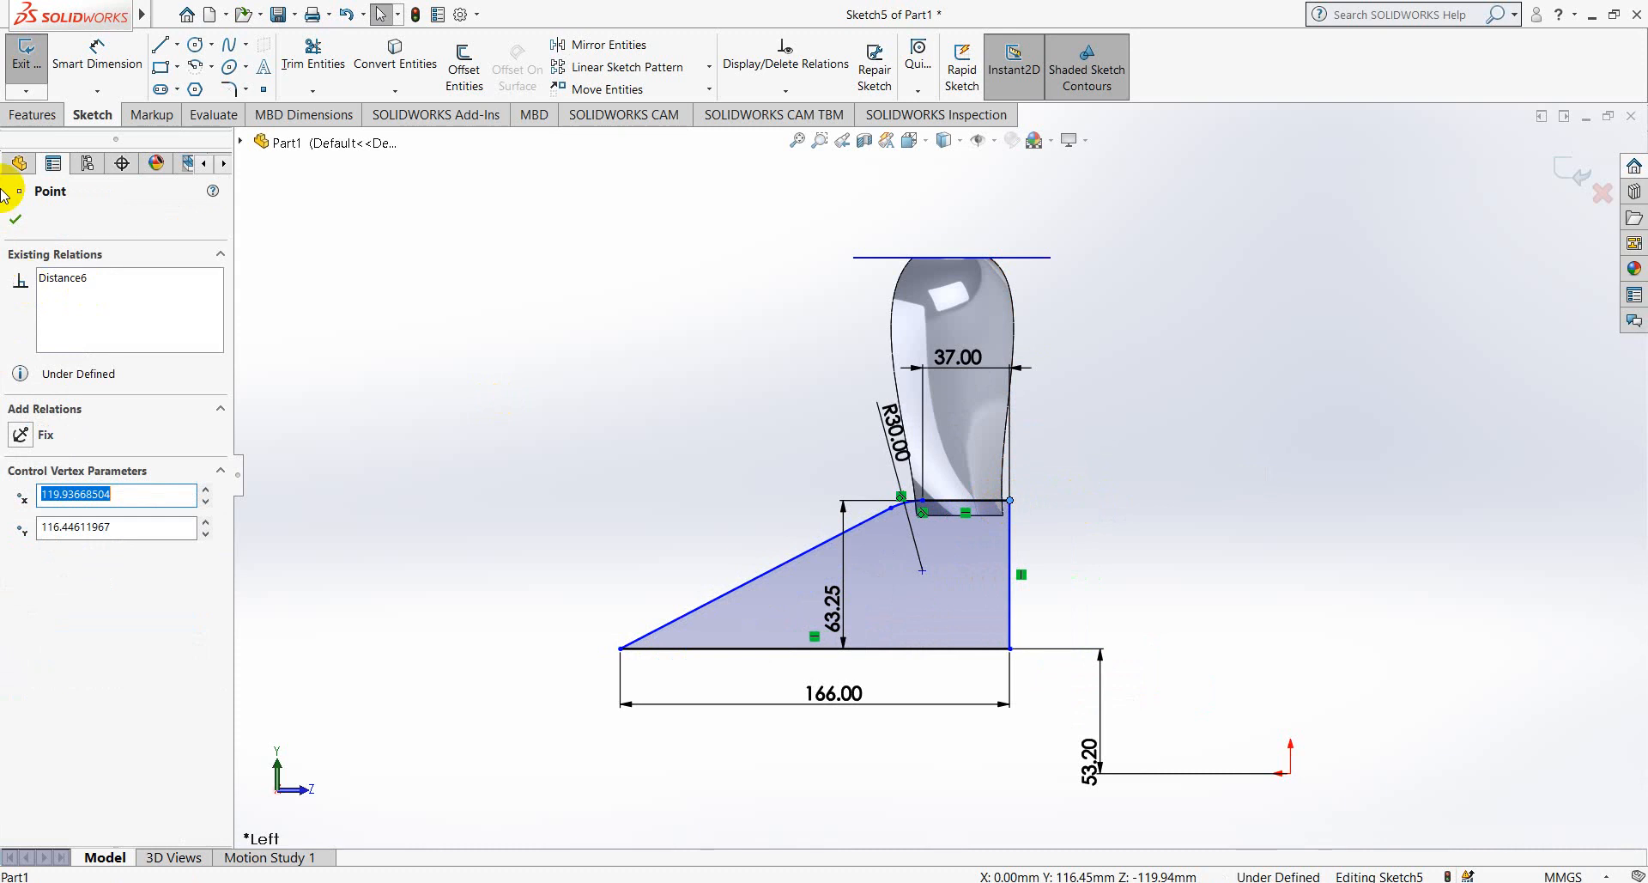
# - Close the point's properties and exit the sloped base profile sketch
pyautogui.click(19, 219)
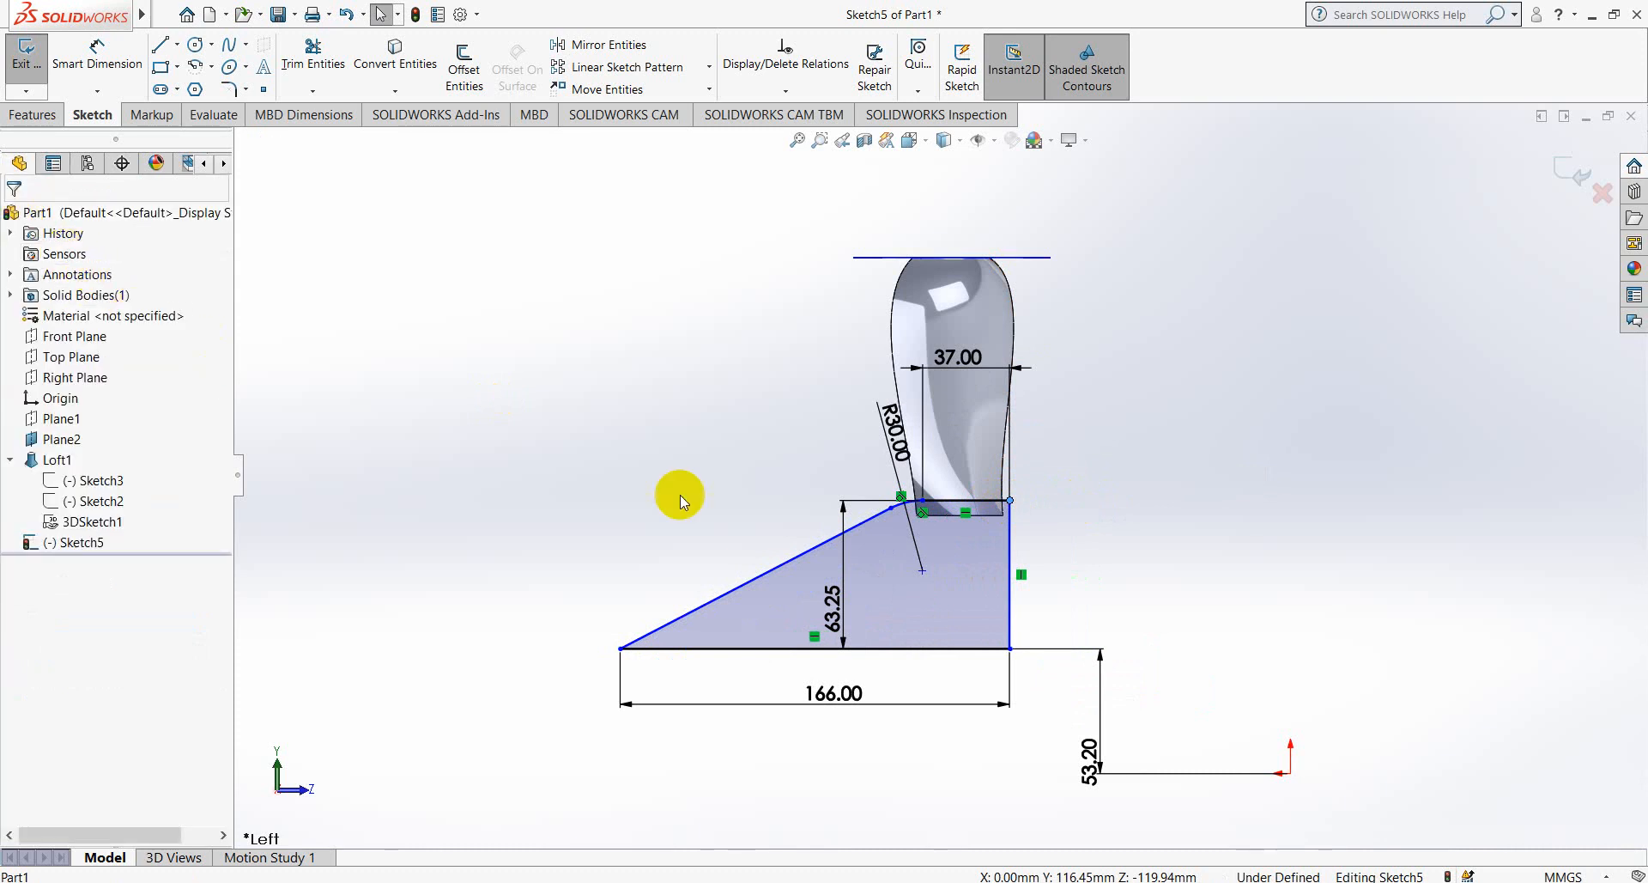
pyautogui.click(1003, 550)
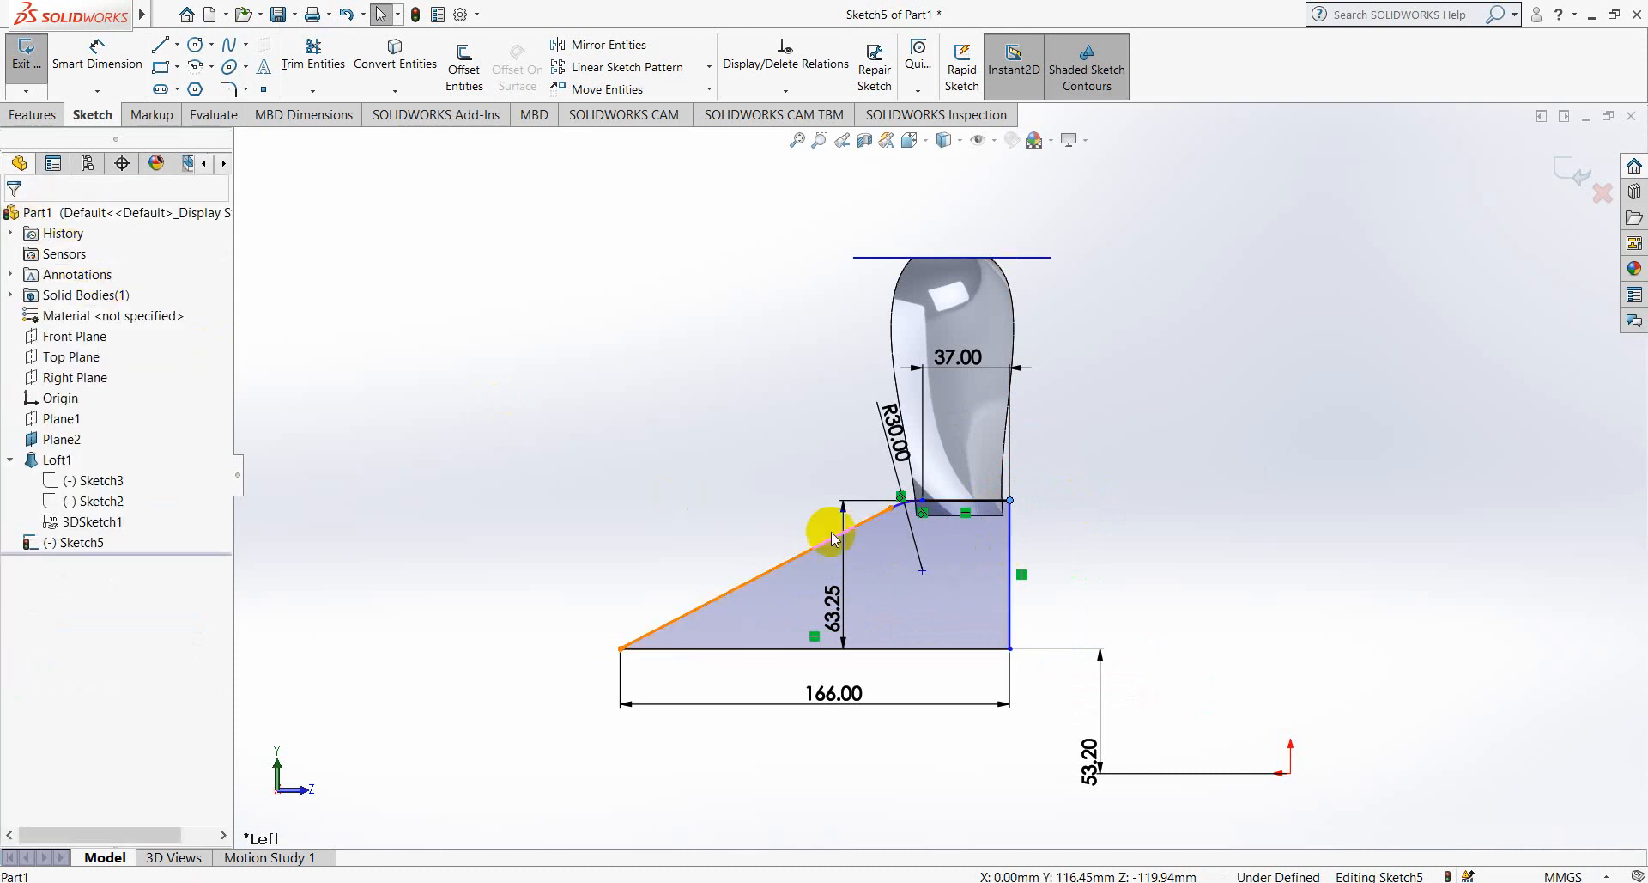
pyautogui.rightClick(82, 521)
pyautogui.click(425, 405)
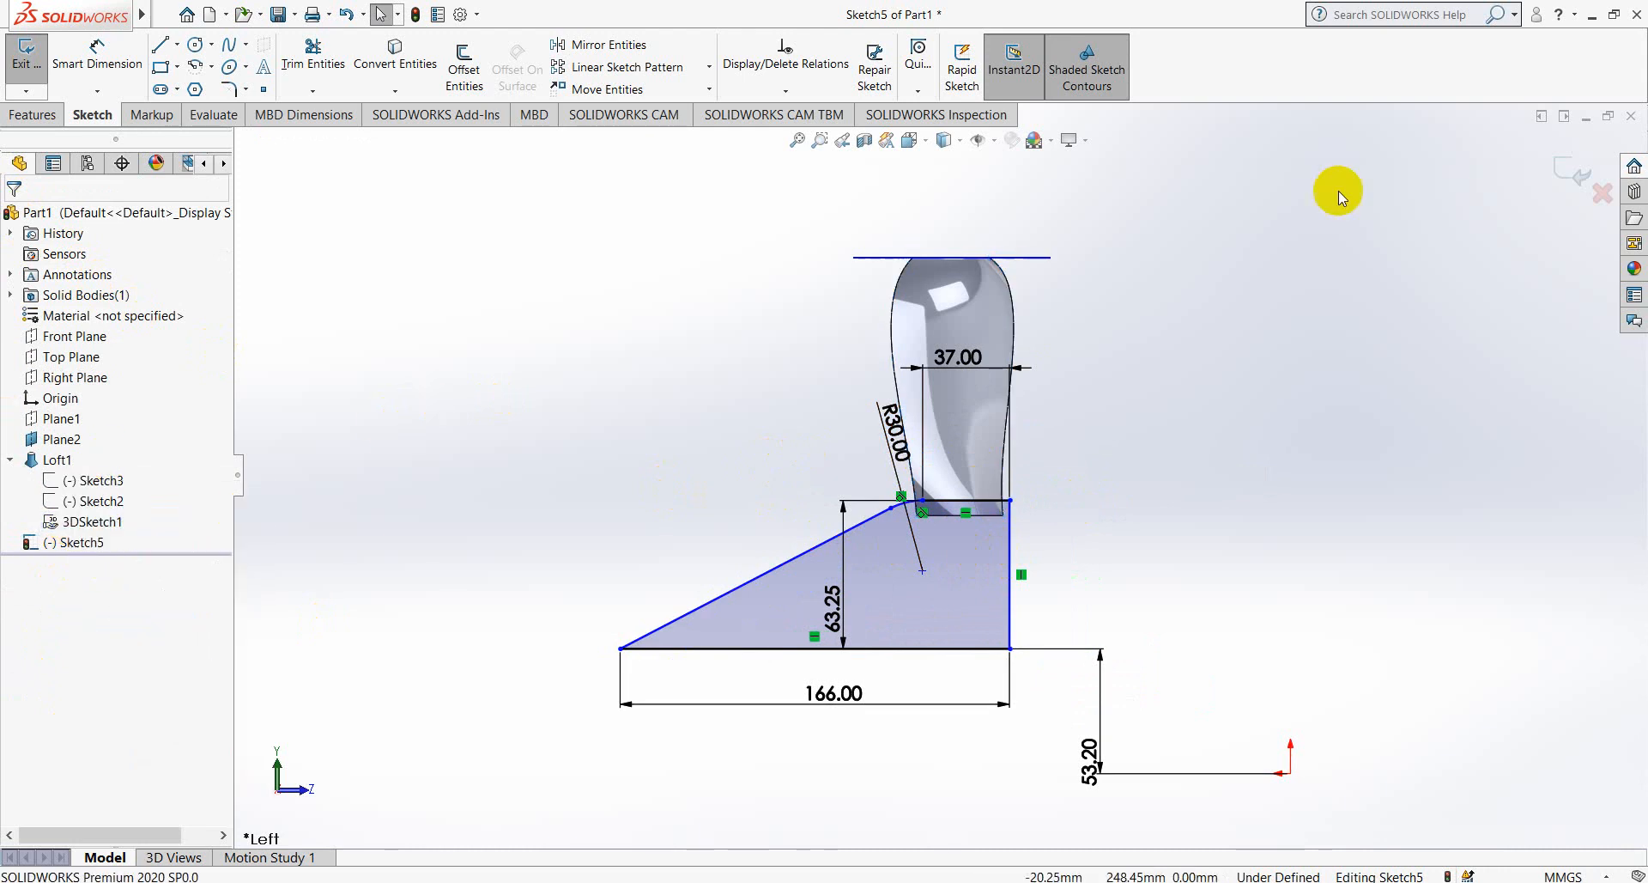
pyautogui.click(1582, 176)
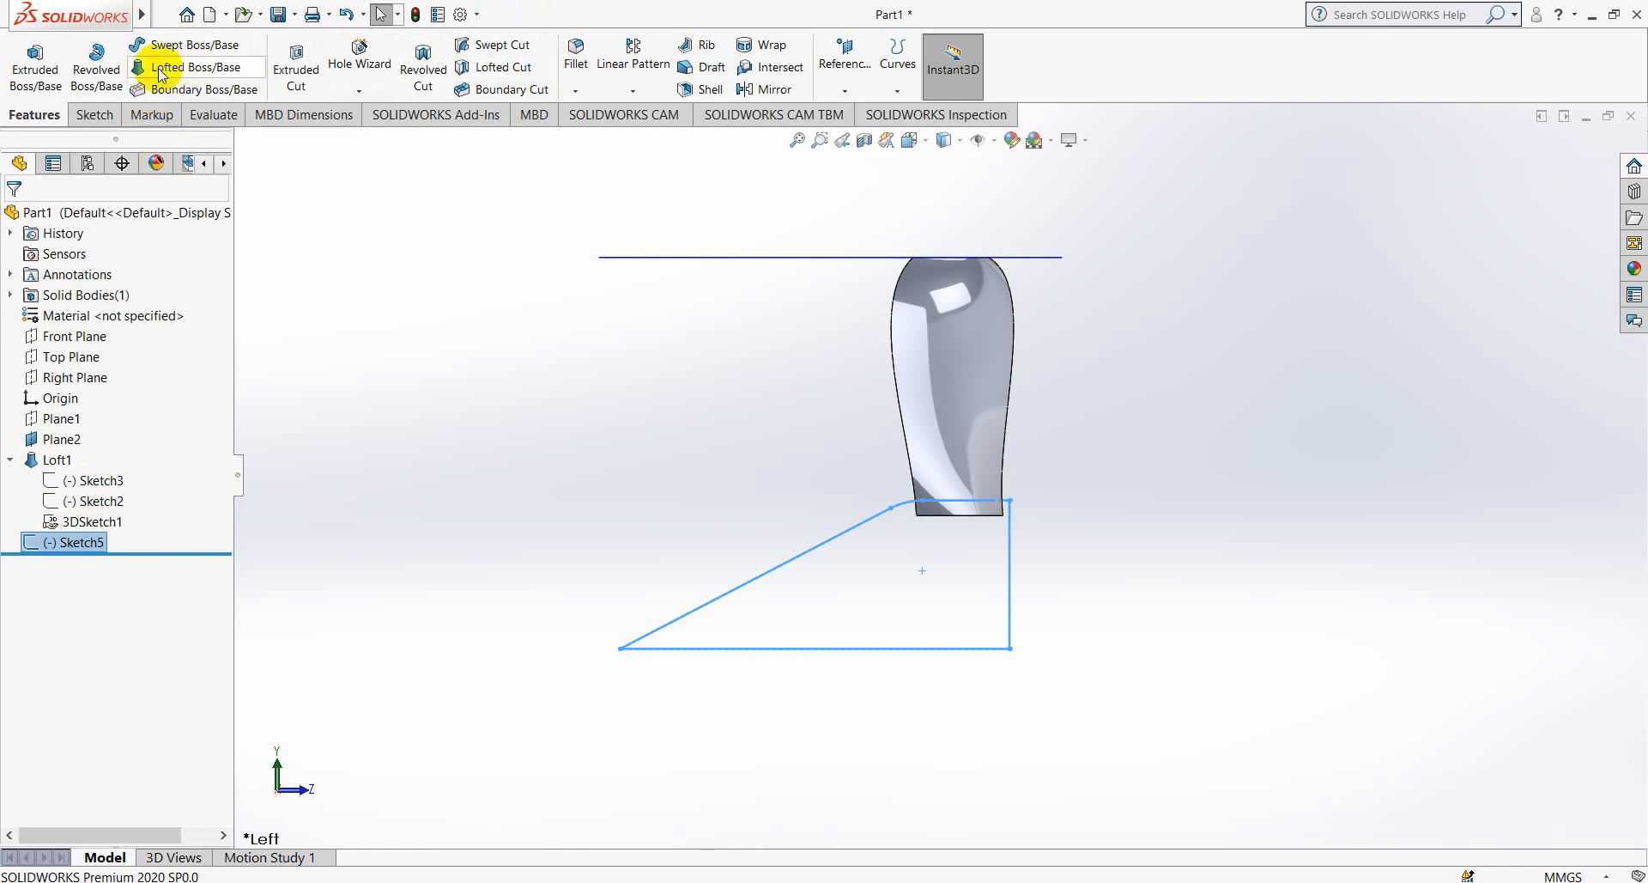
# - Start a Revolve of the base profile, try its sloping line and short upper line as the axis, and clear the axis selection
pyautogui.click(97, 60)
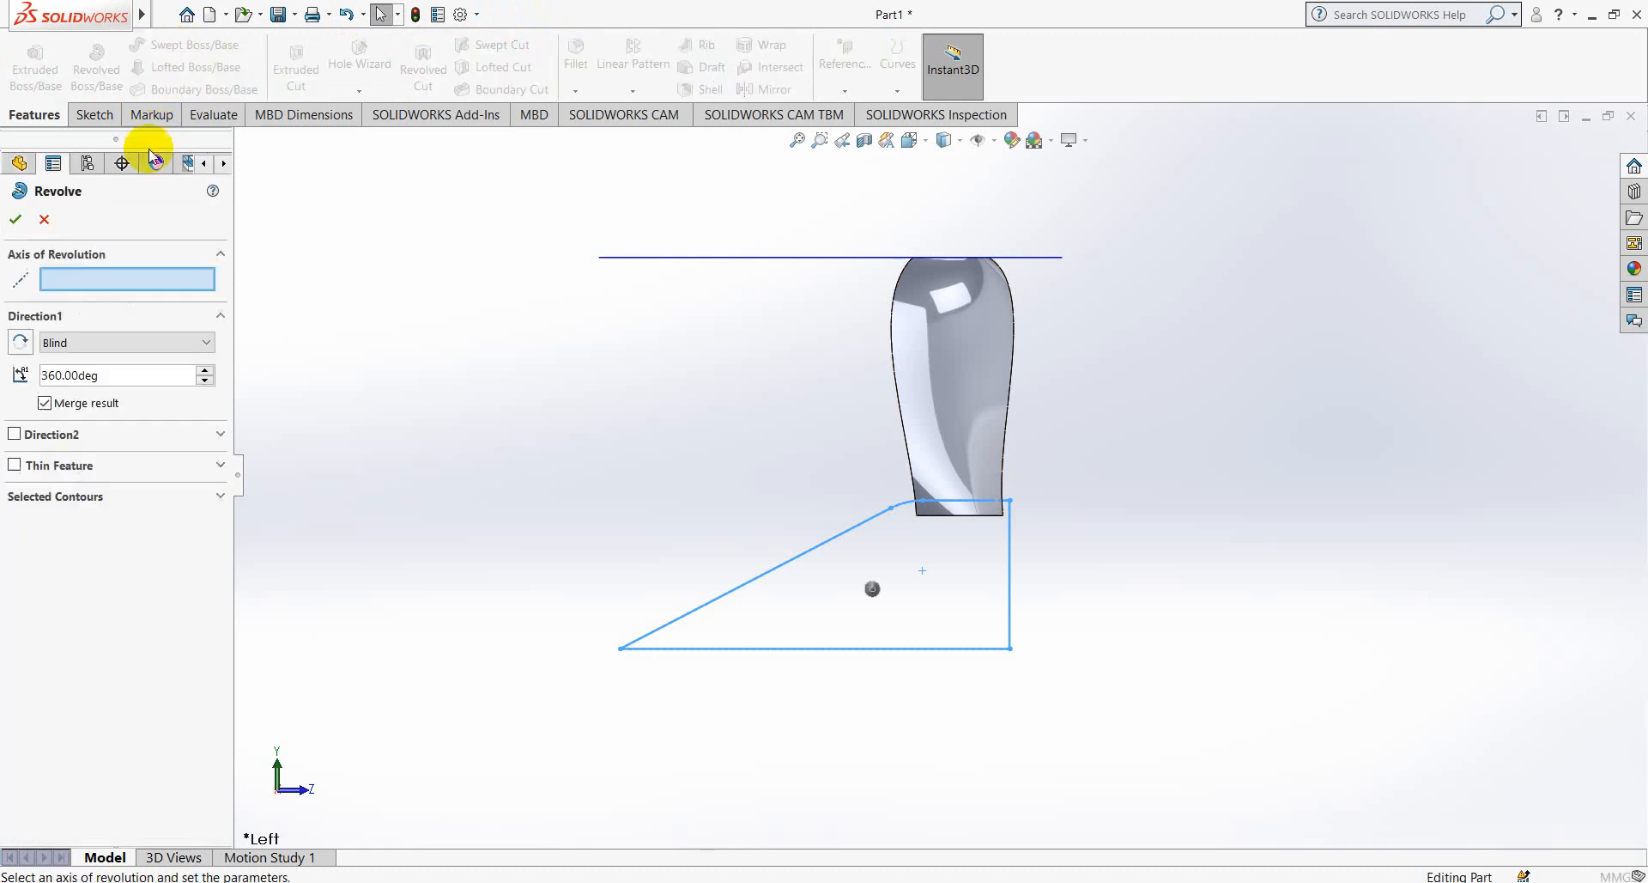
pyautogui.click(811, 554)
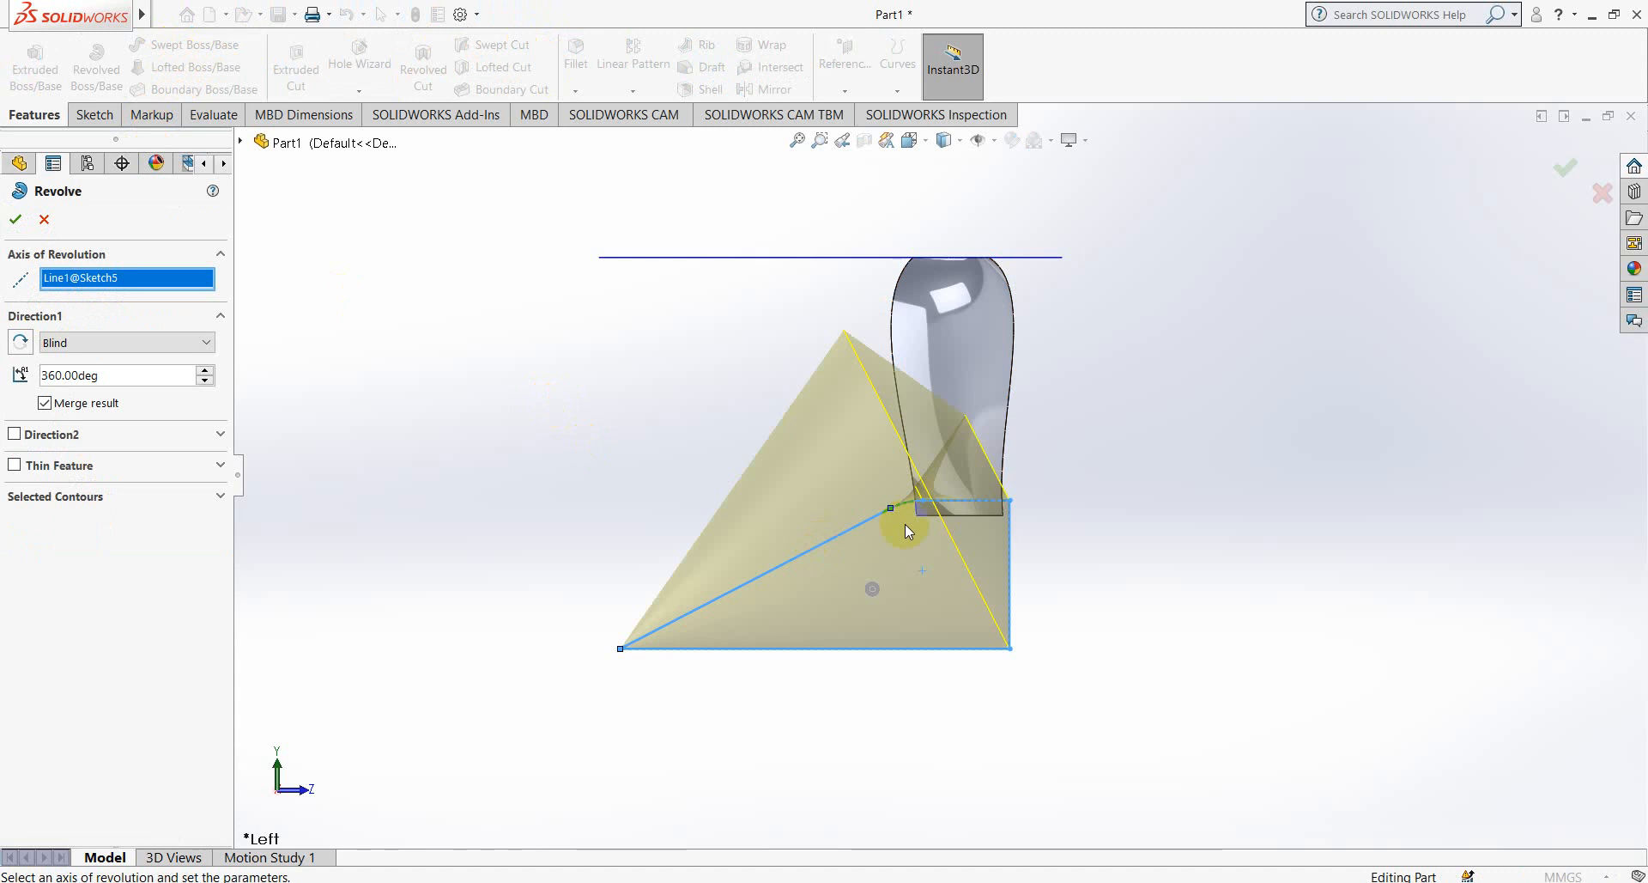
pyautogui.click(957, 501)
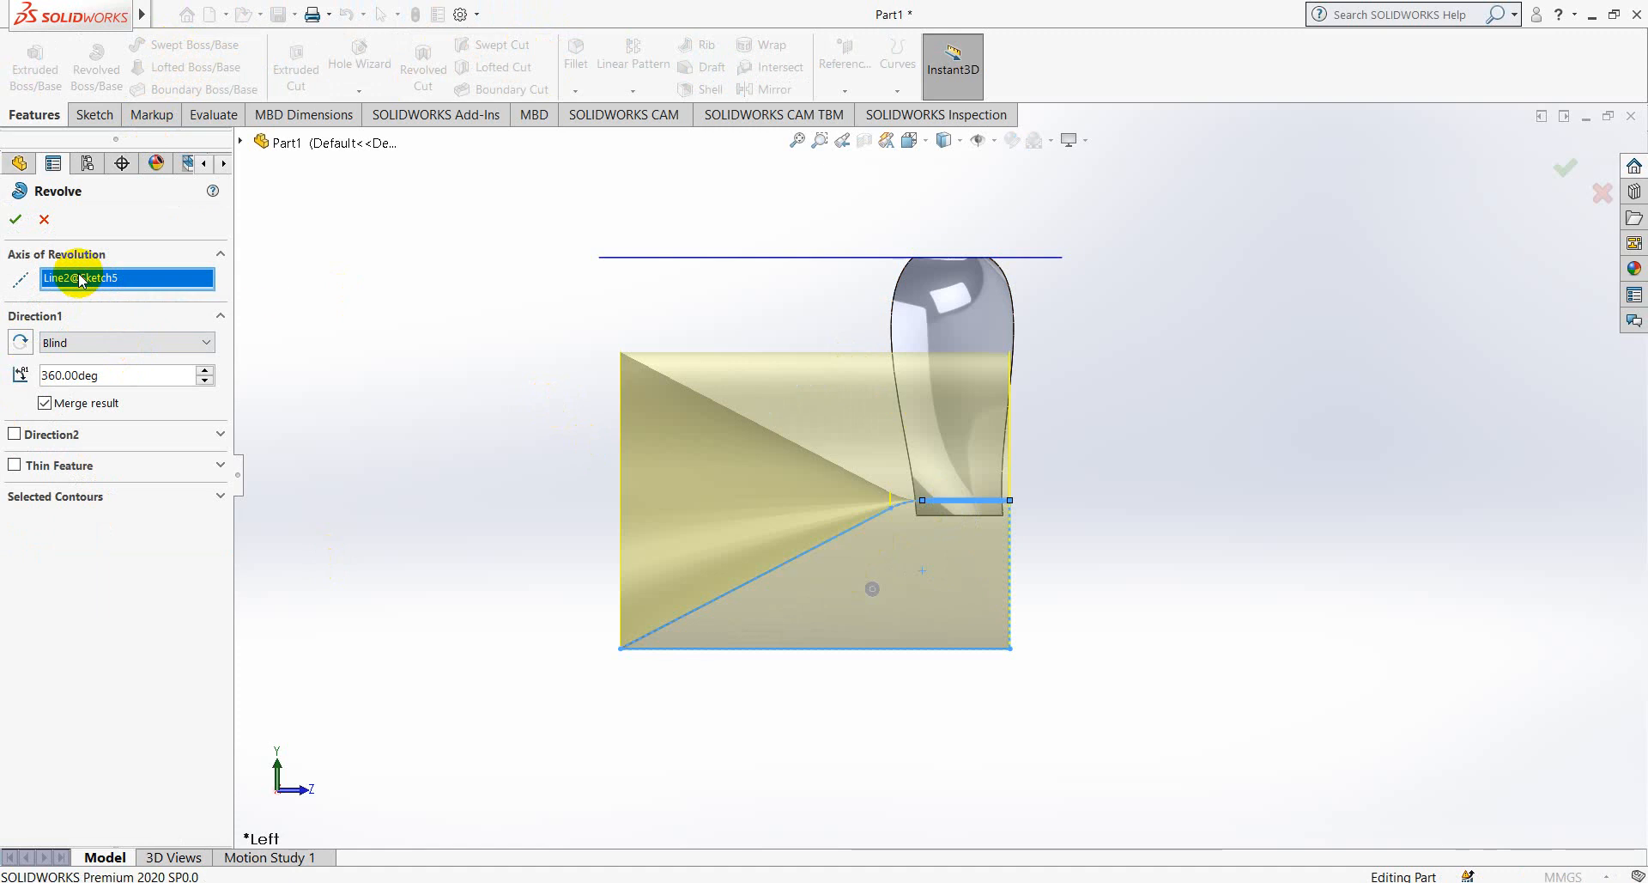
pyautogui.press('Delete')
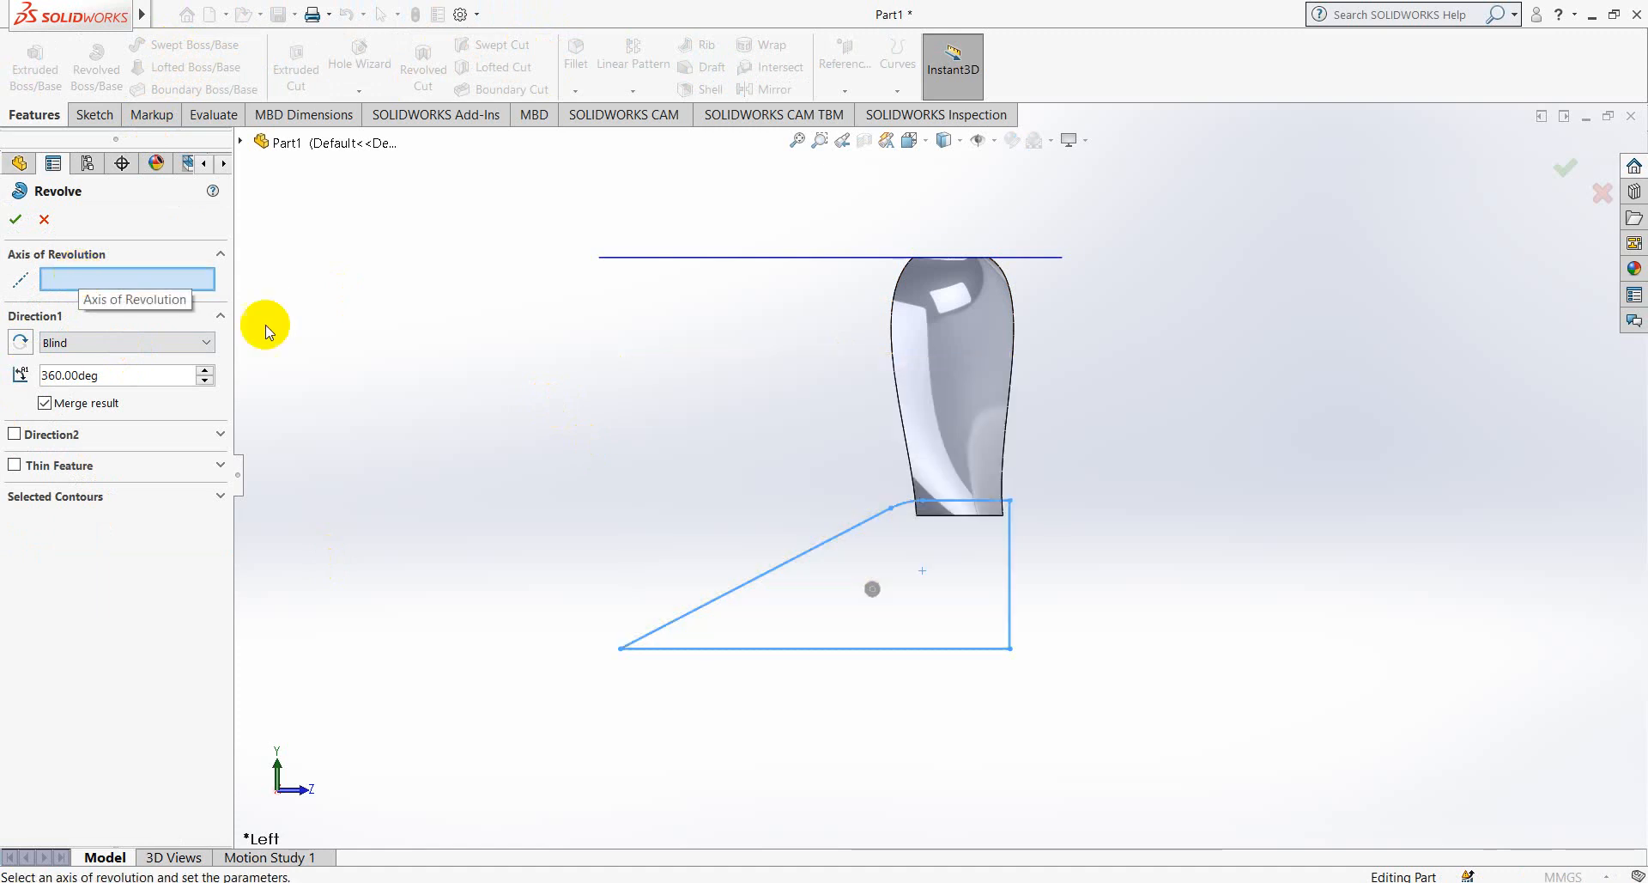
# - Revolve the hub profile 360 degrees about its lower horizontal line to form the nose cone
pyautogui.click(763, 650)
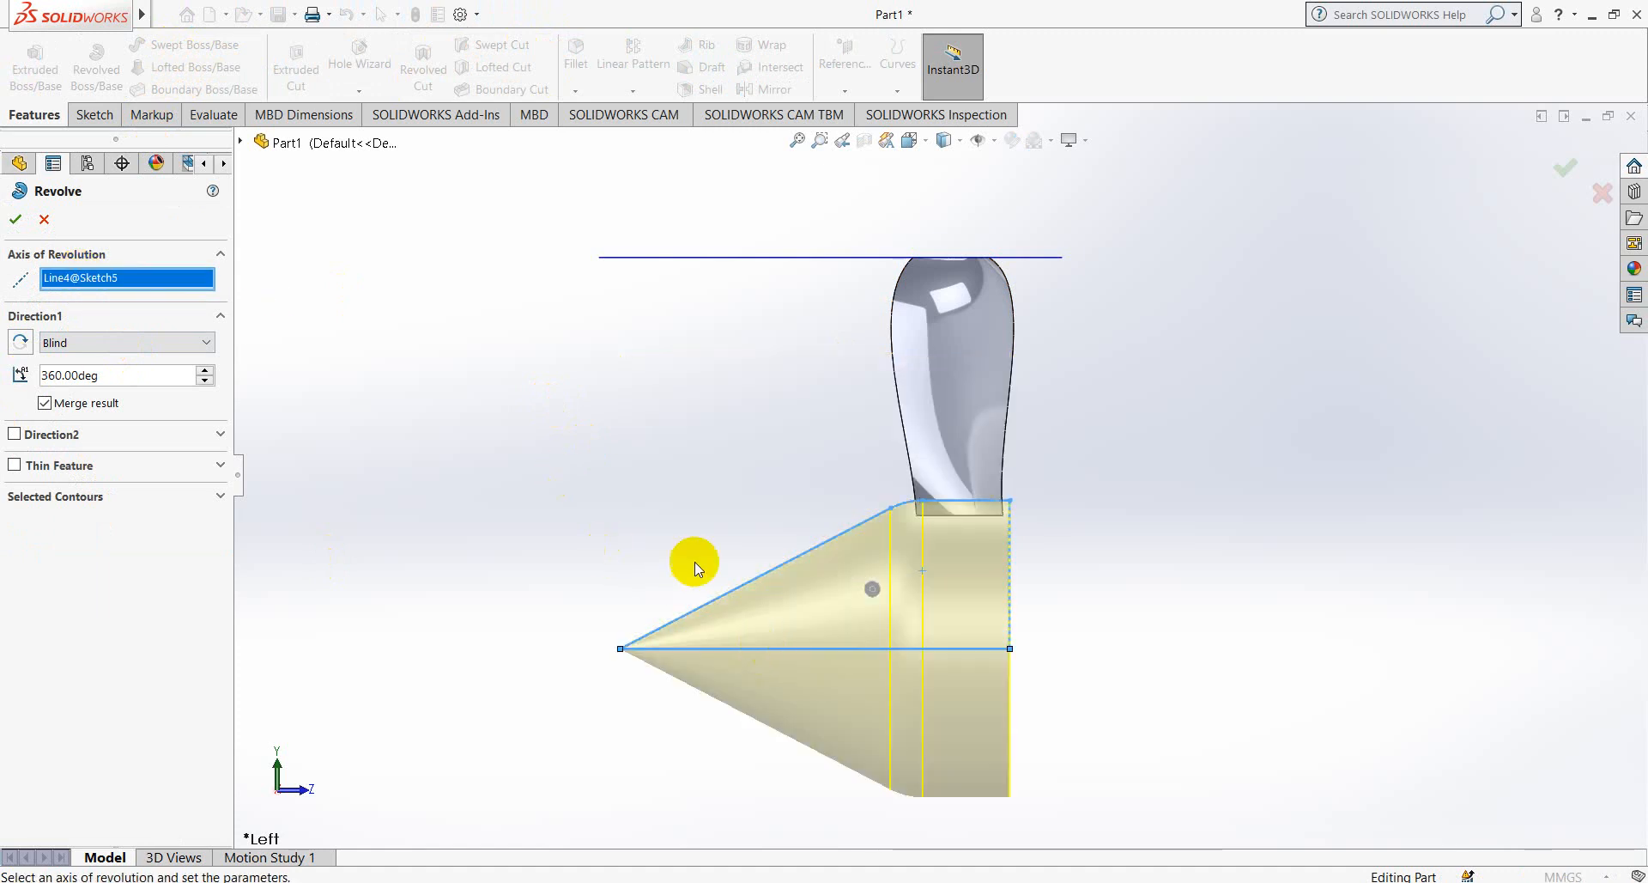
pyautogui.click(15, 219)
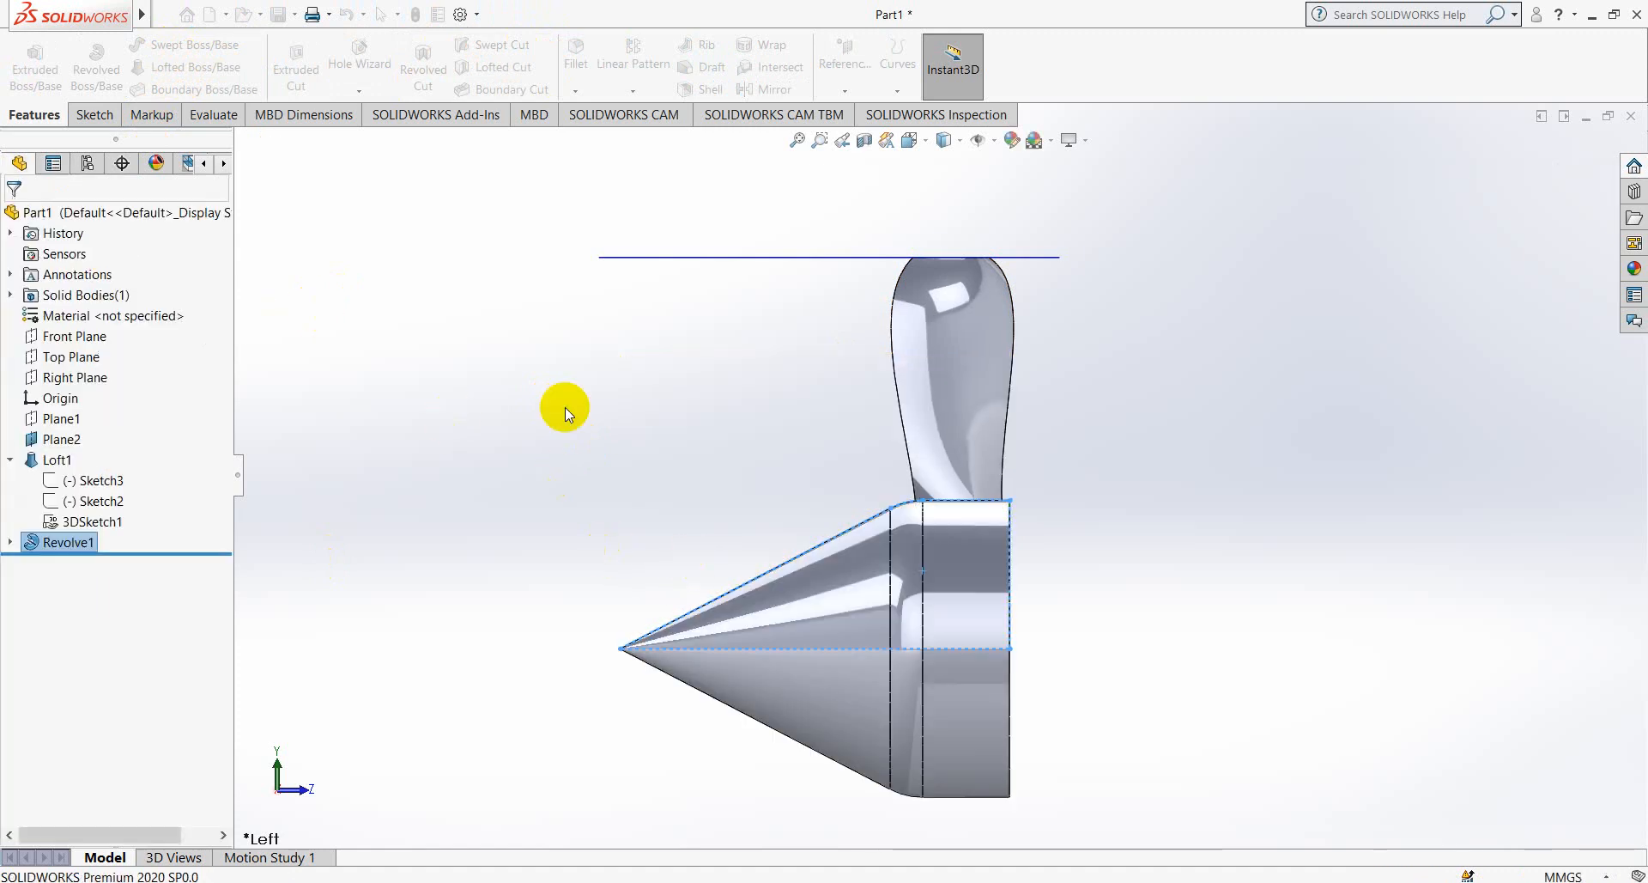
pyautogui.rightClick(72, 513)
pyautogui.click(90, 456)
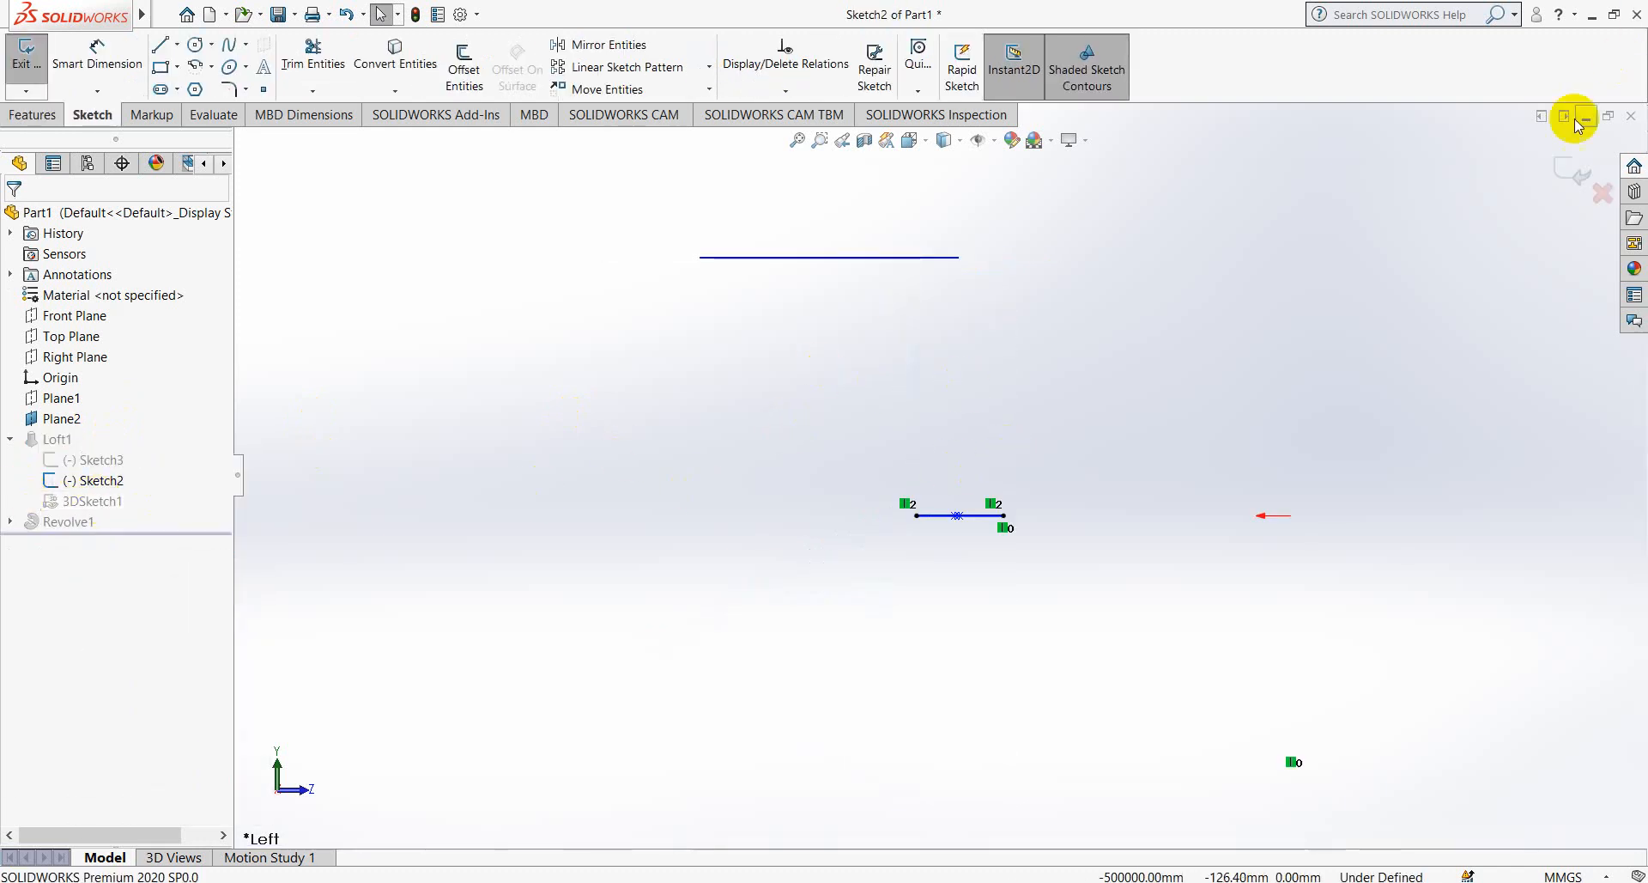
pyautogui.click(1571, 170)
# - Edit the blade loft's 3D sketch, adjusting the spline tangent handles at both ends to slim the blade outline, and rebuild the loft
pyautogui.rightClick(76, 521)
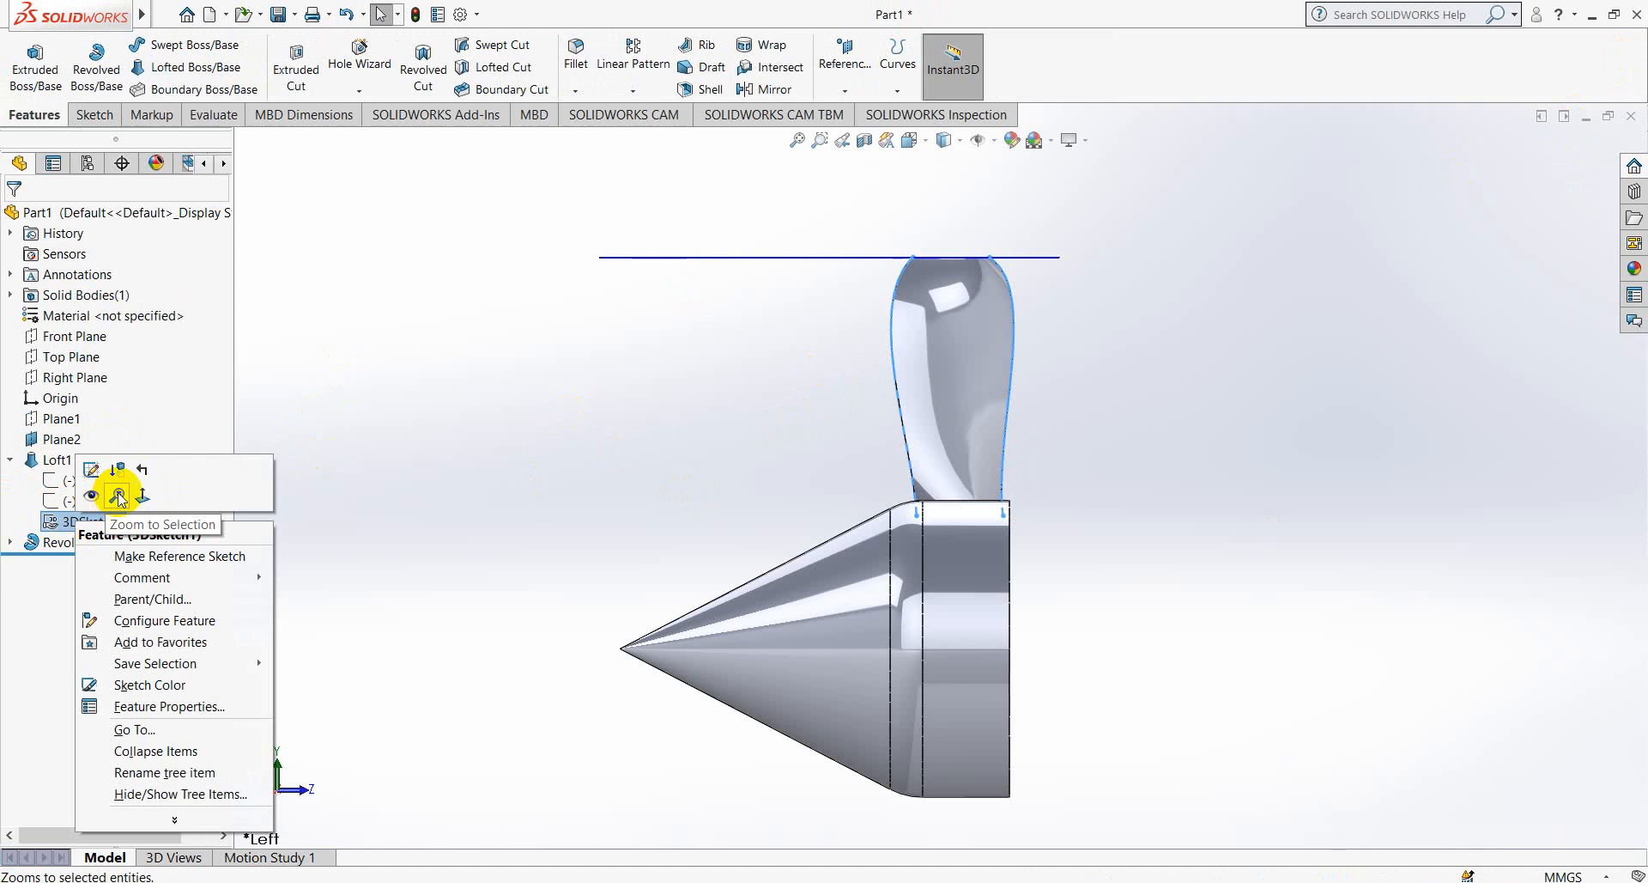
pyautogui.click(93, 470)
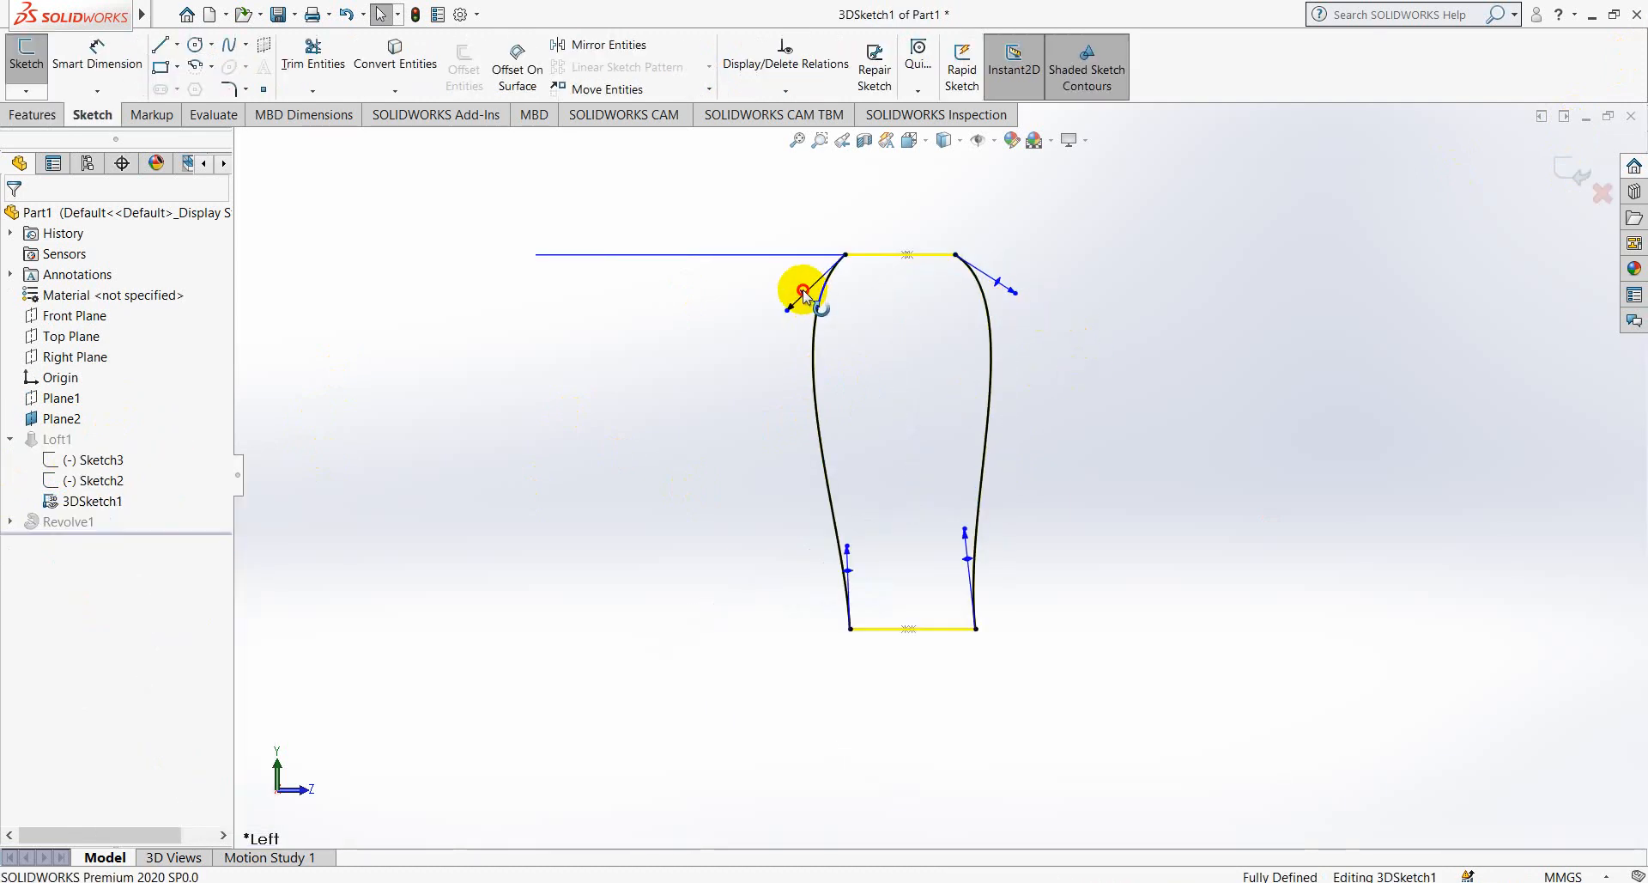
pyautogui.moveTo(803, 292); pyautogui.dragTo(812, 317)
pyautogui.moveTo(997, 281); pyautogui.dragTo(989, 289)
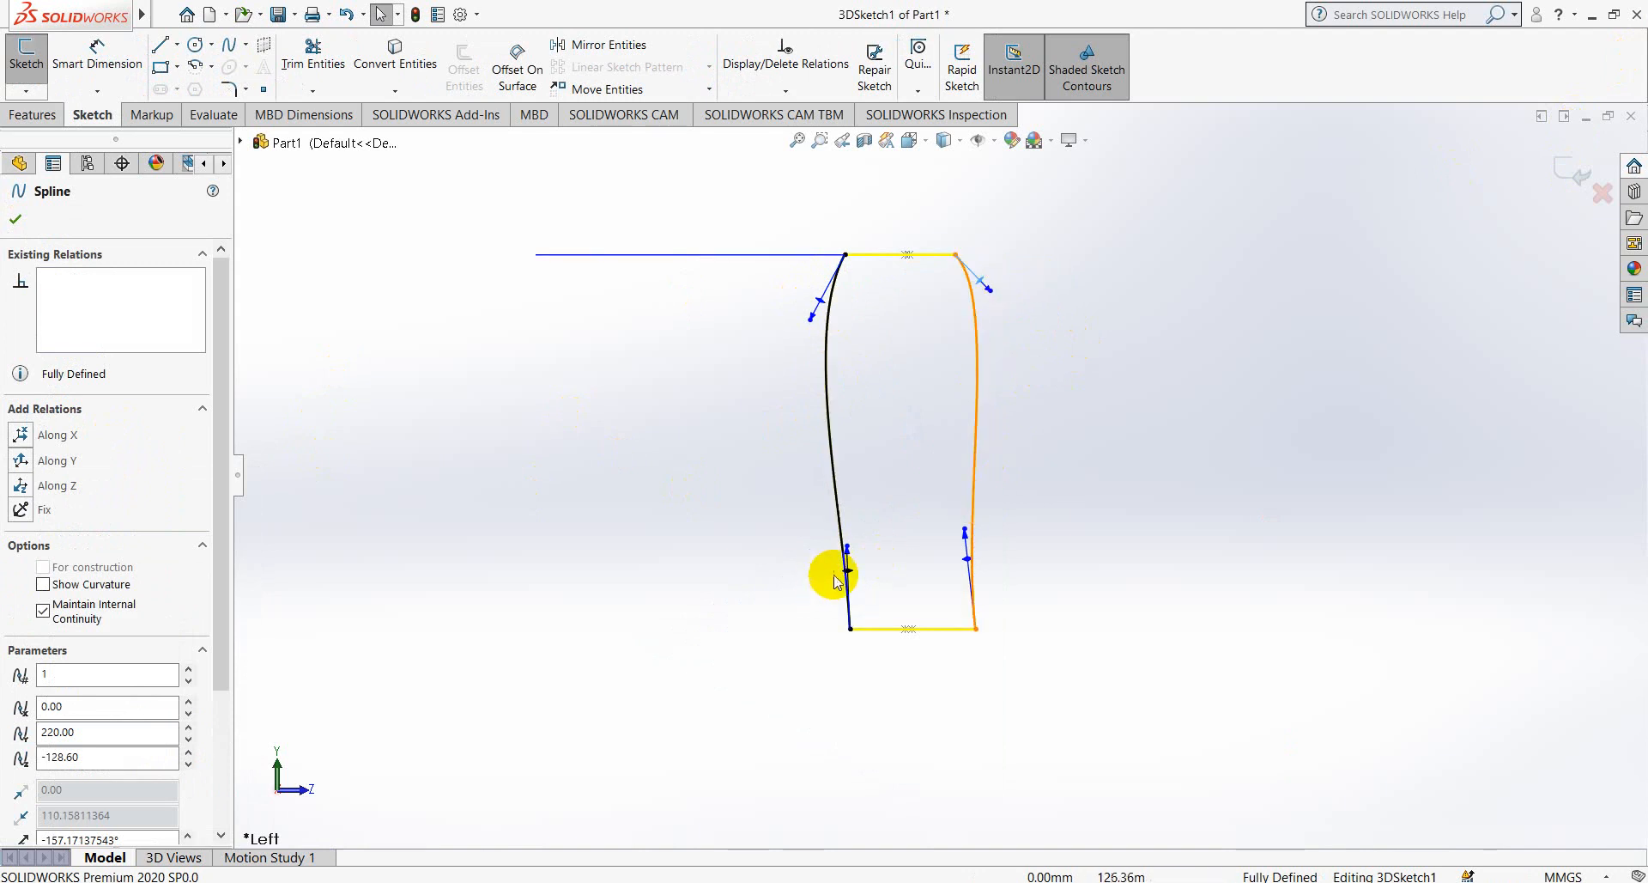
pyautogui.moveTo(847, 573); pyautogui.dragTo(860, 572)
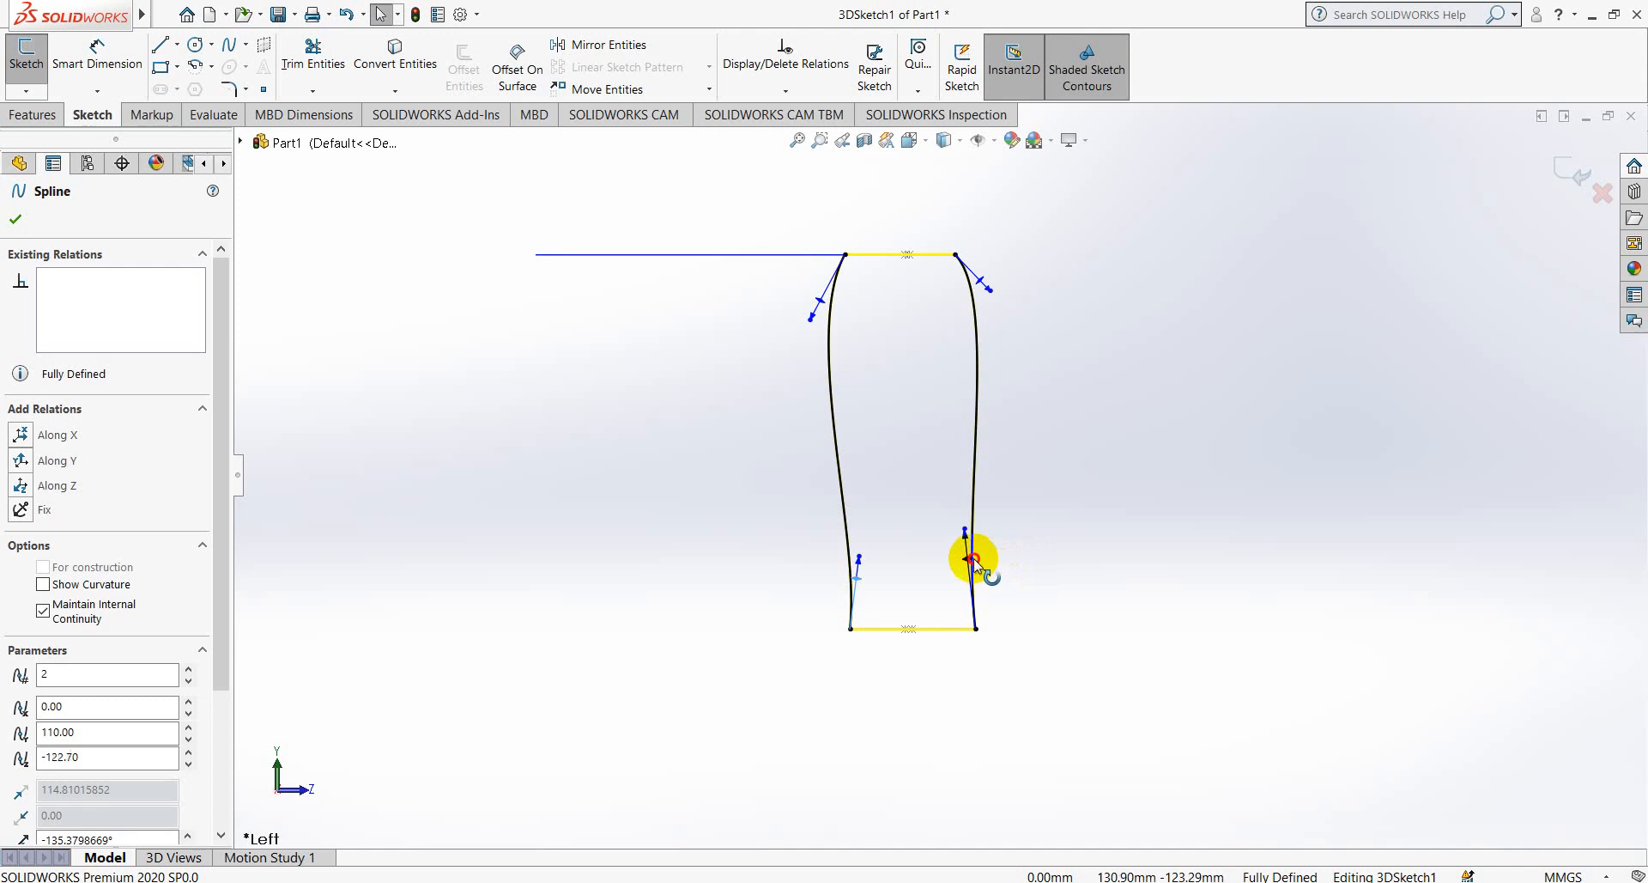
pyautogui.moveTo(973, 558); pyautogui.dragTo(964, 560)
pyautogui.moveTo(854, 577); pyautogui.dragTo(868, 568)
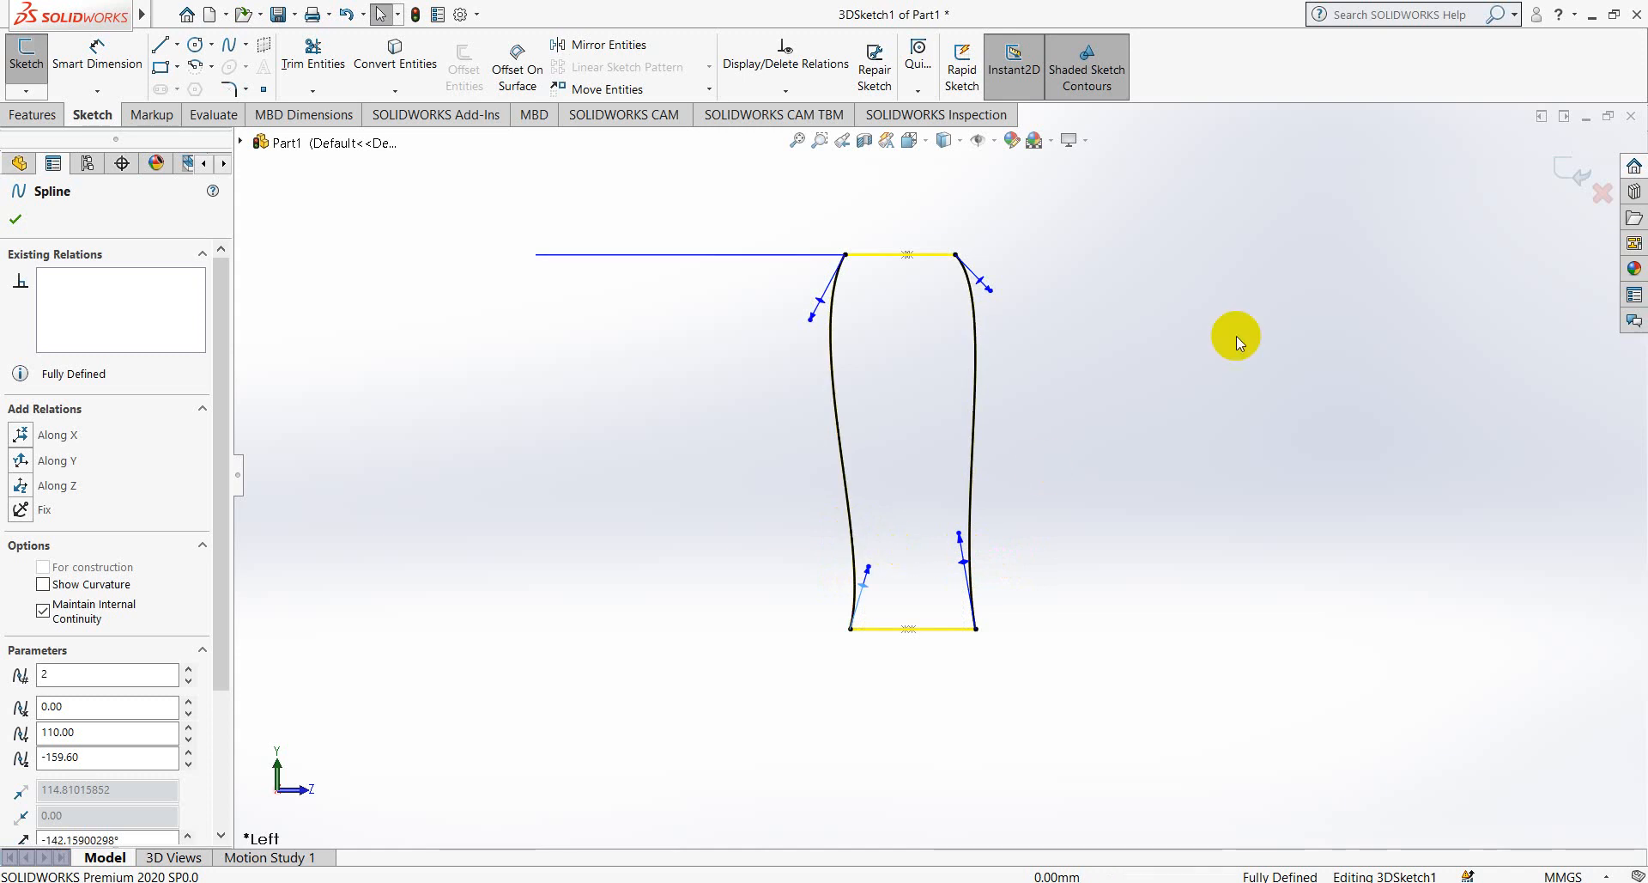
pyautogui.click(1561, 162)
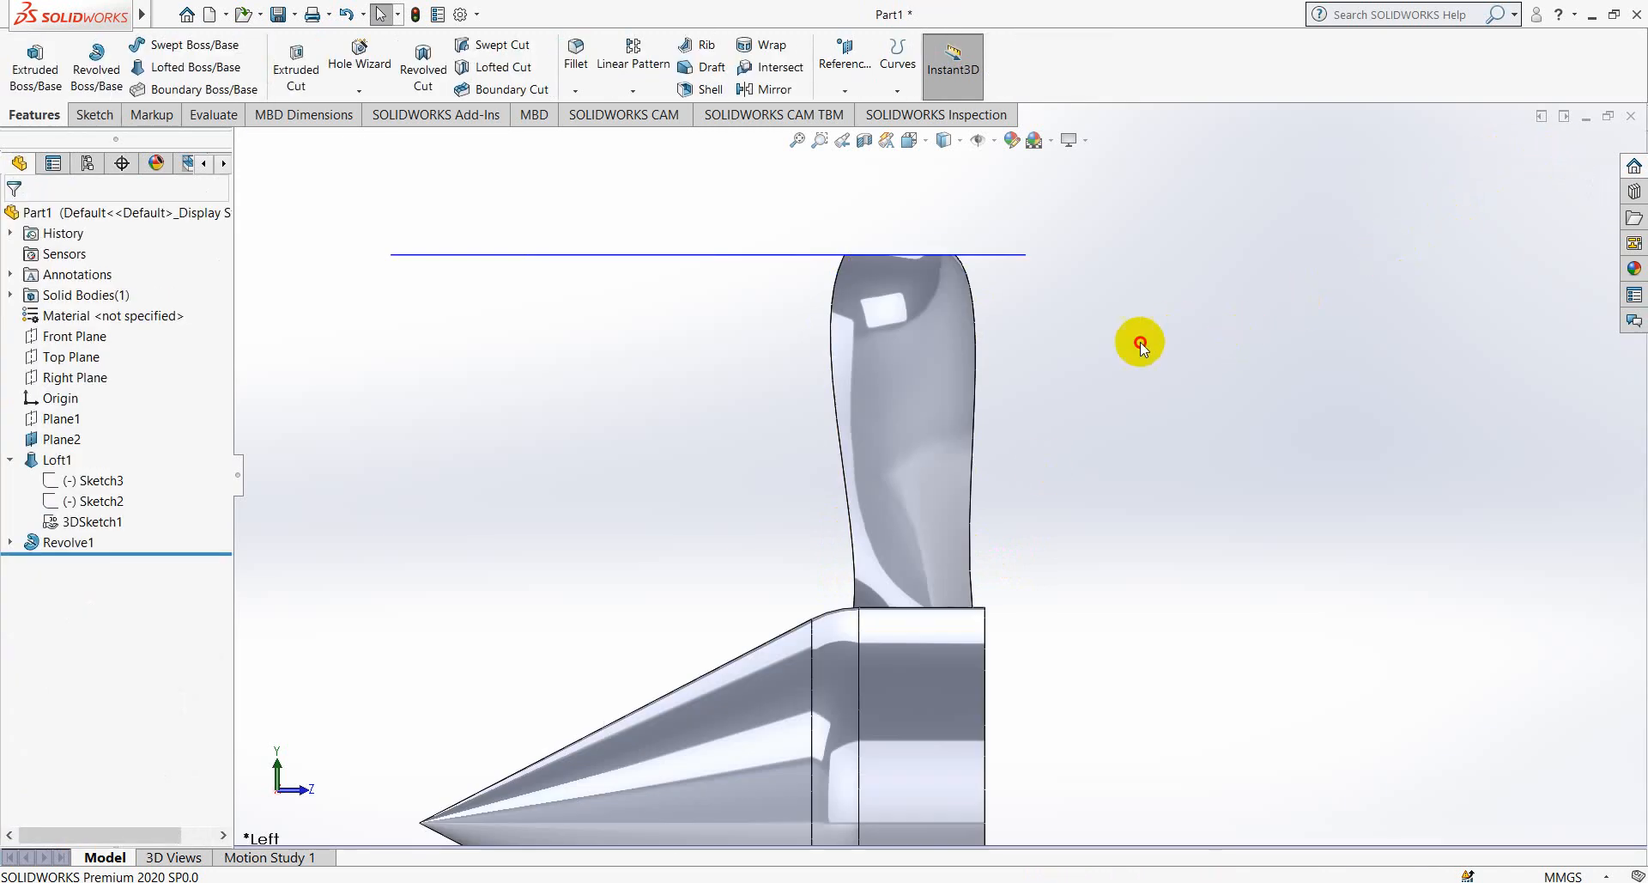
# - Create a reference axis from the nose cone's conical face and extend its displayed length past the back of the hub
pyautogui.moveTo(1140, 342); pyautogui.dragTo(901, 601, button='middle')
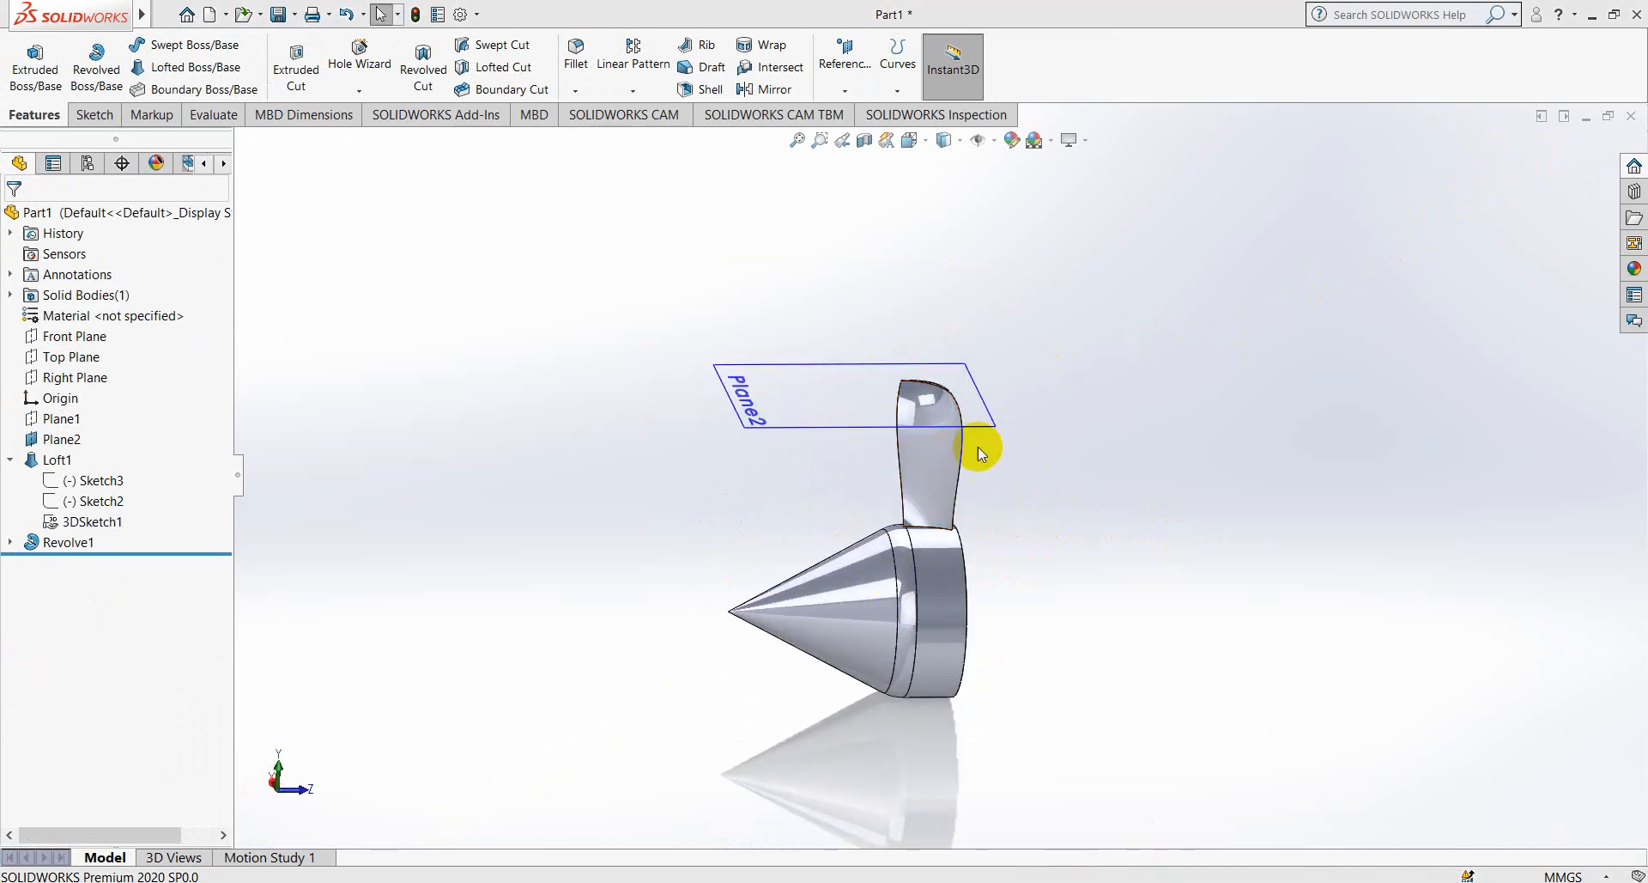
pyautogui.moveTo(977, 446); pyautogui.dragTo(791, 501, button='middle')
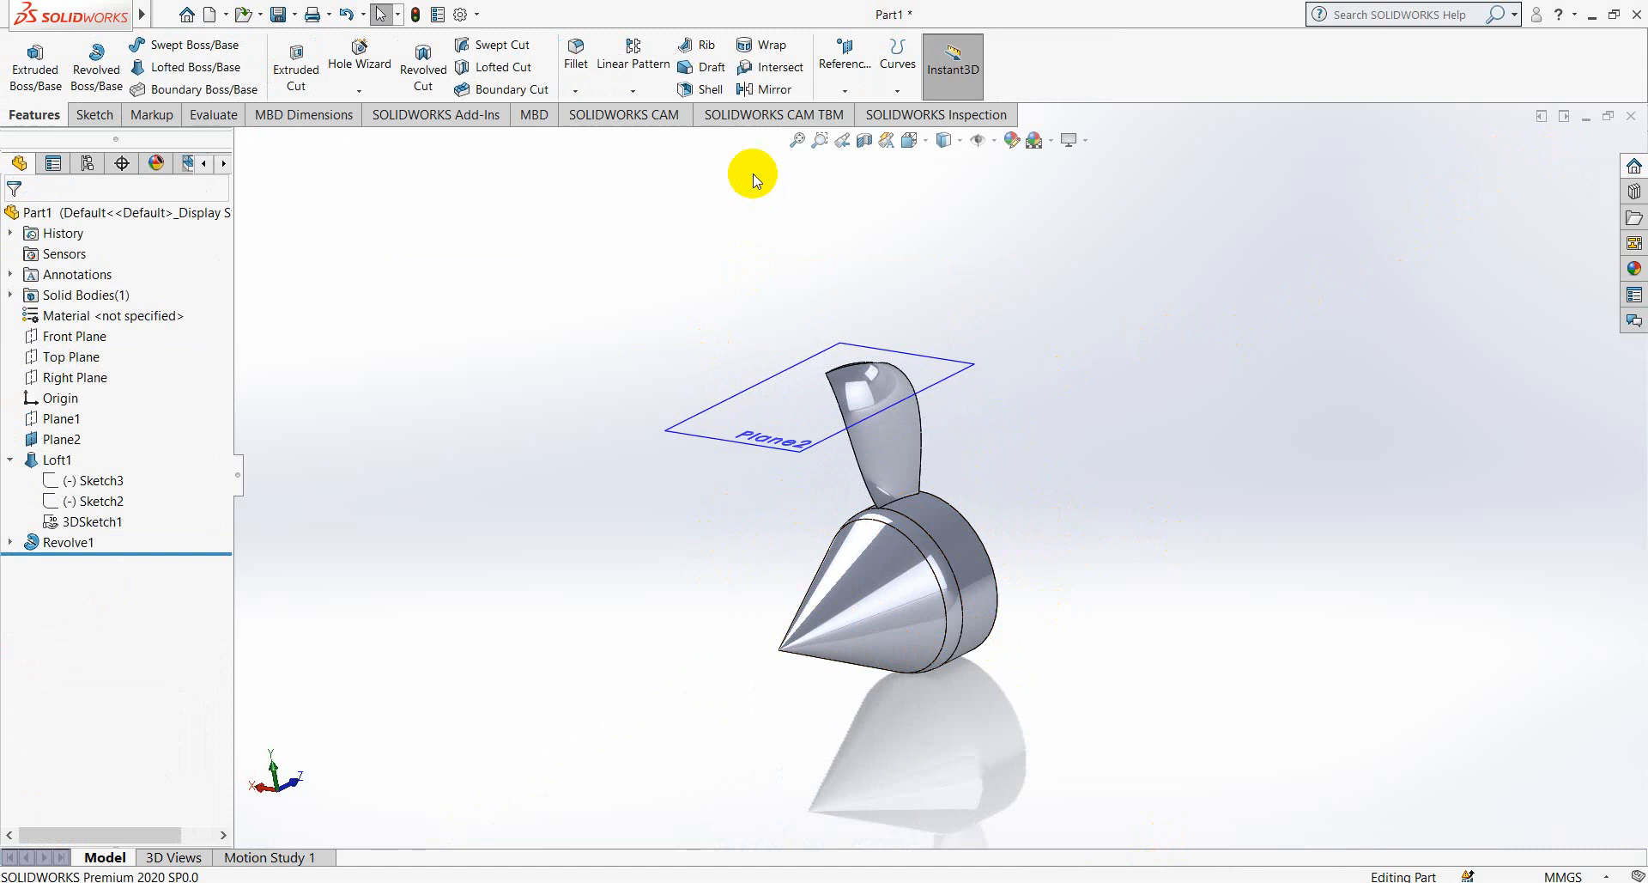
pyautogui.click(883, 578)
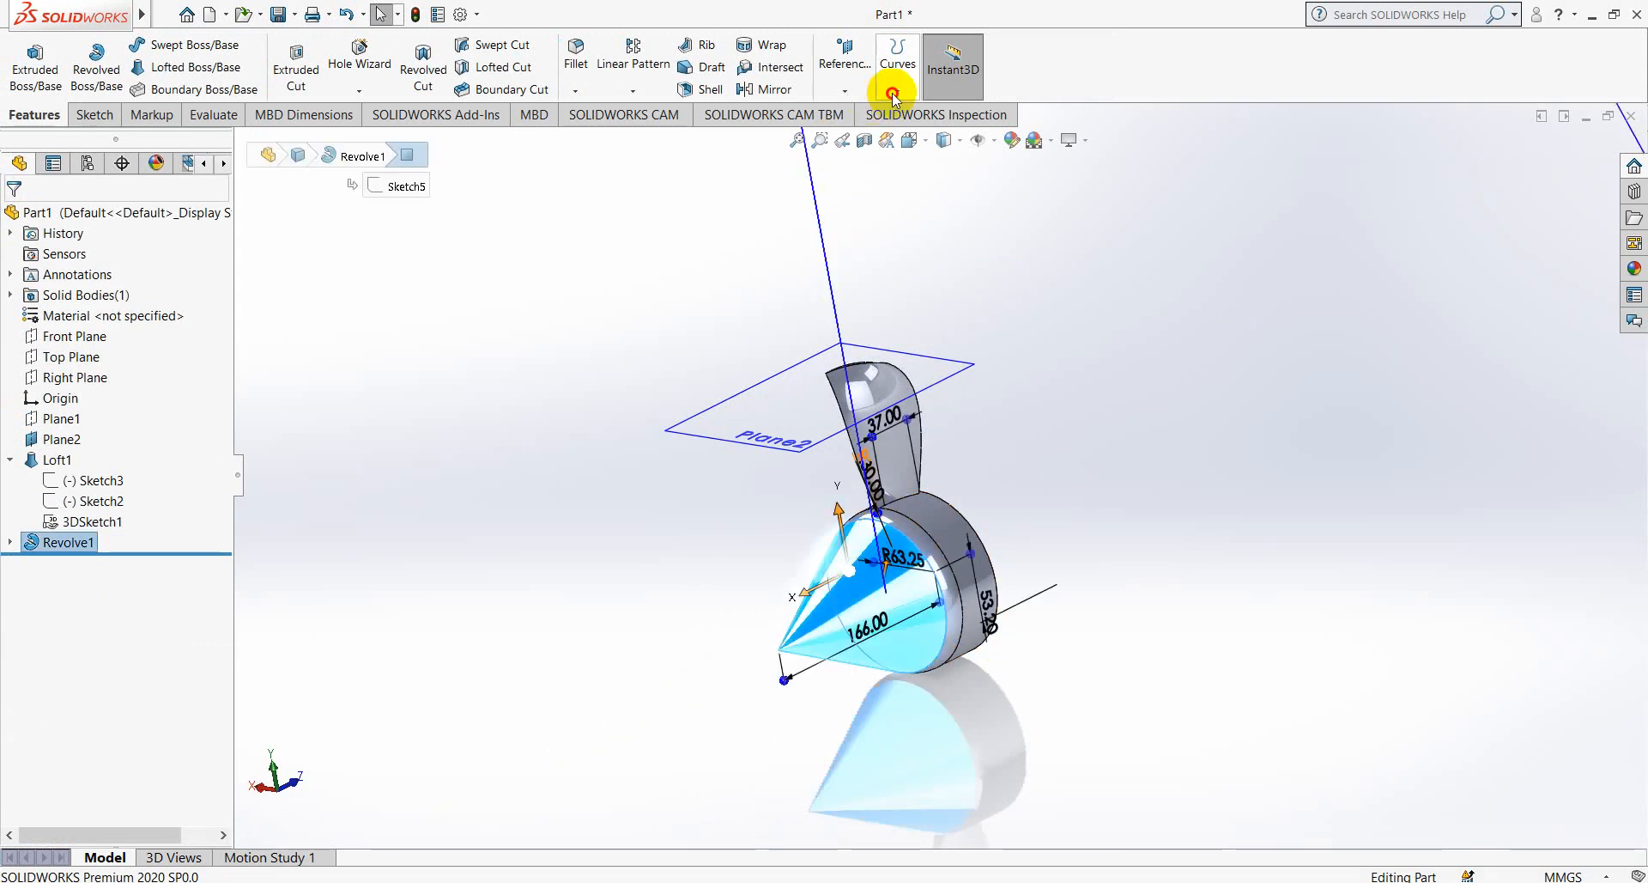
pyautogui.click(893, 94)
pyautogui.click(831, 93)
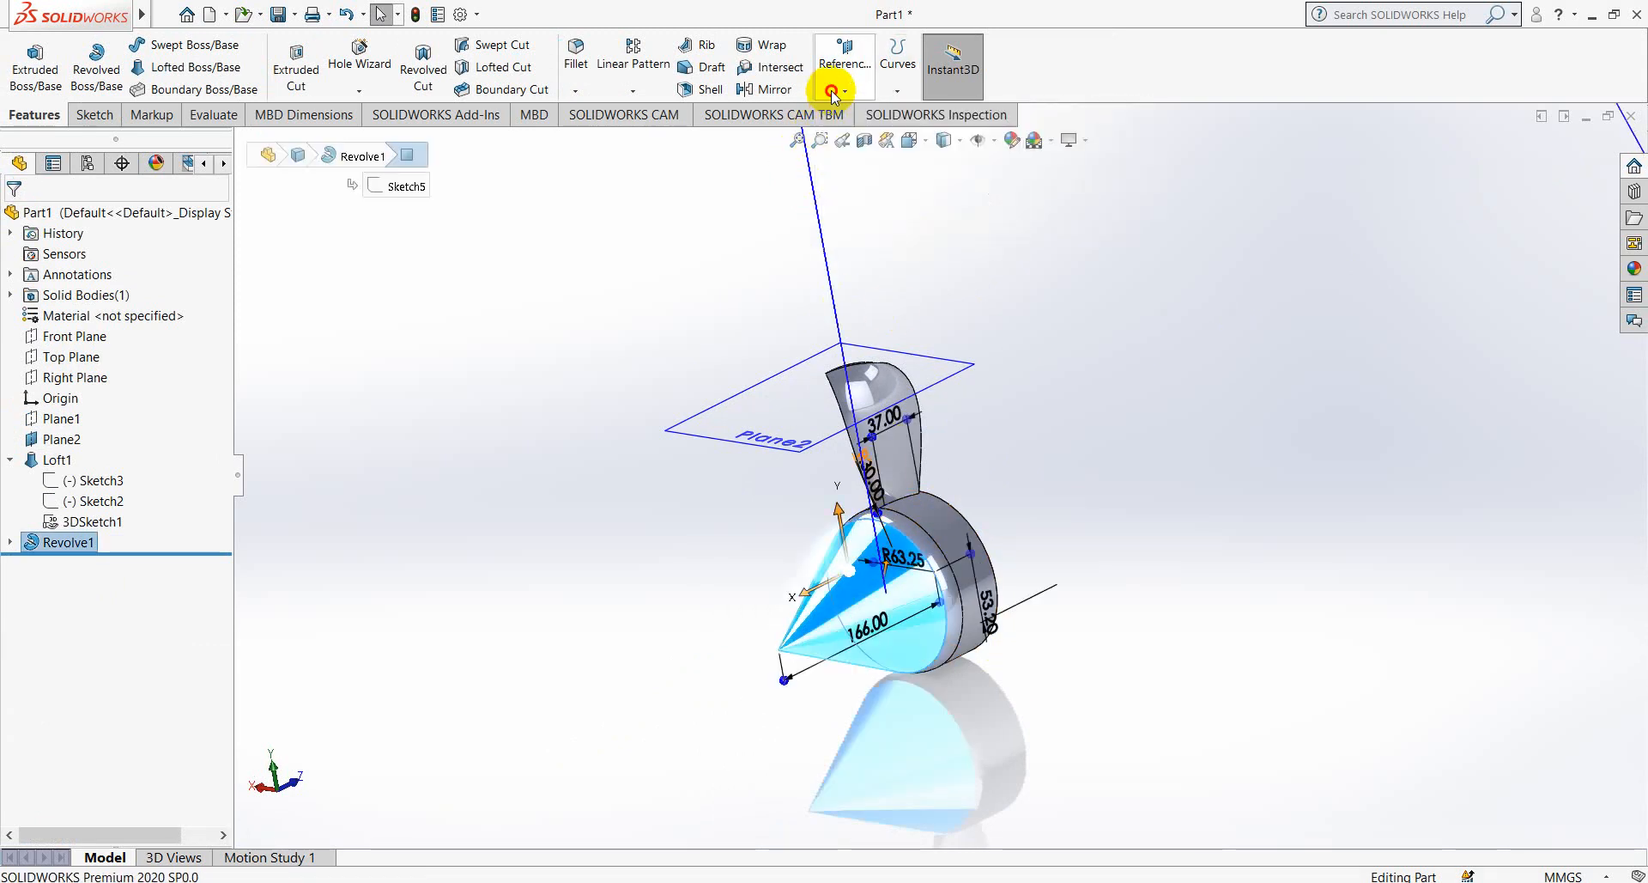
pyautogui.click(855, 136)
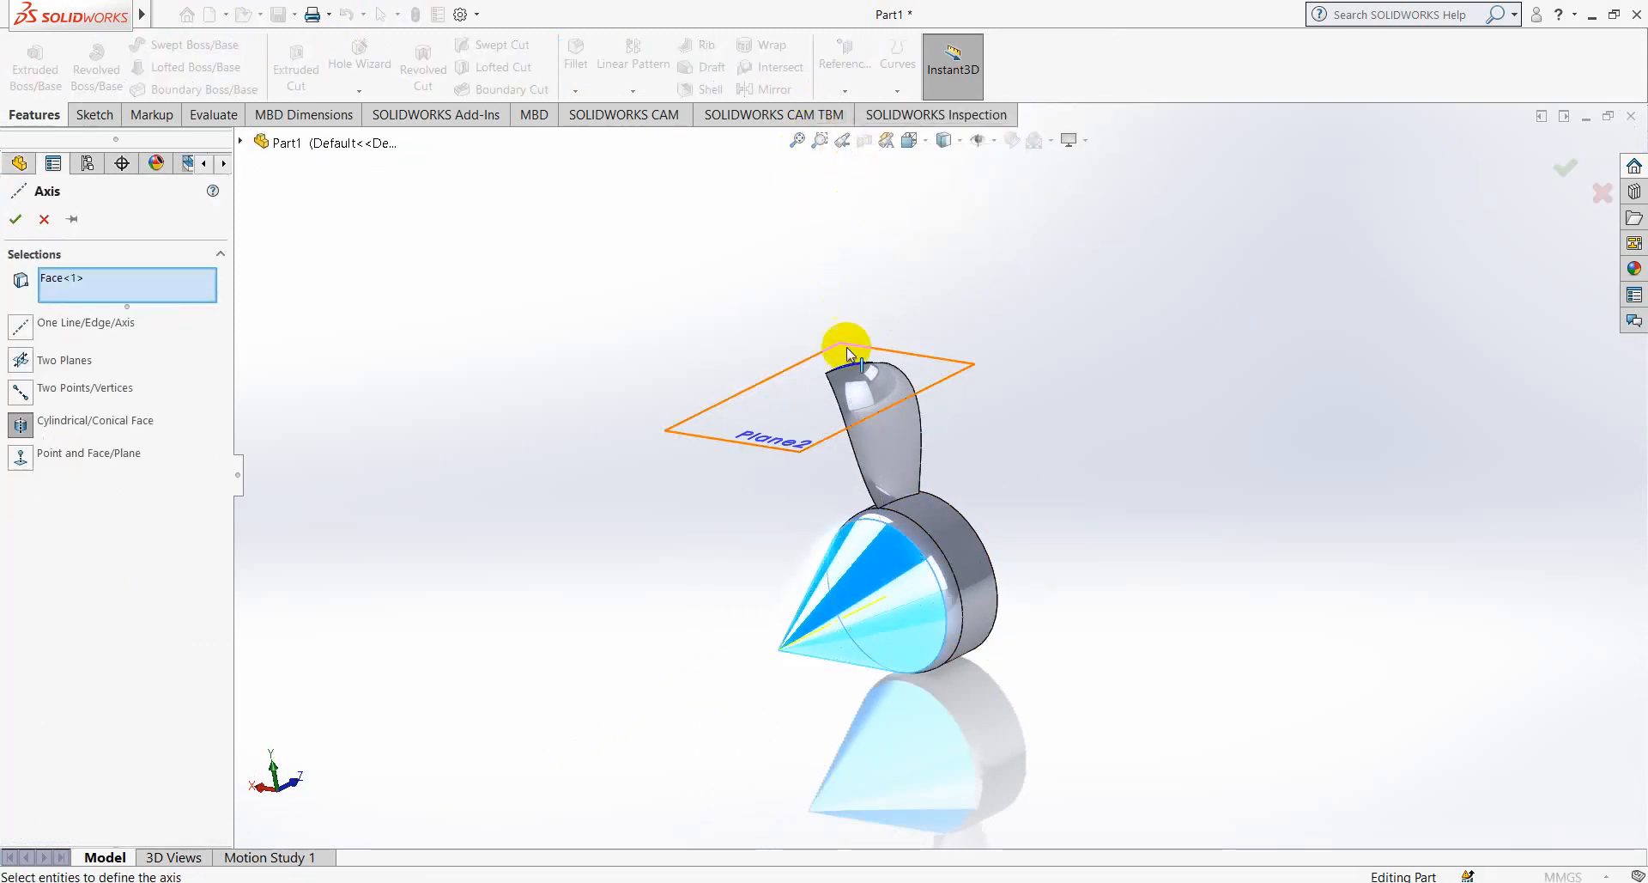
pyautogui.click(16, 219)
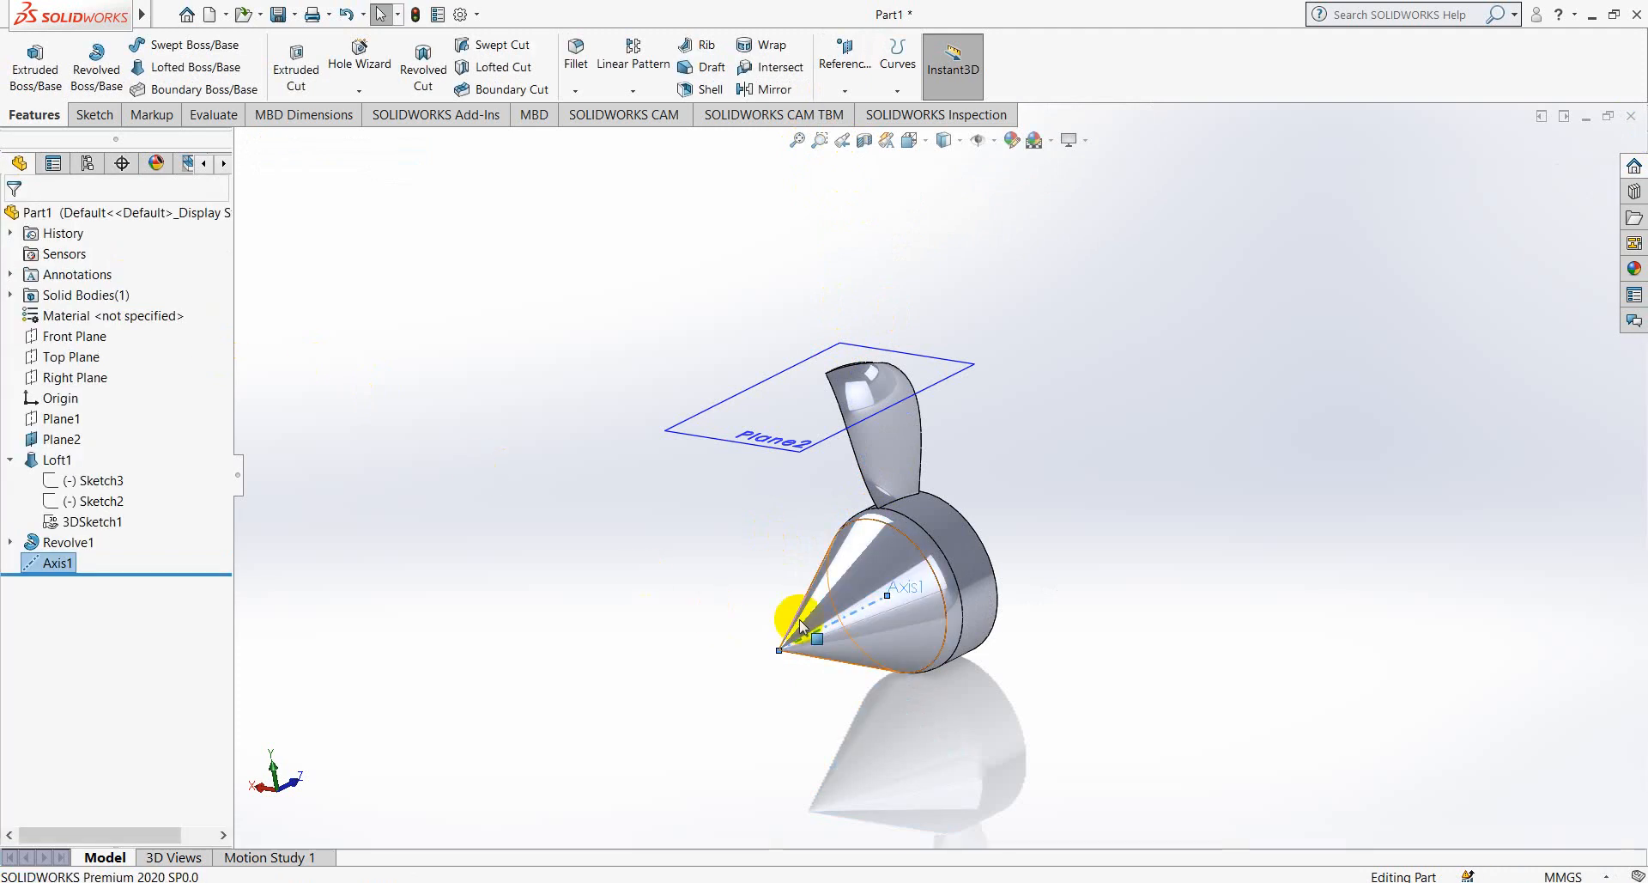
pyautogui.moveTo(887, 595); pyautogui.dragTo(1100, 487)
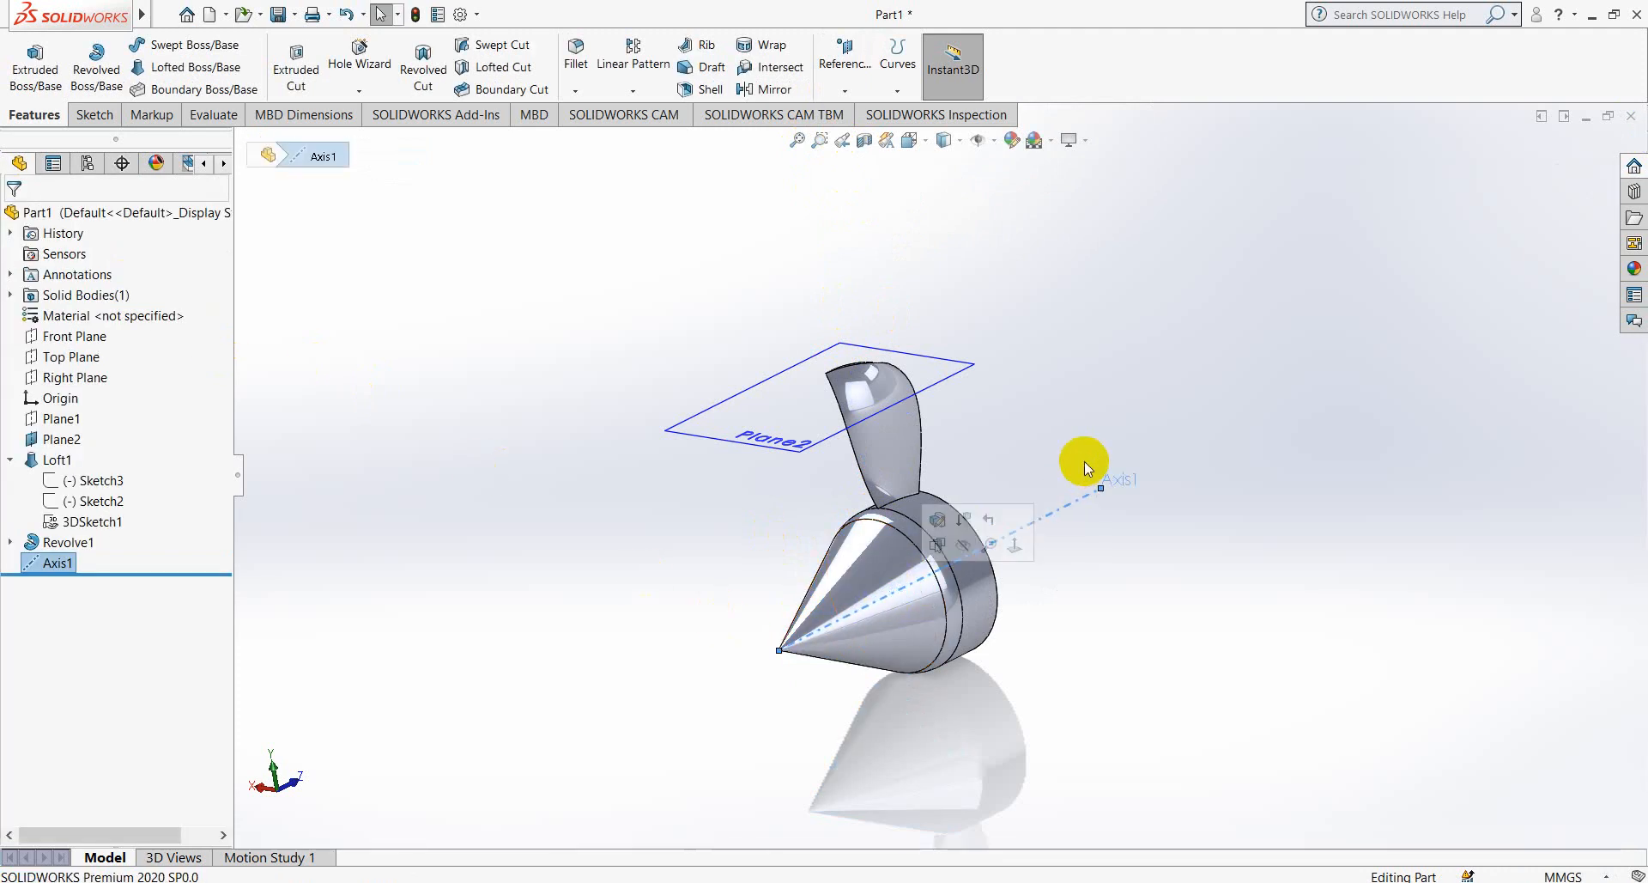
# - Circular-pattern the lofted blade around the hub axis with 30 instances equally spaced over 360 degrees
pyautogui.click(633, 91)
pyautogui.click(642, 135)
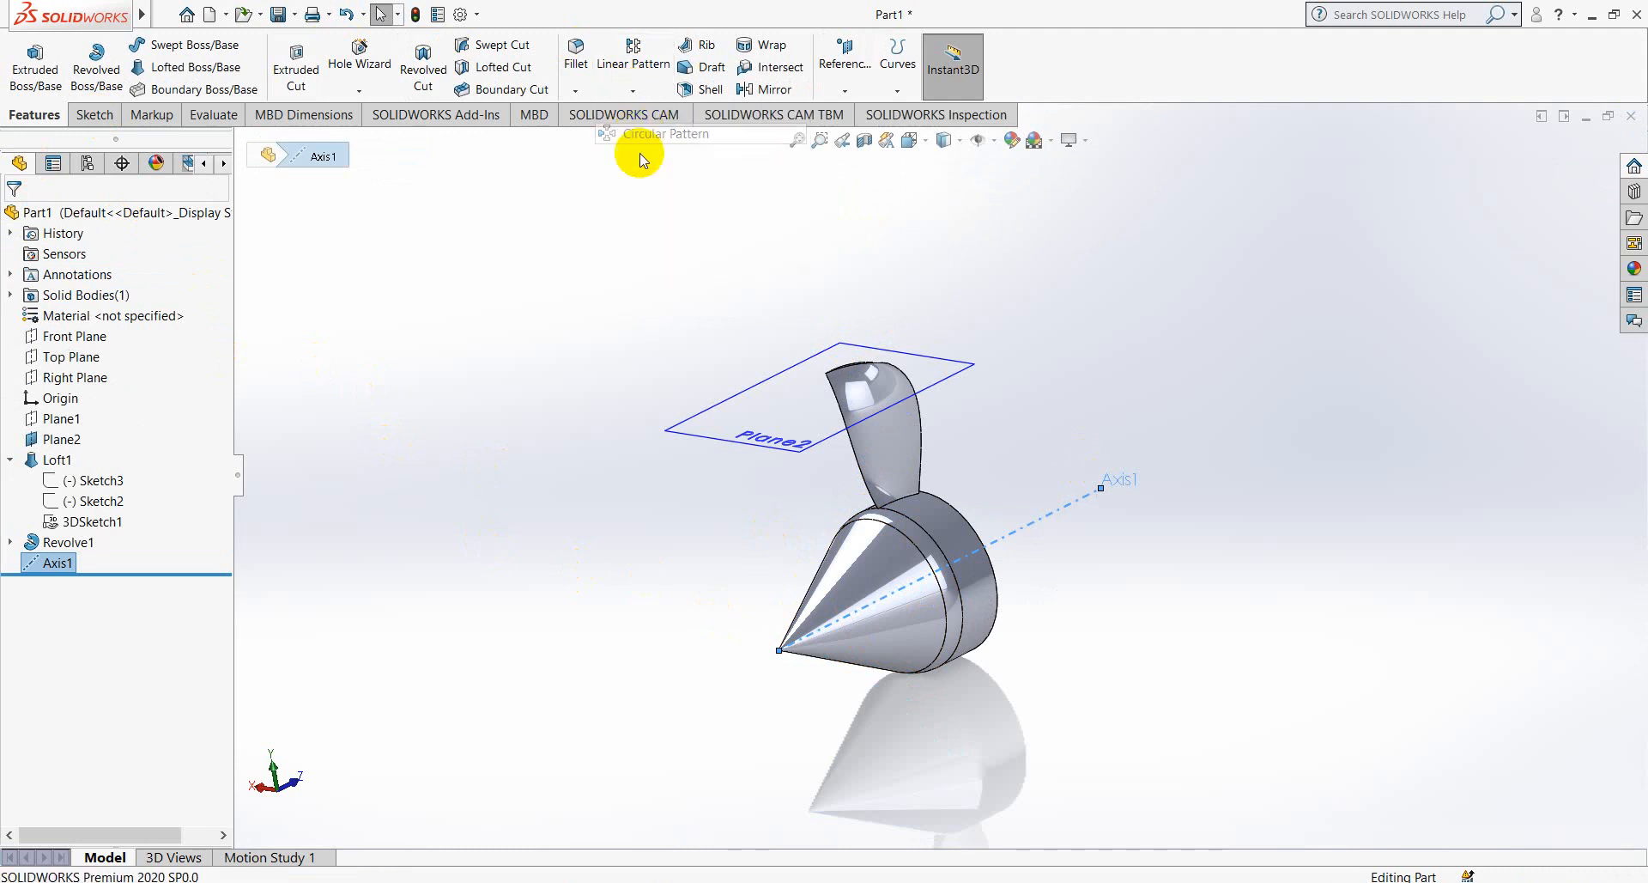
pyautogui.click(878, 429)
pyautogui.moveTo(352, 488); pyautogui.dragTo(4, 401, button='middle')
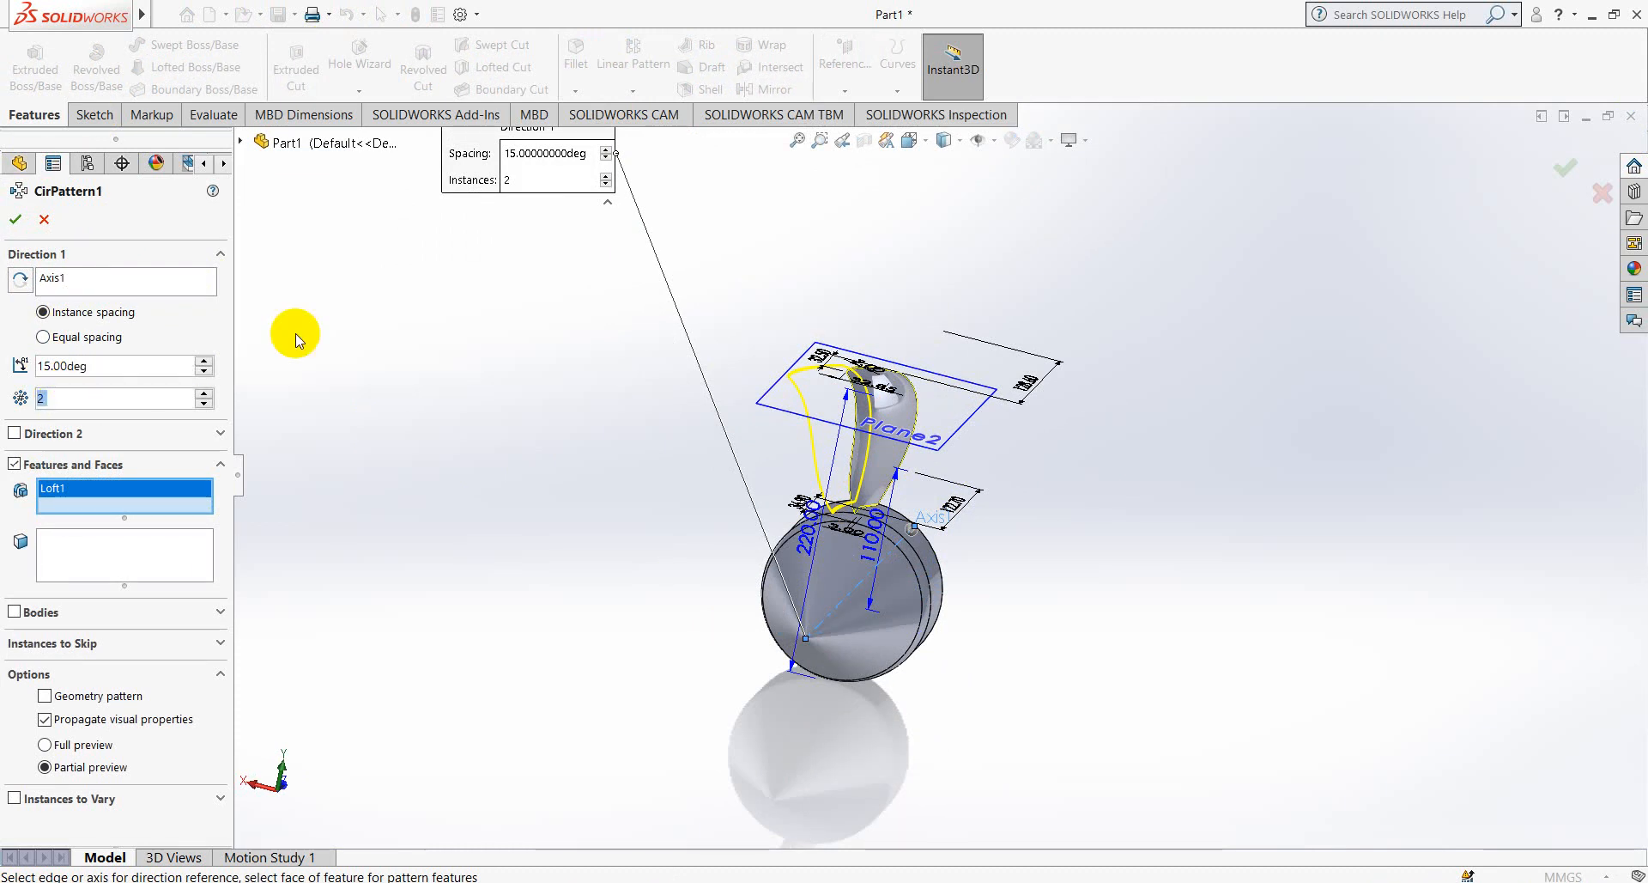
pyautogui.write('30')
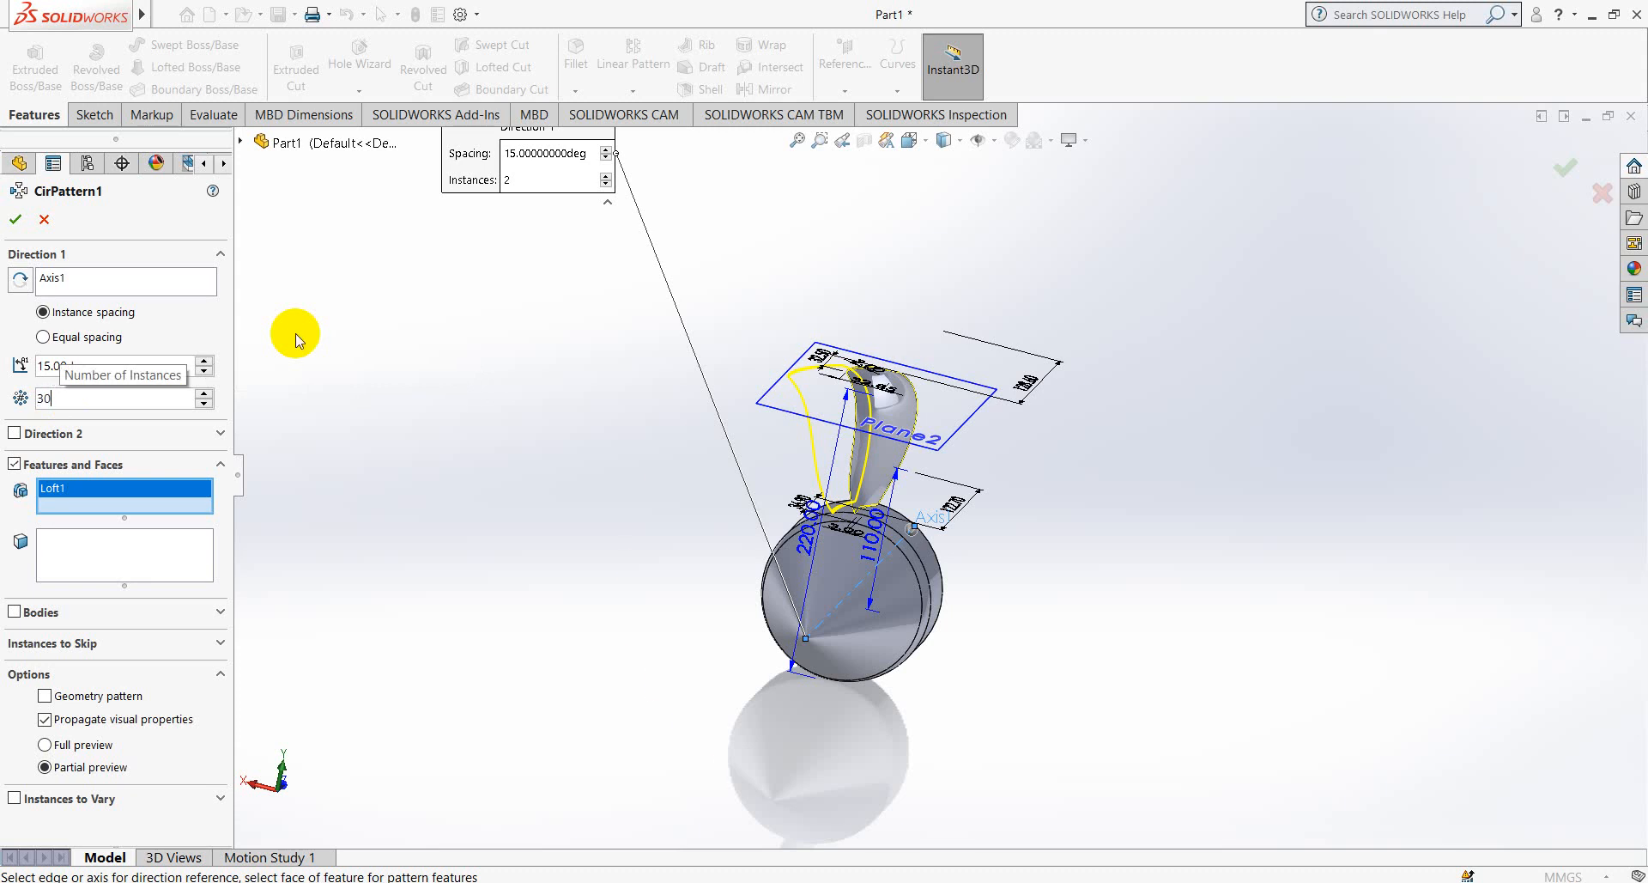
pyautogui.press('Return')
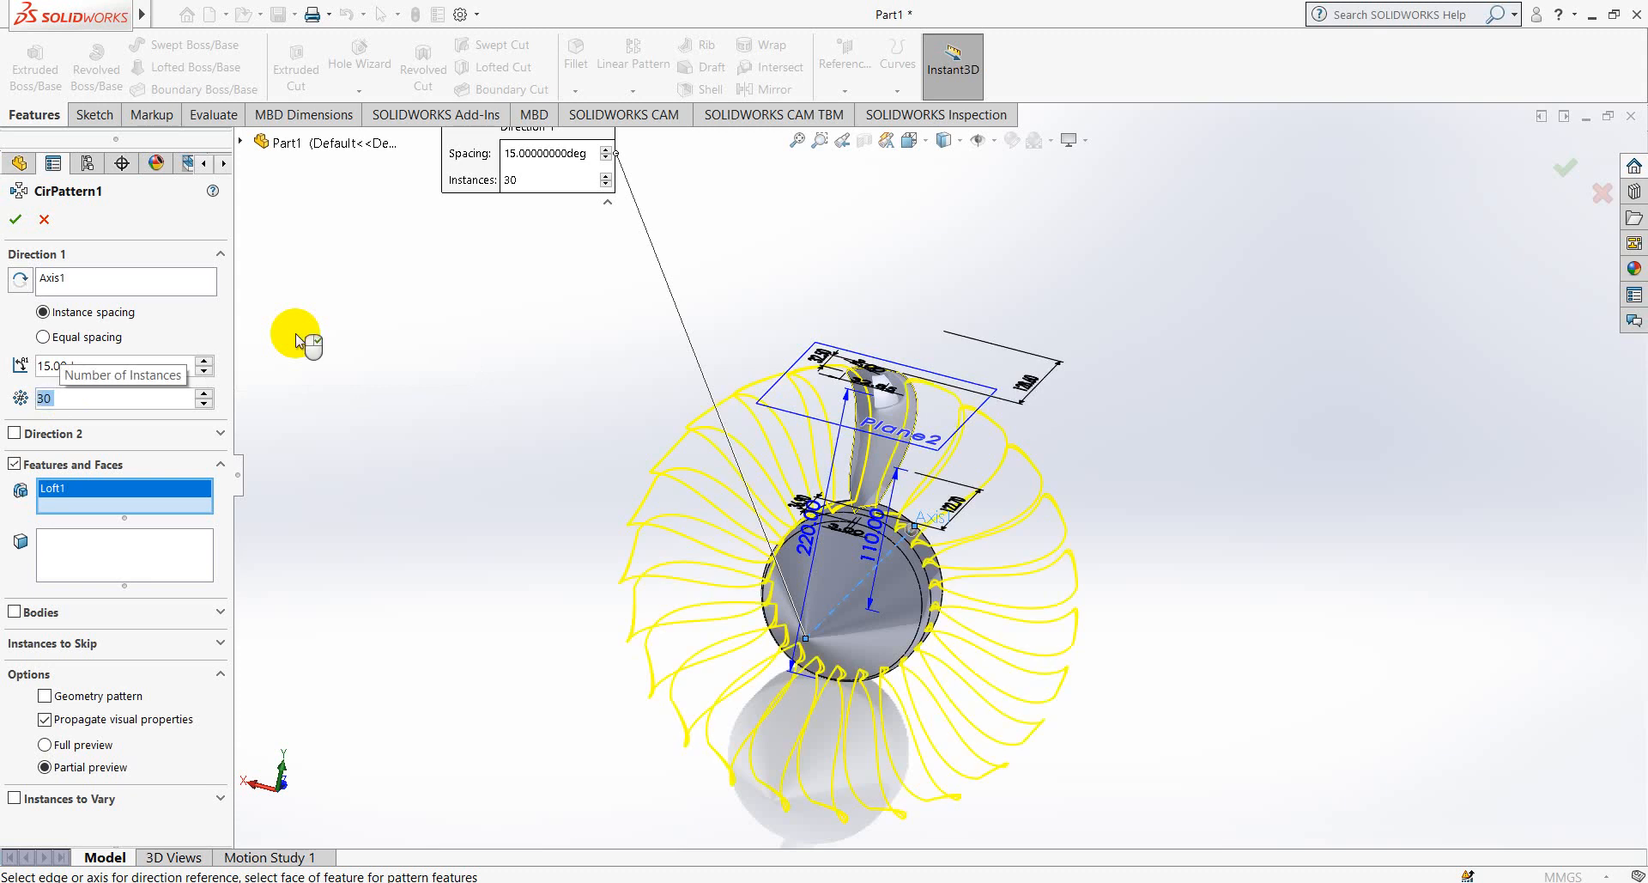
pyautogui.click(44, 337)
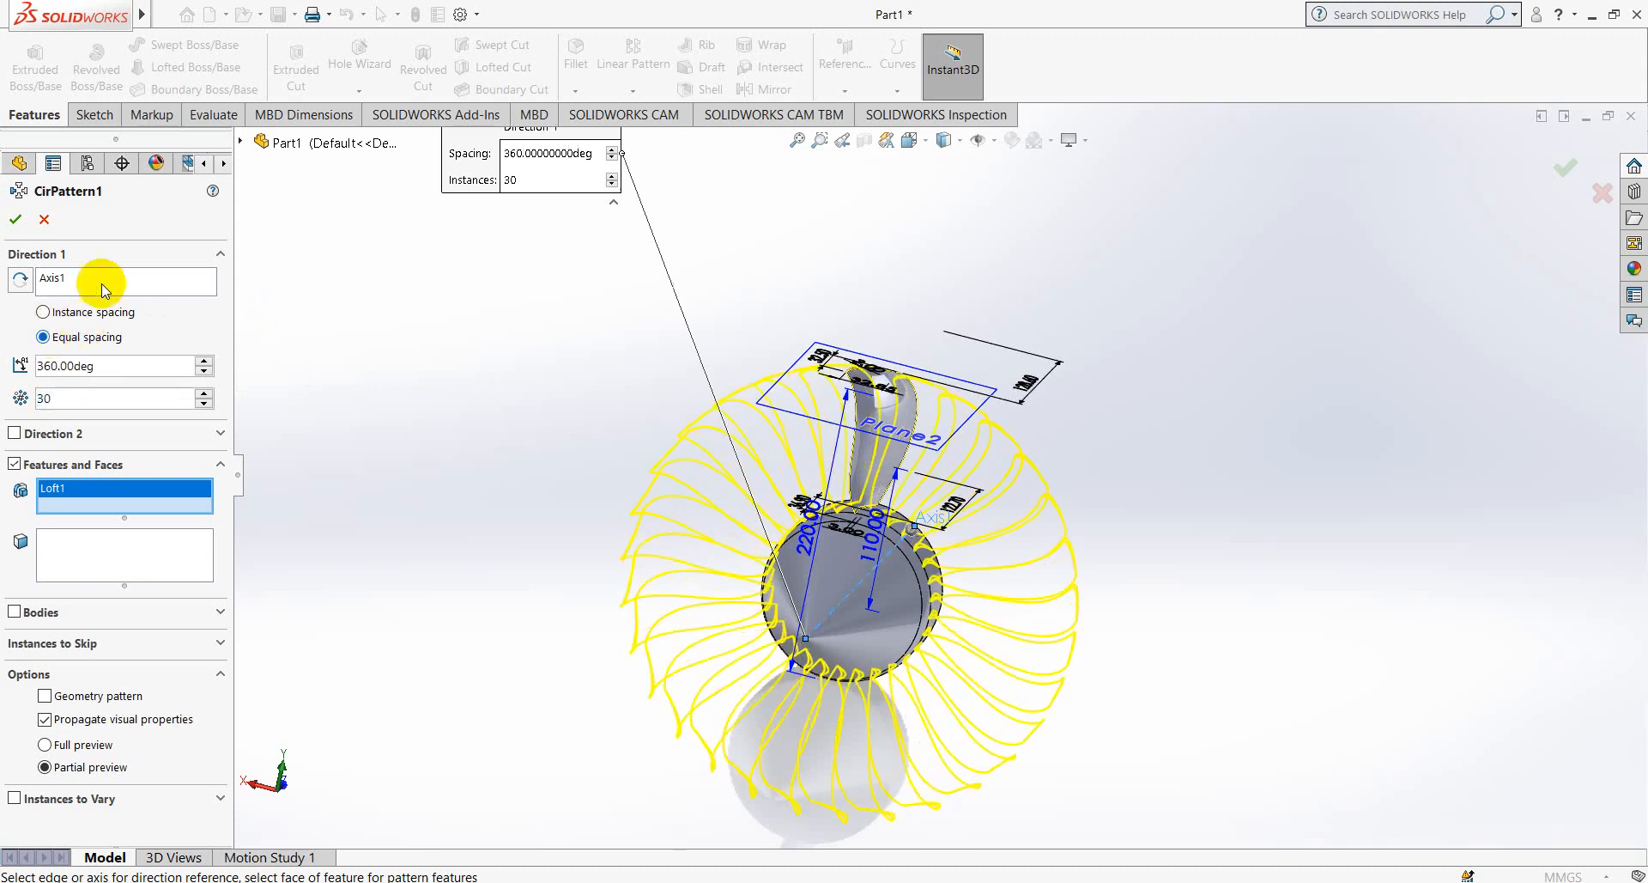
pyautogui.press('Return')
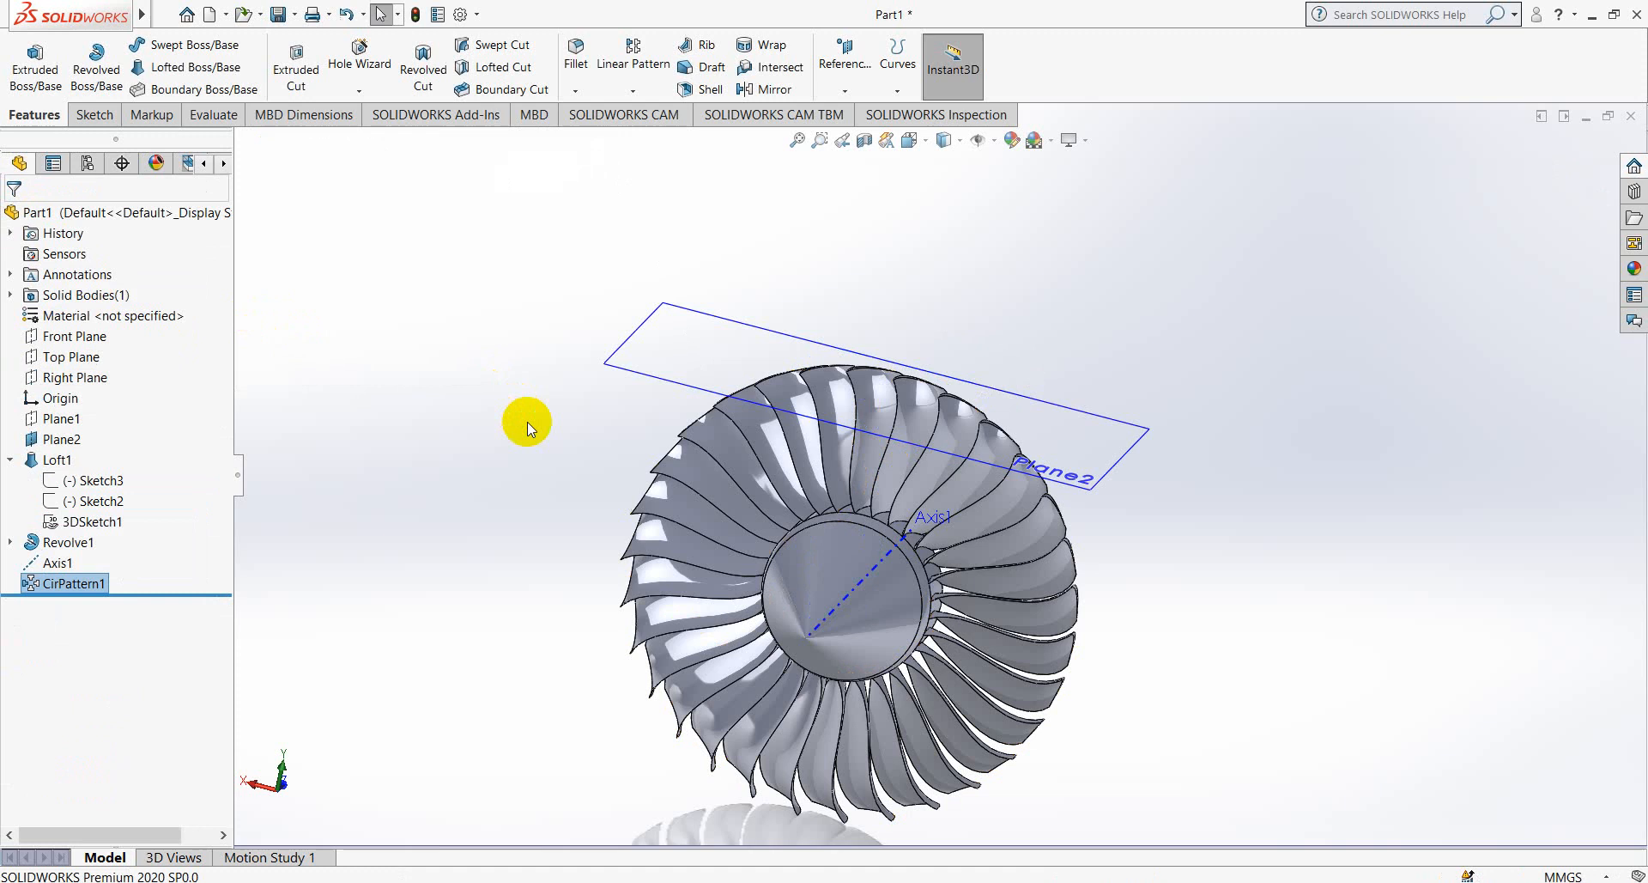
# - Start a new sketch on the Right Plane, viewed normal to it
pyautogui.moveTo(837, 557); pyautogui.dragTo(611, 599, button='middle')
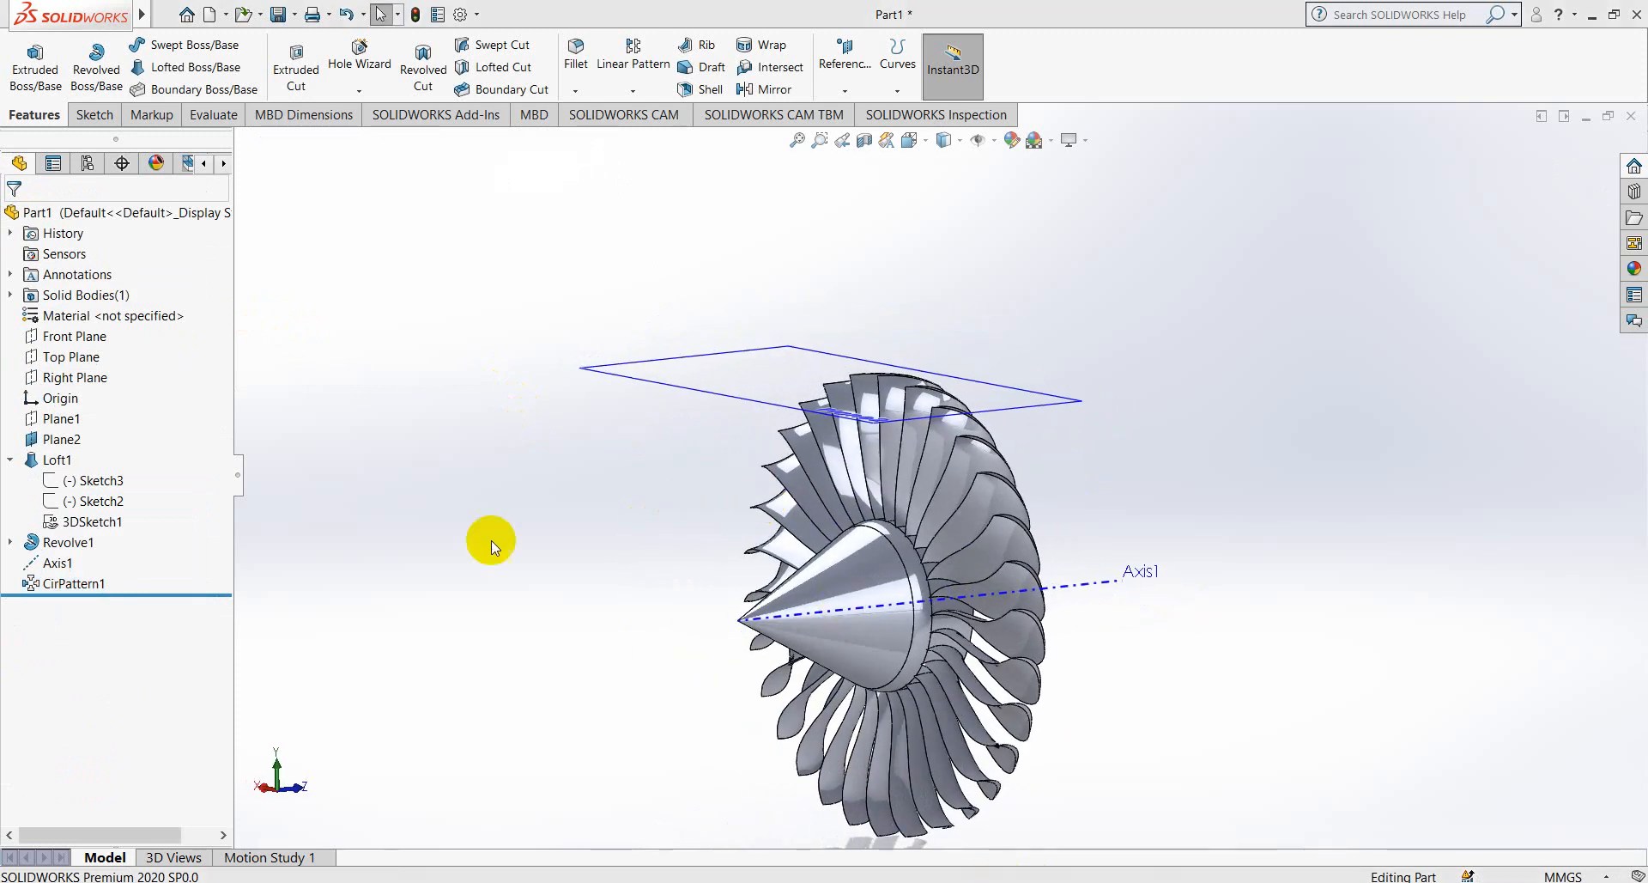
pyautogui.click(47, 378)
pyautogui.rightClick(47, 378)
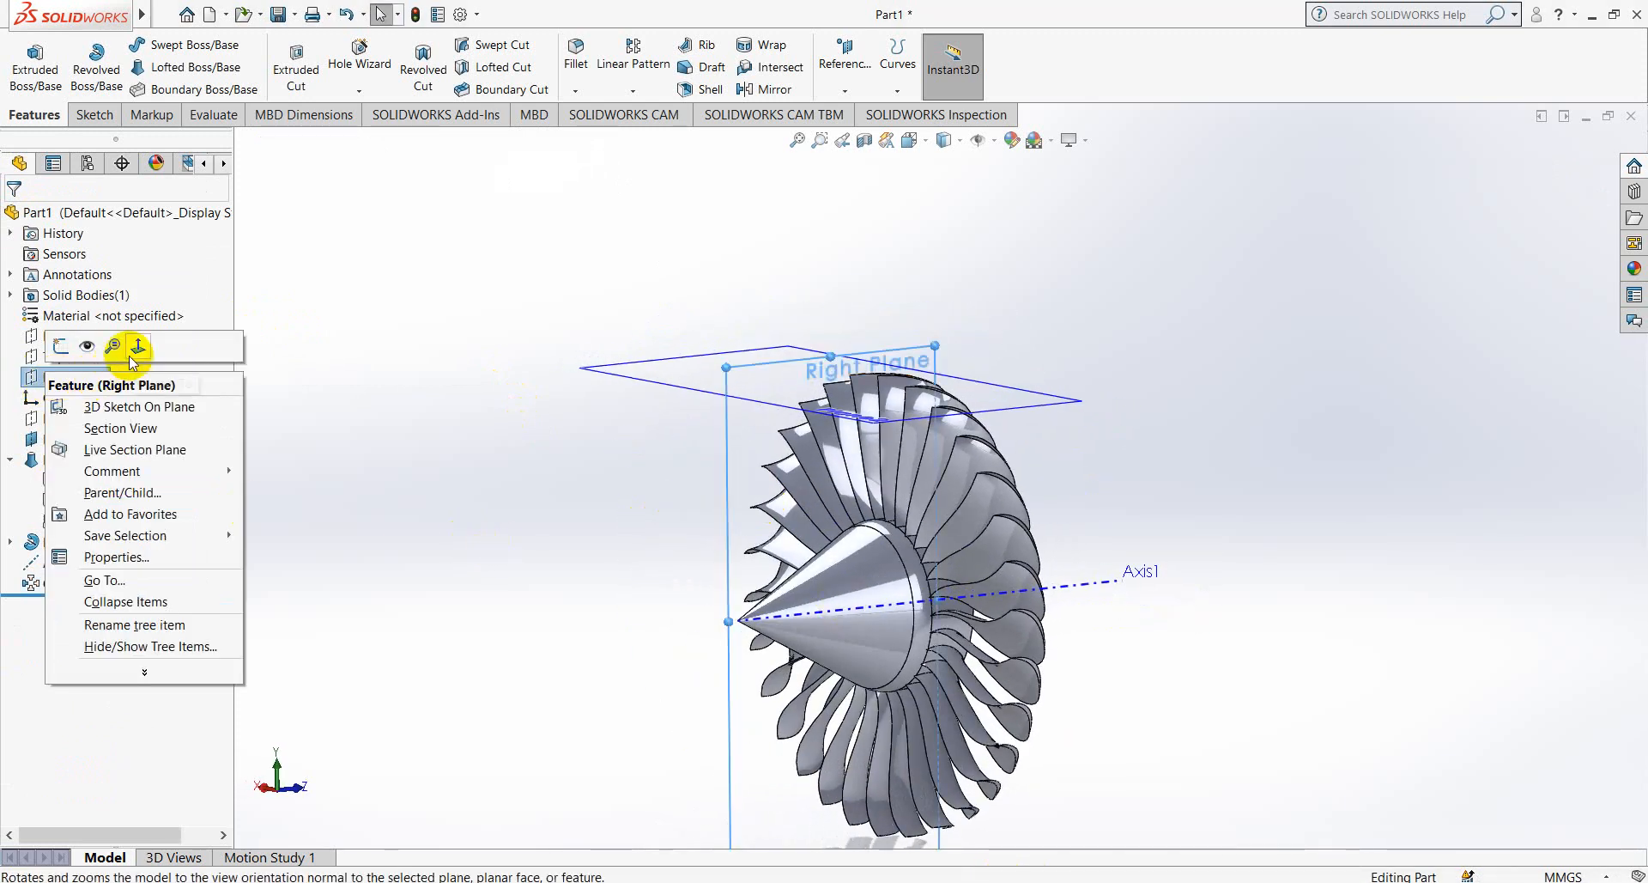
pyautogui.click(140, 346)
pyautogui.rightClick(73, 378)
pyautogui.click(88, 347)
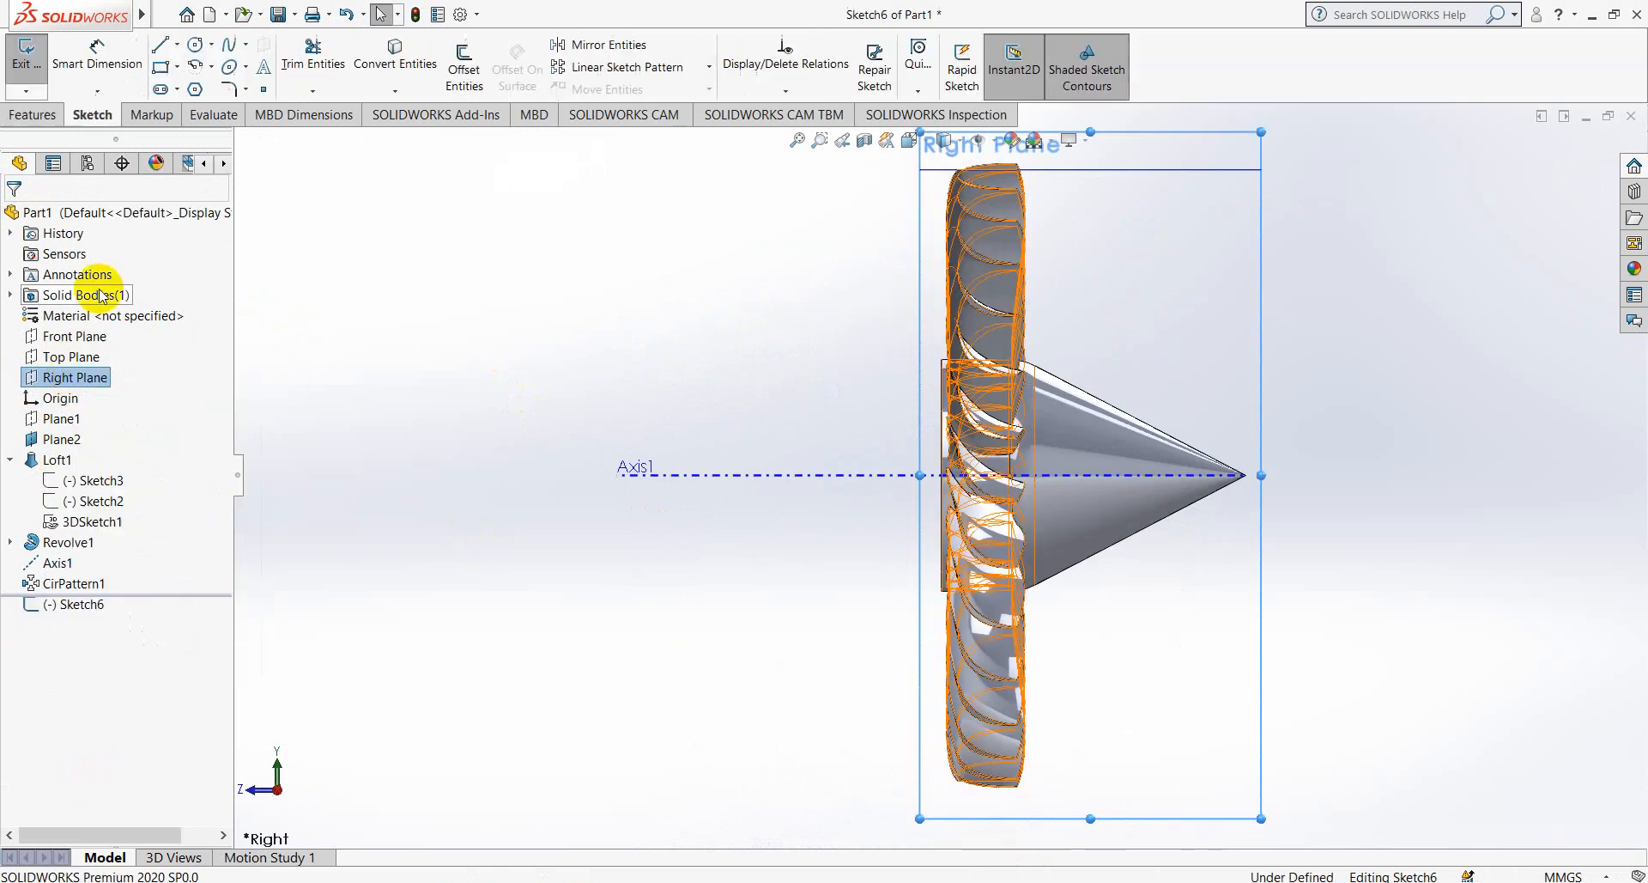
# - Sketch a slanted line about 56 mm long above the cone and a vertical line about 130 mm long crossing the cone near its tip
pyautogui.click(159, 43)
pyautogui.click(1119, 416)
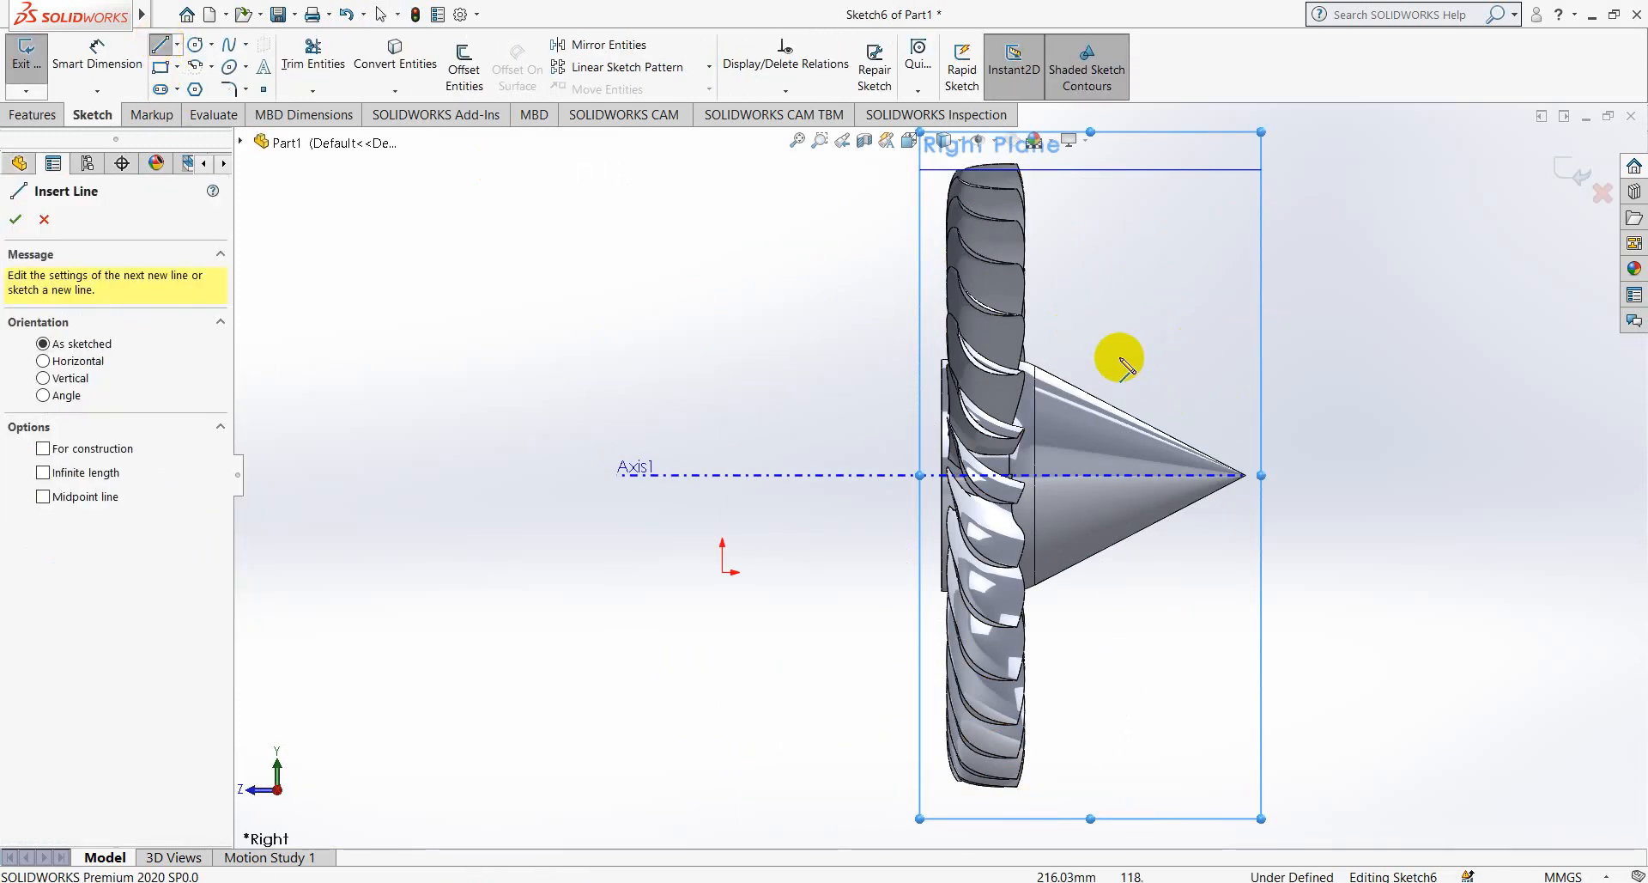
pyautogui.click(1076, 323)
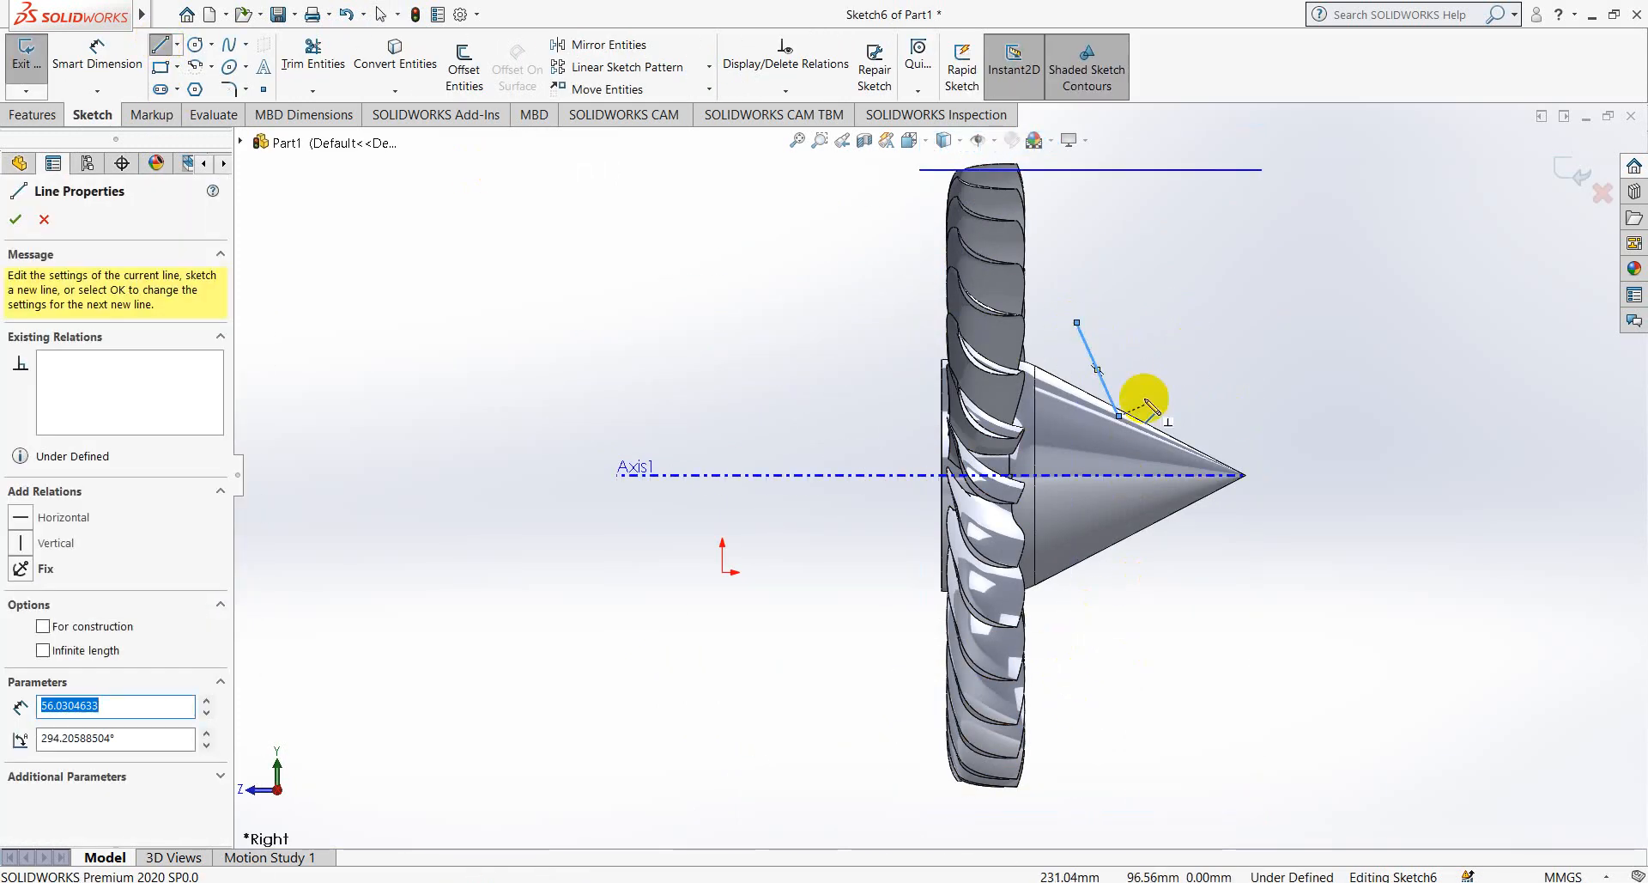
pyautogui.click(1162, 335)
pyautogui.click(1161, 571)
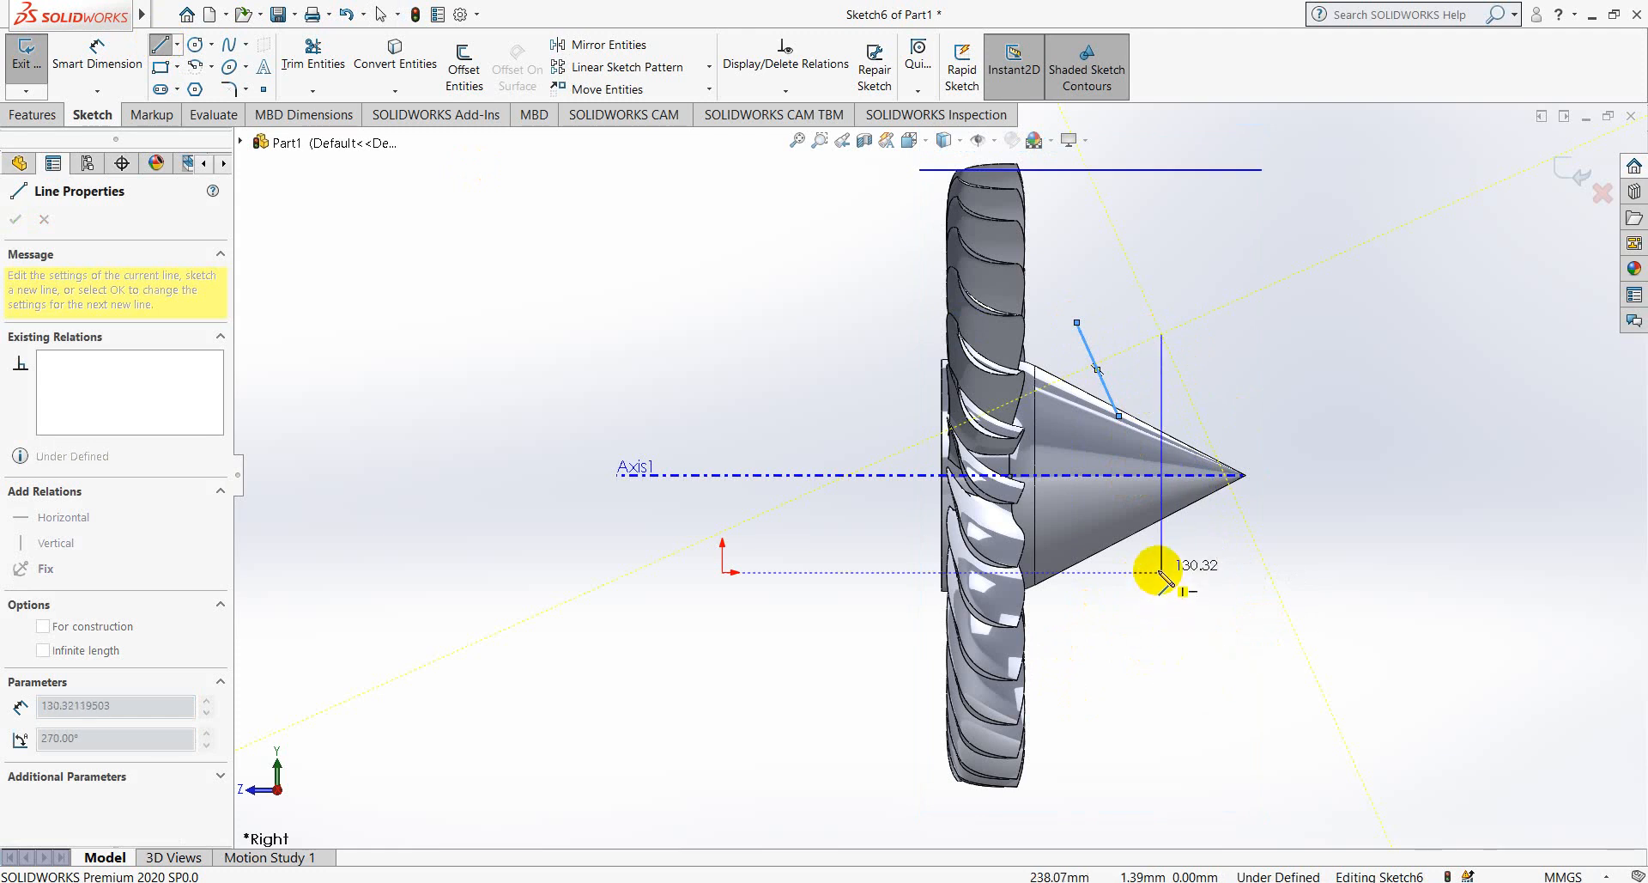
pyautogui.rightClick(1169, 566)
pyautogui.click(1220, 577)
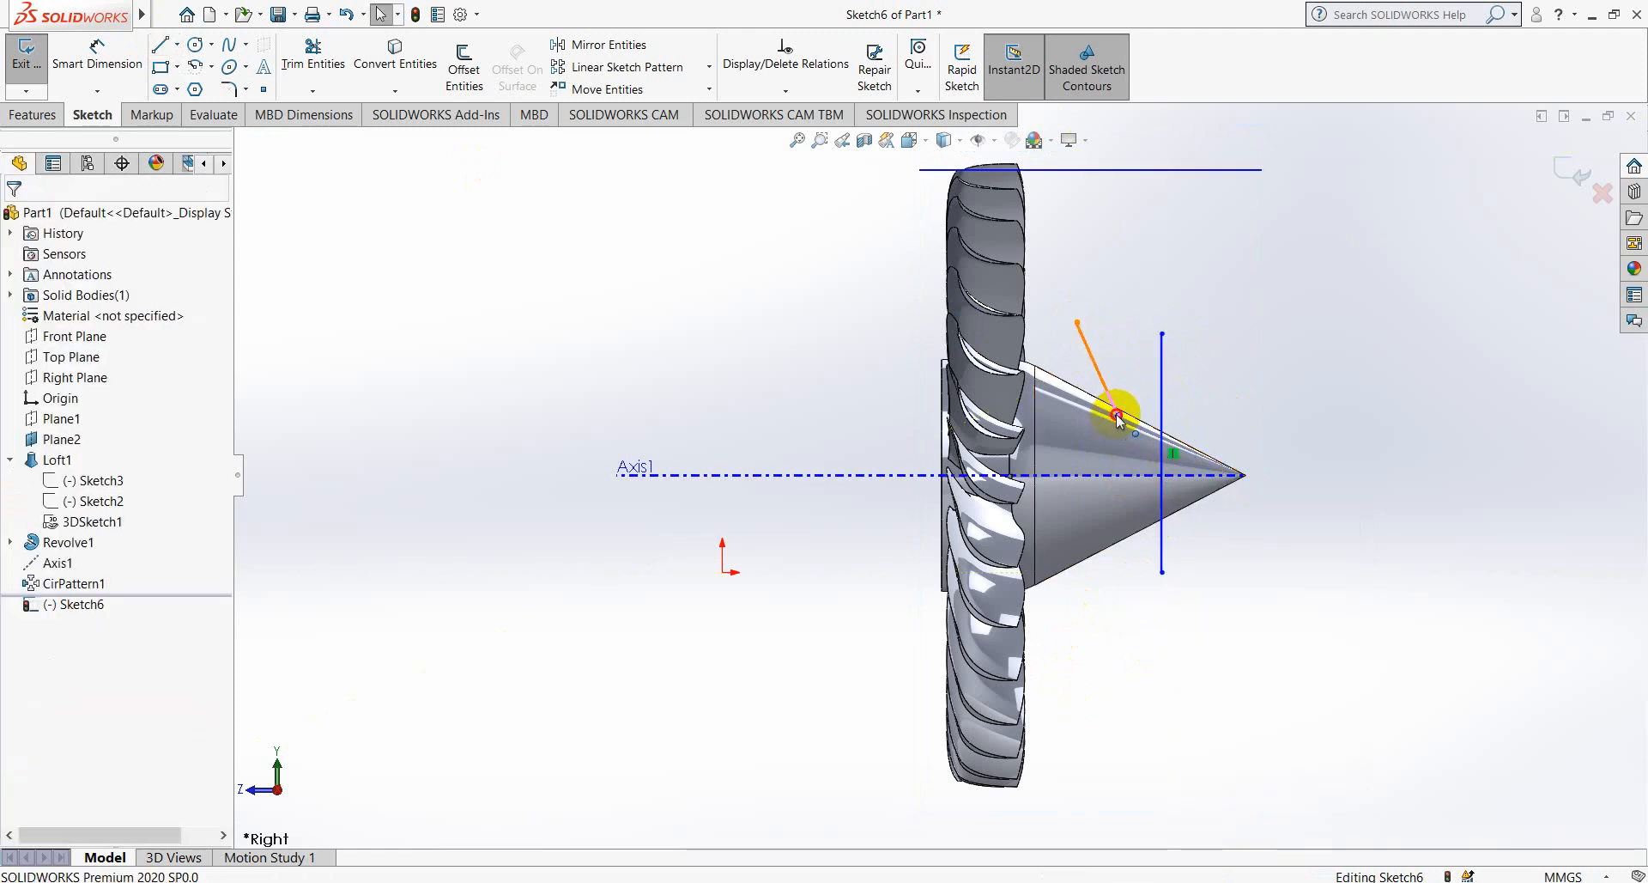
# - Pull the slanted line's lower endpoint down below the cone so the line runs vertically across the hub axis
pyautogui.moveTo(1117, 419); pyautogui.dragTo(1077, 650)
pyautogui.rightClick(1107, 601)
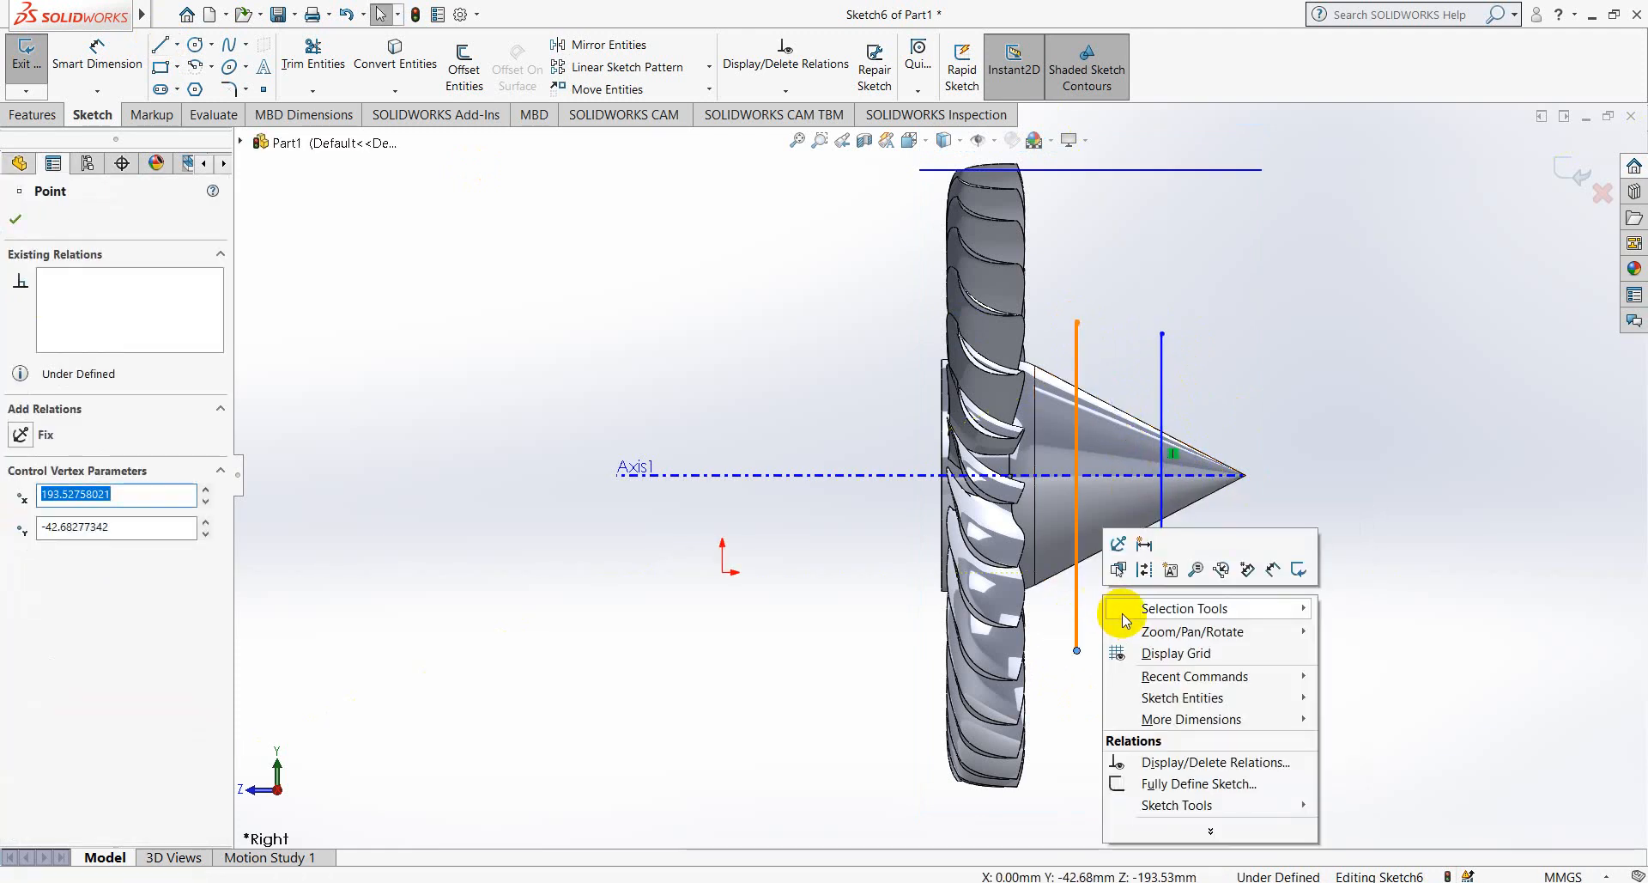
pyautogui.click(1265, 357)
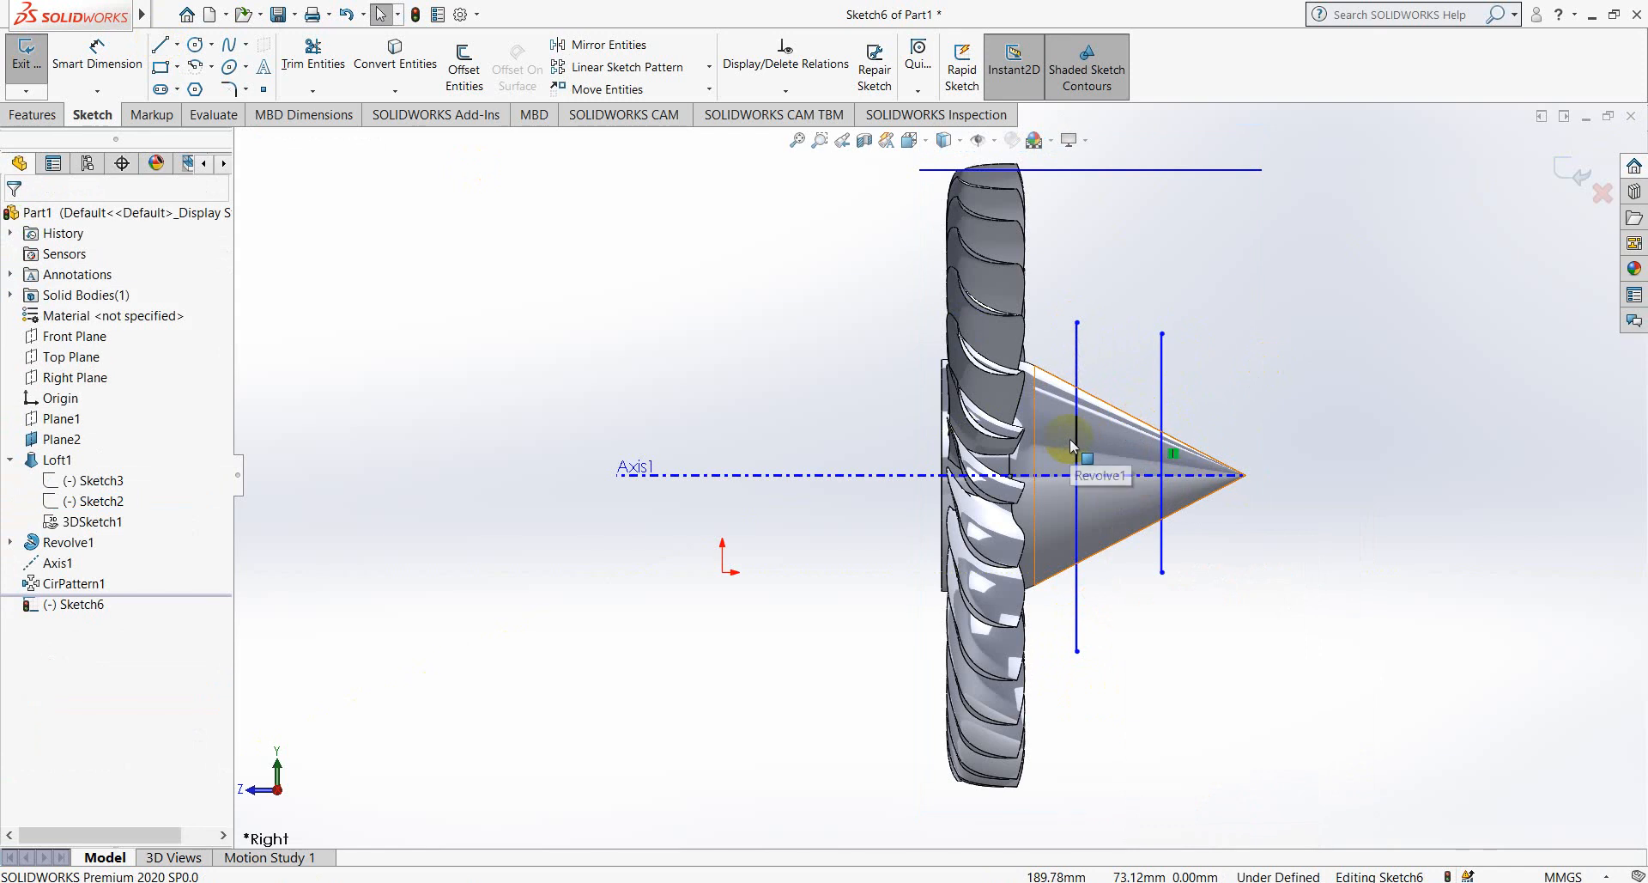
pyautogui.click(1075, 438)
pyautogui.keyDown('ctrl'); pyautogui.click(854, 475); pyautogui.keyUp('ctrl')
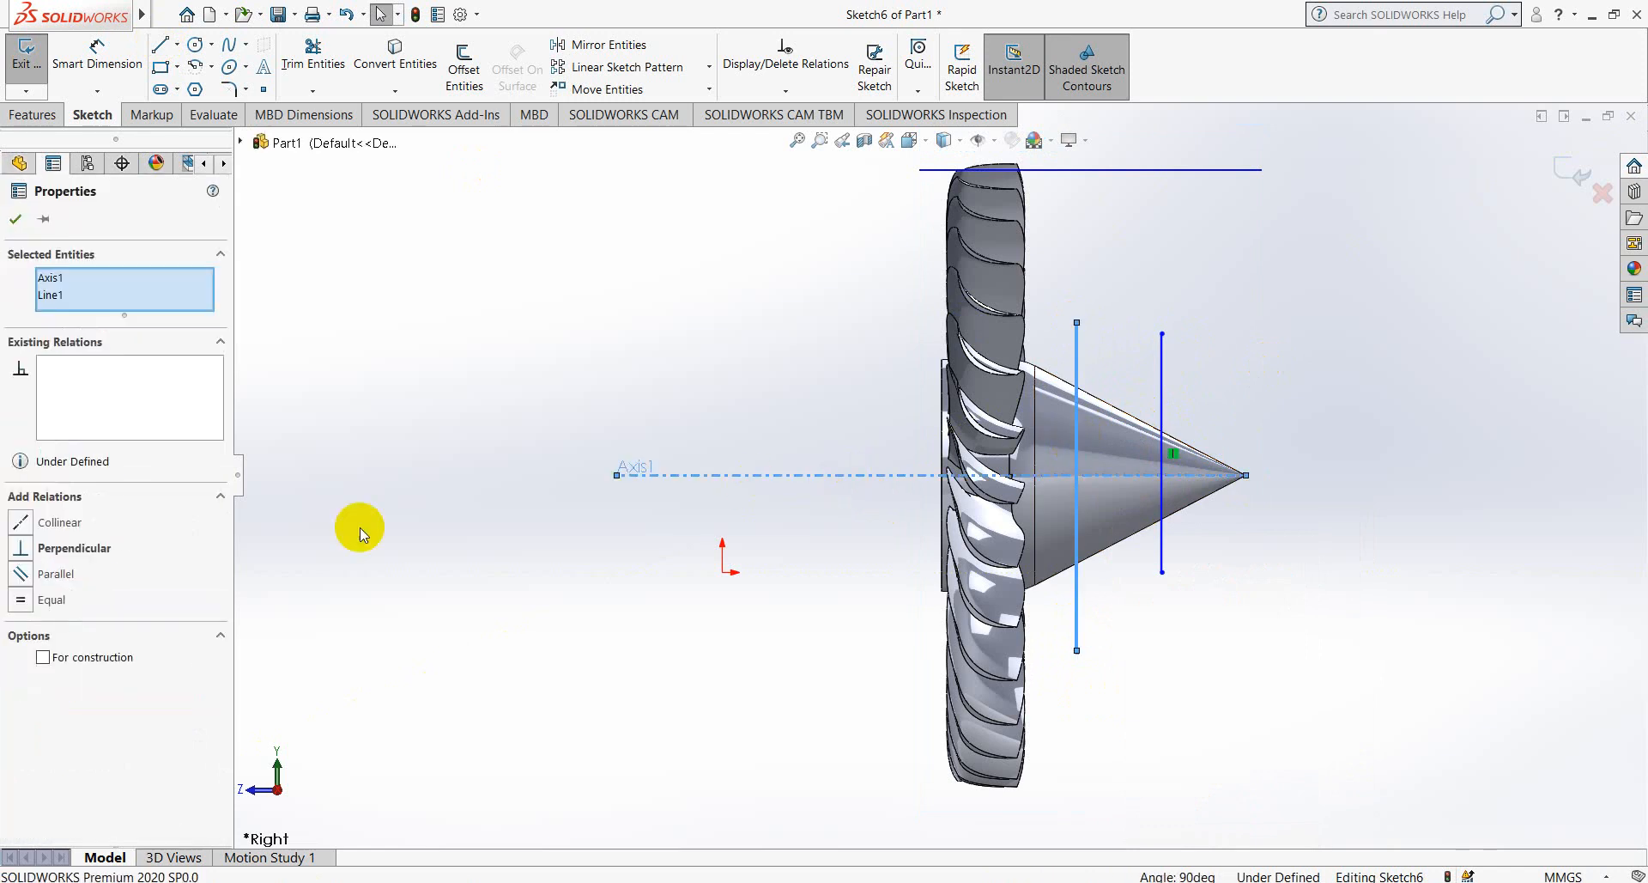
pyautogui.click(329, 502)
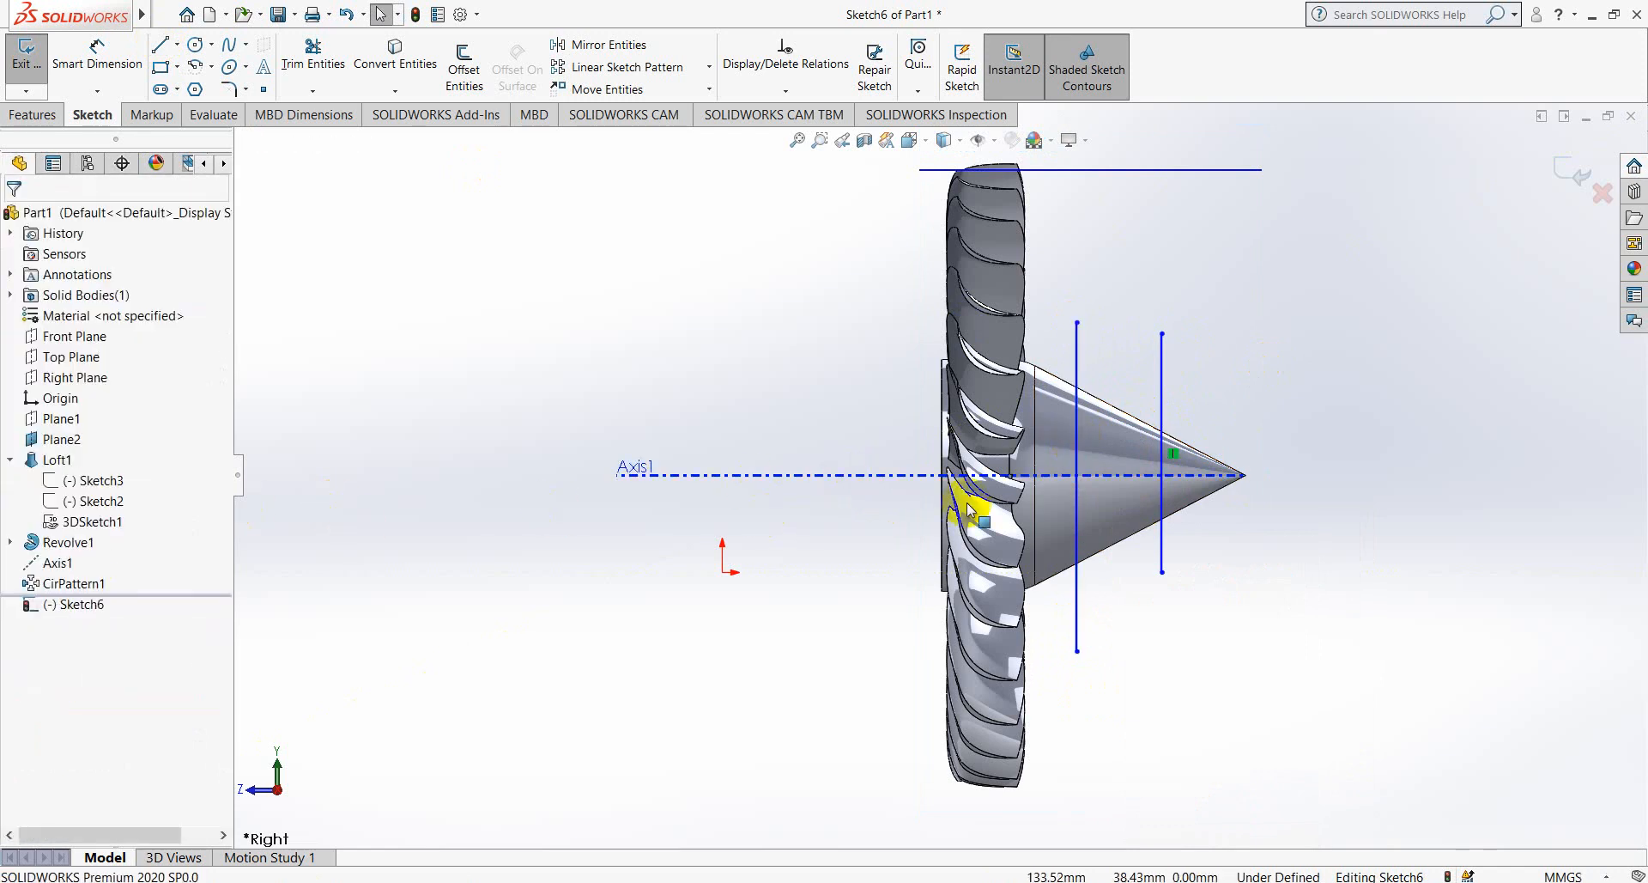
# - Place a sketch point on the longer vertical line, just below the hub axis
pyautogui.click(264, 89)
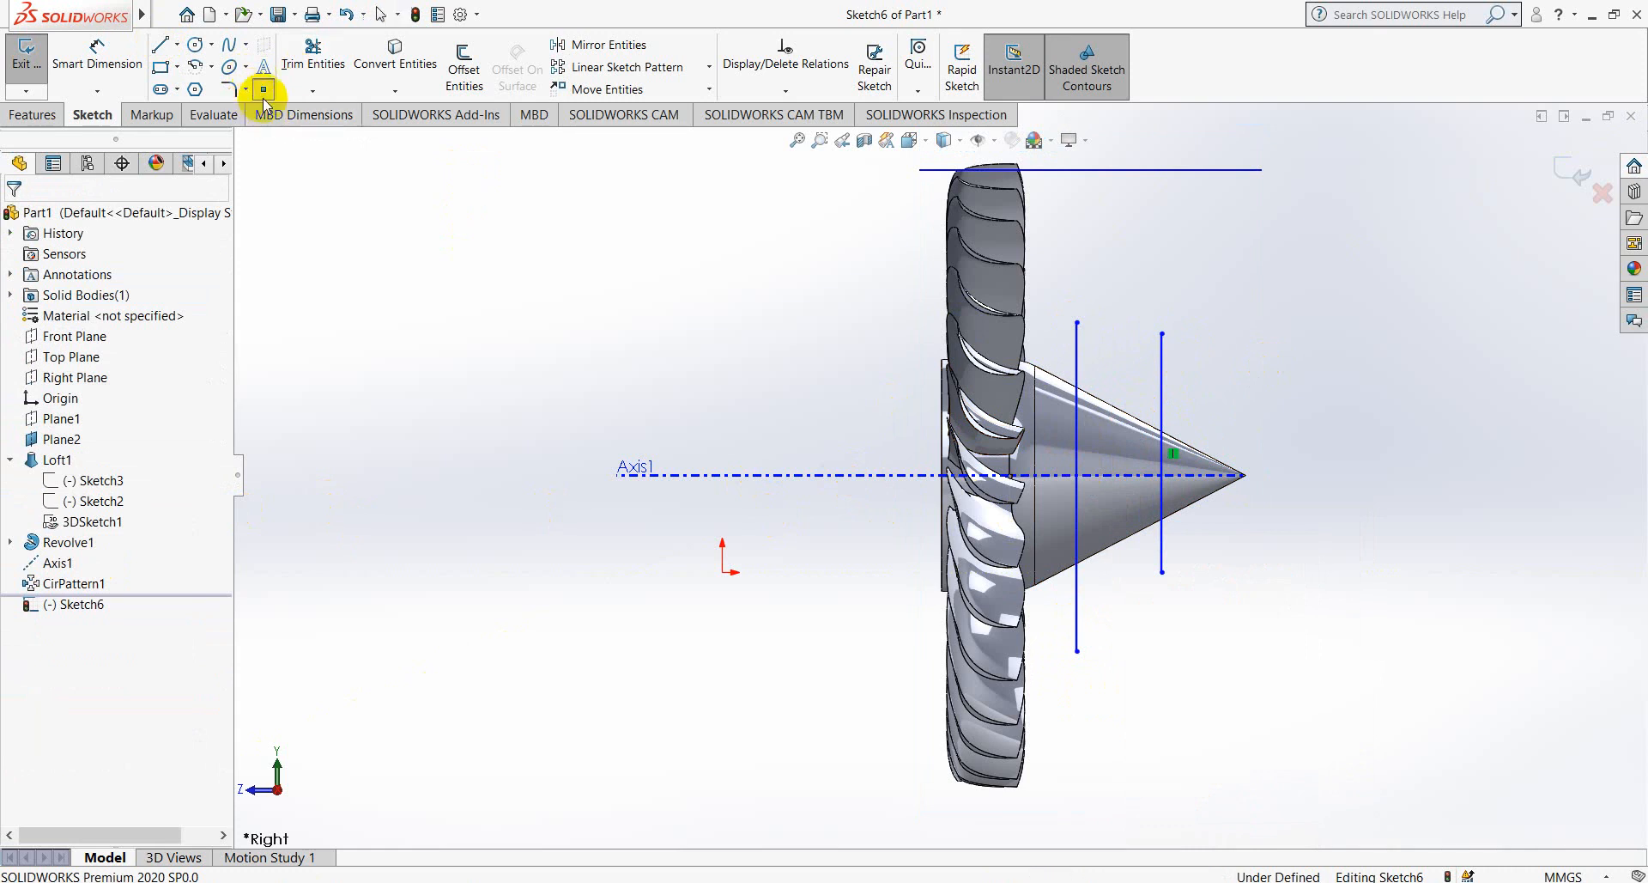
pyautogui.click(1075, 488)
pyautogui.rightClick(1089, 499)
pyautogui.click(1144, 511)
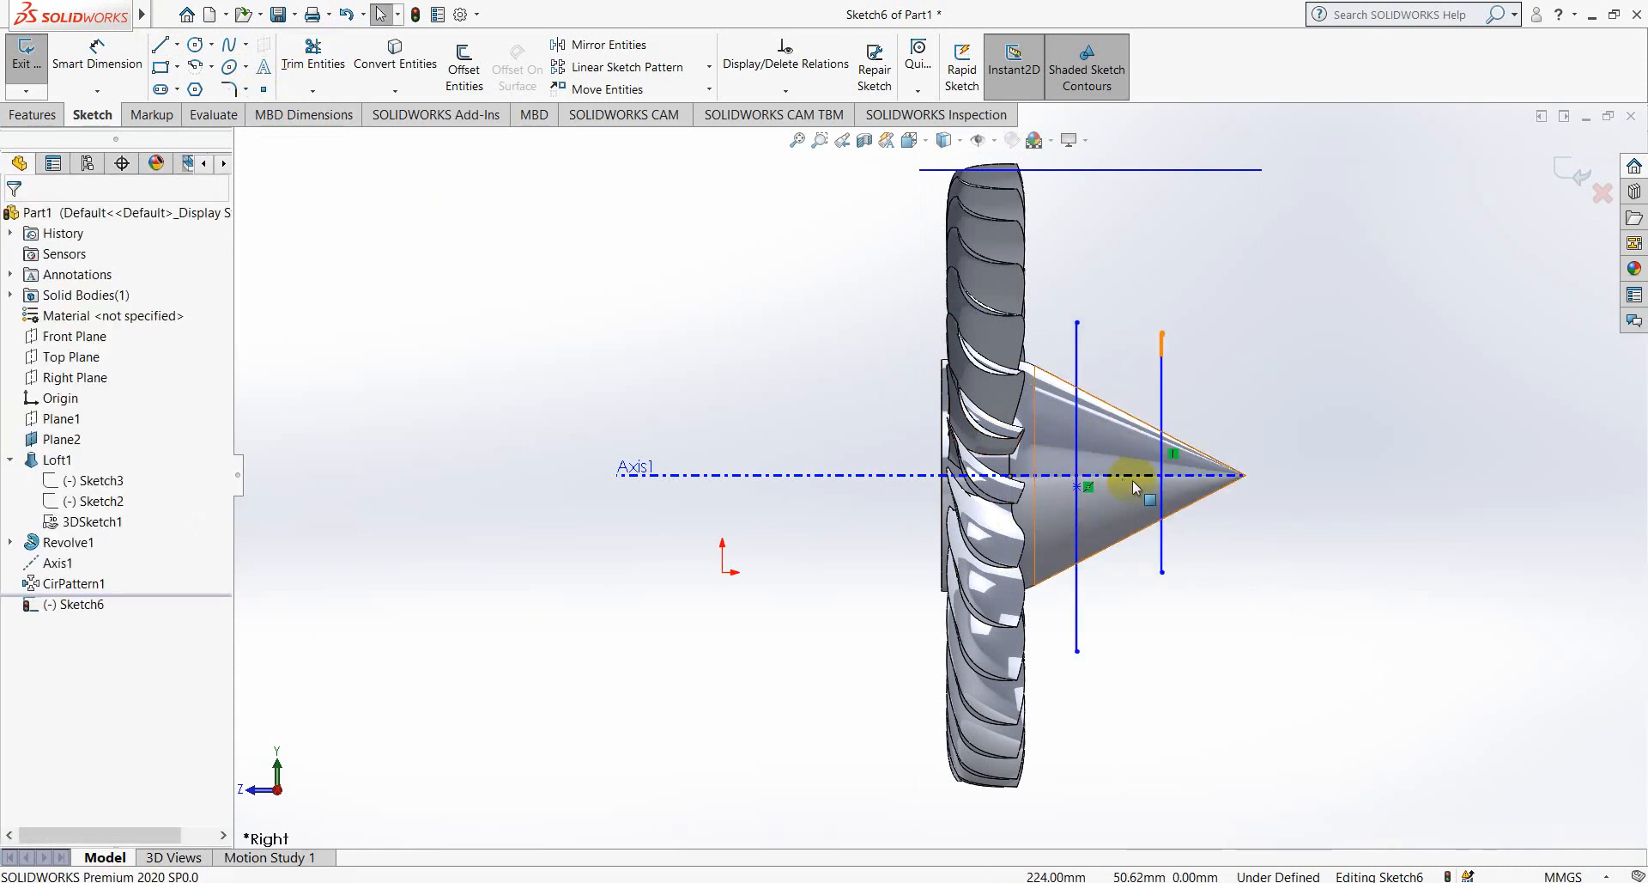
# - Make the midpoint of the longer vertical line coincident with the hub axis
pyautogui.click(1077, 487)
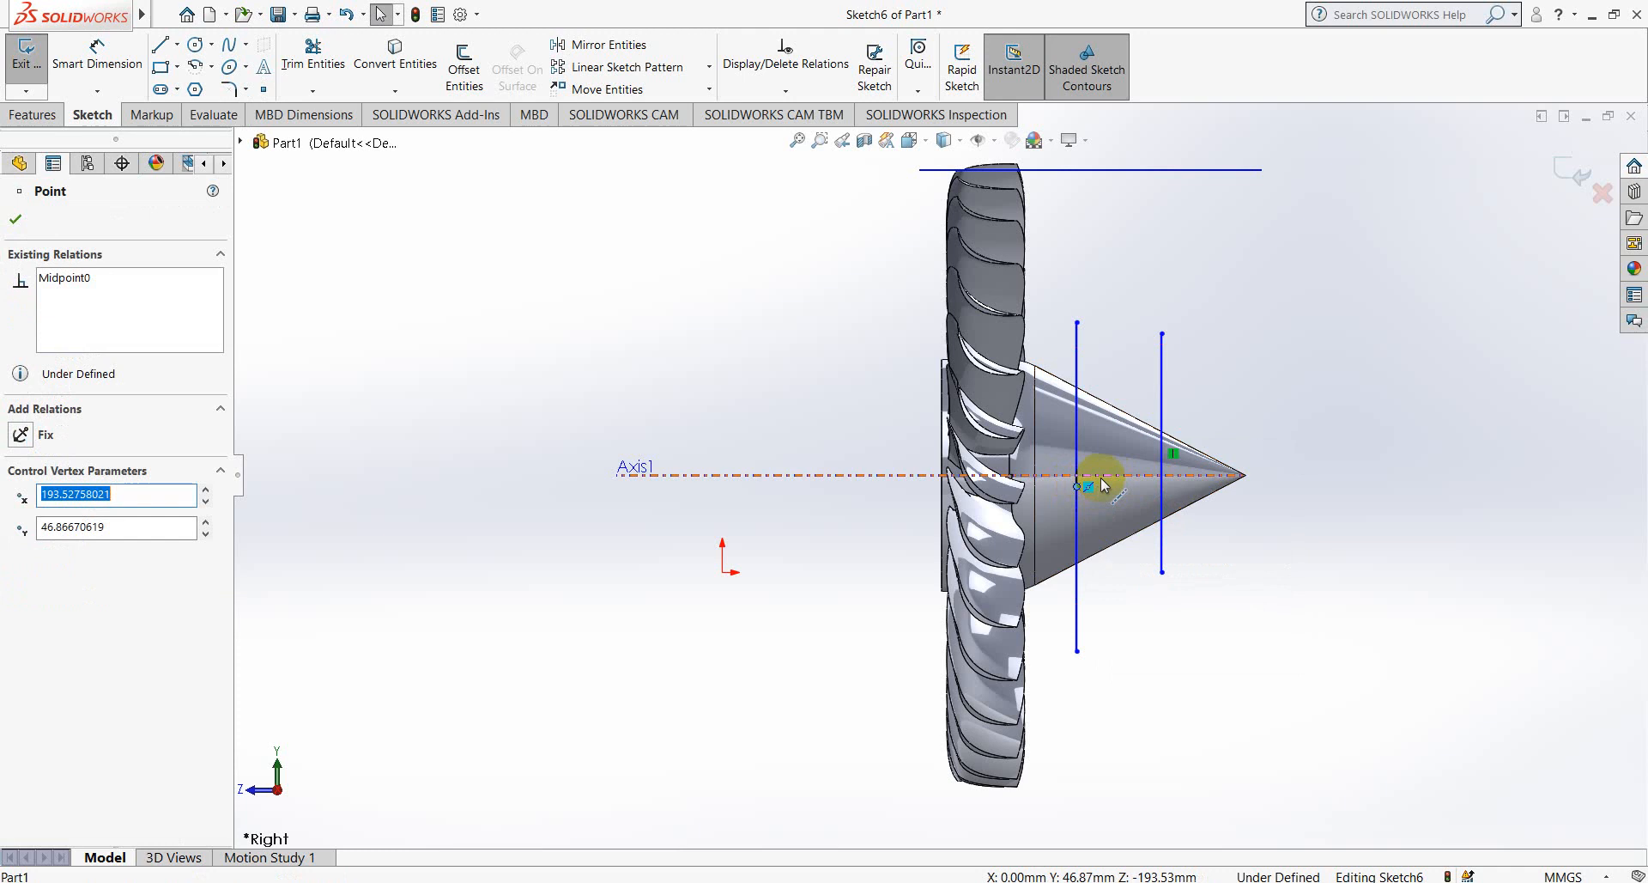
pyautogui.keyDown('ctrl'); pyautogui.click(1101, 476); pyautogui.keyUp('ctrl')
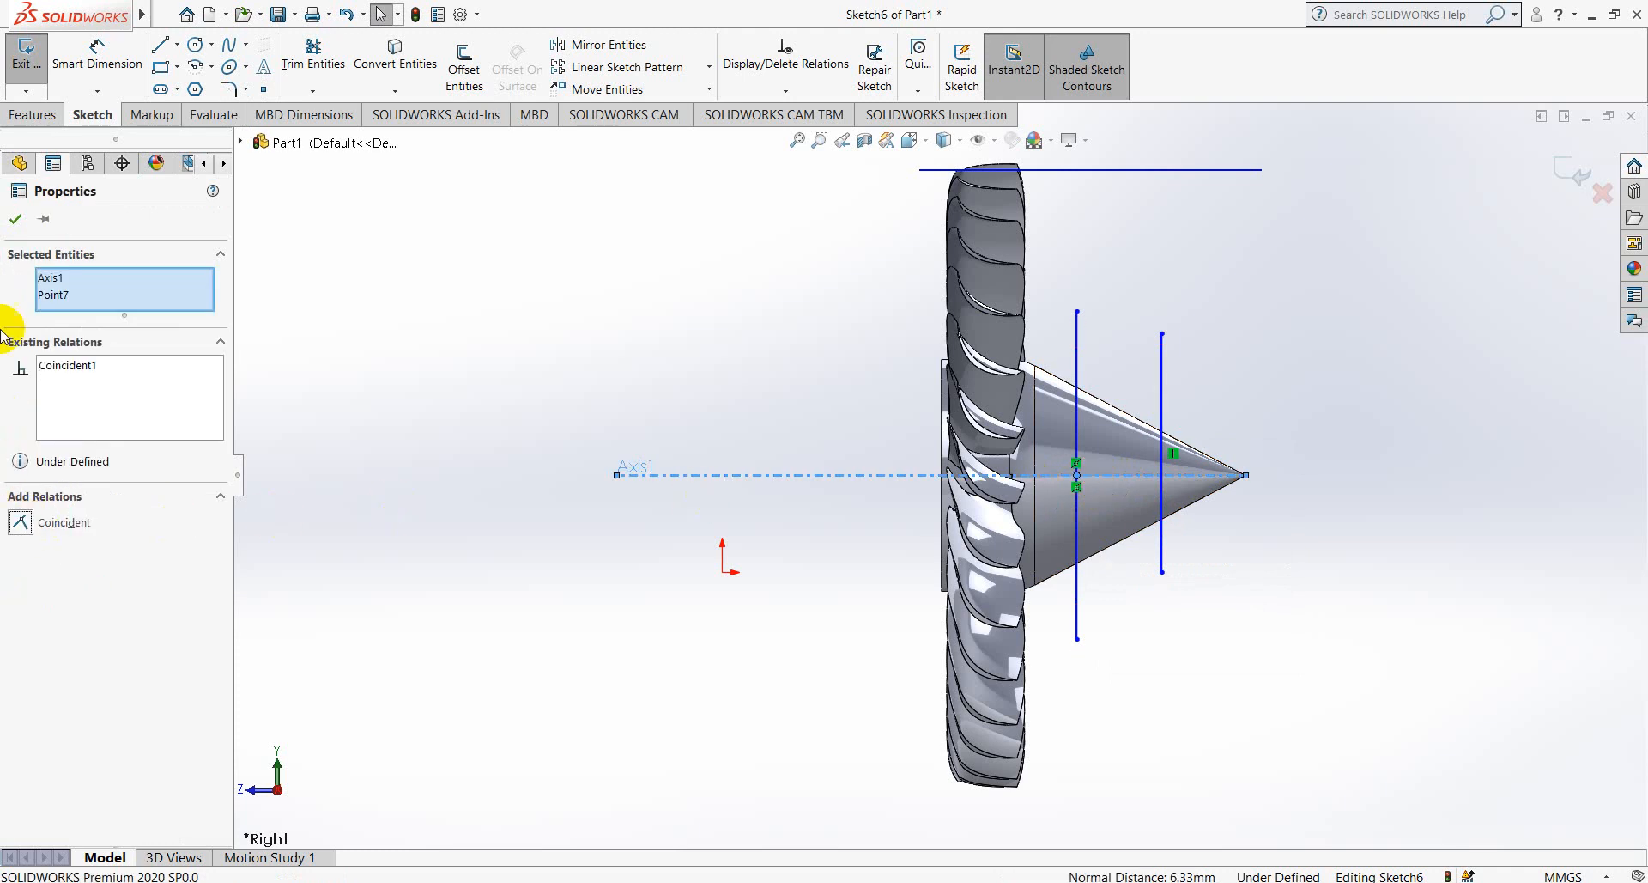
pyautogui.click(16, 219)
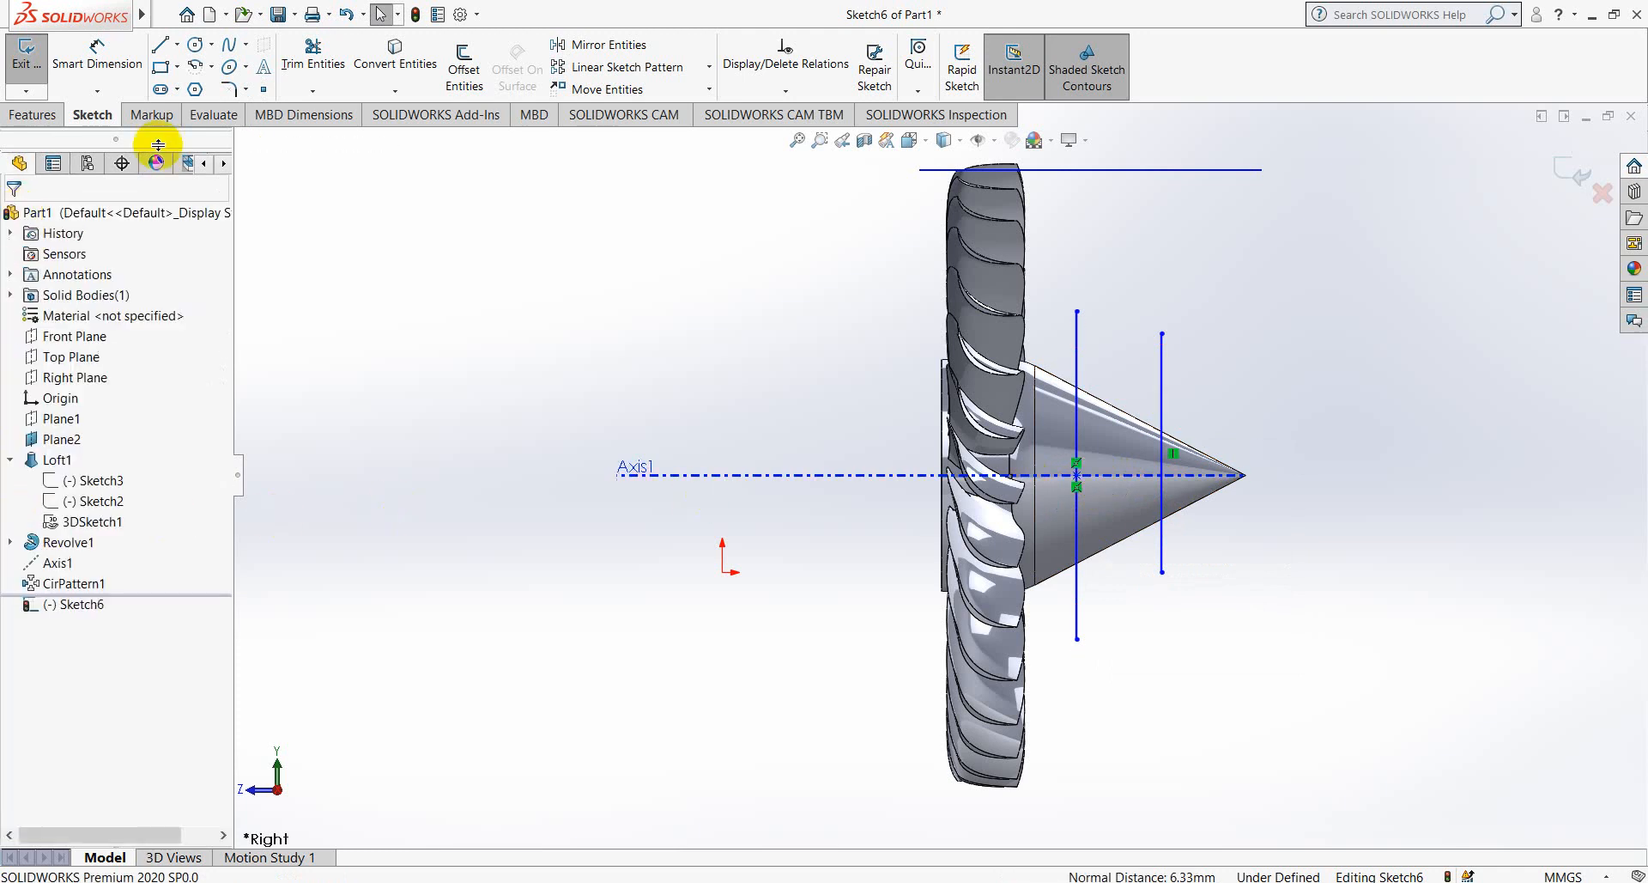
# - Place a sketch point at the midpoint of the shorter vertical line near the cone tip
pyautogui.click(265, 94)
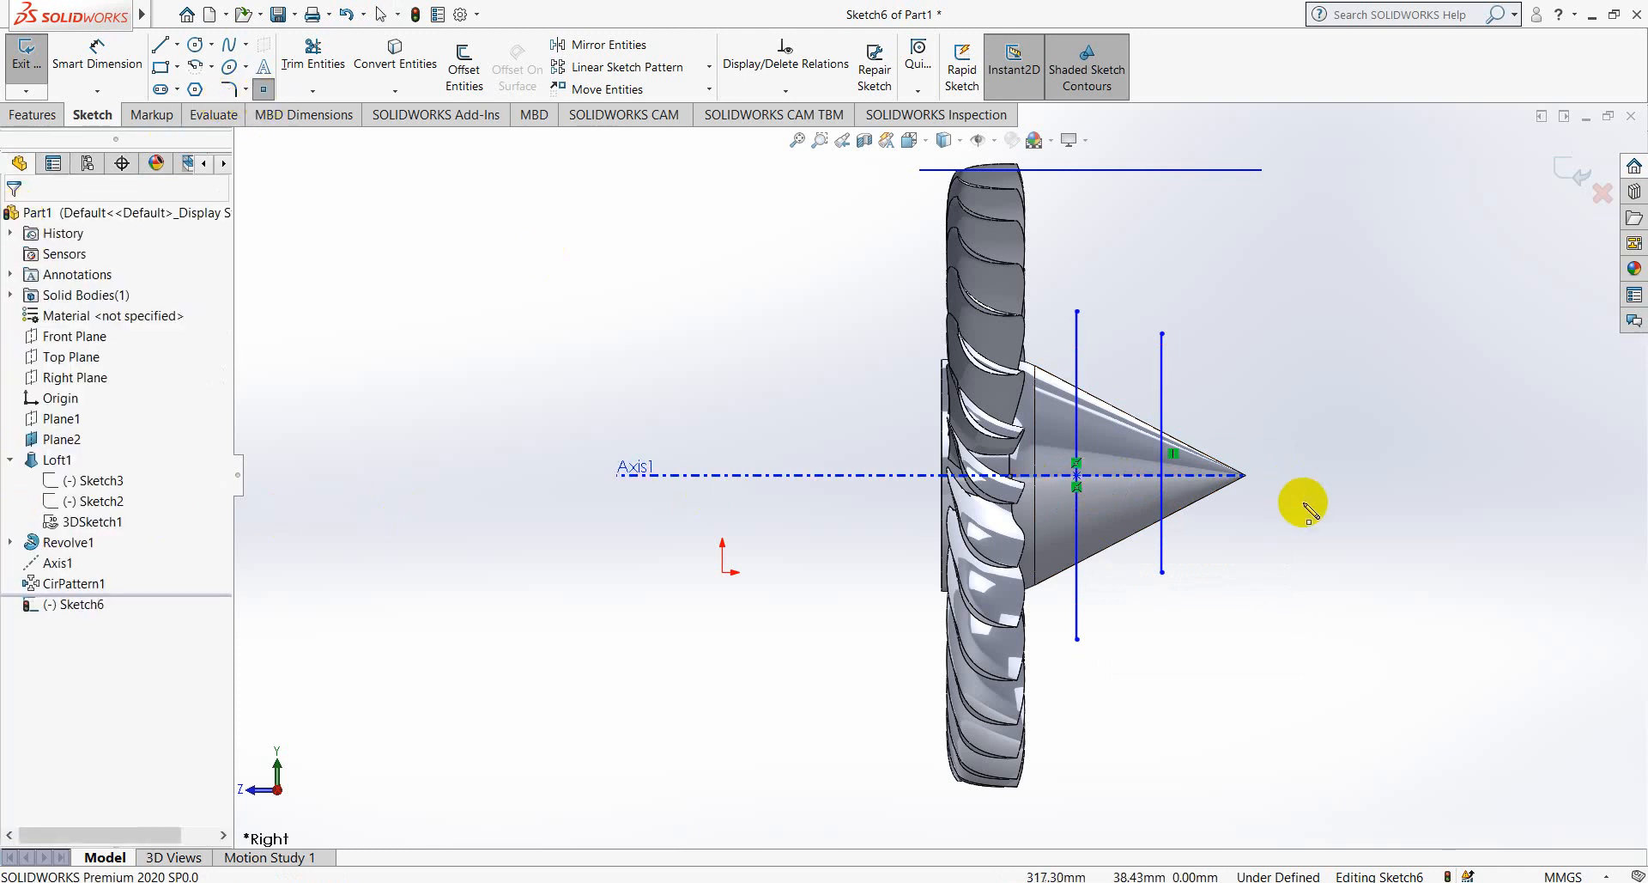
pyautogui.click(1165, 453)
pyautogui.rightClick(1195, 479)
pyautogui.click(1228, 483)
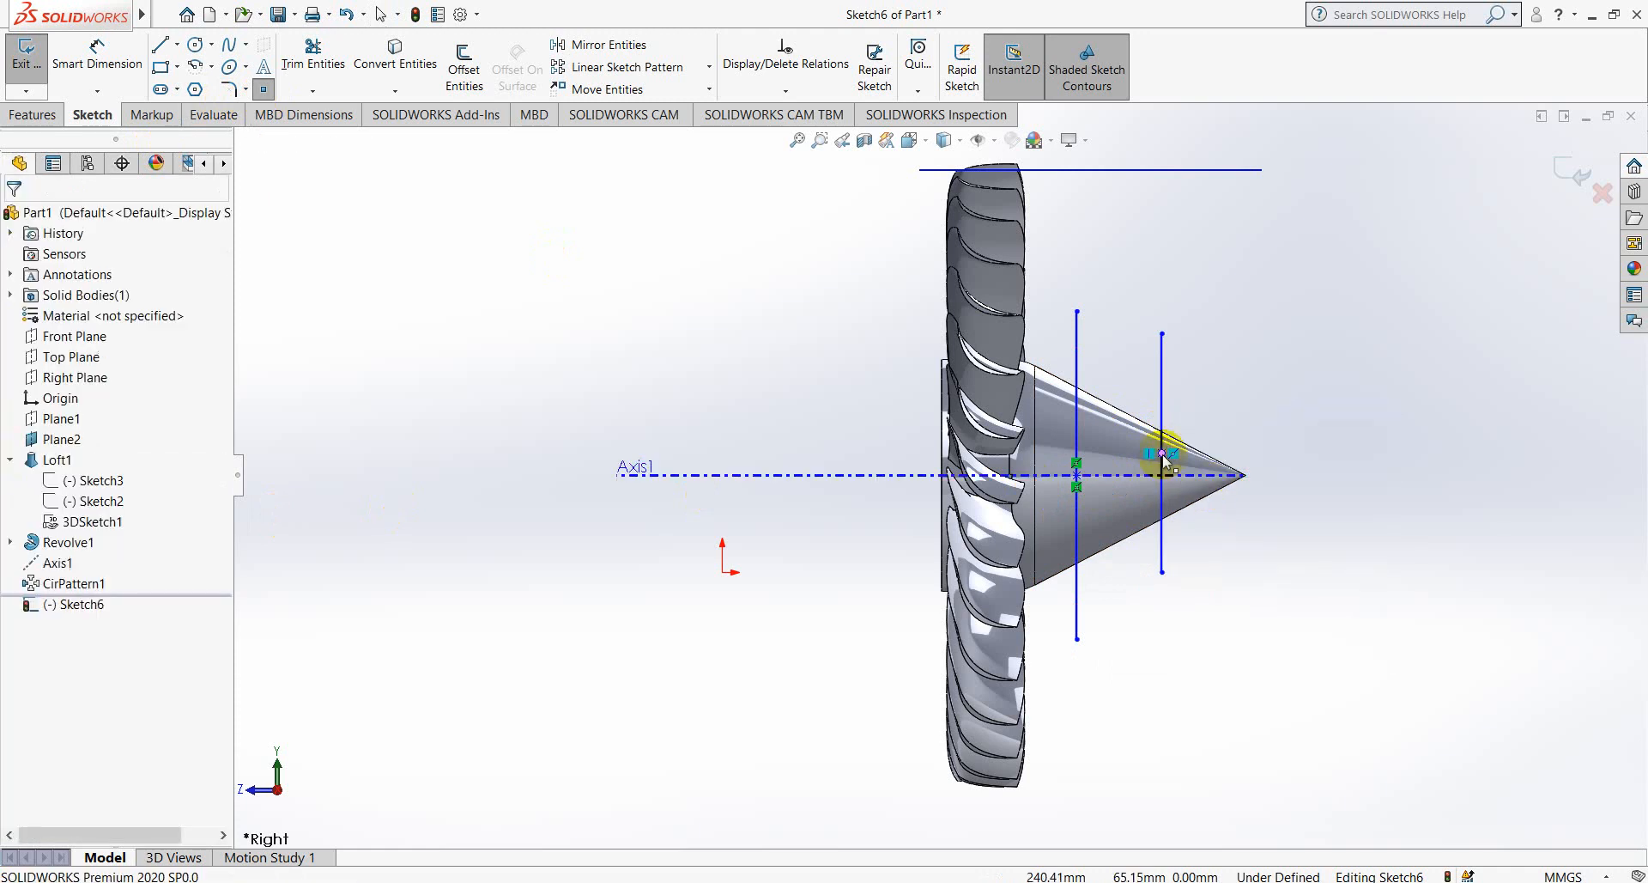
# - Make the shorter vertical line's midpoint coincident with the hub axis
pyautogui.scroll(-5, 1116, 485)
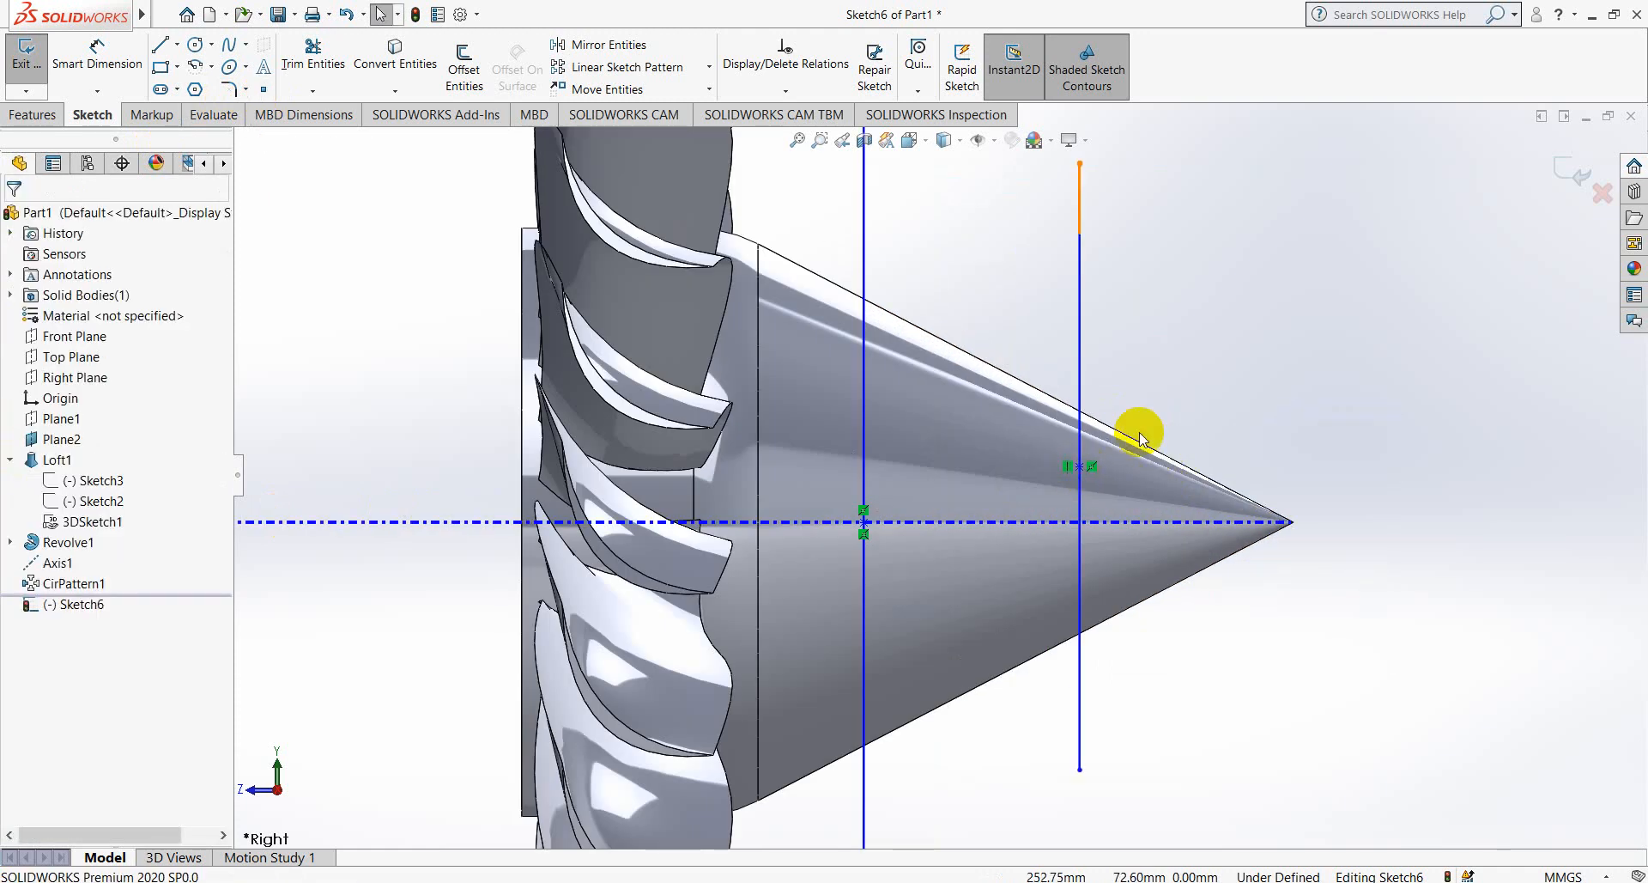
pyautogui.click(1079, 466)
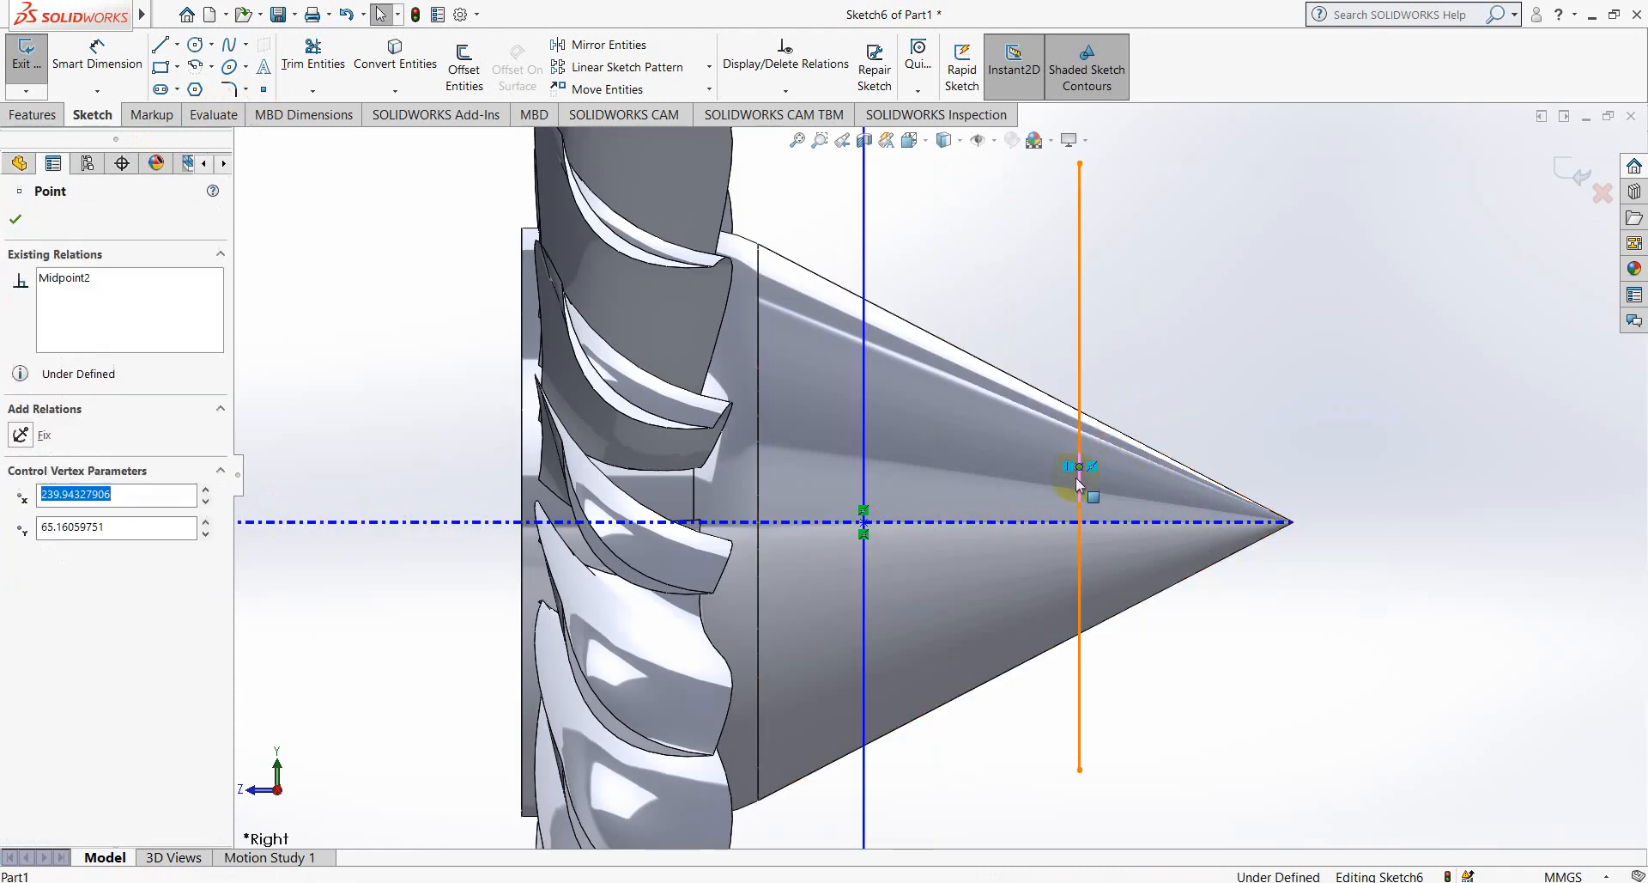
pyautogui.keyDown('ctrl'); pyautogui.click(996, 528); pyautogui.keyUp('ctrl')
pyautogui.click(1144, 390)
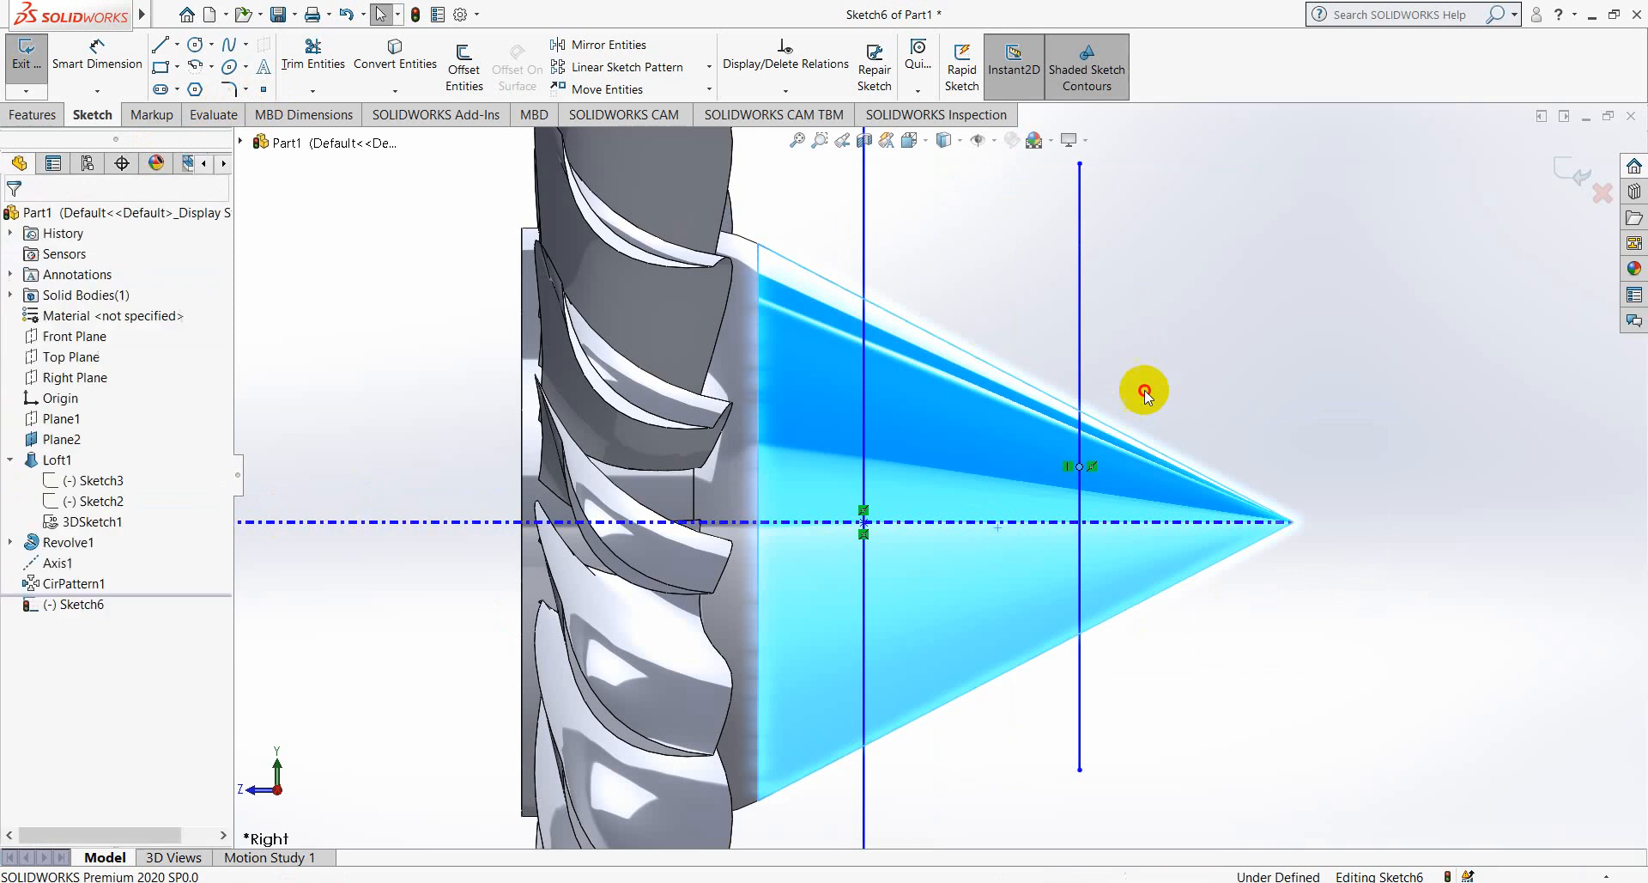
pyautogui.click(1079, 466)
pyautogui.keyDown('ctrl'); pyautogui.click(1023, 521); pyautogui.keyUp('ctrl')
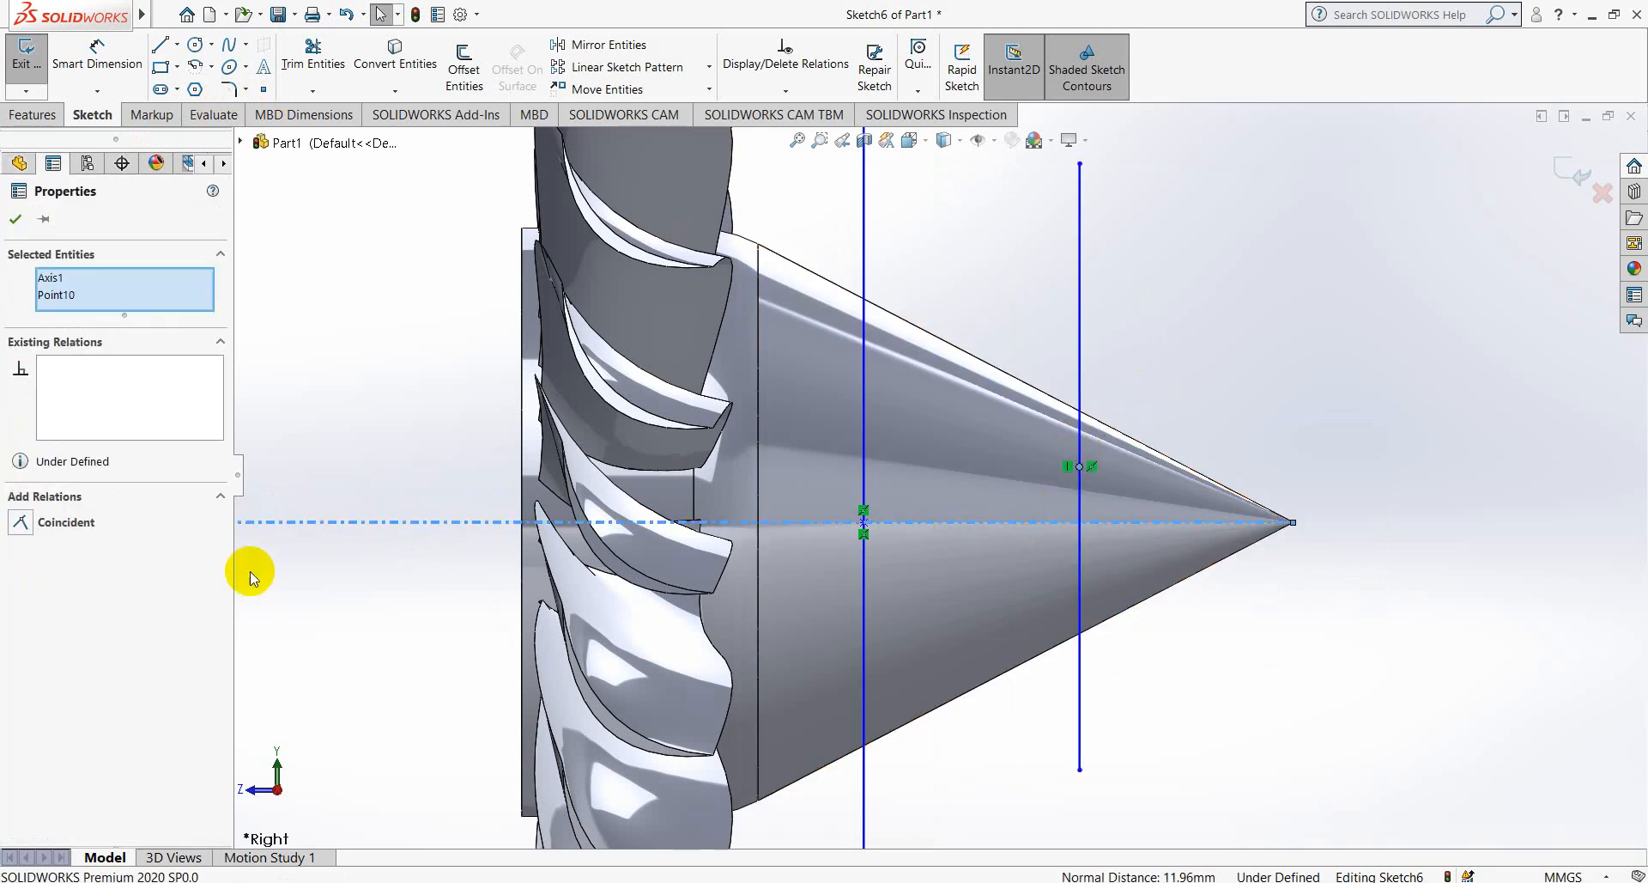
pyautogui.click(21, 521)
pyautogui.click(15, 219)
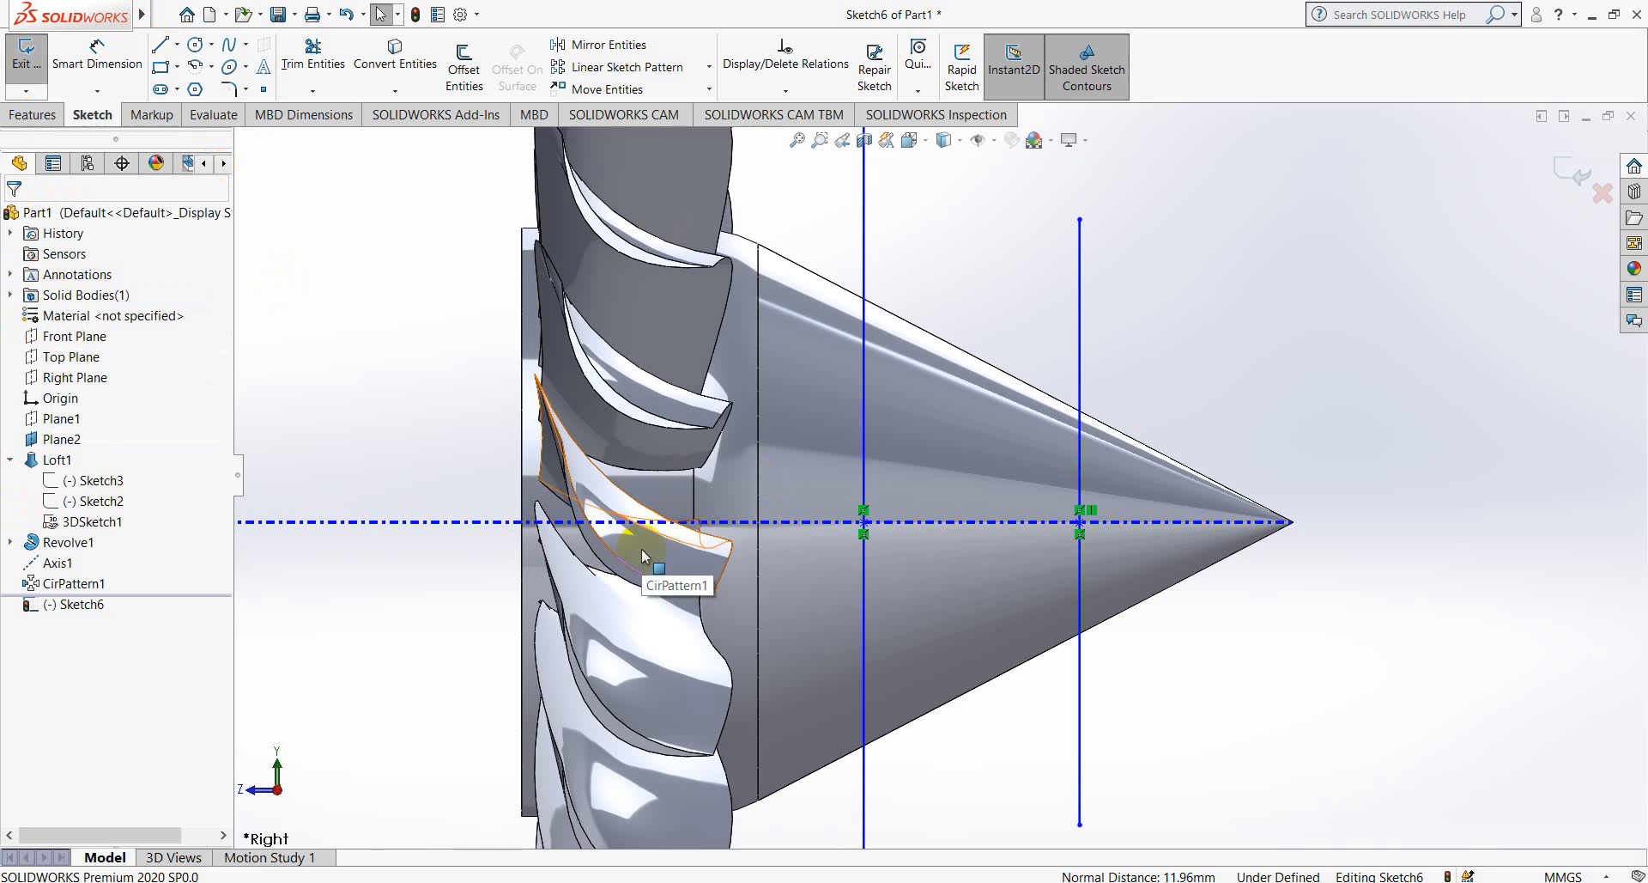
# - Dimension the distance between the shorter vertical line and the cone tip as 15 mm
pyautogui.scroll(4, 885, 477)
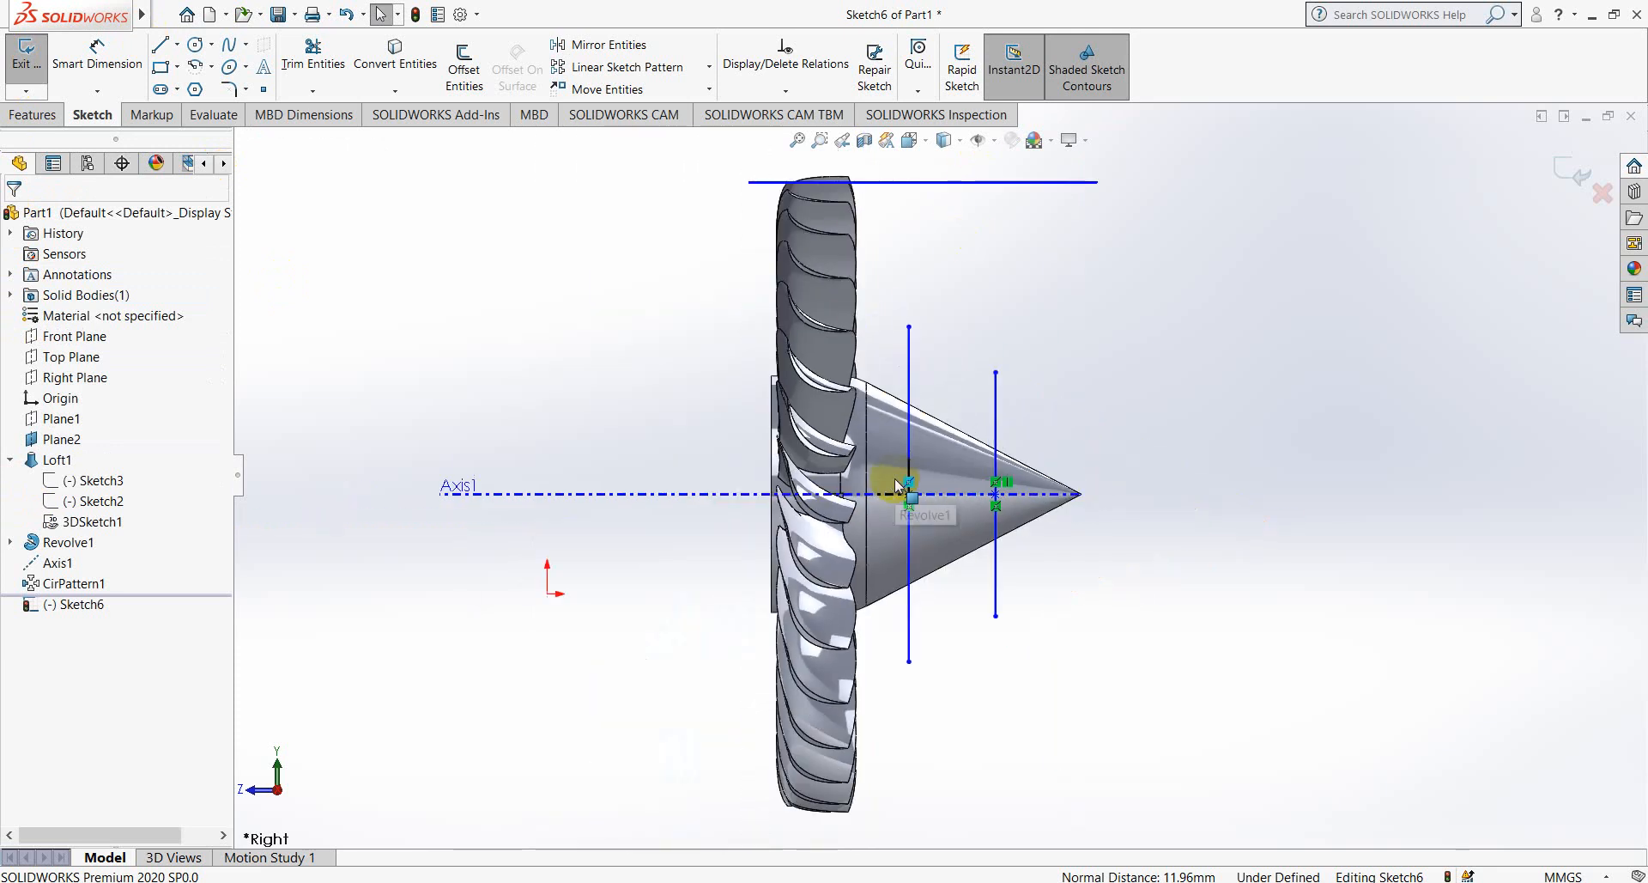
pyautogui.click(94, 74)
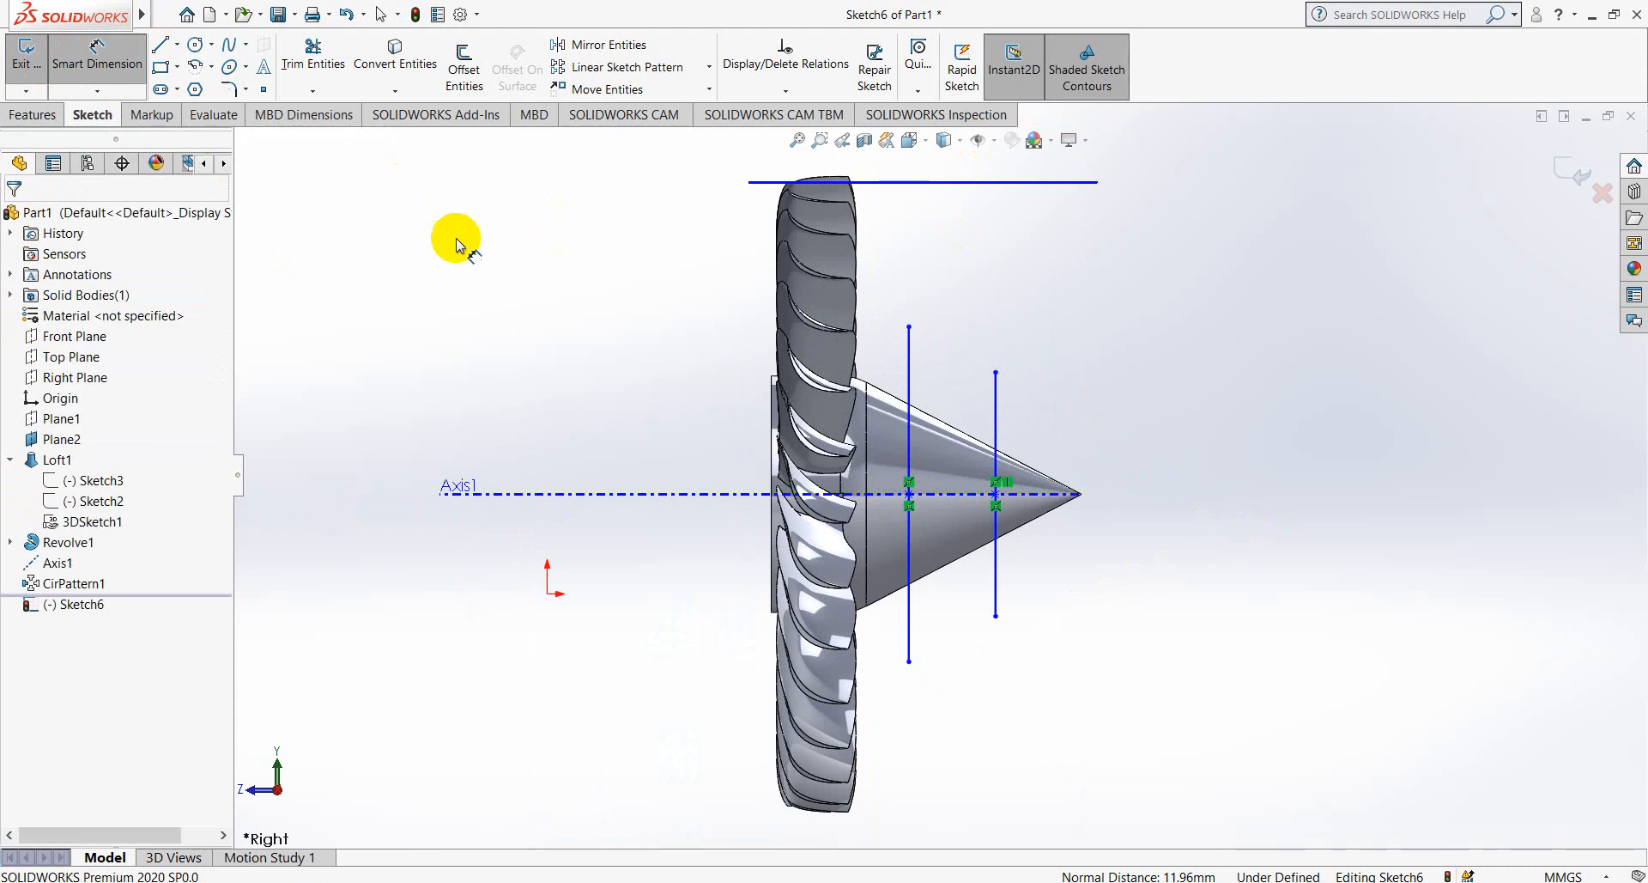
pyautogui.click(996, 434)
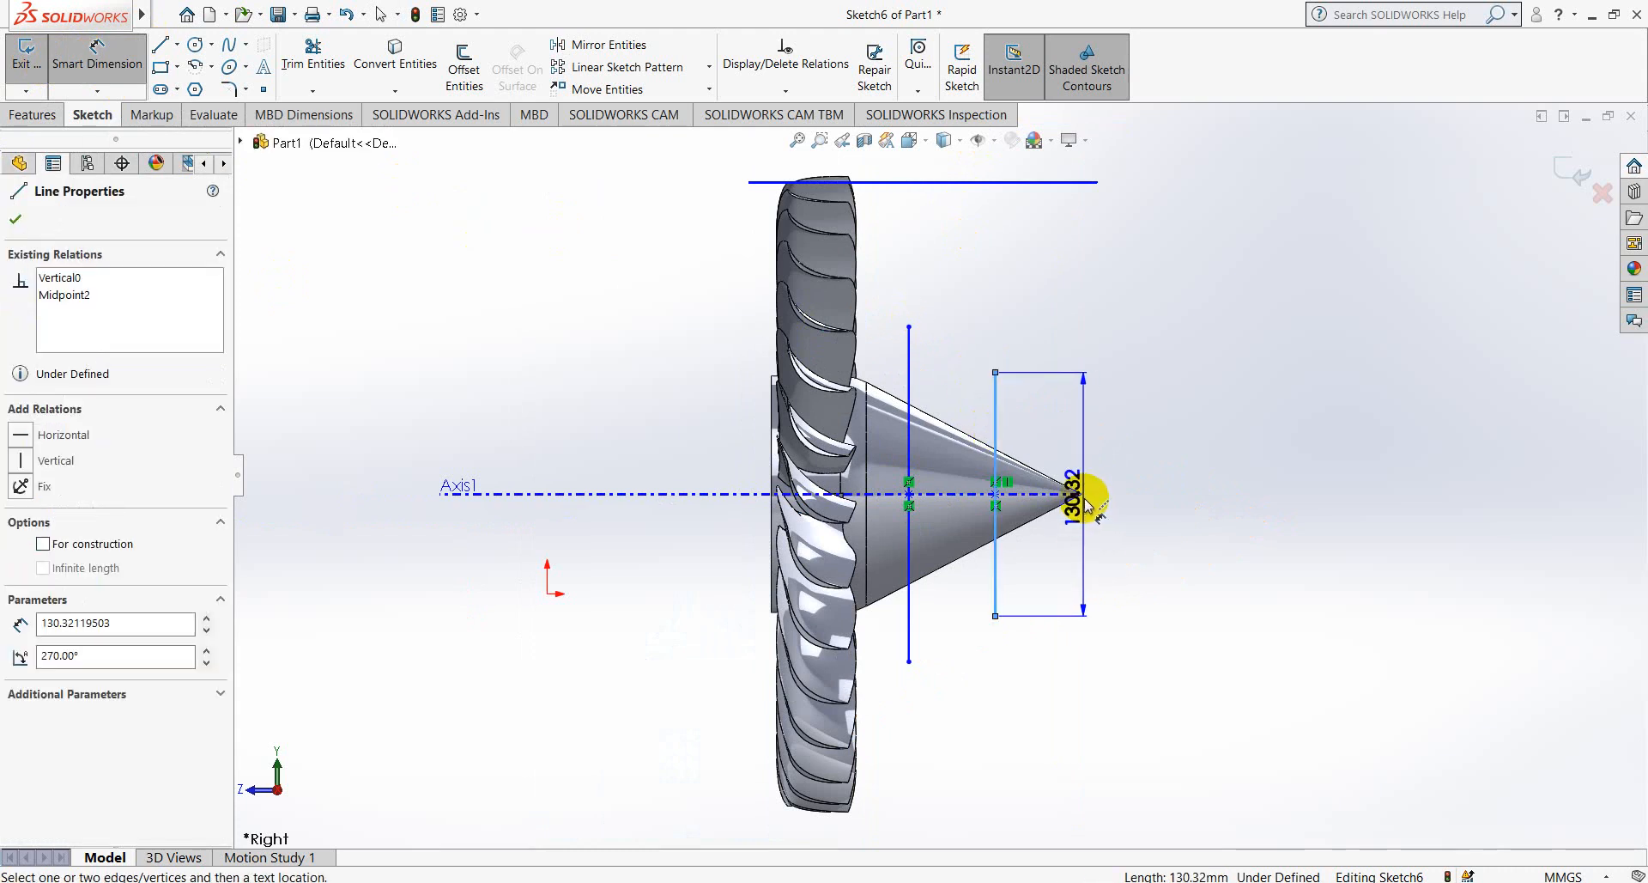
pyautogui.click(1081, 495)
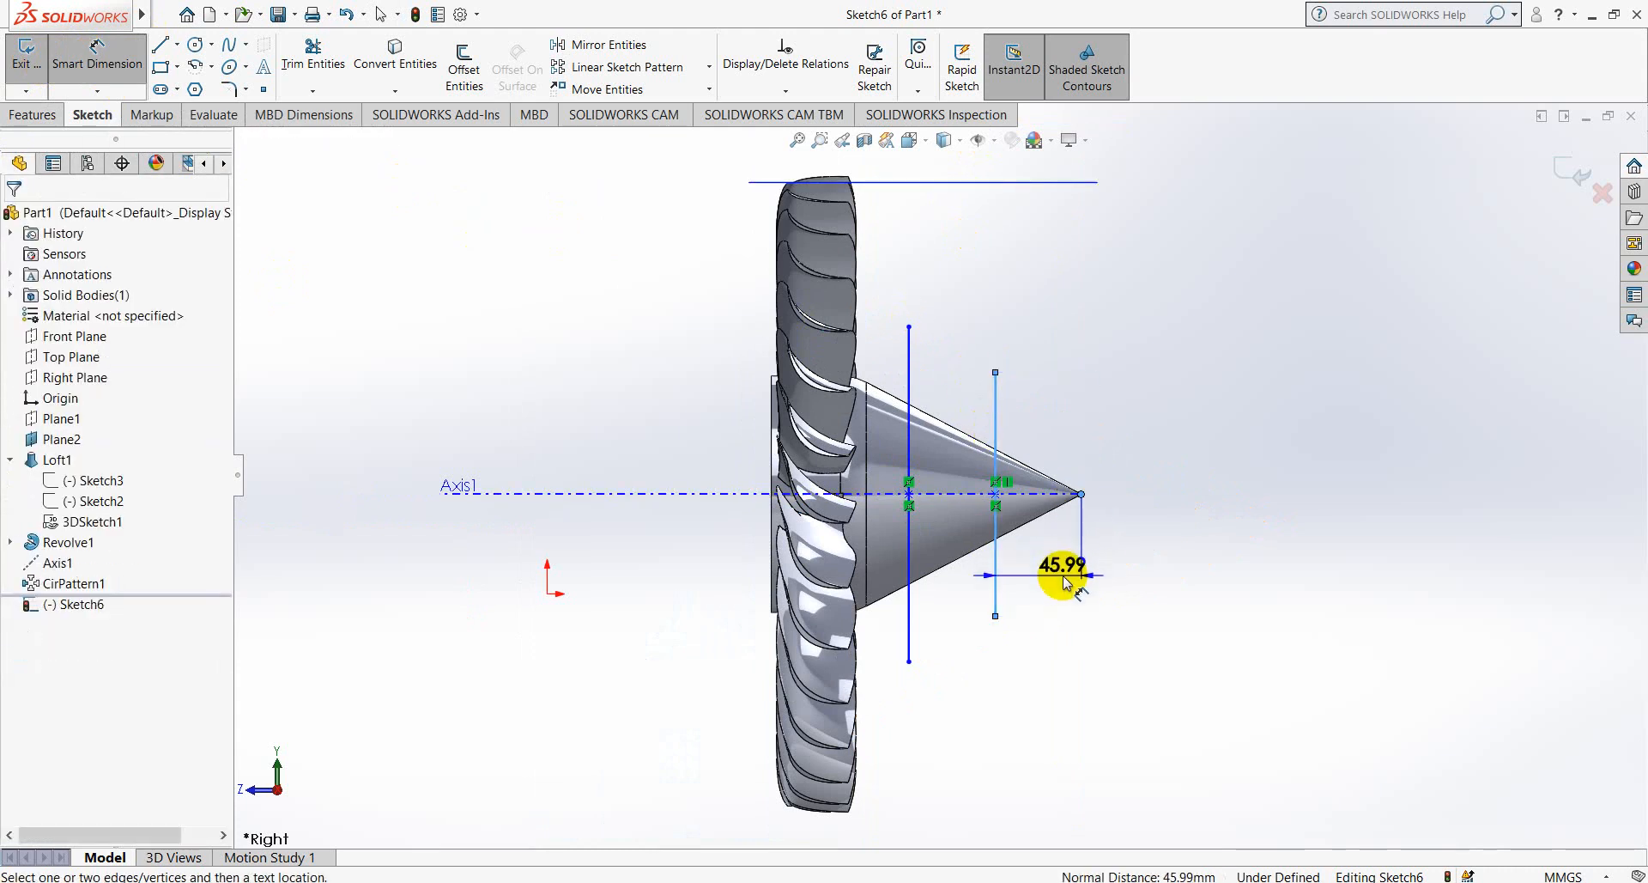
pyautogui.click(1065, 582)
pyautogui.write('15')
pyautogui.press('Return')
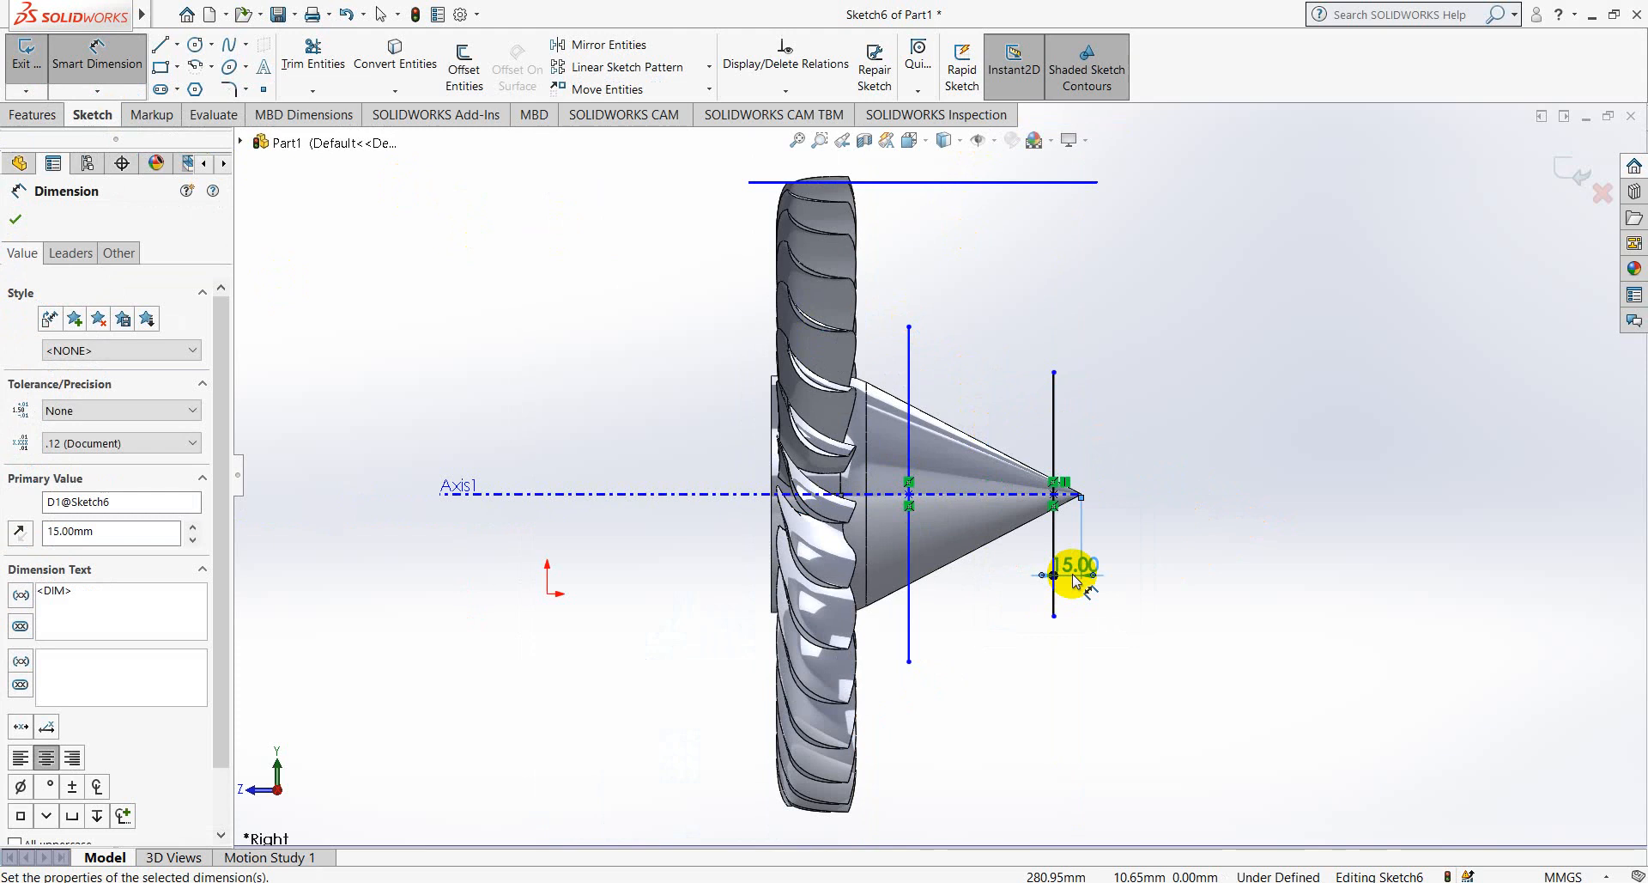
# - Dimension the spacing between the two vertical lines as 78 mm
pyautogui.click(1056, 427)
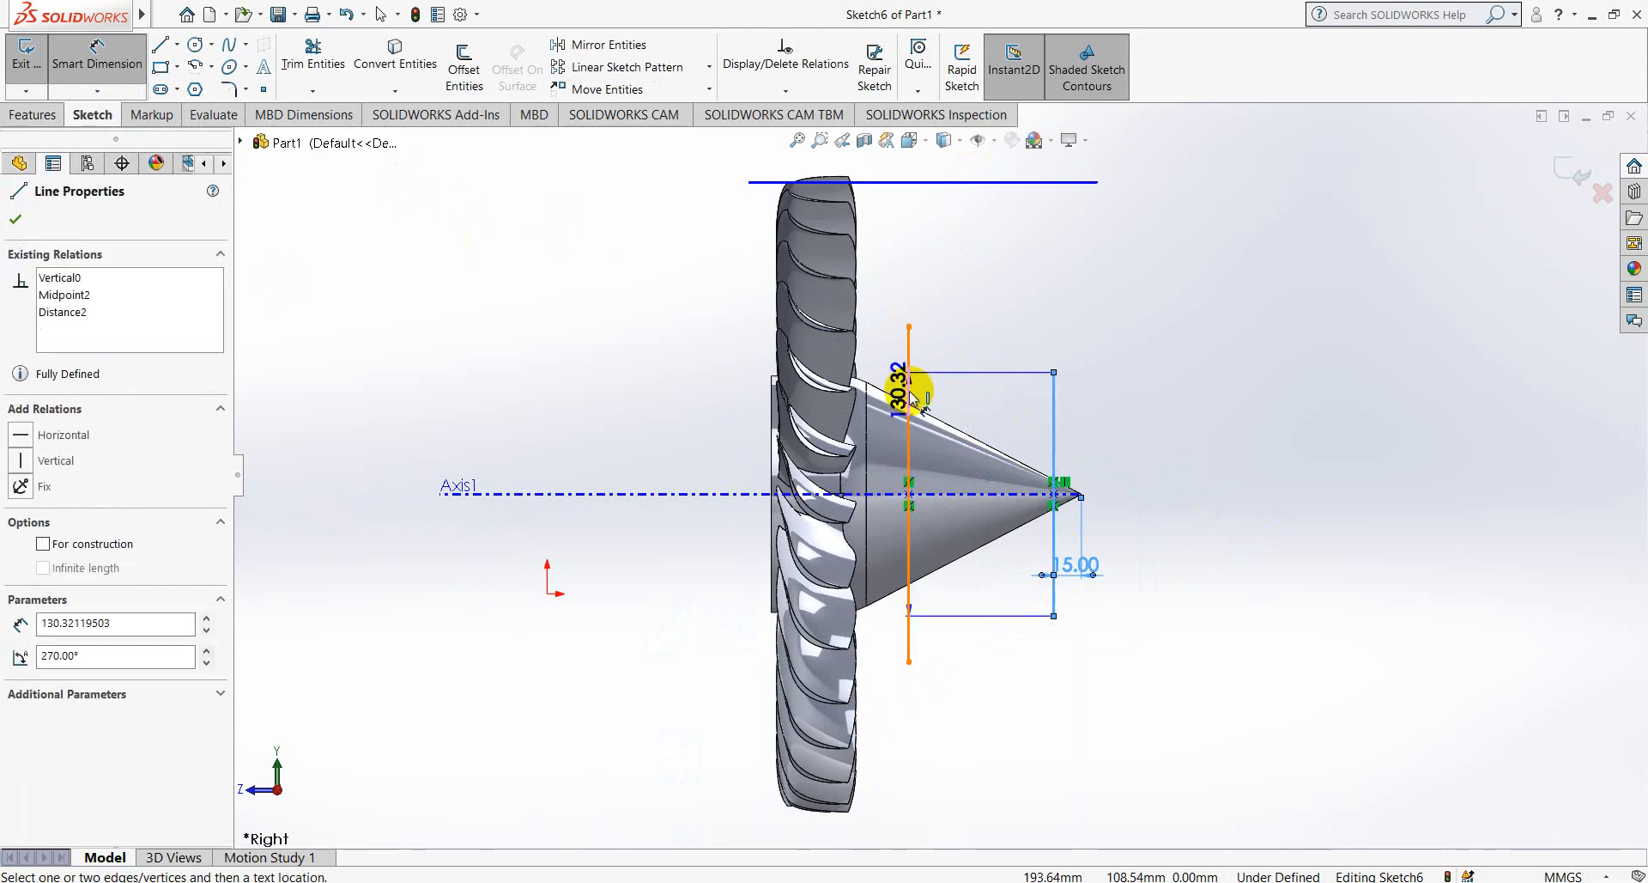
pyautogui.click(908, 382)
pyautogui.click(979, 401)
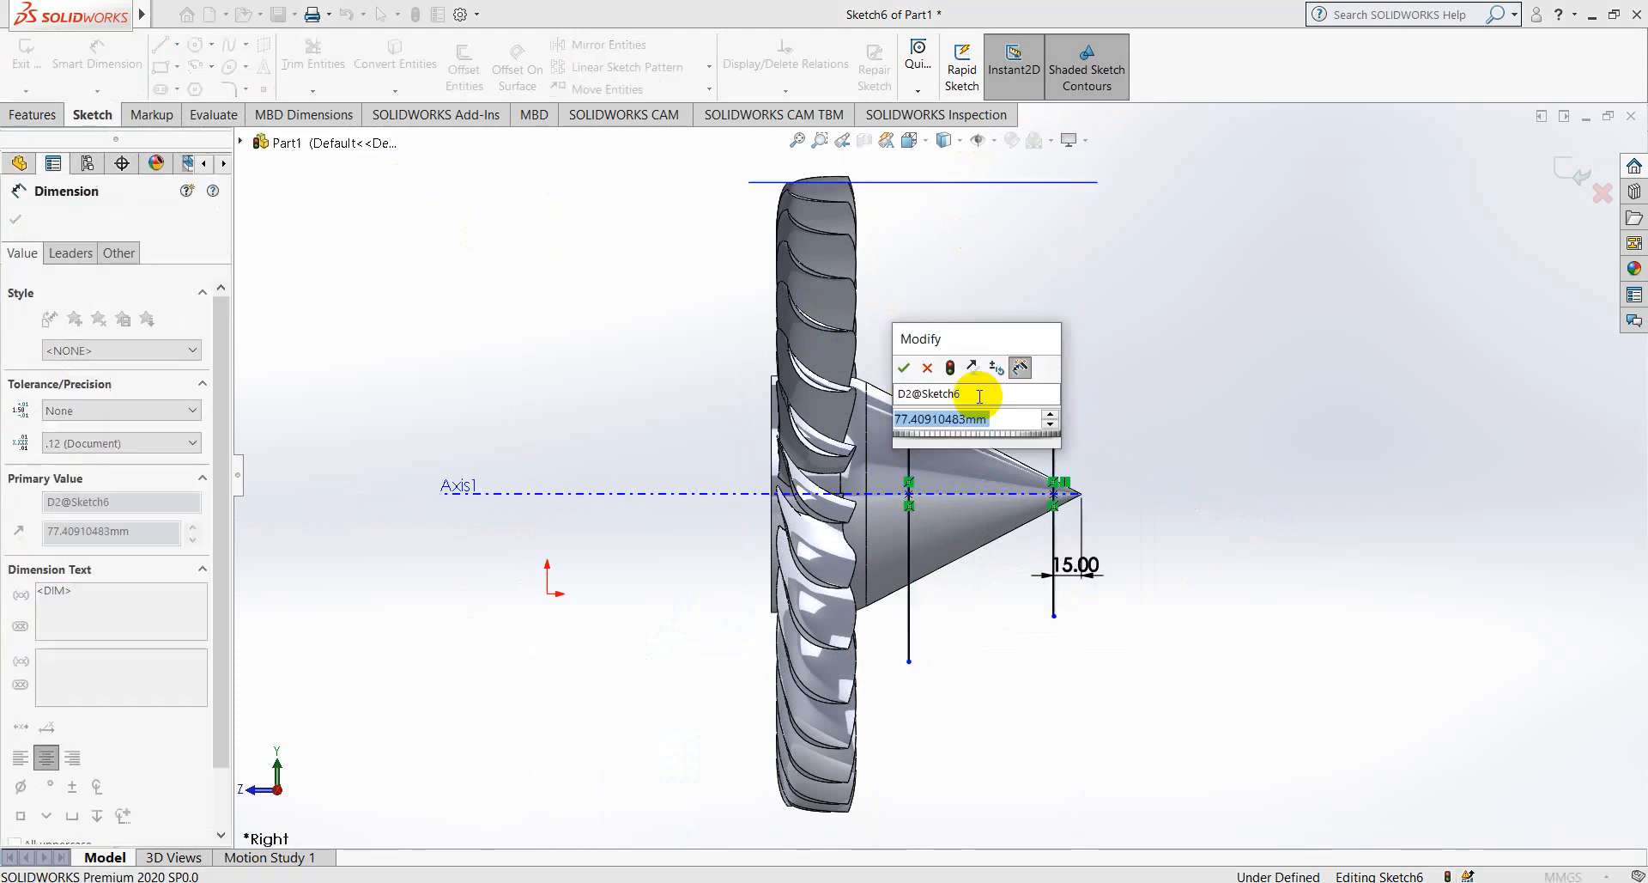
pyautogui.write('=')
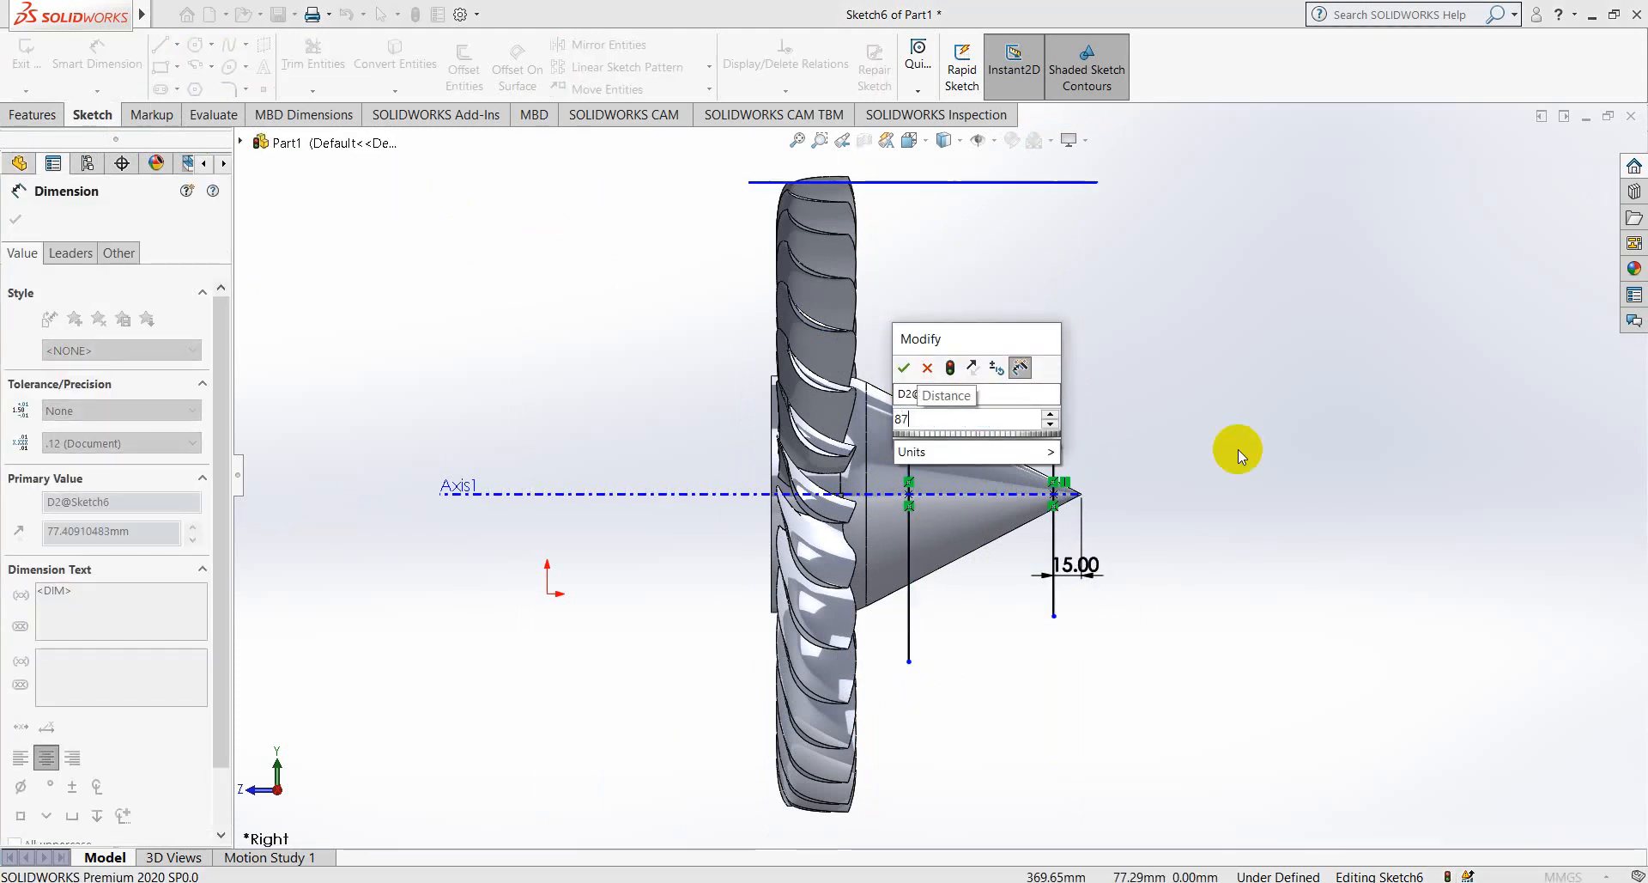
pyautogui.write('78')
pyautogui.press('Return')
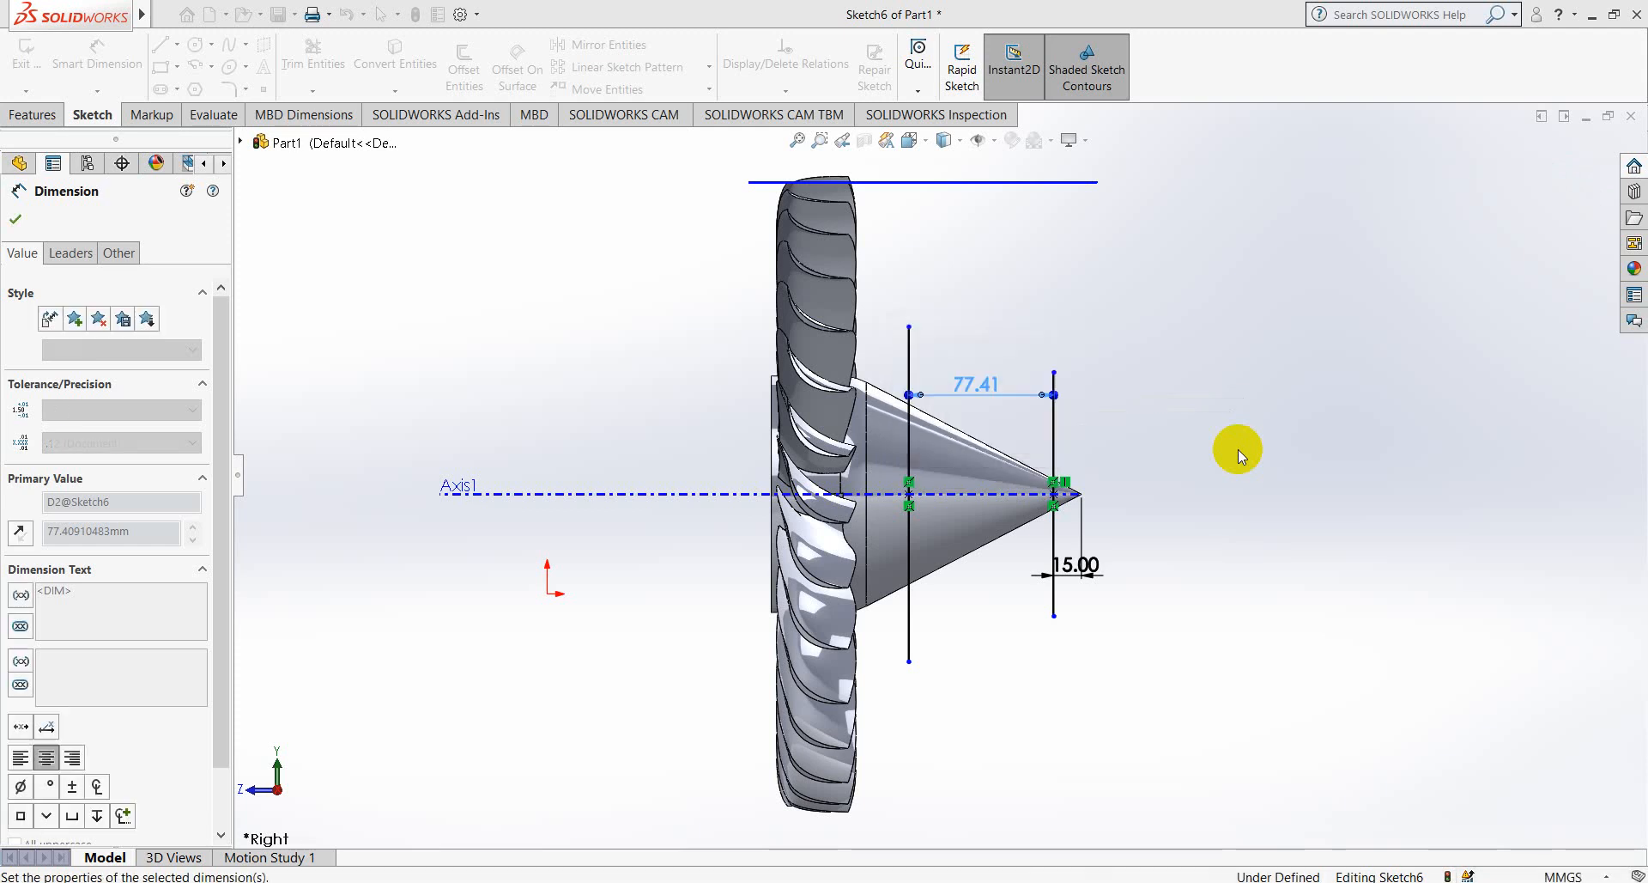
pyautogui.click(17, 217)
# - Create a projection split line that divides the nose cone's conical face with the current sketch
pyautogui.click(32, 114)
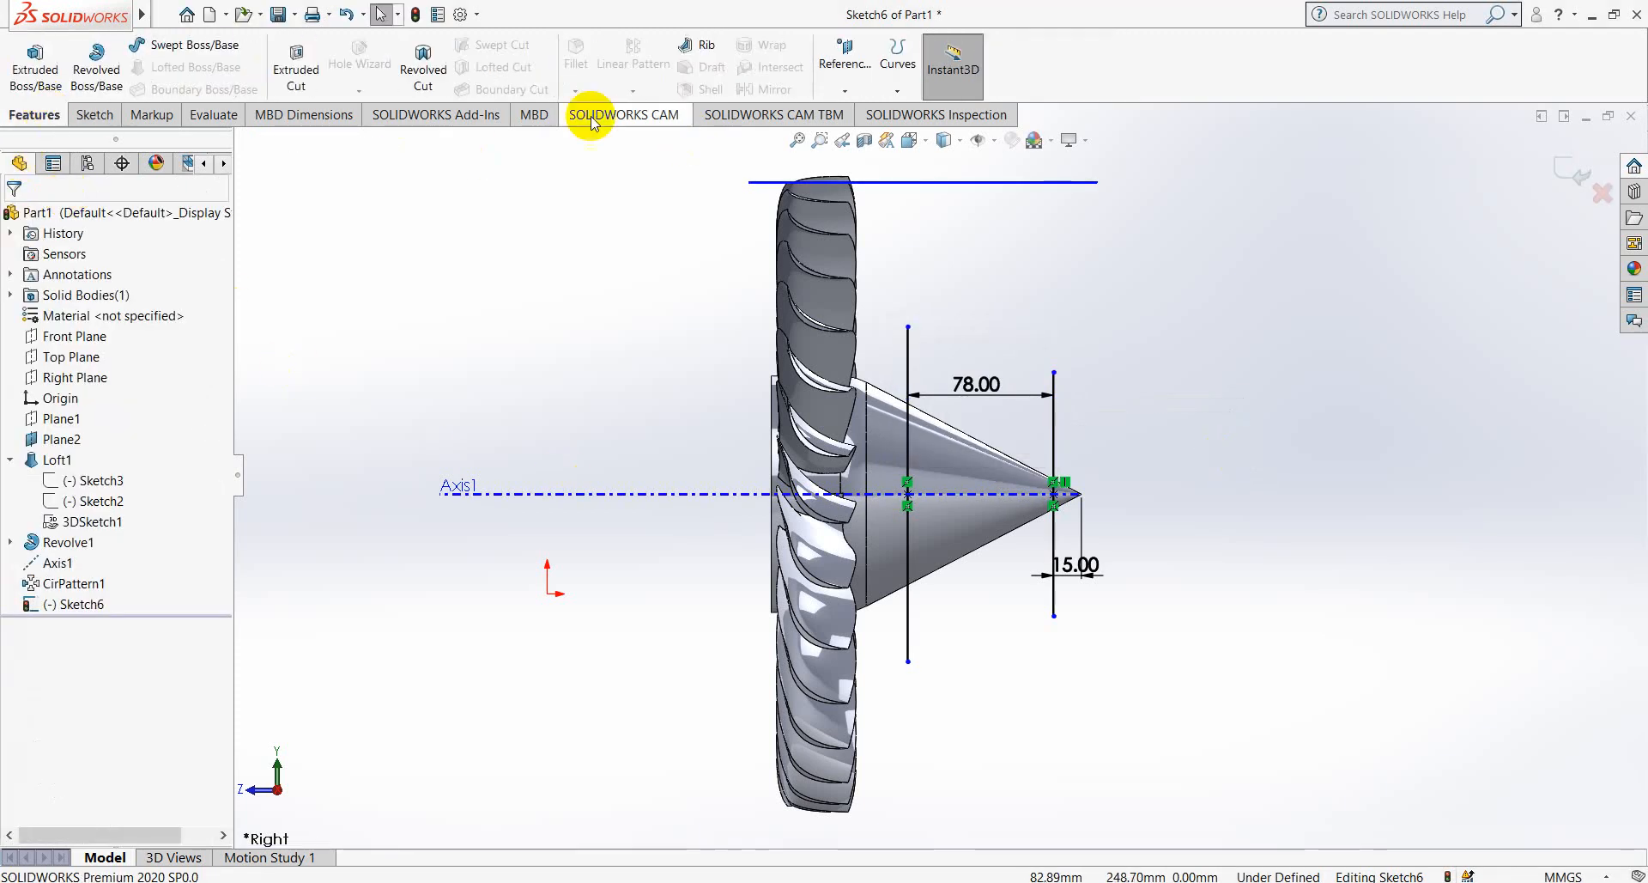
pyautogui.click(848, 91)
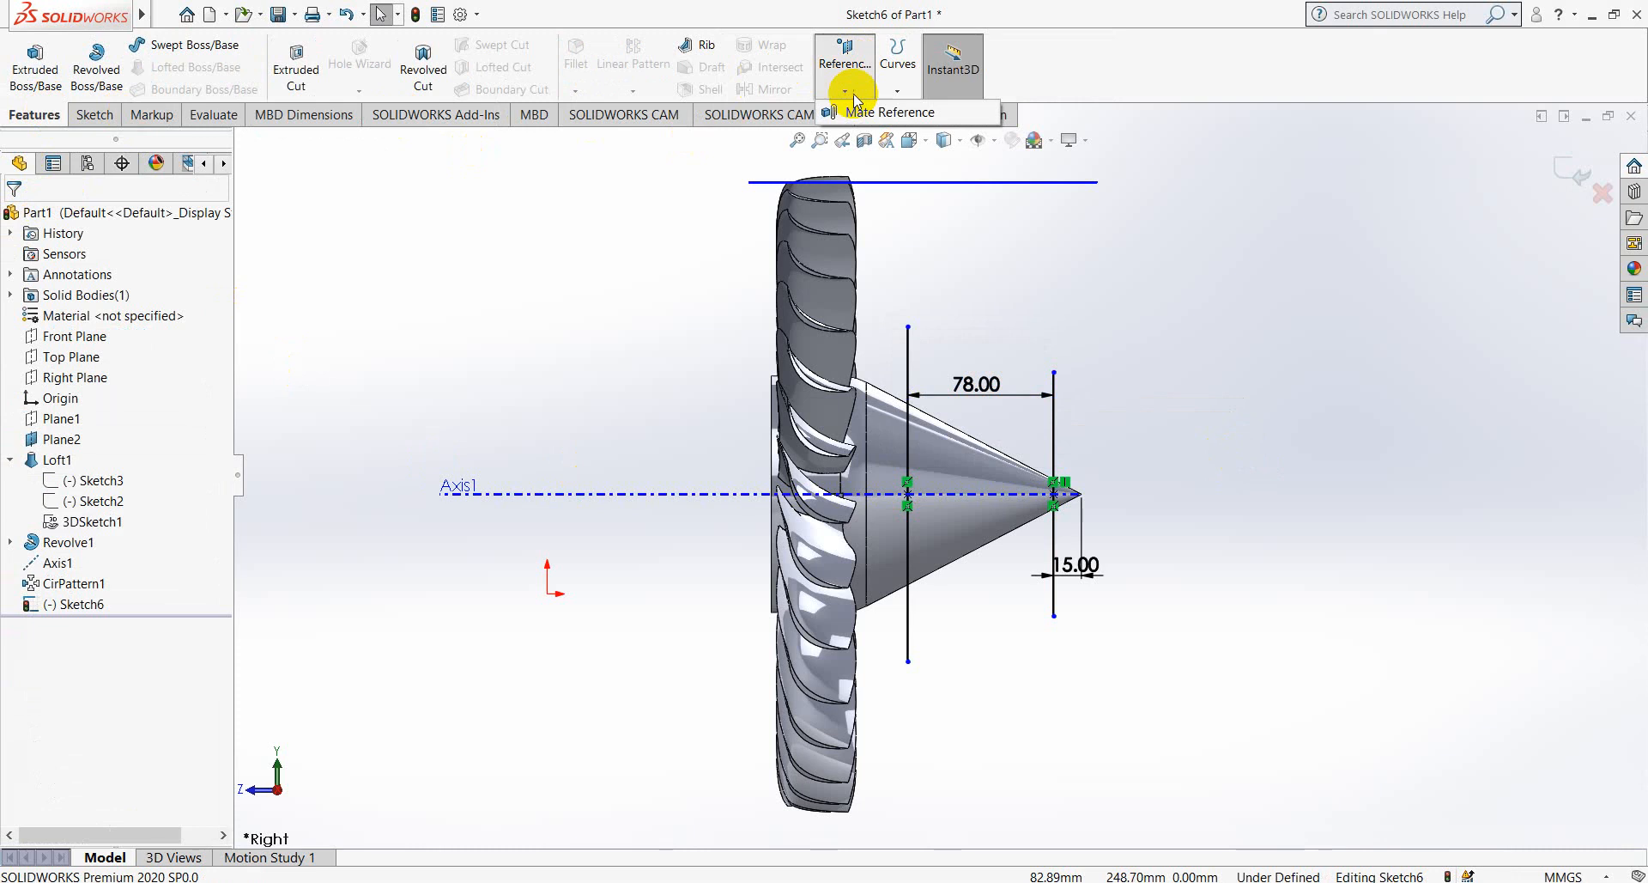
pyautogui.click(897, 91)
pyautogui.click(927, 113)
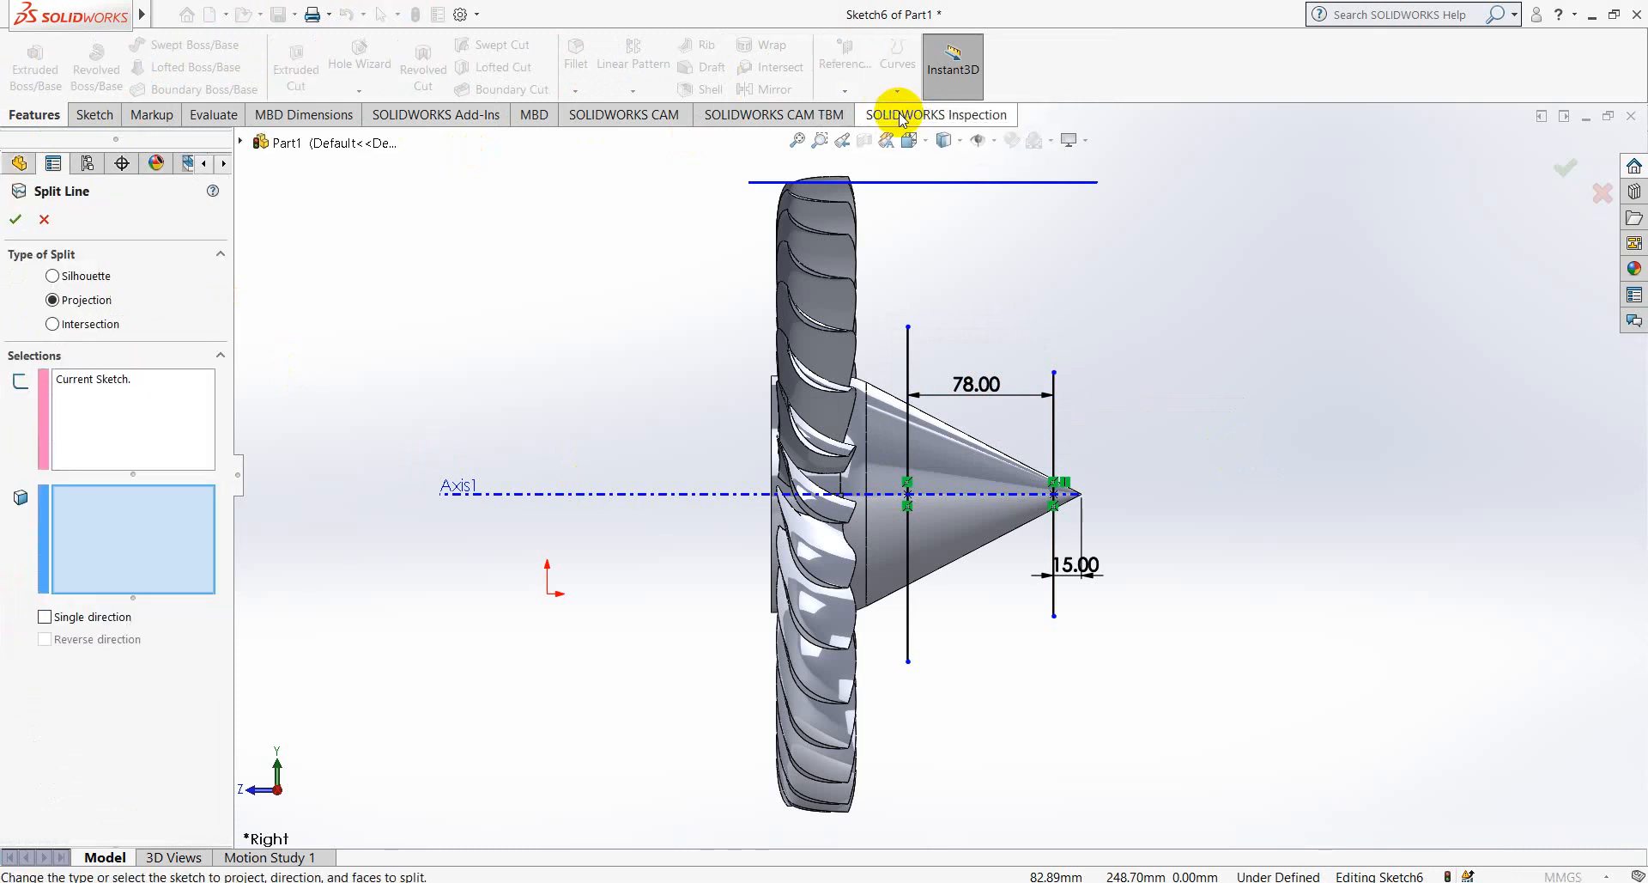
pyautogui.moveTo(945, 463); pyautogui.dragTo(828, 526, button='middle')
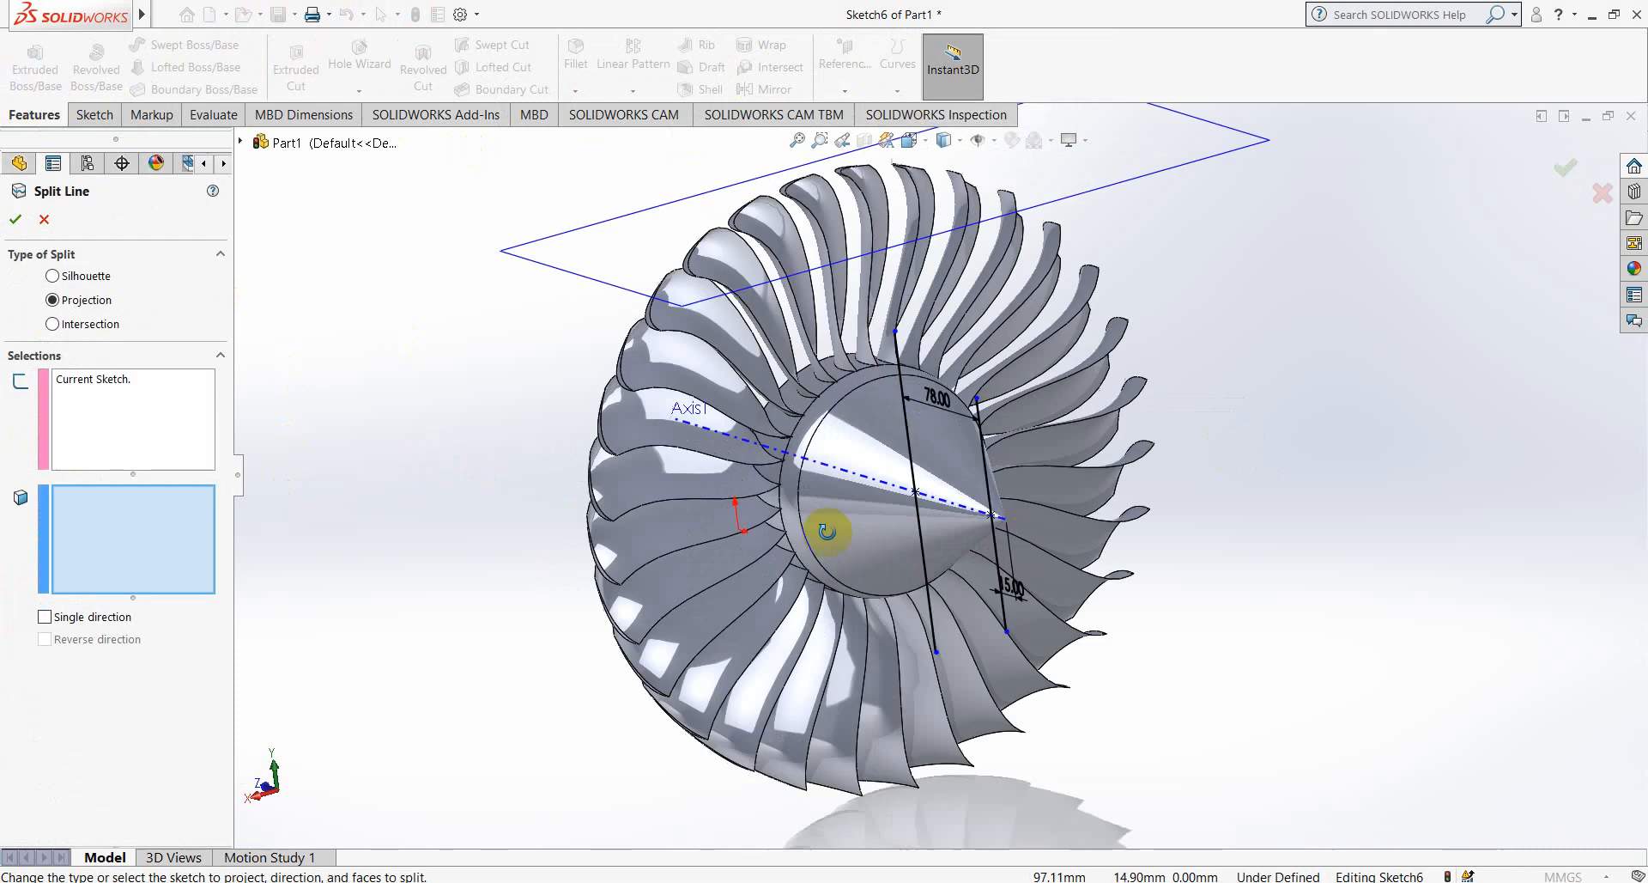
pyautogui.click(877, 446)
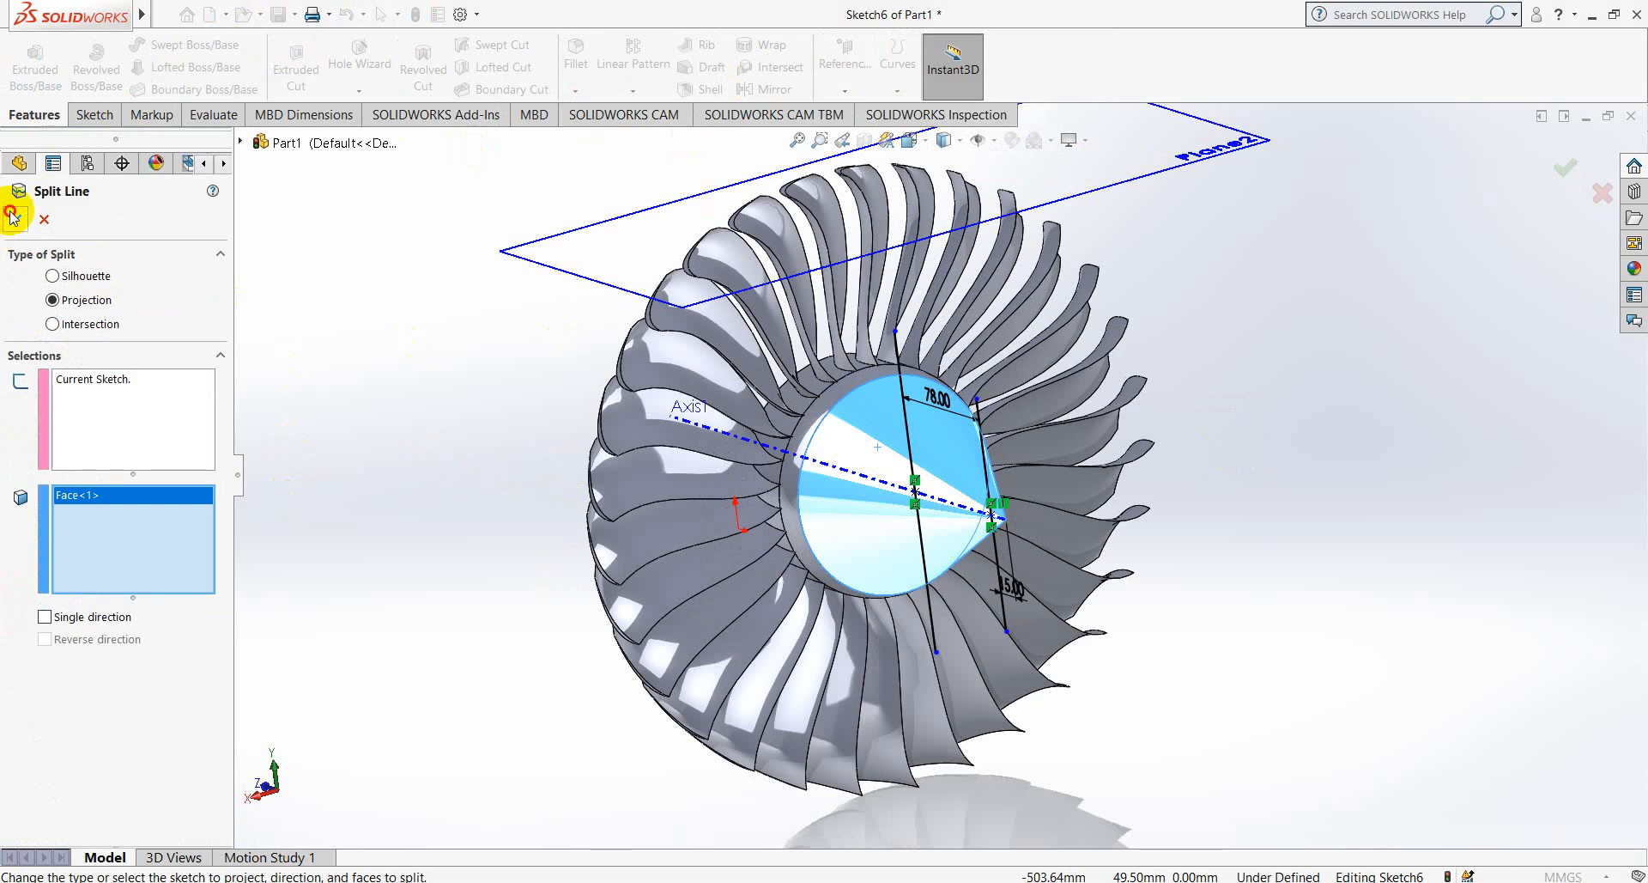
pyautogui.click(12, 214)
pyautogui.moveTo(679, 476)
pyautogui.mouseDown(button='middle')
pyautogui.moveTo(763, 439)
pyautogui.moveTo(910, 467)
pyautogui.mouseUp(button='middle')
pyautogui.click(893, 430)
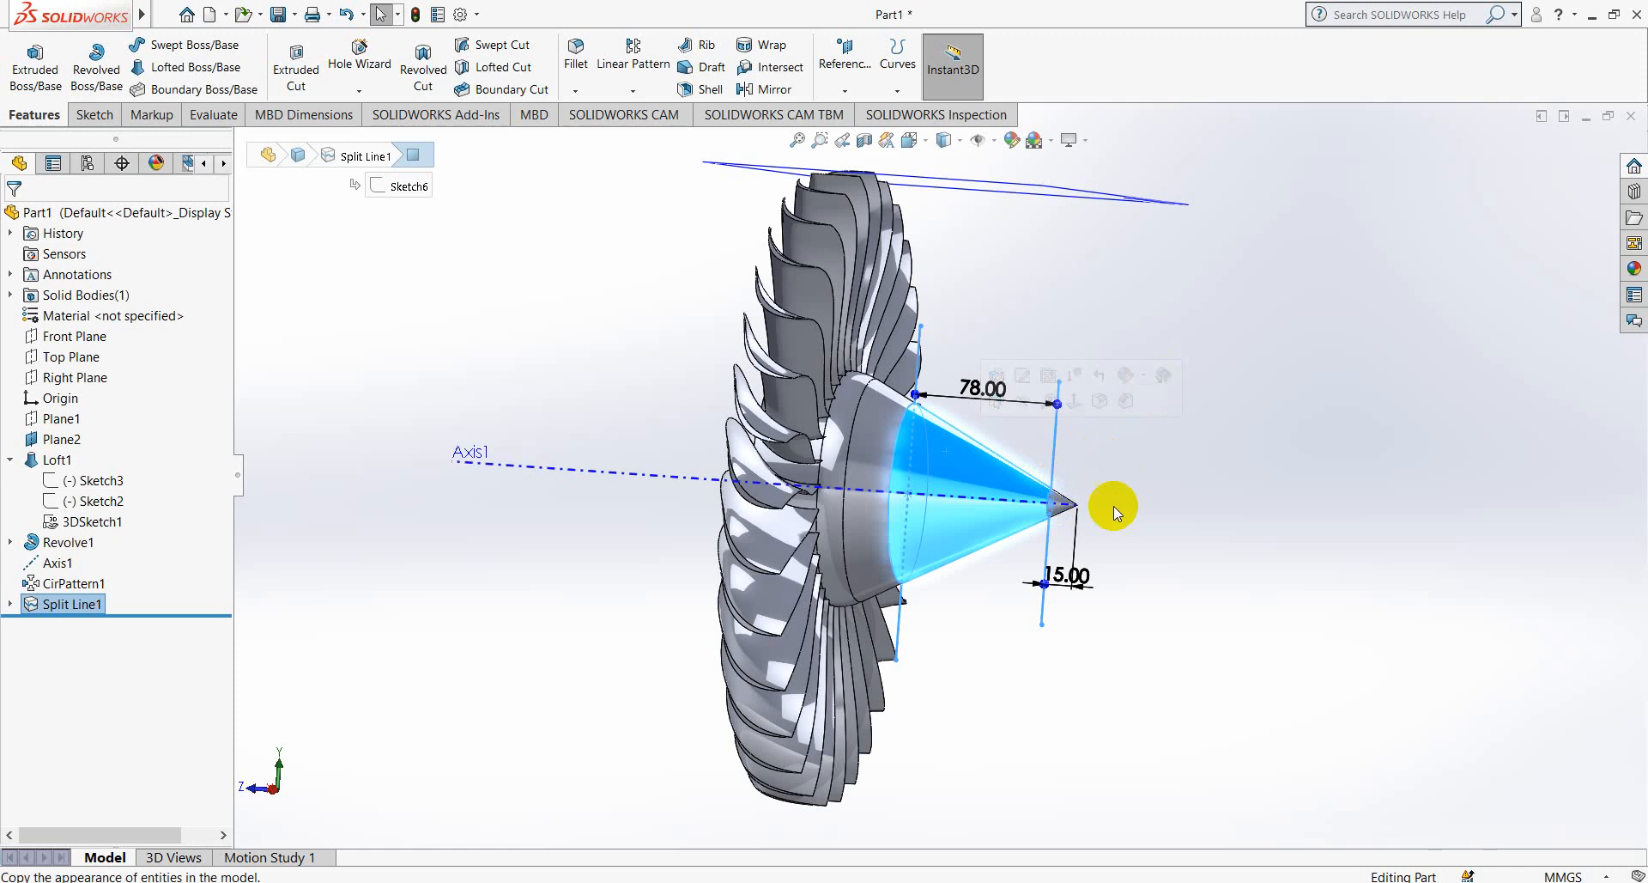
pyautogui.click(1104, 673)
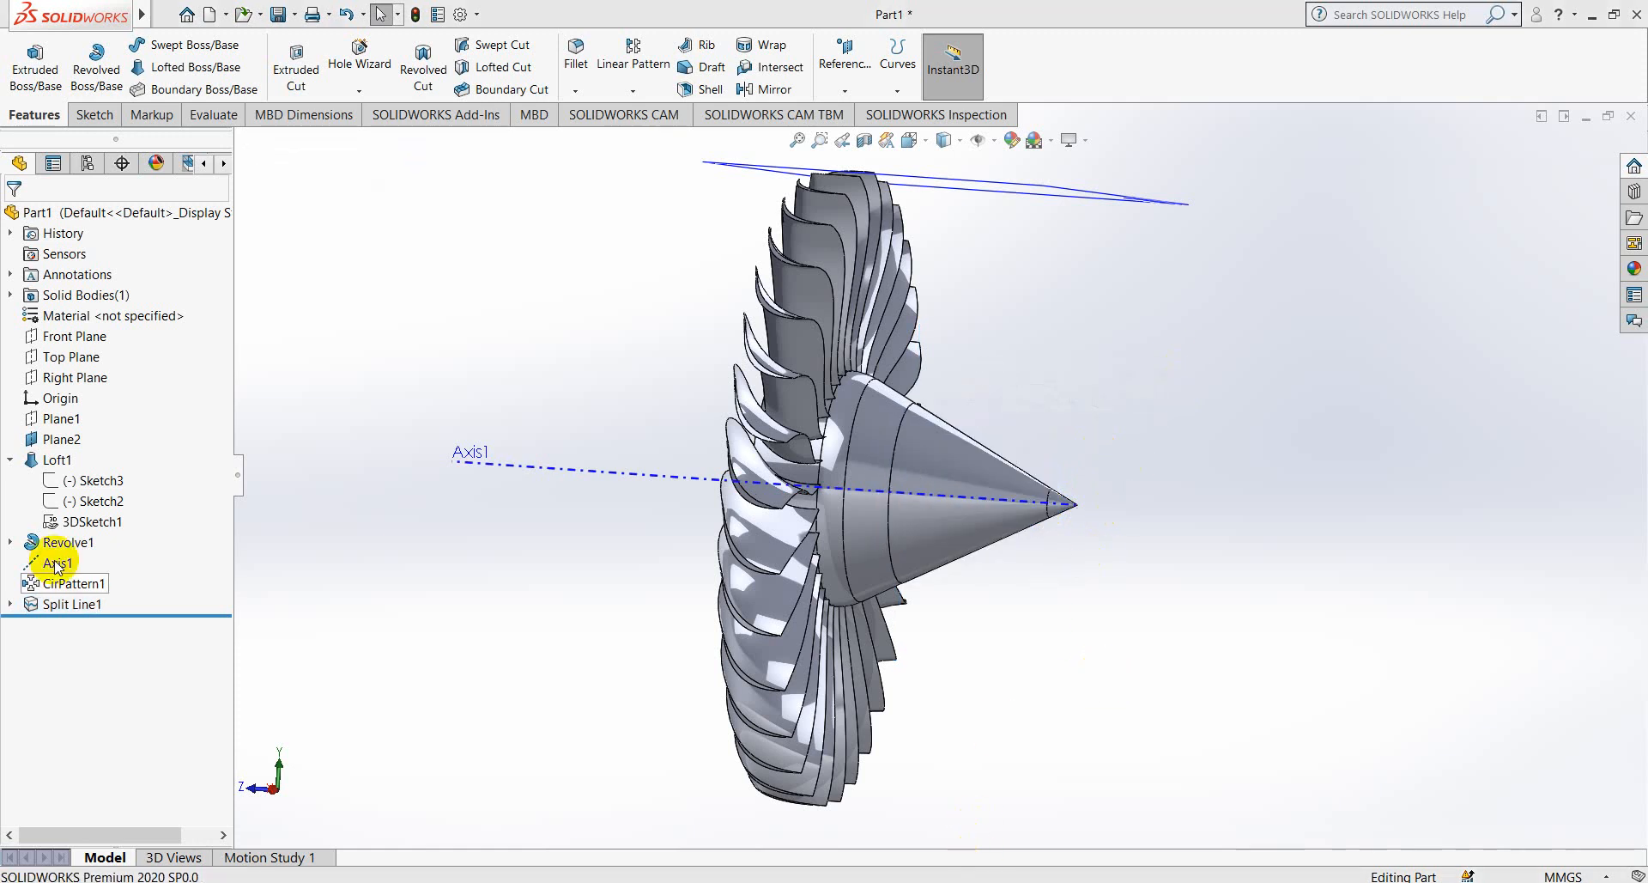
# - Create a reference plane parallel to the Front Plane and coincident with the nose cone's tip vertex
pyautogui.rightClick(68, 336)
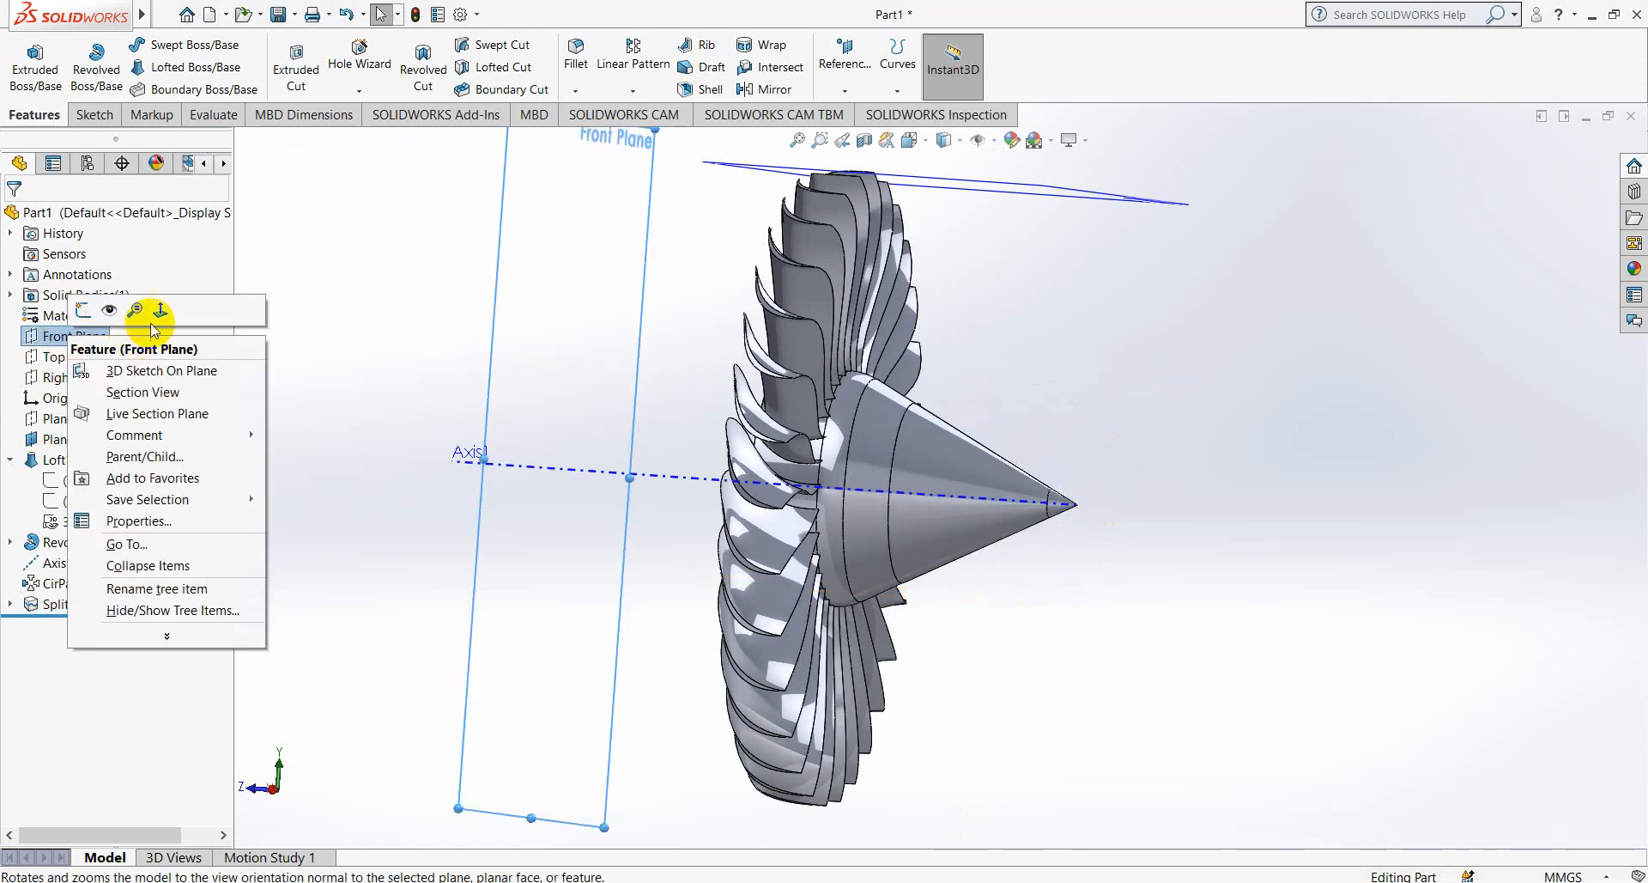
pyautogui.click(162, 315)
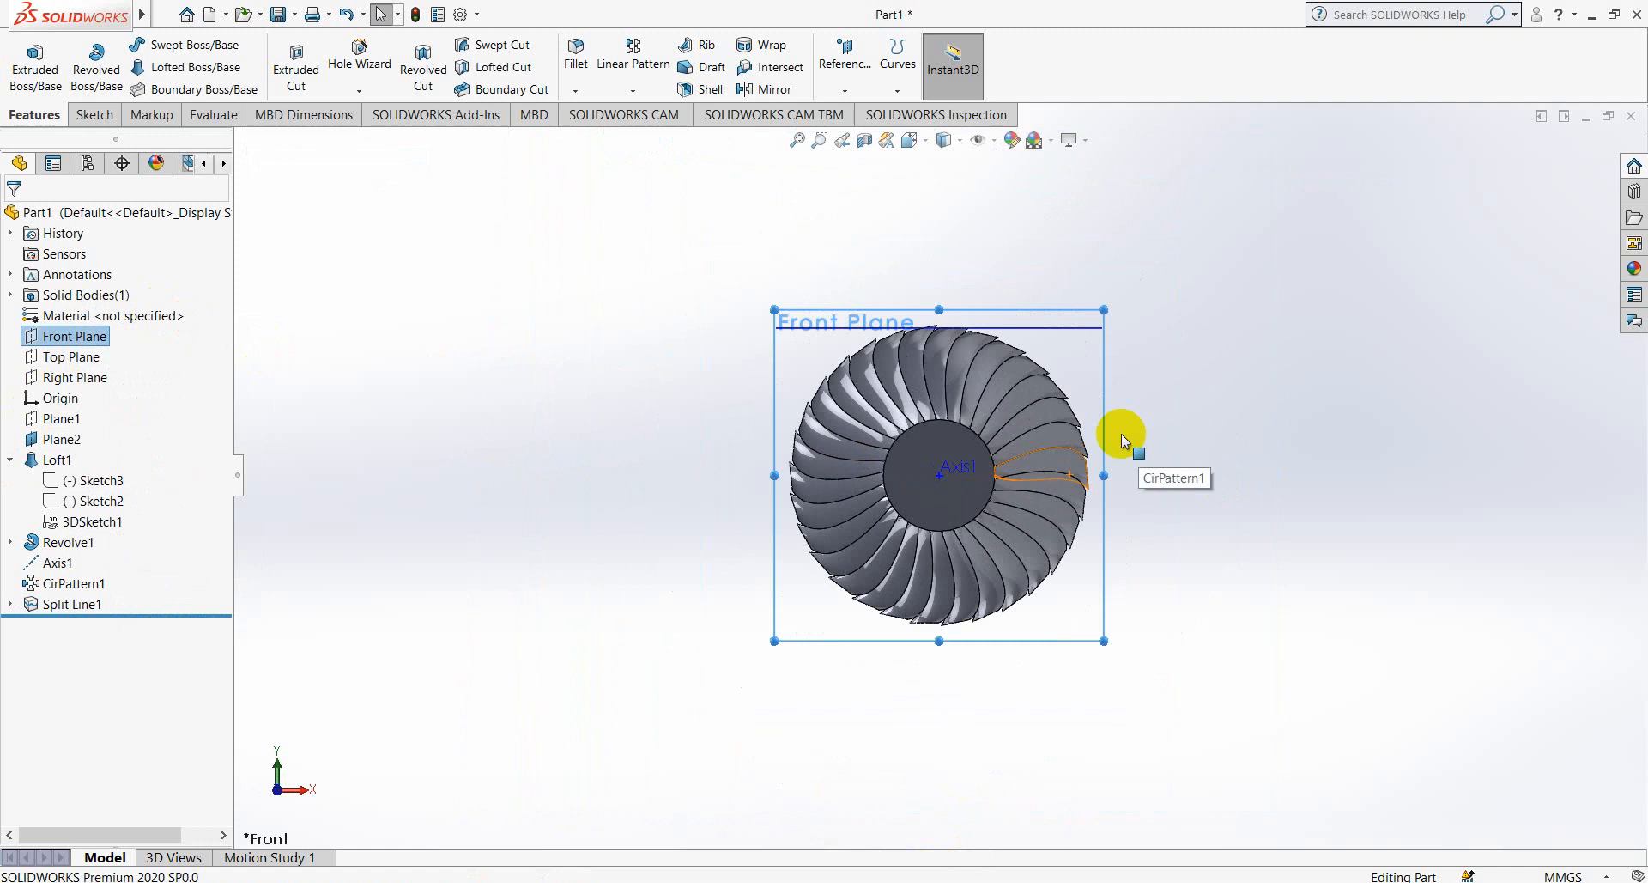
pyautogui.moveTo(1086, 431); pyautogui.dragTo(232, 424, button='middle')
pyautogui.click(985, 292)
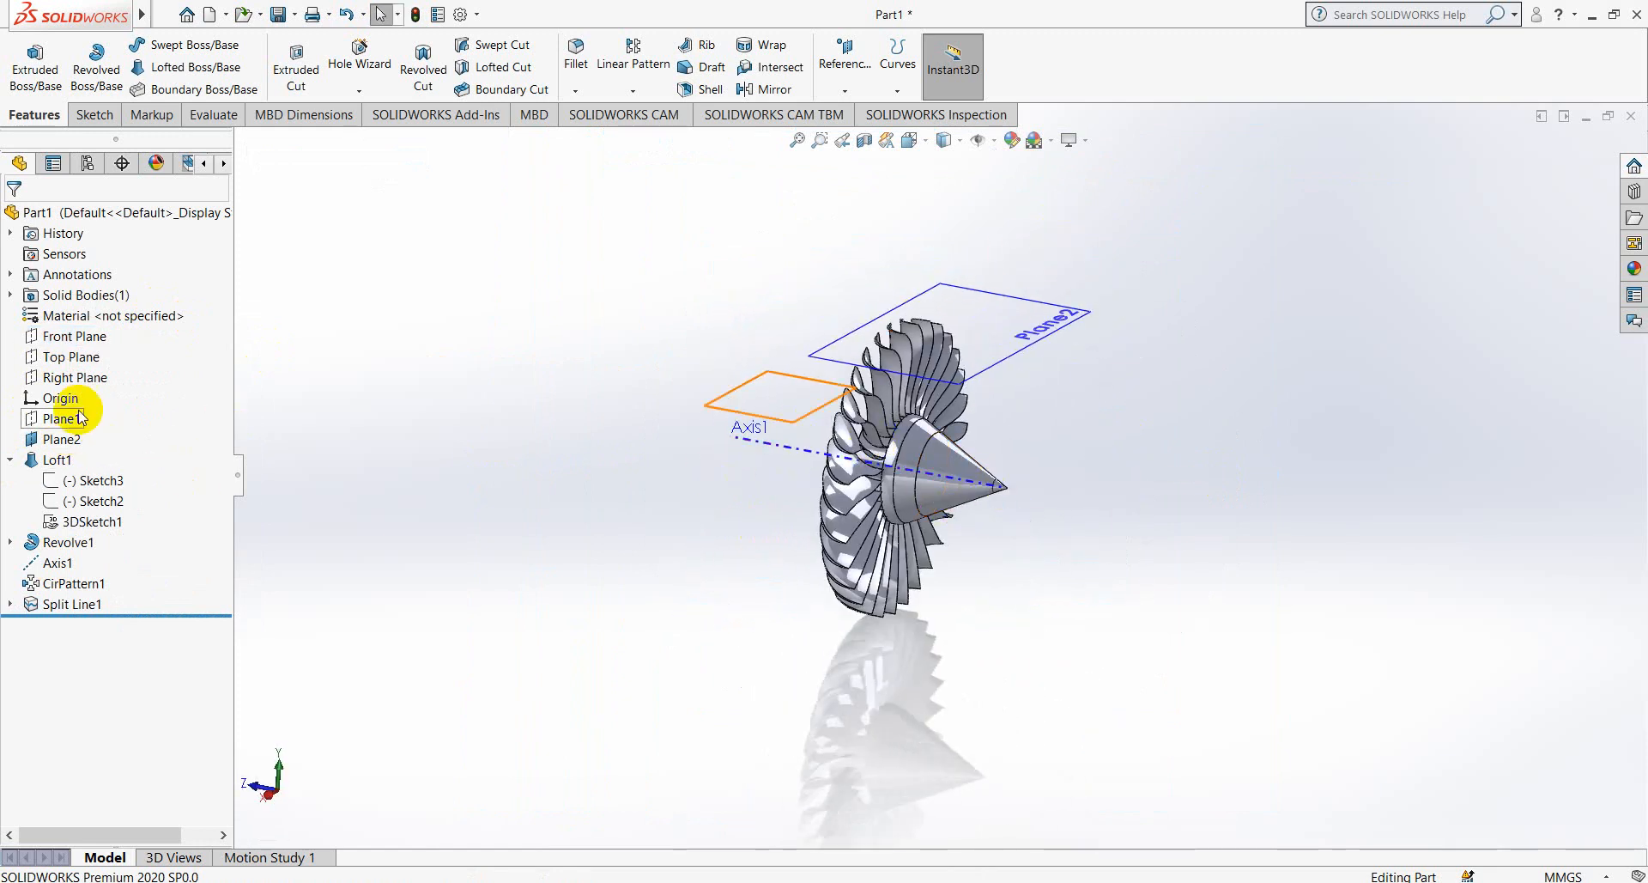
pyautogui.rightClick(68, 338)
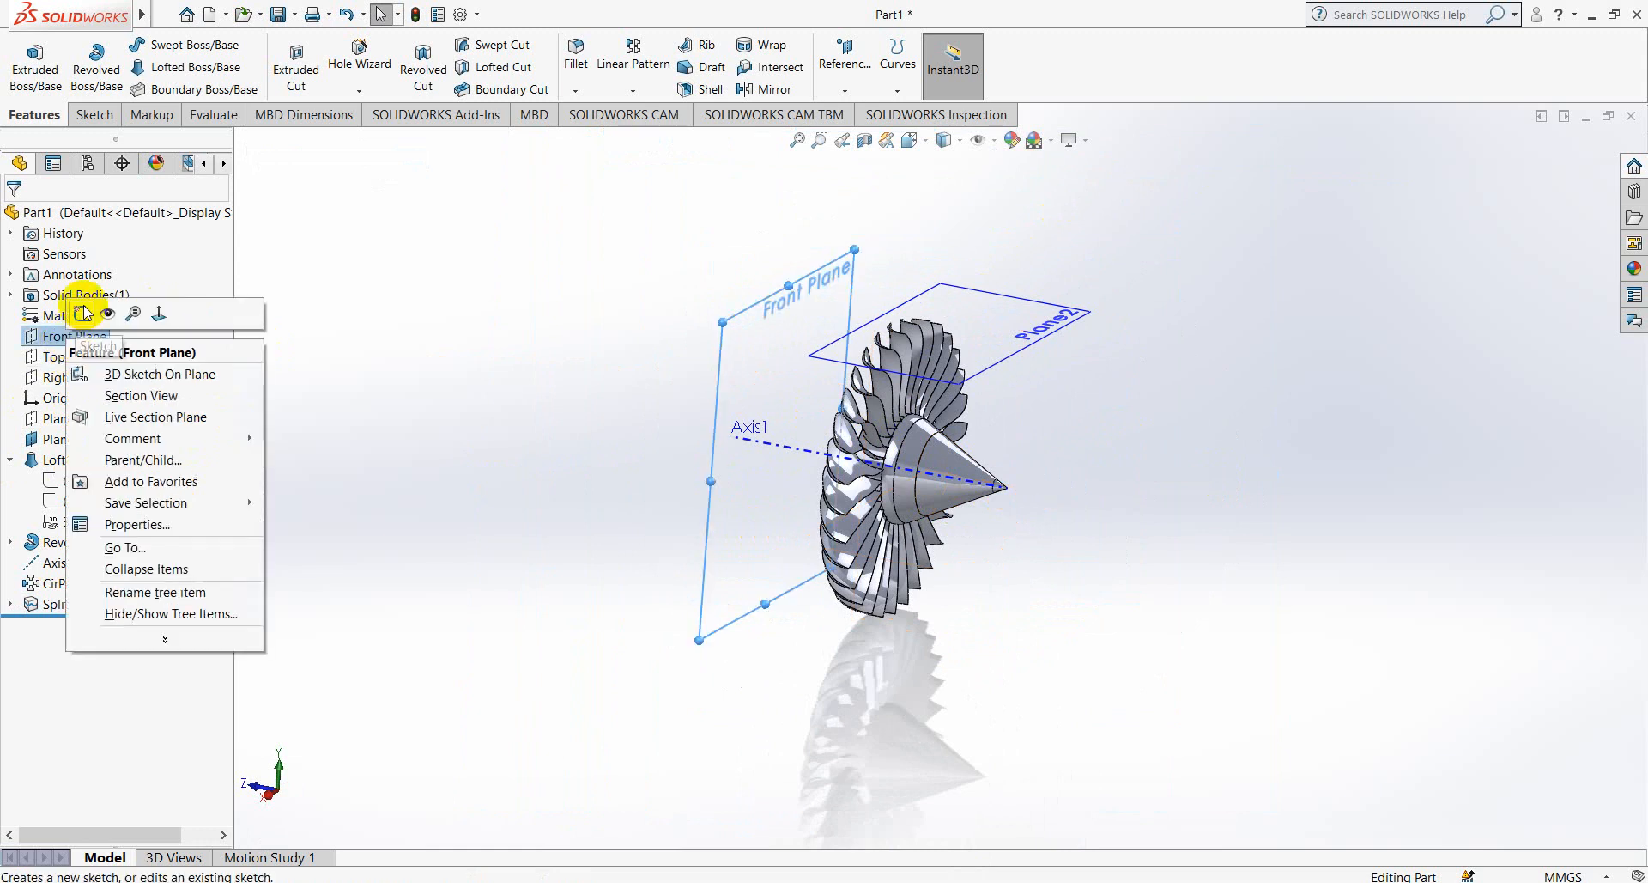
pyautogui.click(840, 96)
pyautogui.click(838, 107)
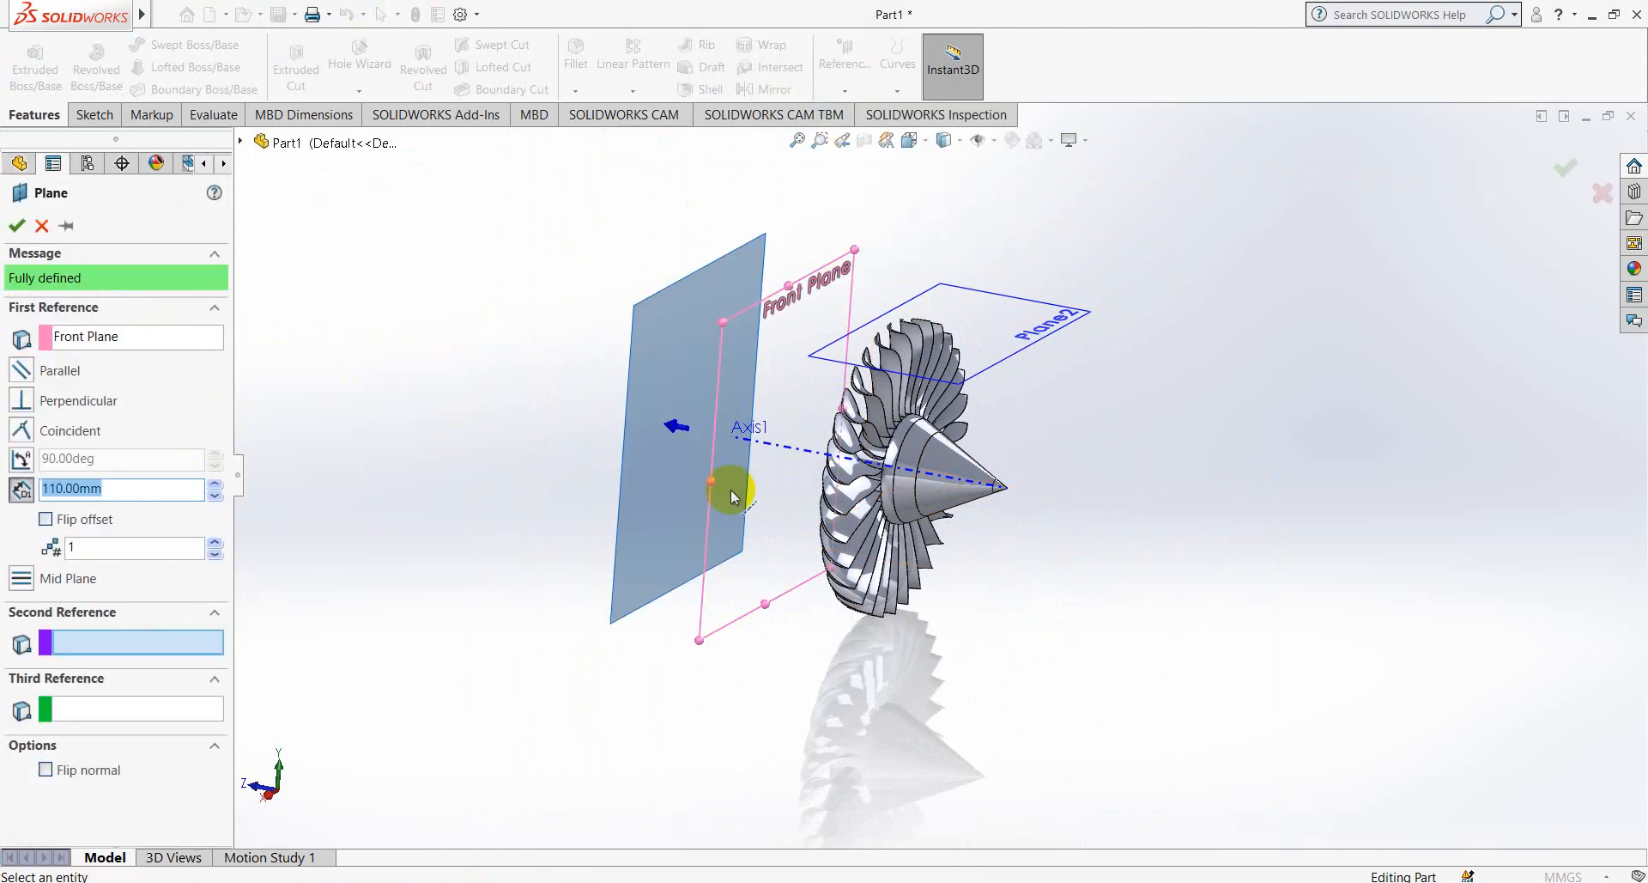
pyautogui.click(1006, 489)
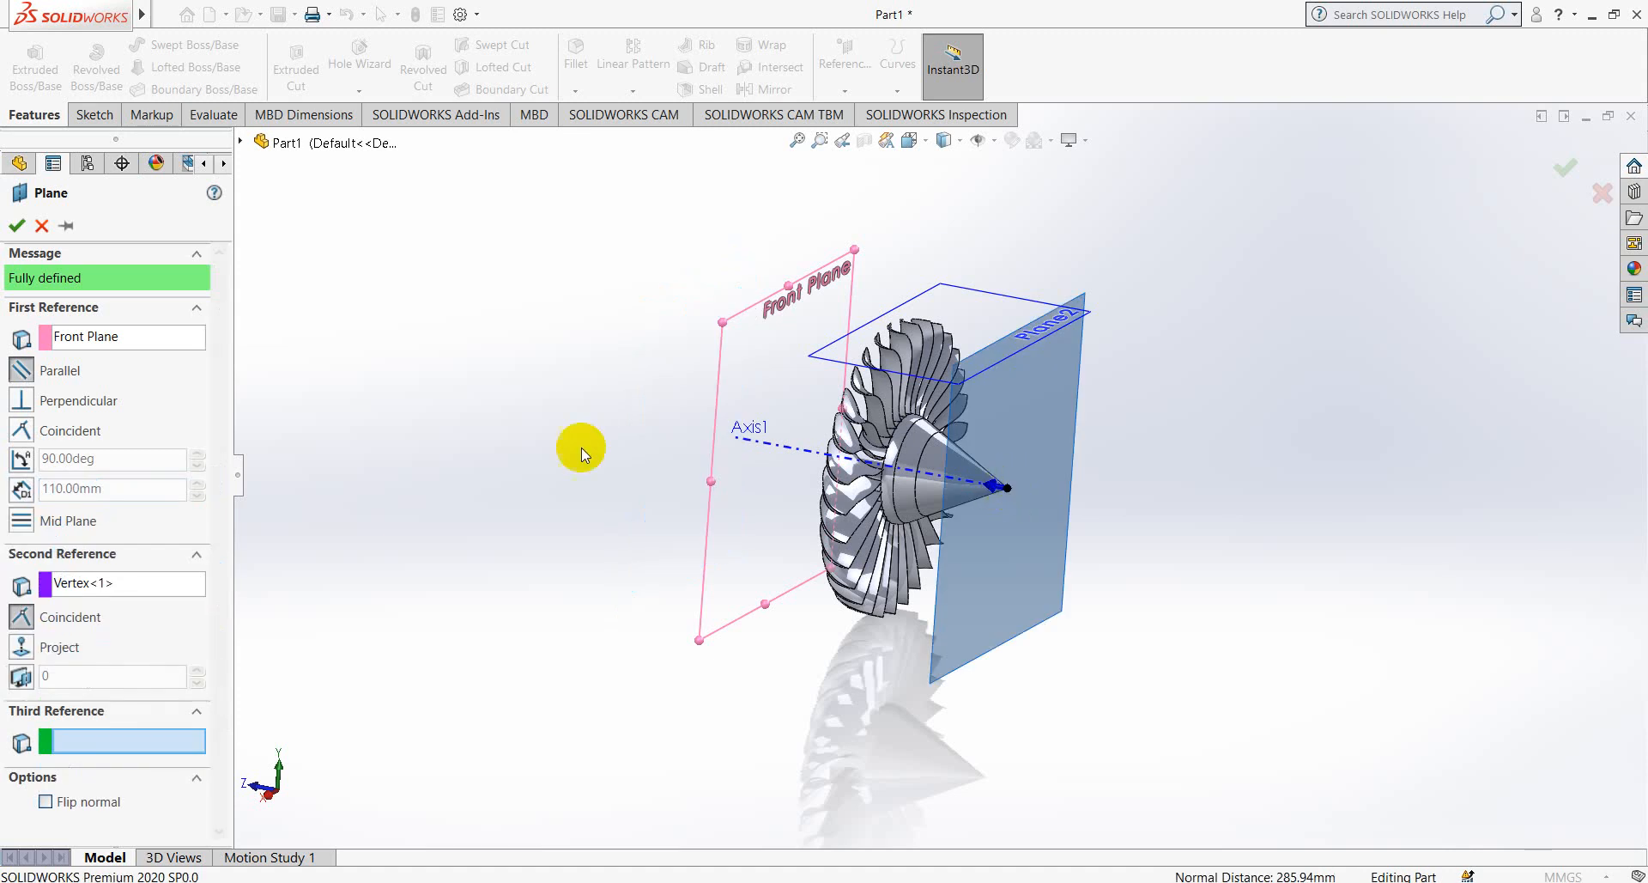
pyautogui.click(16, 225)
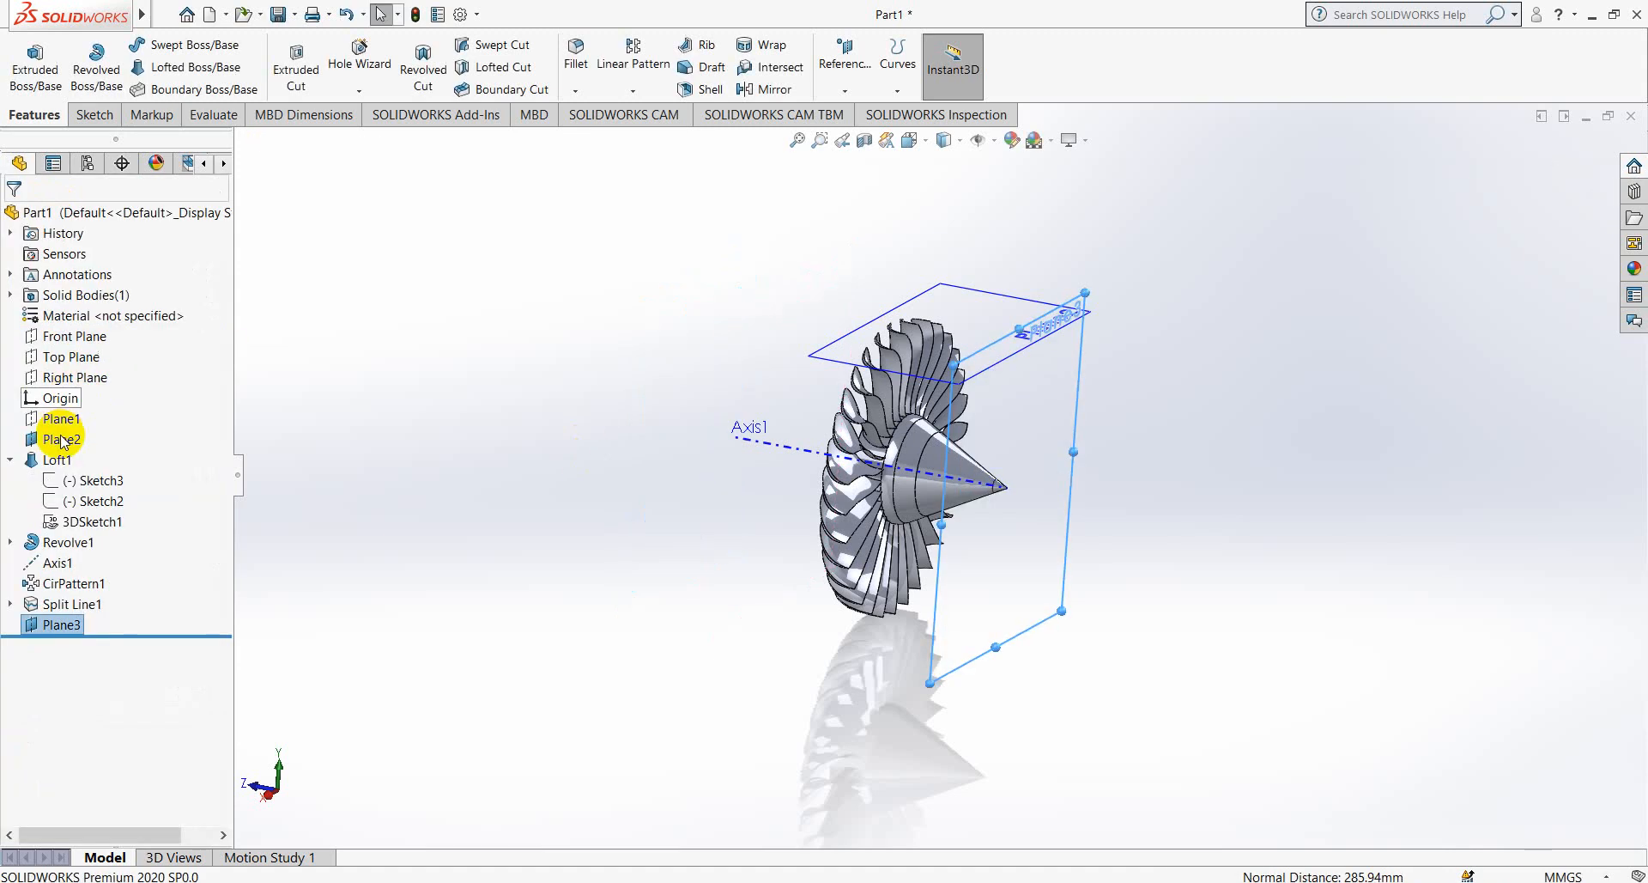
# - Start a new sketch on the plane at the cone tip, viewed normal to it
pyautogui.rightClick(53, 628)
pyautogui.click(157, 503)
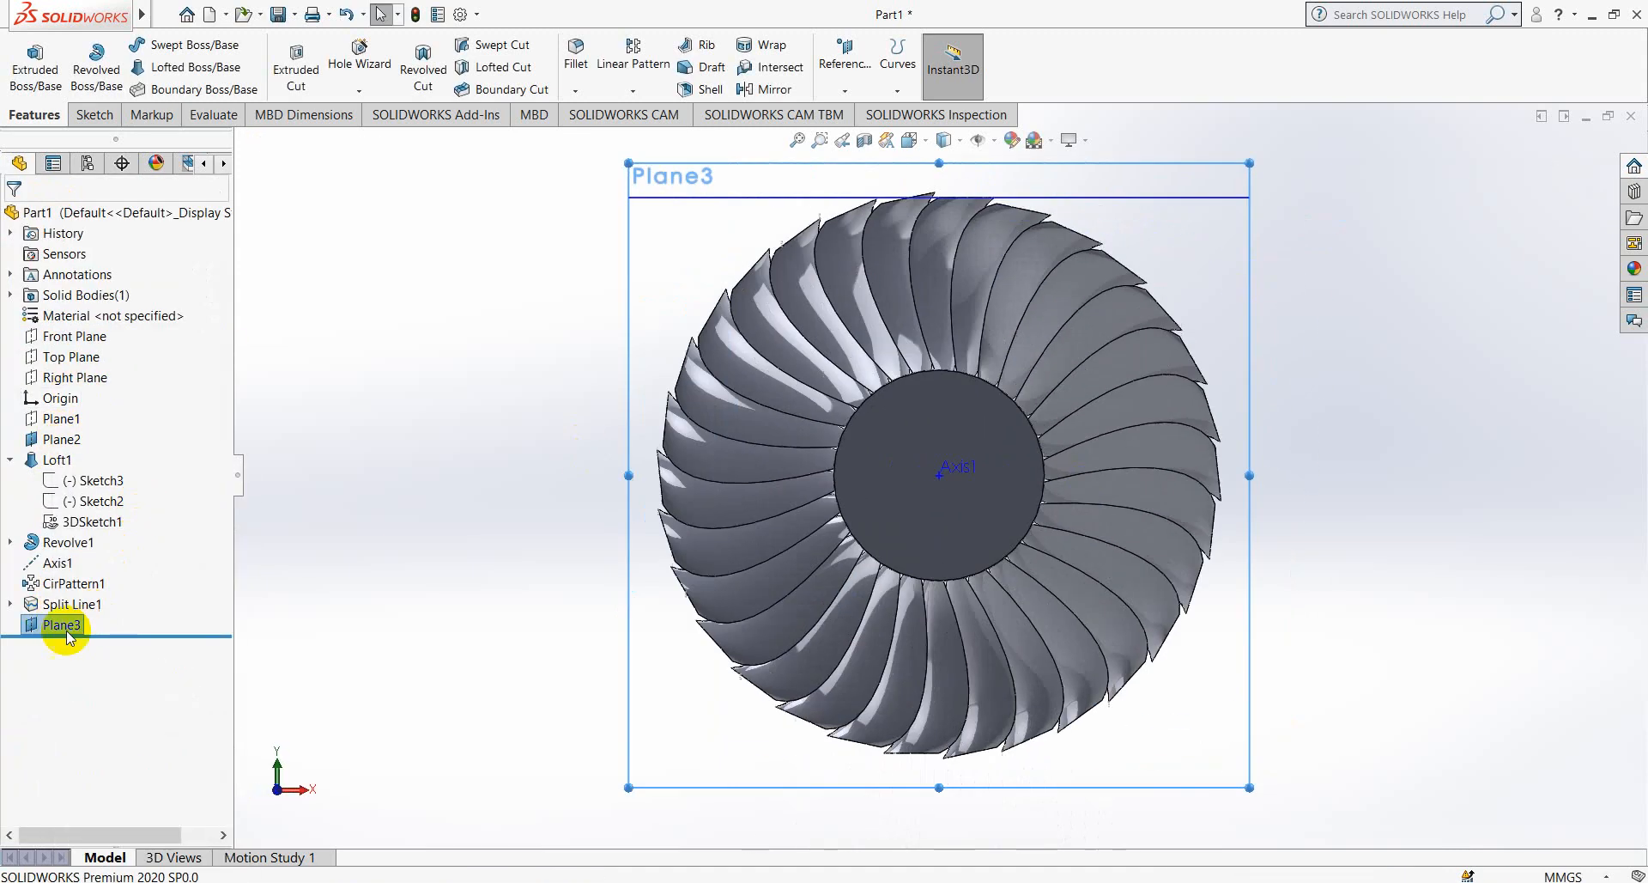
pyautogui.rightClick(63, 622)
pyautogui.click(81, 503)
pyautogui.scroll(5, 950, 513)
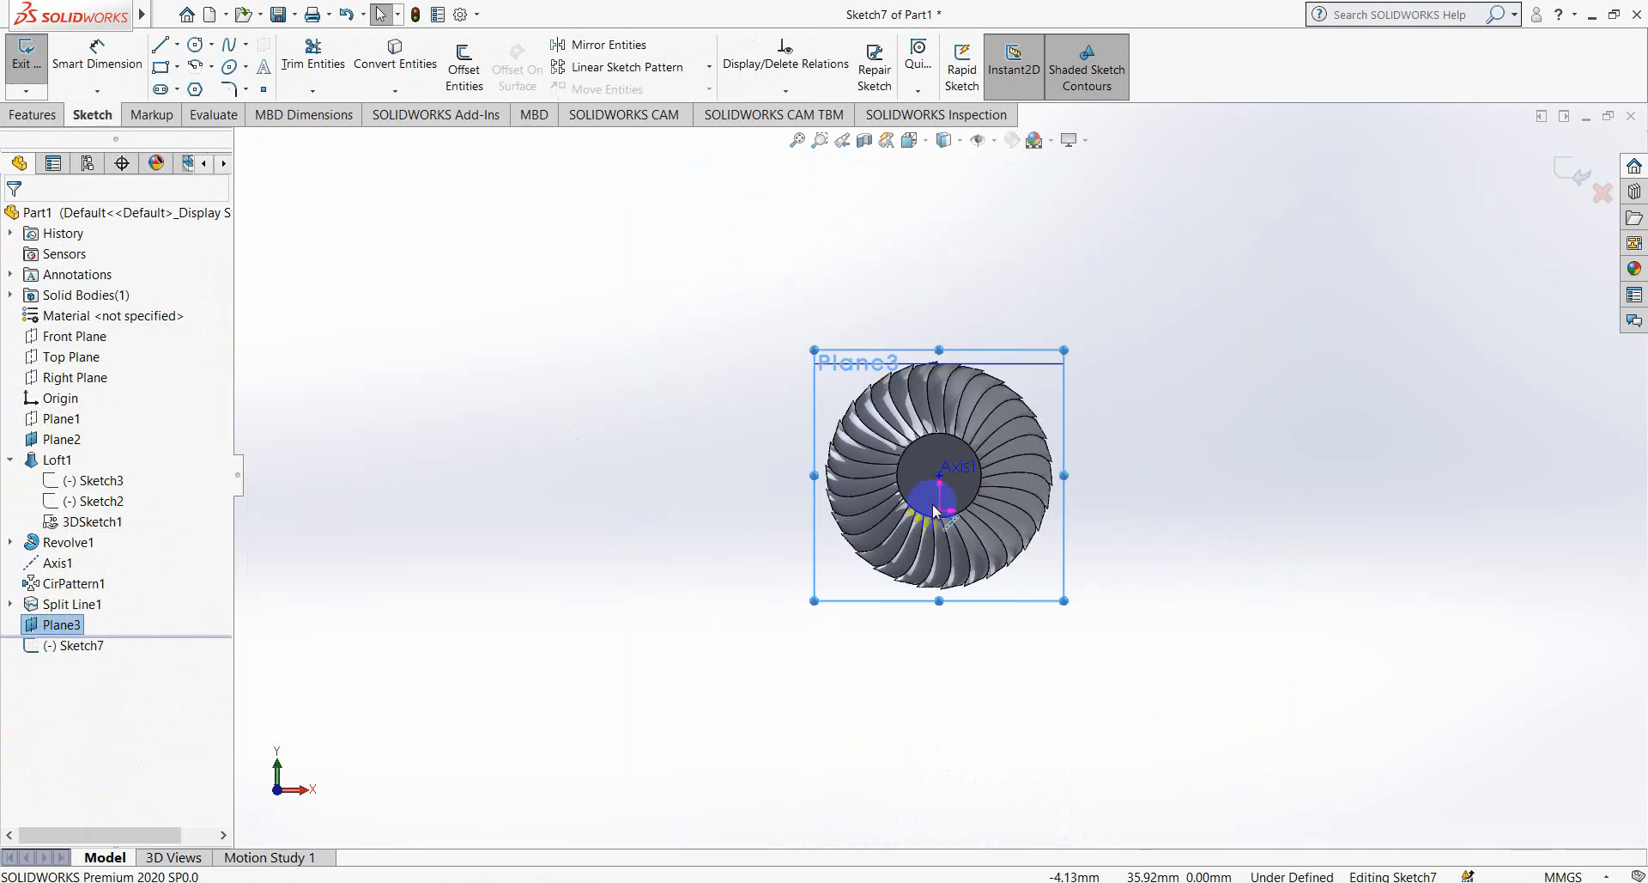
# - Sketch a circle about 164 mm in diameter on the cone-tip plane, centred on the nose cone's tip
pyautogui.scroll(-4, 969, 474)
pyautogui.moveTo(969, 475); pyautogui.dragTo(552, 547, button='middle')
pyautogui.rightClick(71, 625)
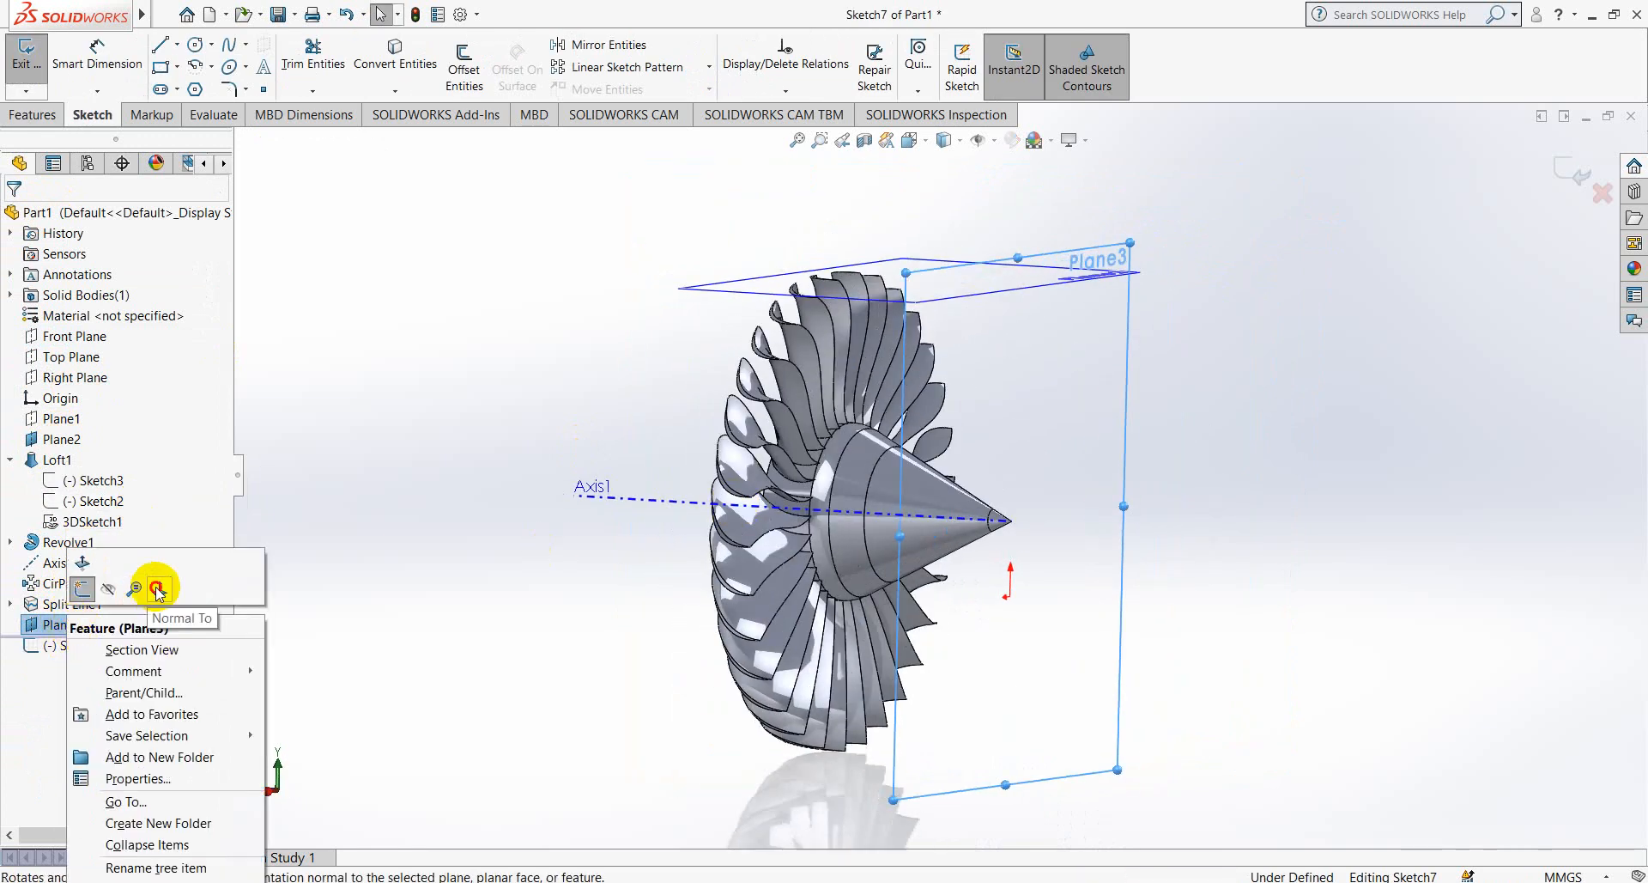
pyautogui.click(157, 590)
pyautogui.rightClick(84, 625)
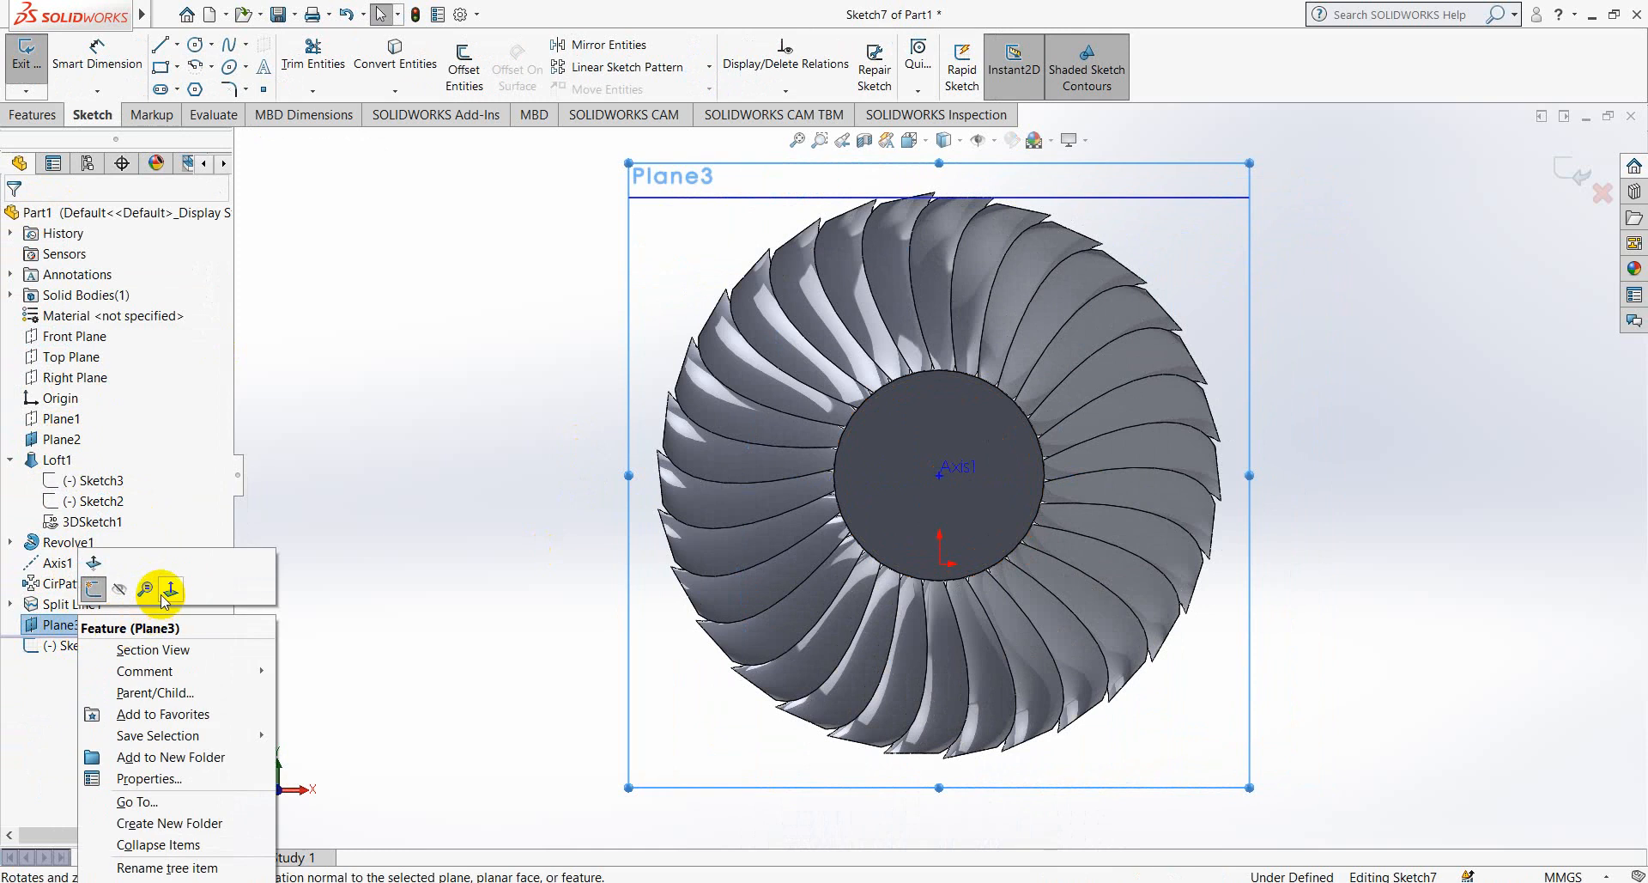
pyautogui.click(161, 583)
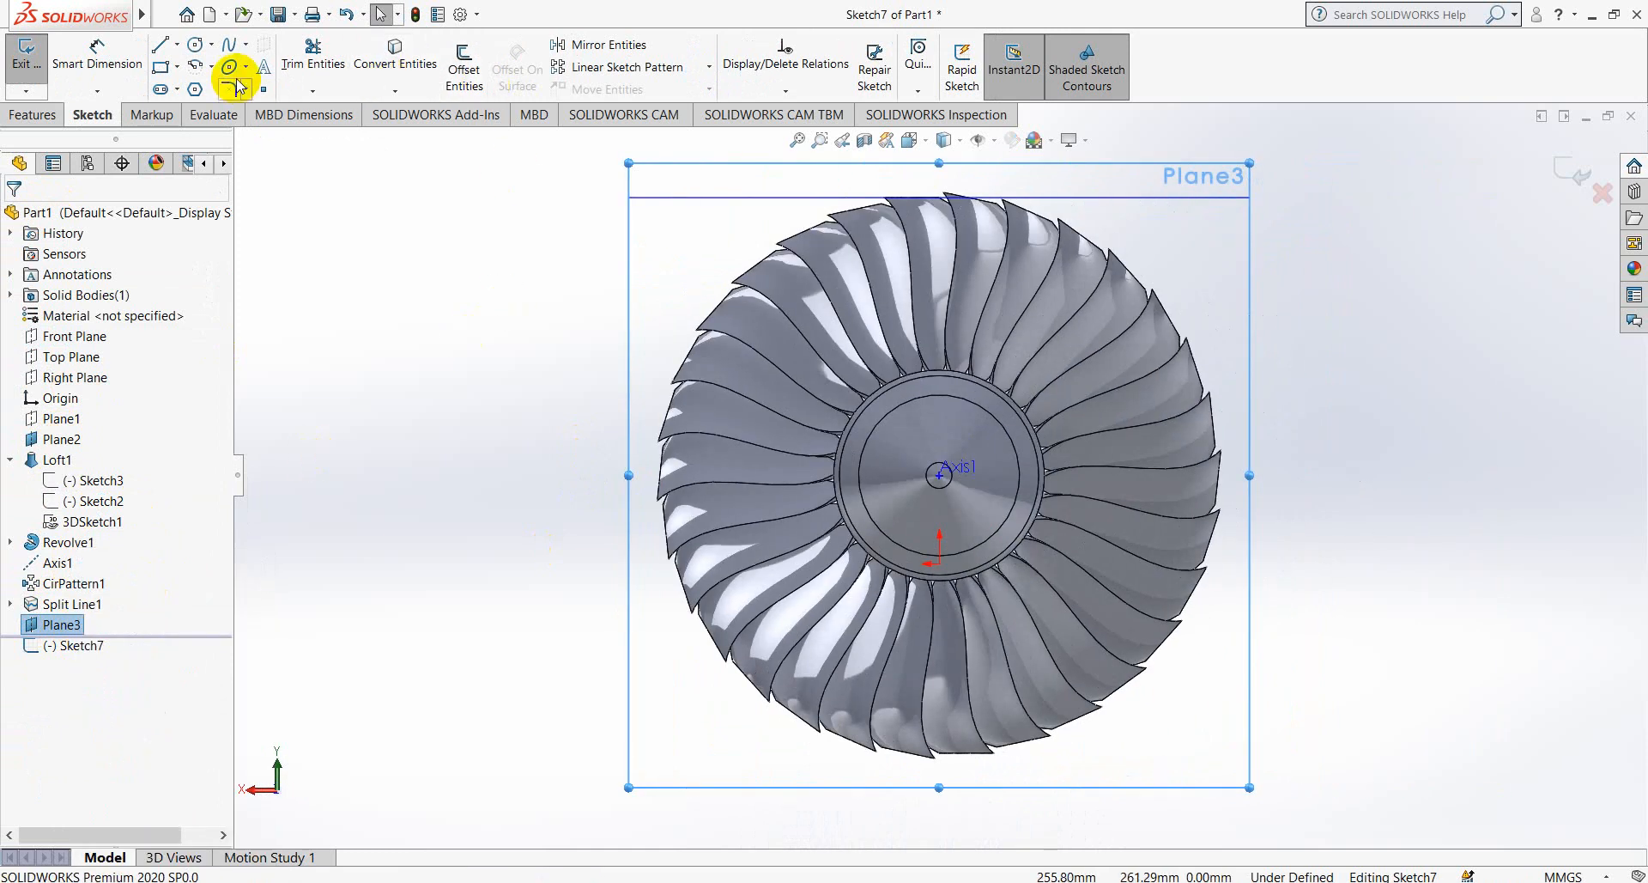
pyautogui.click(197, 46)
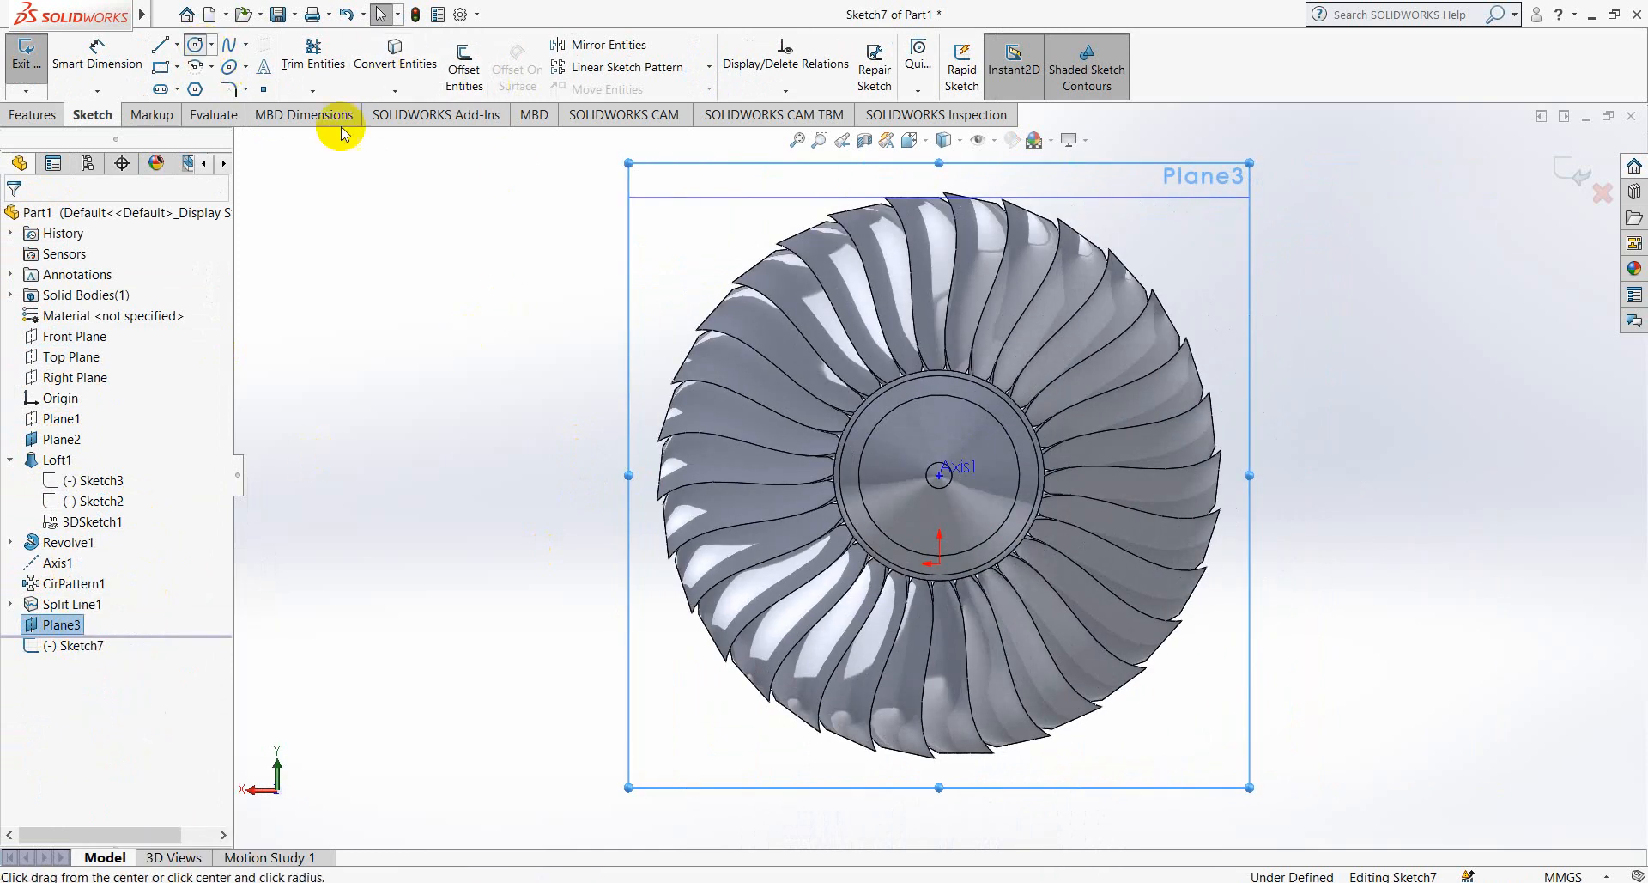
pyautogui.click(939, 475)
pyautogui.click(820, 411)
# - Dimension the circle's diameter as 76.41 mm
pyautogui.click(97, 53)
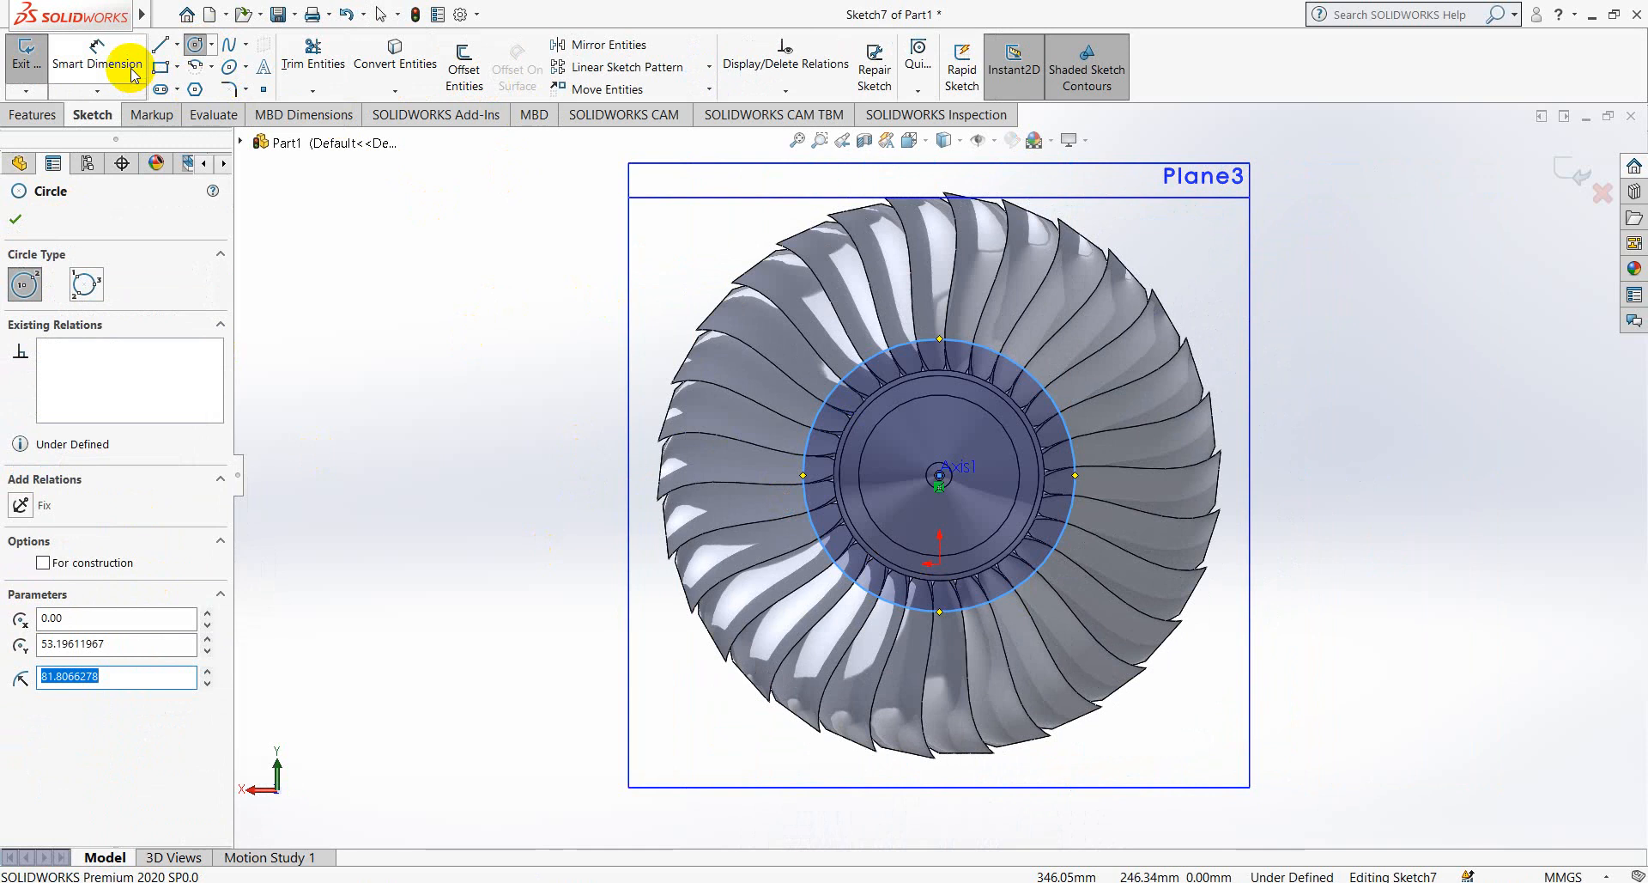
pyautogui.click(807, 506)
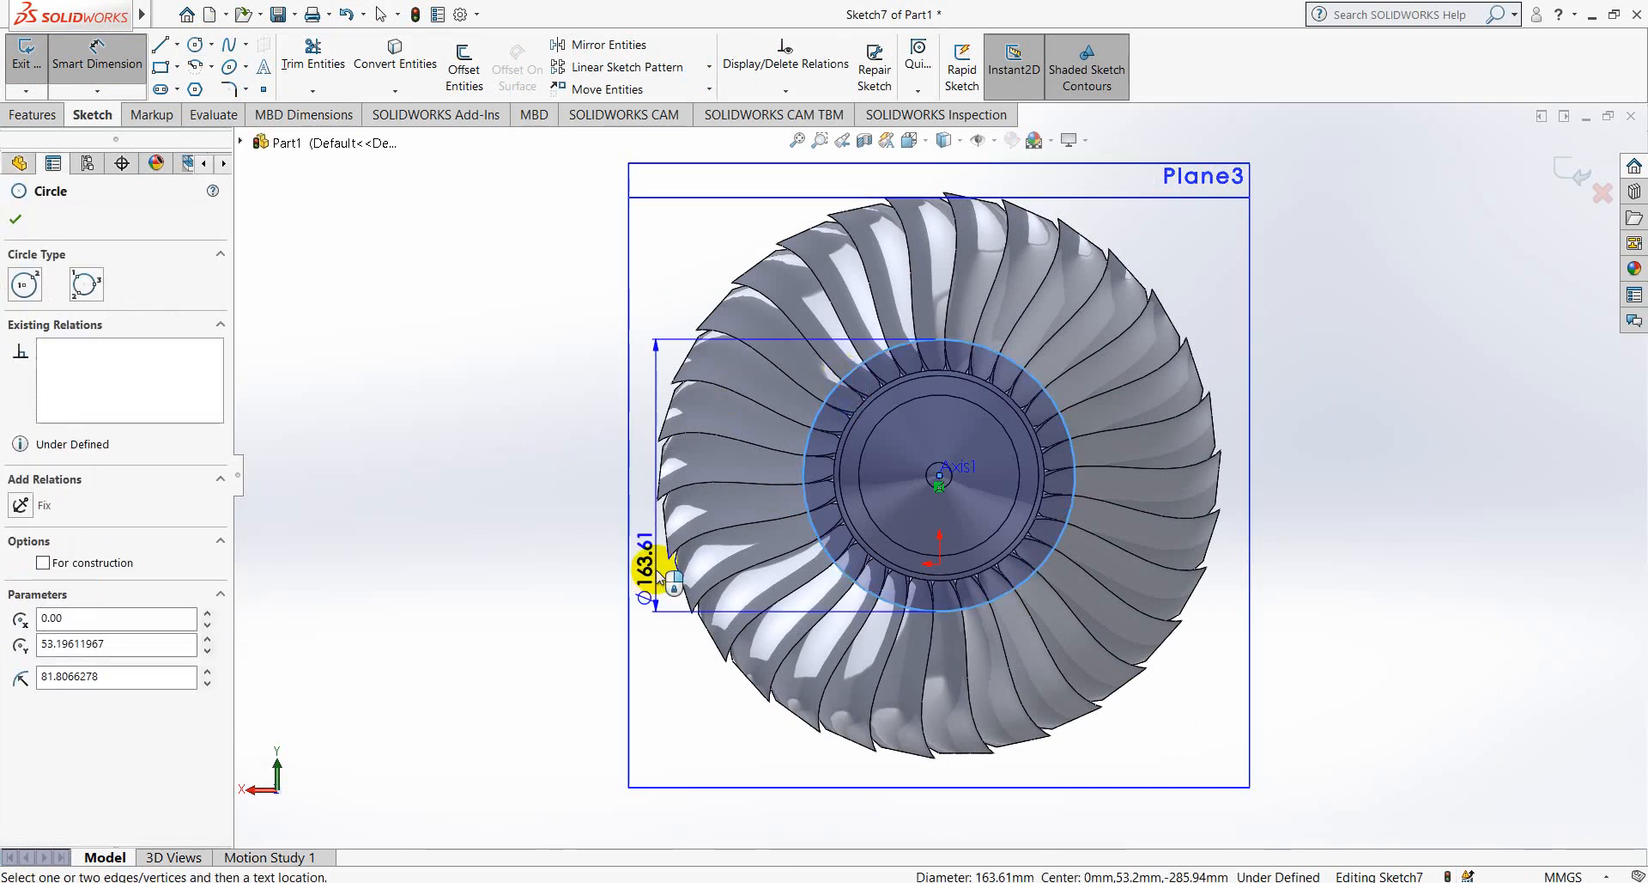
pyautogui.click(534, 601)
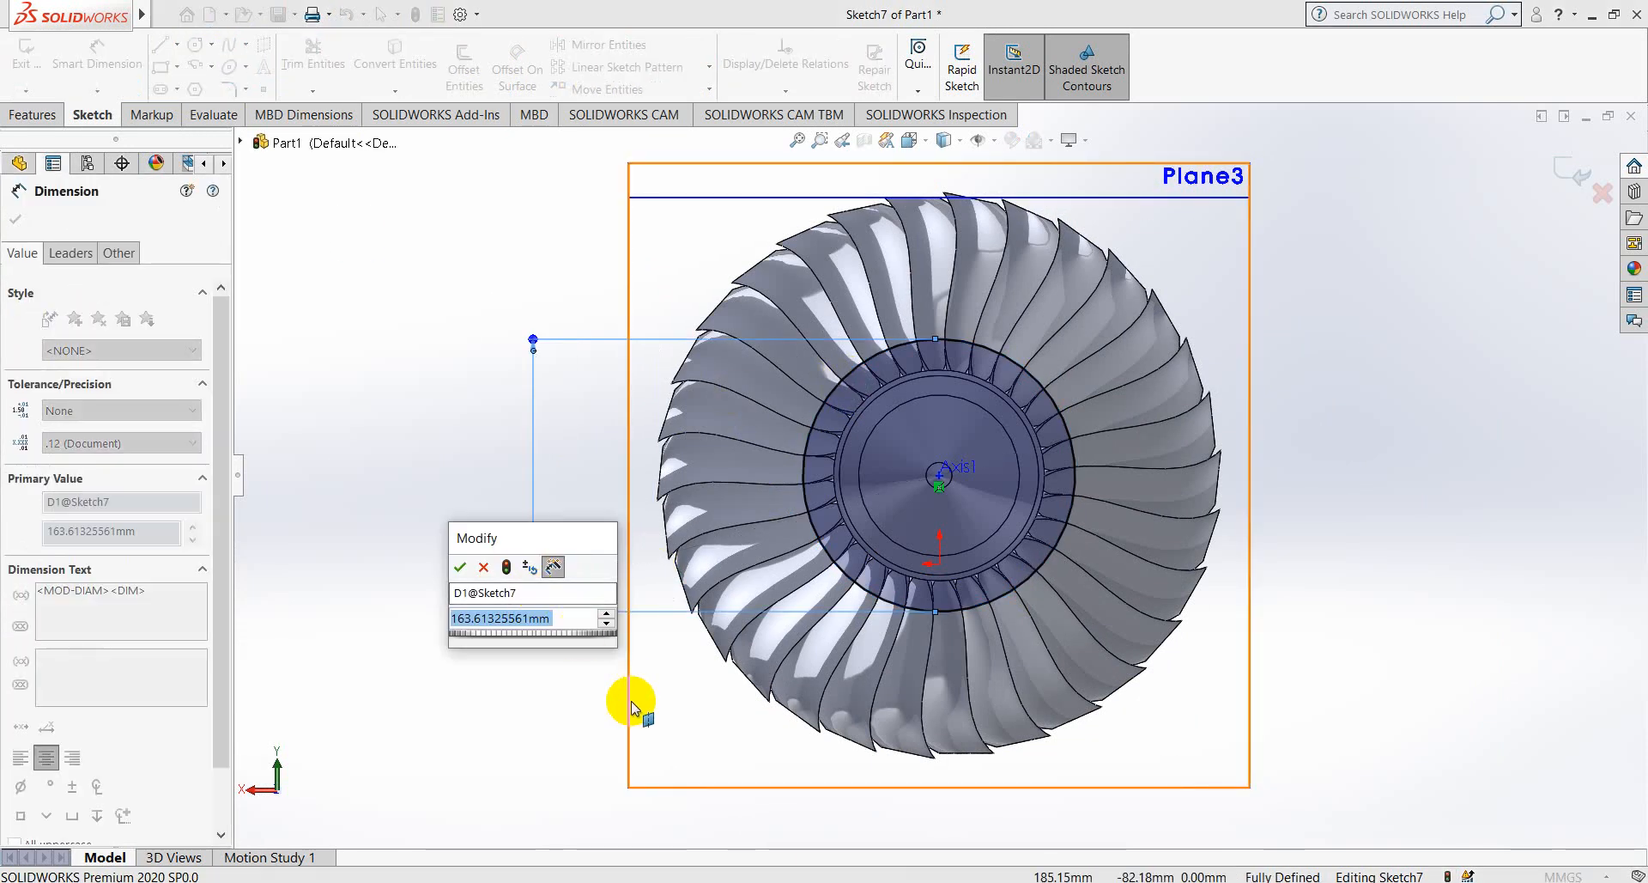
pyautogui.write('76')
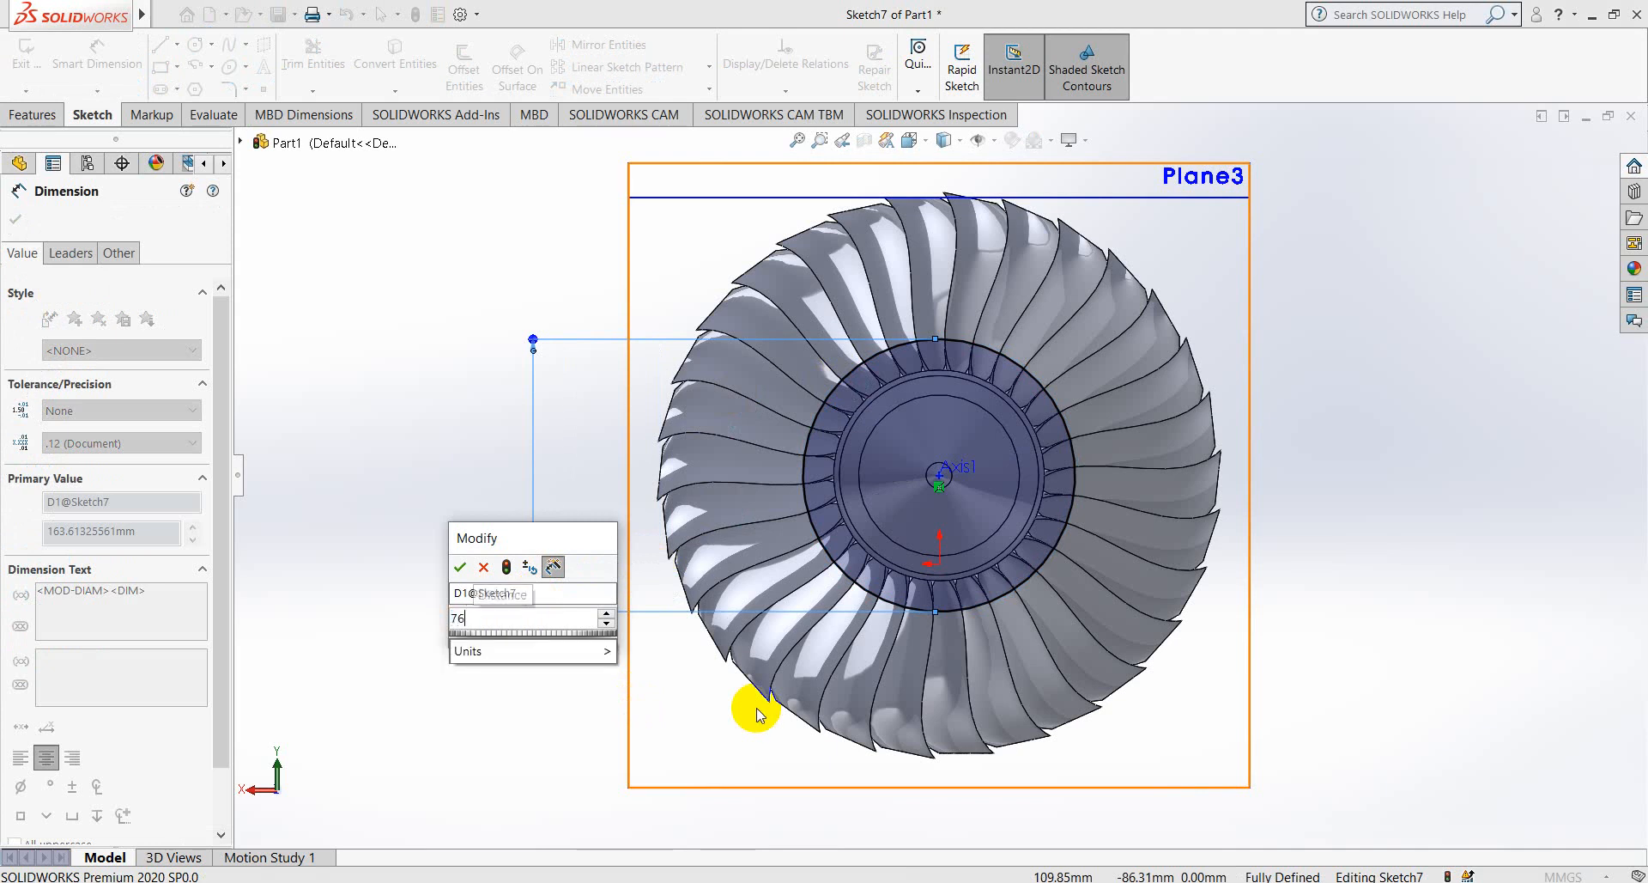
pyautogui.write('.')
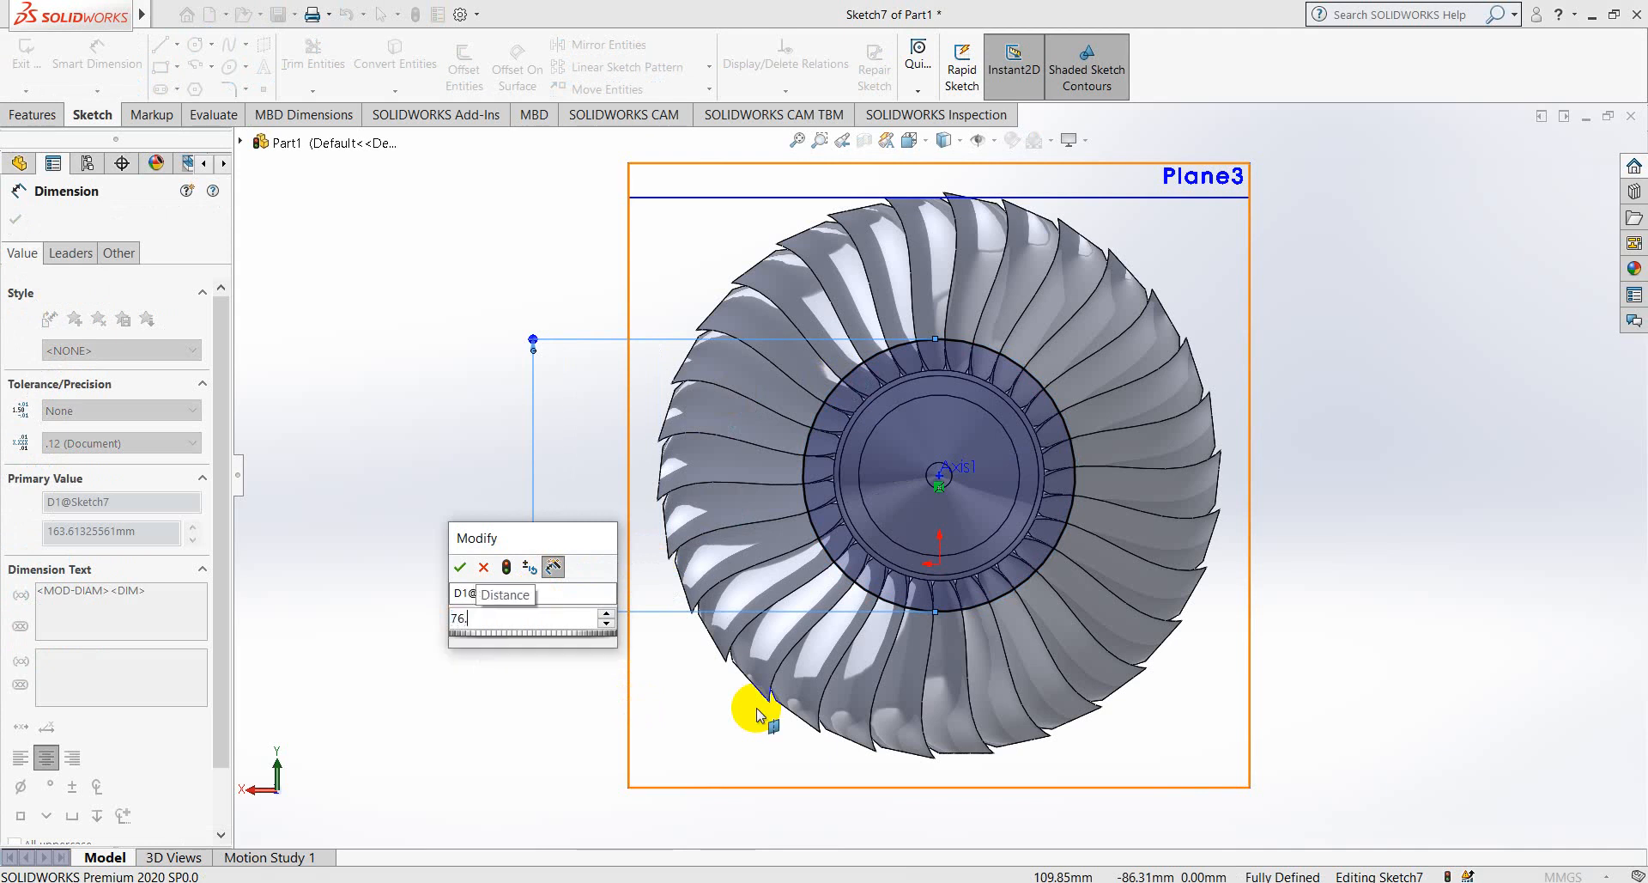
pyautogui.write('41')
pyautogui.press('Return')
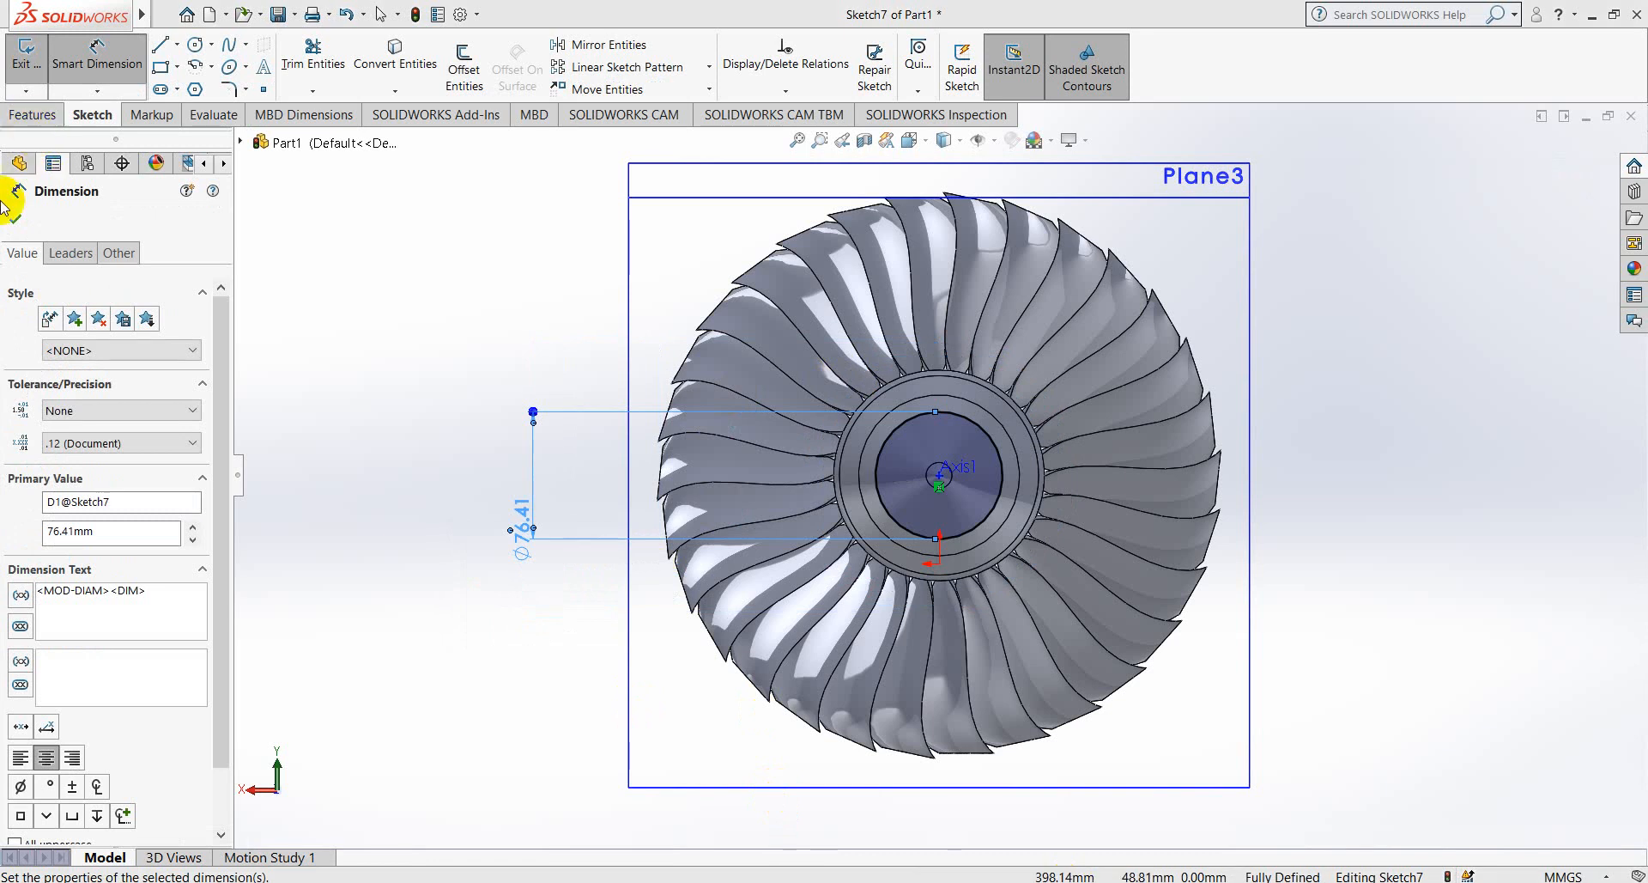
pyautogui.click(16, 220)
# - Start a helix from the circle with a constant 92 mm pitch, reversed direction, 2 revolutions and a 180° clockwise start angle
pyautogui.click(31, 117)
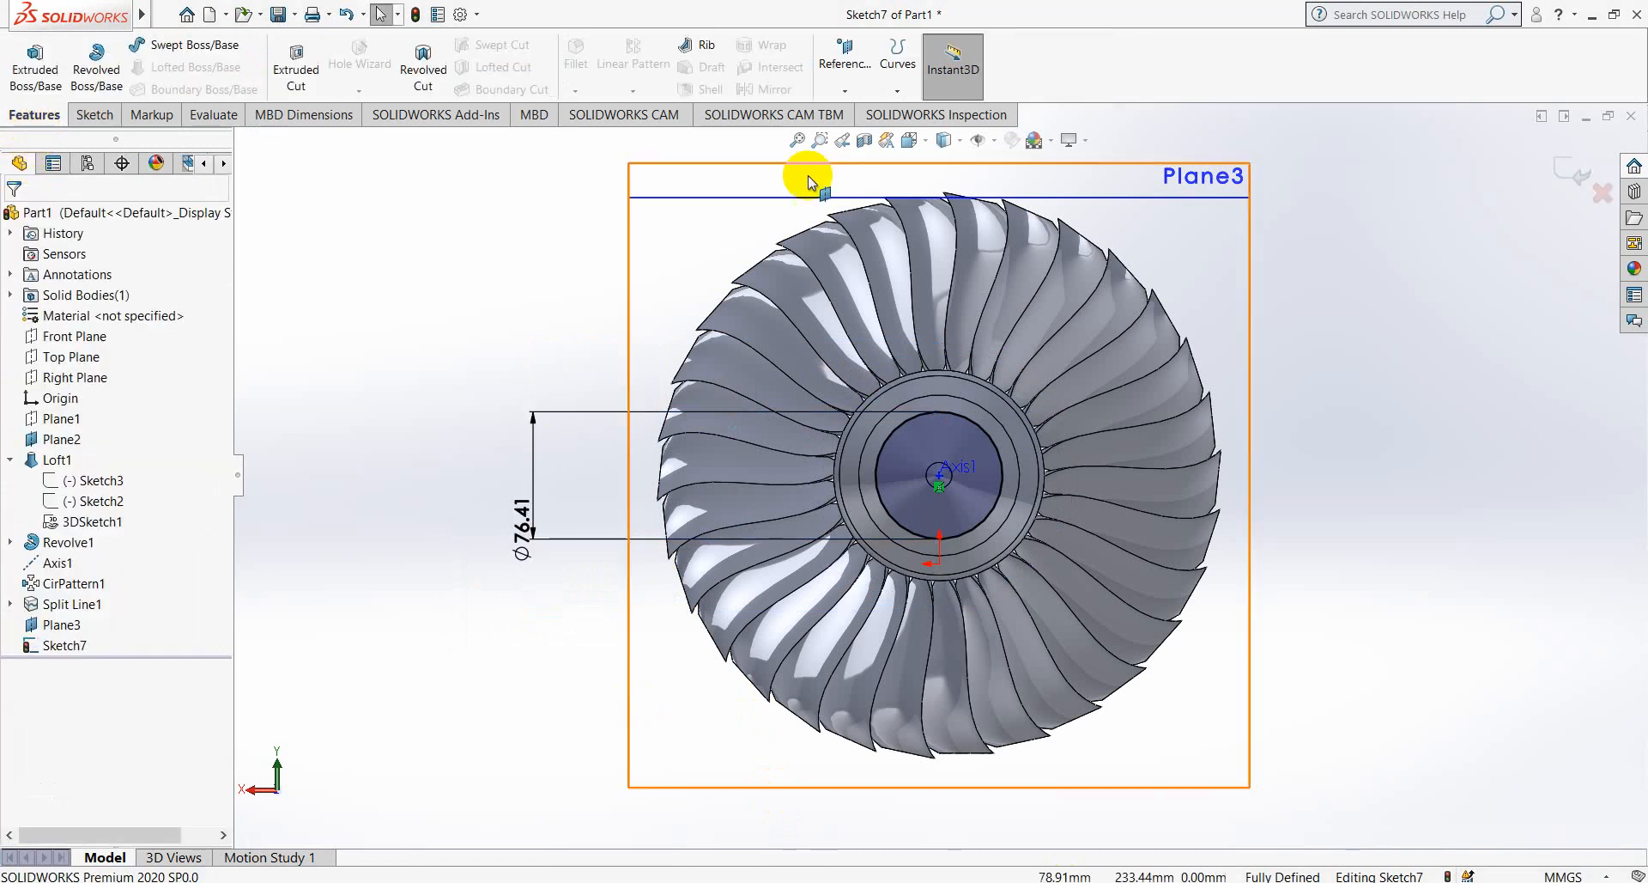
pyautogui.click(898, 94)
pyautogui.click(932, 136)
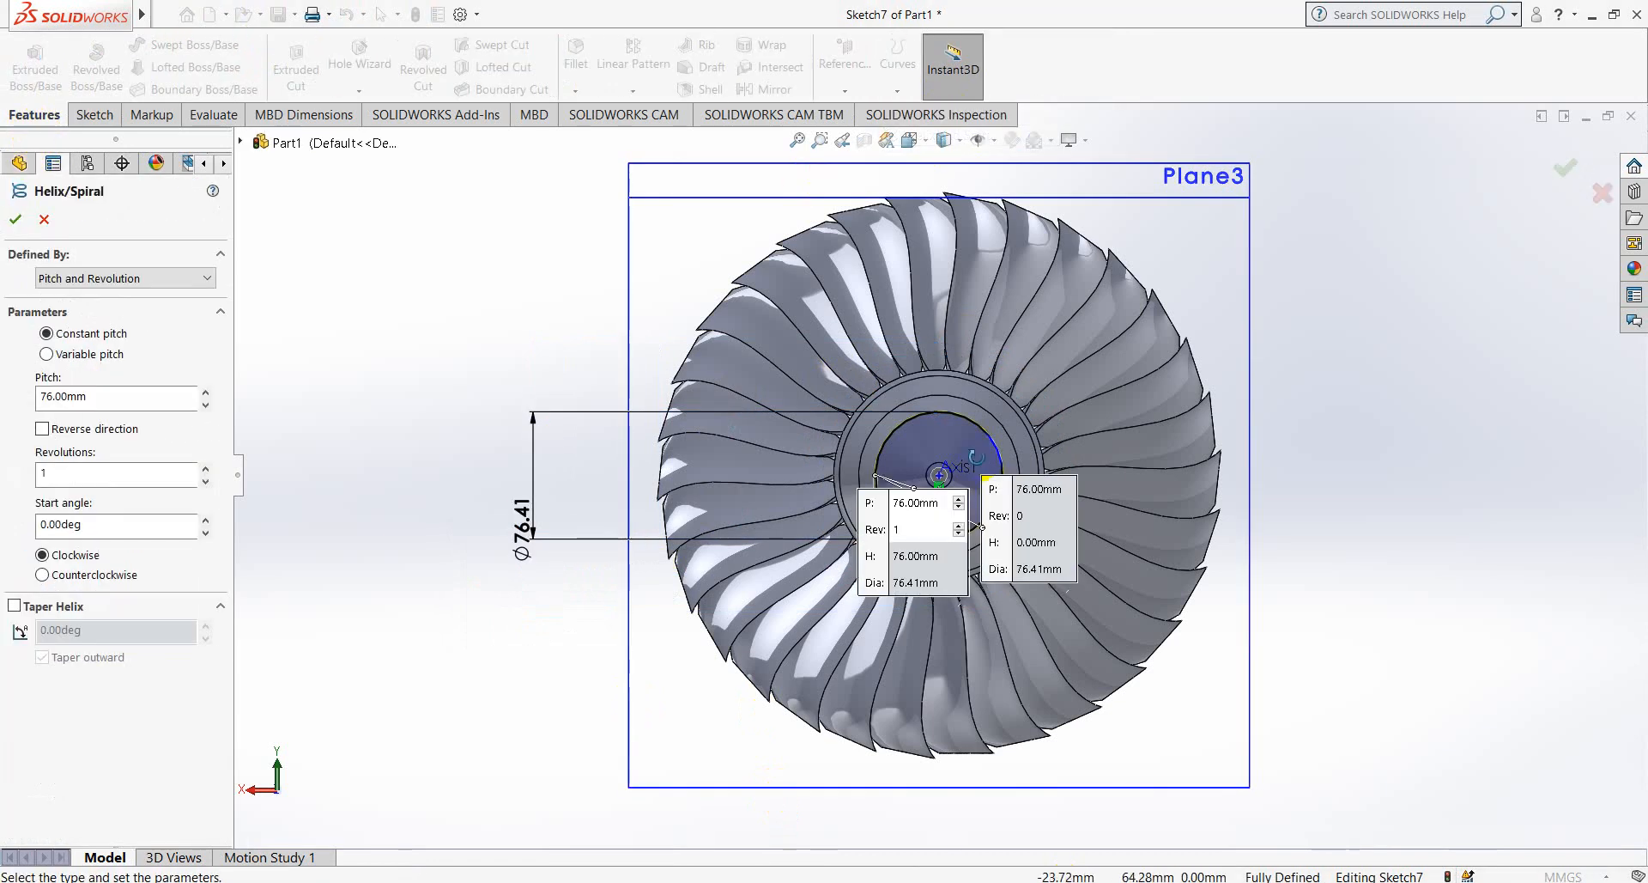
pyautogui.click(41, 428)
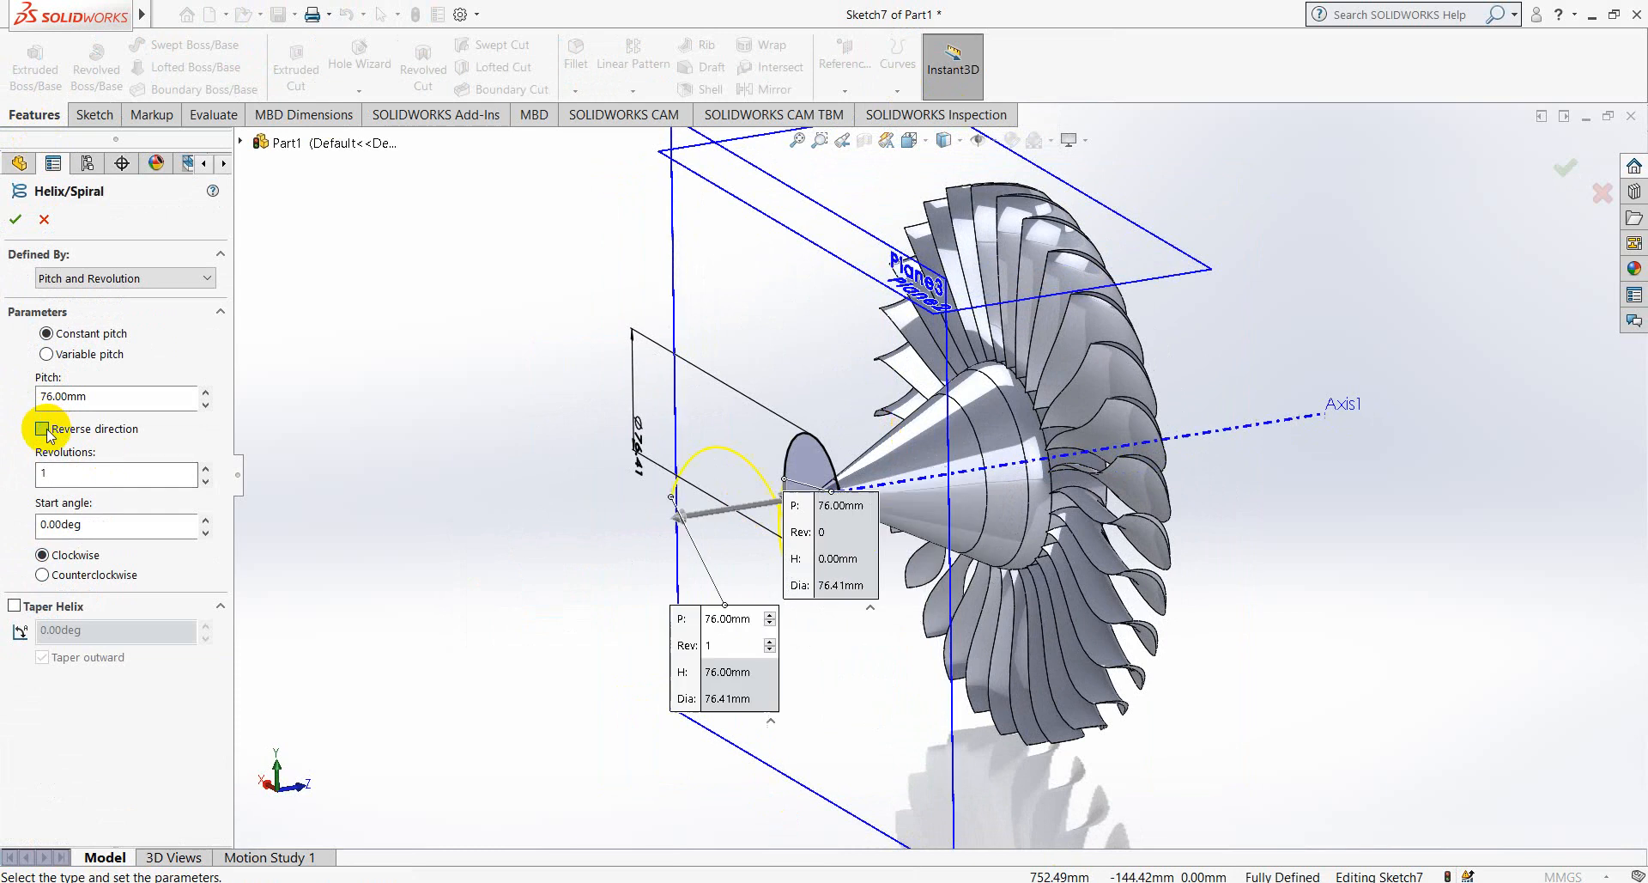
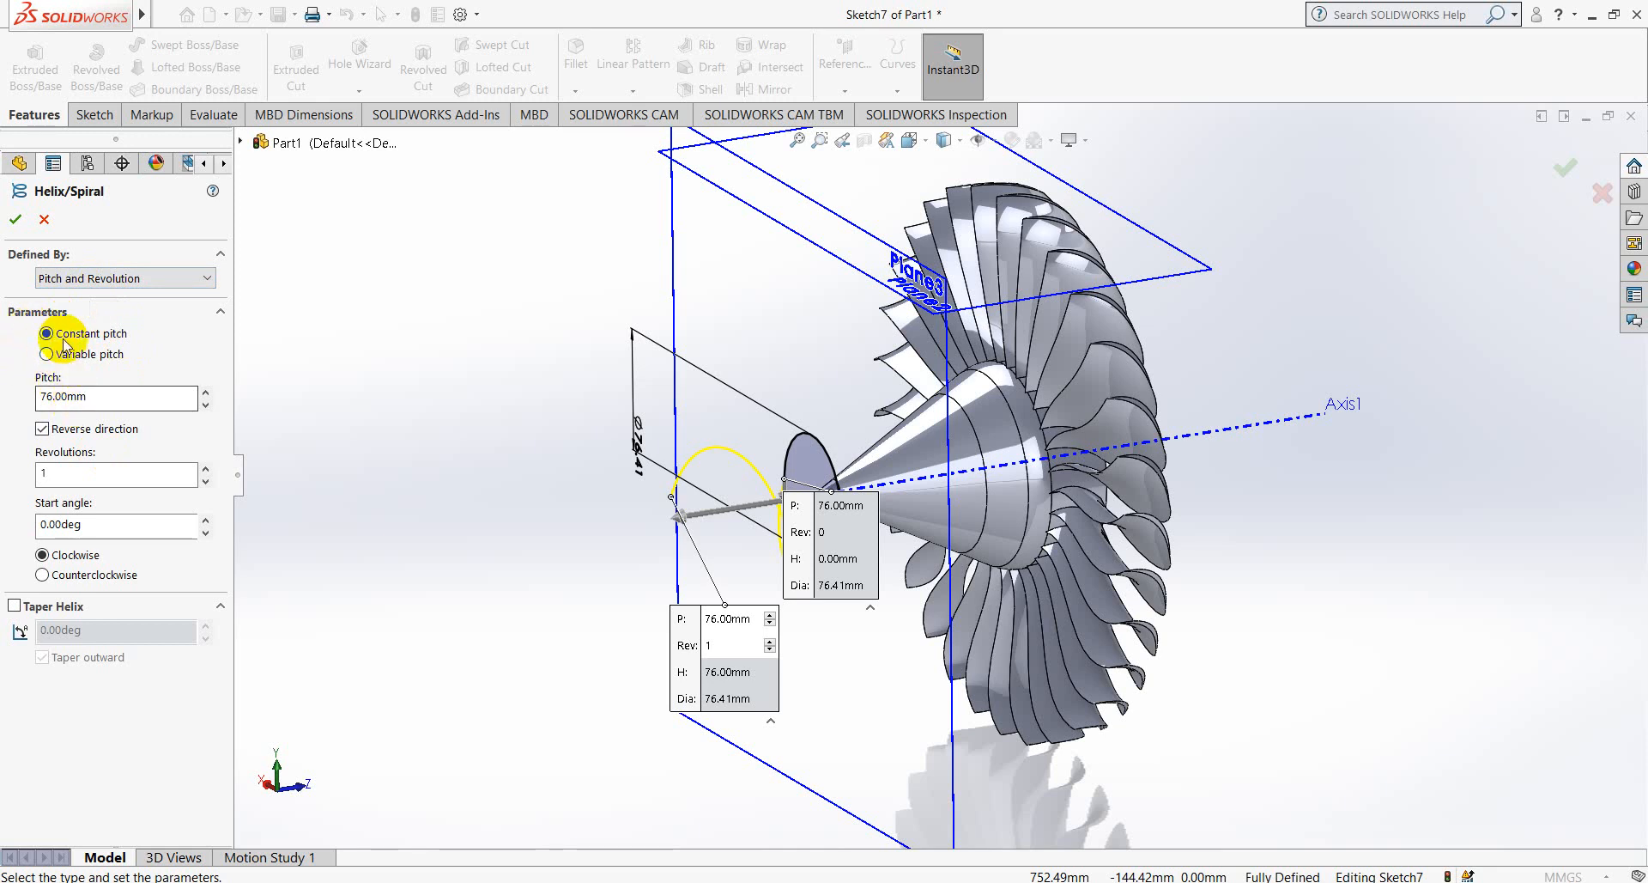
pyautogui.doubleClick(97, 397)
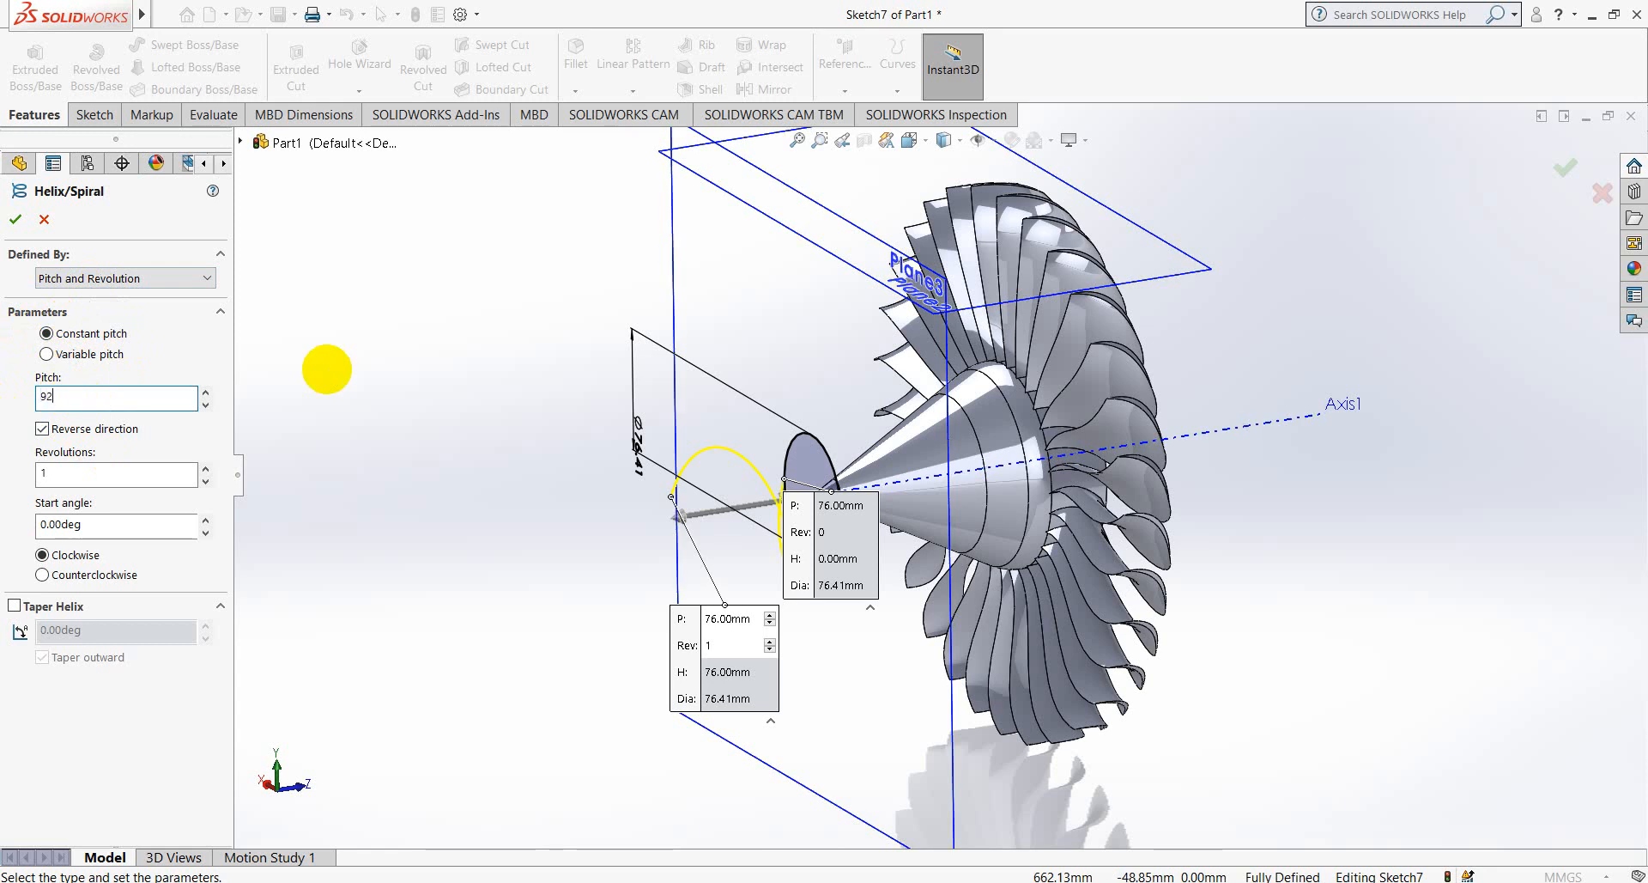
pyautogui.press('Return')
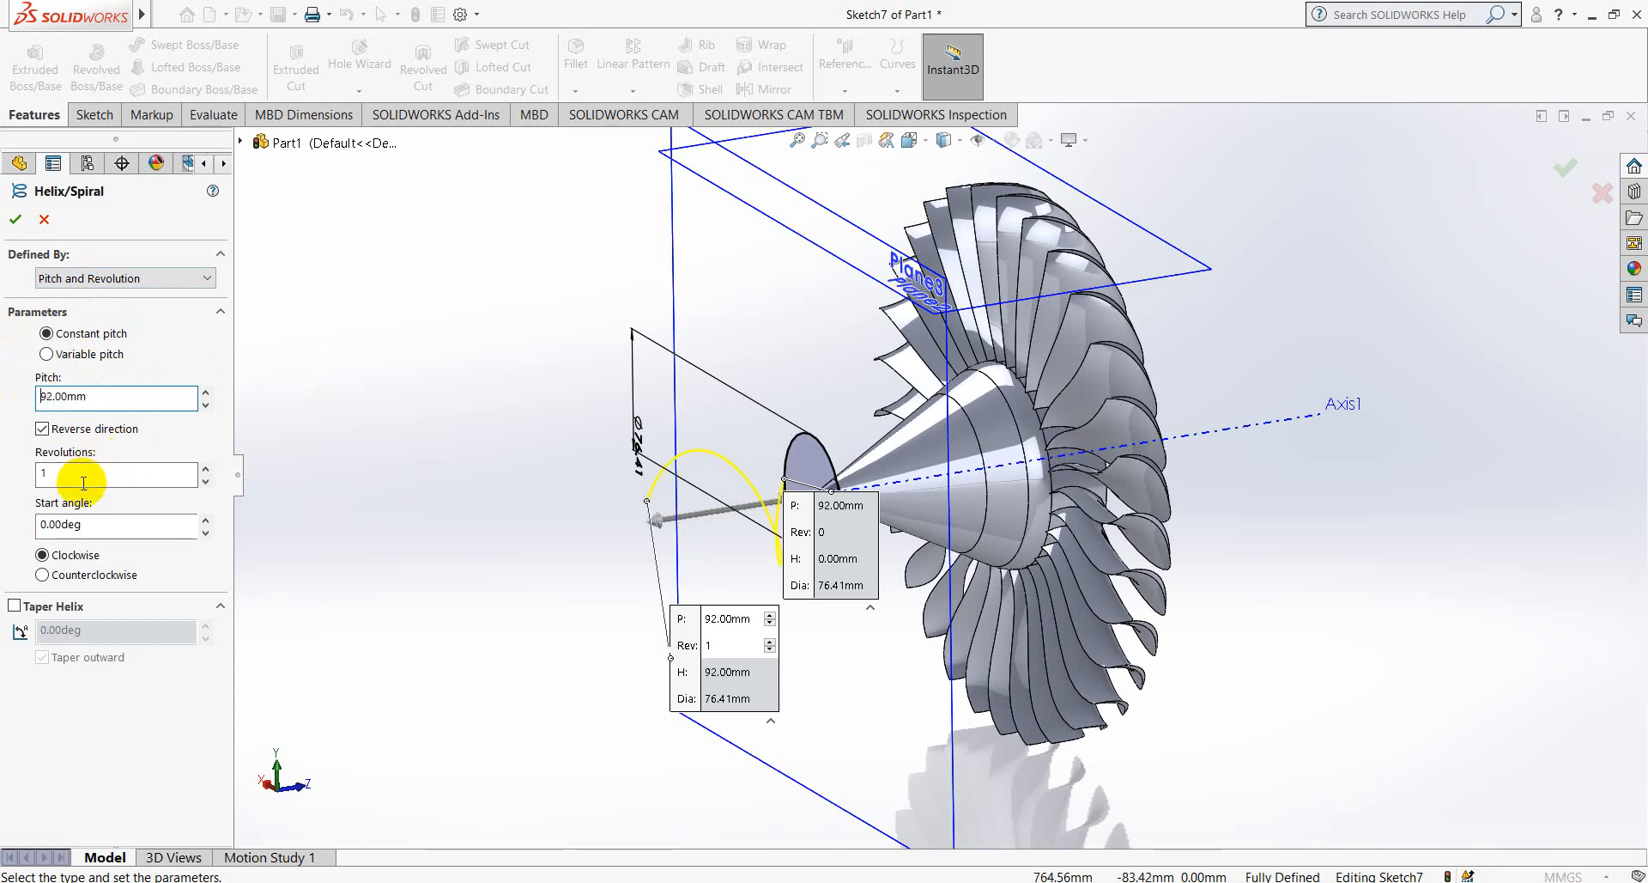
pyautogui.doubleClick(49, 471)
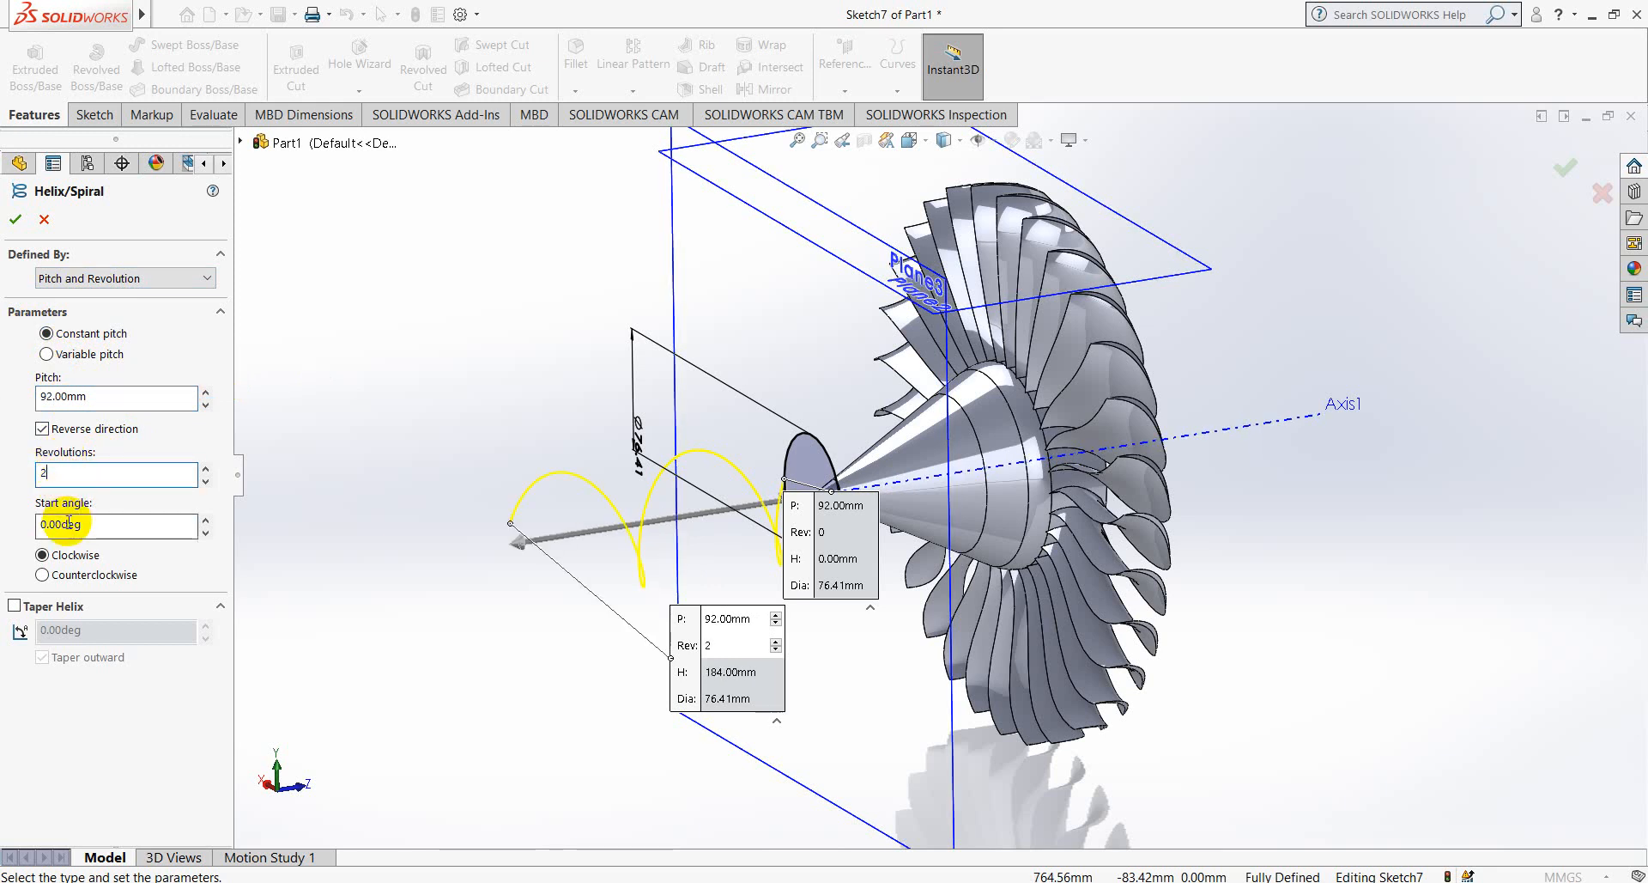
pyautogui.doubleClick(95, 526)
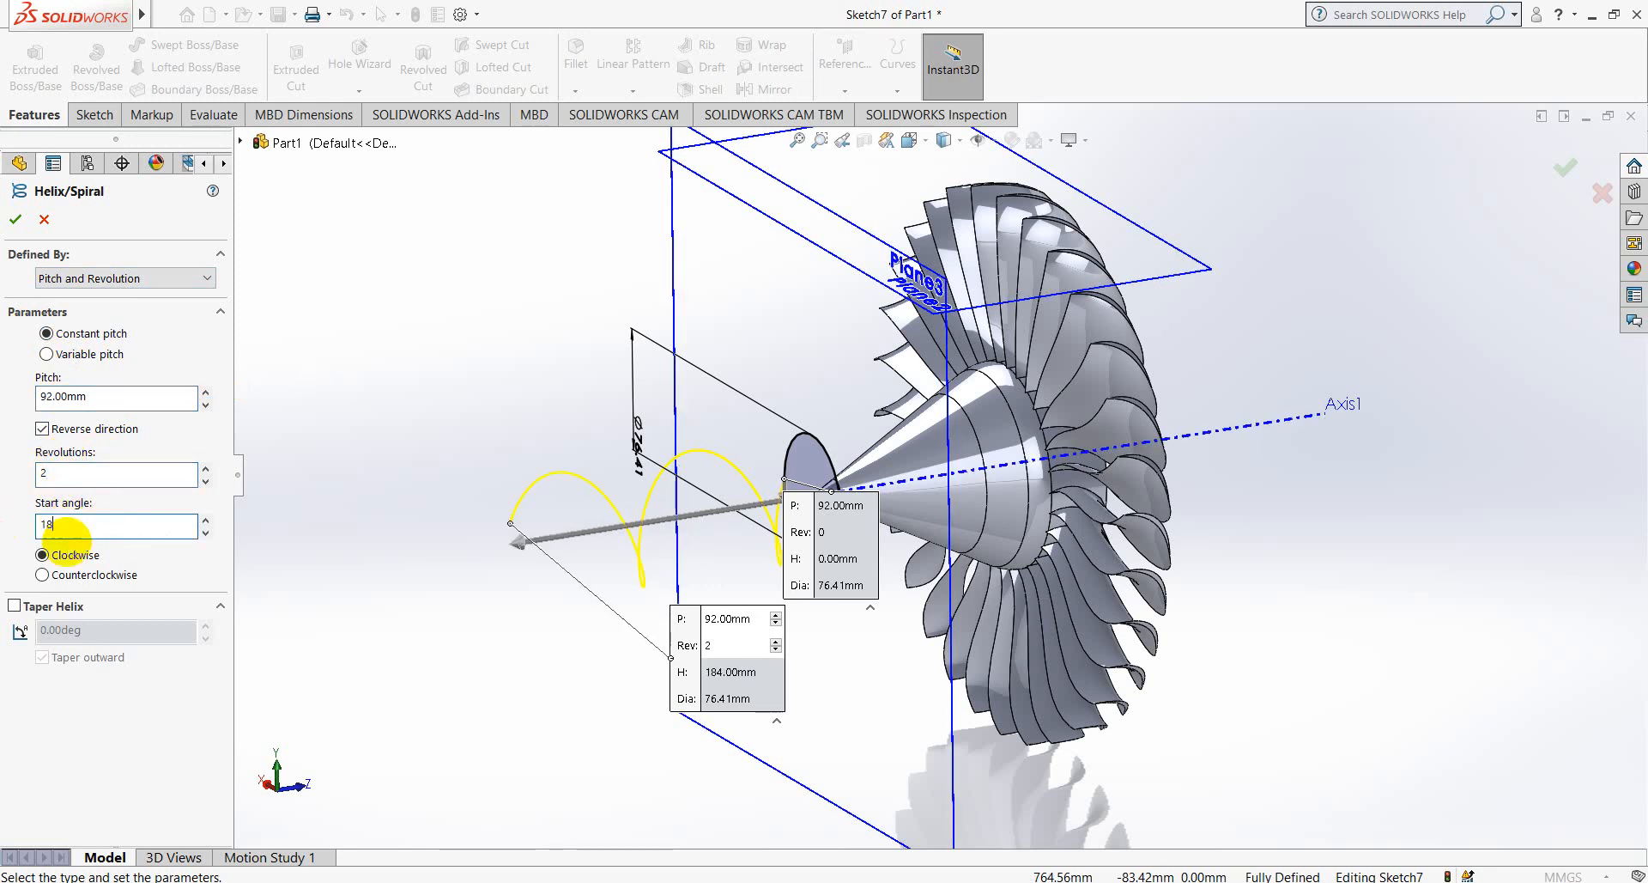
pyautogui.write('180')
pyautogui.press('Return')
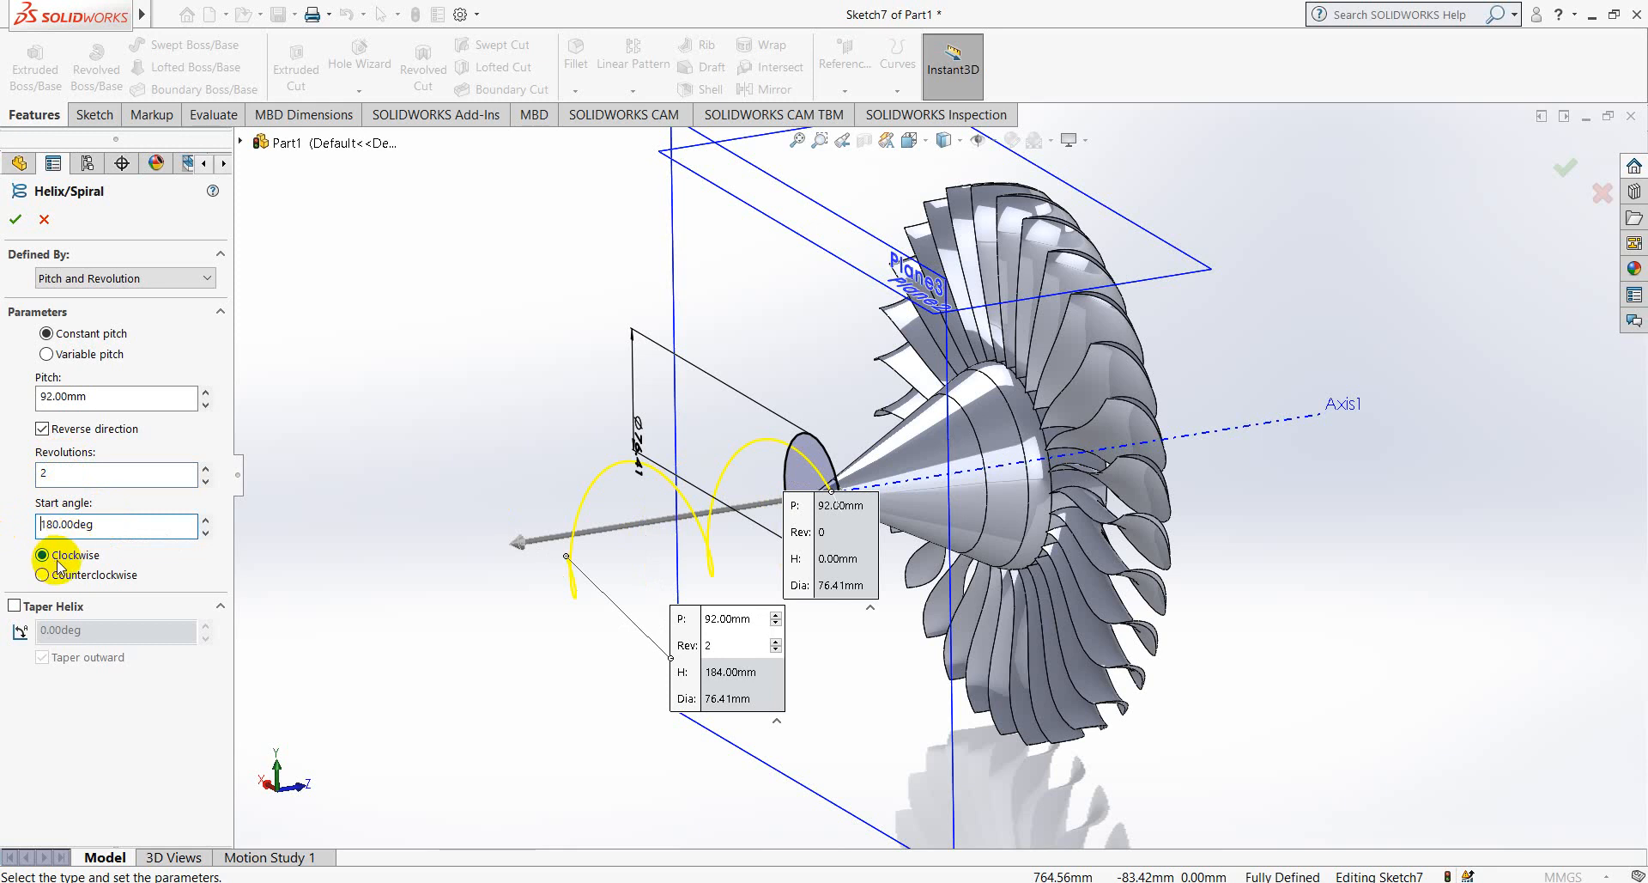
# - Taper the helix inward by 11.4311434° and create the curve
pyautogui.click(13, 606)
pyautogui.click(13, 606)
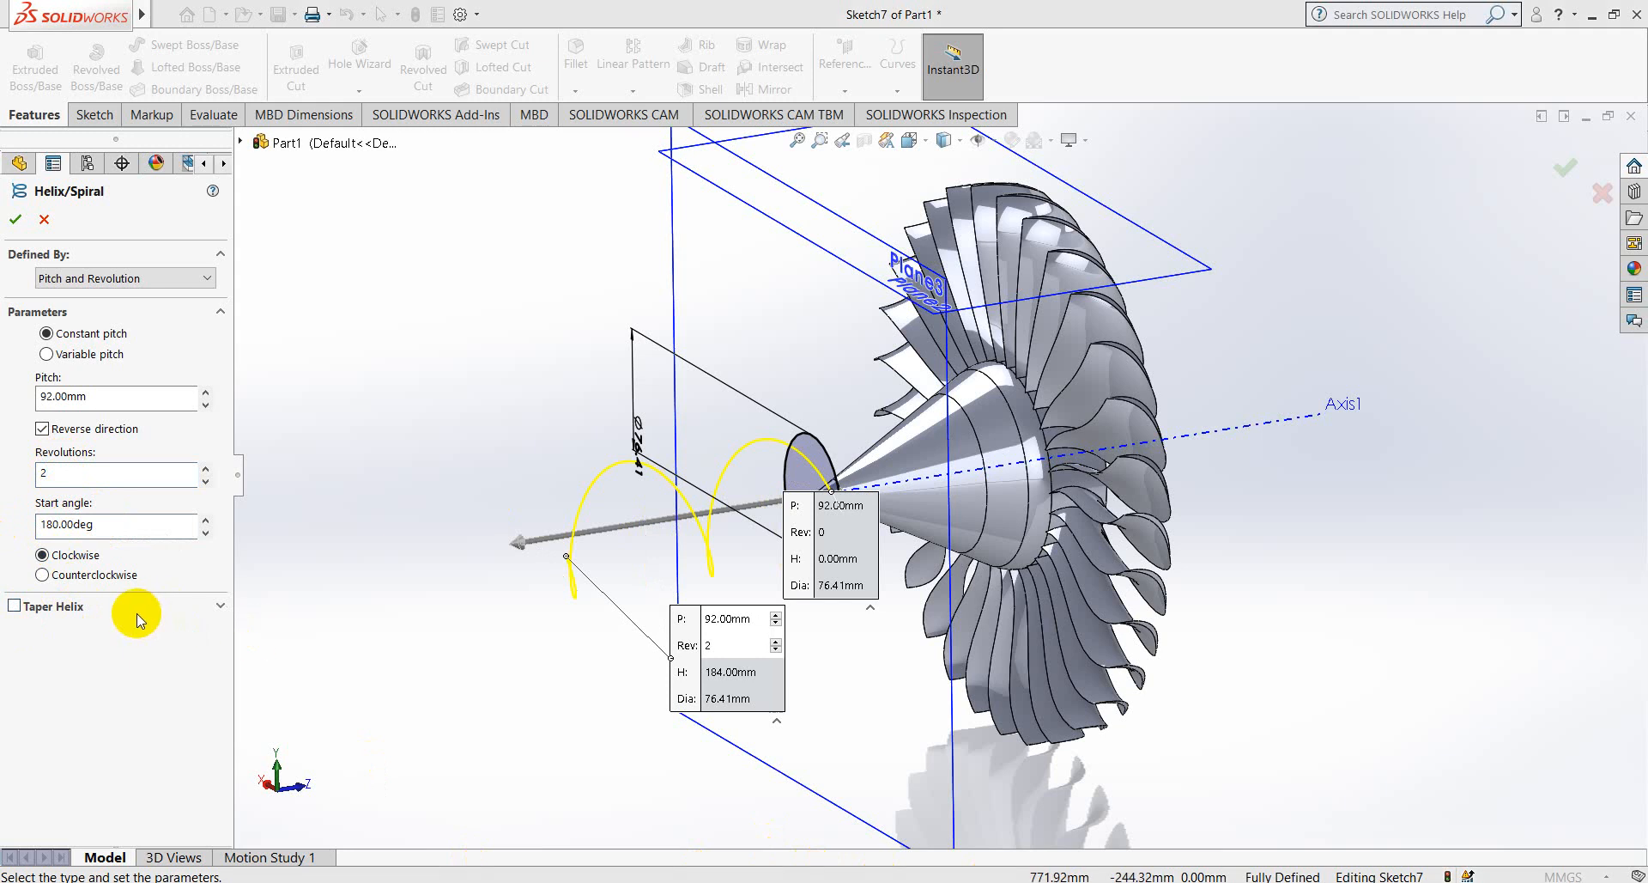
pyautogui.click(15, 607)
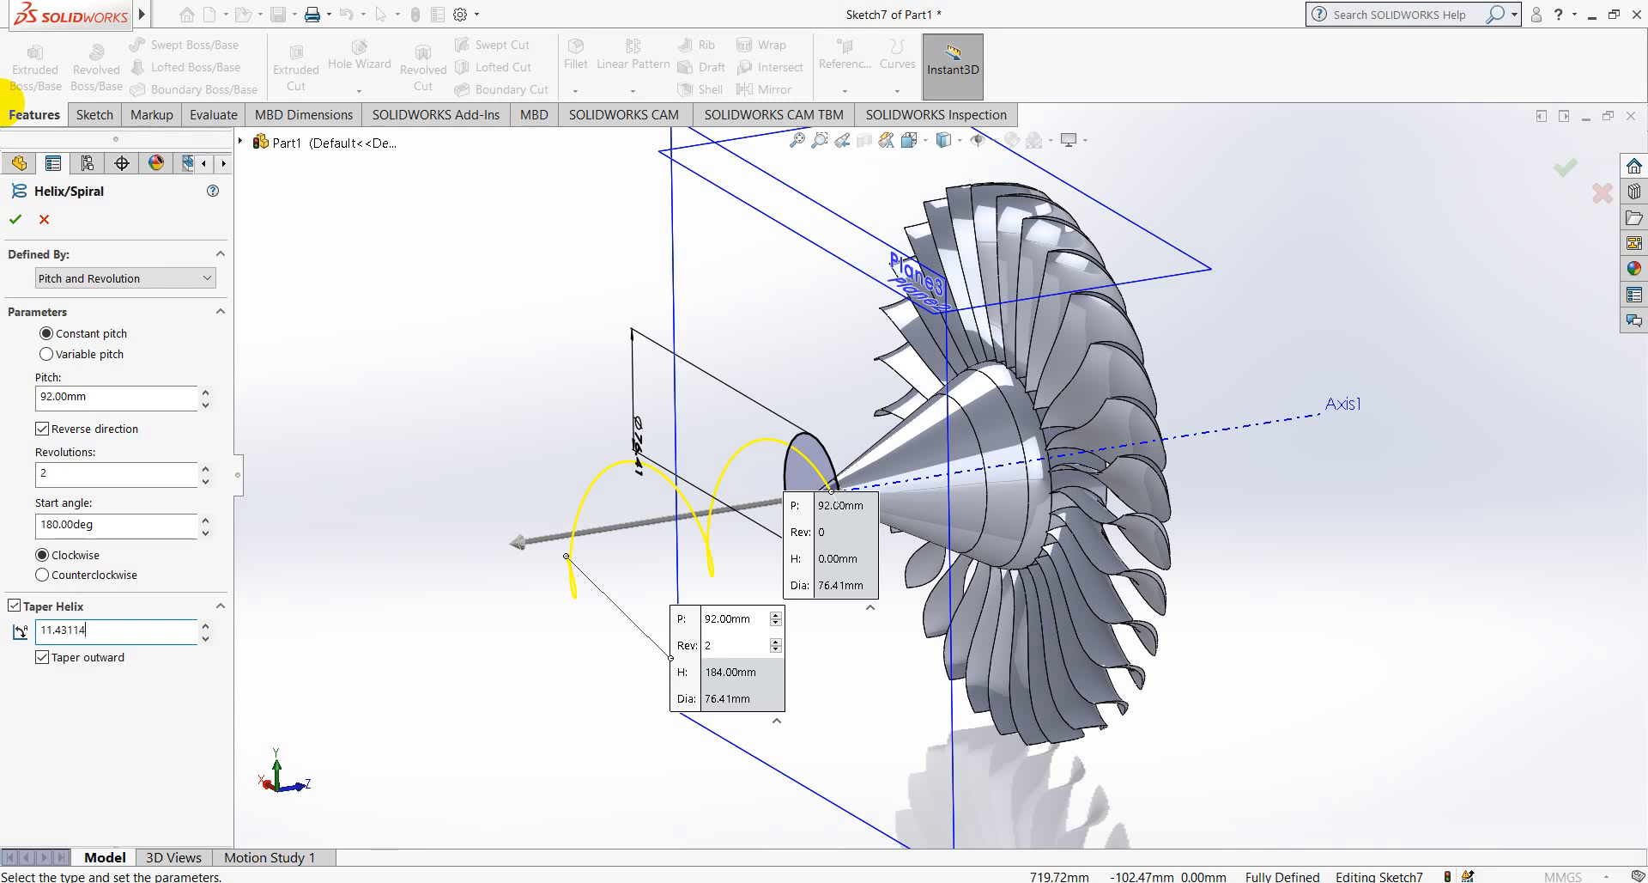
pyautogui.press('Return')
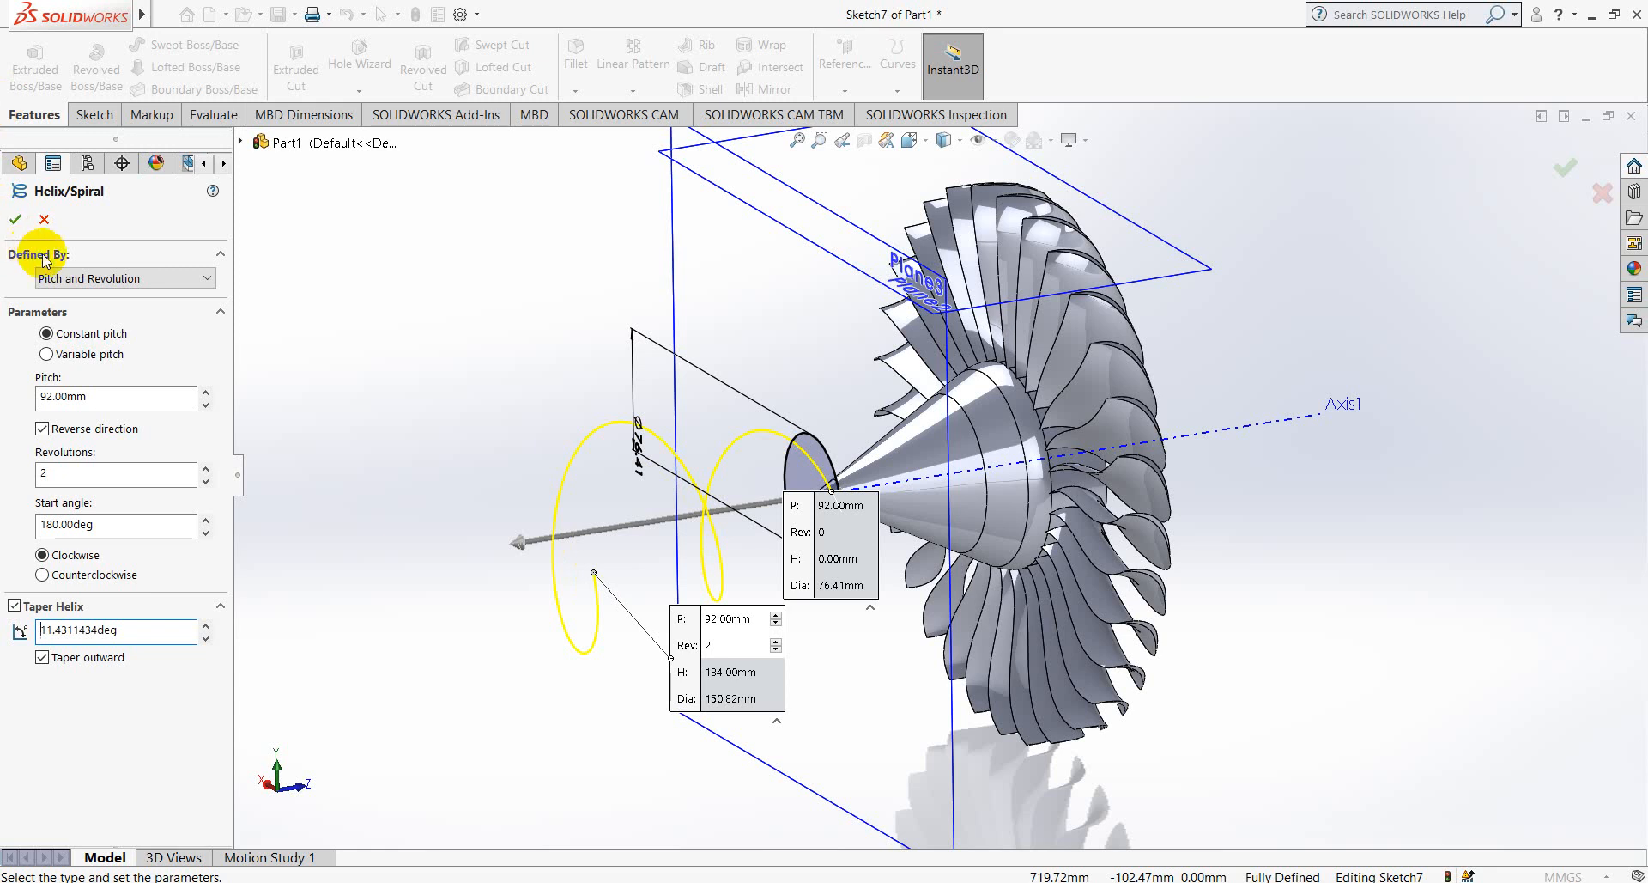
pyautogui.click(48, 661)
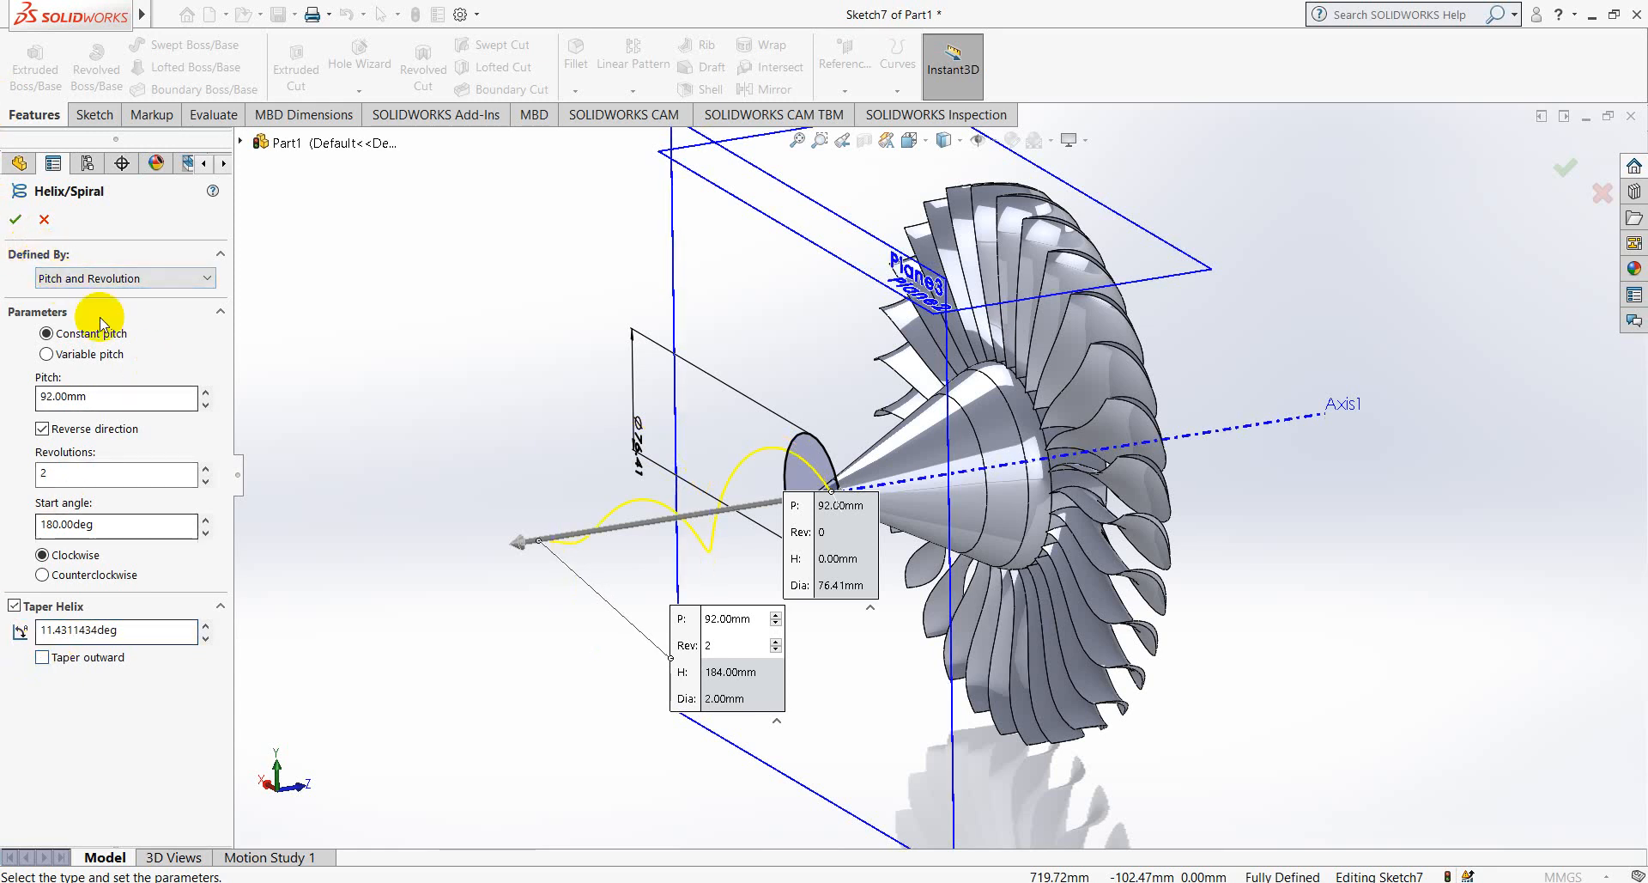
pyautogui.click(16, 221)
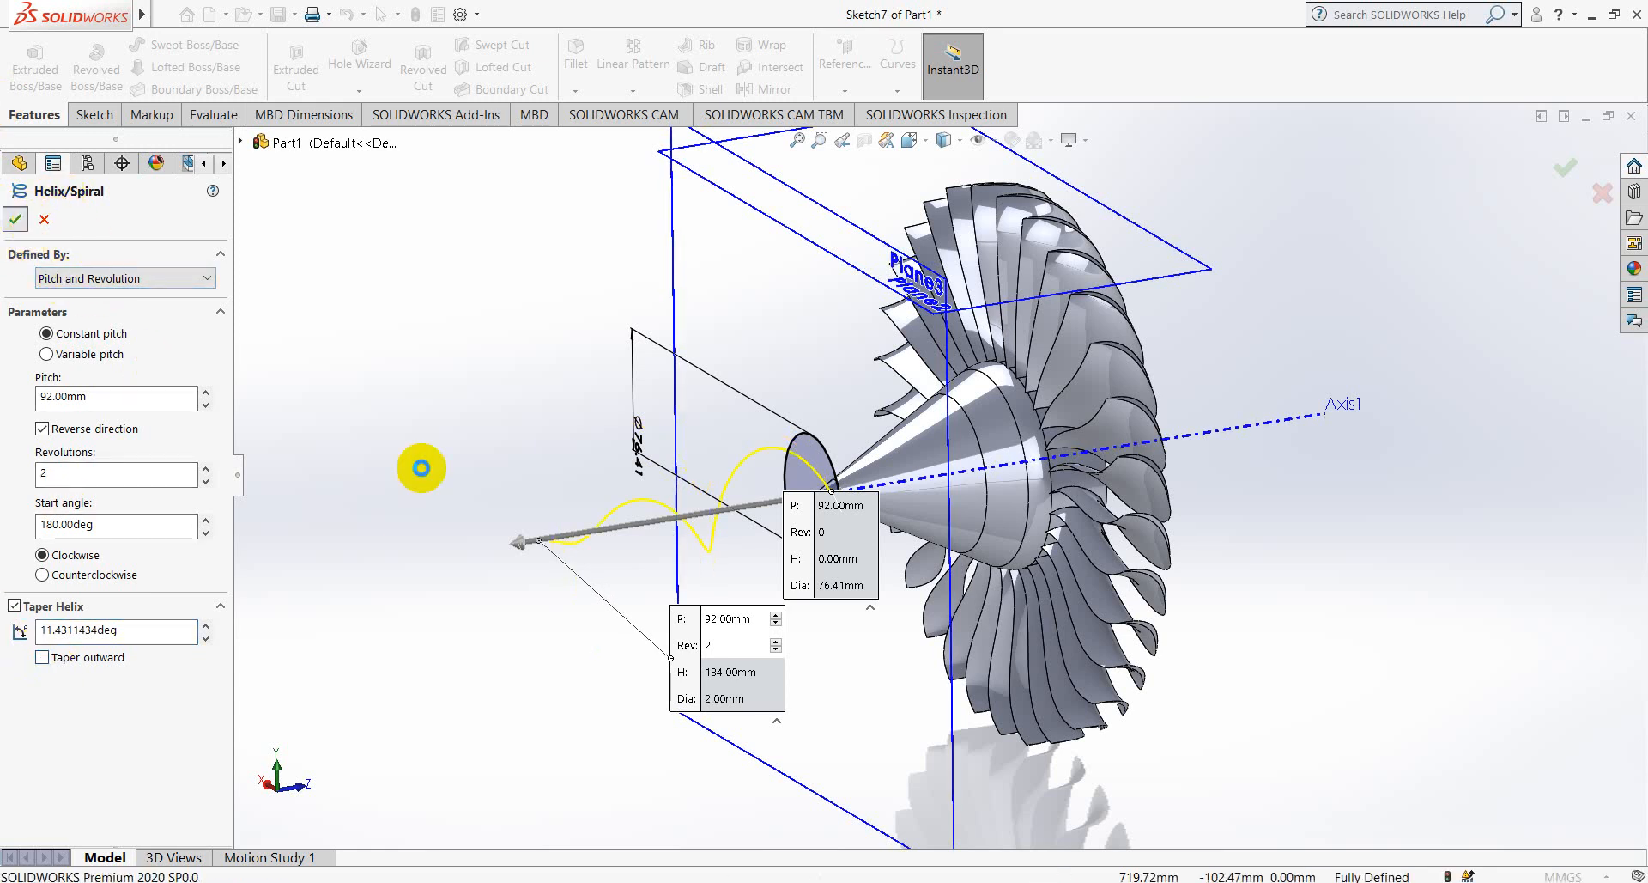
# - Hide the horizontal reference plane Plane2 above the blades
pyautogui.moveTo(801, 467); pyautogui.dragTo(684, 529, button='middle')
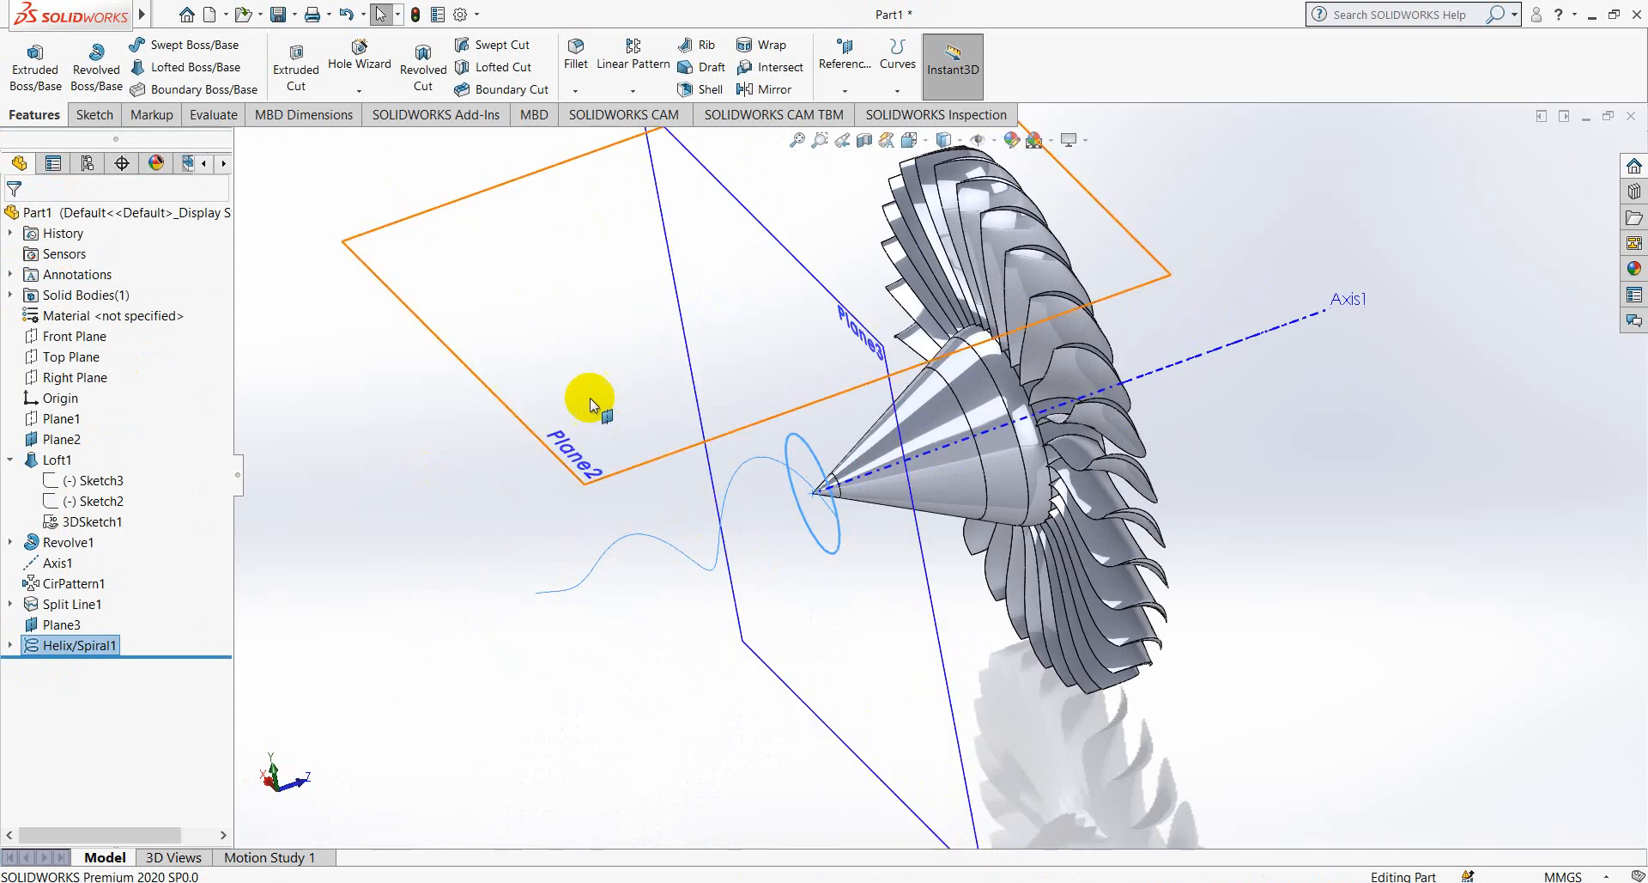
pyautogui.rightClick(537, 429)
pyautogui.click(614, 415)
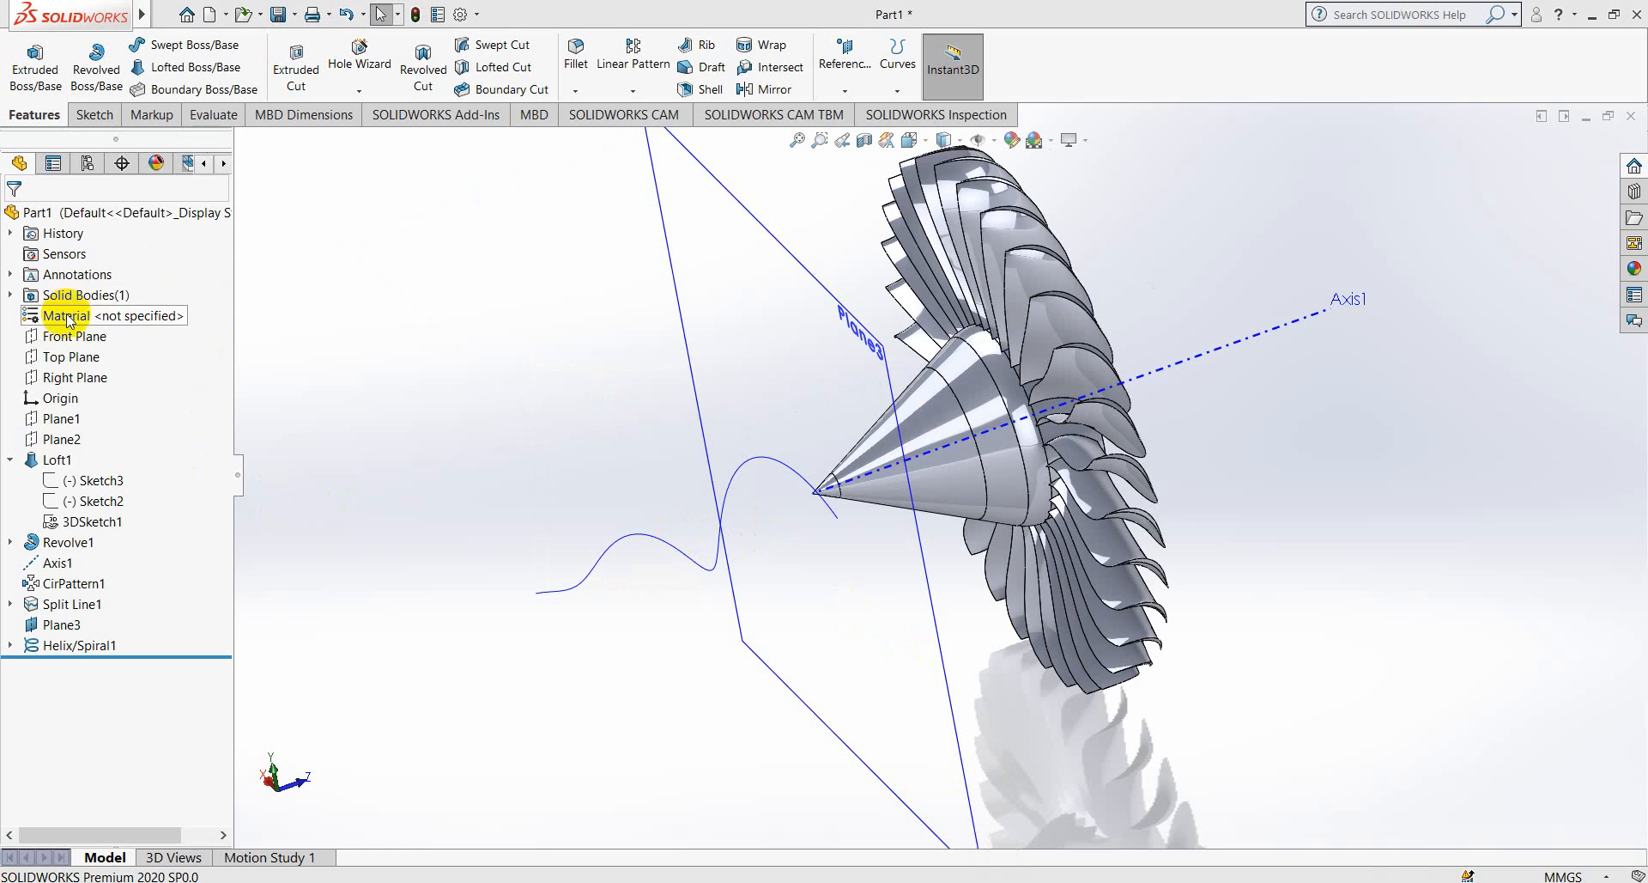
# - Start a new sketch on the Front Plane, viewed normal to it from the nose cone side
pyautogui.rightClick(86, 337)
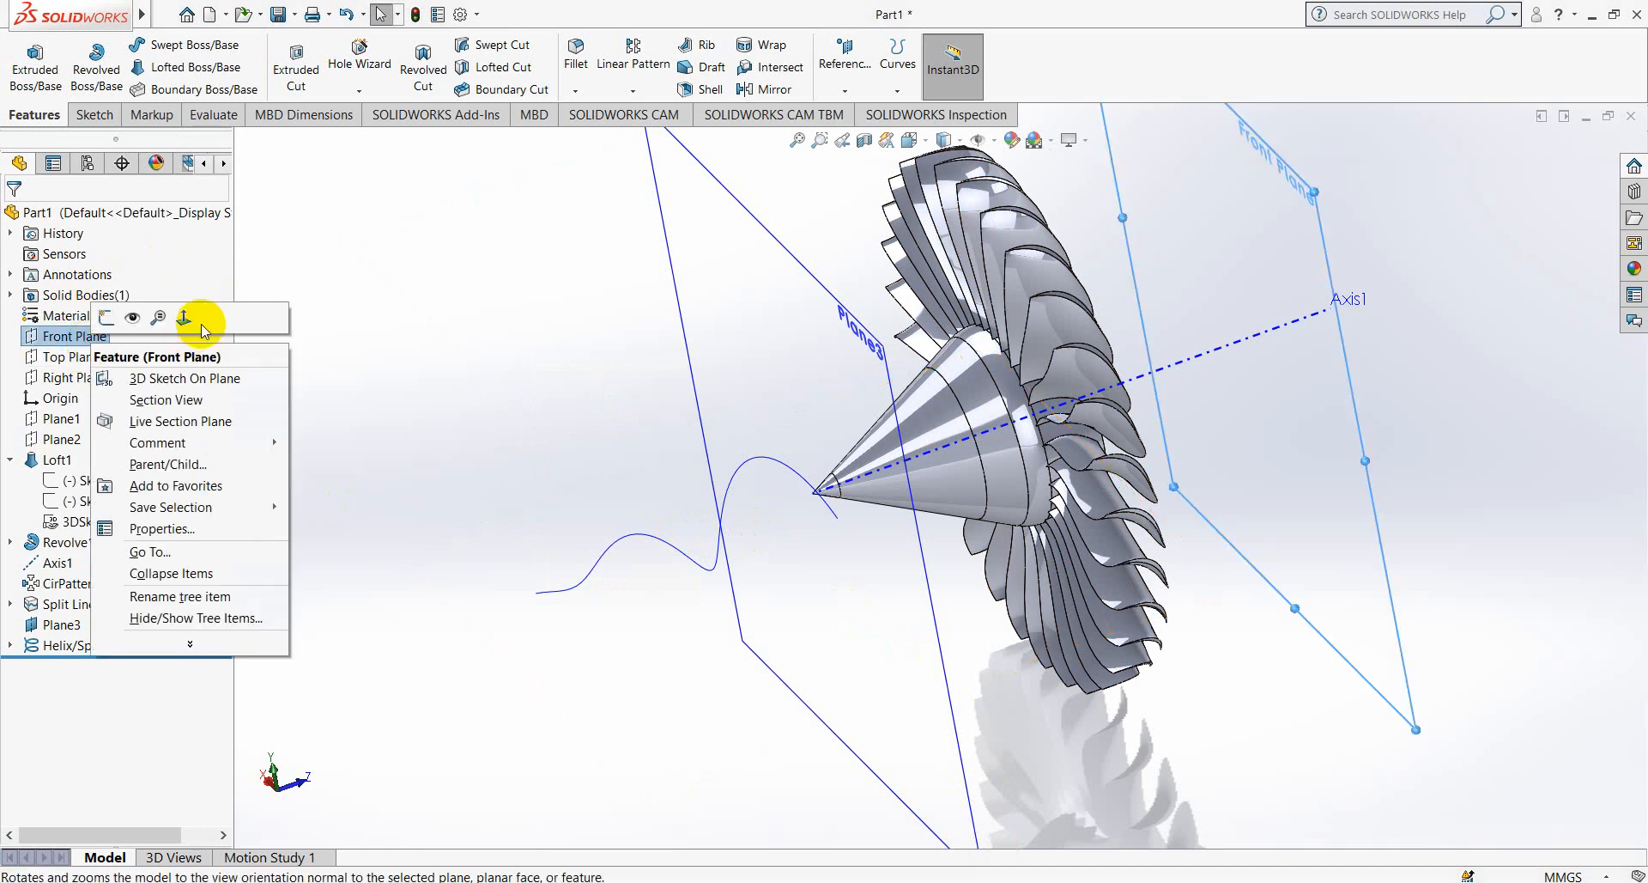
pyautogui.click(202, 327)
pyautogui.rightClick(105, 335)
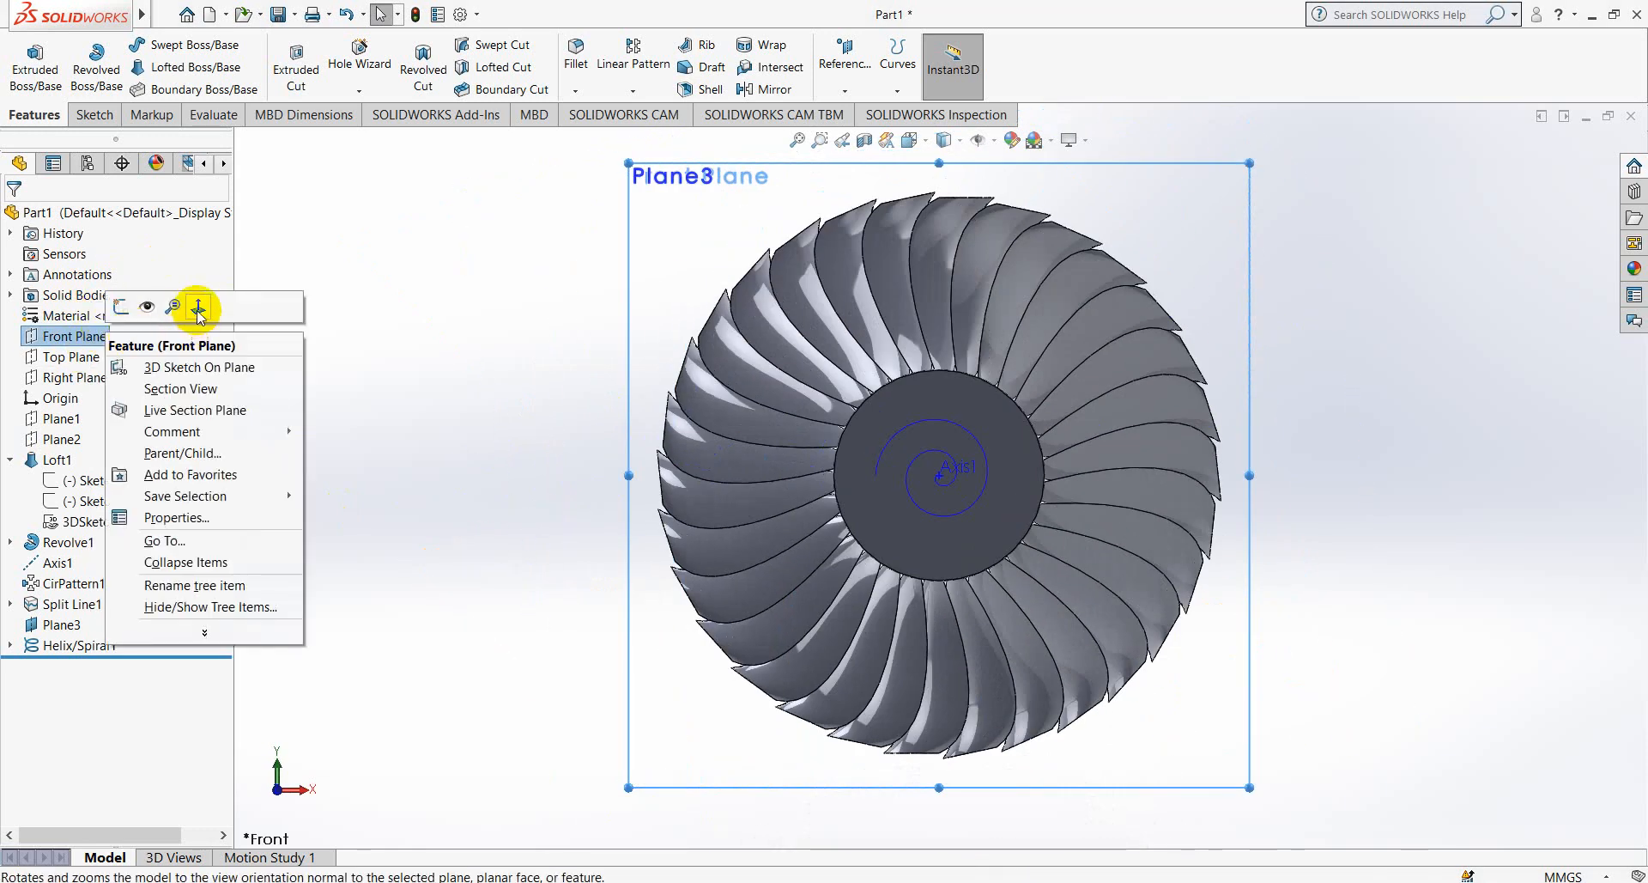
pyautogui.click(198, 309)
pyautogui.rightClick(97, 337)
pyautogui.click(112, 310)
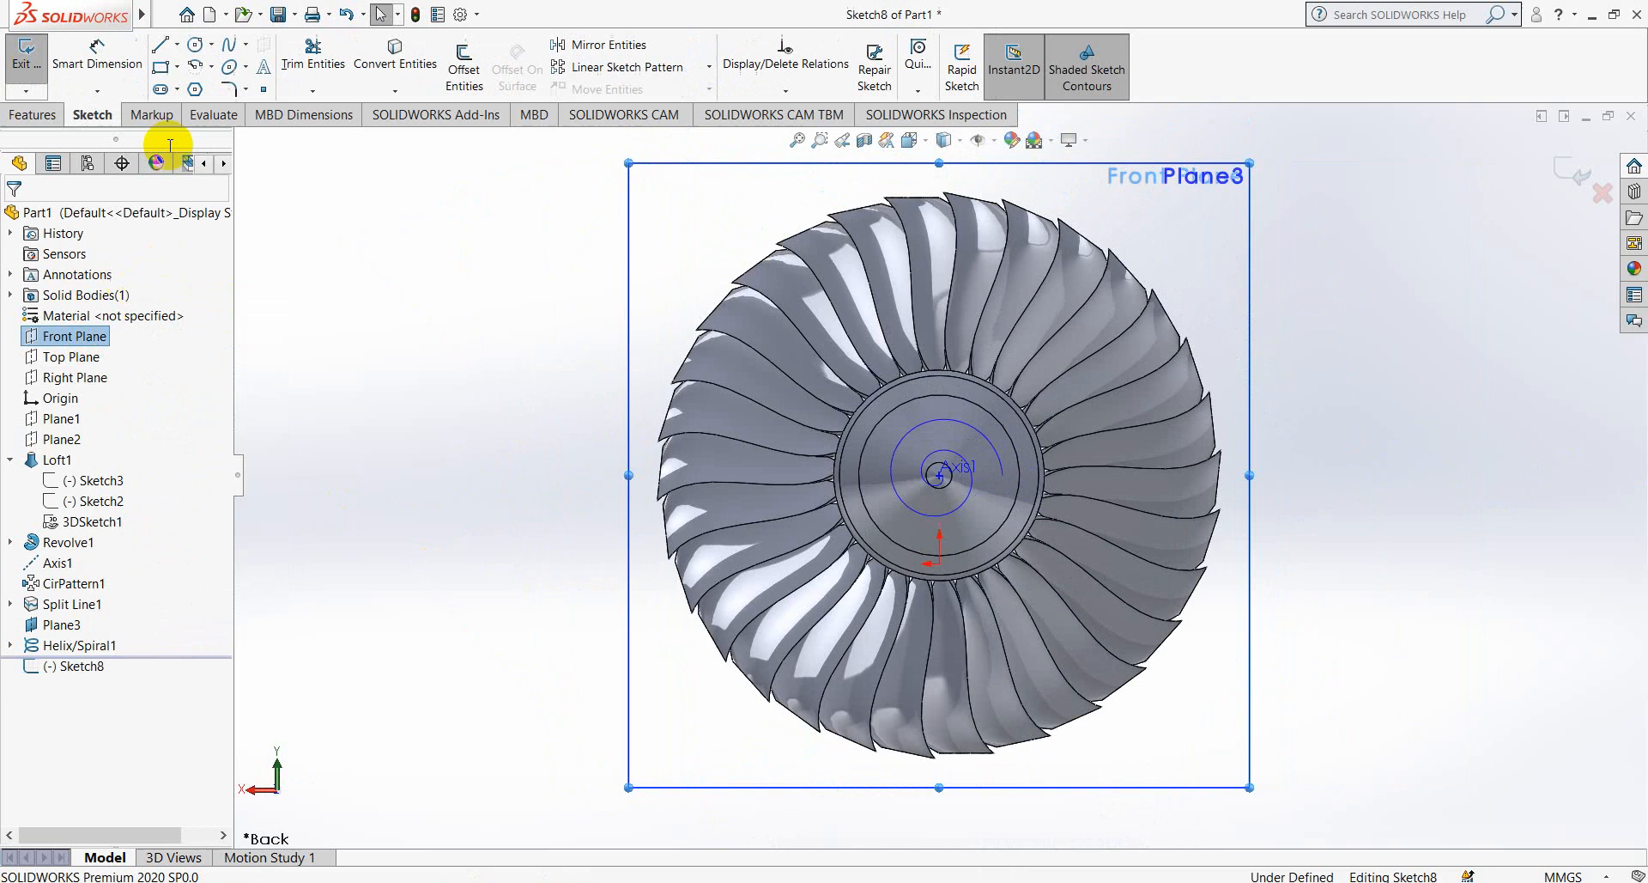
# - Convert the tapered helix into a flat spiral in the Front Plane sketch
pyautogui.click(360, 50)
pyautogui.scroll(-3, 993, 449)
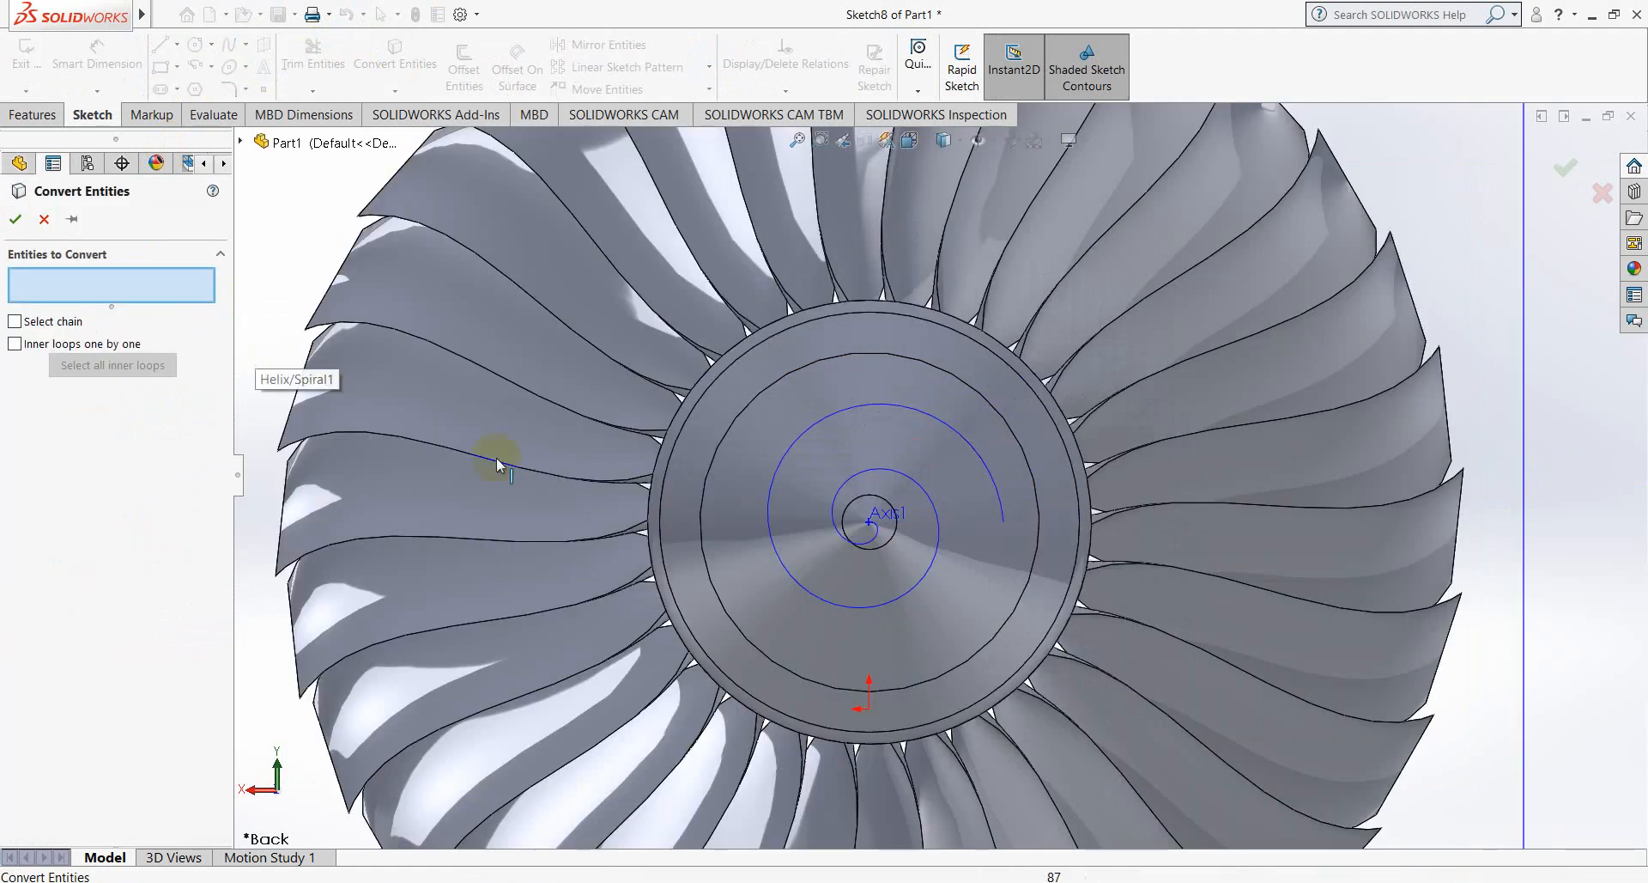
pyautogui.click(823, 422)
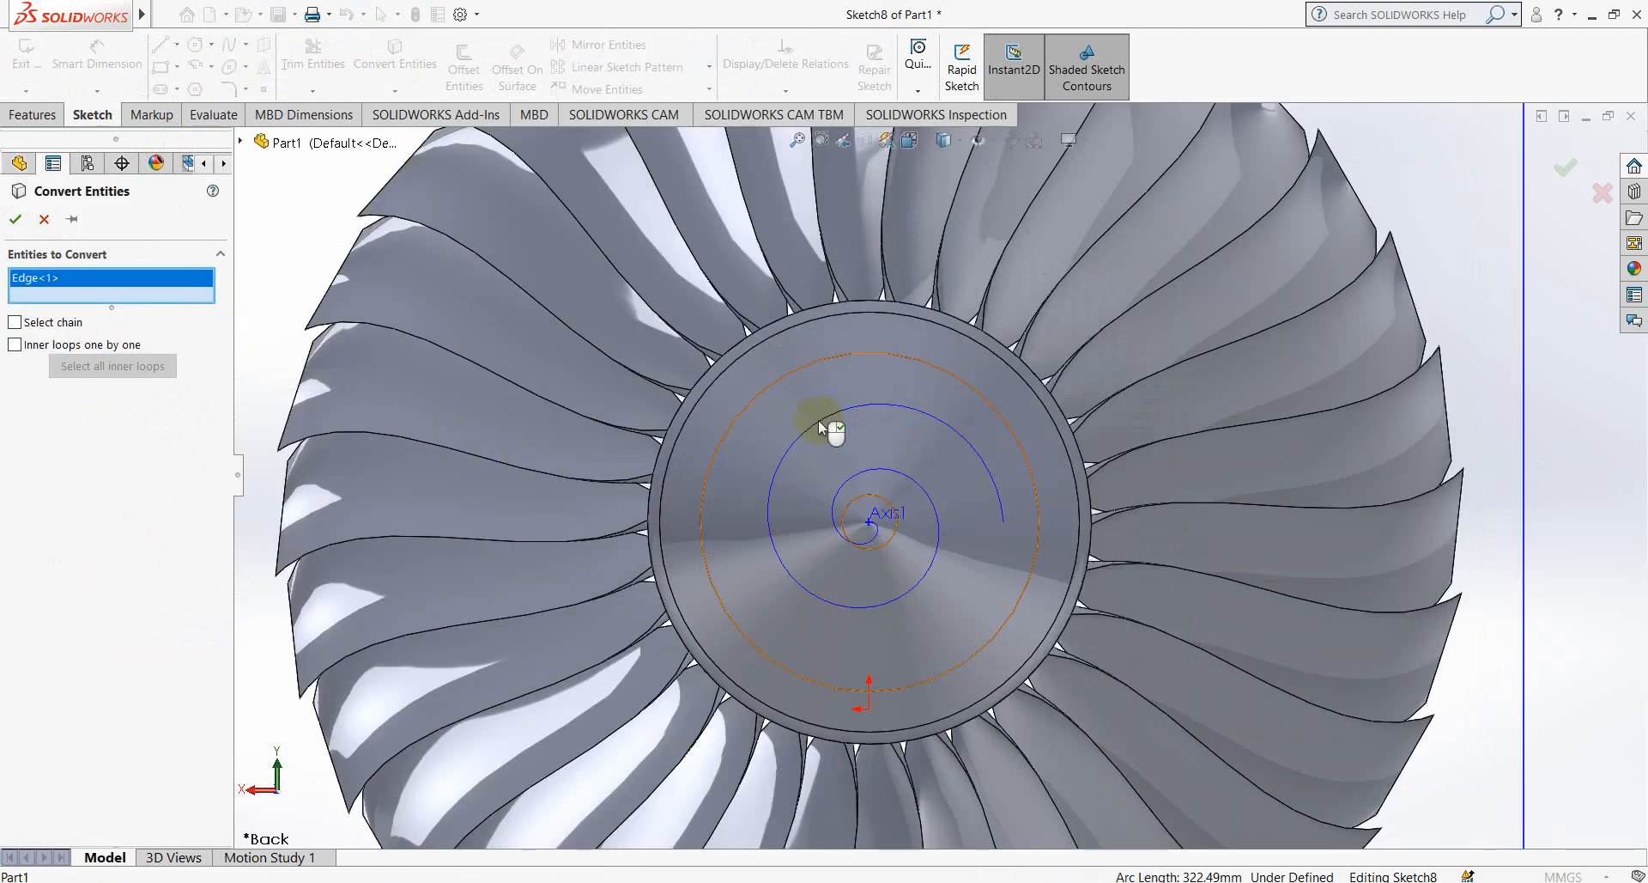
pyautogui.click(15, 219)
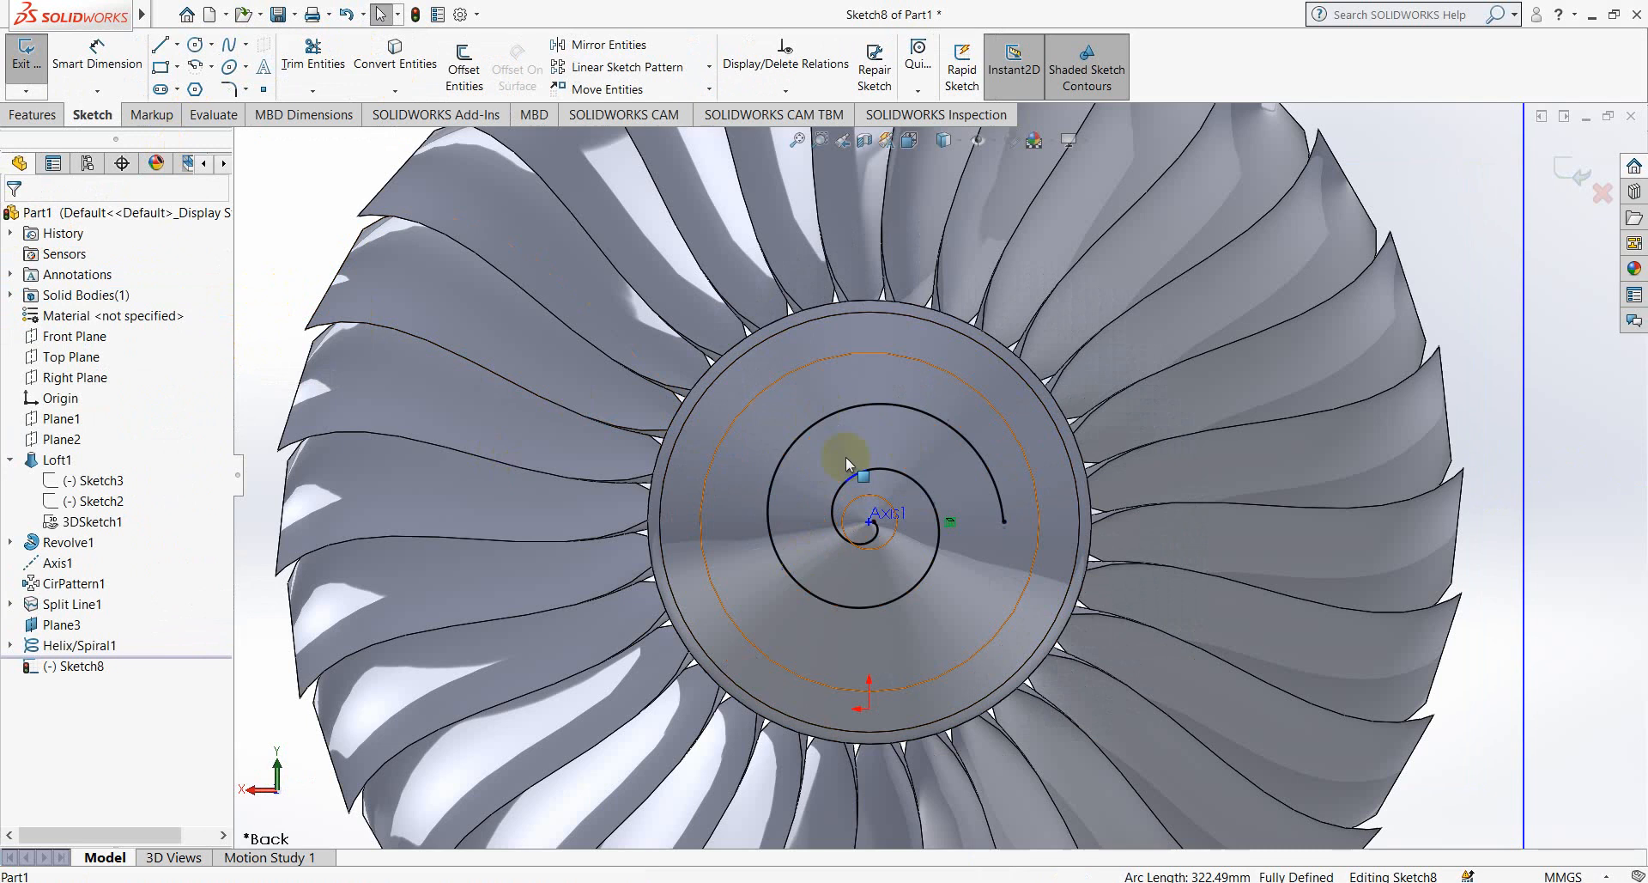
# - Offset the flat spiral outward by 5.5 mm with the direction reversed
pyautogui.click(463, 65)
pyautogui.click(791, 374)
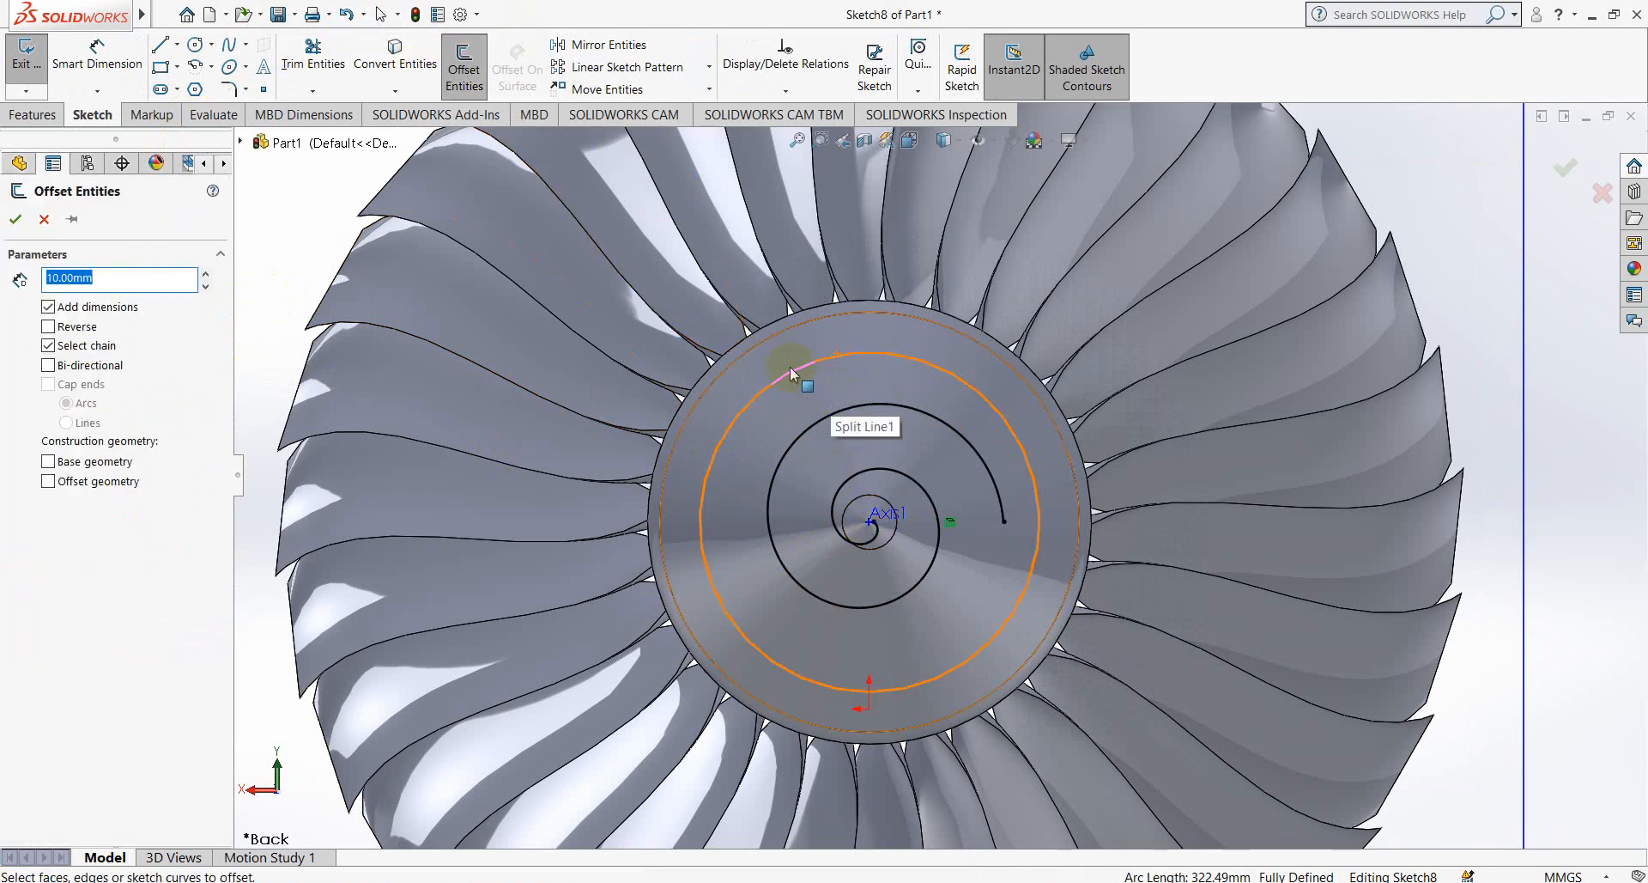
pyautogui.click(815, 425)
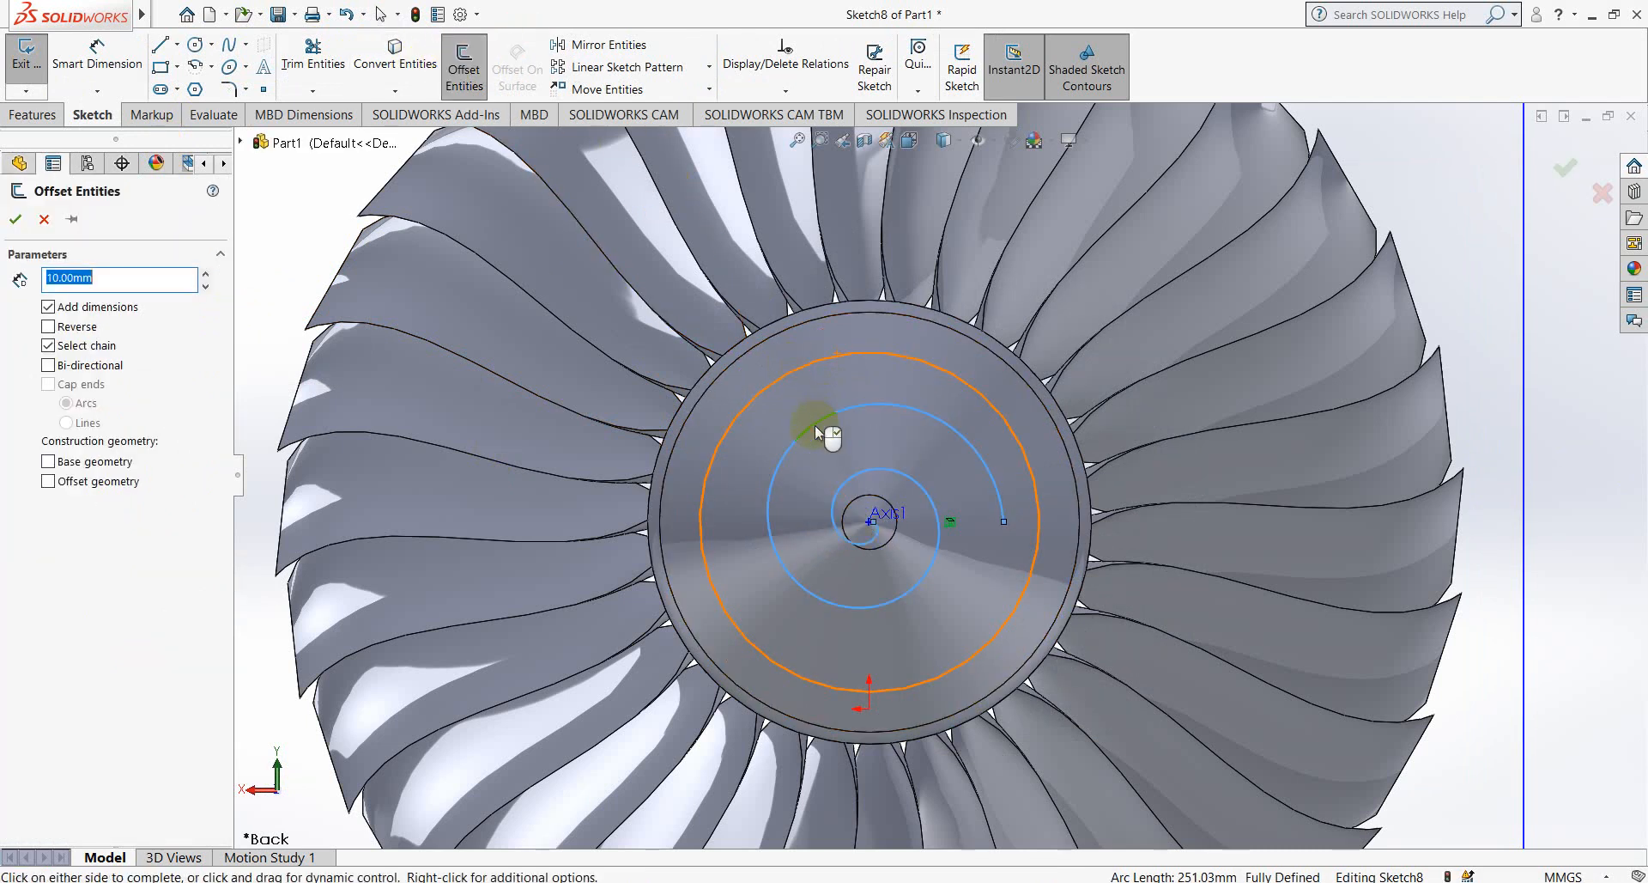
pyautogui.click(49, 325)
pyautogui.doubleClick(100, 275)
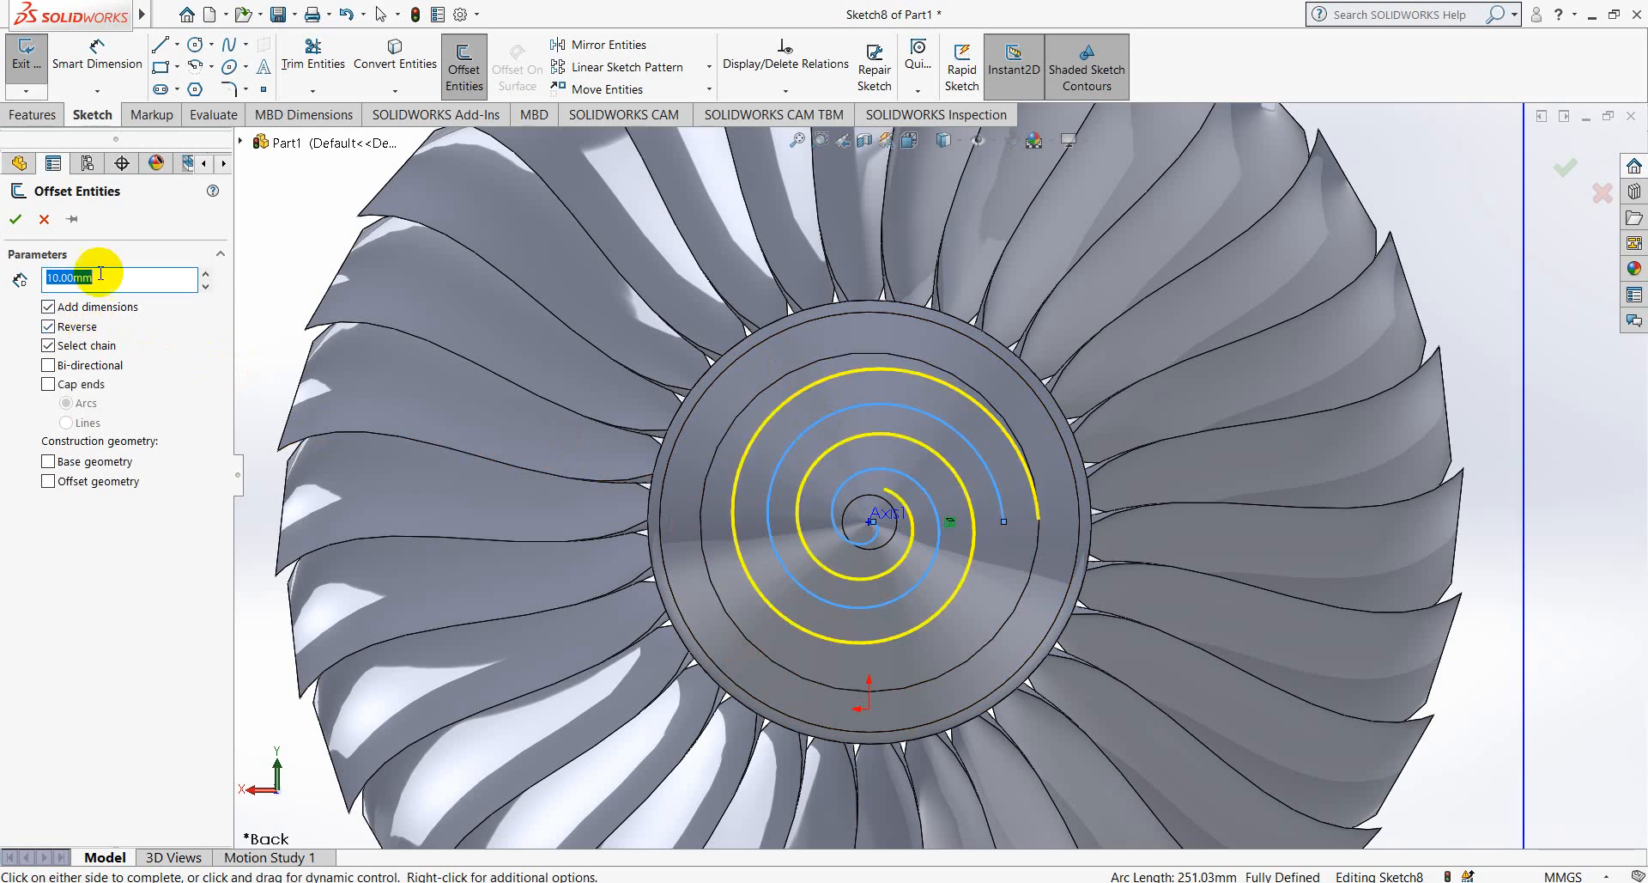
pyautogui.write('5.5')
pyautogui.press('Return')
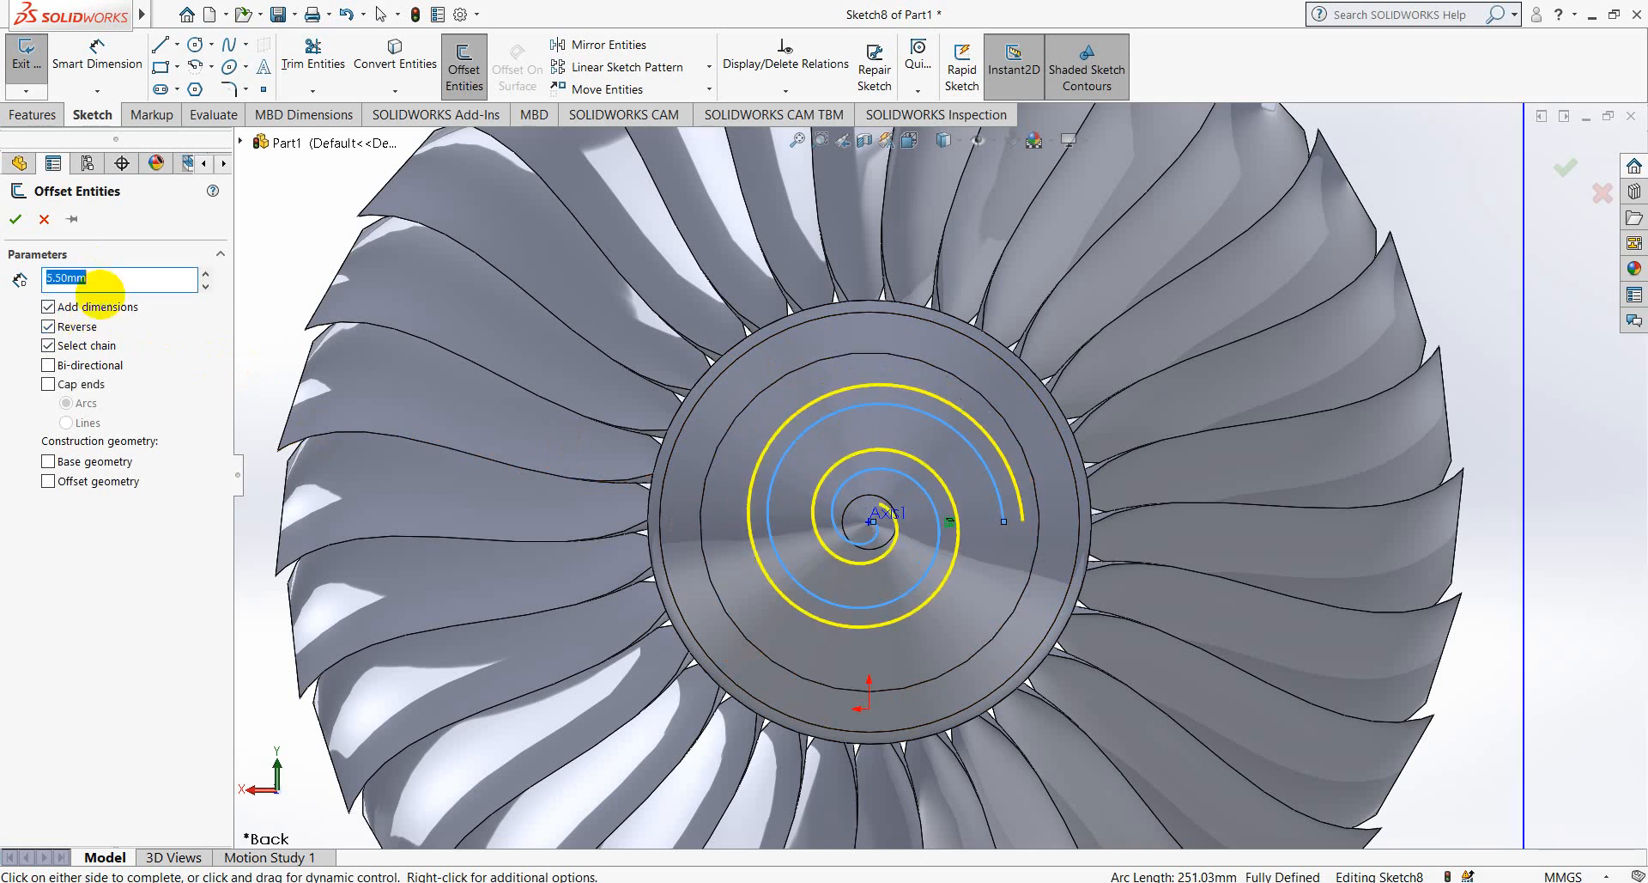
pyautogui.click(14, 219)
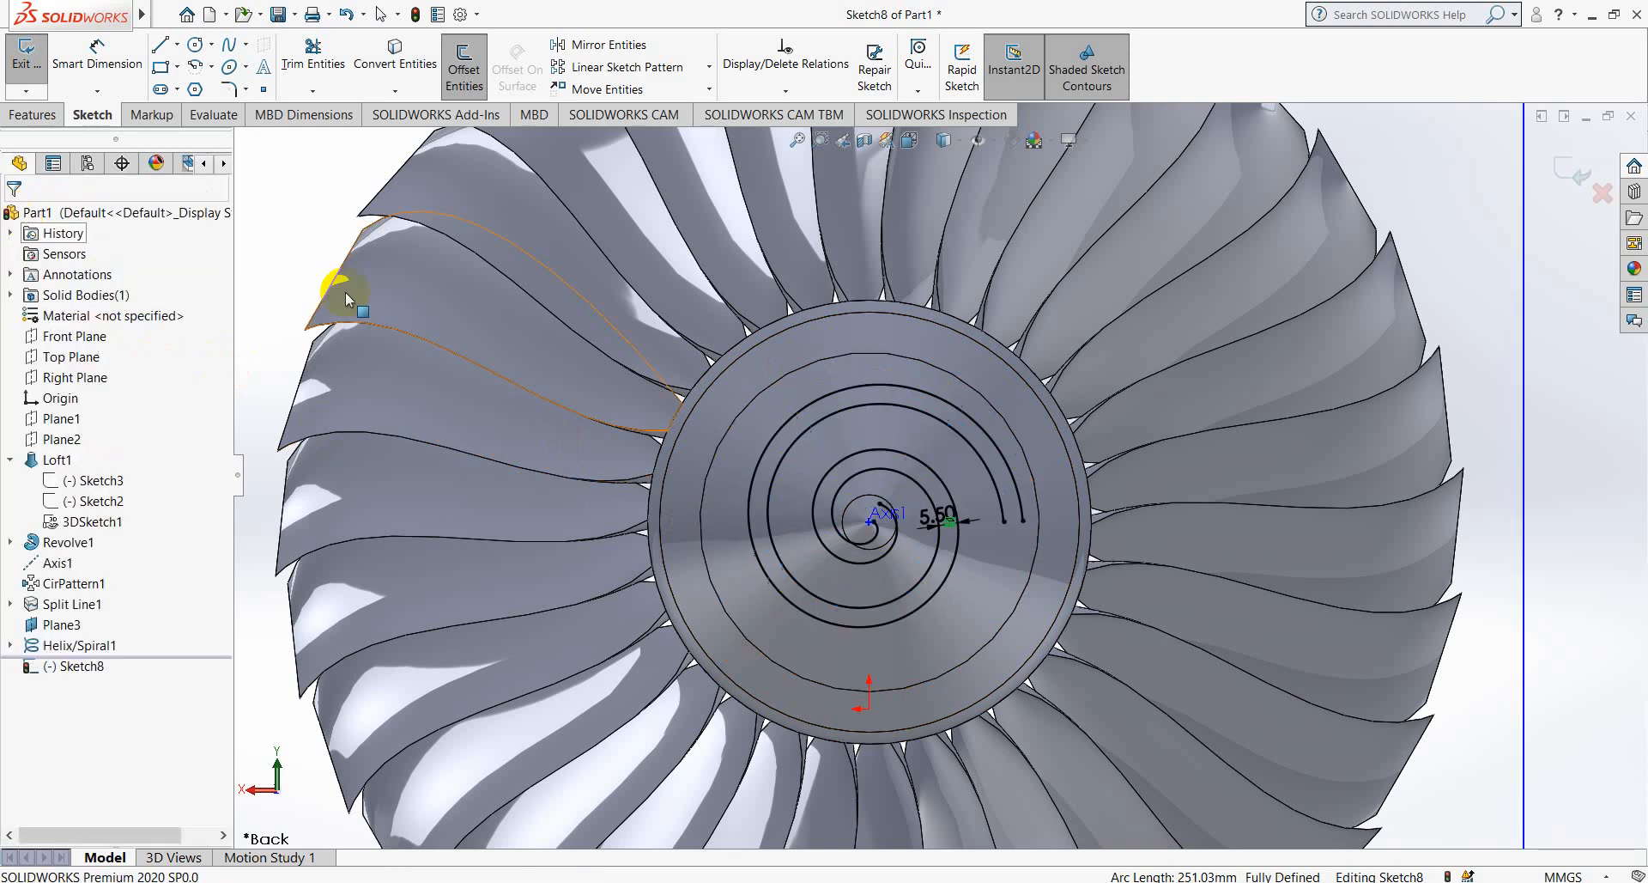
# - Close the outer end of the spiral band with a line joining the endpoints of the two spirals
pyautogui.press('f')
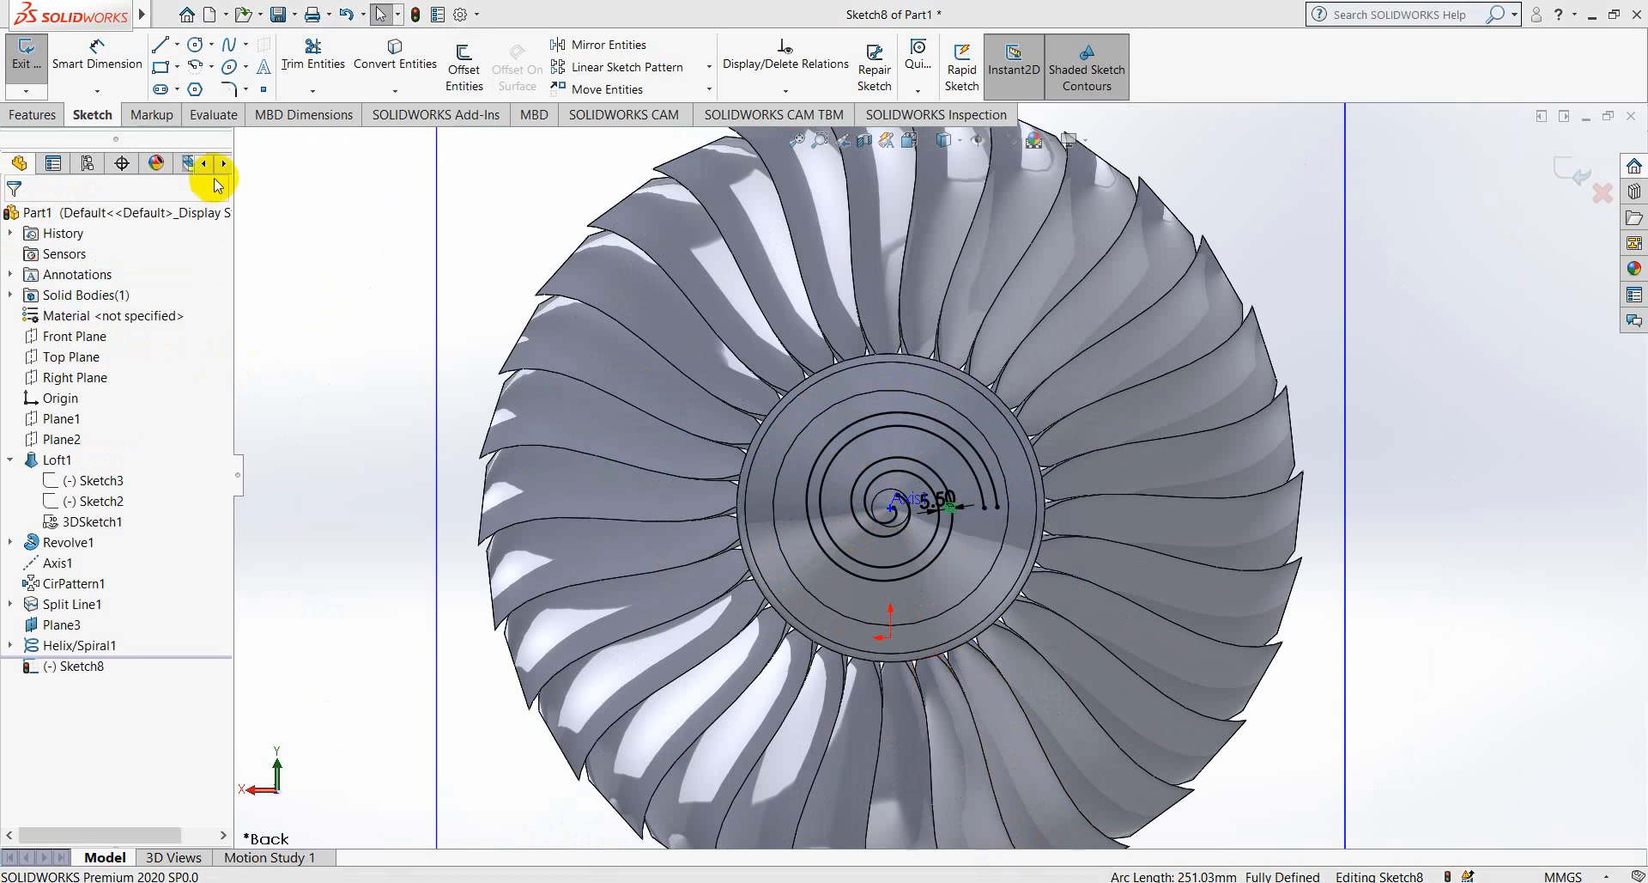
pyautogui.click(160, 43)
pyautogui.scroll(-5, 979, 506)
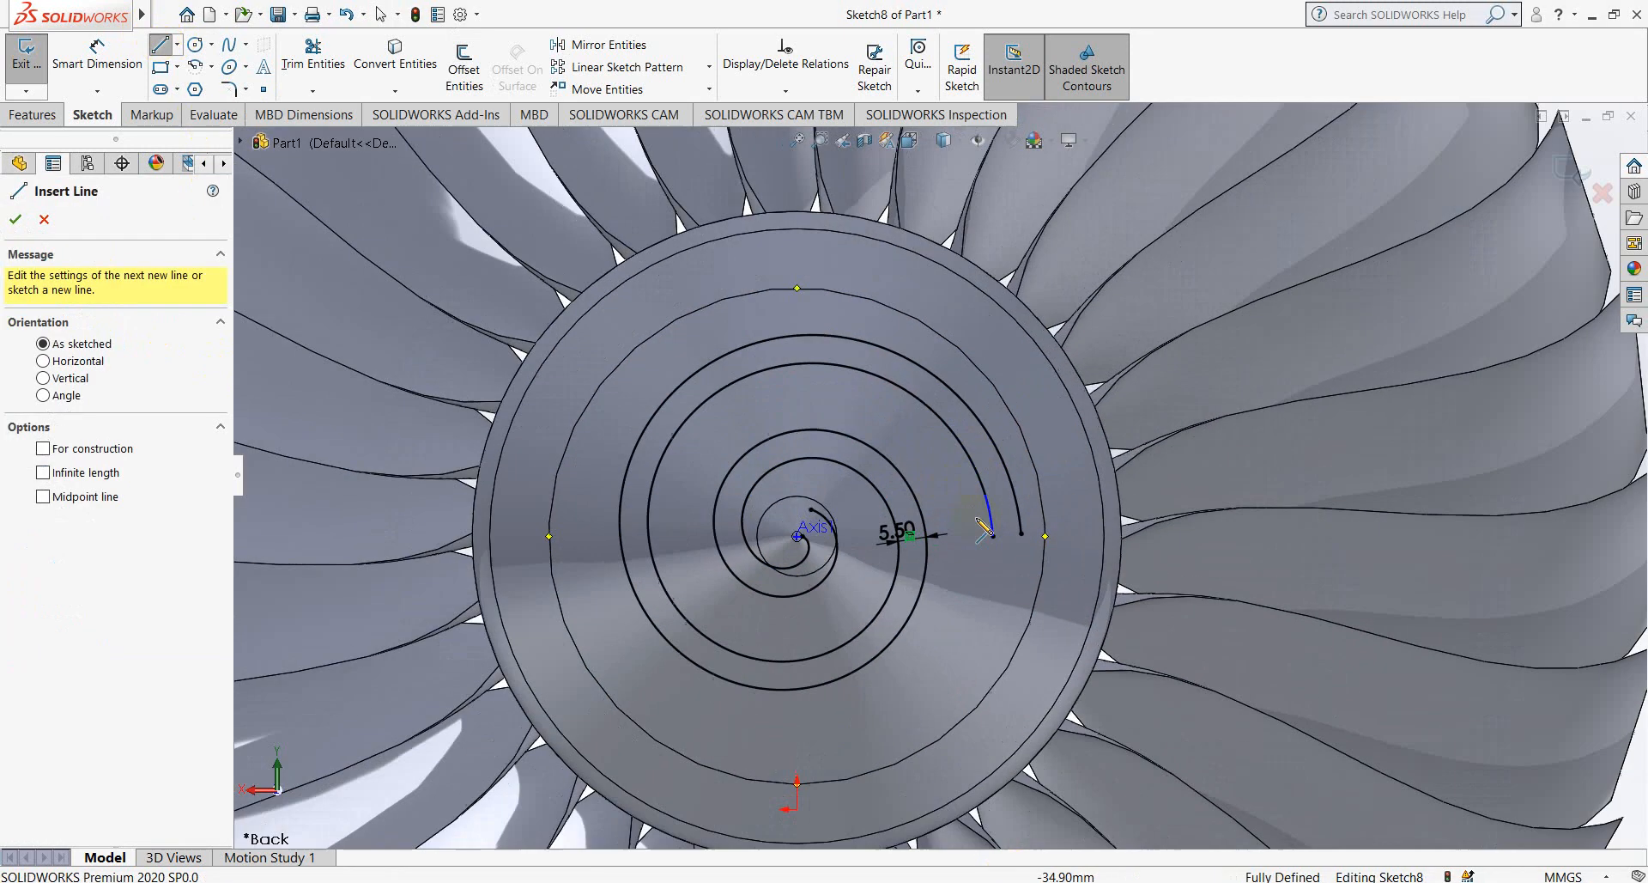
pyautogui.click(1017, 521)
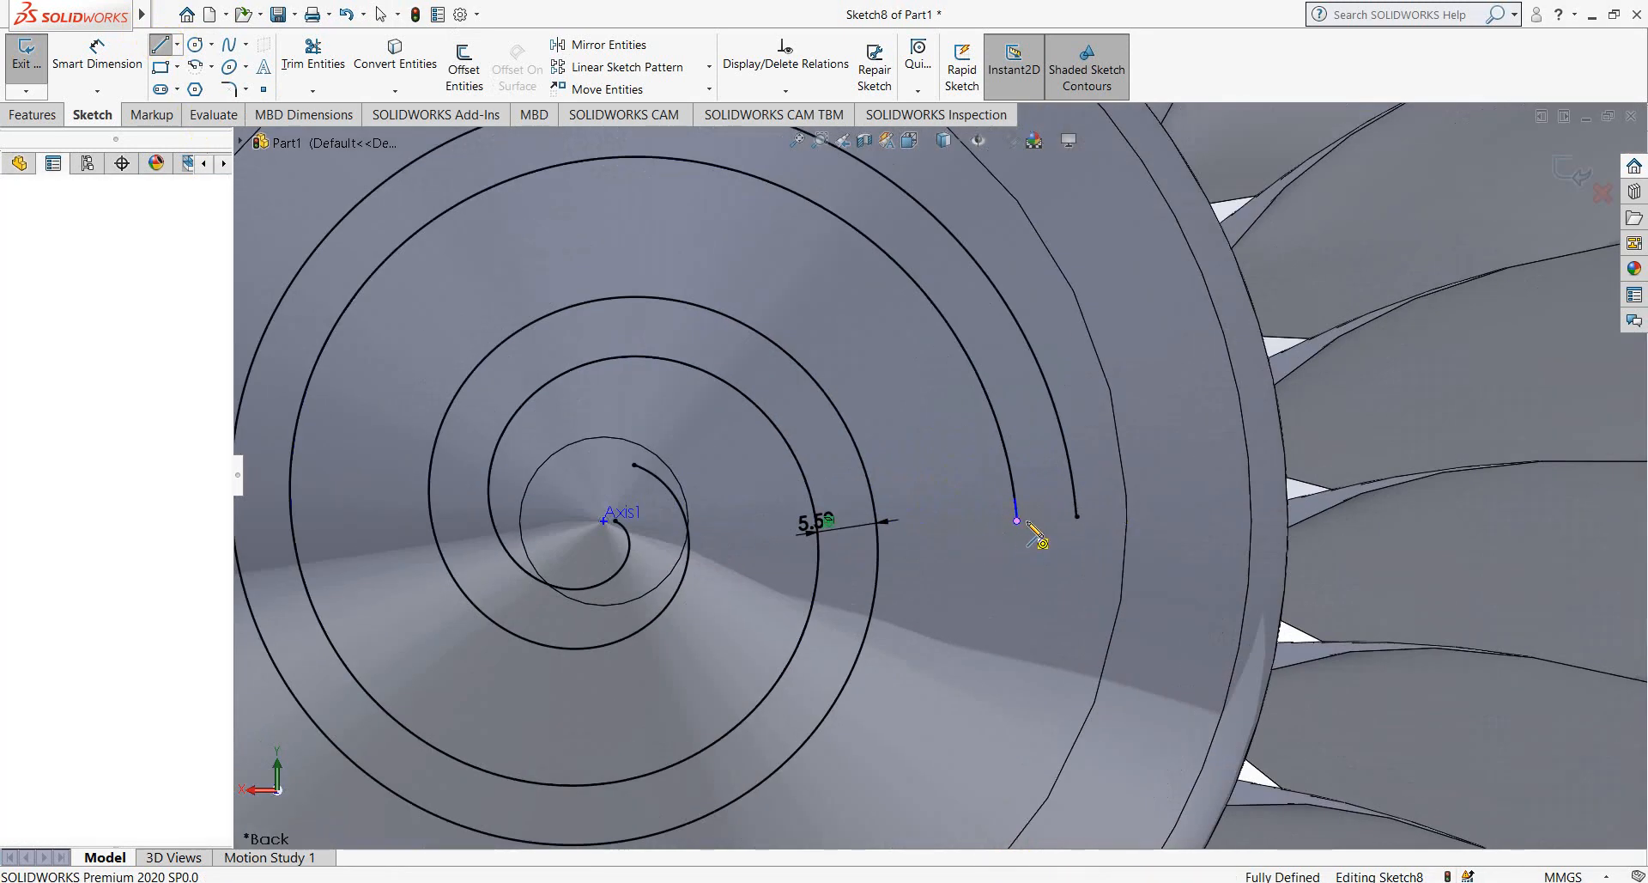
pyautogui.click(1046, 519)
pyautogui.rightClick(1074, 519)
pyautogui.click(1109, 533)
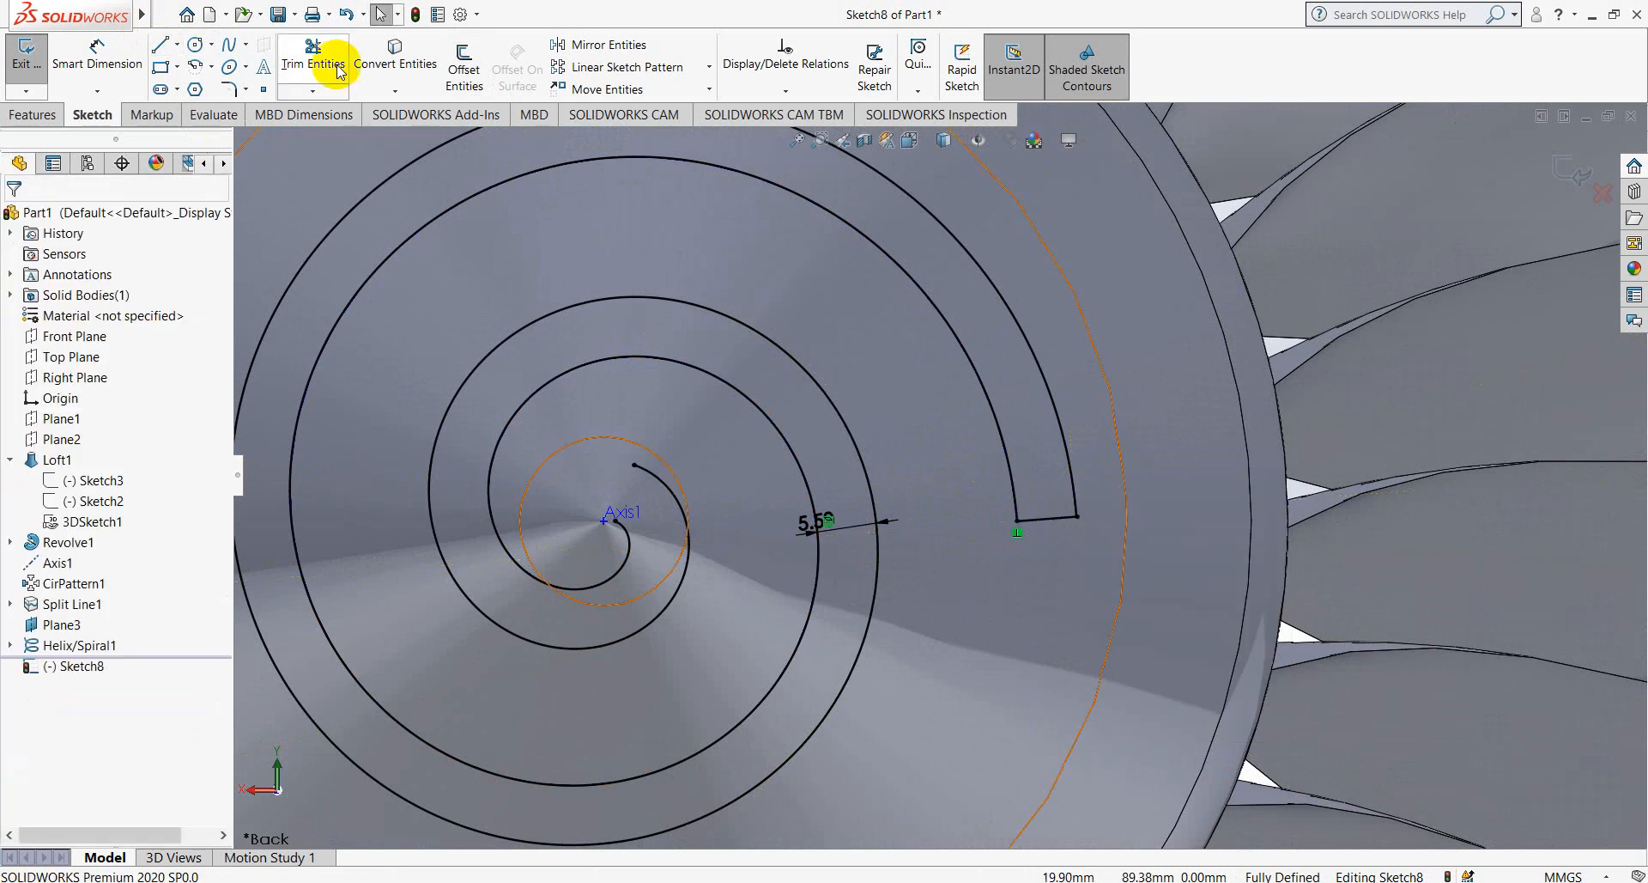
# - Close the inner end of the spiral band with a line between the two spiral endpoints near the axis
pyautogui.click(160, 44)
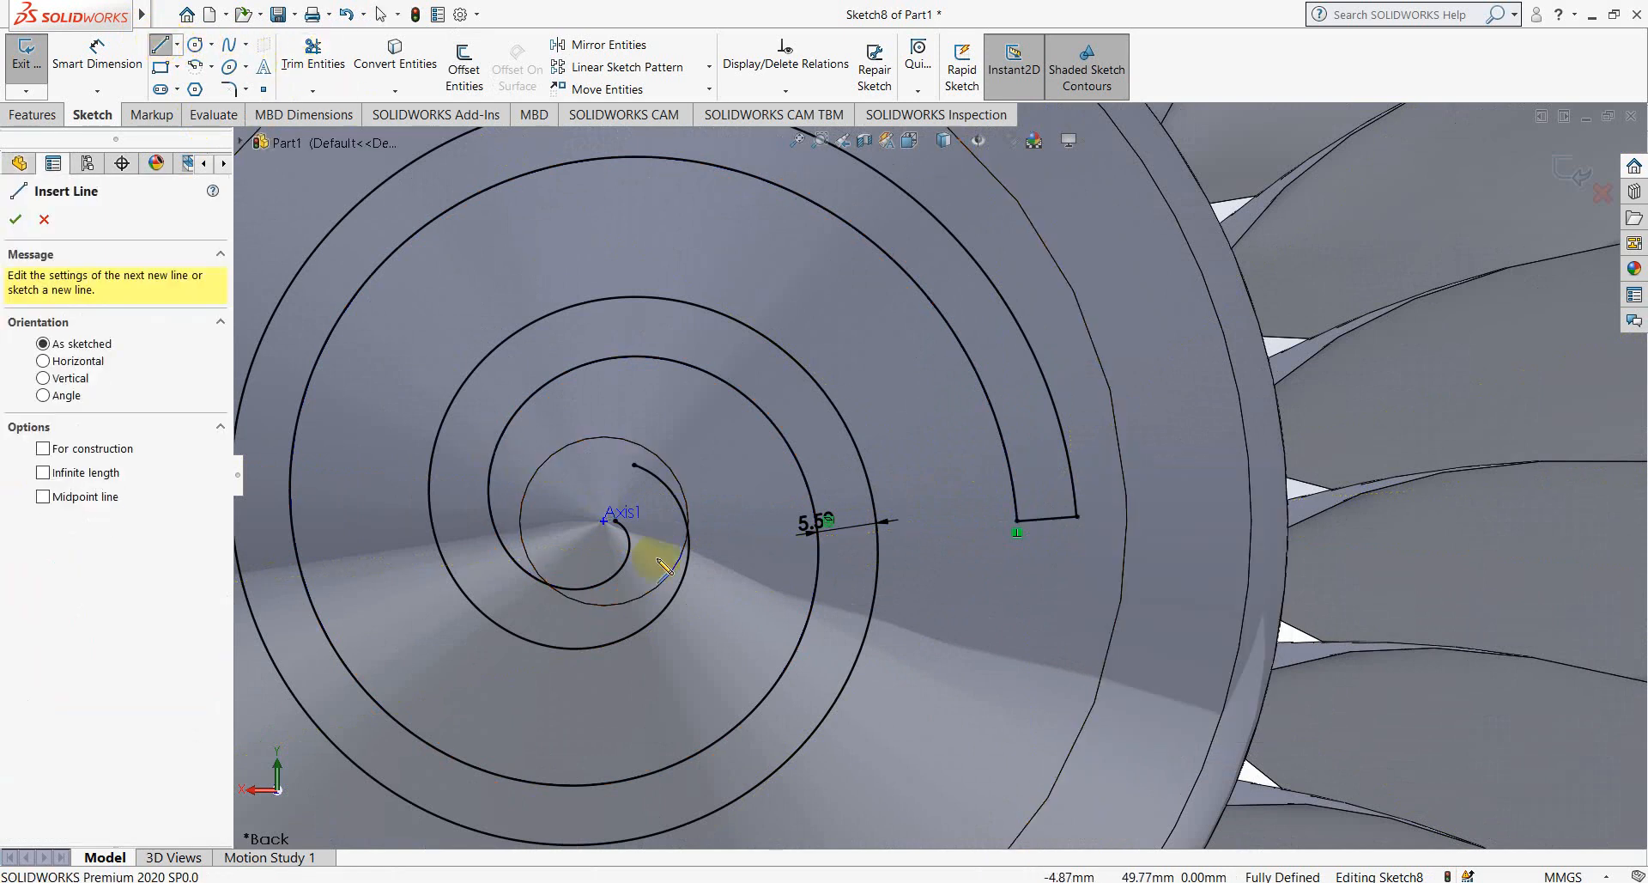
pyautogui.click(615, 520)
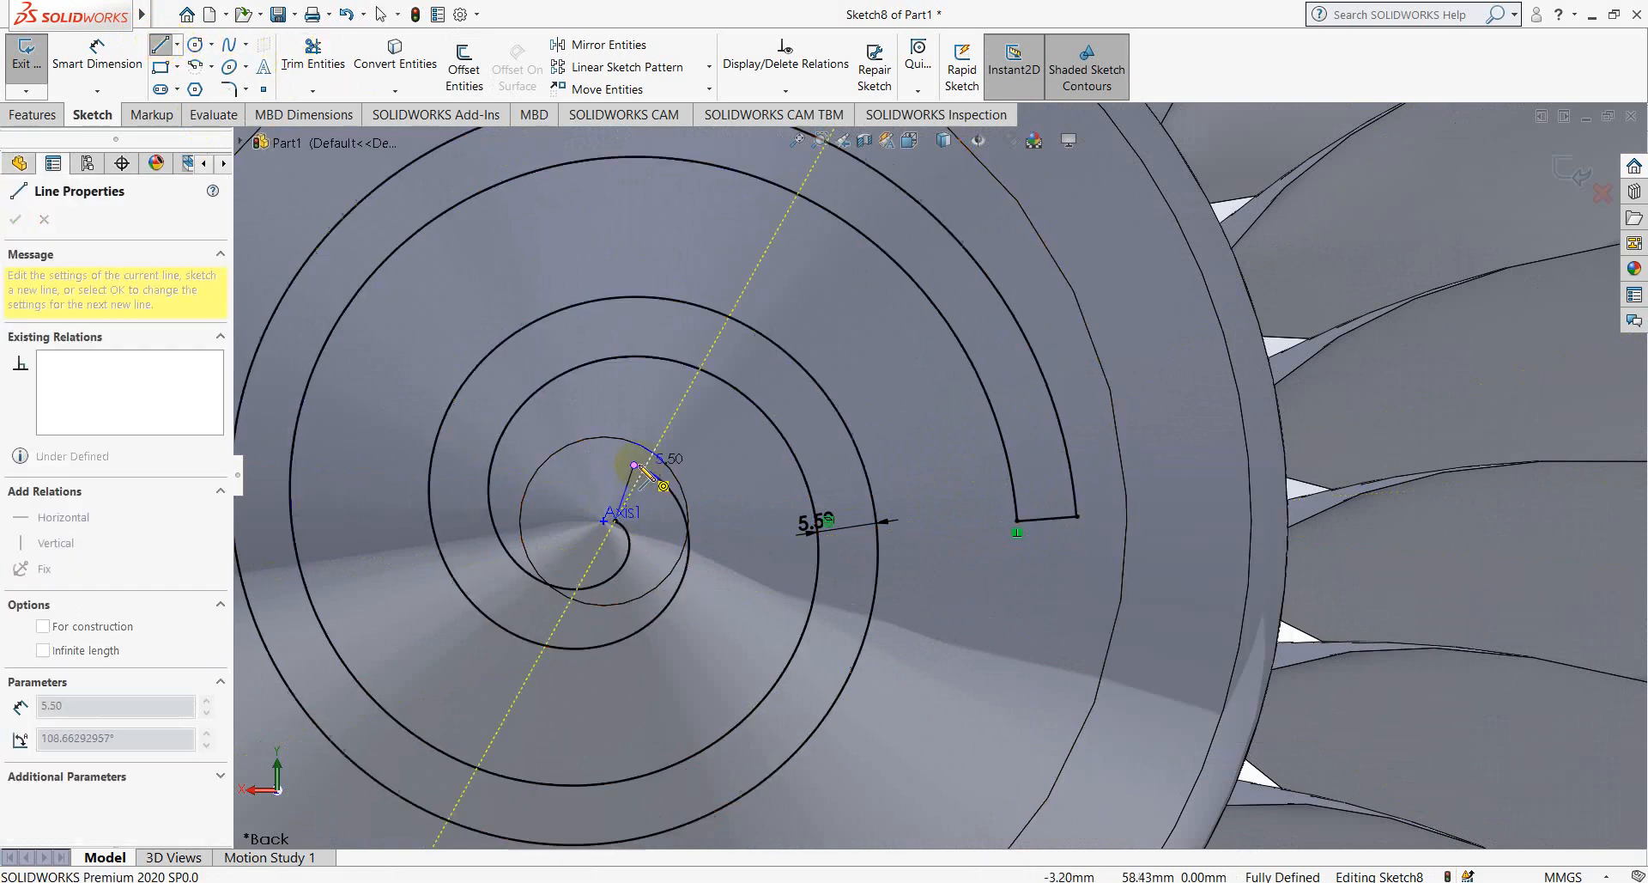
pyautogui.click(634, 465)
pyautogui.rightClick(634, 466)
pyautogui.click(660, 481)
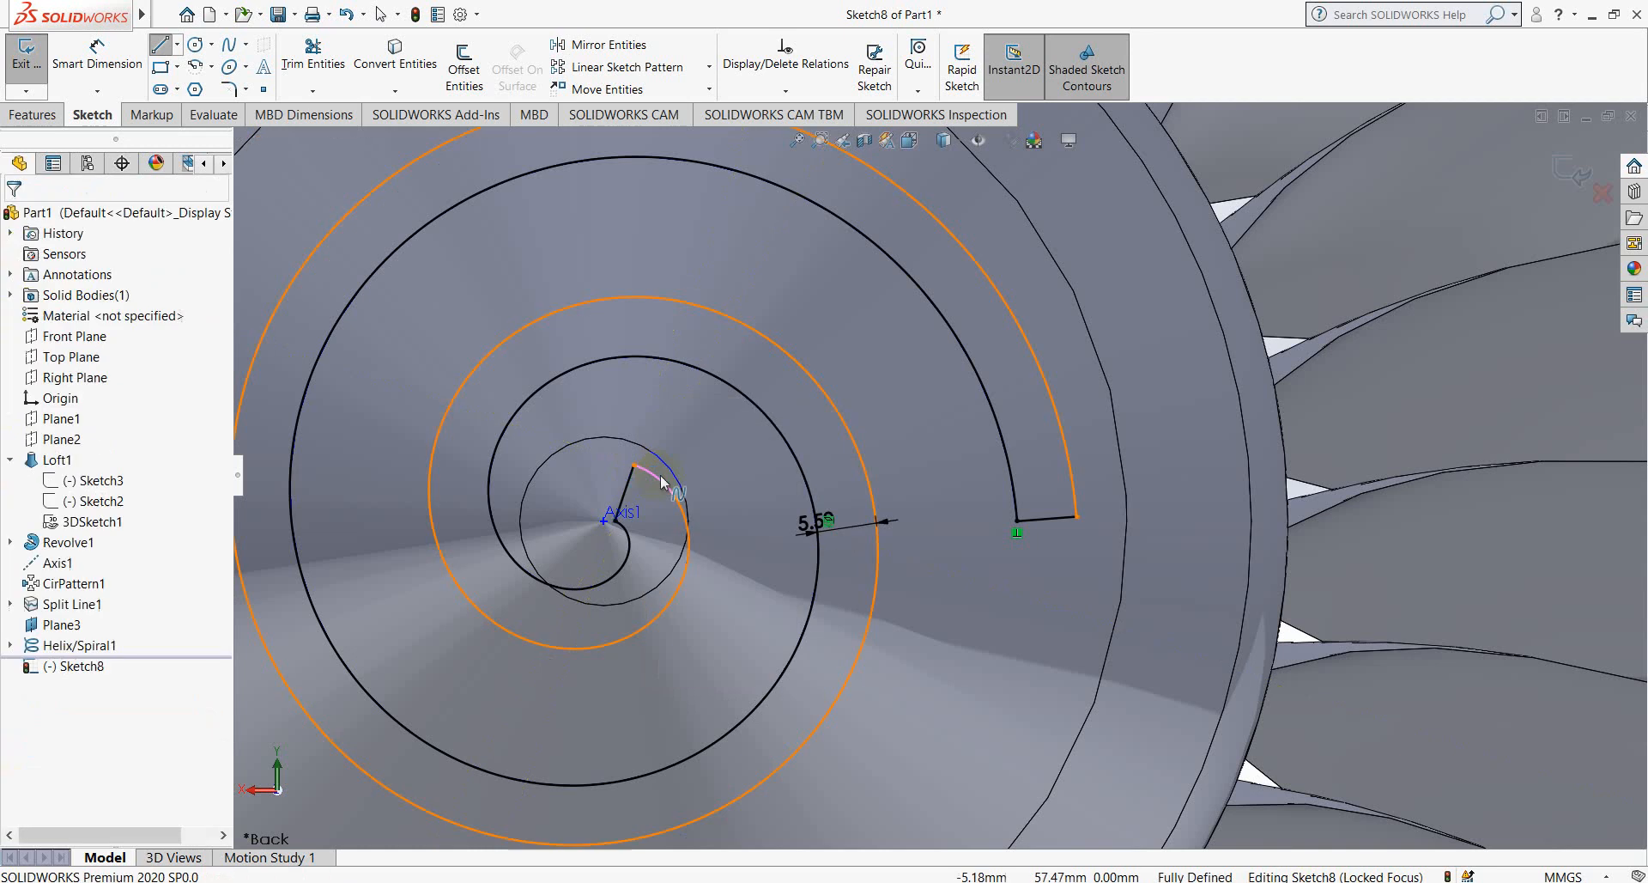
# - Exit the spiral band sketch and start a new sketch on Plane3 at the nose cone's tip
pyautogui.scroll(6, 677, 516)
pyautogui.scroll(4, 678, 518)
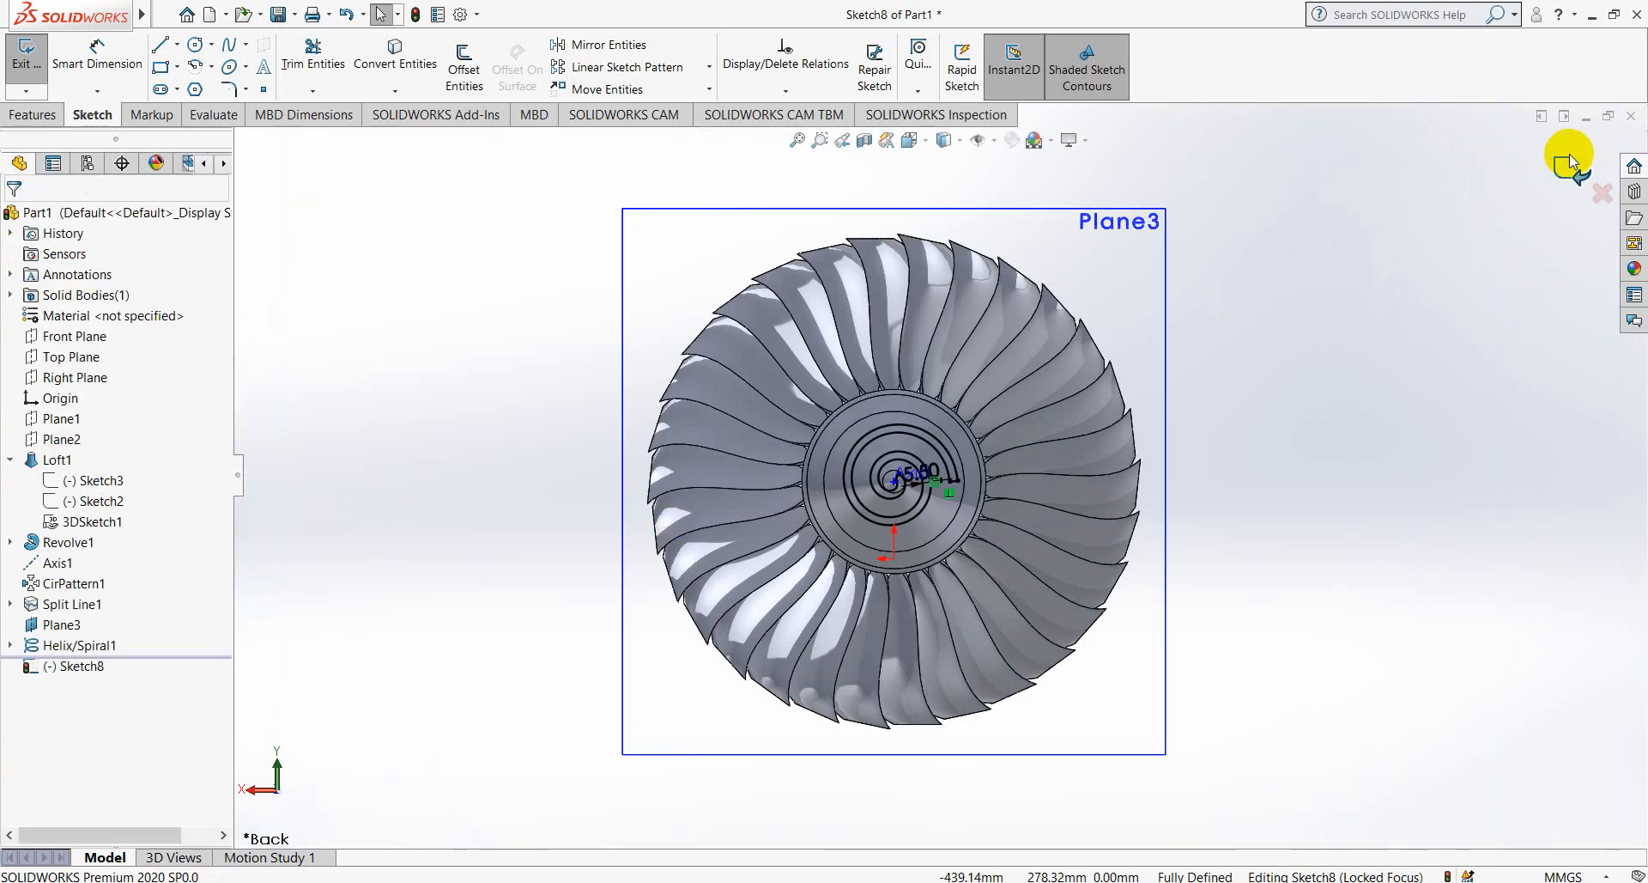
pyautogui.moveTo(1305, 317); pyautogui.dragTo(1149, 383, button='middle')
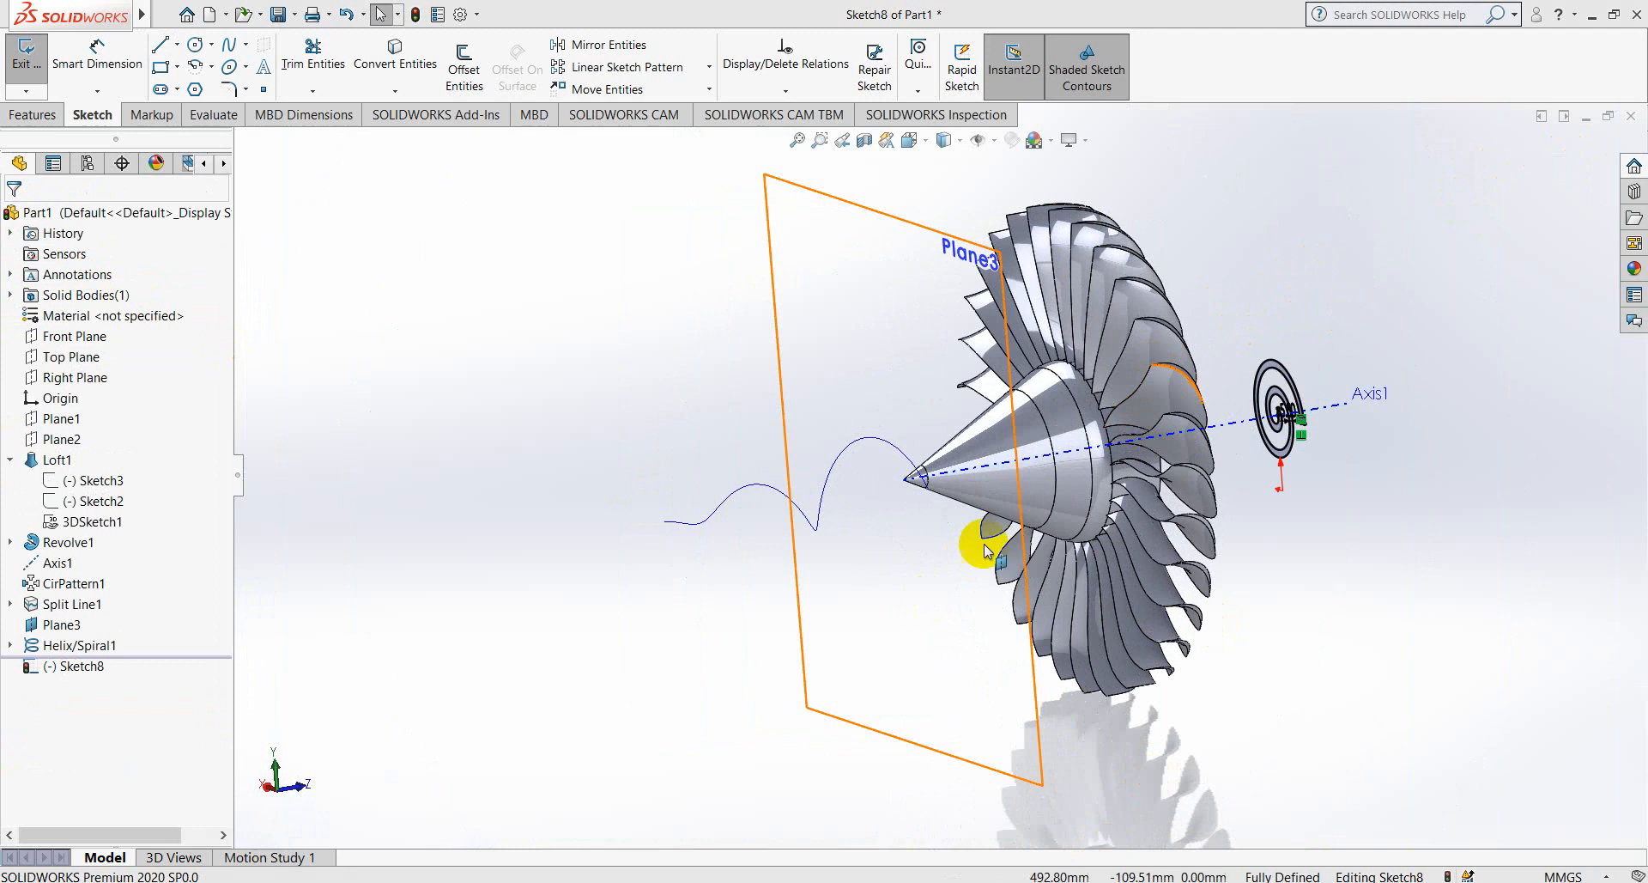
pyautogui.scroll(-2, 1263, 328)
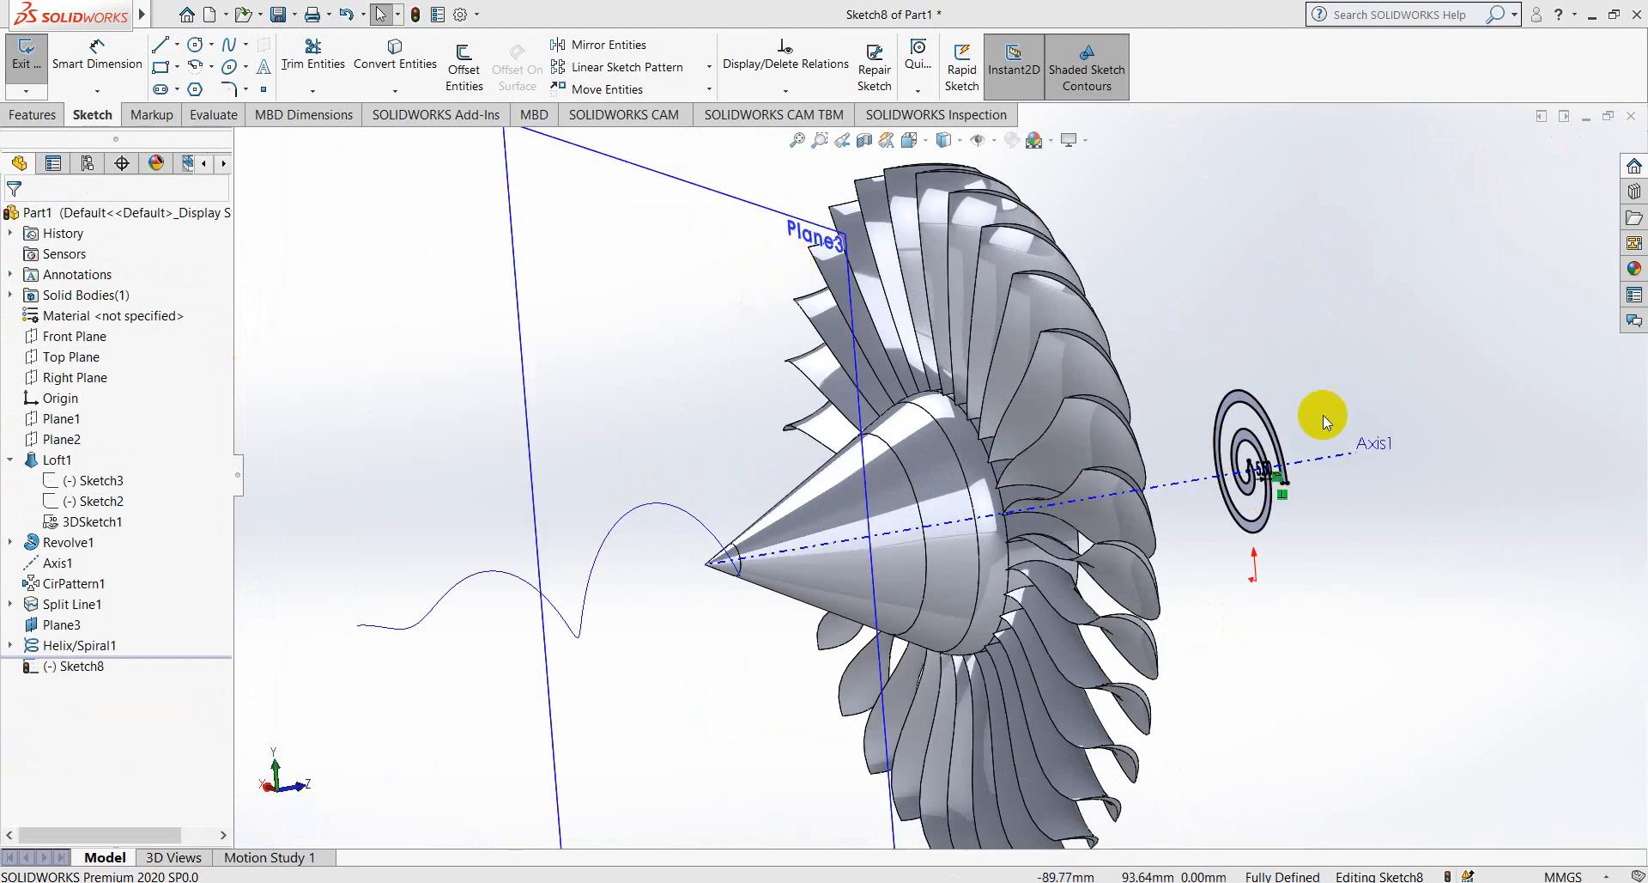
pyautogui.press('f')
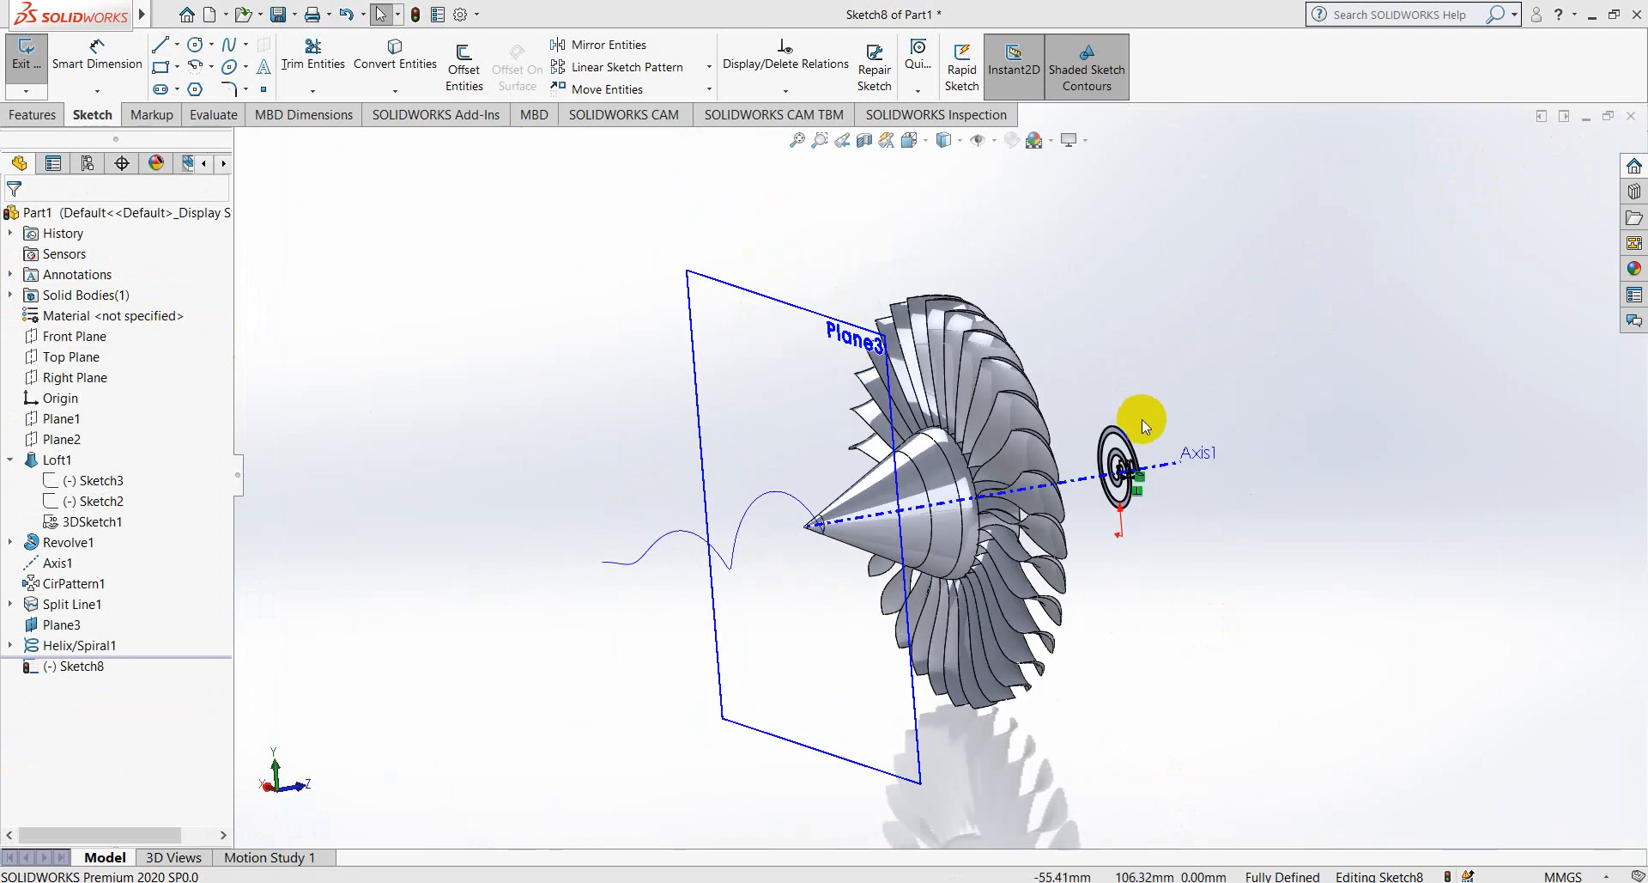
pyautogui.rightClick(806, 376)
pyautogui.click(718, 346)
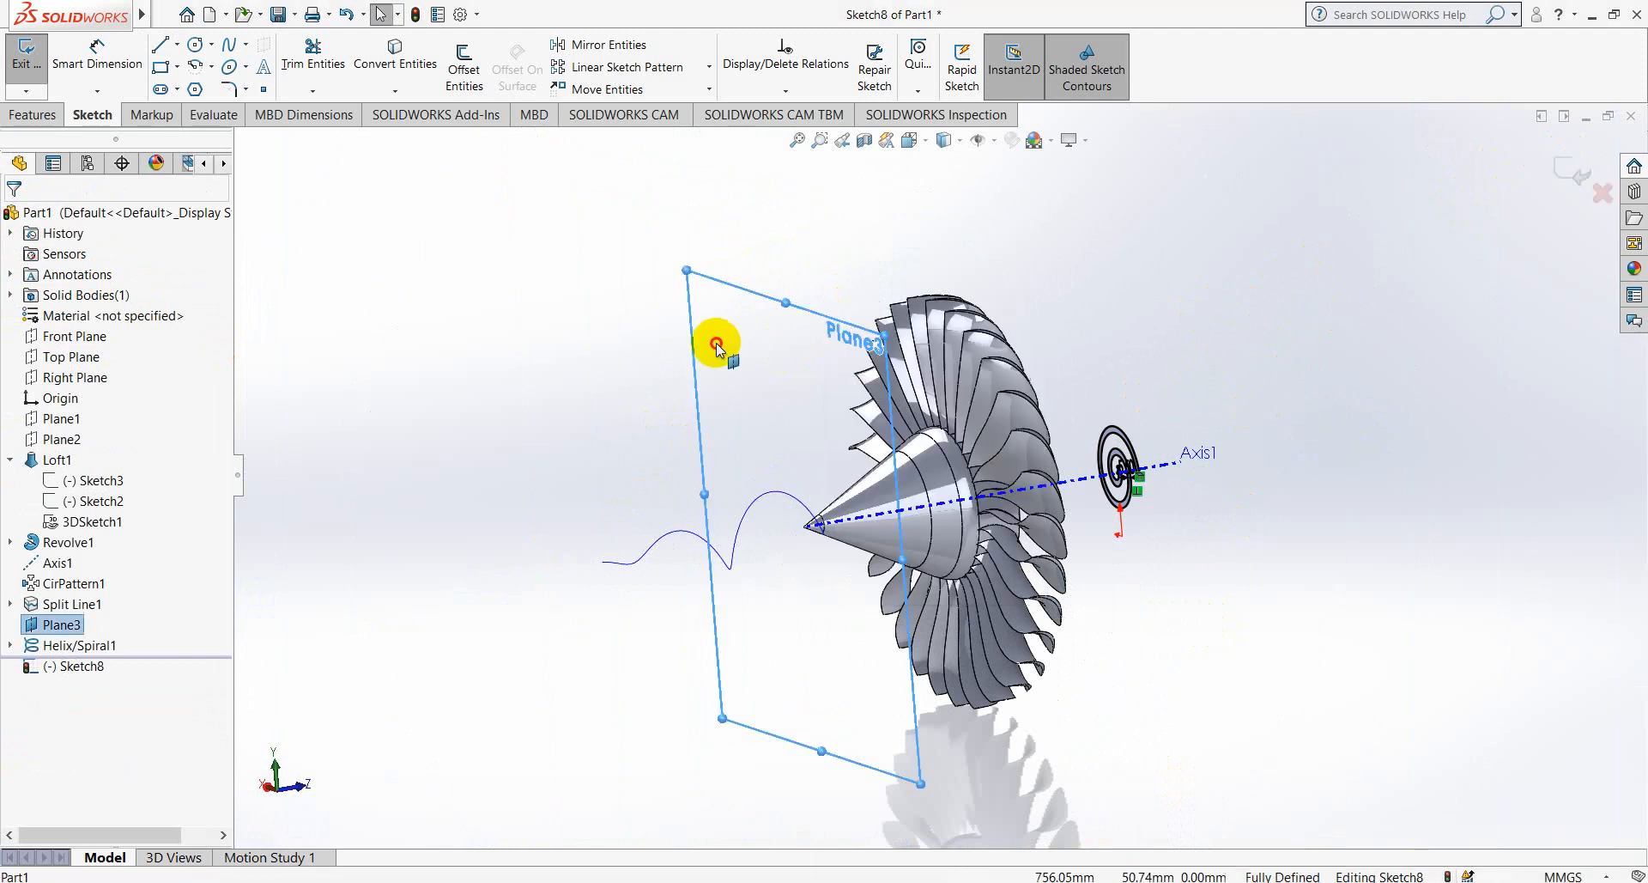
pyautogui.rightClick(55, 623)
pyautogui.click(75, 589)
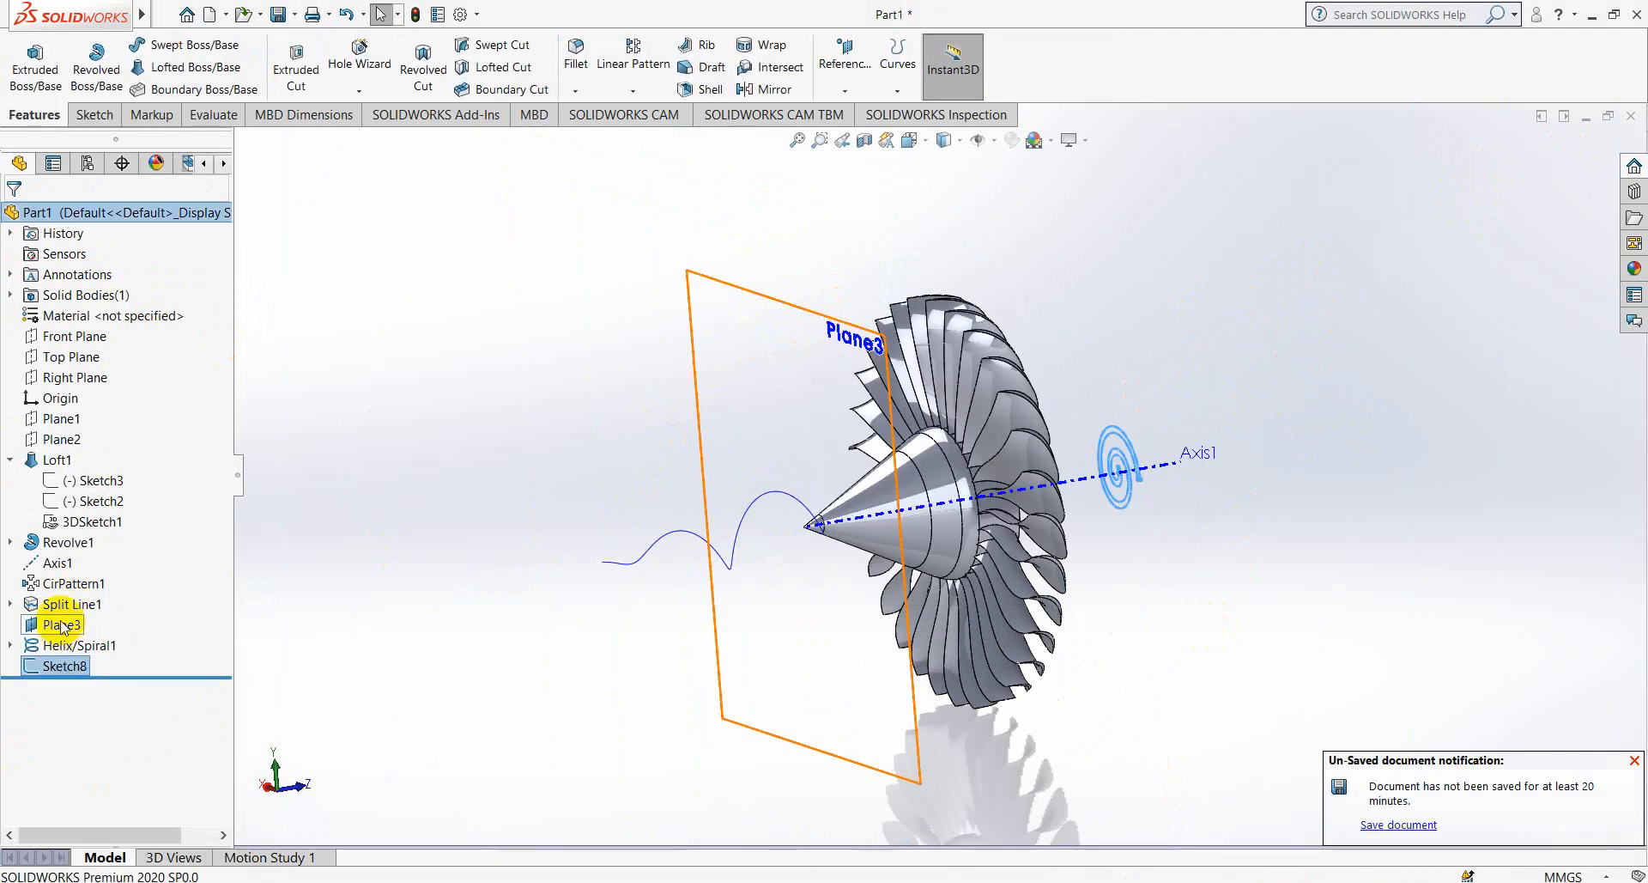
pyautogui.rightClick(60, 624)
pyautogui.click(72, 506)
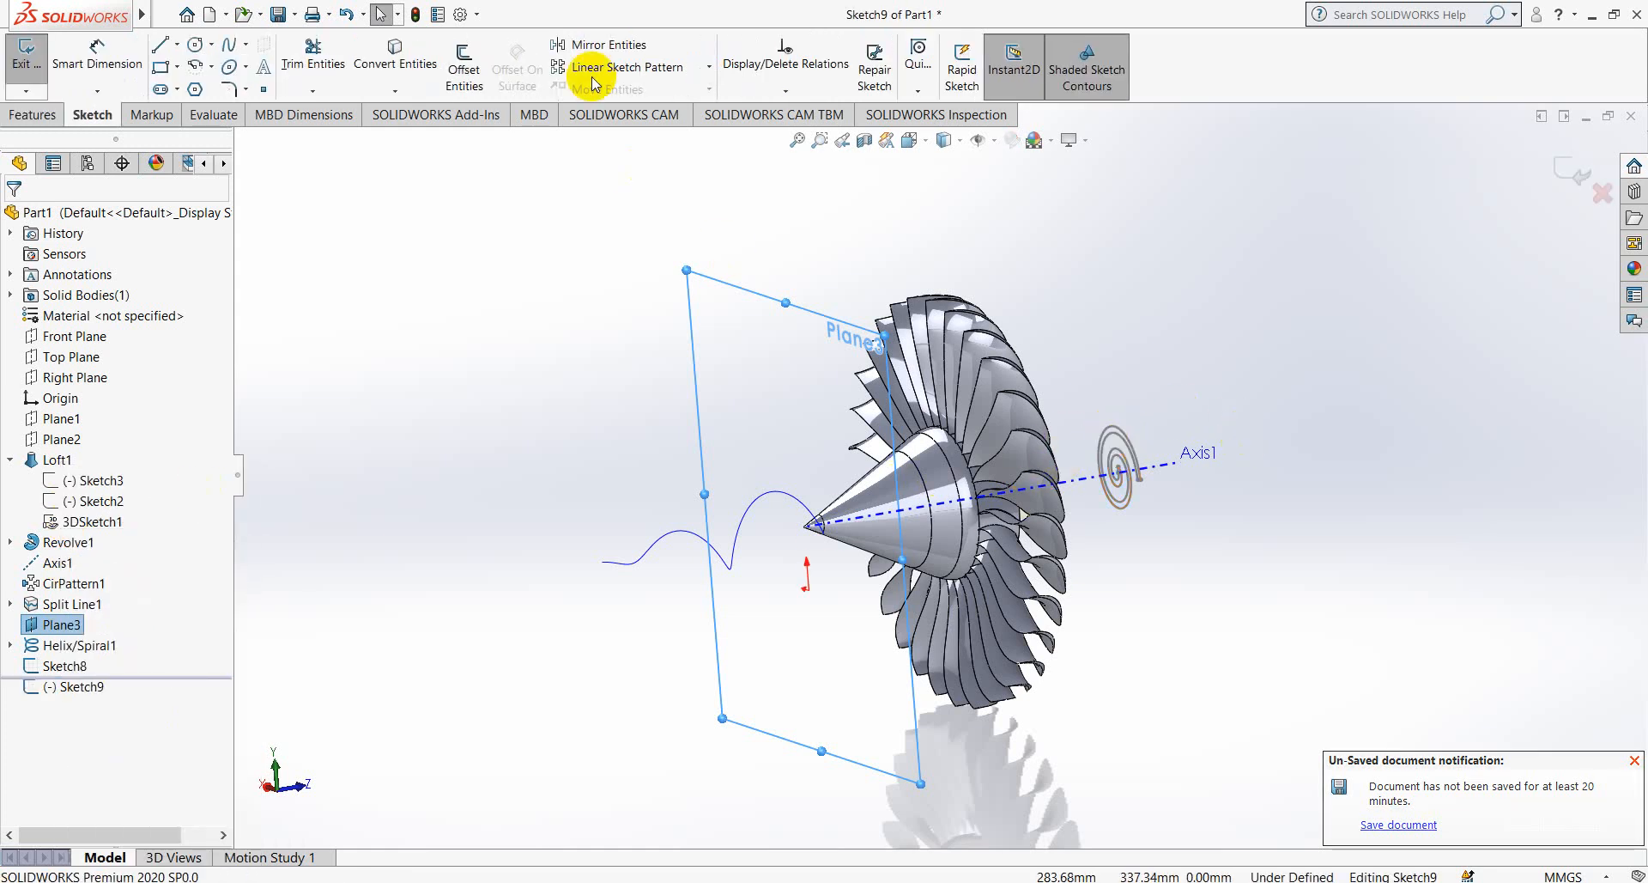
# - Convert both spirals and both end lines of the spiral band onto Plane3 and exit the sketch
pyautogui.click(395, 49)
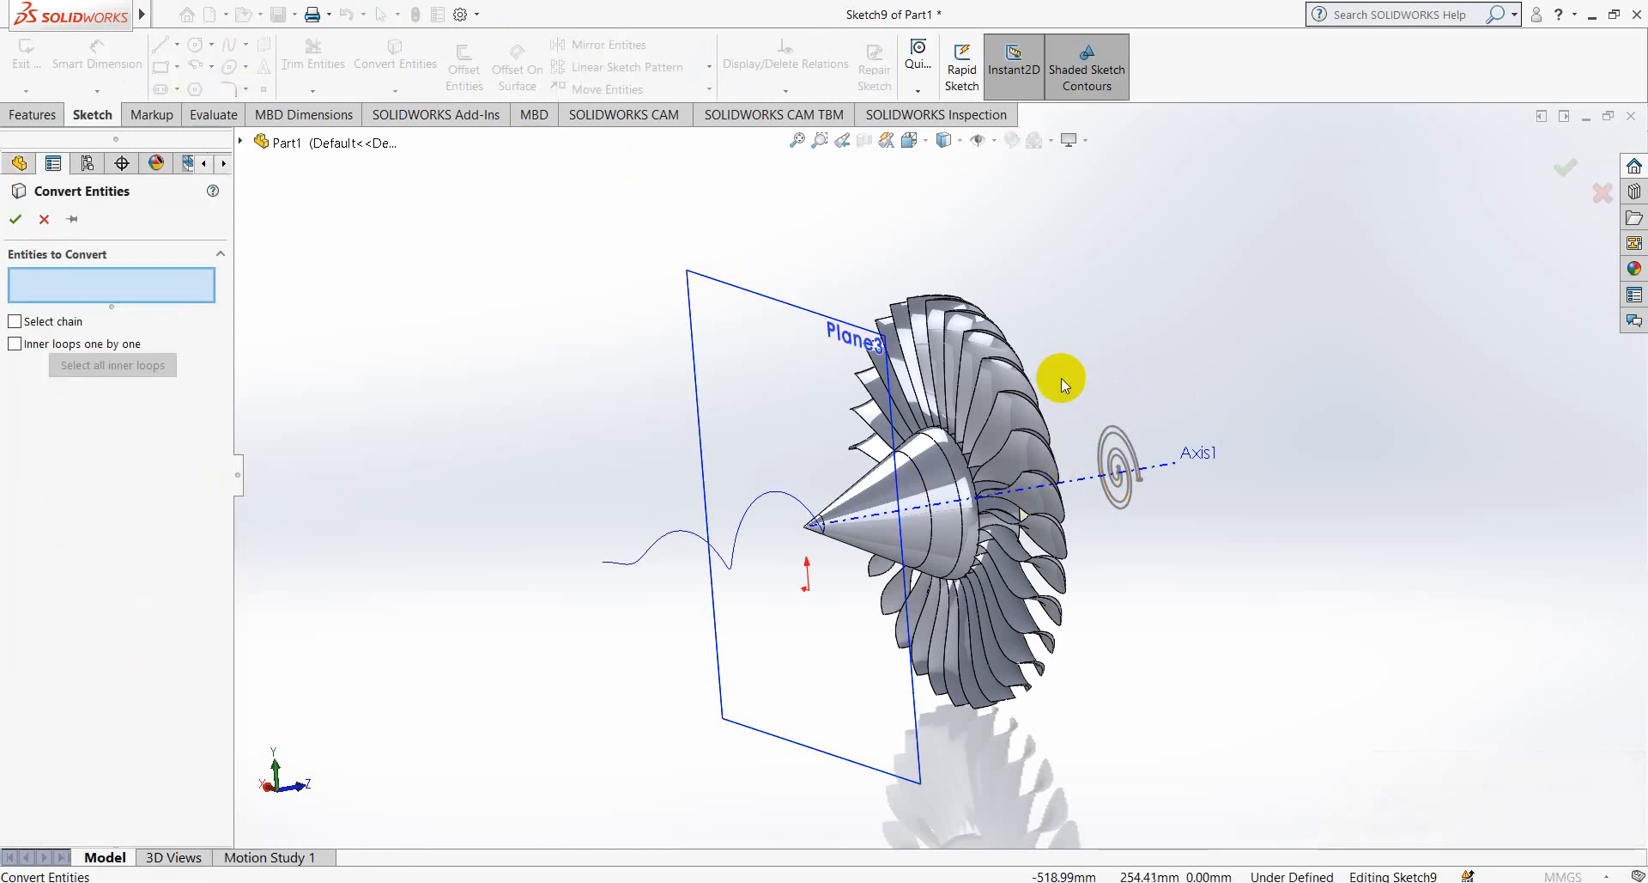
pyautogui.click(1108, 433)
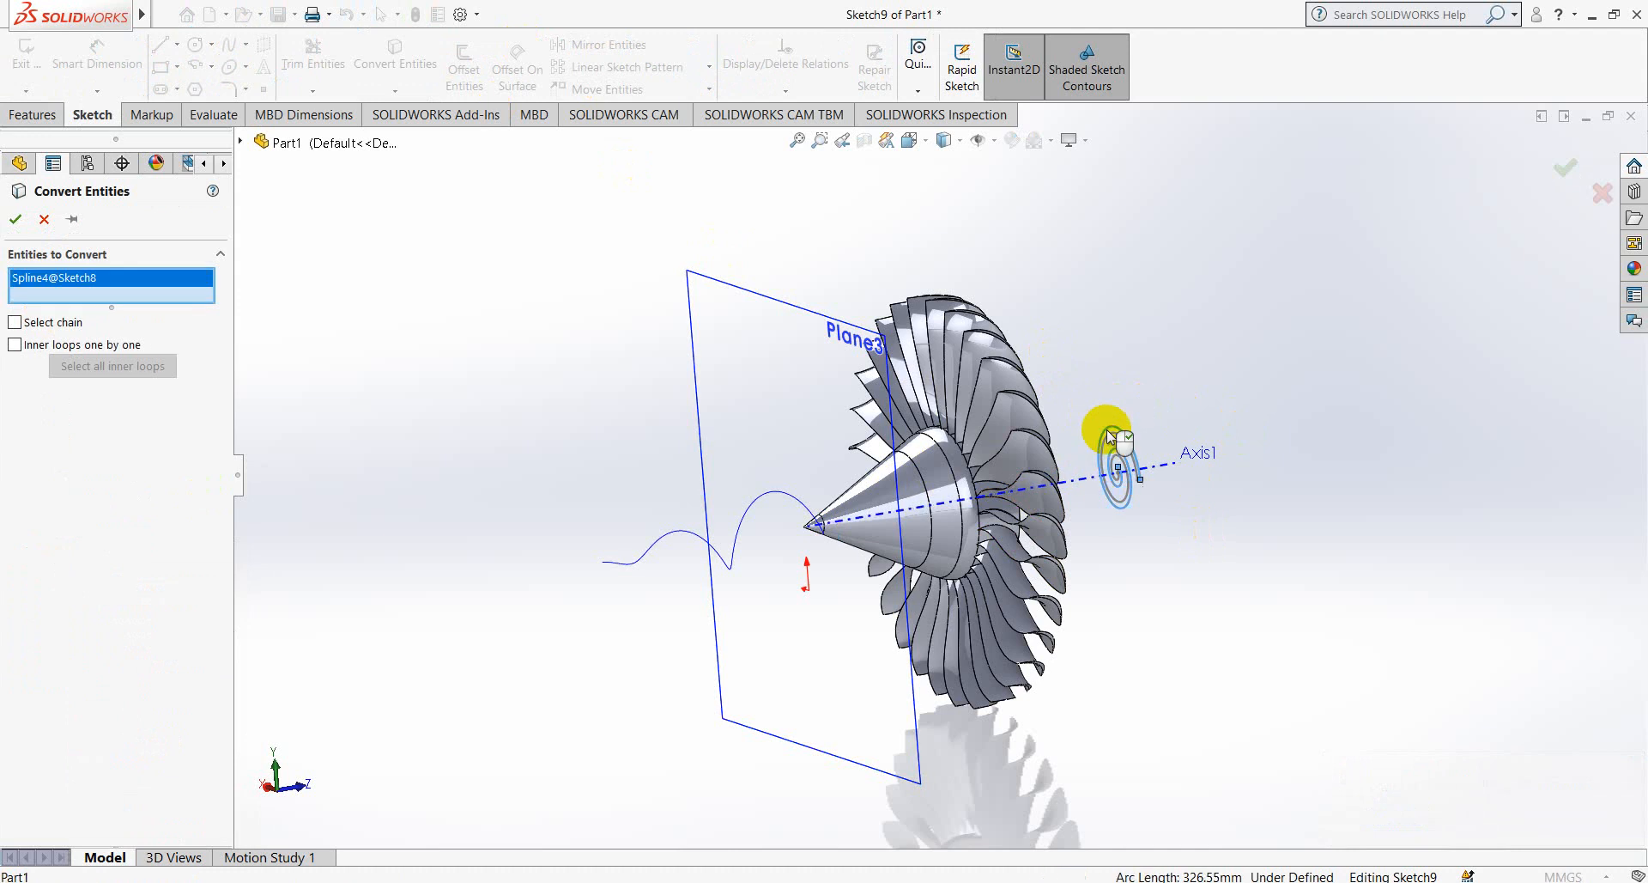
pyautogui.click(1113, 437)
pyautogui.click(1115, 425)
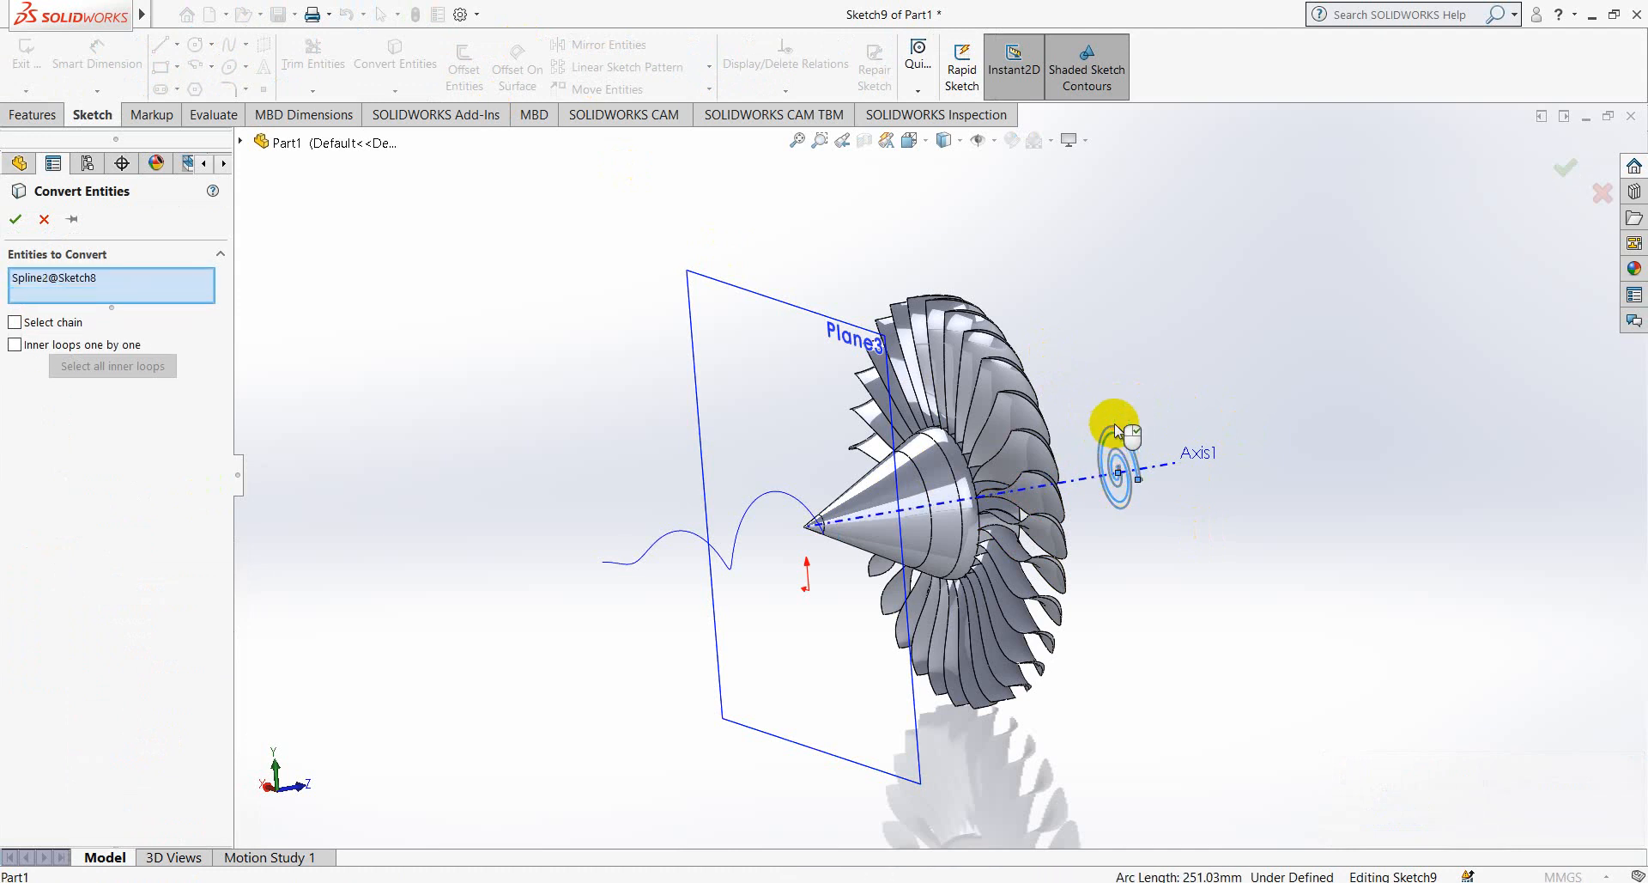
pyautogui.click(1115, 430)
pyautogui.click(1113, 429)
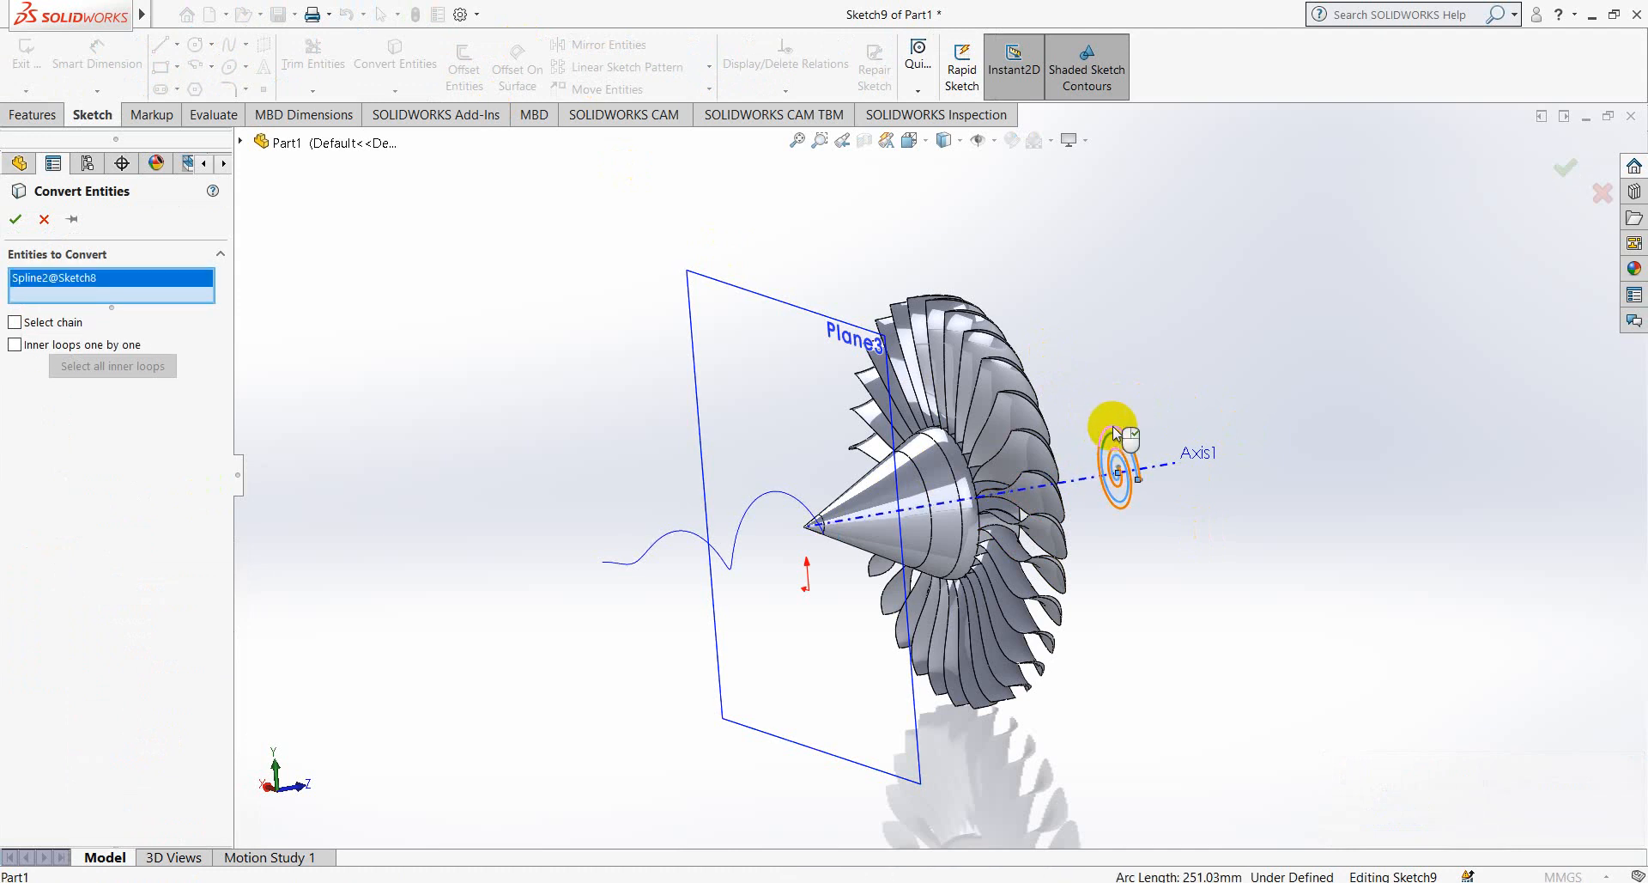
pyautogui.click(1112, 426)
pyautogui.scroll(-5, 1030, 404)
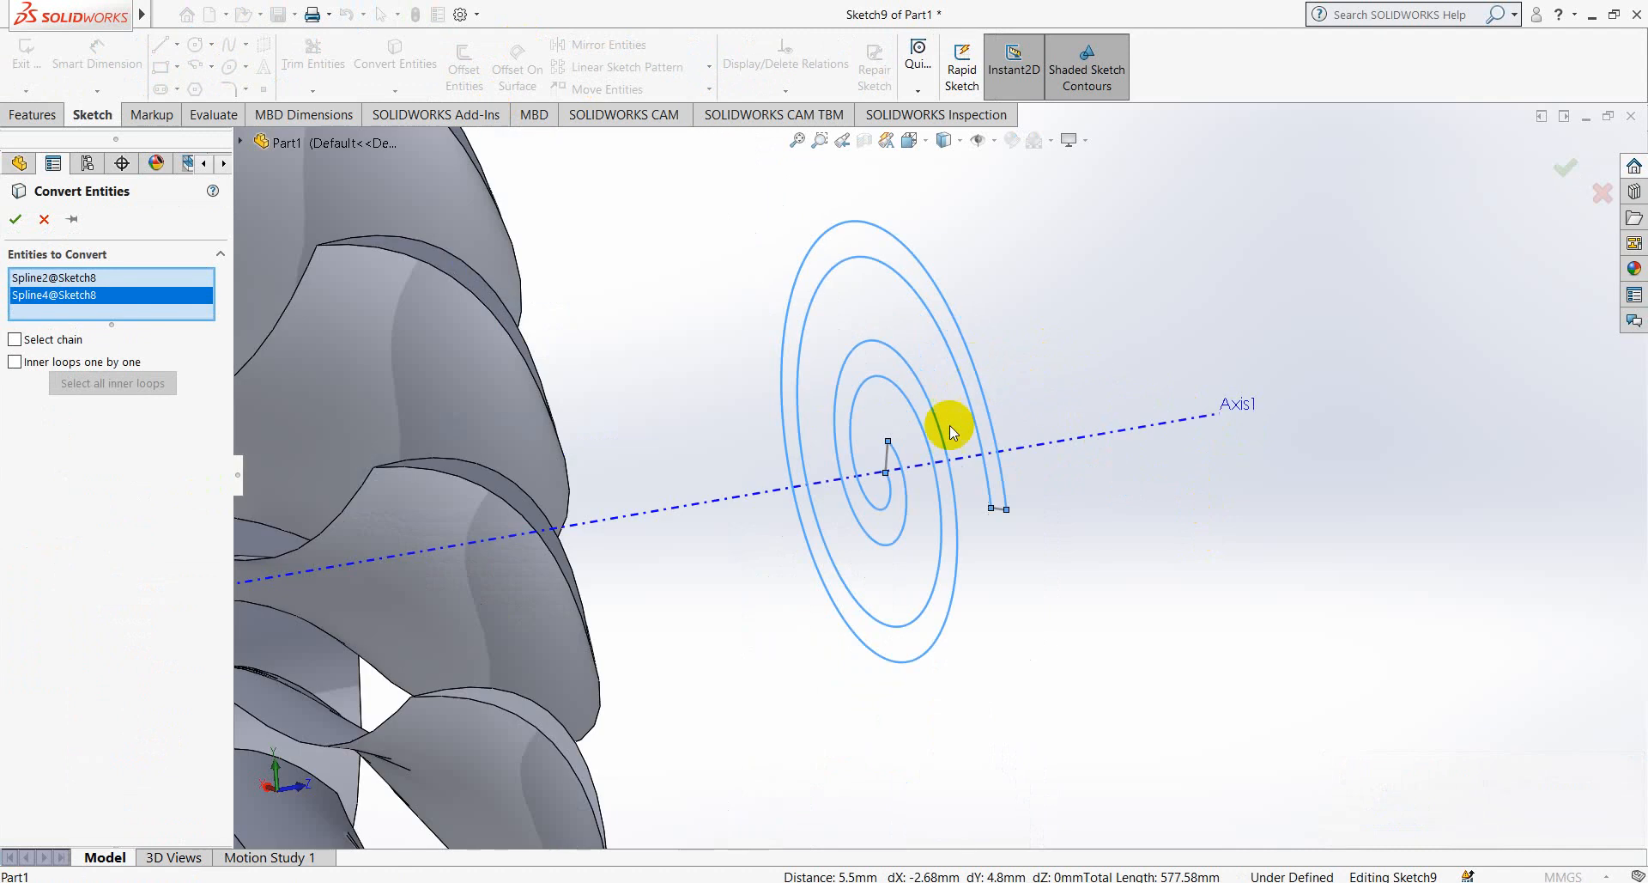
pyautogui.click(910, 467)
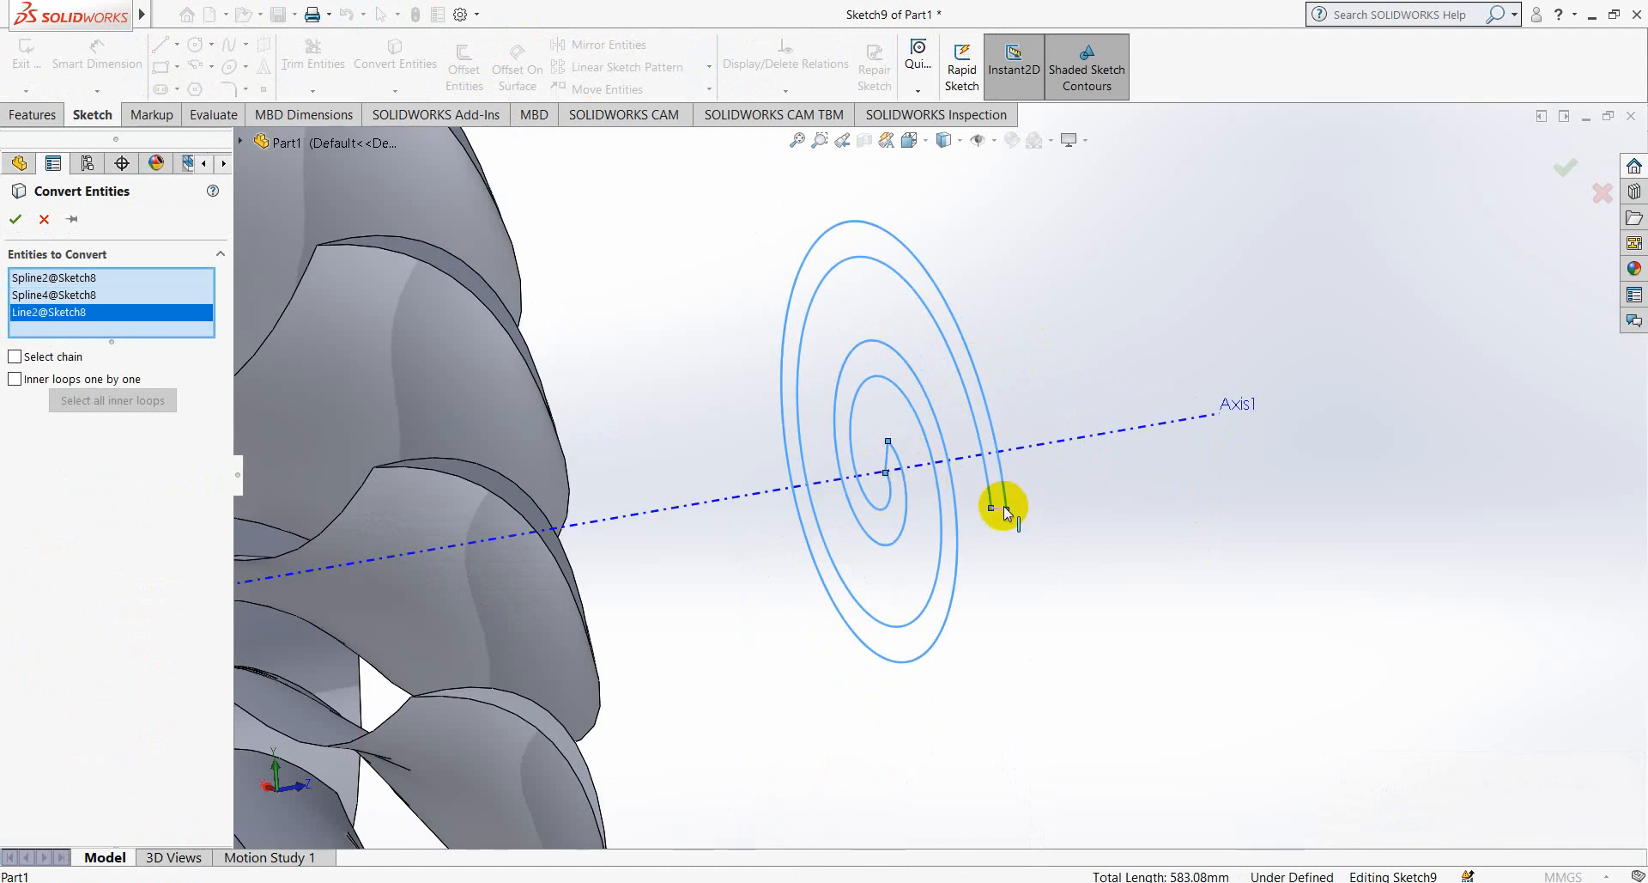
pyautogui.click(1002, 507)
pyautogui.scroll(5, 970, 512)
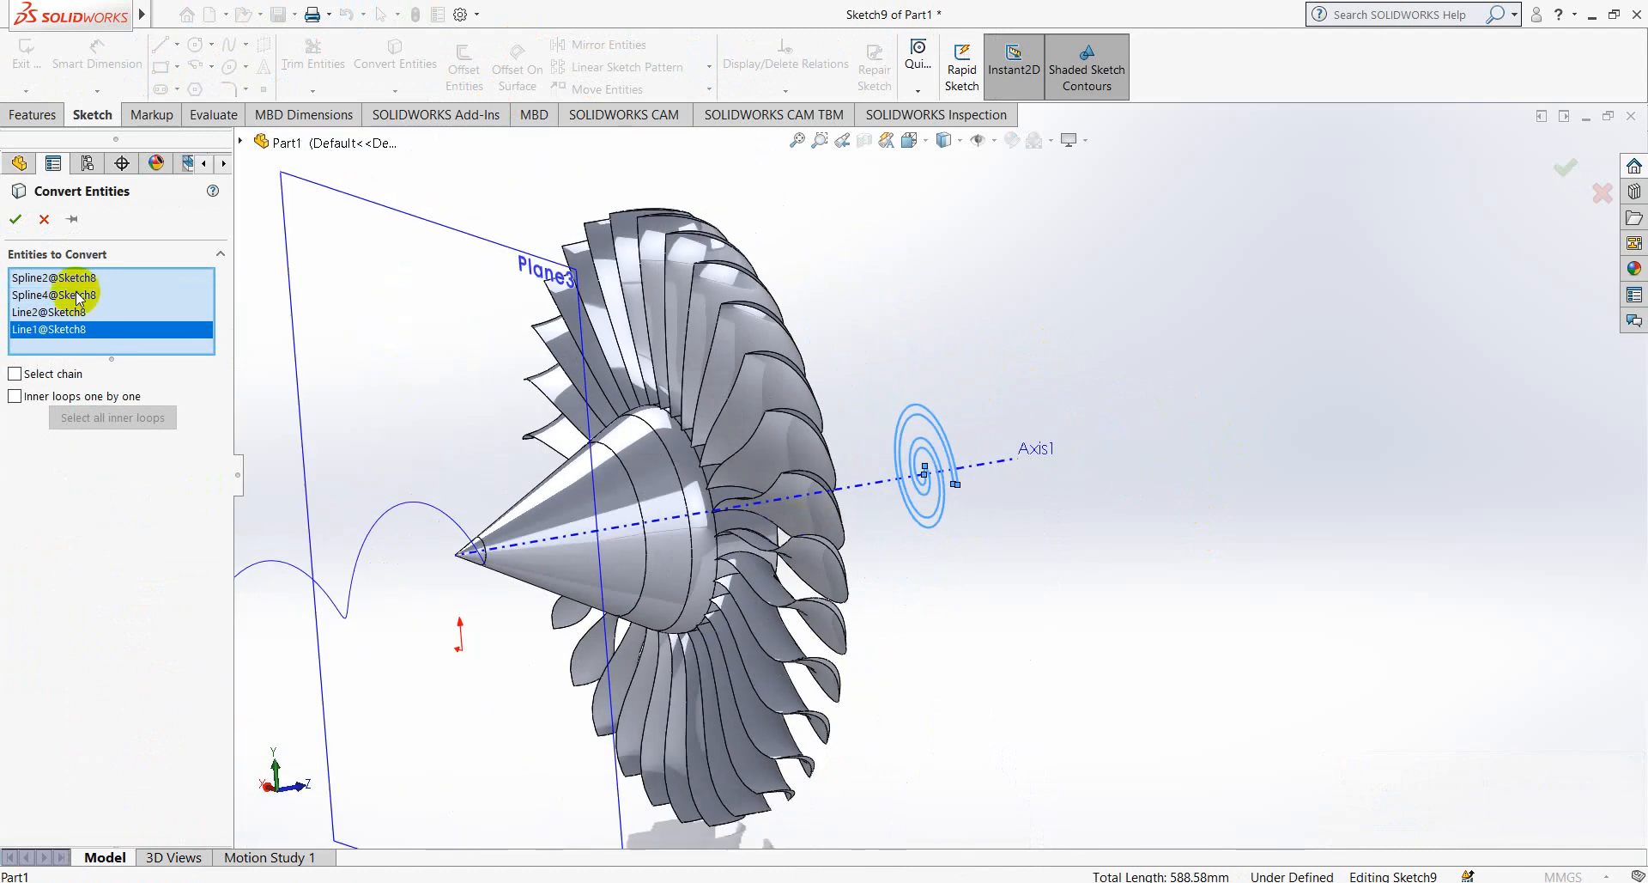
pyautogui.click(14, 221)
pyautogui.scroll(5, 943, 469)
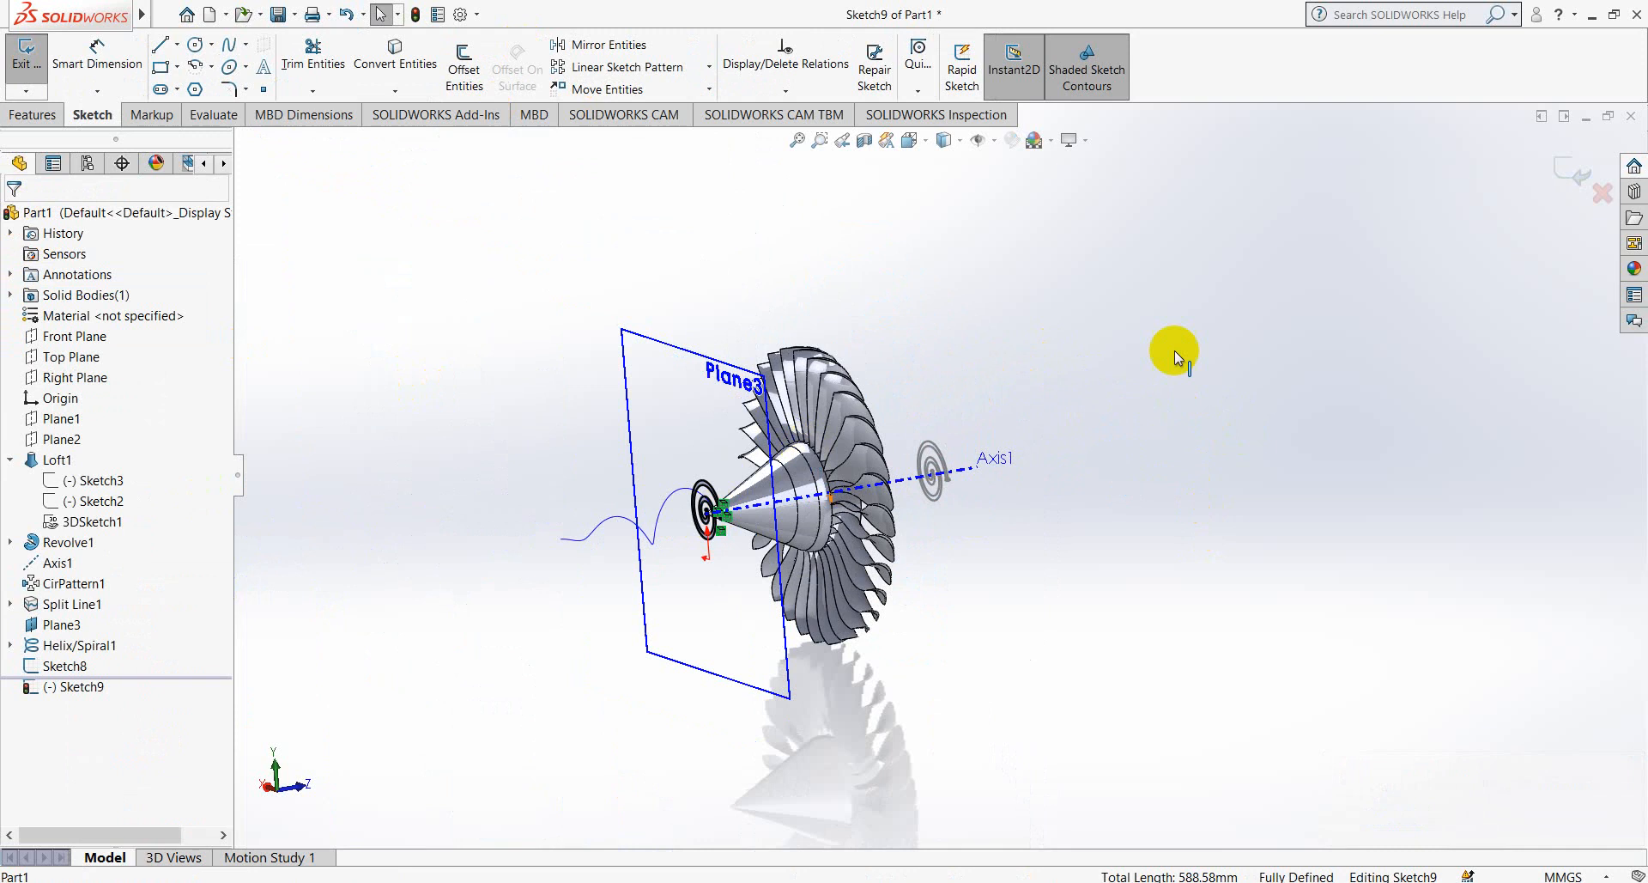
pyautogui.click(1567, 169)
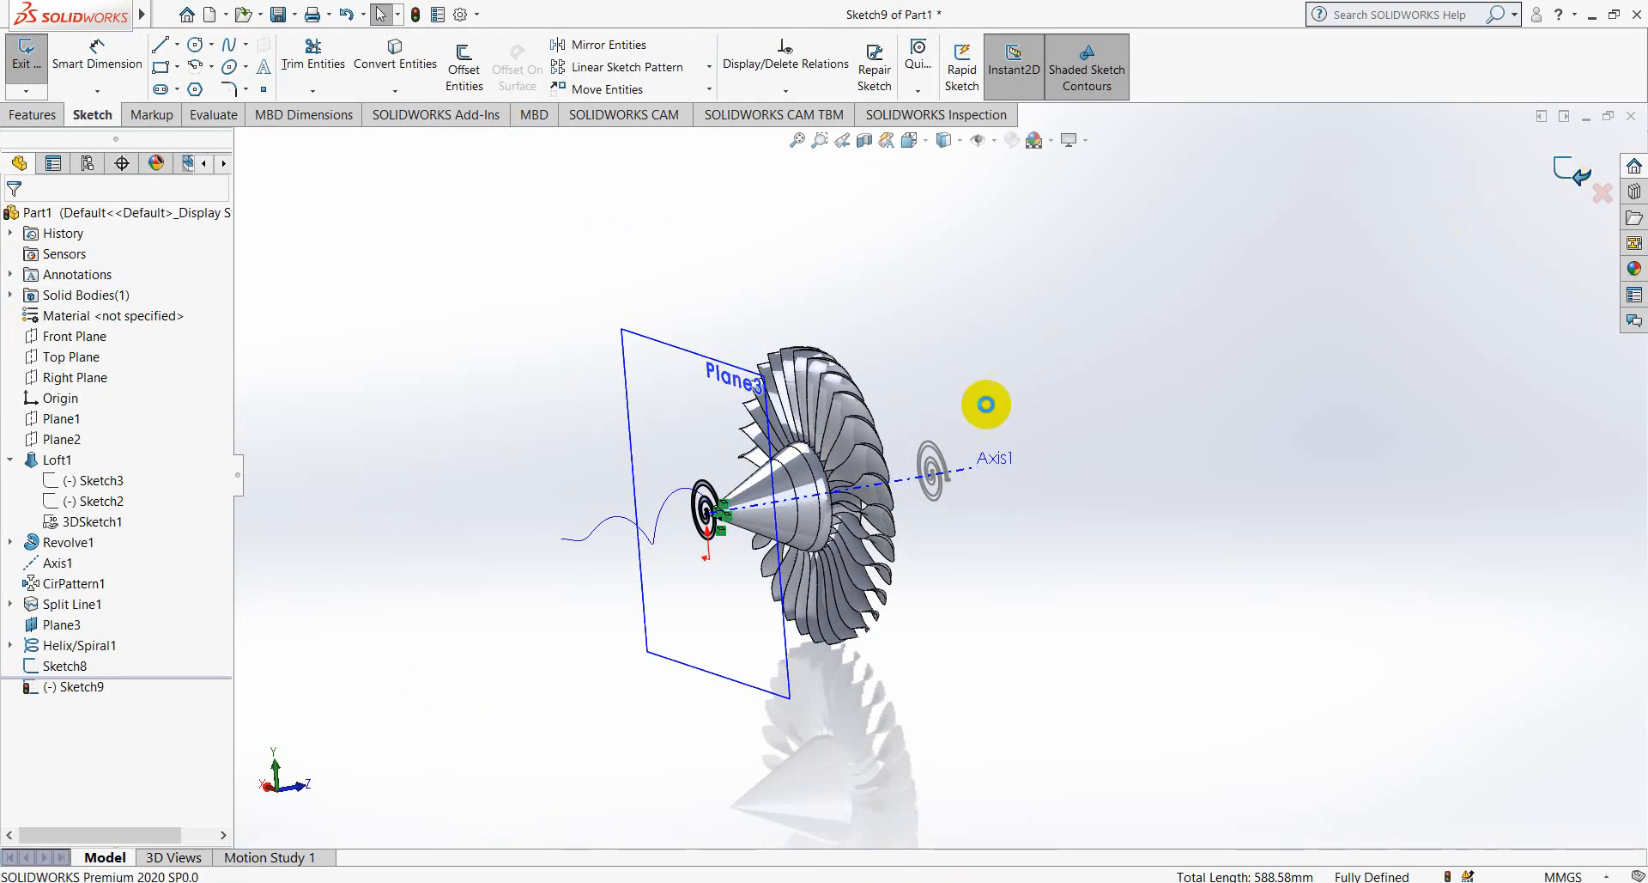
# - Hide the original spiral band sketch, Sketch8, behind the fan and the tapered helix curve
pyautogui.rightClick(940, 438)
pyautogui.click(434, 589)
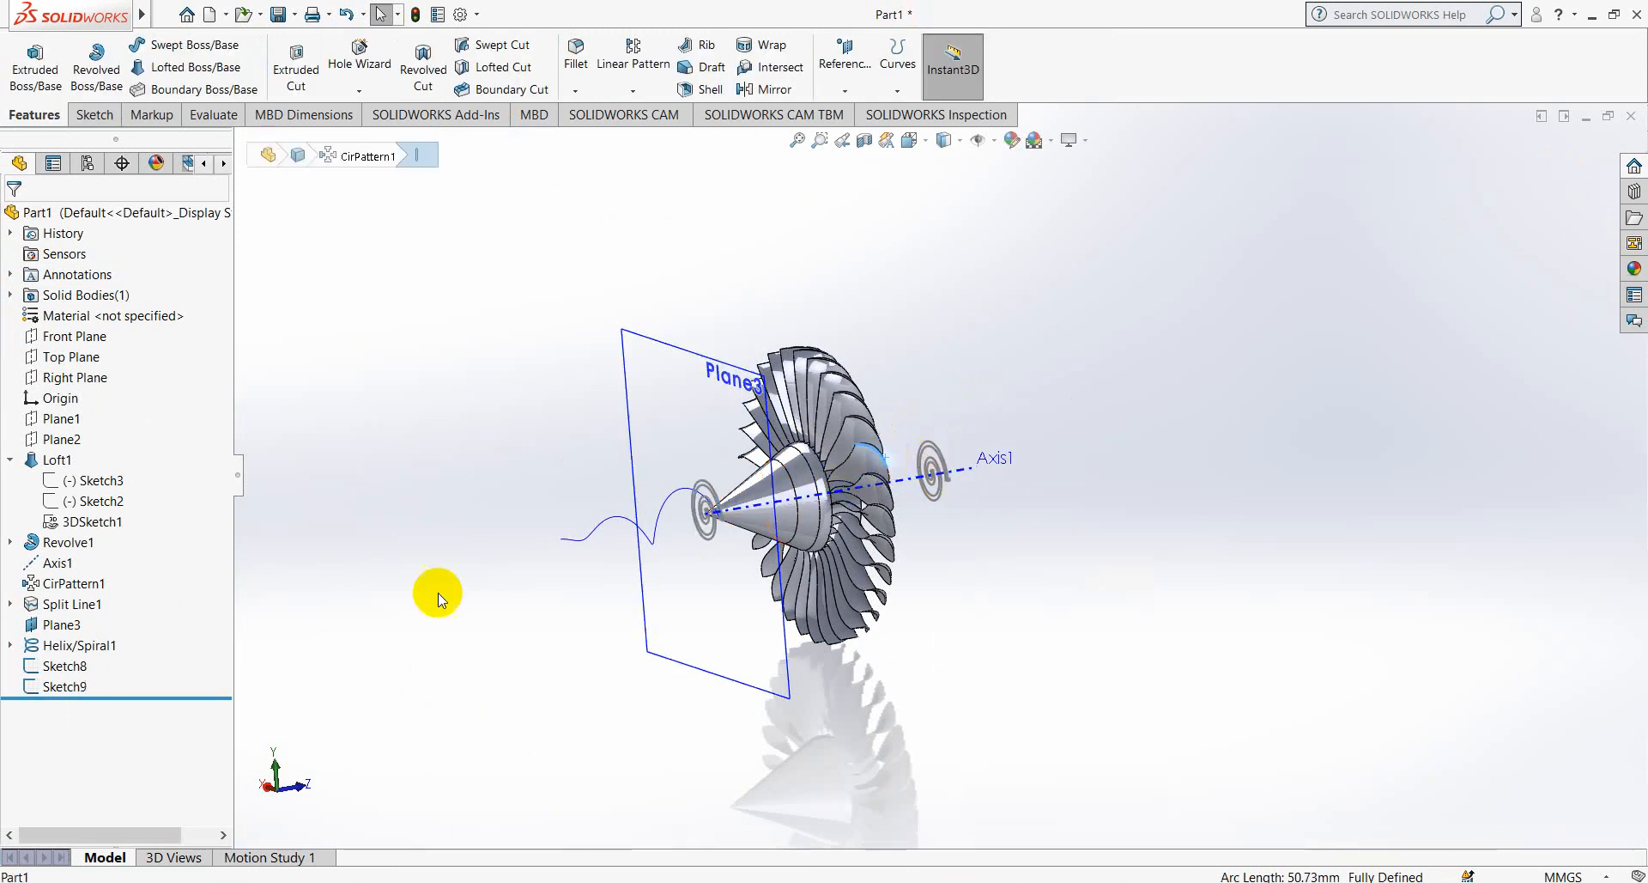
pyautogui.click(58, 665)
pyautogui.rightClick(58, 666)
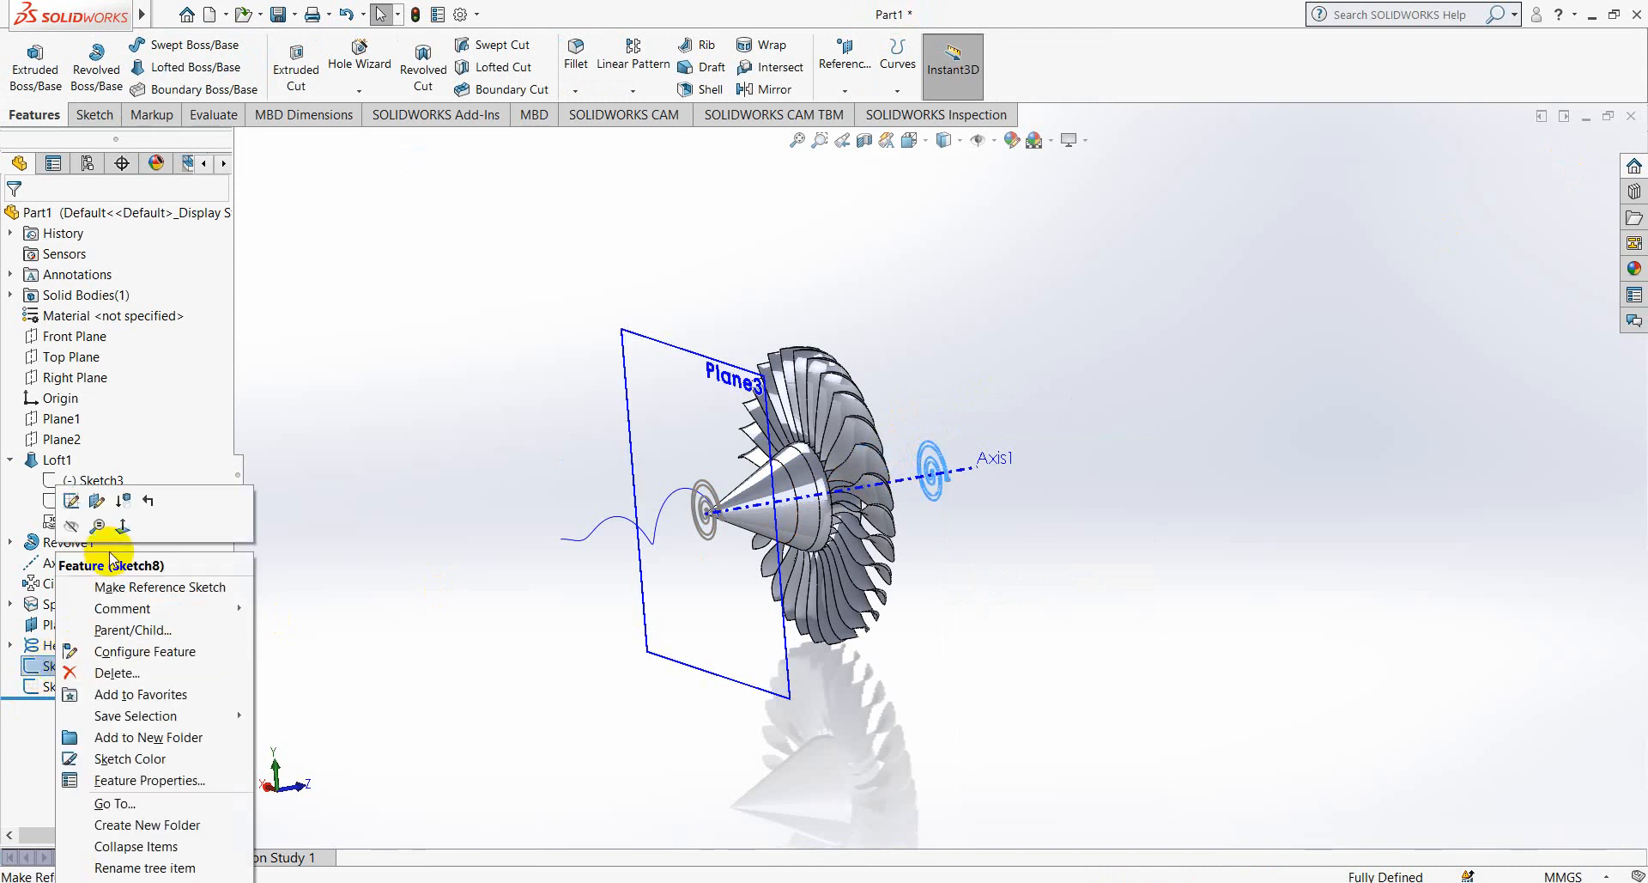
pyautogui.click(66, 515)
pyautogui.scroll(-3, 616, 493)
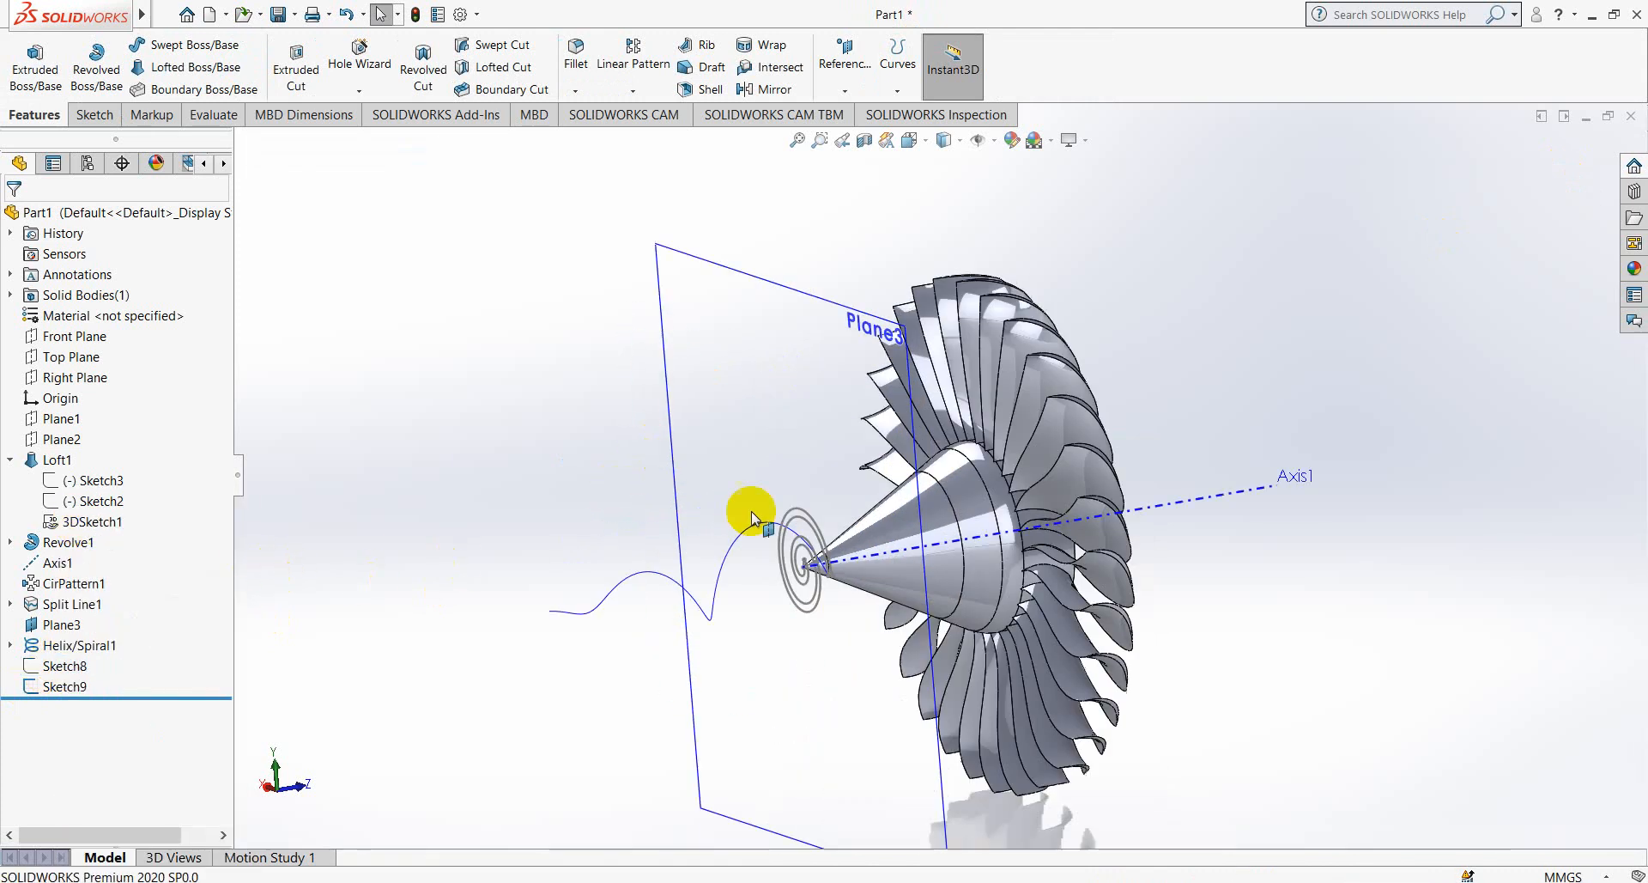
pyautogui.rightClick(43, 639)
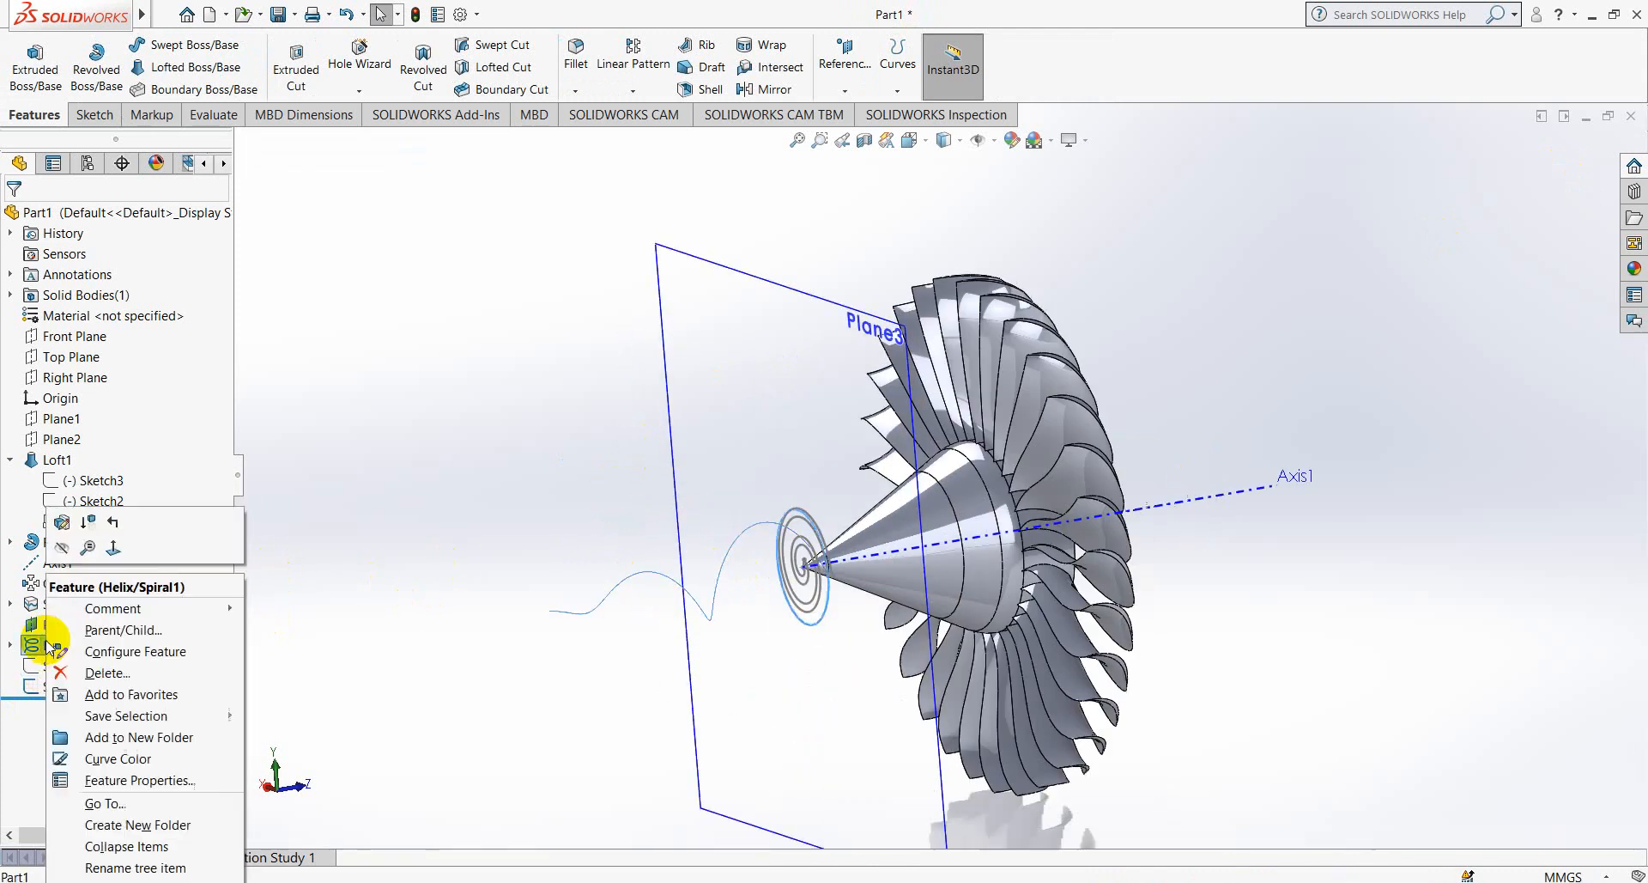
pyautogui.click(109, 556)
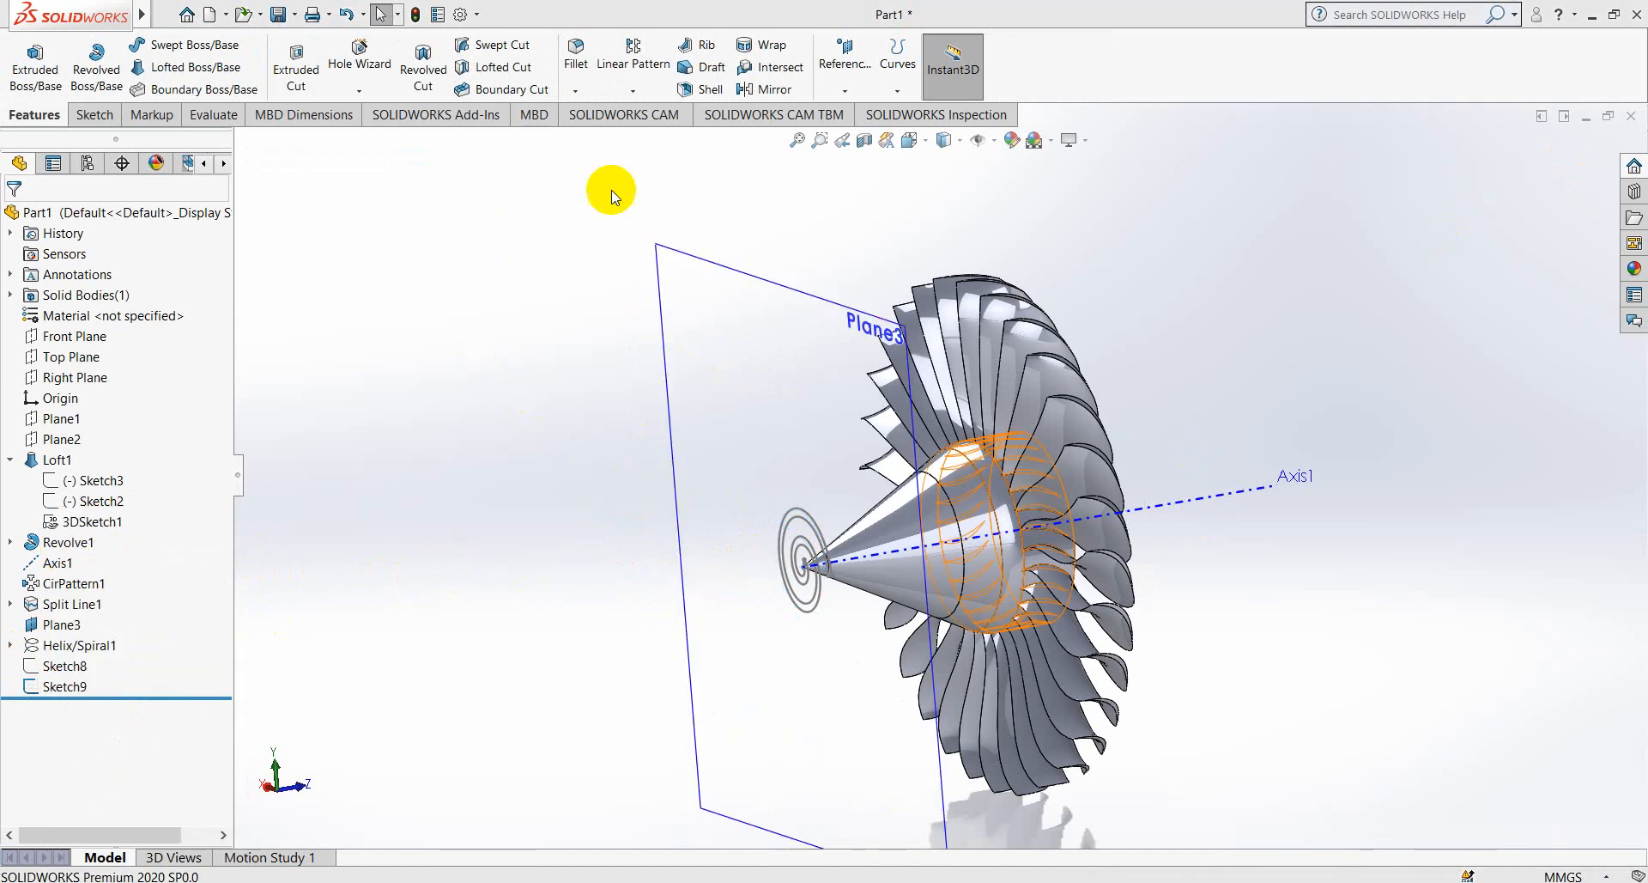
# - Create a projection split line on the nose cone's front conical face using the spiral band sketch, Sketch9
pyautogui.click(845, 88)
pyautogui.click(897, 90)
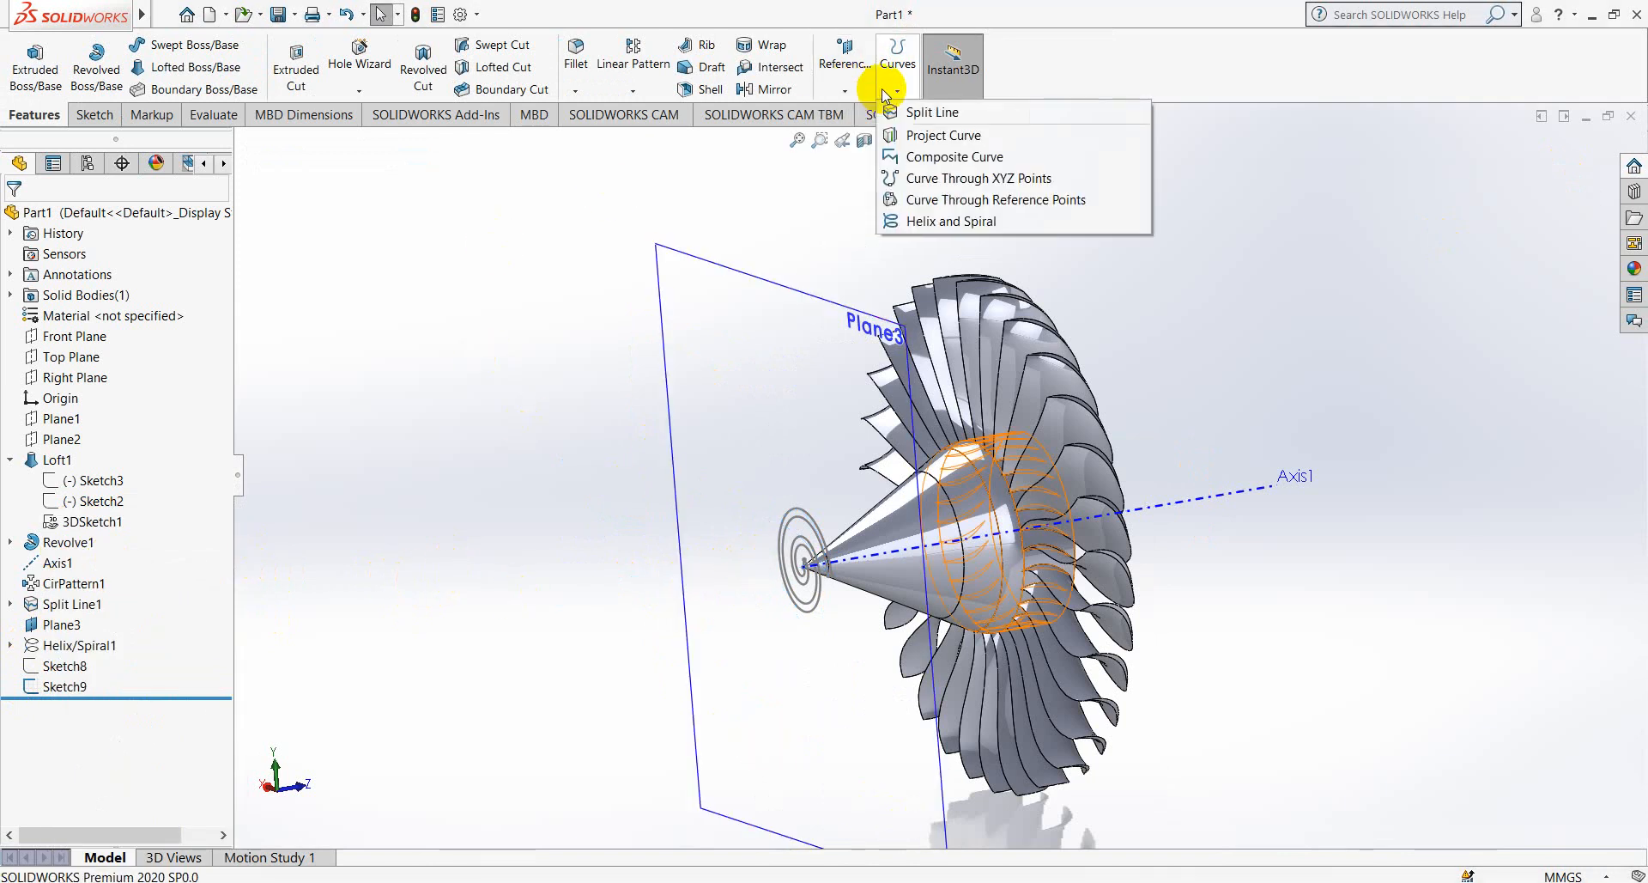
pyautogui.click(932, 112)
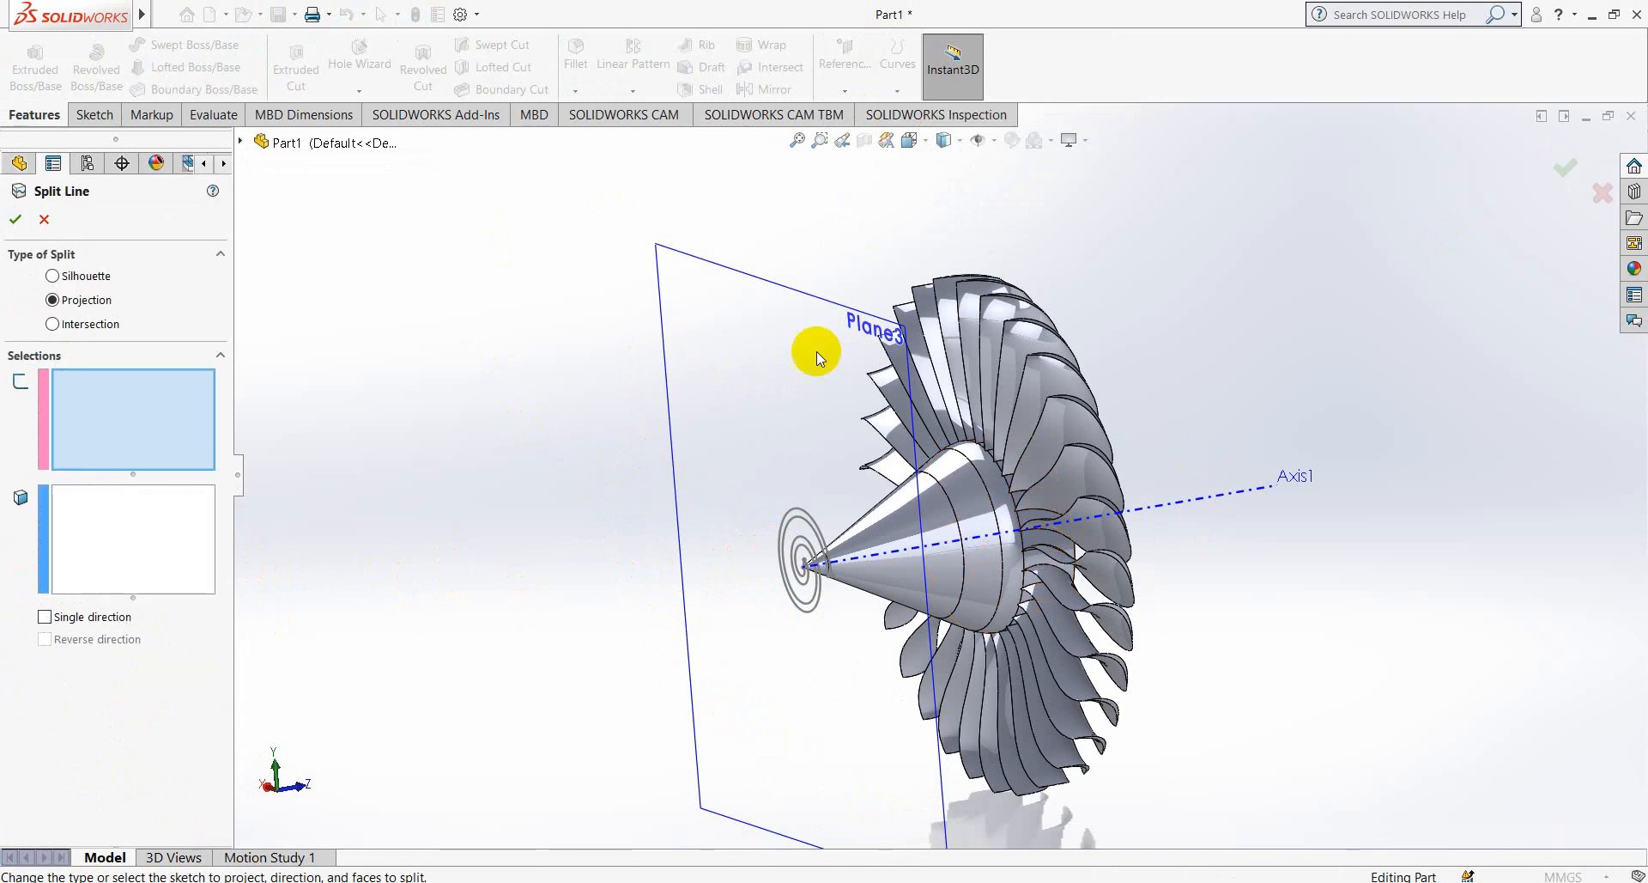
pyautogui.click(795, 517)
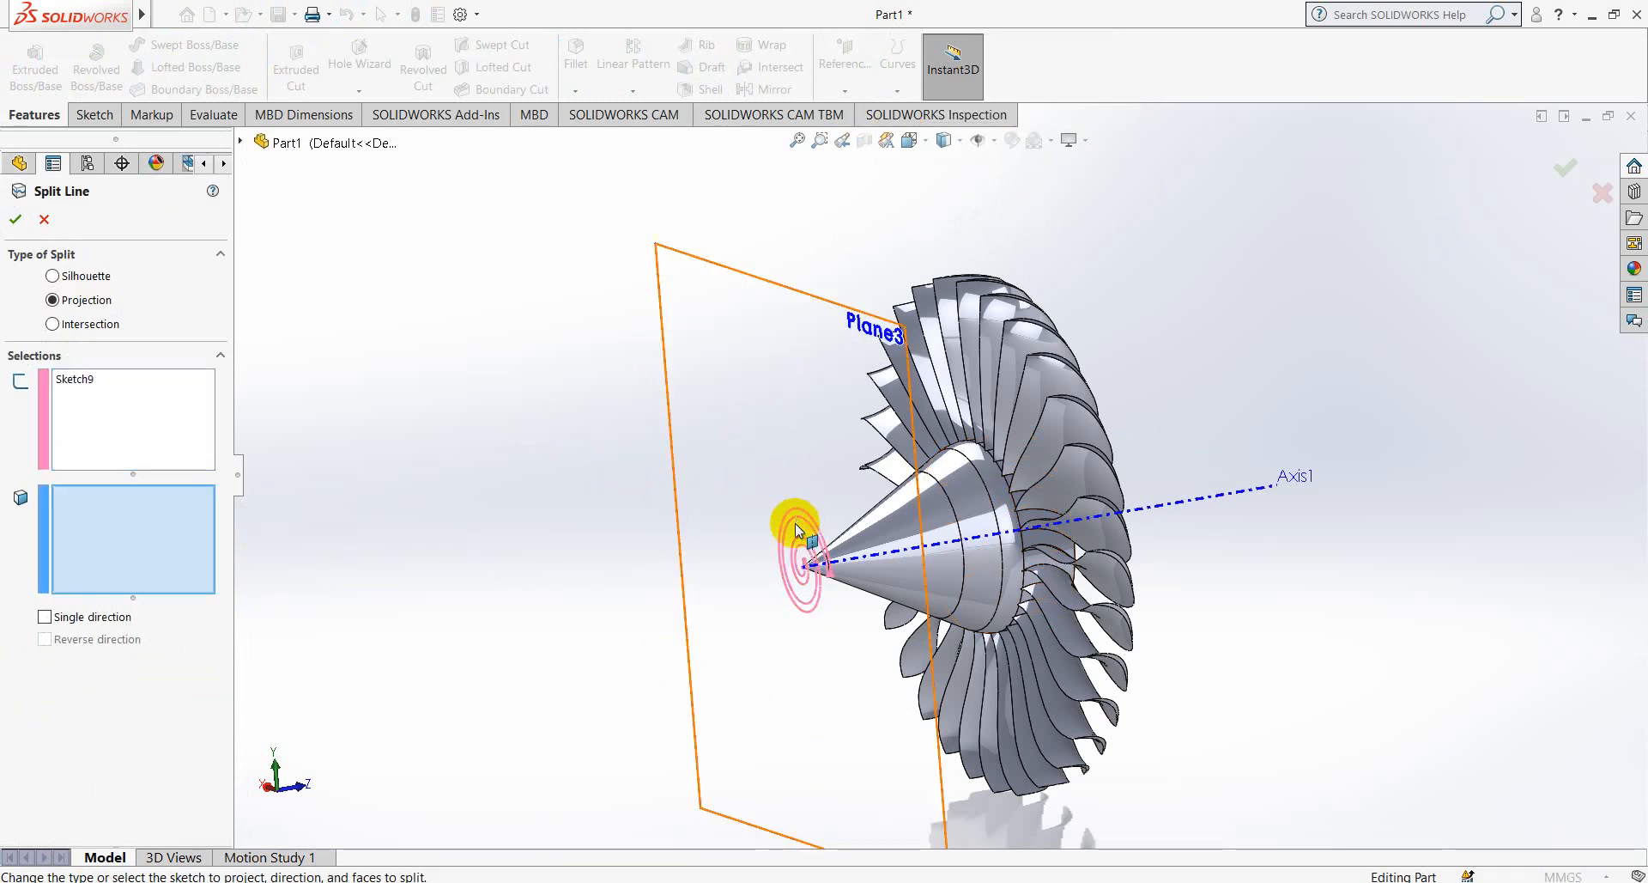
pyautogui.click(880, 550)
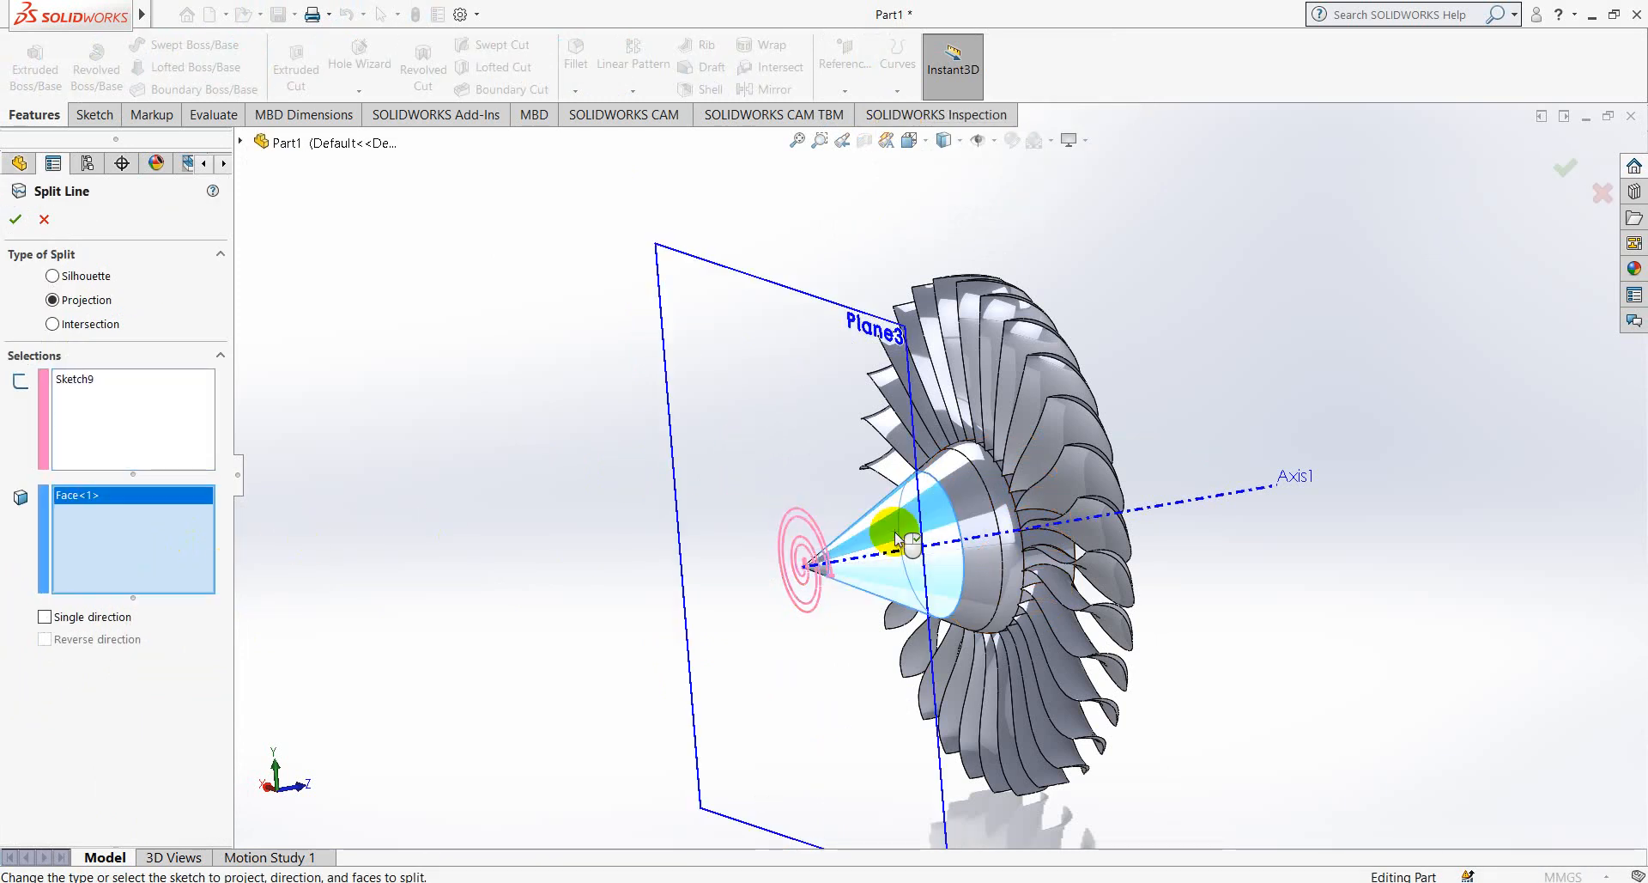
pyautogui.click(15, 219)
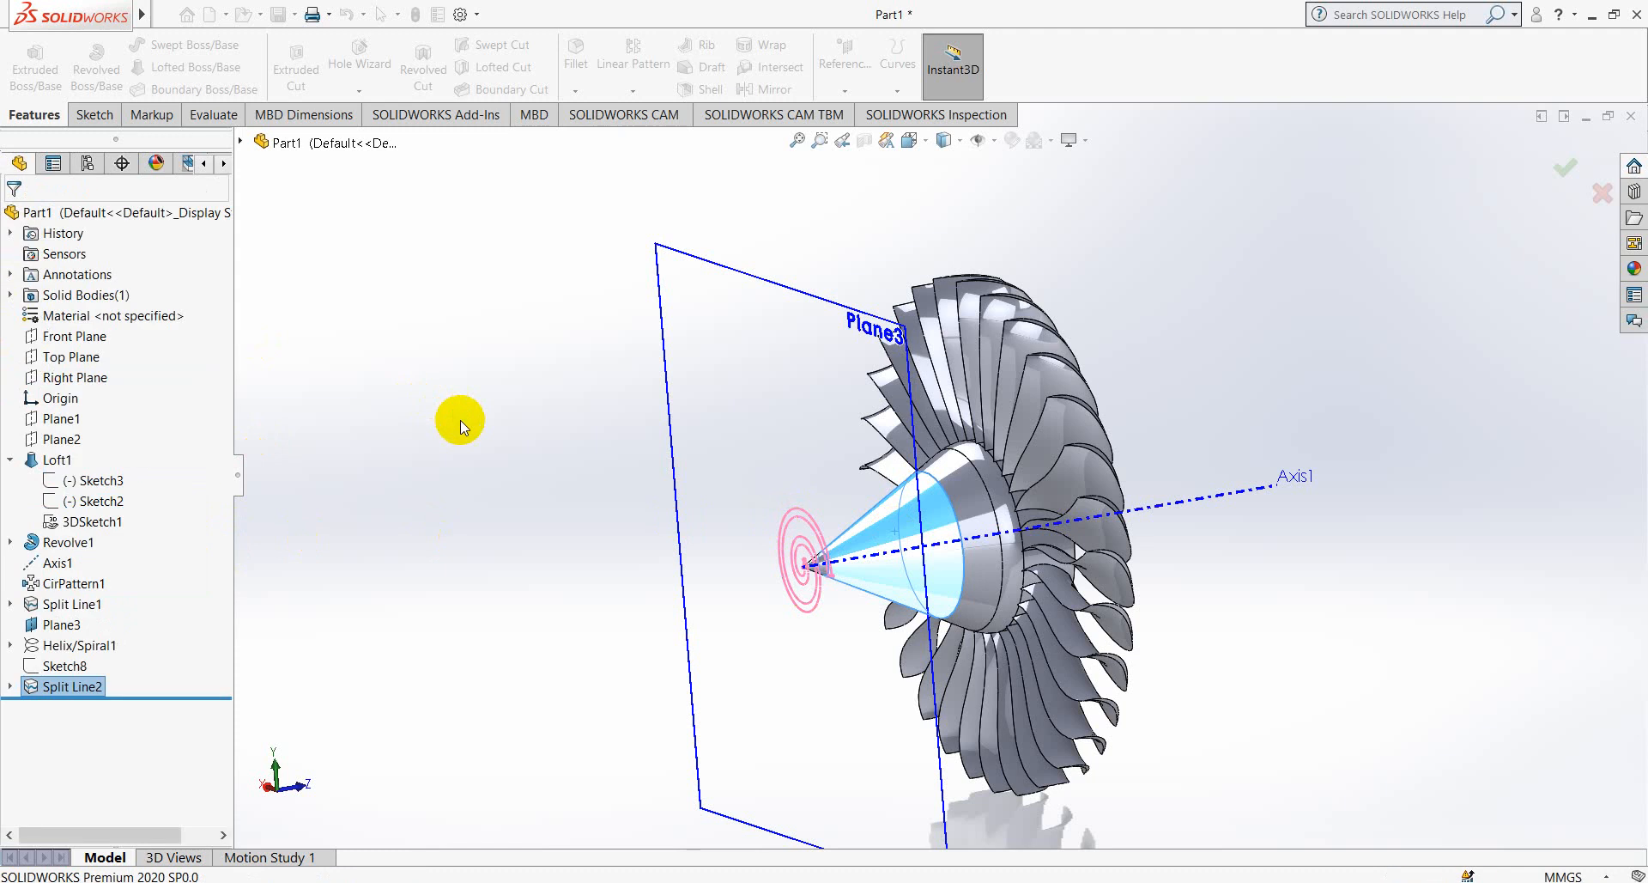
# - Hide Plane3 at the nose cone's tip and Axis1 through the fan
pyautogui.scroll(-3, 797, 476)
pyautogui.moveTo(797, 476); pyautogui.dragTo(964, 471, button='middle')
pyautogui.scroll(4, 978, 667)
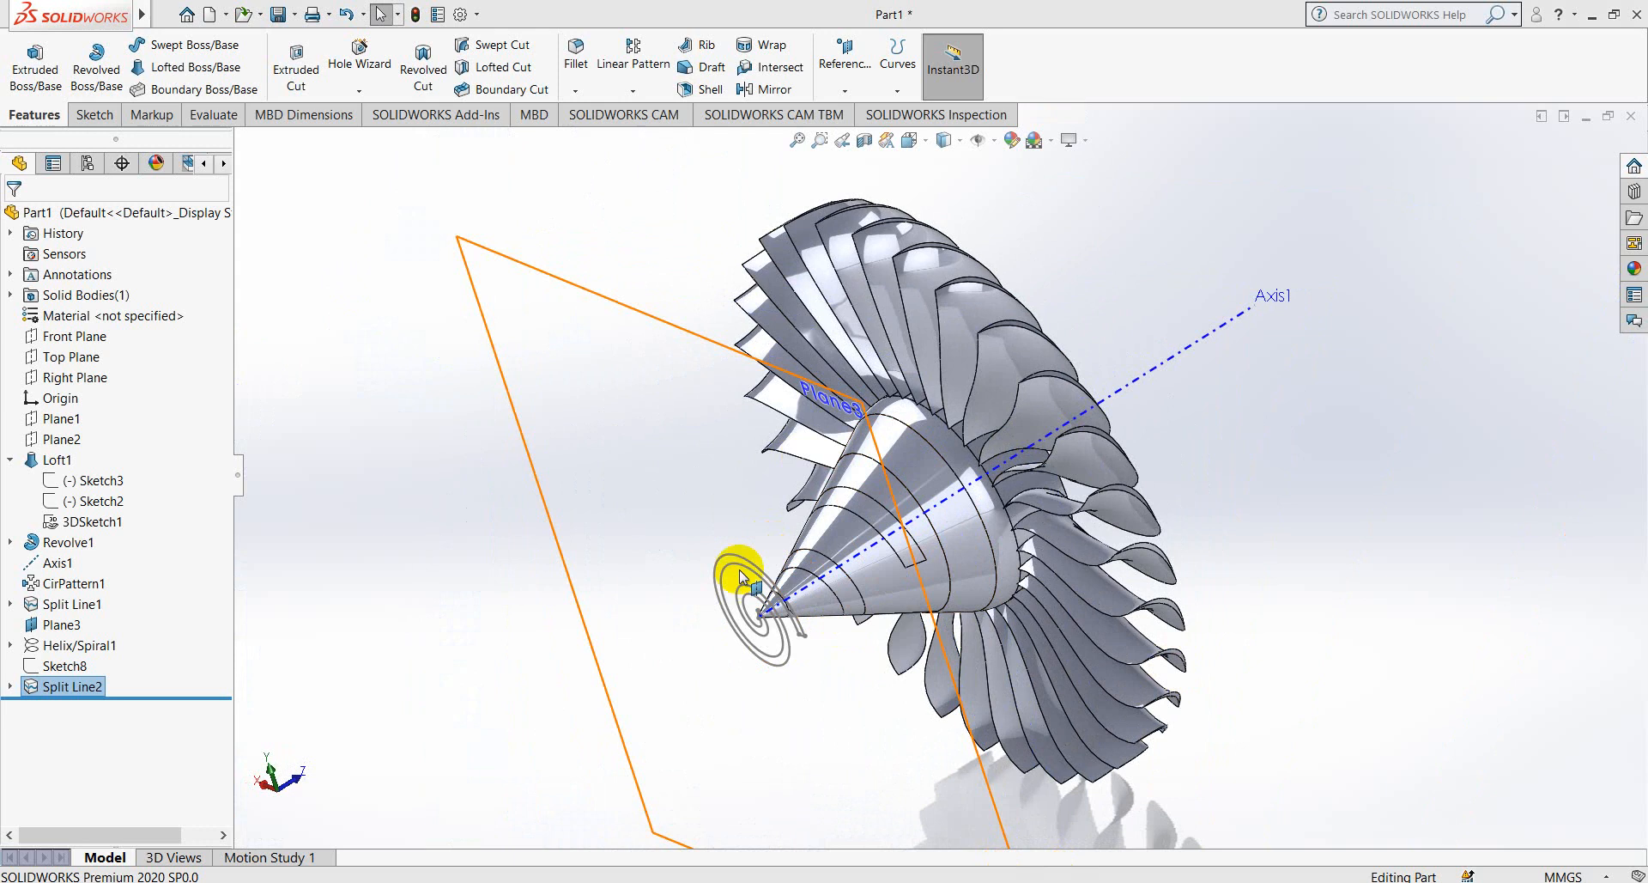
pyautogui.rightClick(735, 478)
pyautogui.click(789, 461)
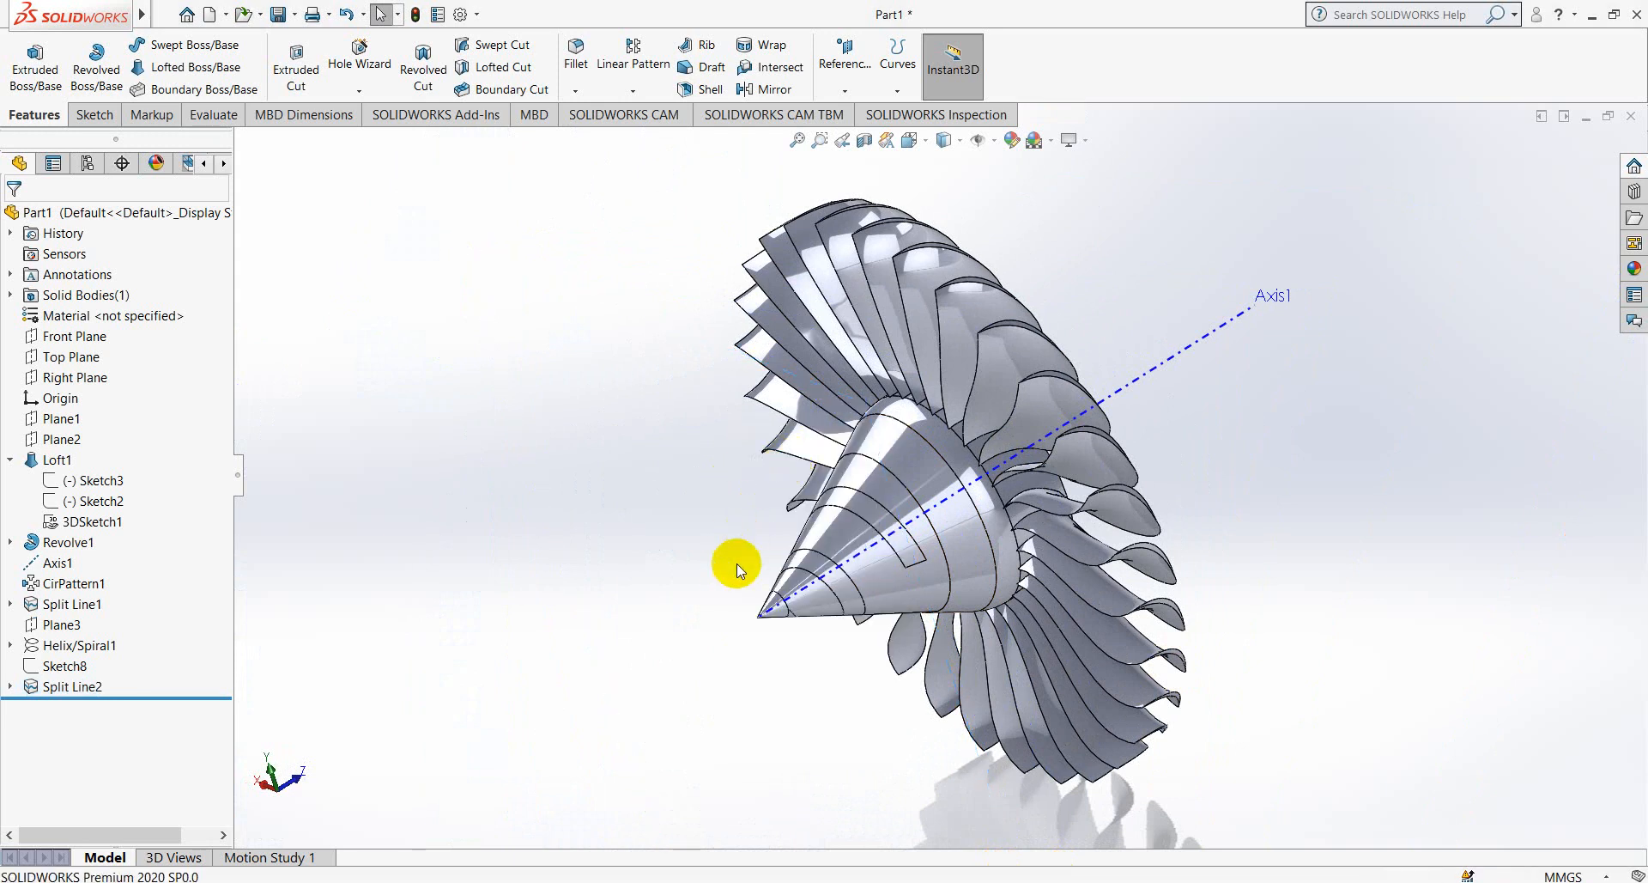
pyautogui.moveTo(784, 633); pyautogui.dragTo(817, 596, button='middle')
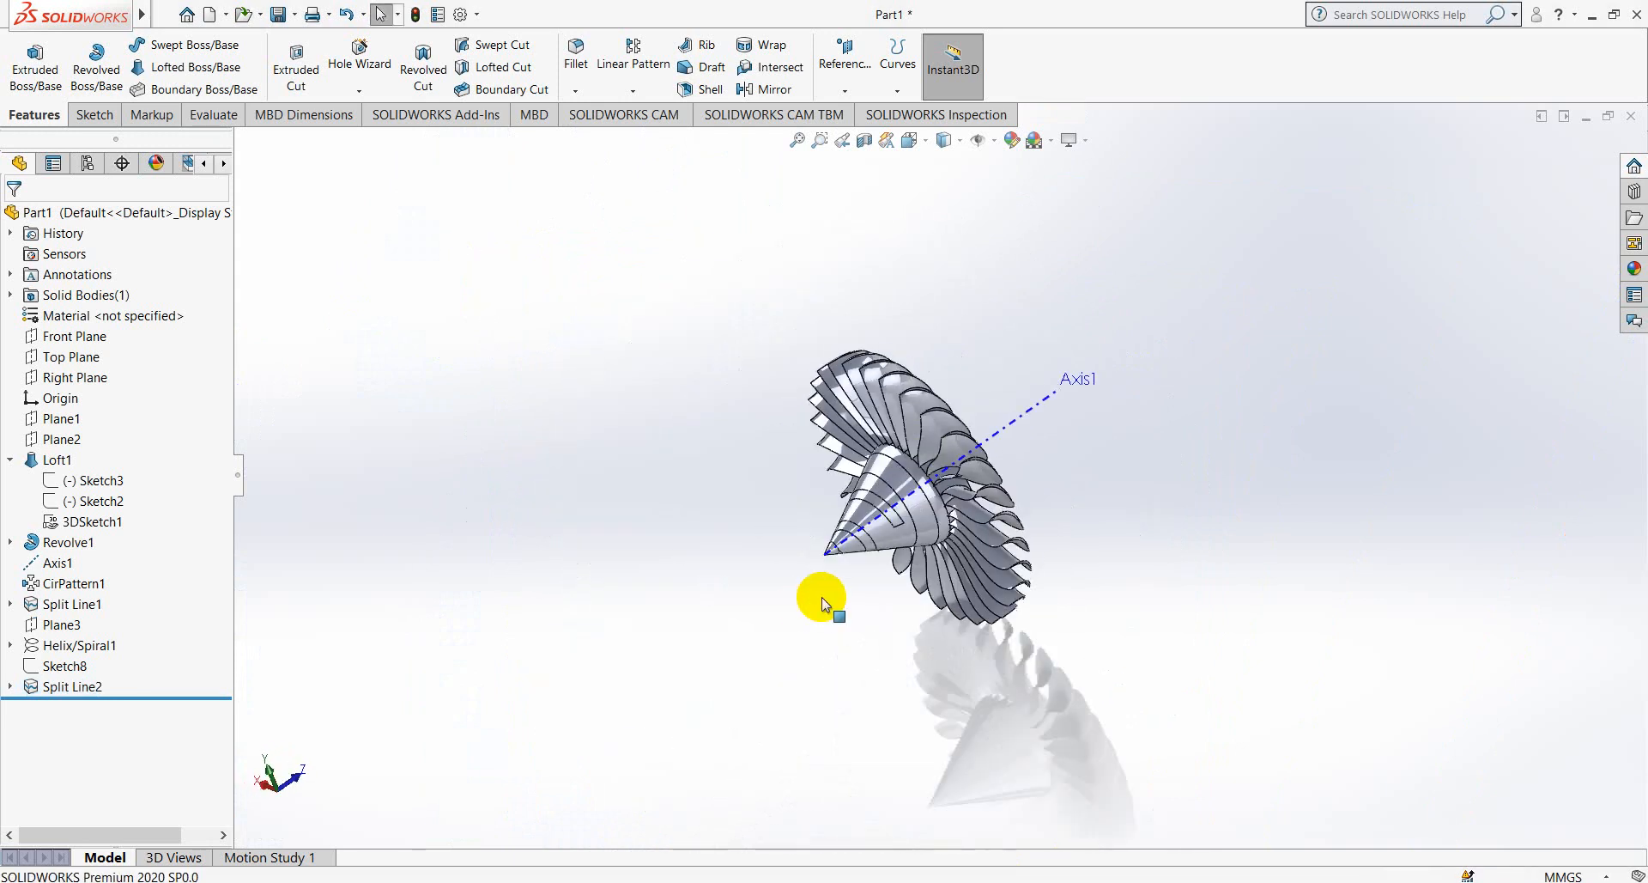
pyautogui.rightClick(1021, 421)
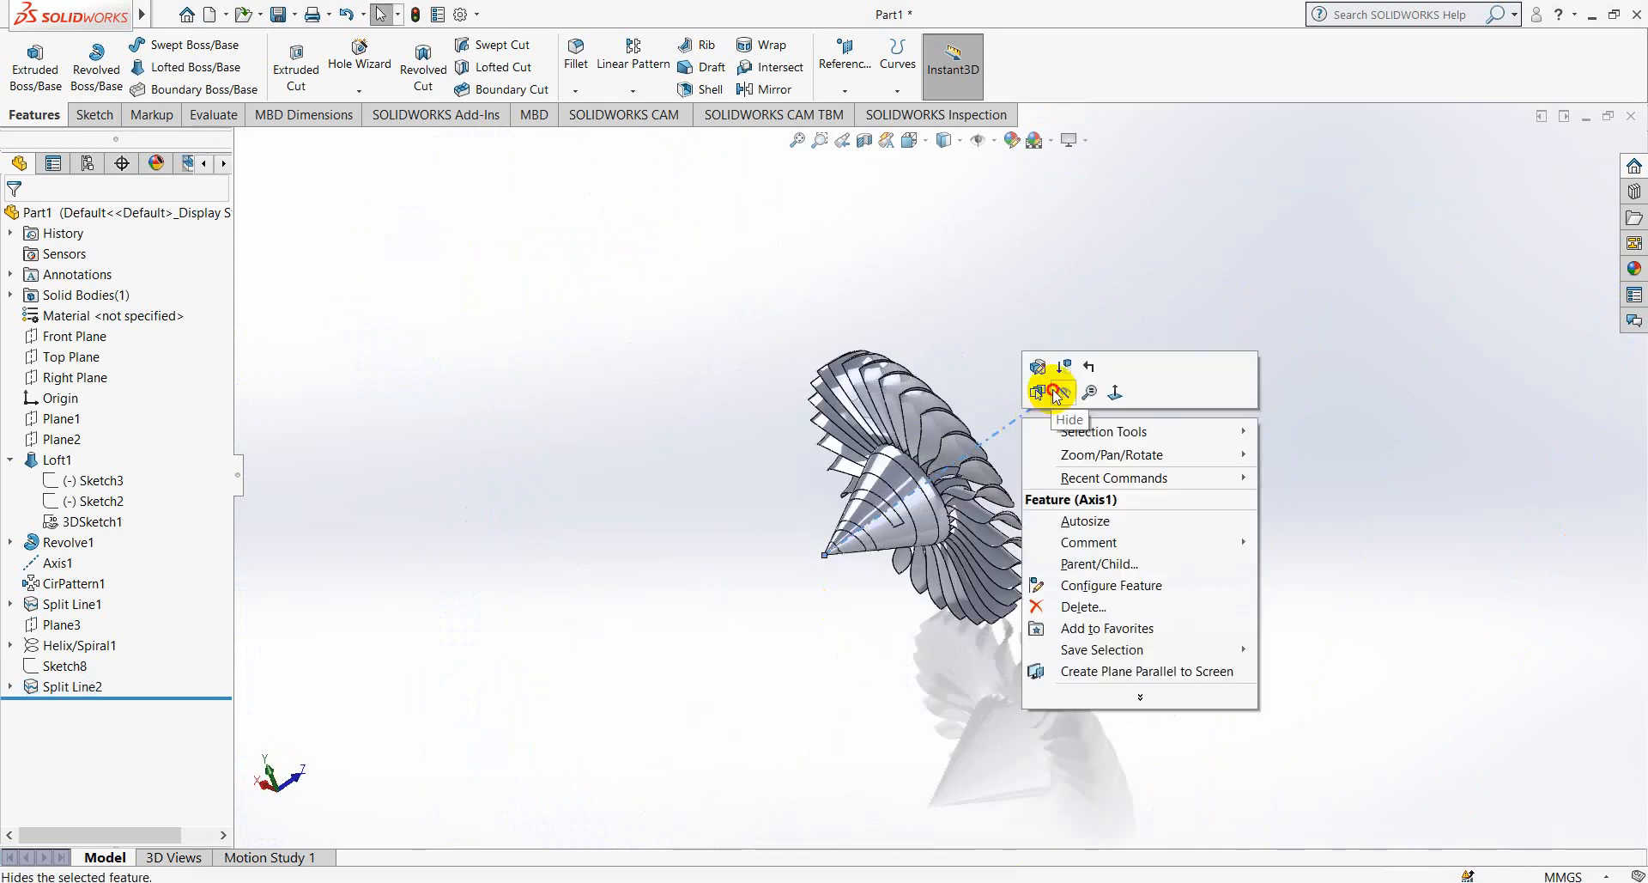
pyautogui.click(1044, 383)
pyautogui.moveTo(1044, 383); pyautogui.dragTo(953, 371, button='middle')
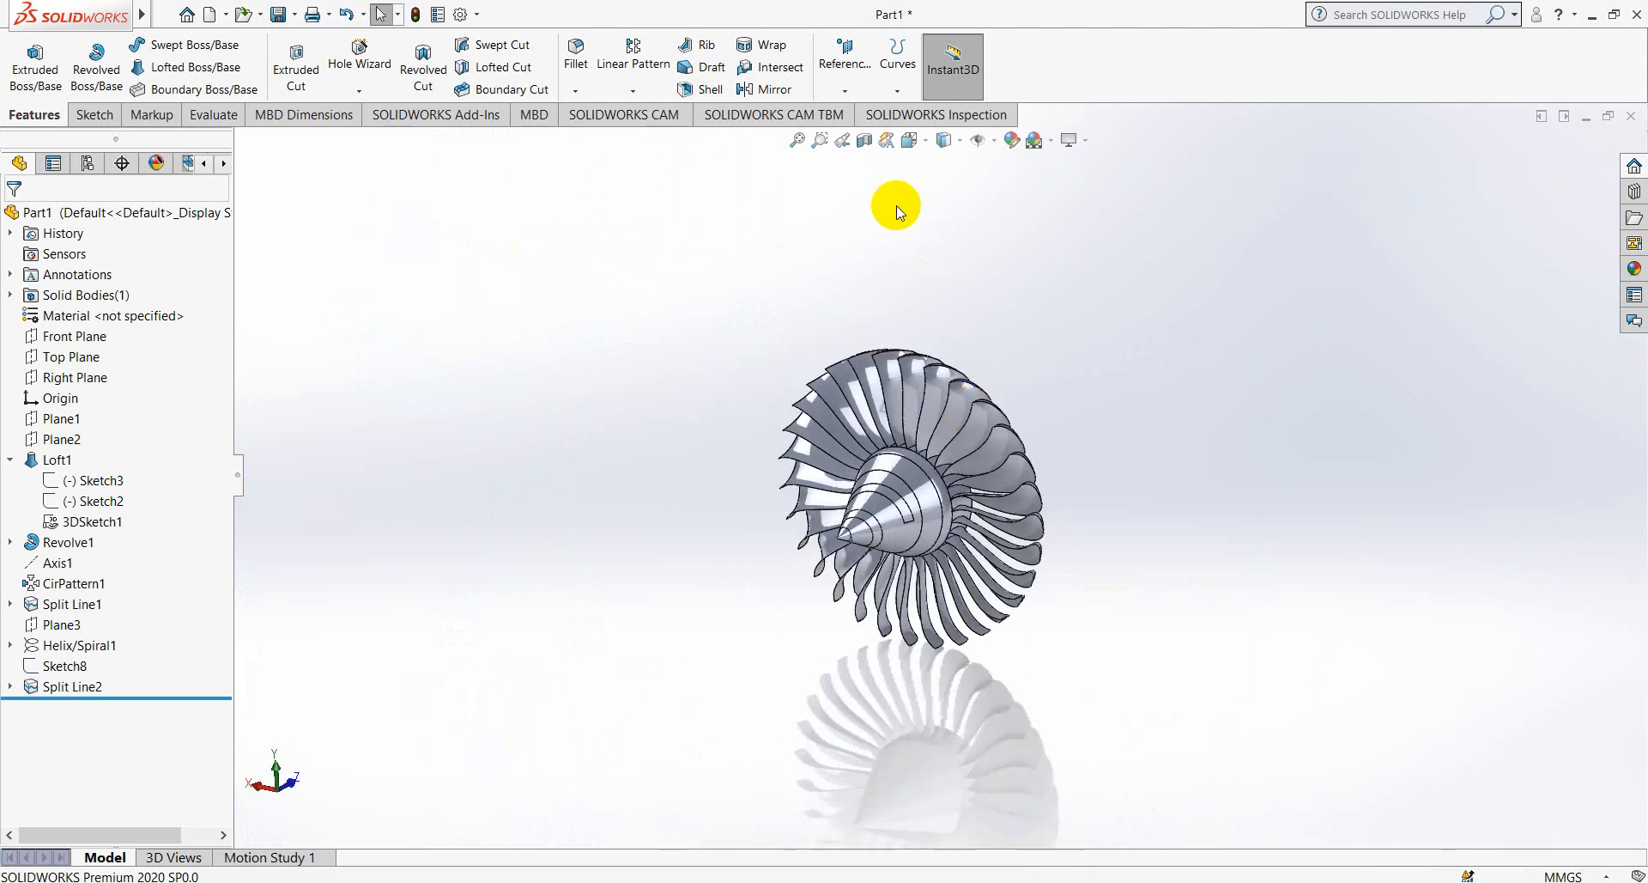
pyautogui.click(1020, 136)
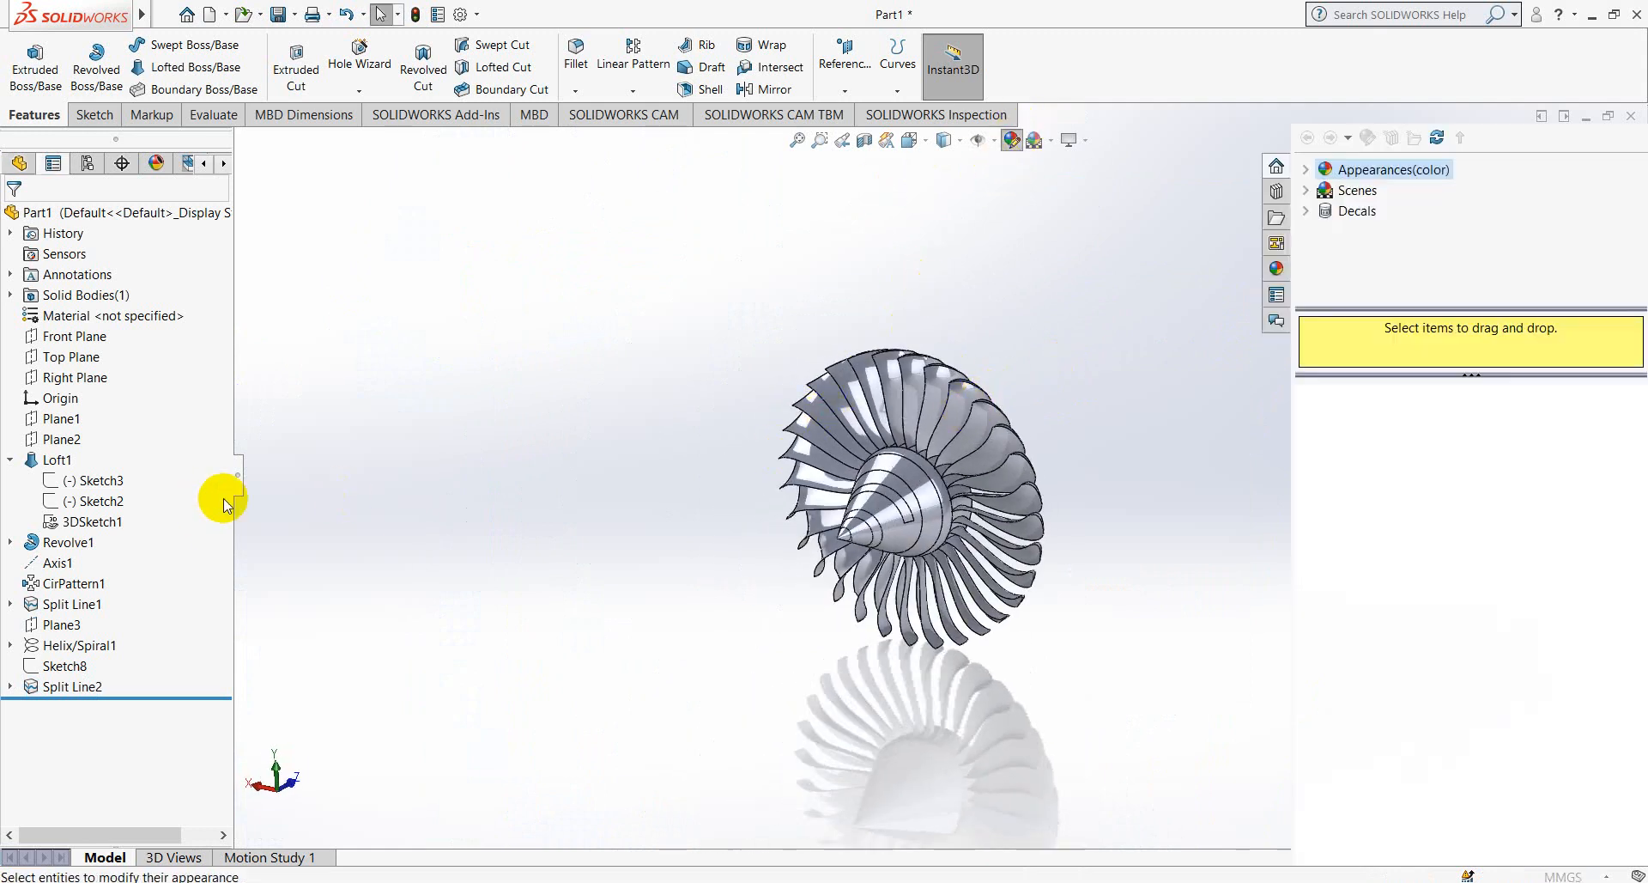
pyautogui.click(157, 634)
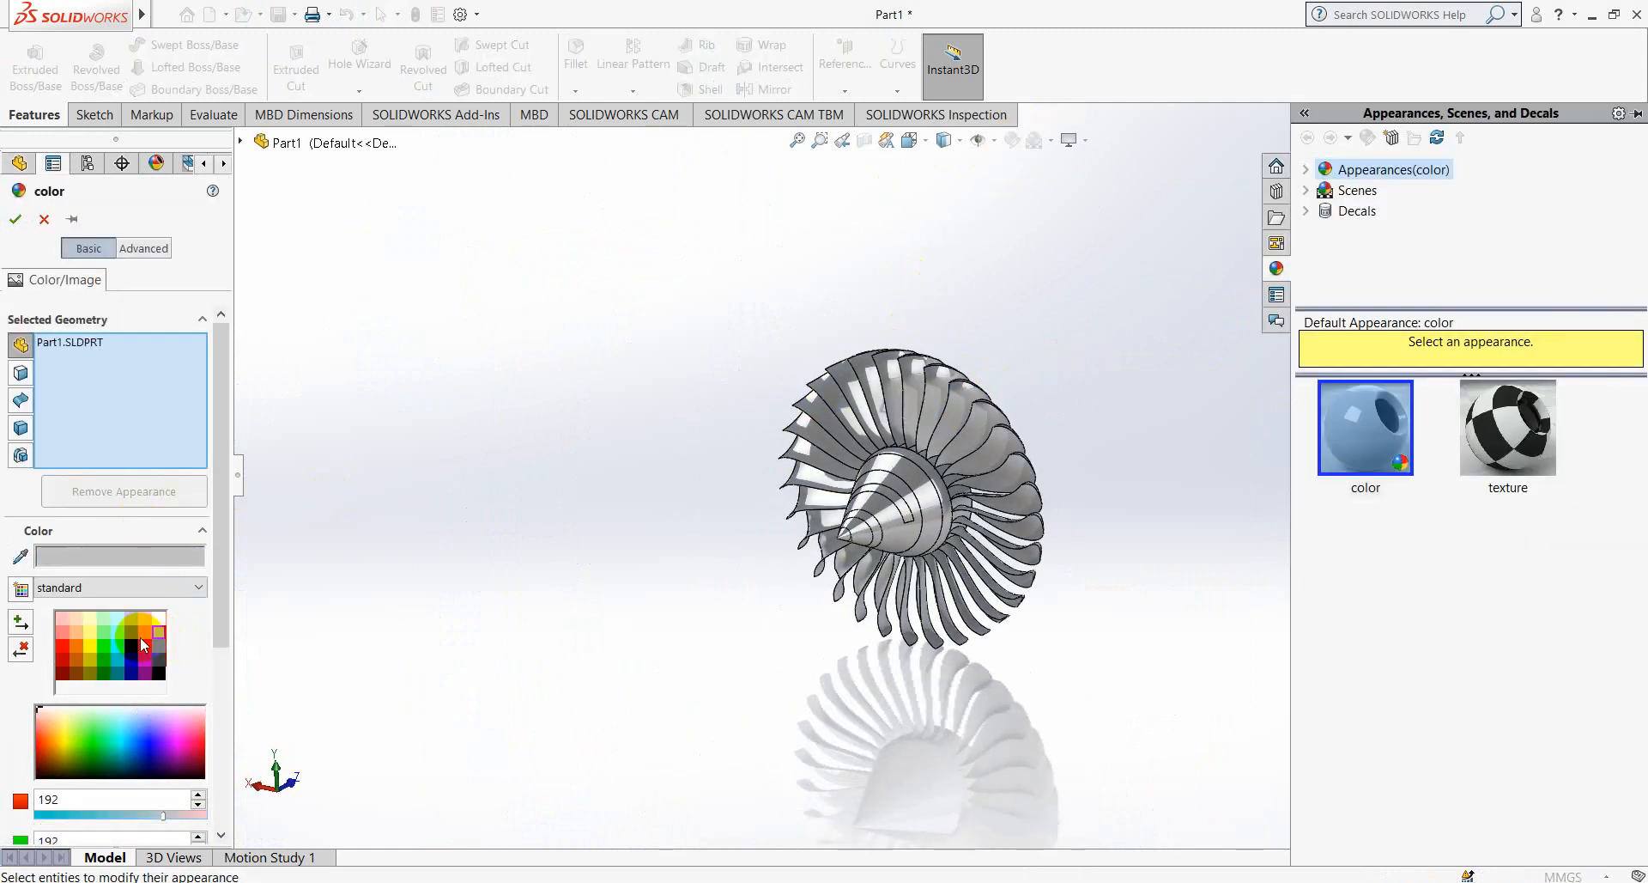
pyautogui.scroll(-4, 880, 446)
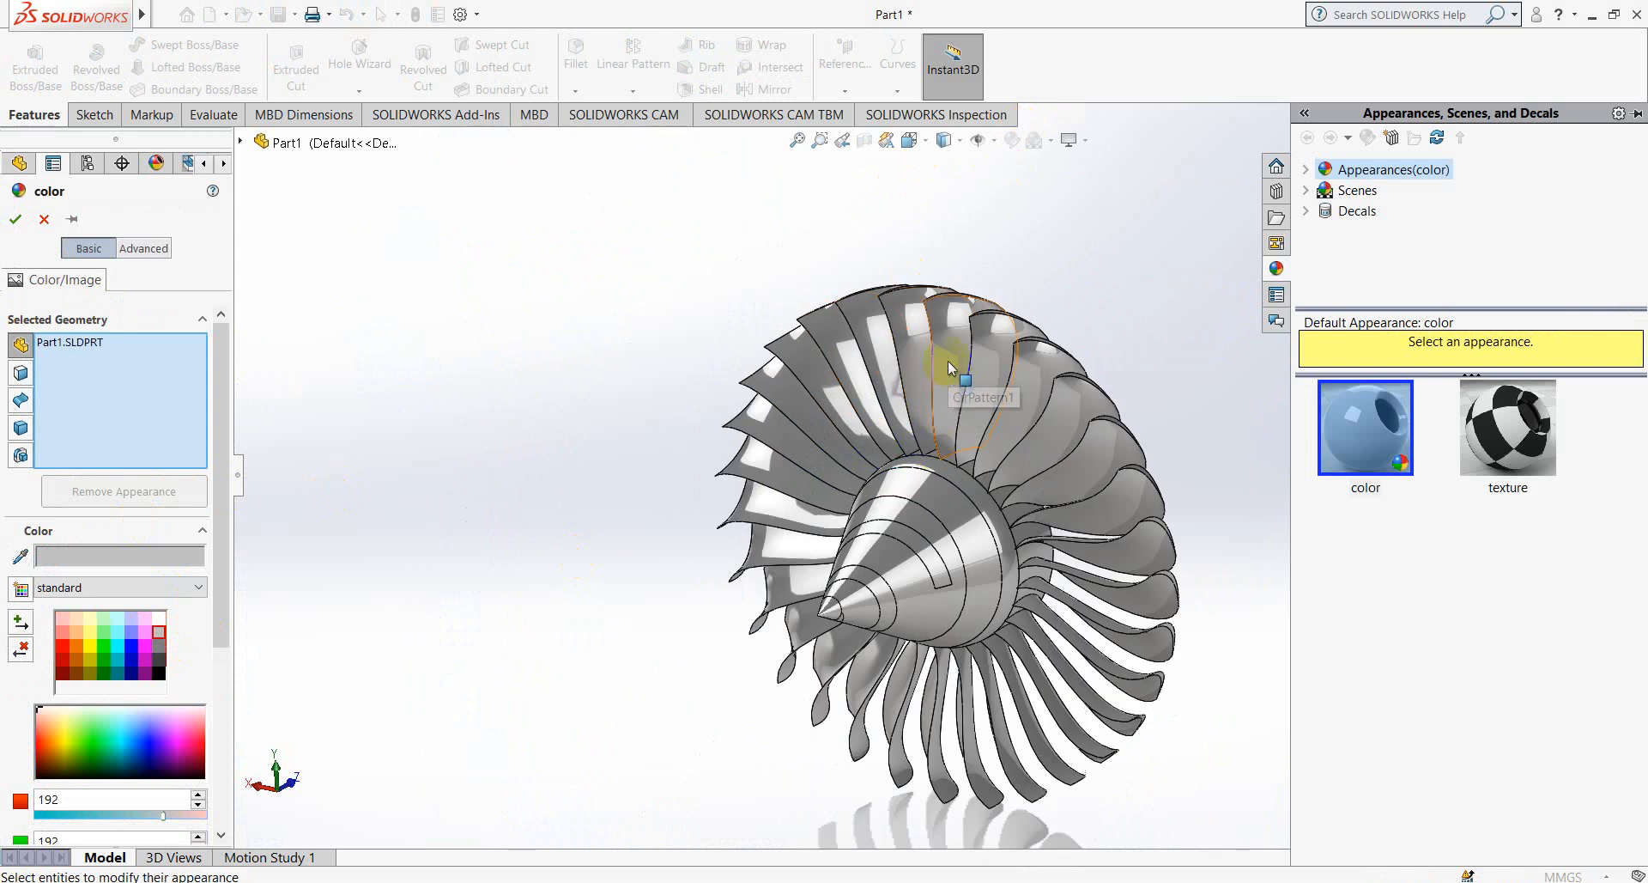
pyautogui.click(951, 368)
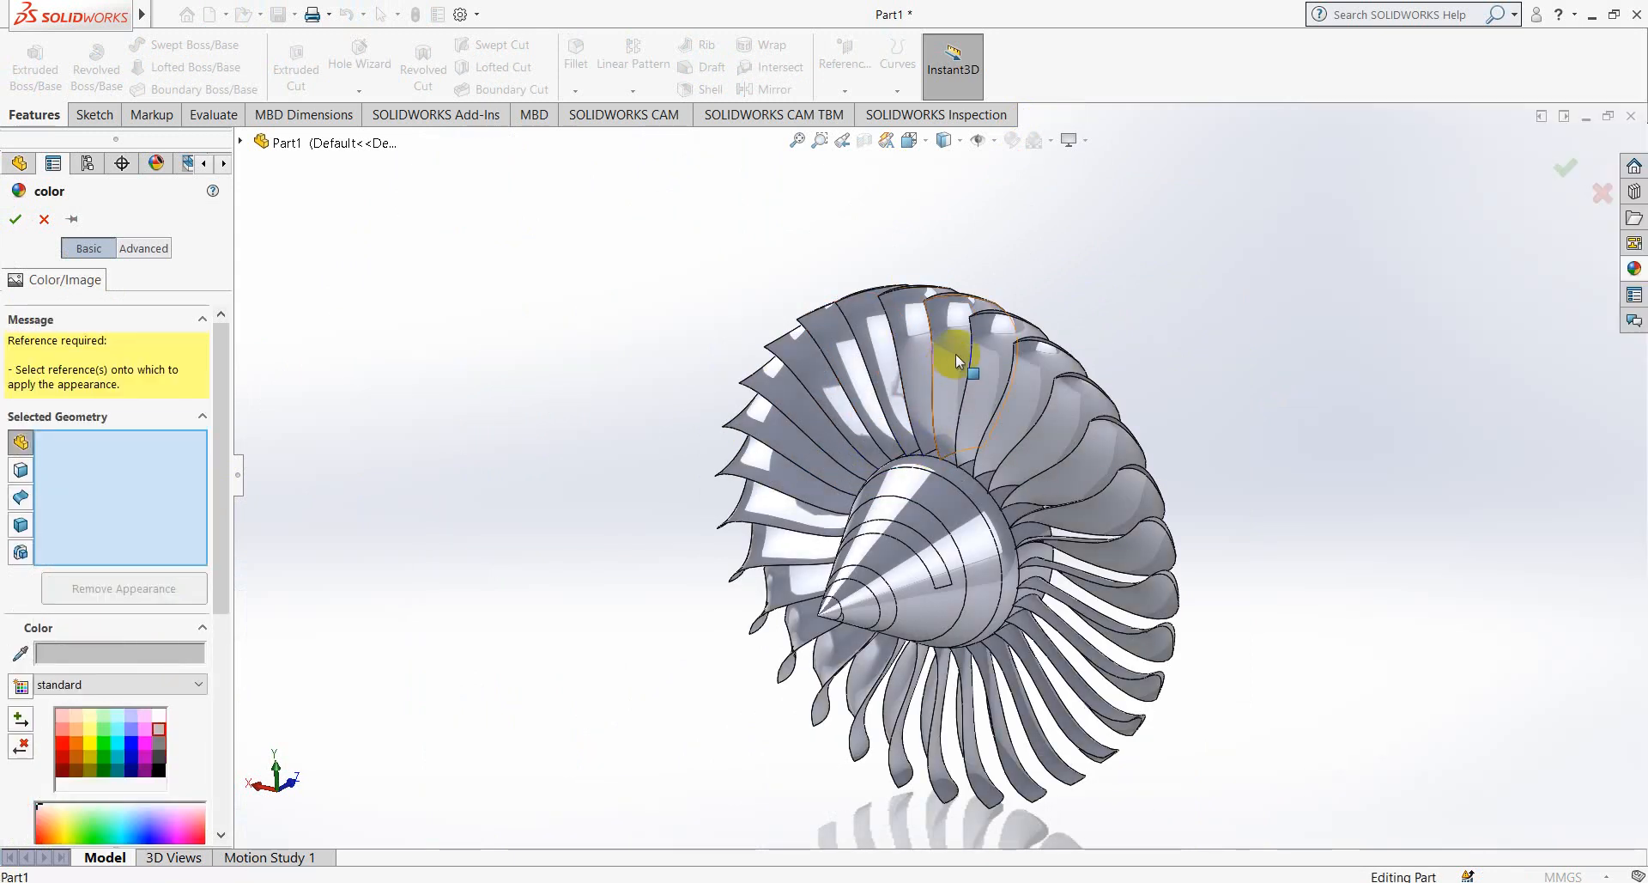
pyautogui.click(959, 360)
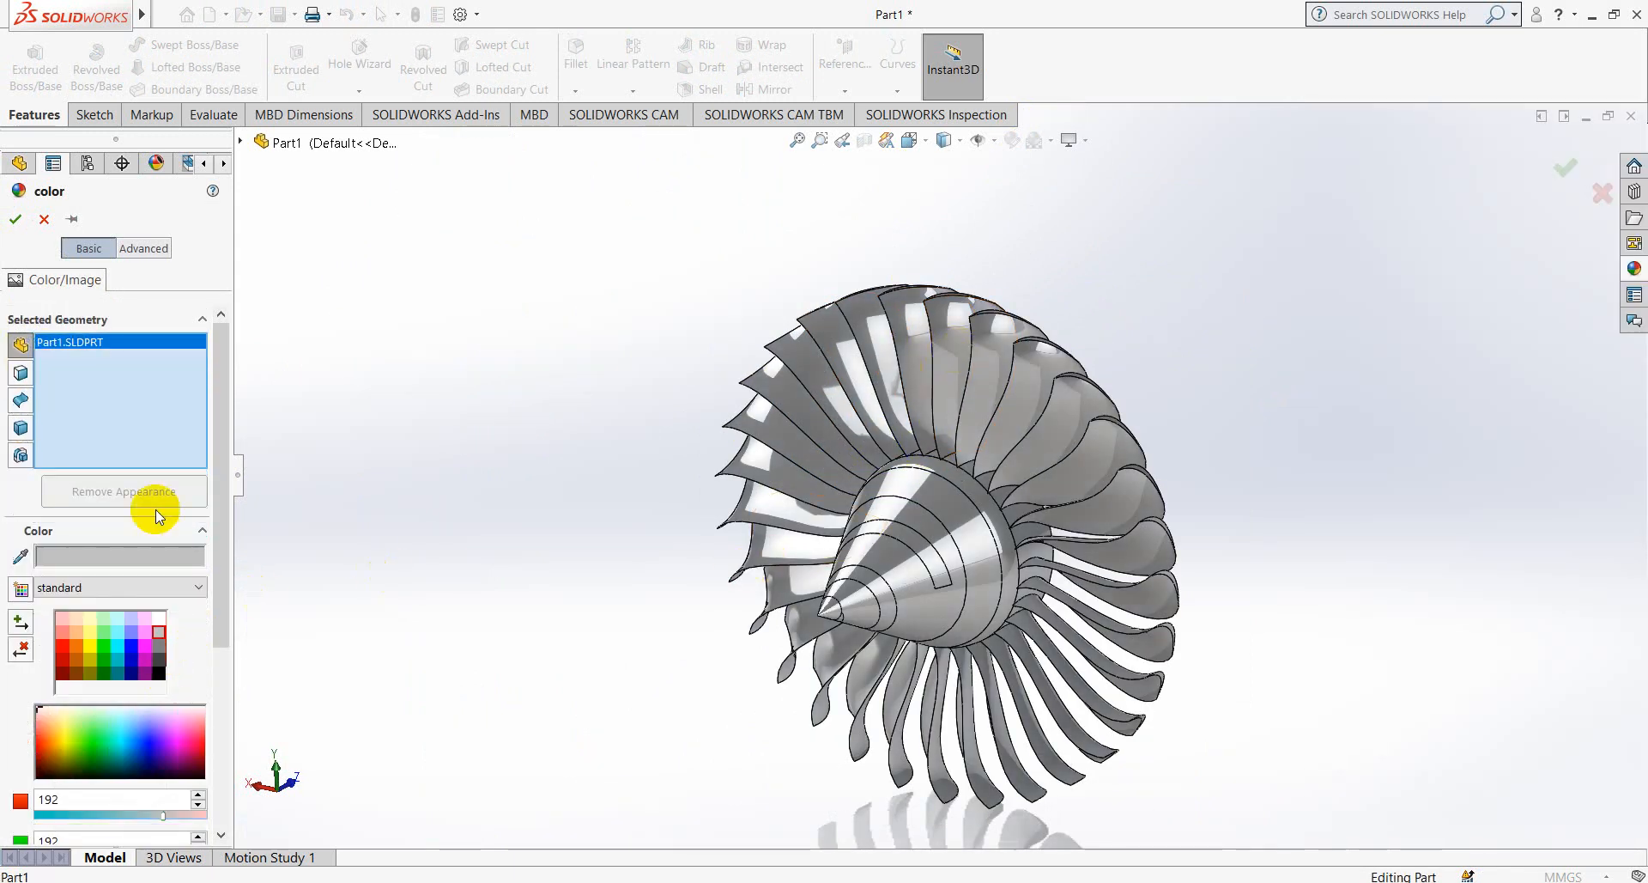
pyautogui.click(47, 223)
pyautogui.rightClick(902, 364)
pyautogui.click(736, 331)
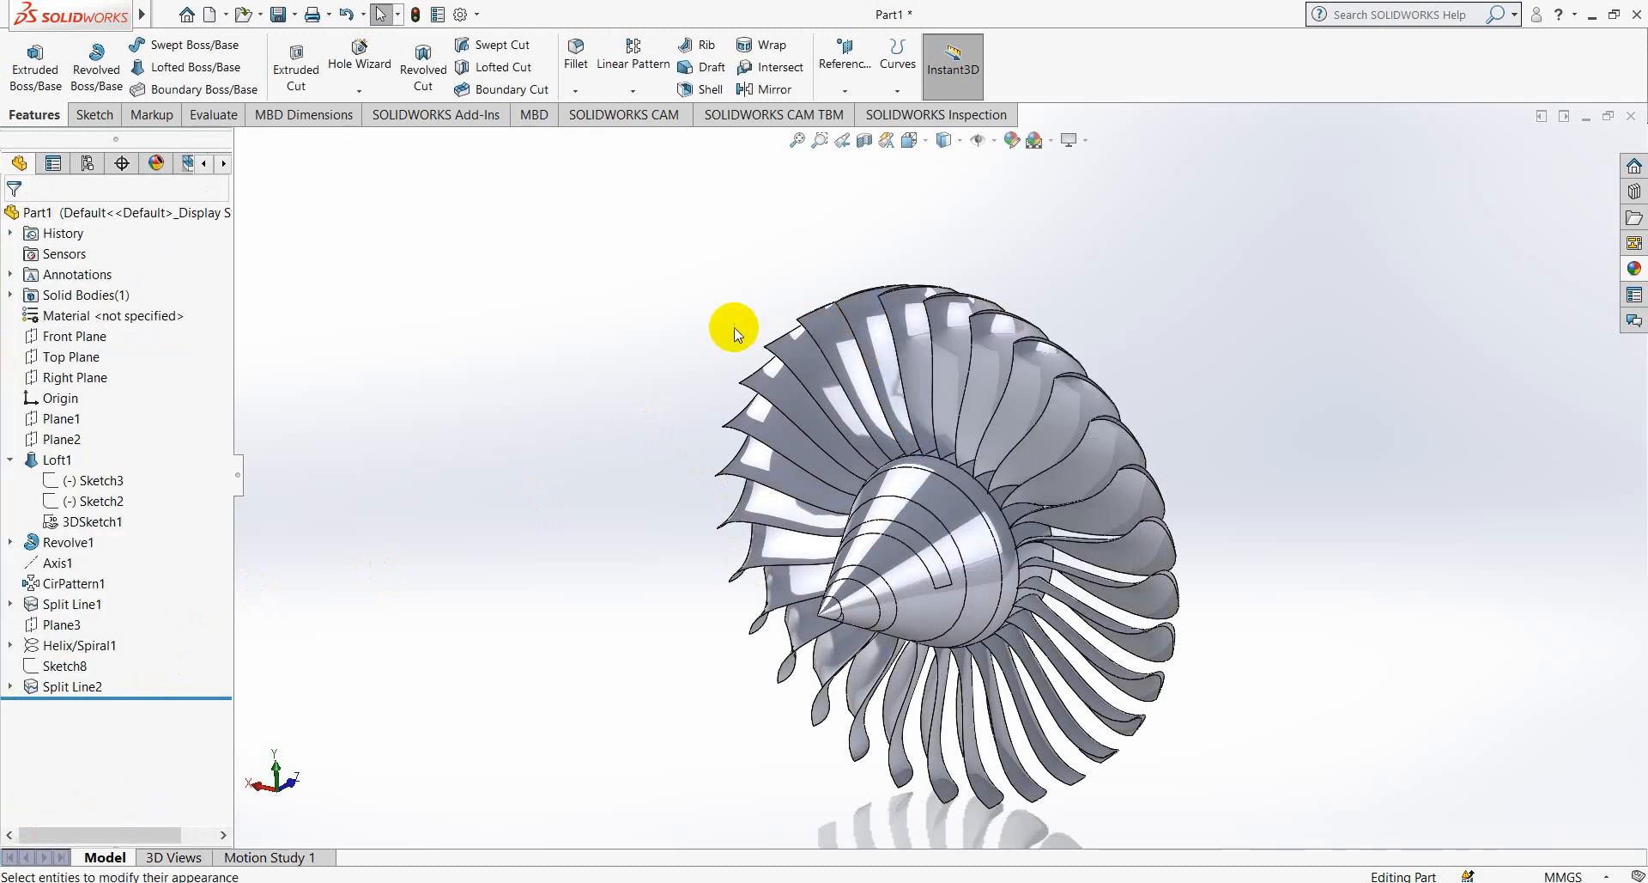
pyautogui.rightClick(907, 321)
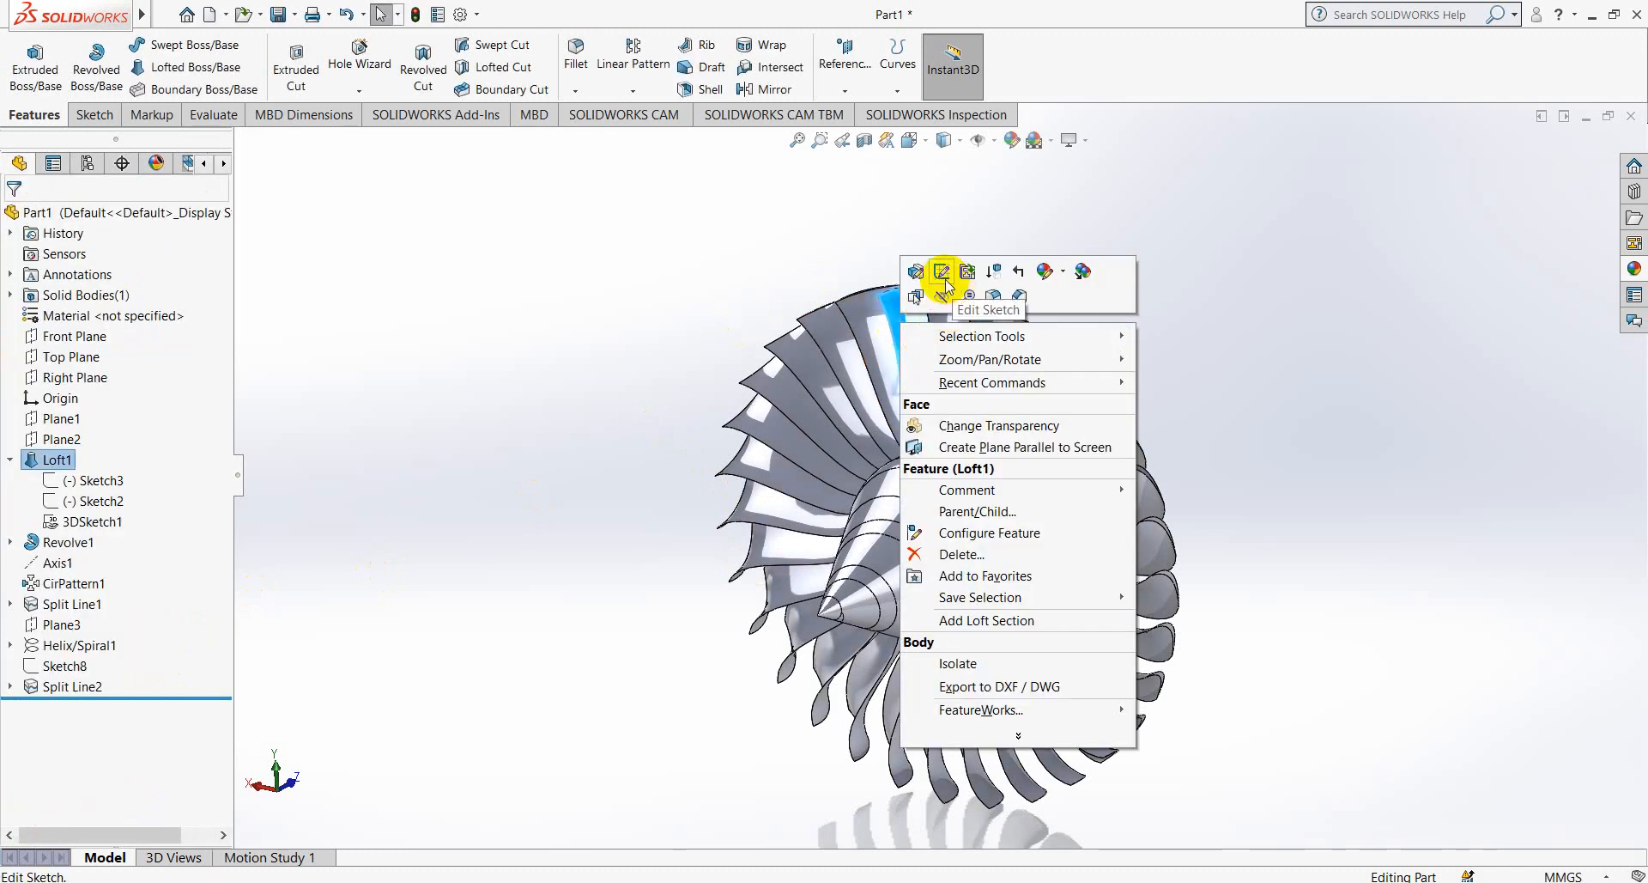
pyautogui.click(1067, 277)
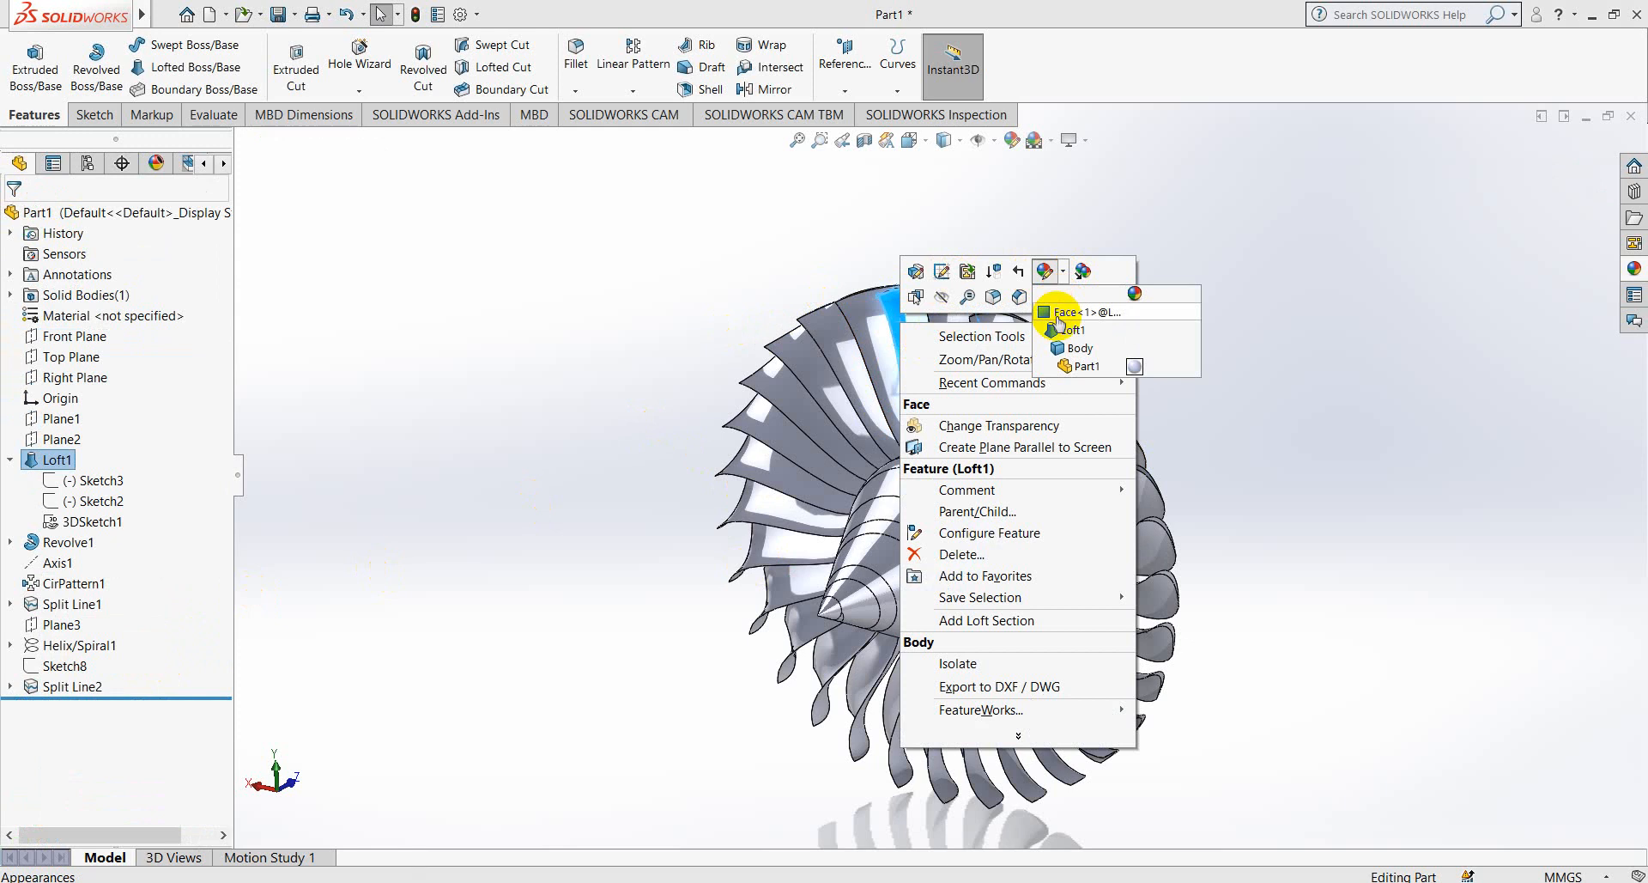
pyautogui.click(1072, 348)
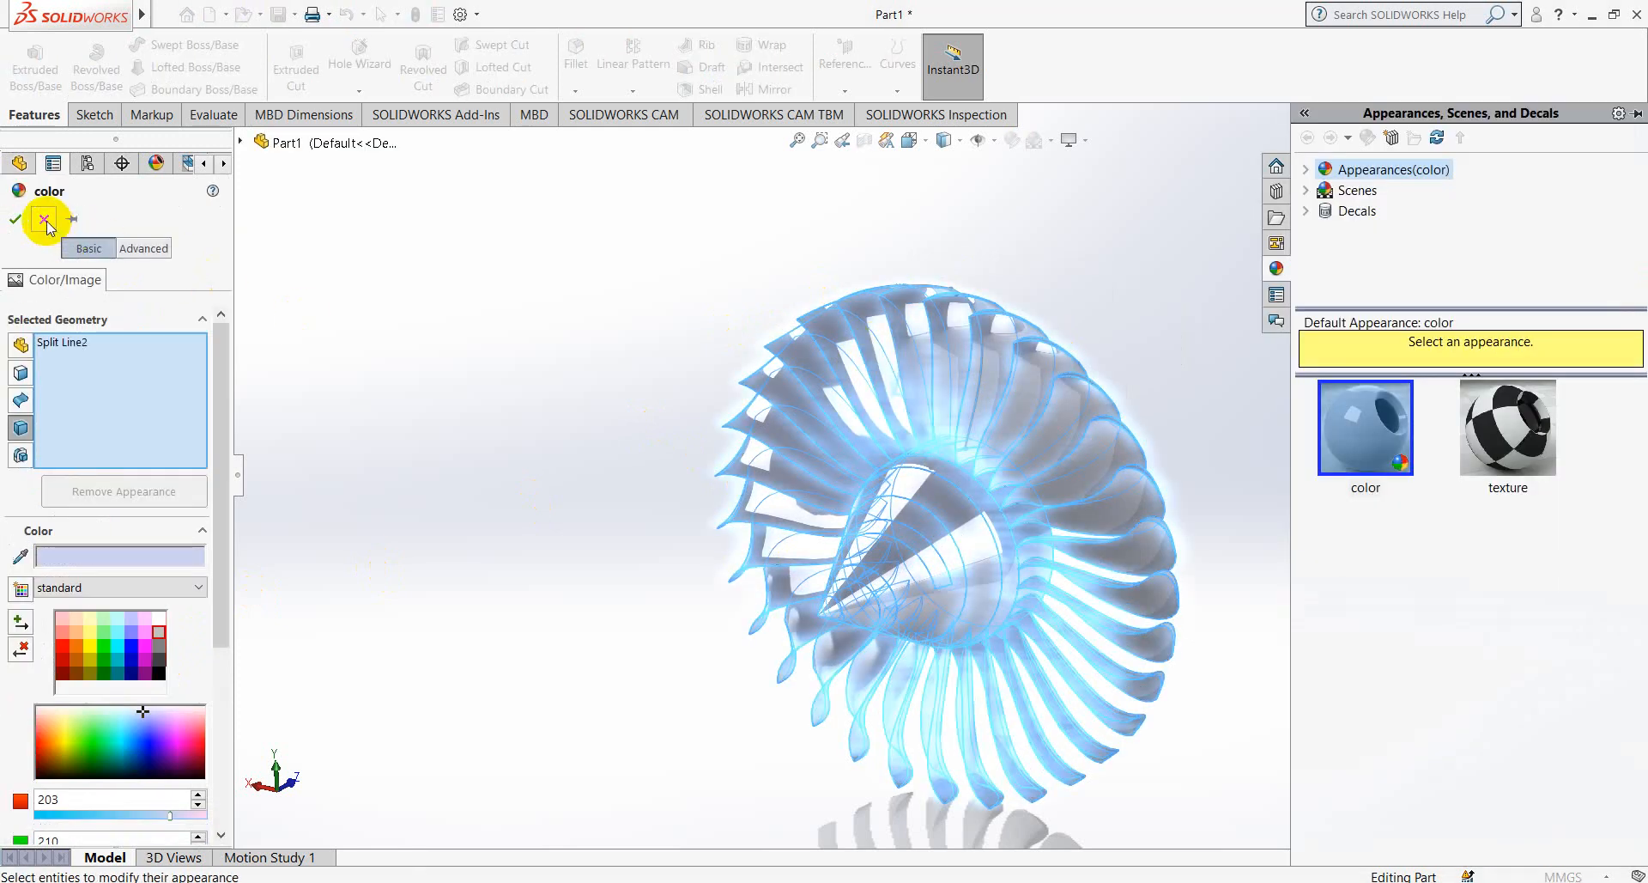
pyautogui.click(44, 220)
pyautogui.rightClick(918, 333)
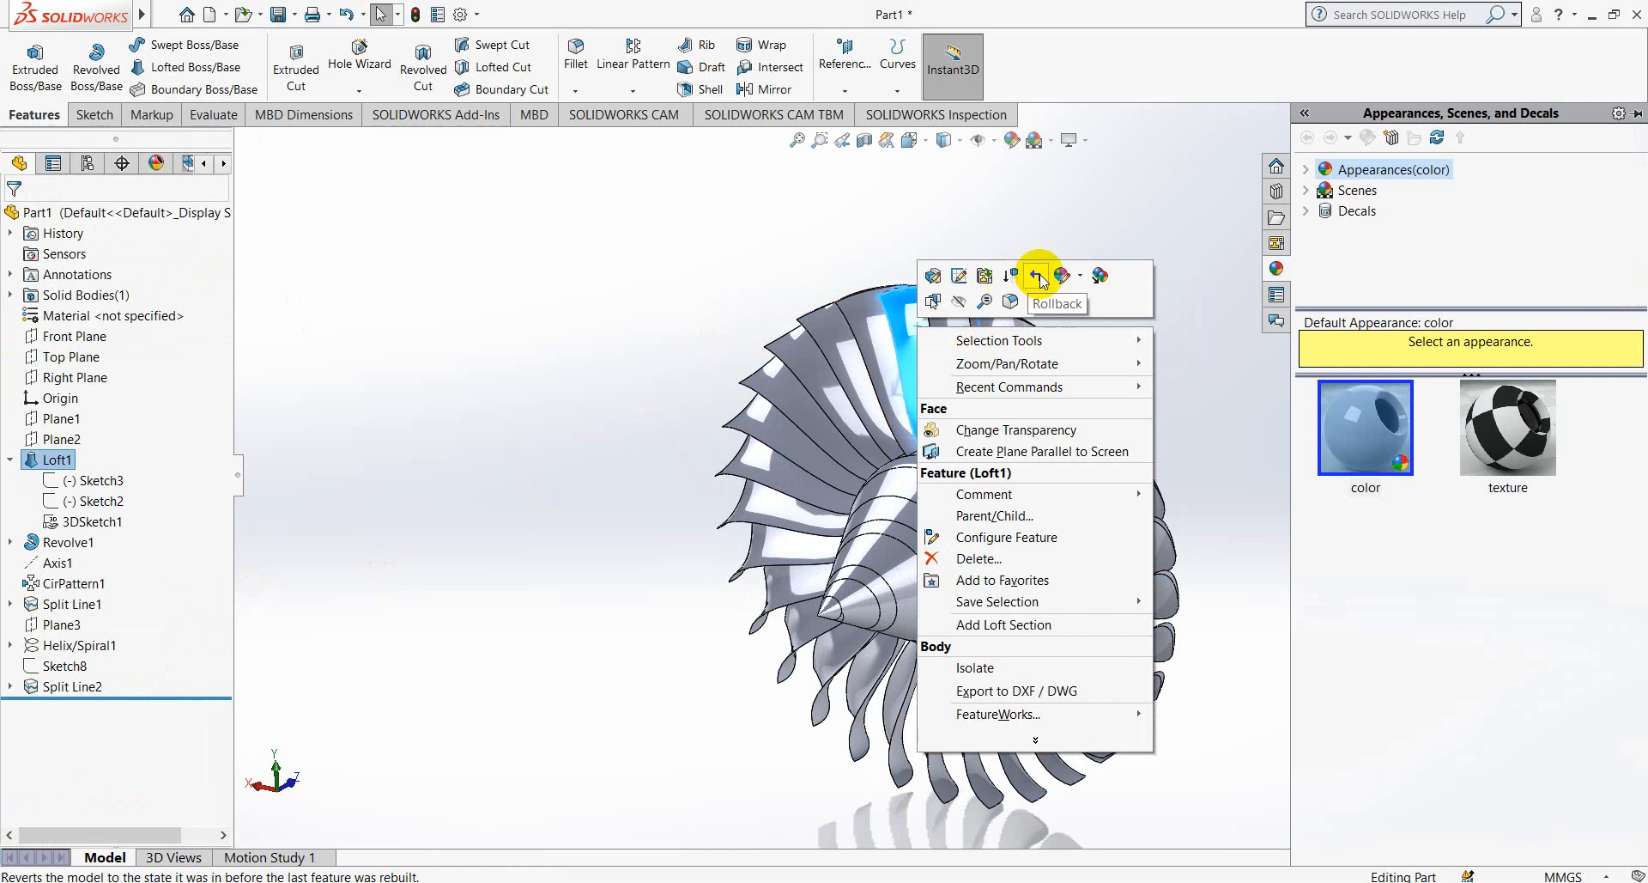
pyautogui.click(1079, 274)
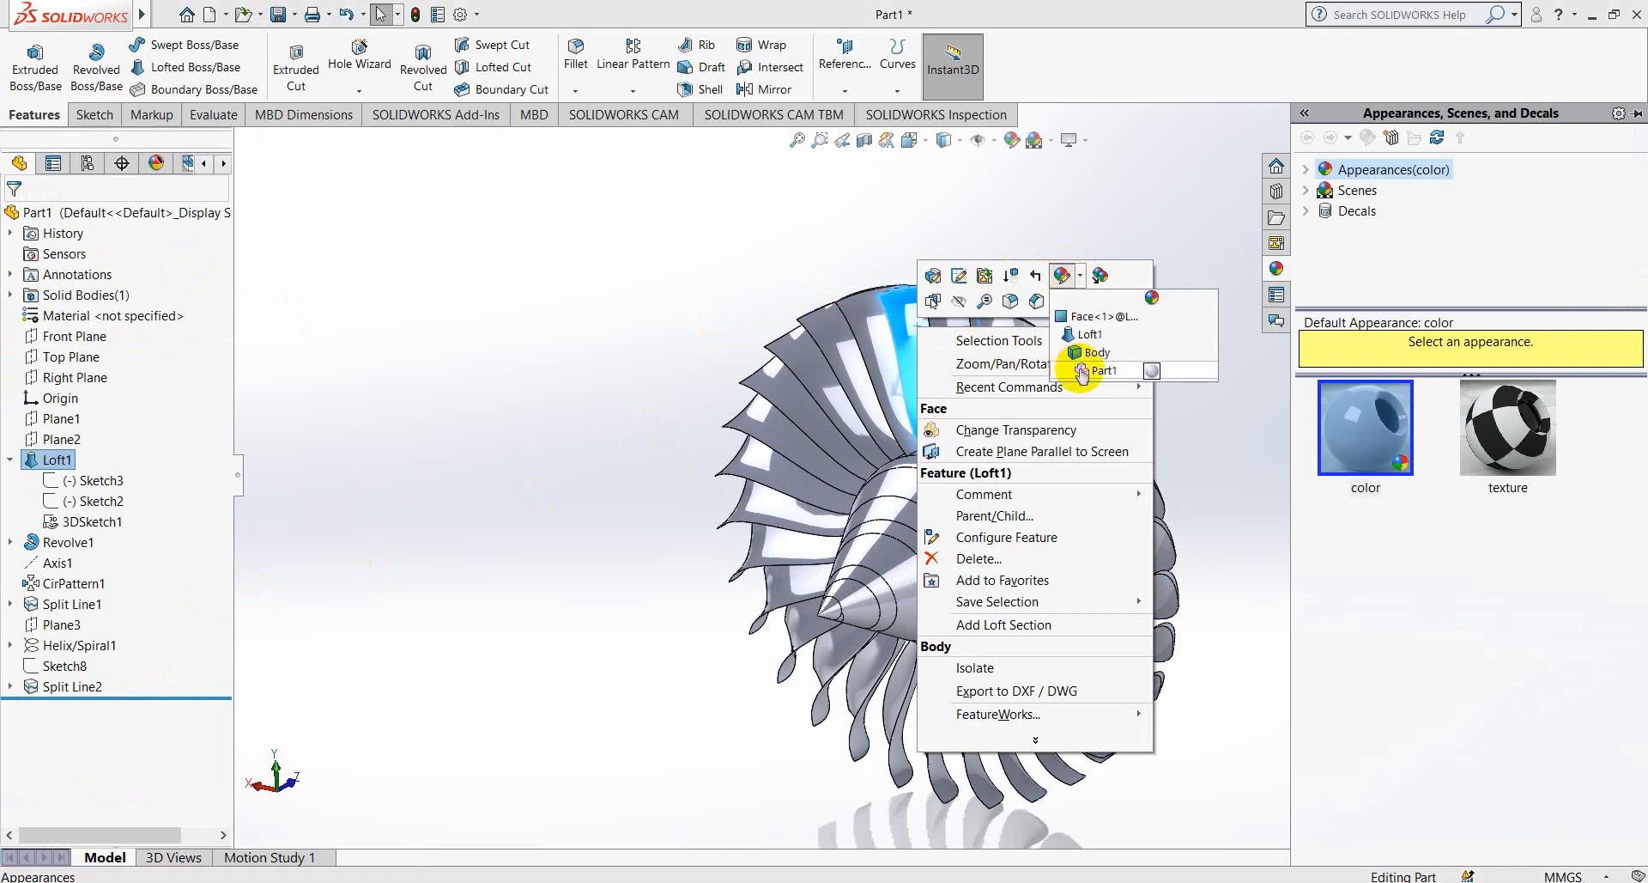
pyautogui.click(1090, 352)
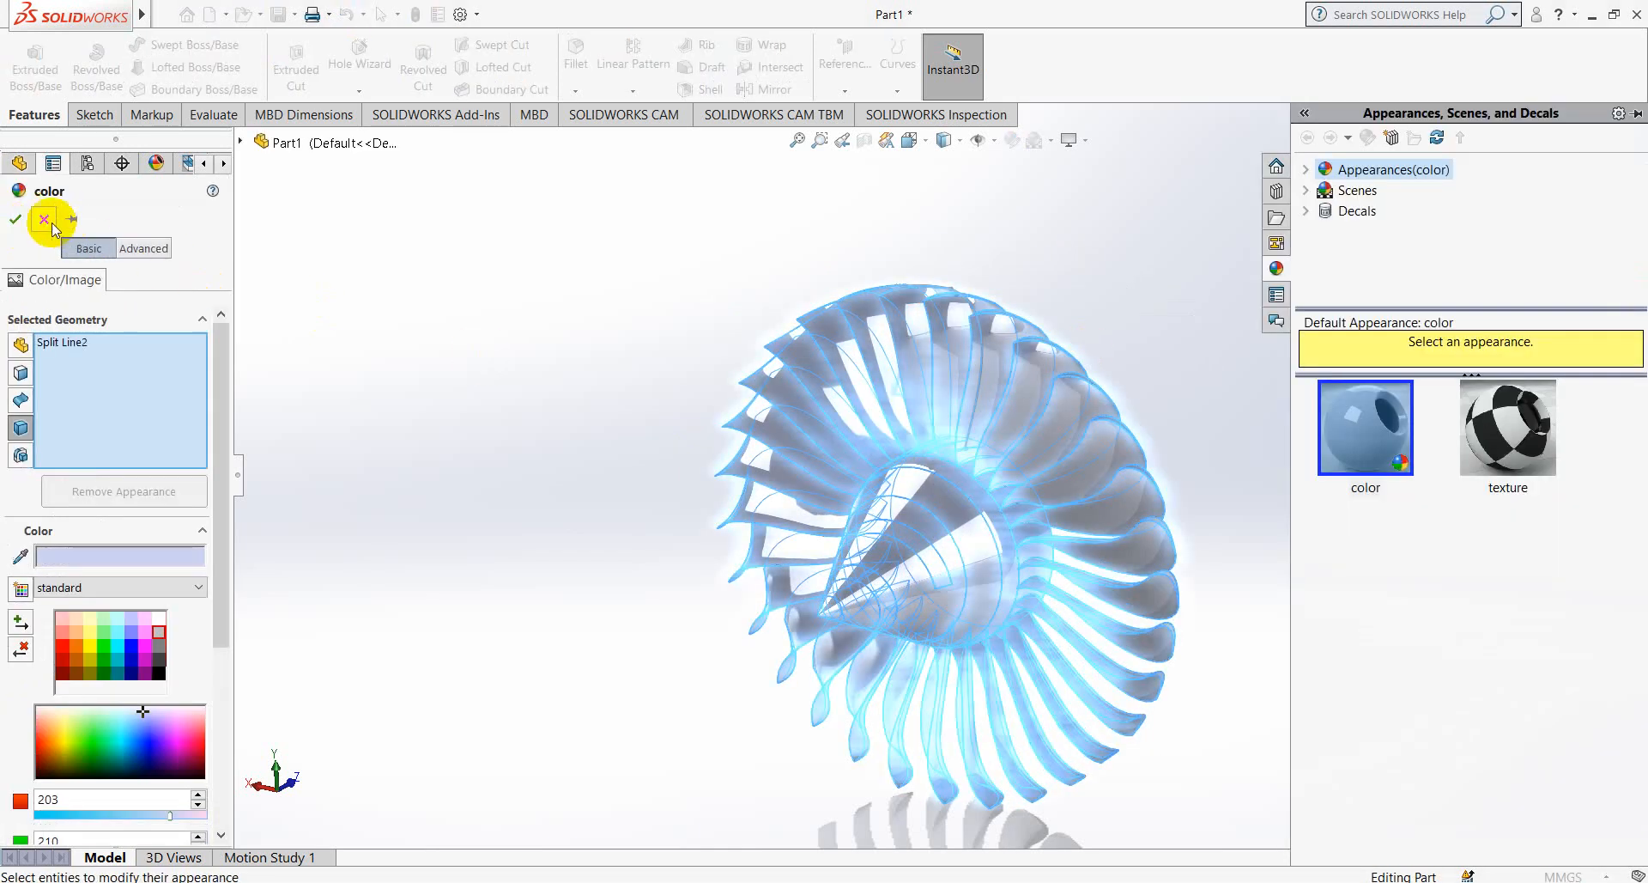
pyautogui.click(48, 222)
# - Apply a yellow face colour to the spiral band on the nose cone
pyautogui.rightClick(903, 511)
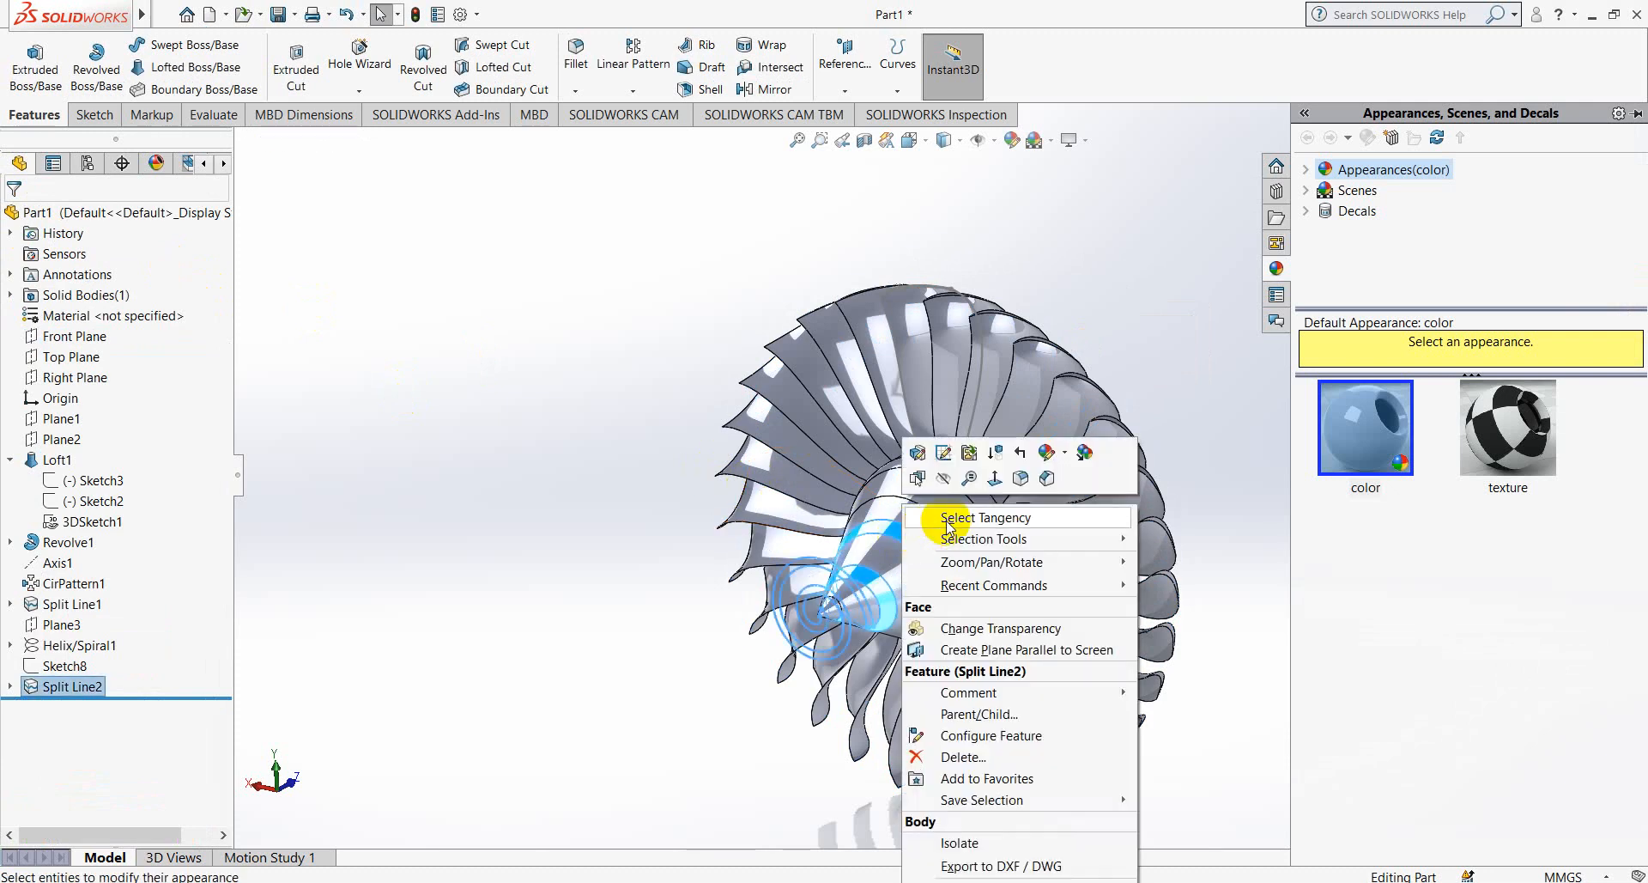
pyautogui.click(1063, 455)
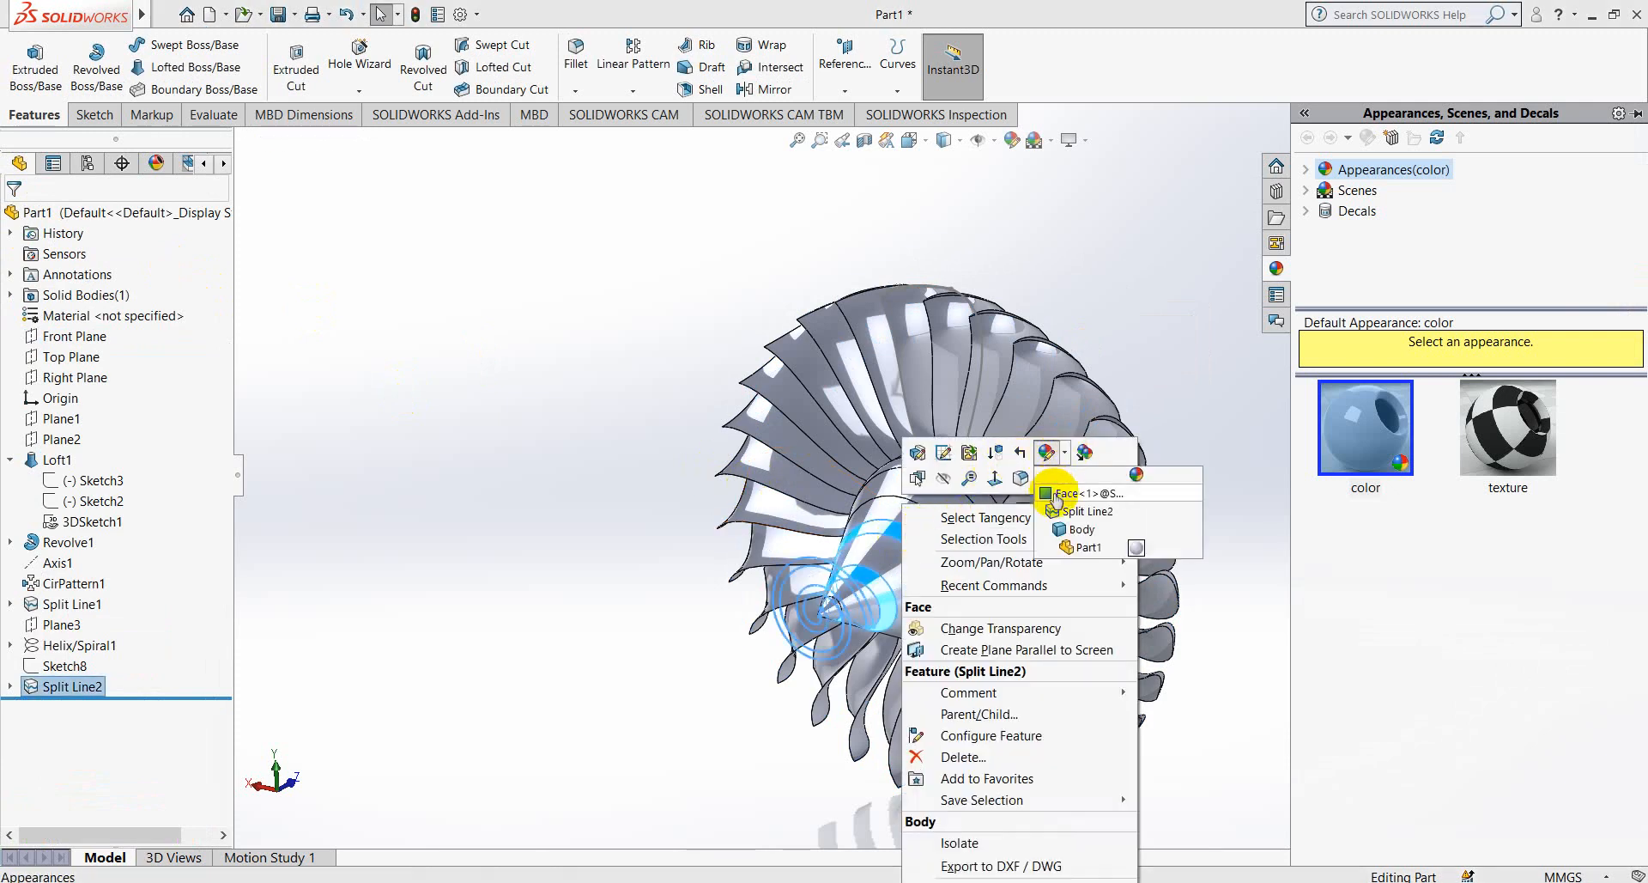
pyautogui.click(1057, 494)
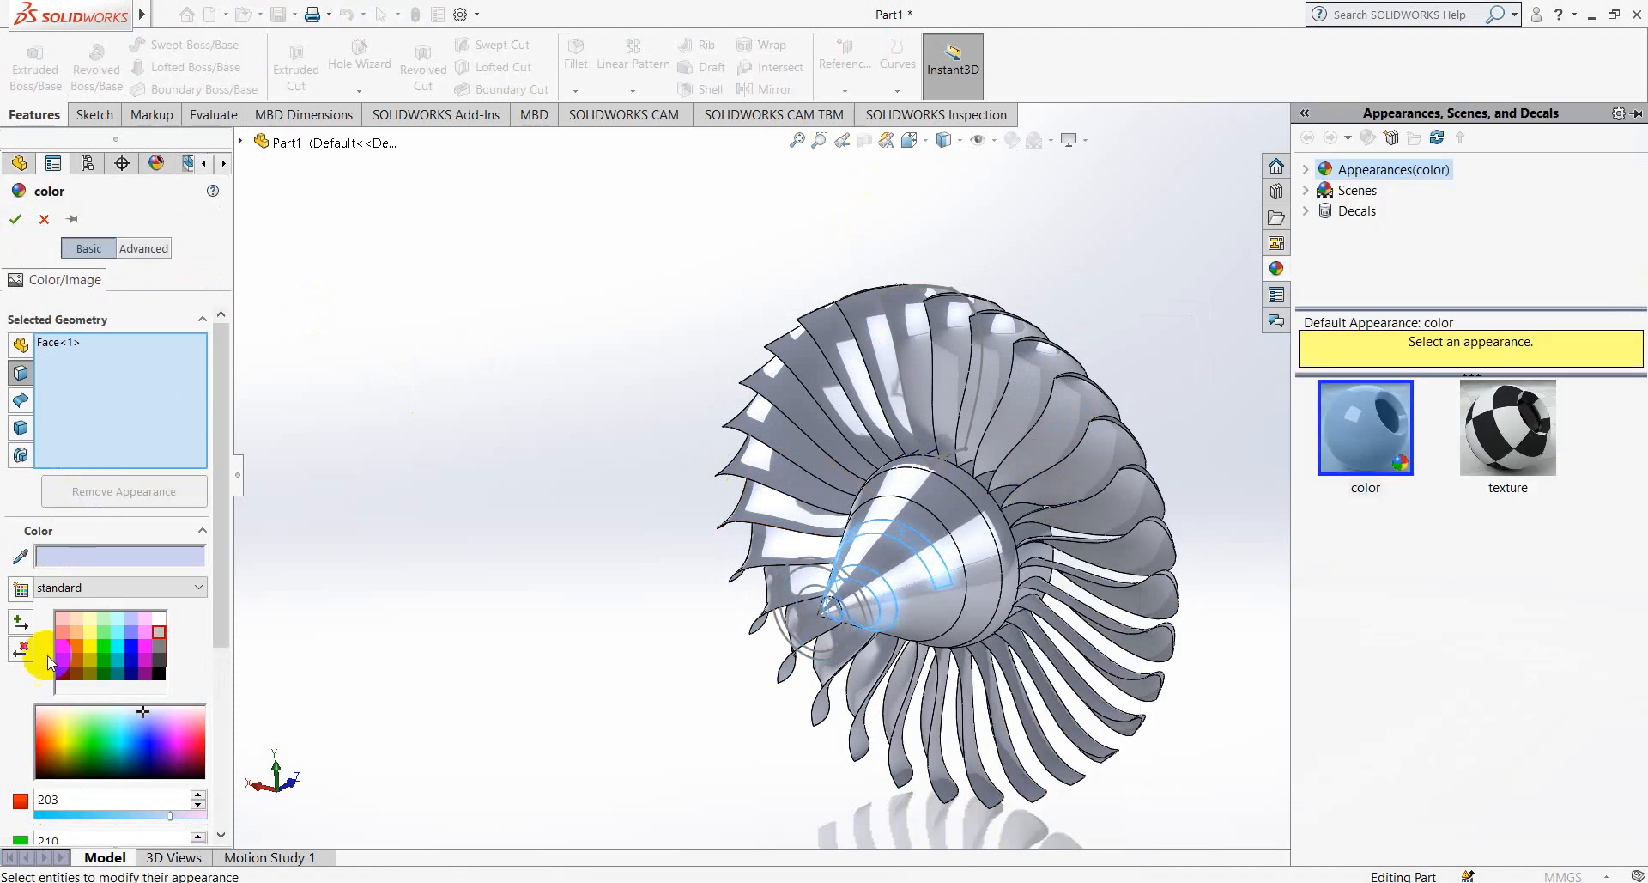
pyautogui.click(90, 646)
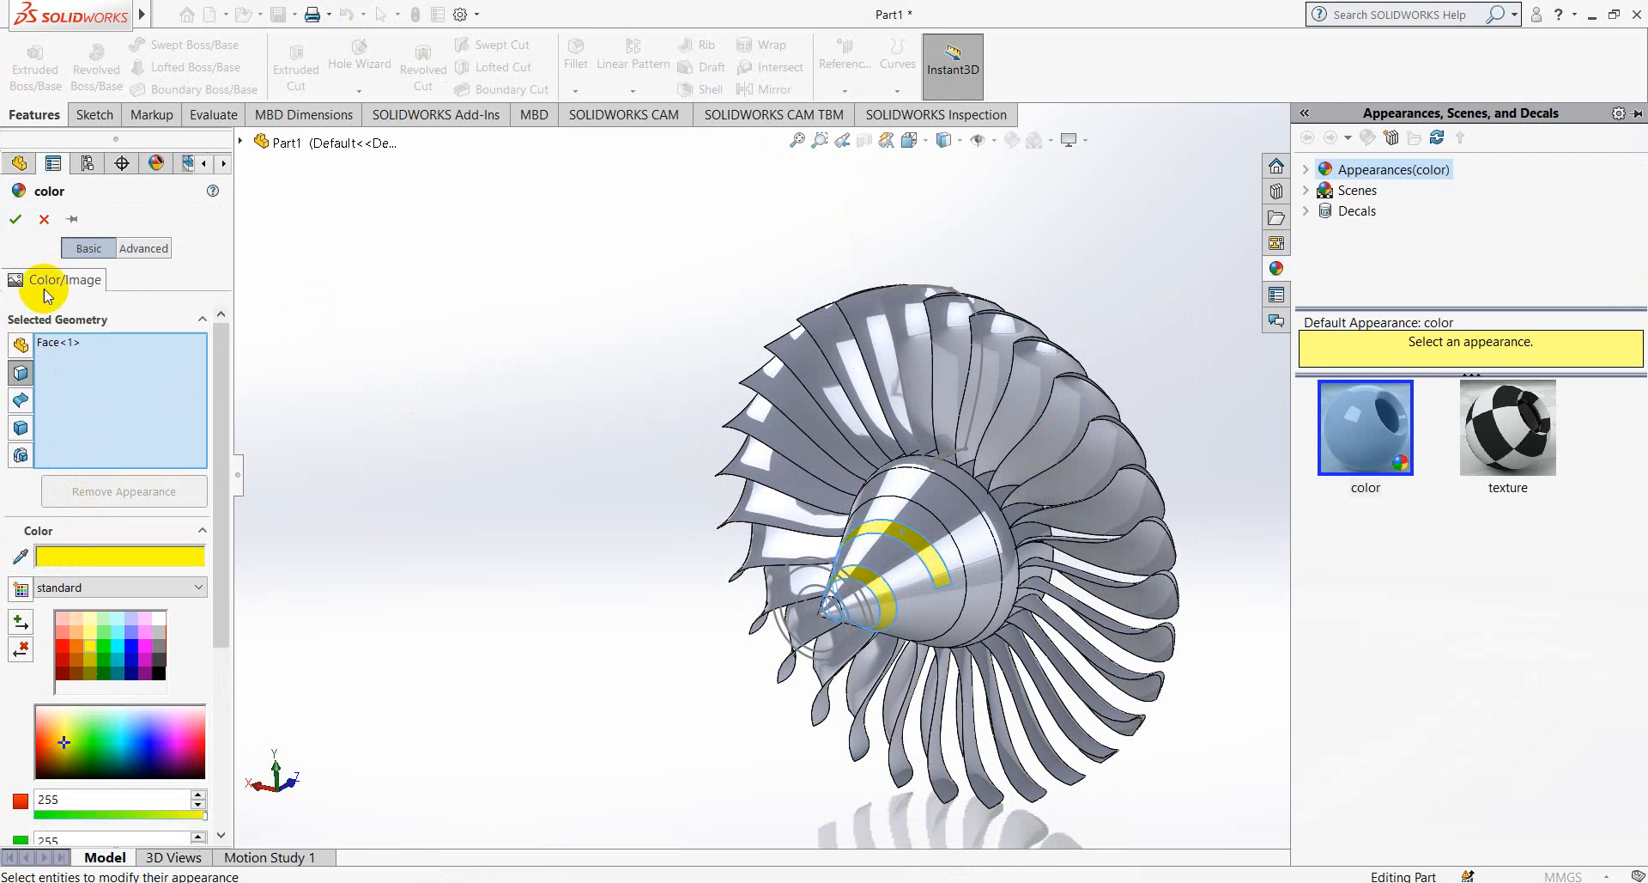
pyautogui.click(17, 220)
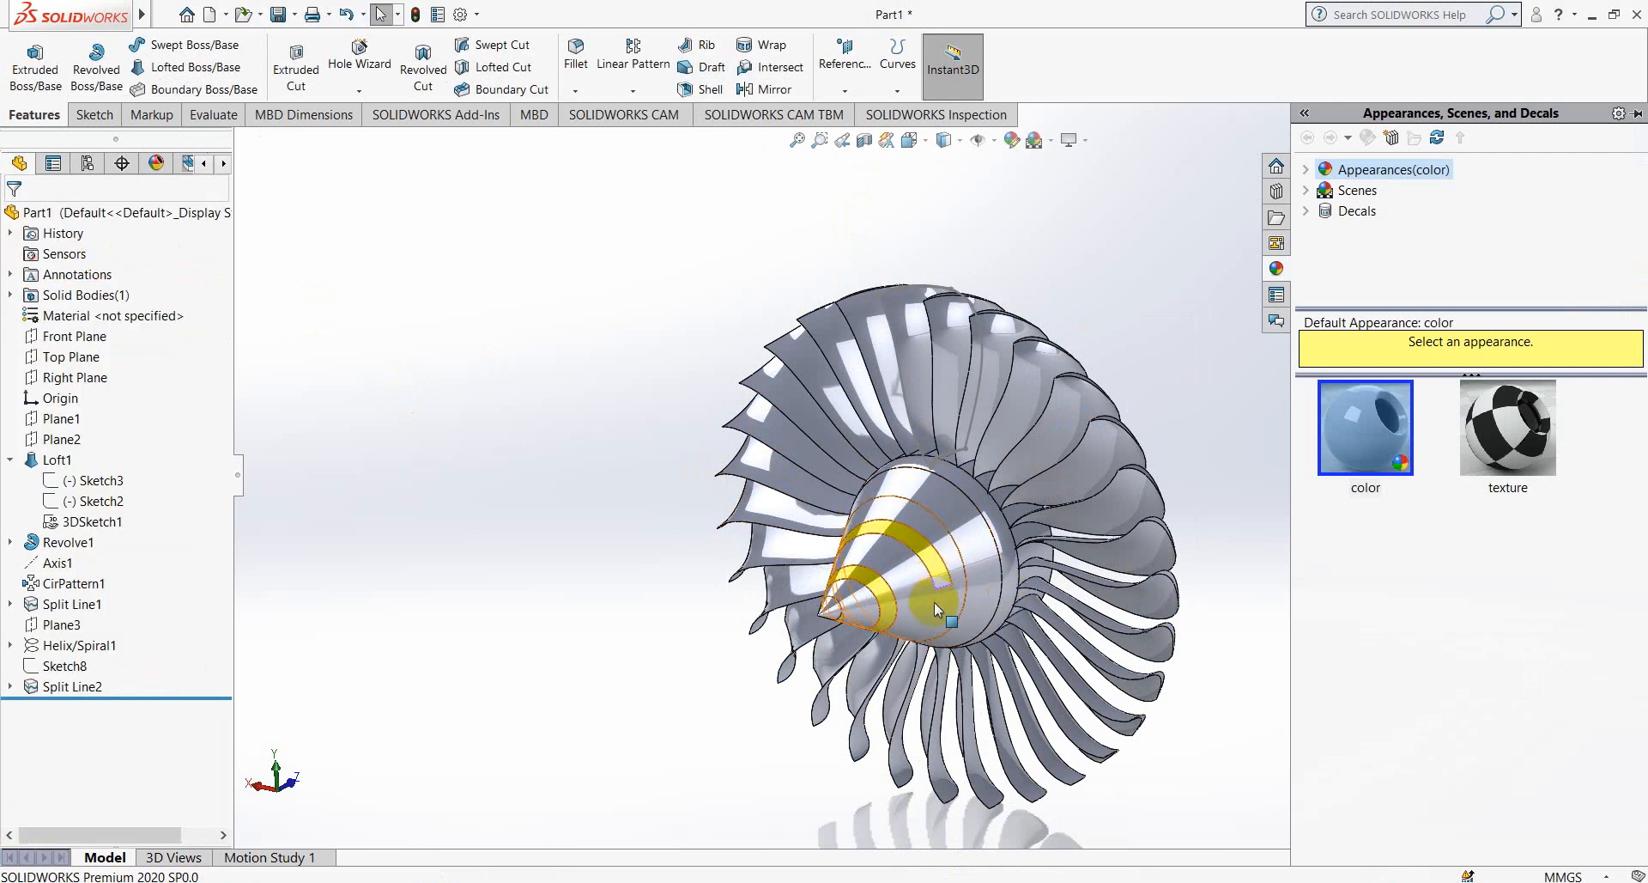
# - Apply a black face colour to the conical nose face surrounding the yellow spiral band
pyautogui.rightClick(934, 601)
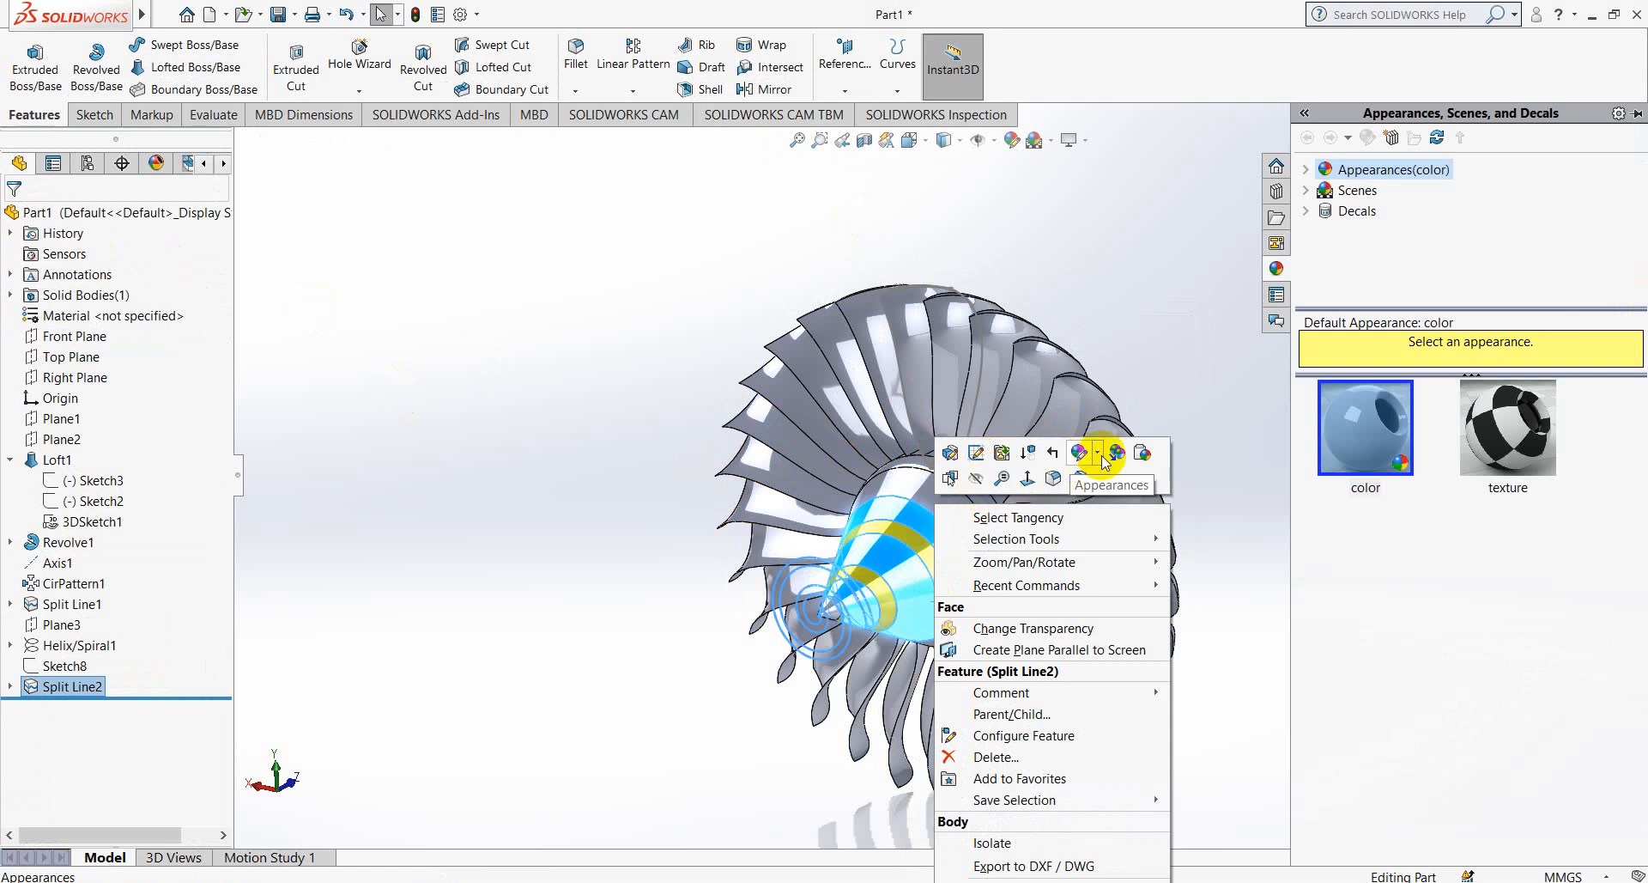
pyautogui.click(1098, 455)
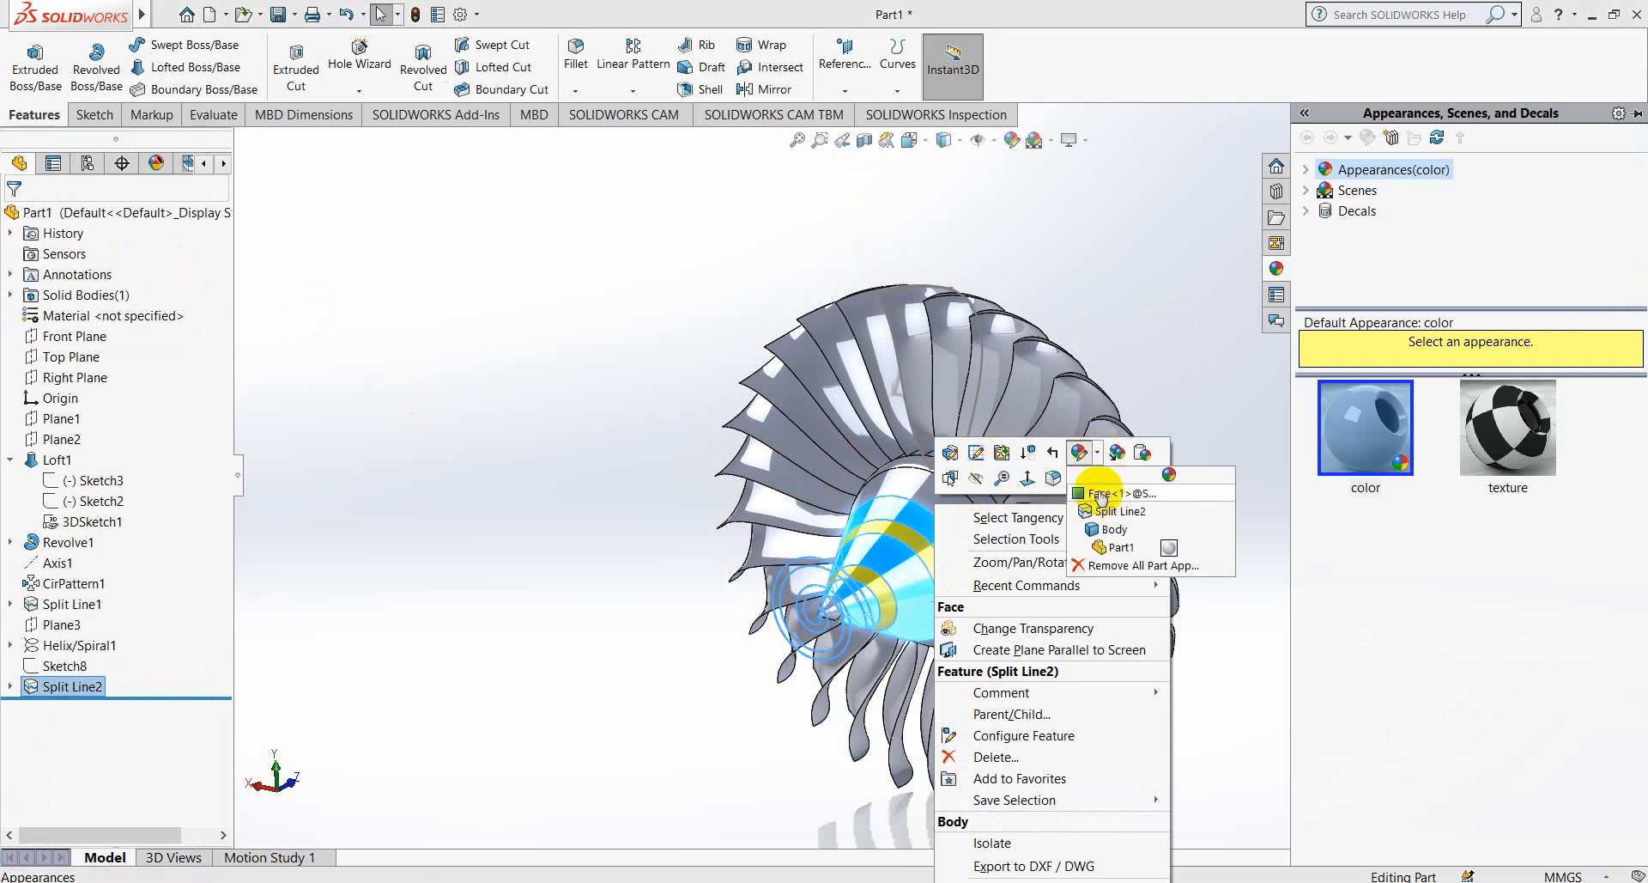
pyautogui.click(1101, 494)
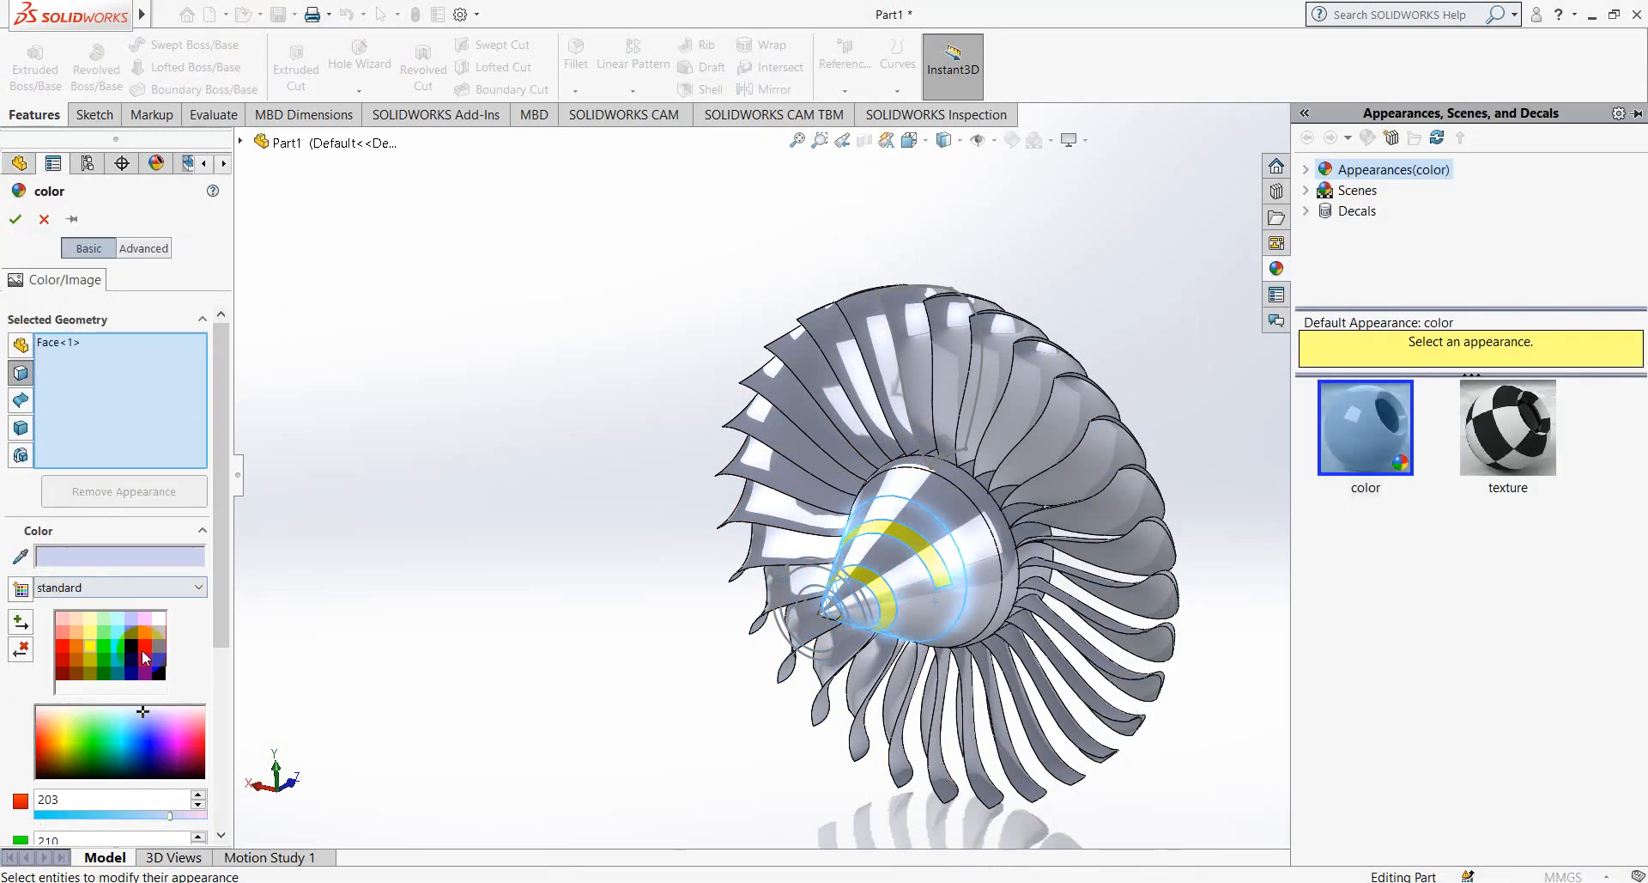
pyautogui.click(164, 660)
pyautogui.click(159, 673)
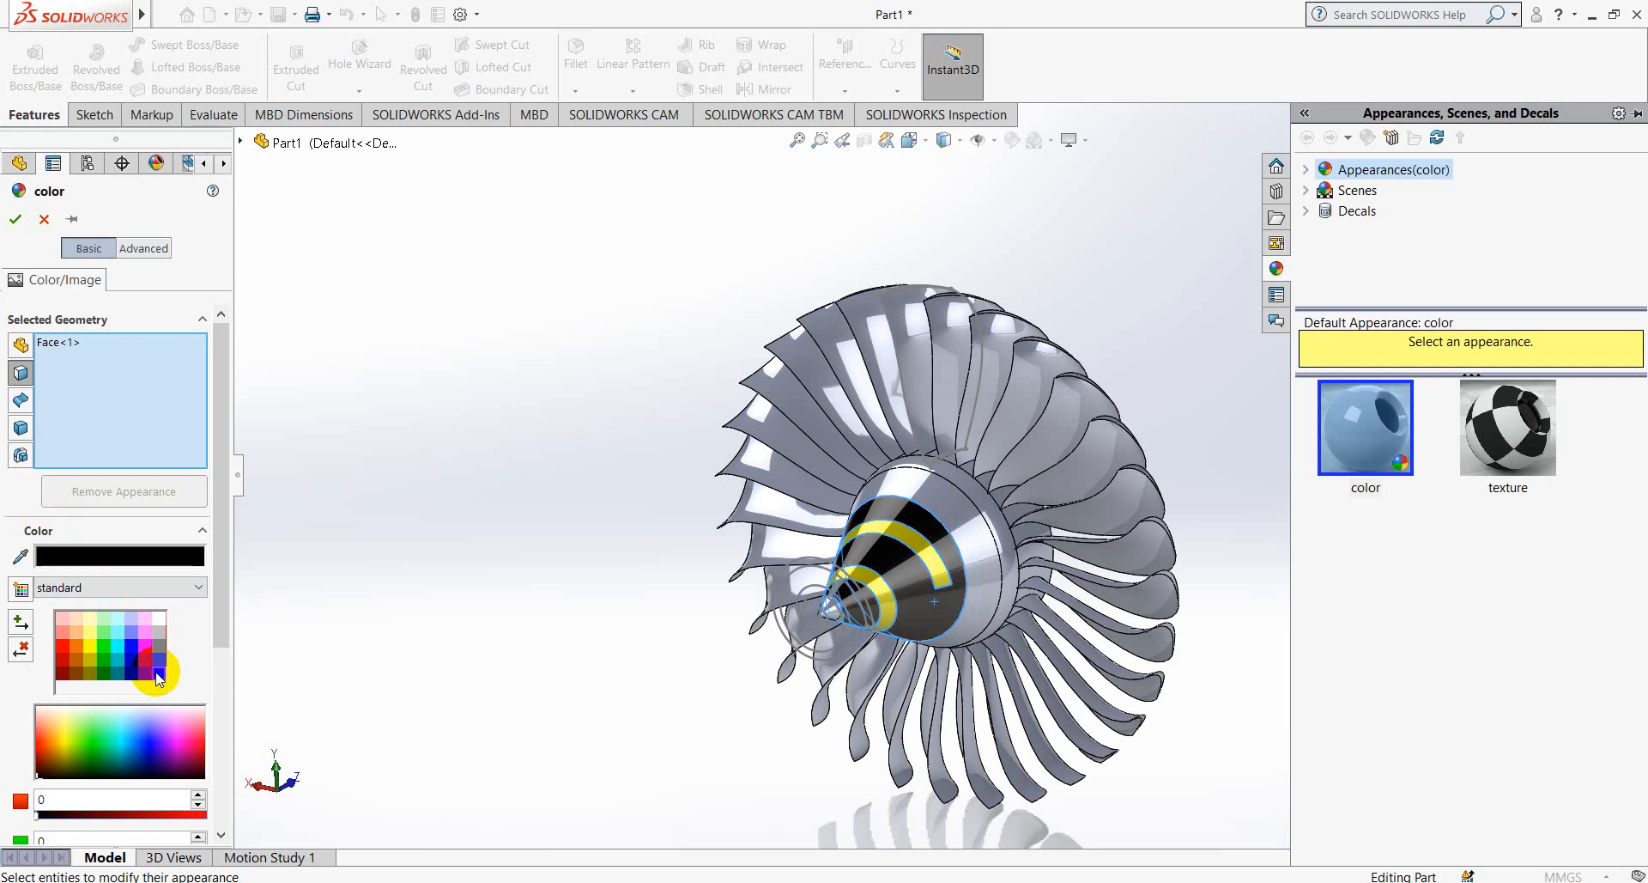
pyautogui.click(19, 220)
# - Apply the standard light grey face colour to the nose cone's Split Line1 face behind the black section
pyautogui.rightClick(934, 506)
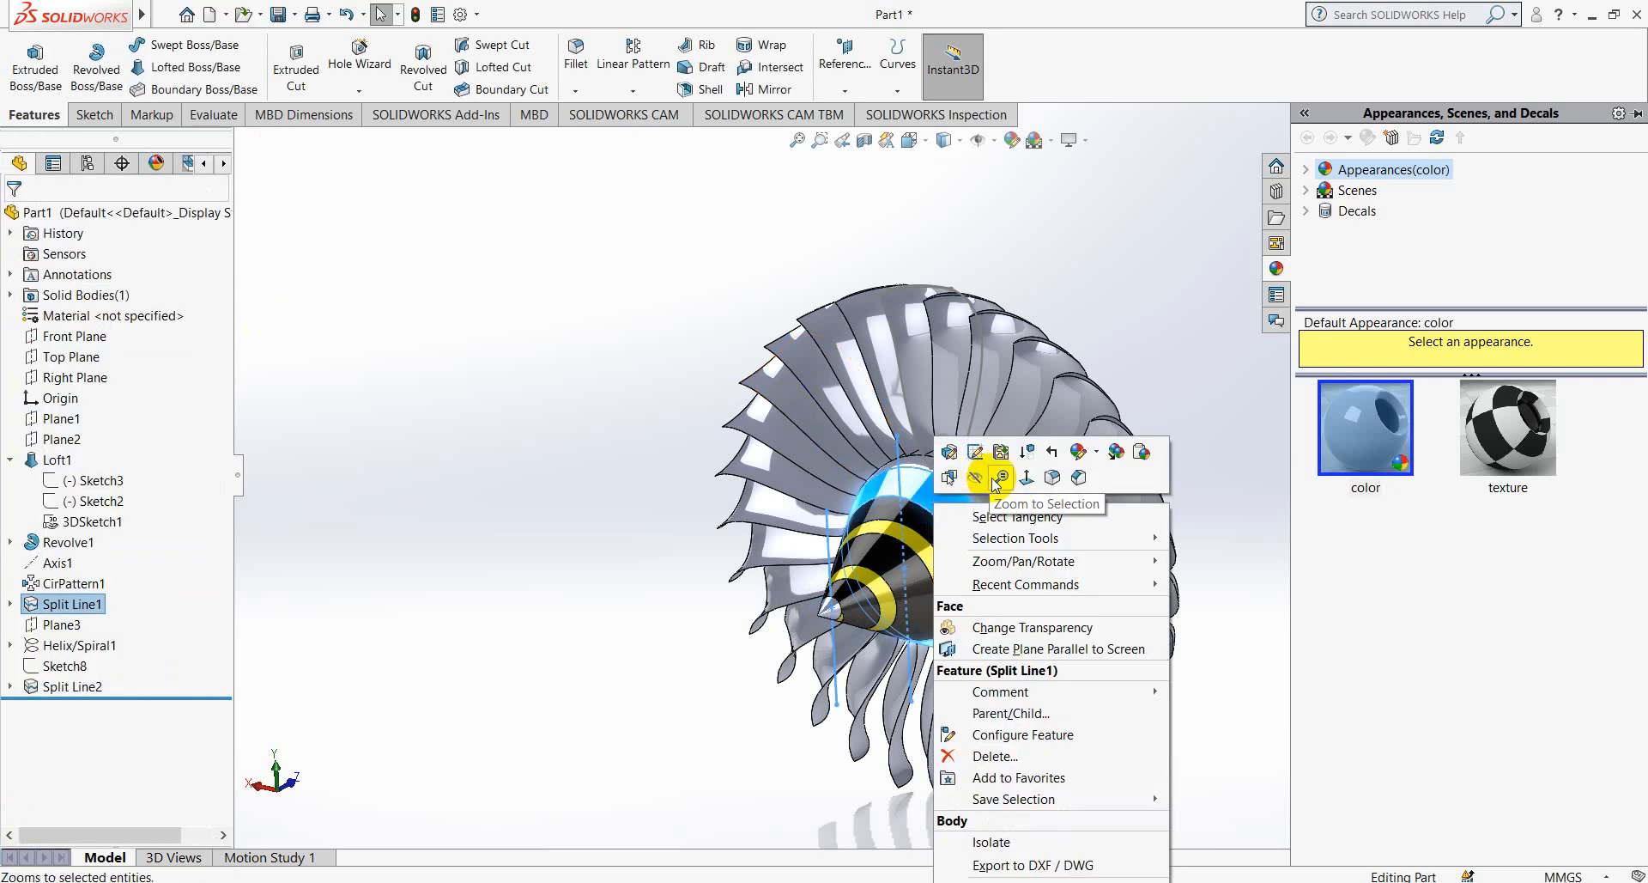
pyautogui.click(1098, 462)
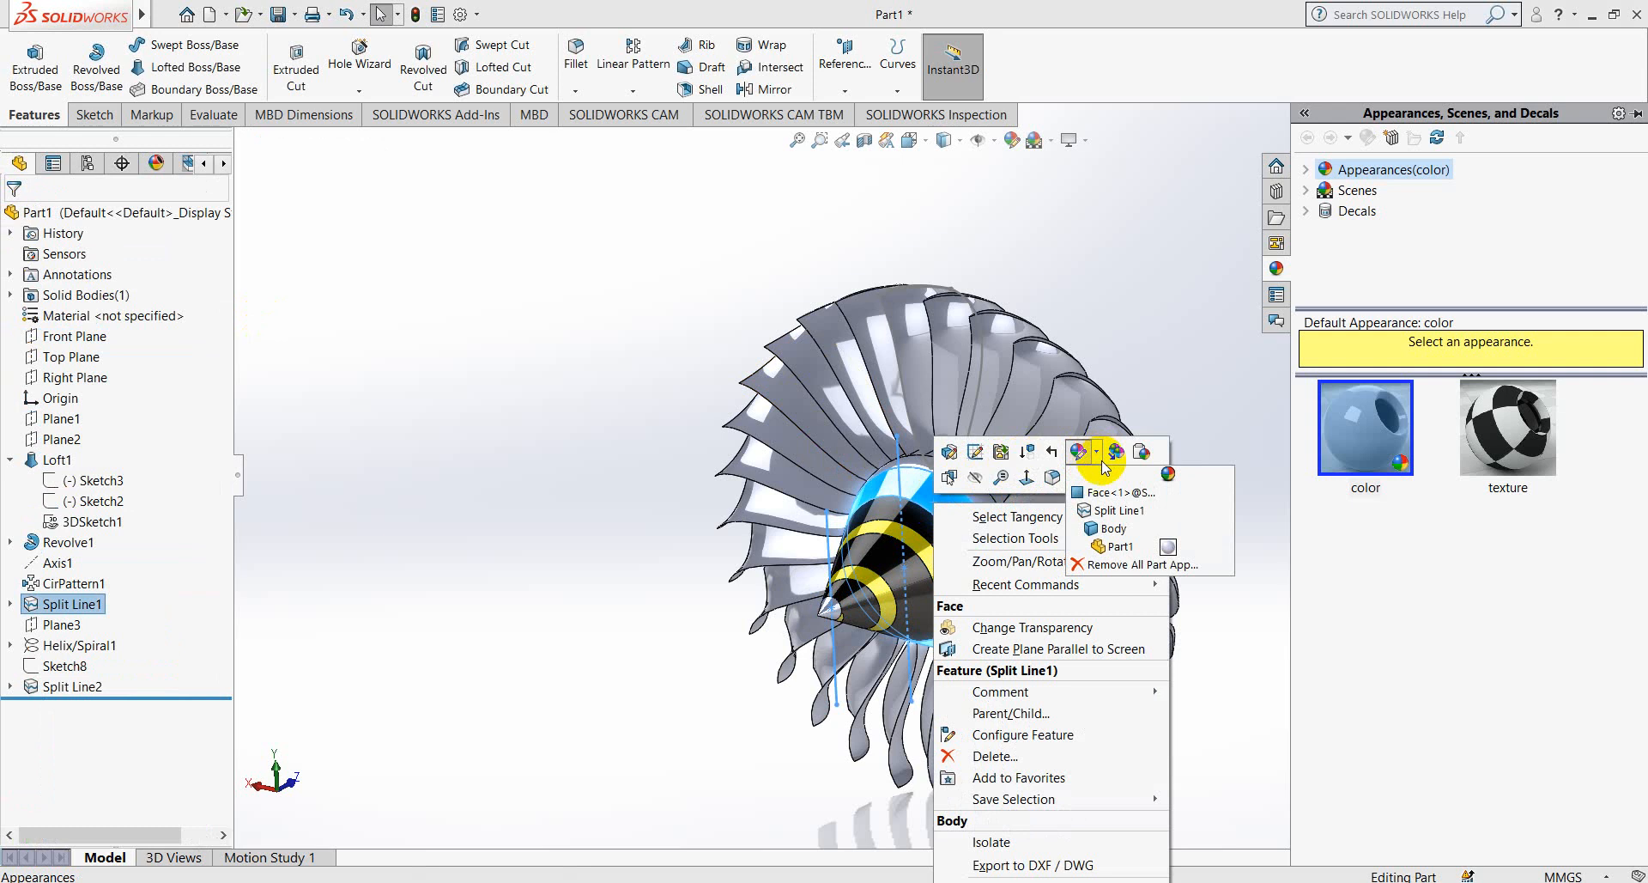
pyautogui.click(1093, 484)
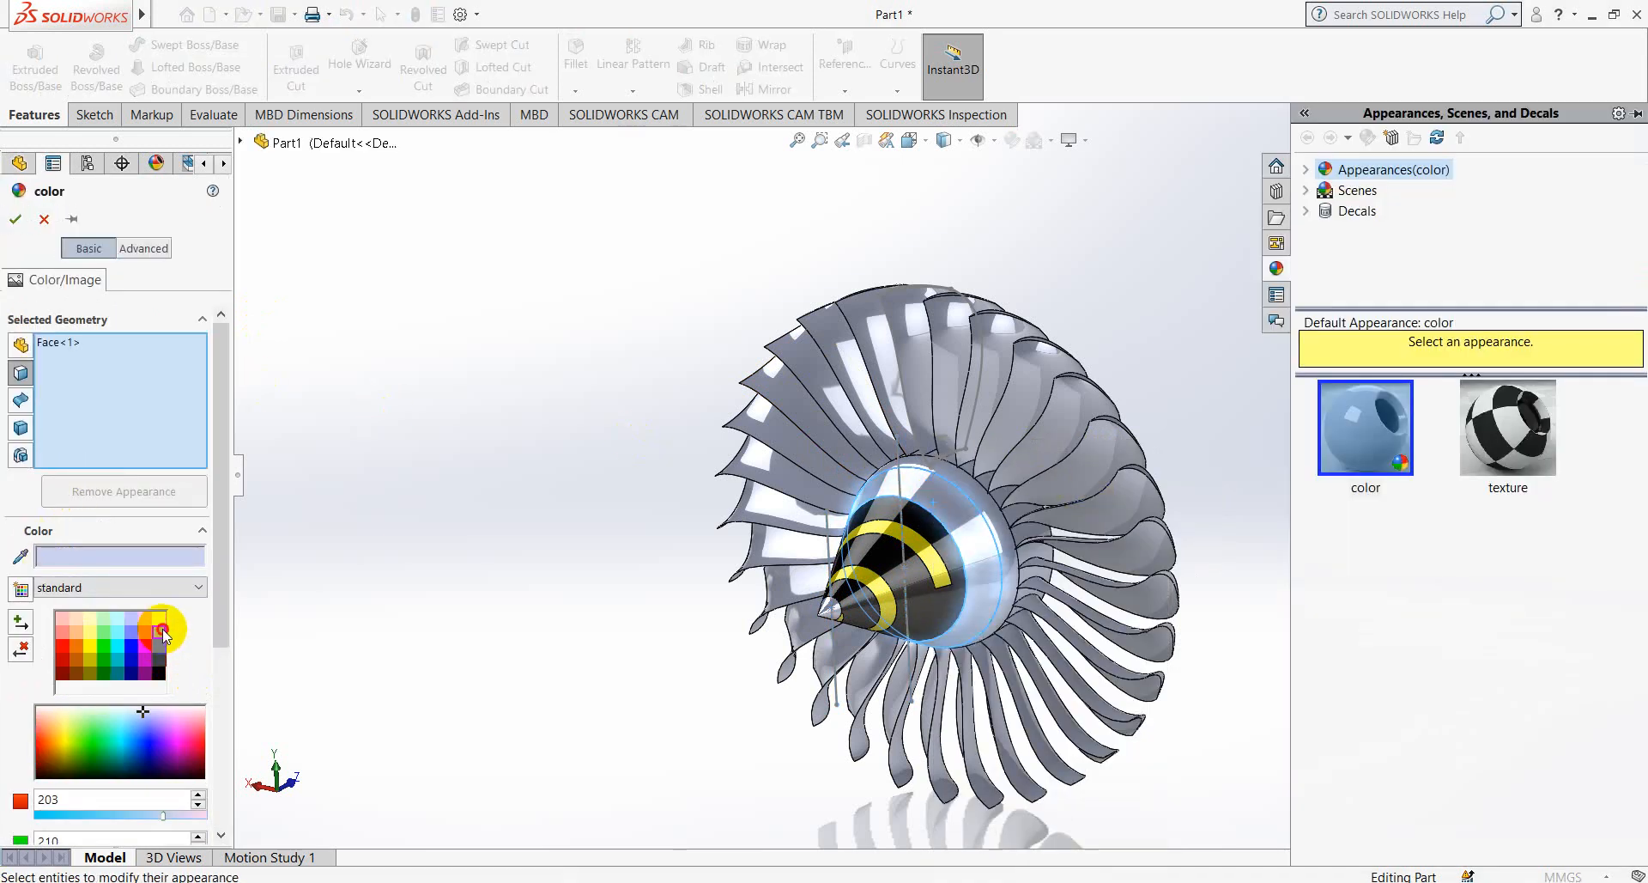
pyautogui.click(159, 631)
pyautogui.click(16, 221)
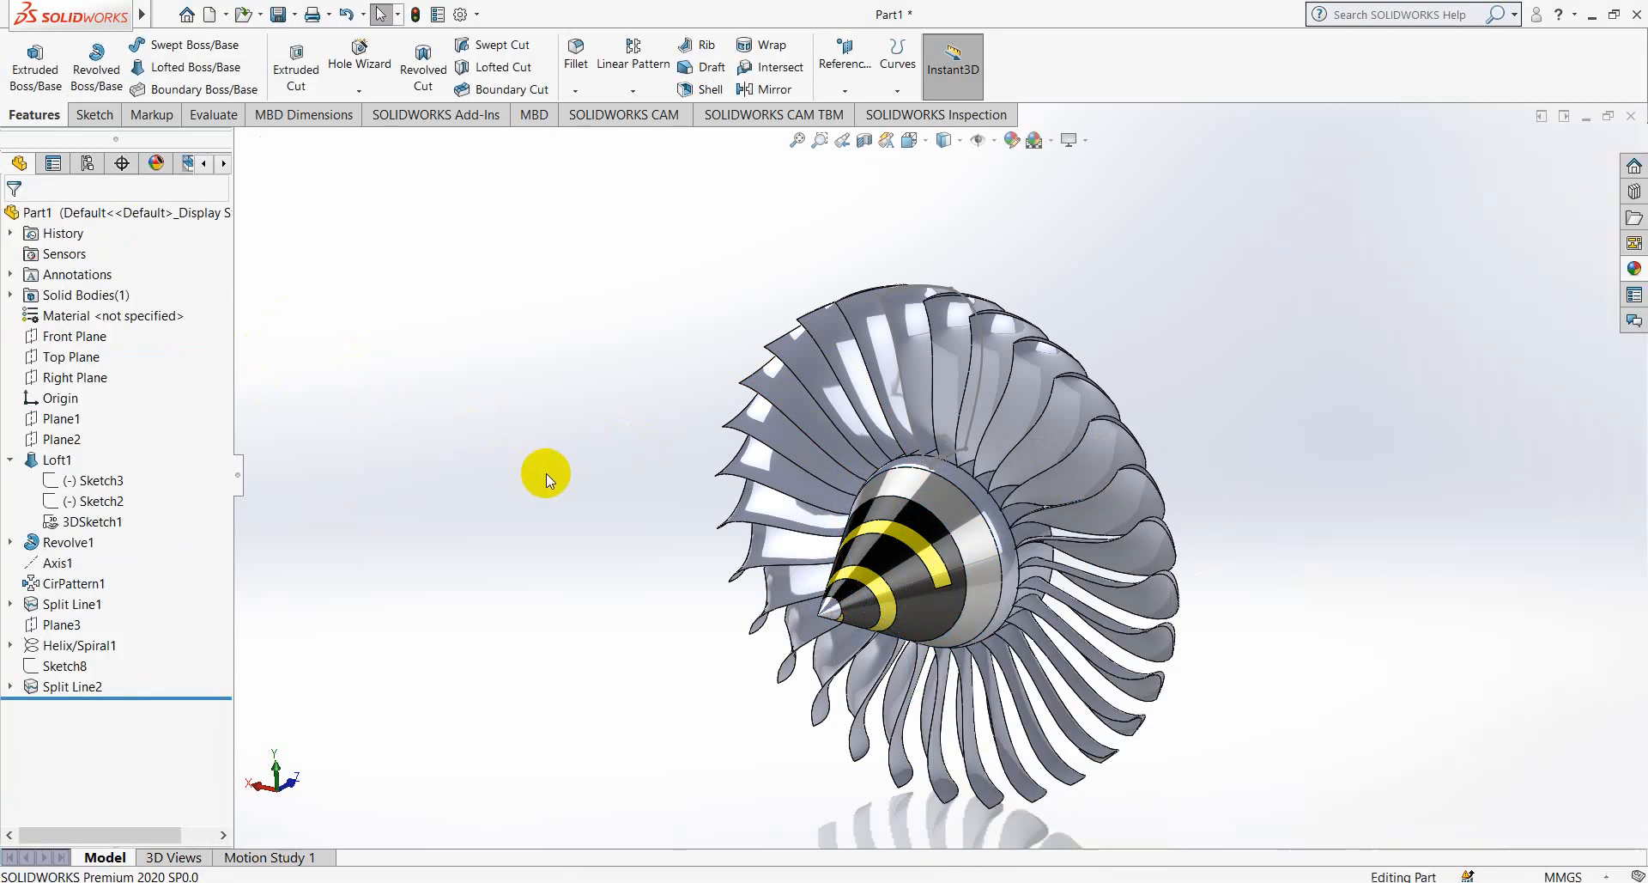
# - Apply the standard light grey colour to the circular pattern's blades, including the seed blade
pyautogui.scroll(-4, 951, 519)
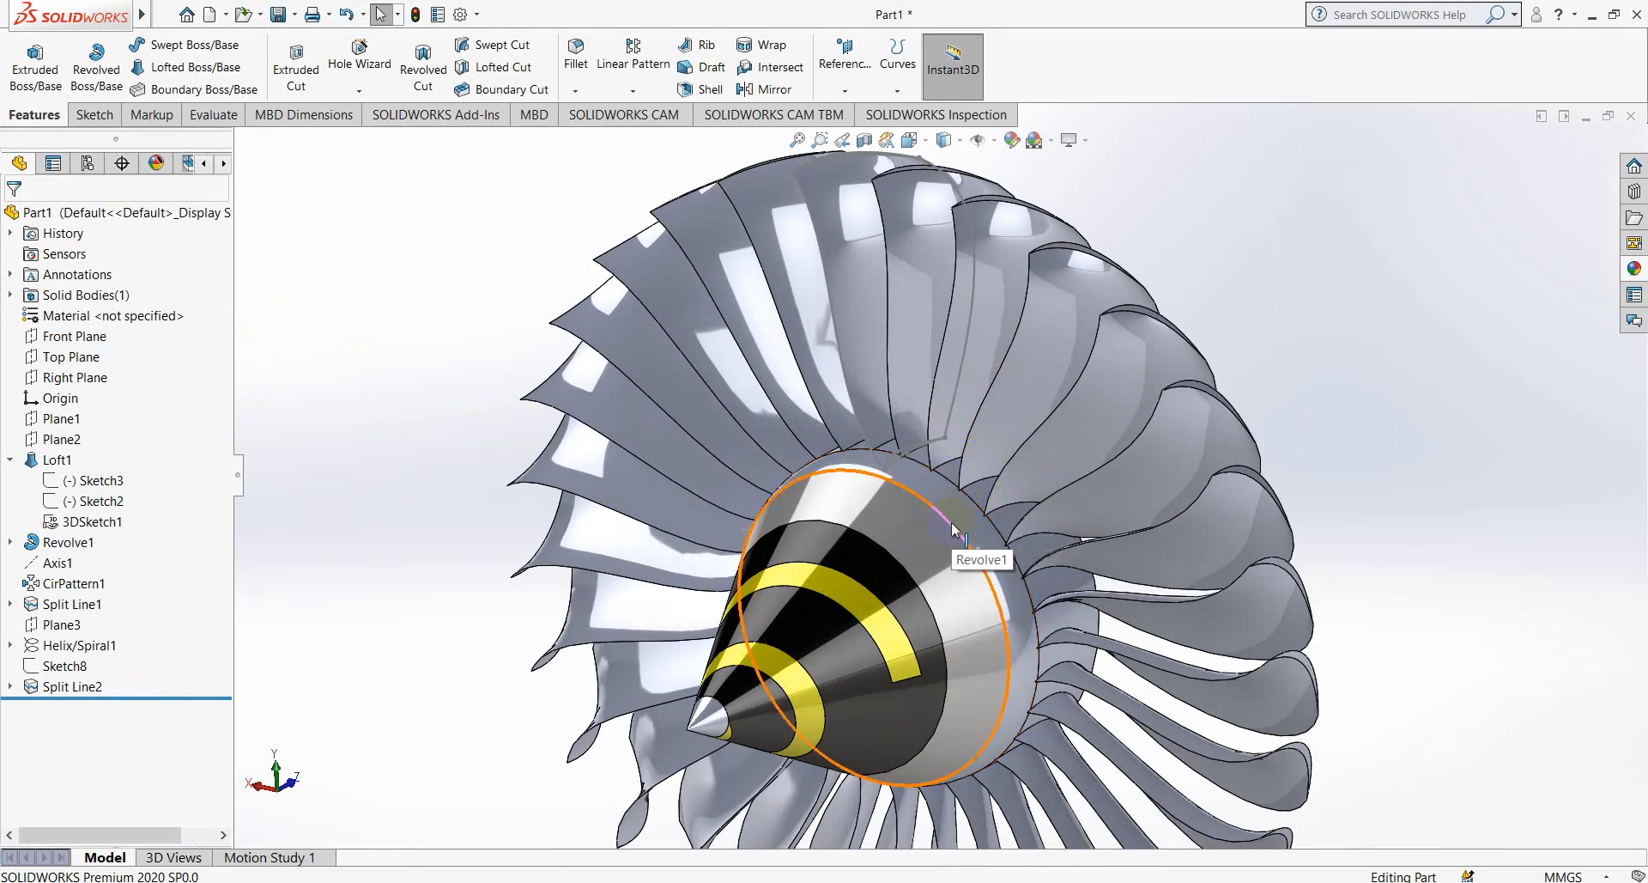
pyautogui.rightClick(928, 308)
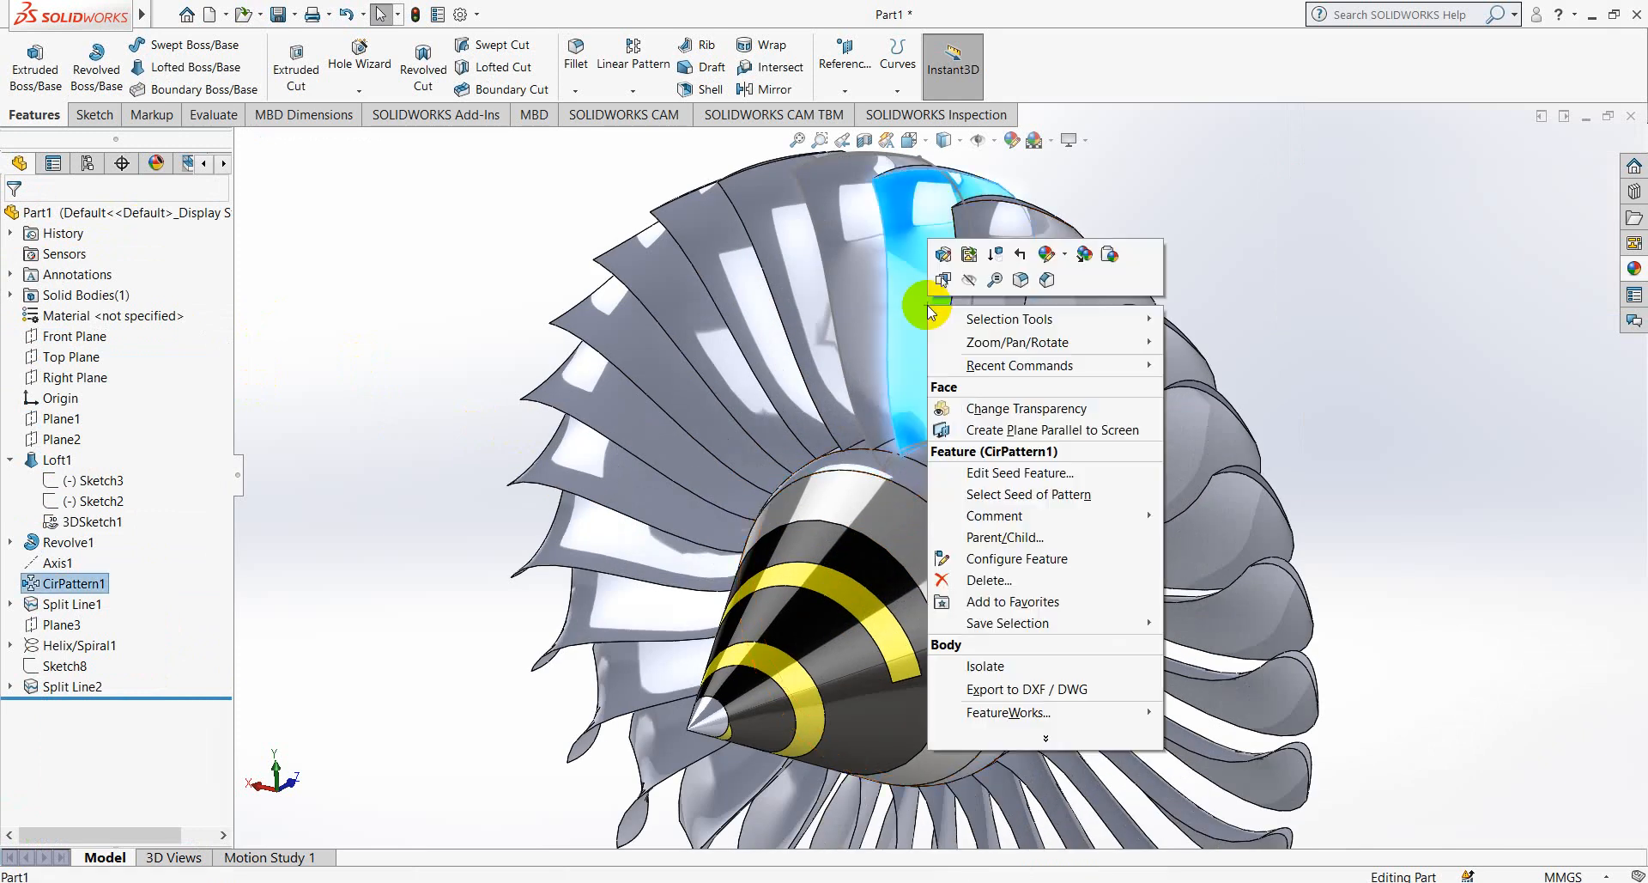
pyautogui.click(1065, 258)
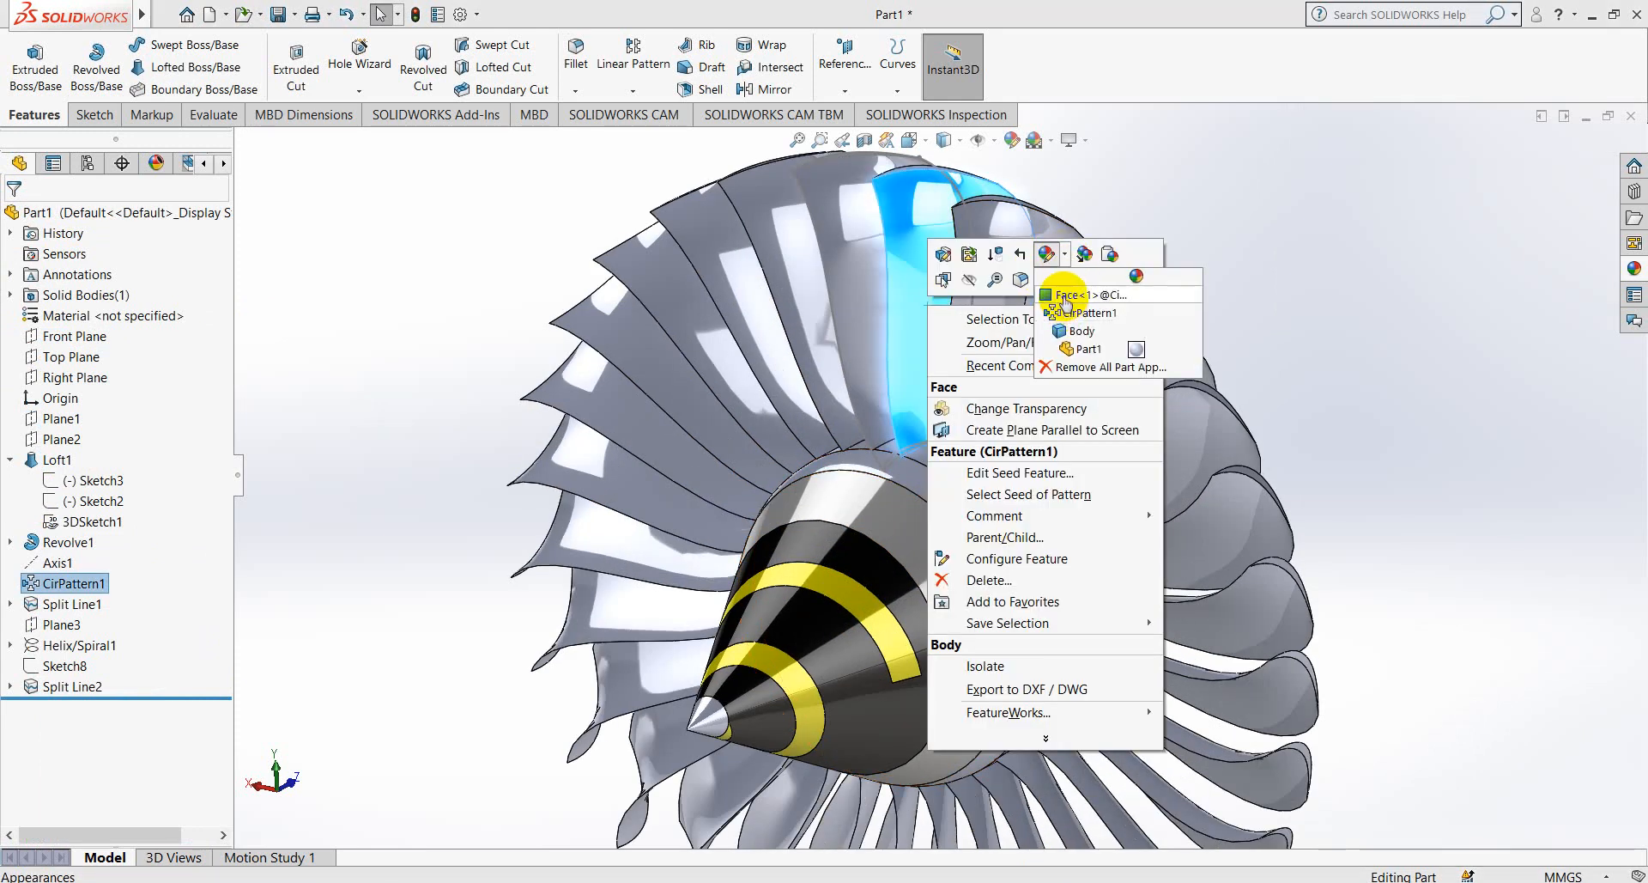
pyautogui.click(1065, 316)
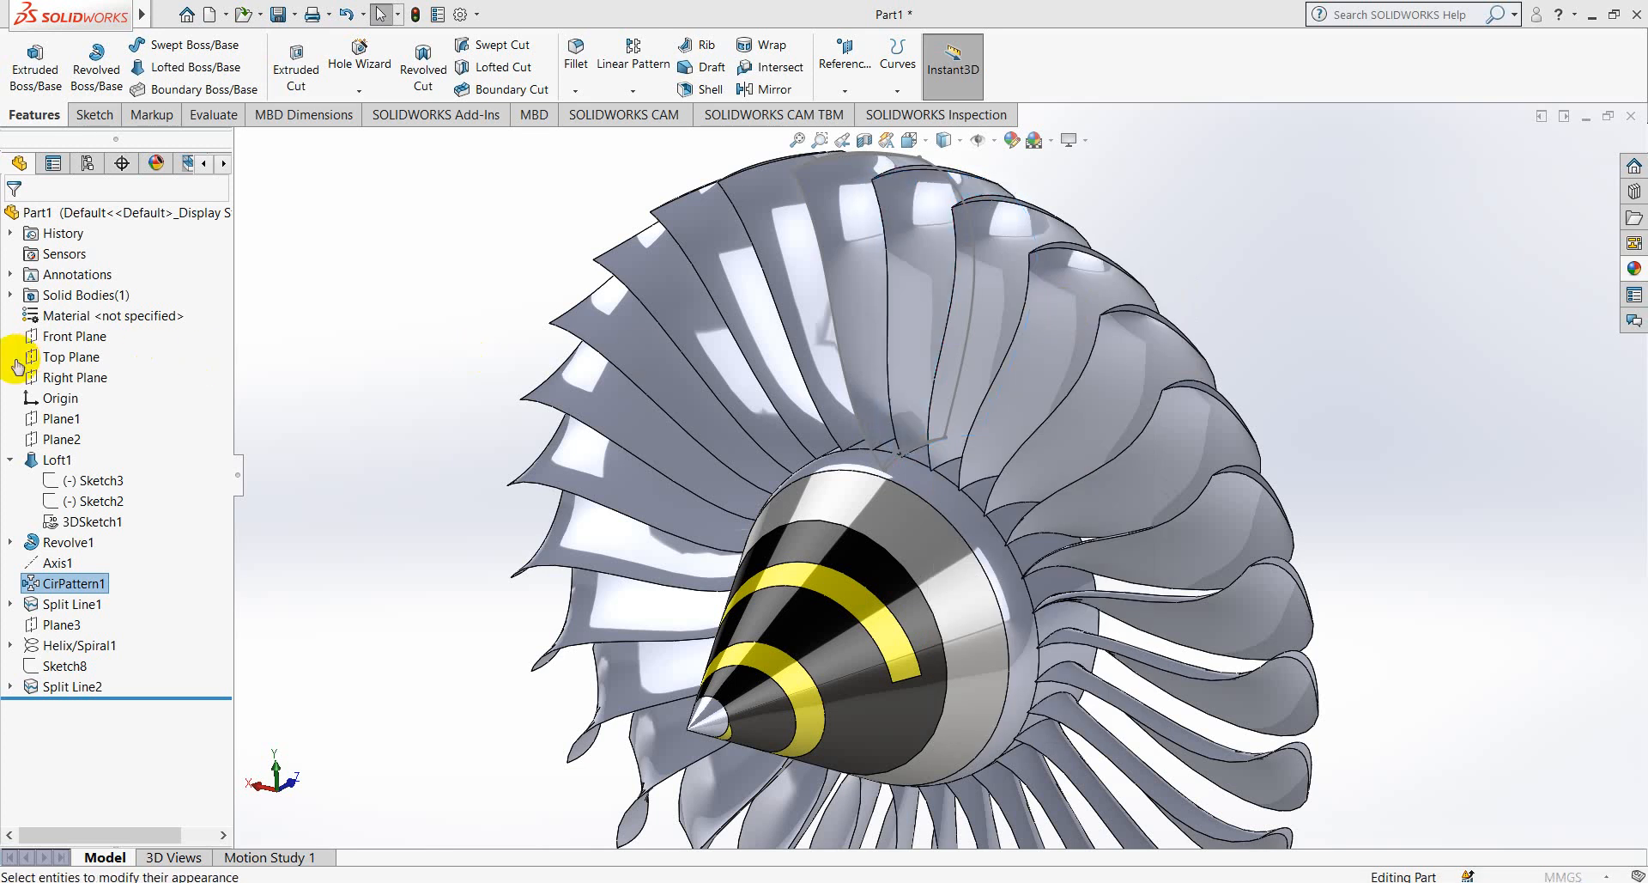
pyautogui.click(159, 633)
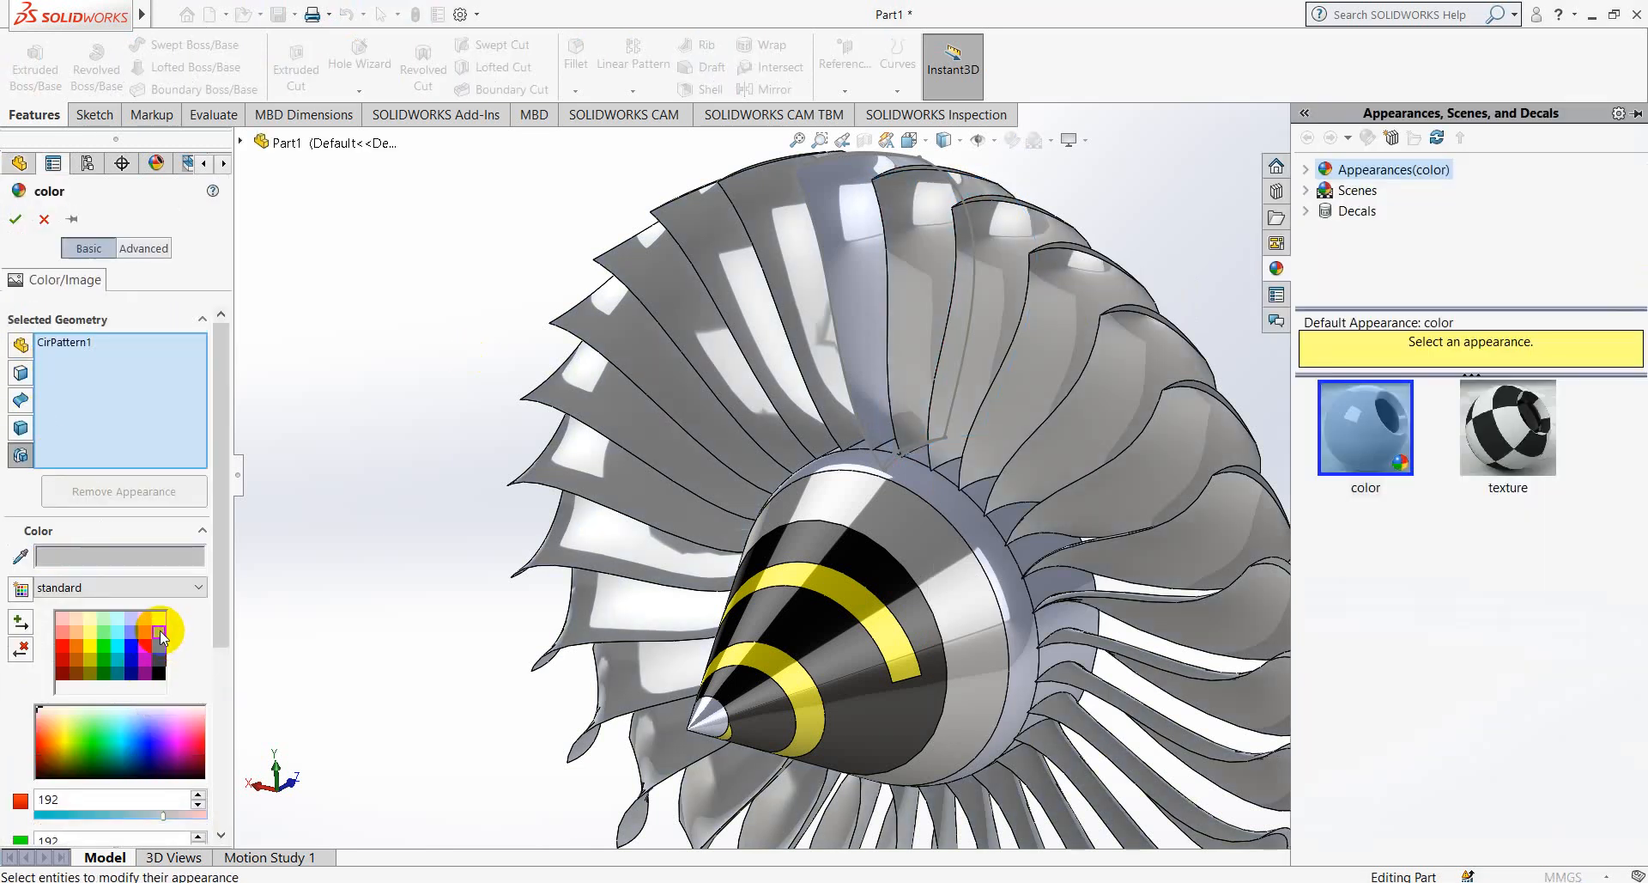
pyautogui.click(820, 239)
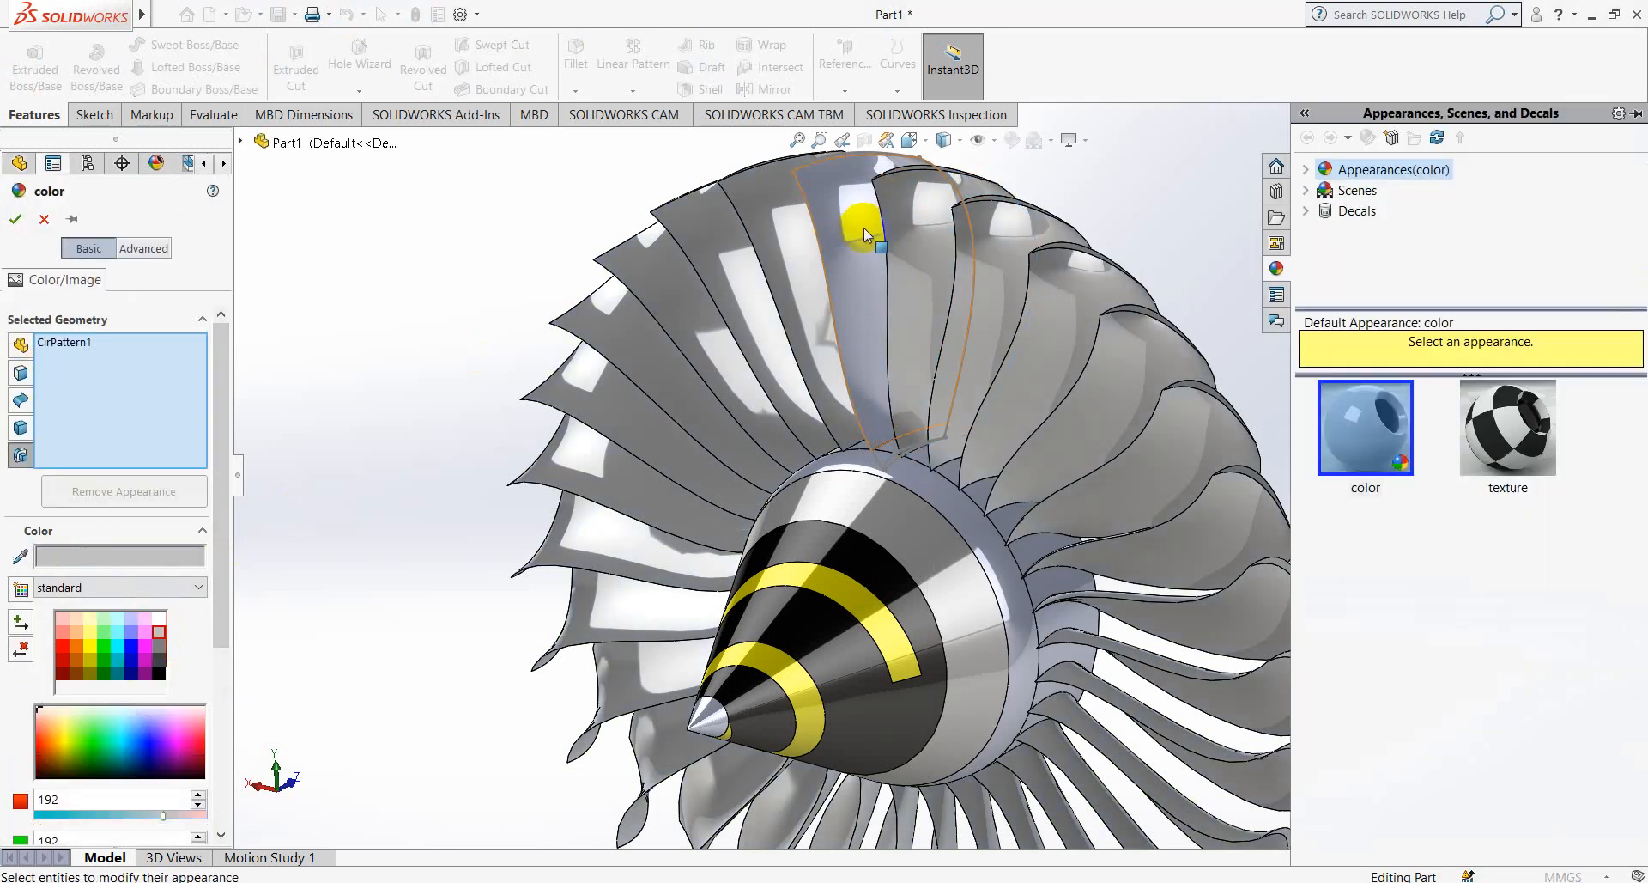
pyautogui.click(893, 396)
pyautogui.scroll(3, 869, 406)
pyautogui.moveTo(872, 483); pyautogui.dragTo(902, 516, button='middle')
pyautogui.click(16, 220)
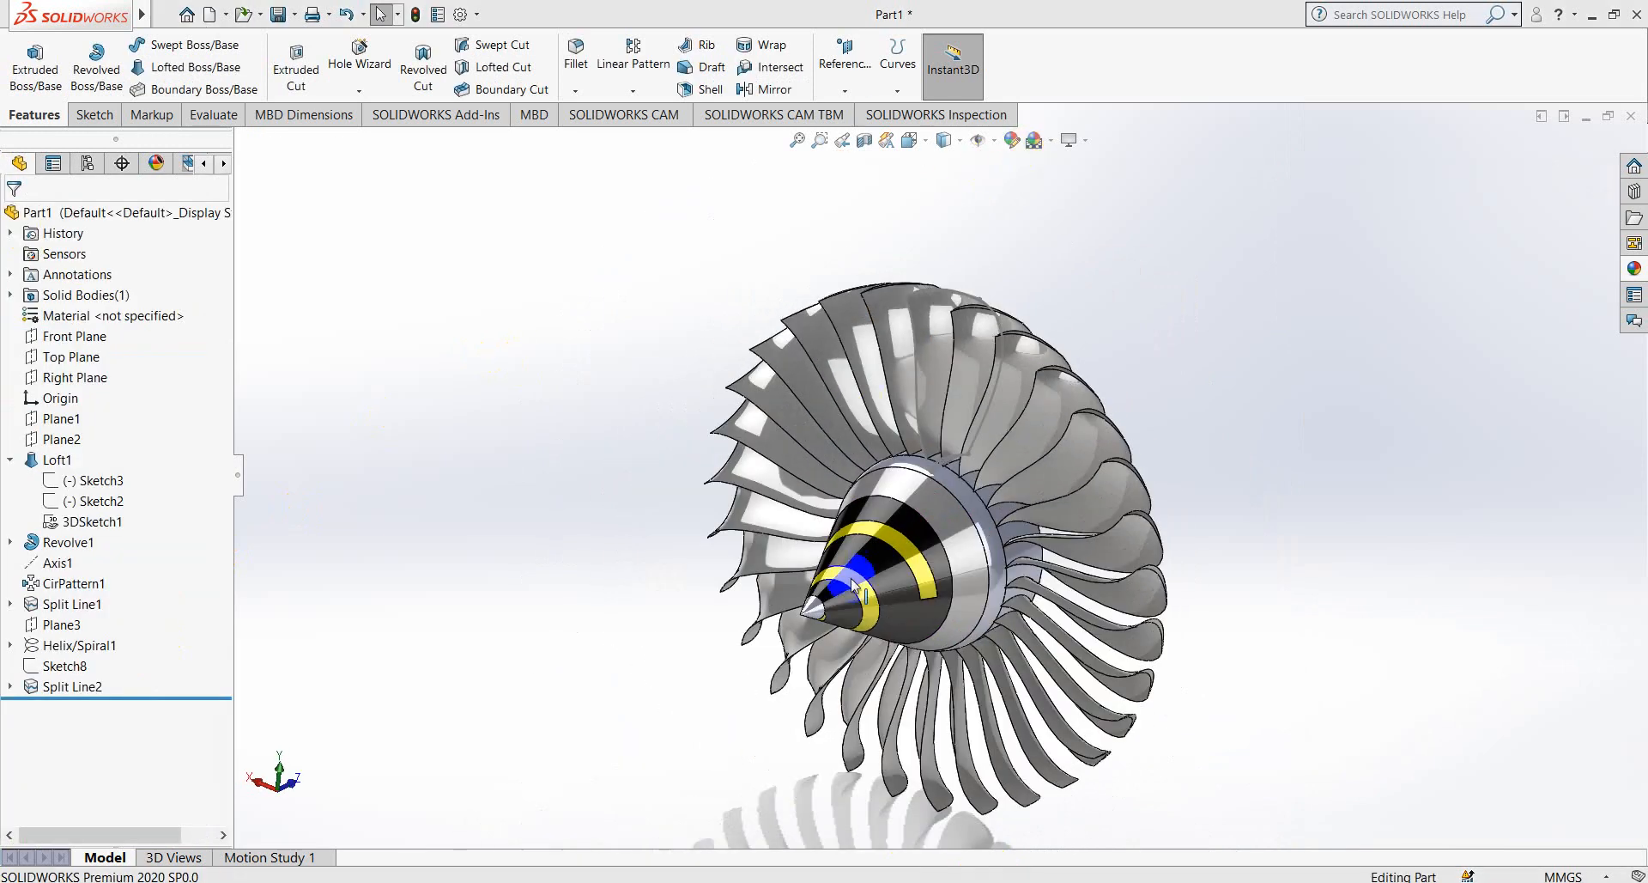
# - Apply a red face colour to the small conical face at the tip of the nose cone
pyautogui.scroll(-3, 803, 616)
pyautogui.rightClick(837, 597)
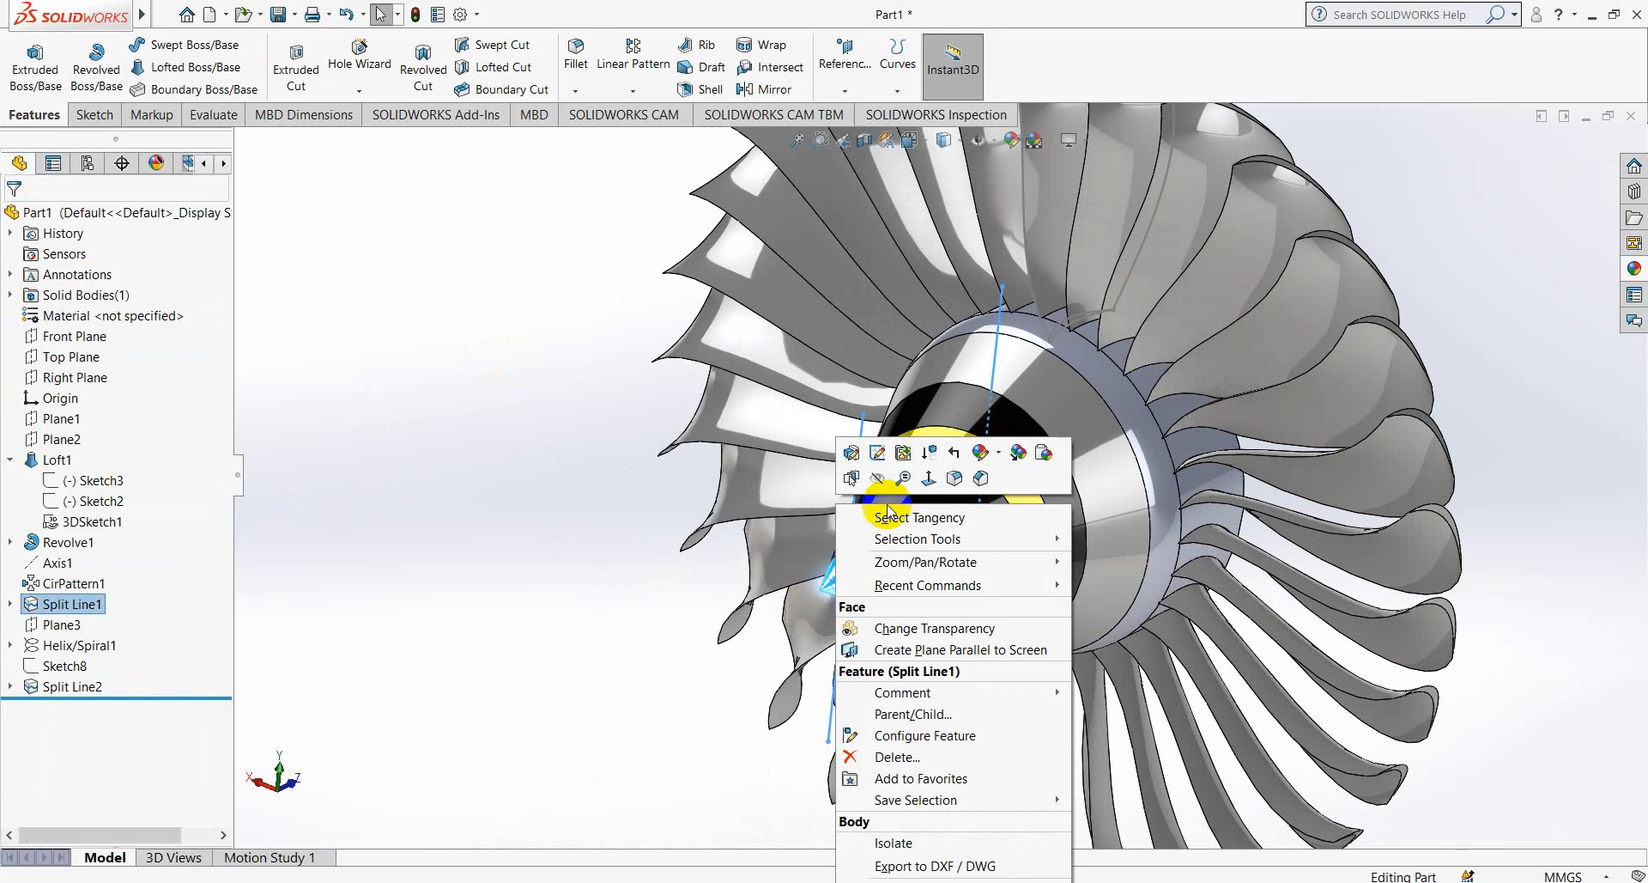
pyautogui.click(1000, 453)
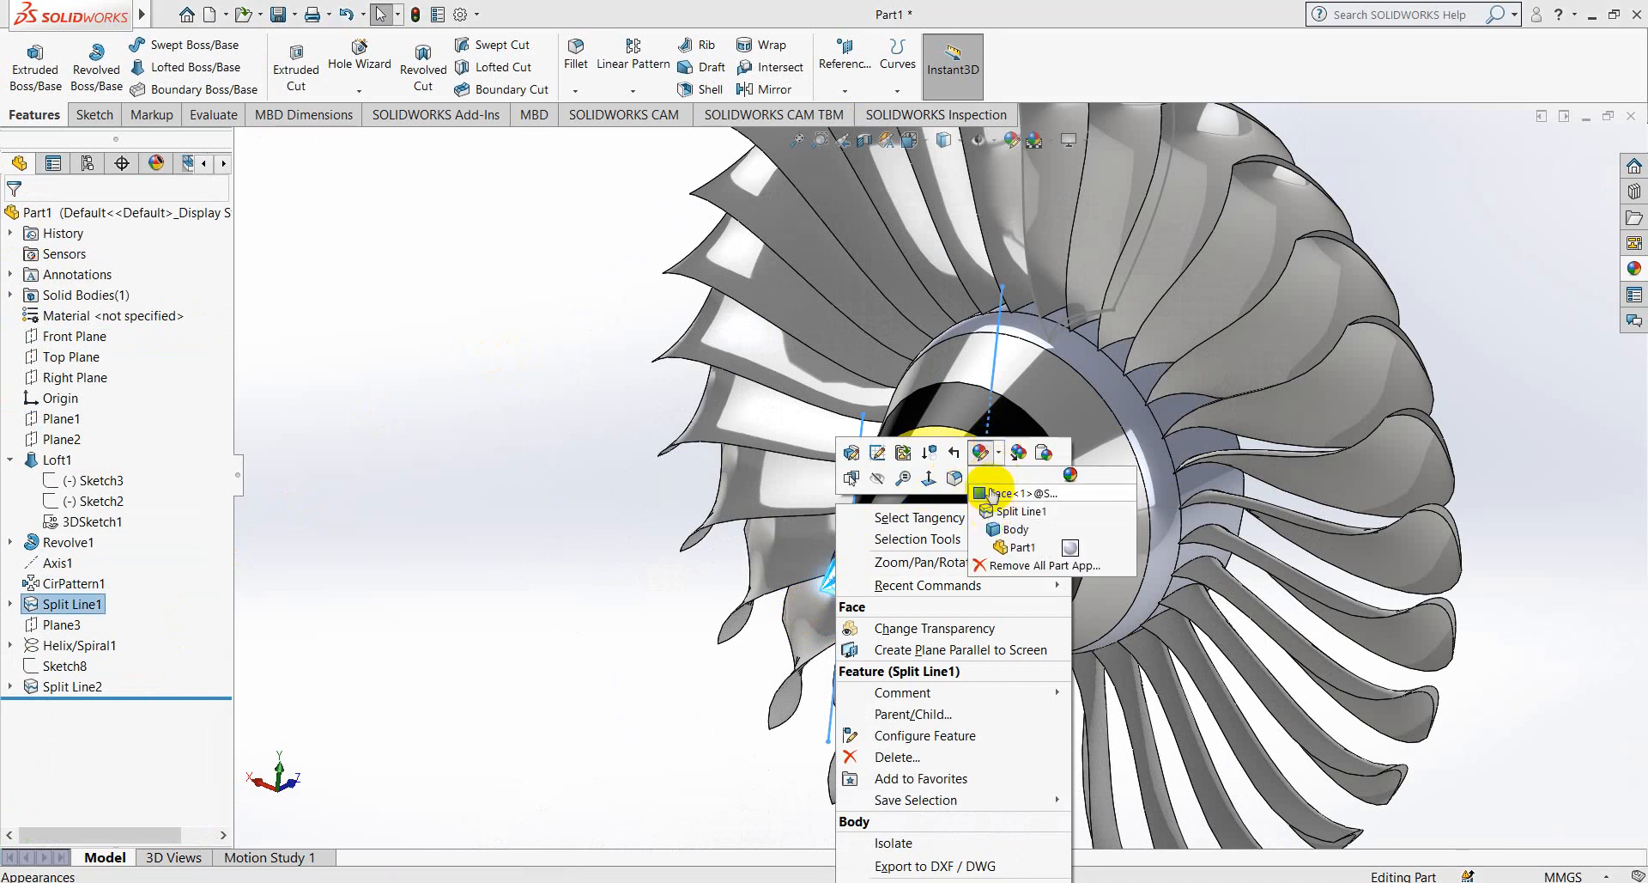
pyautogui.click(996, 494)
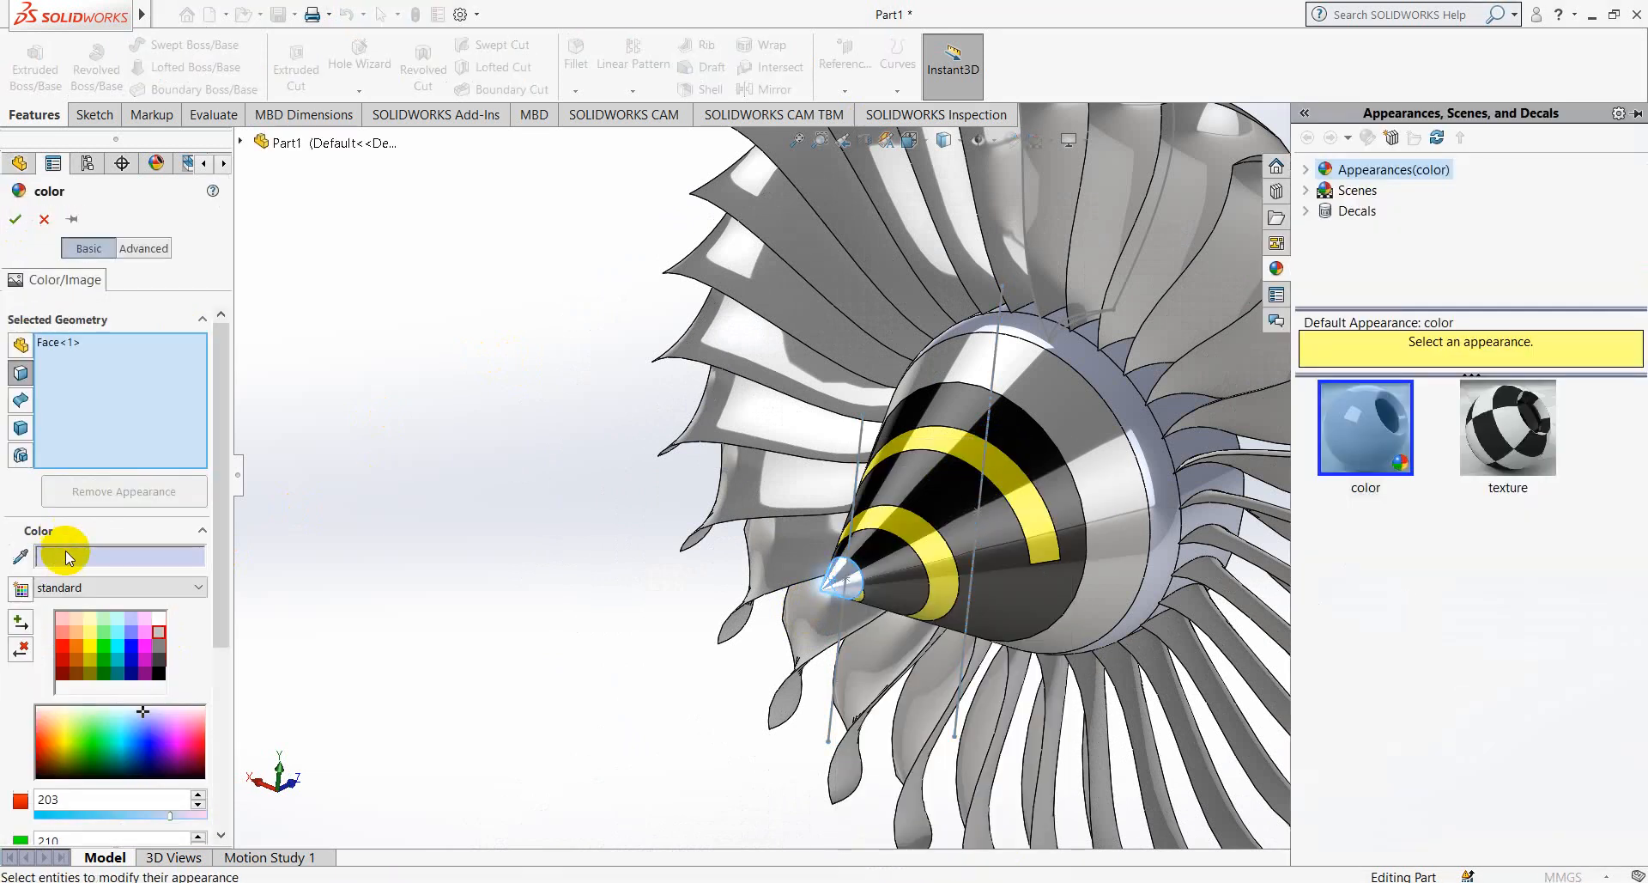
pyautogui.click(64, 661)
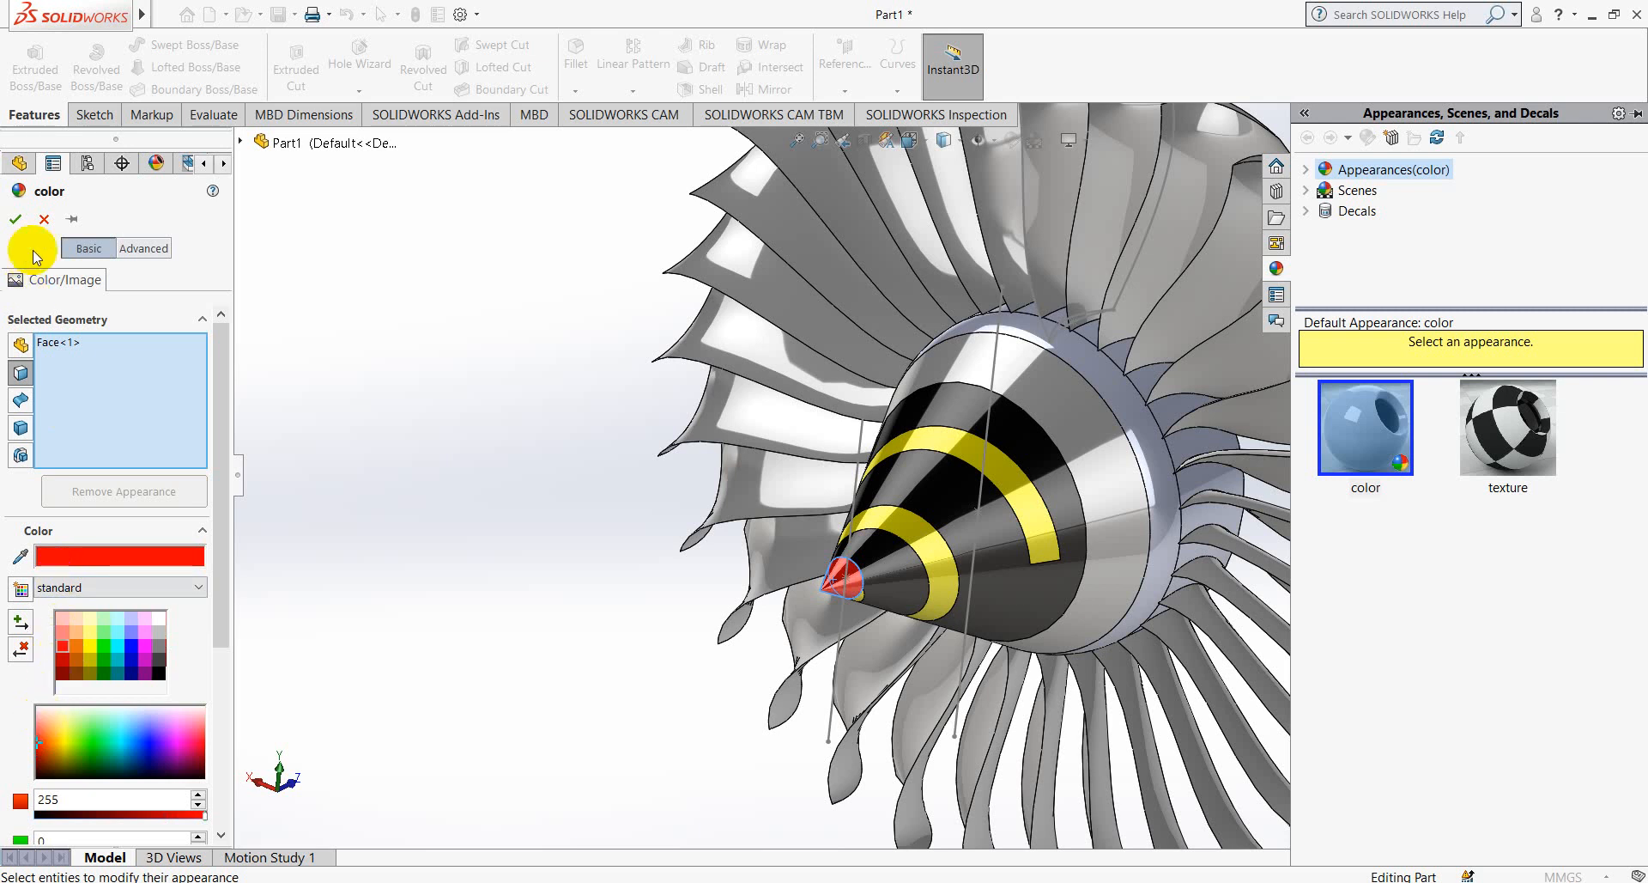
pyautogui.click(19, 223)
# - Start a new sketch on the hub's flat circular back face
pyautogui.scroll(5, 726, 584)
pyautogui.moveTo(727, 585); pyautogui.dragTo(852, 541, button='middle')
pyautogui.rightClick(851, 540)
pyautogui.click(987, 505)
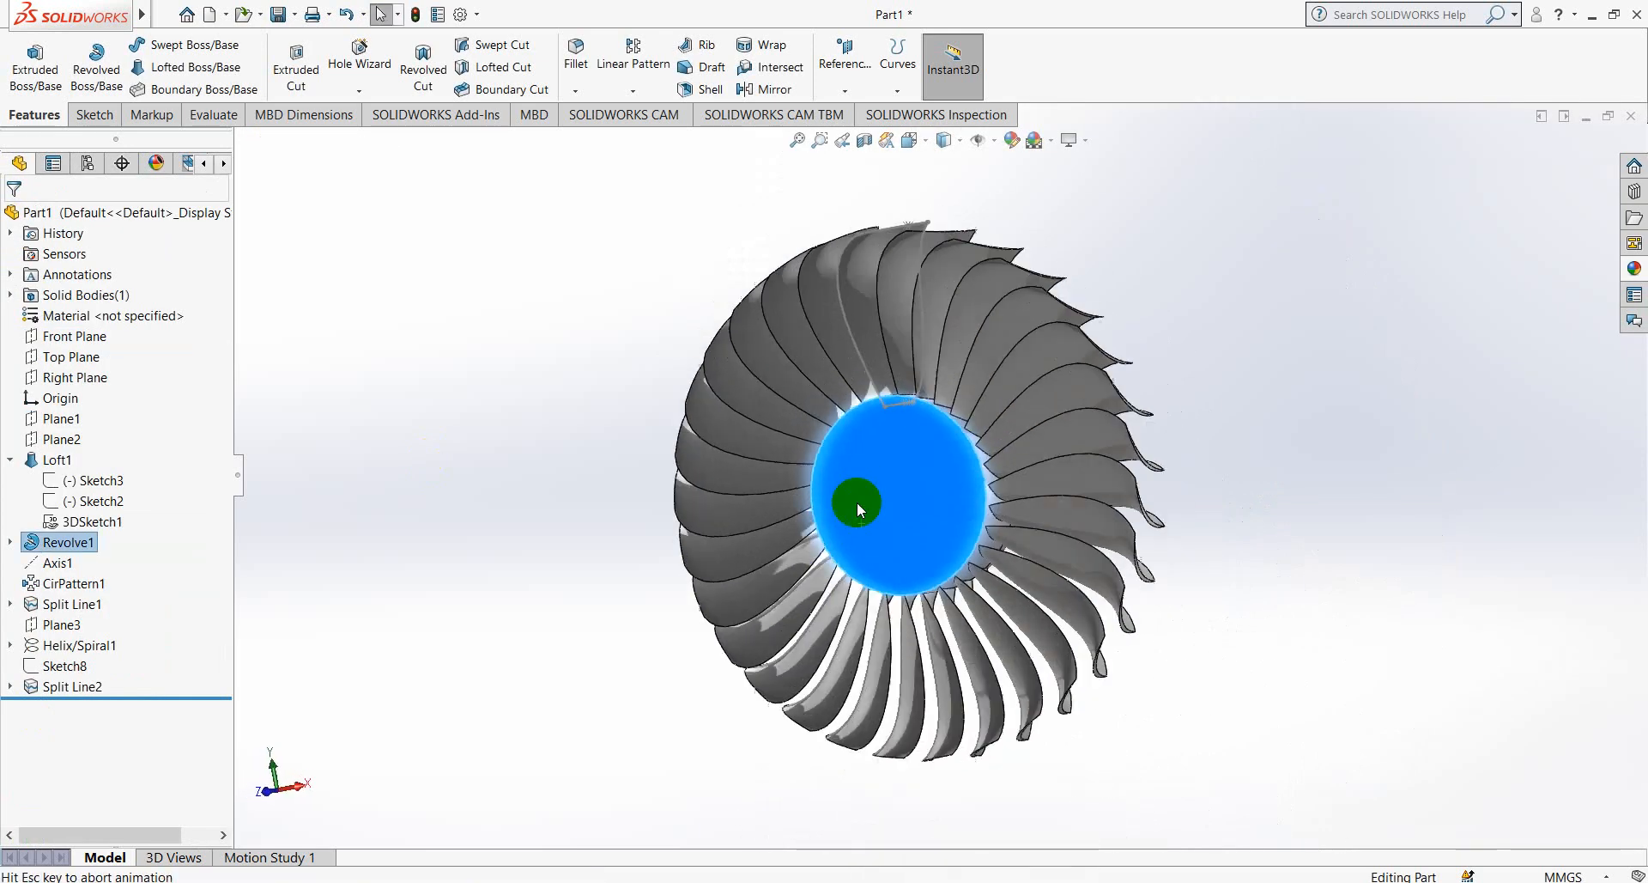
pyautogui.rightClick(853, 501)
pyautogui.click(906, 466)
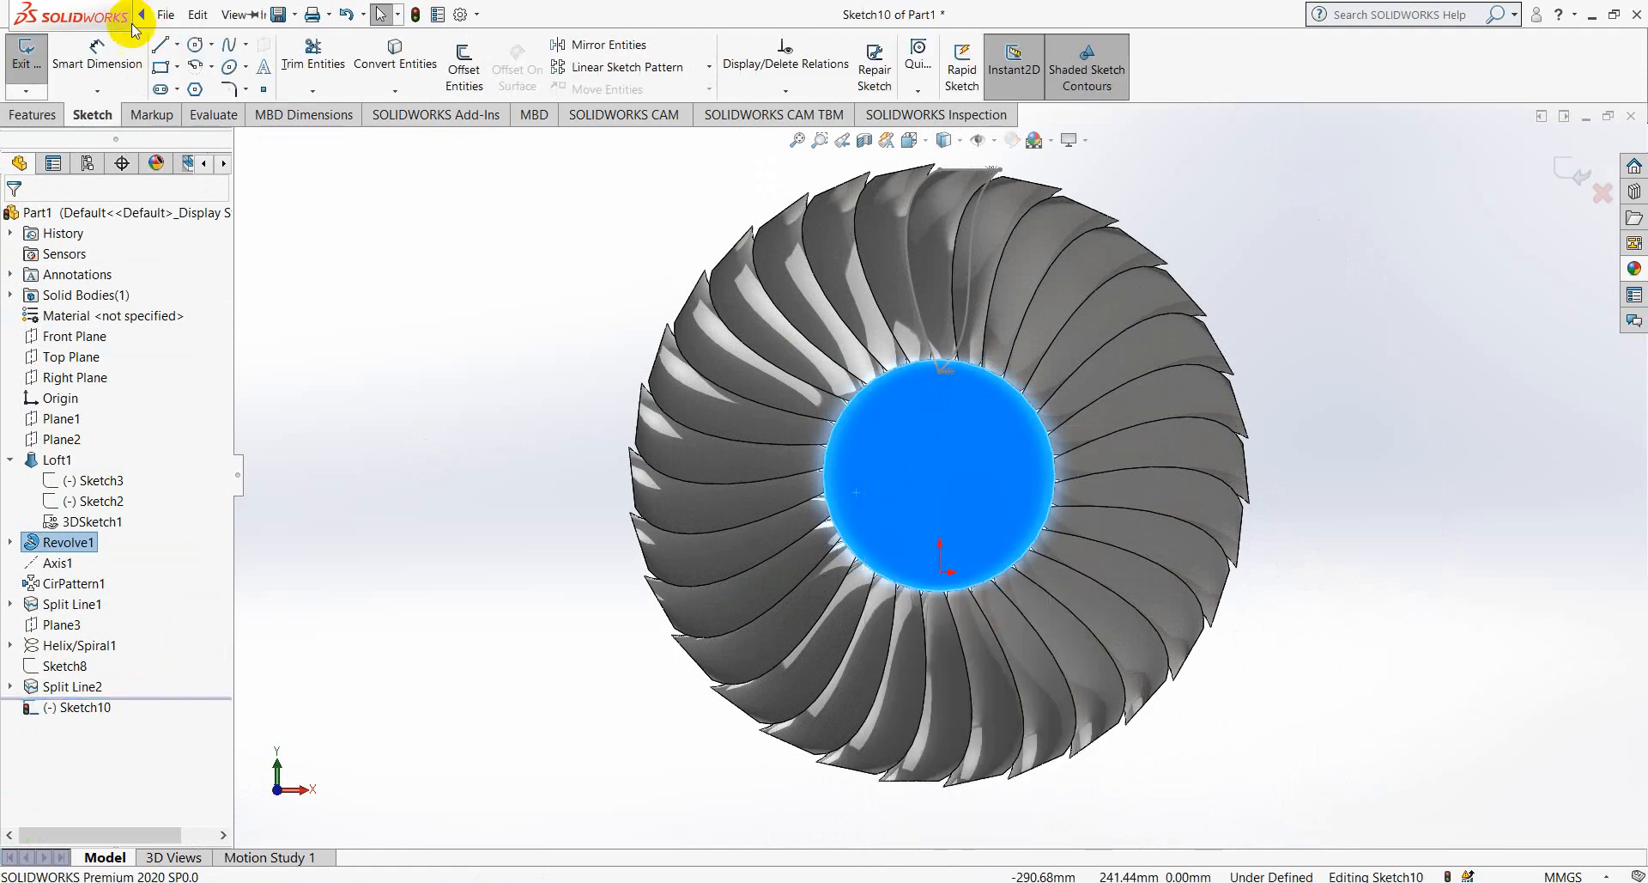
pyautogui.click(166, 15)
pyautogui.click(581, 239)
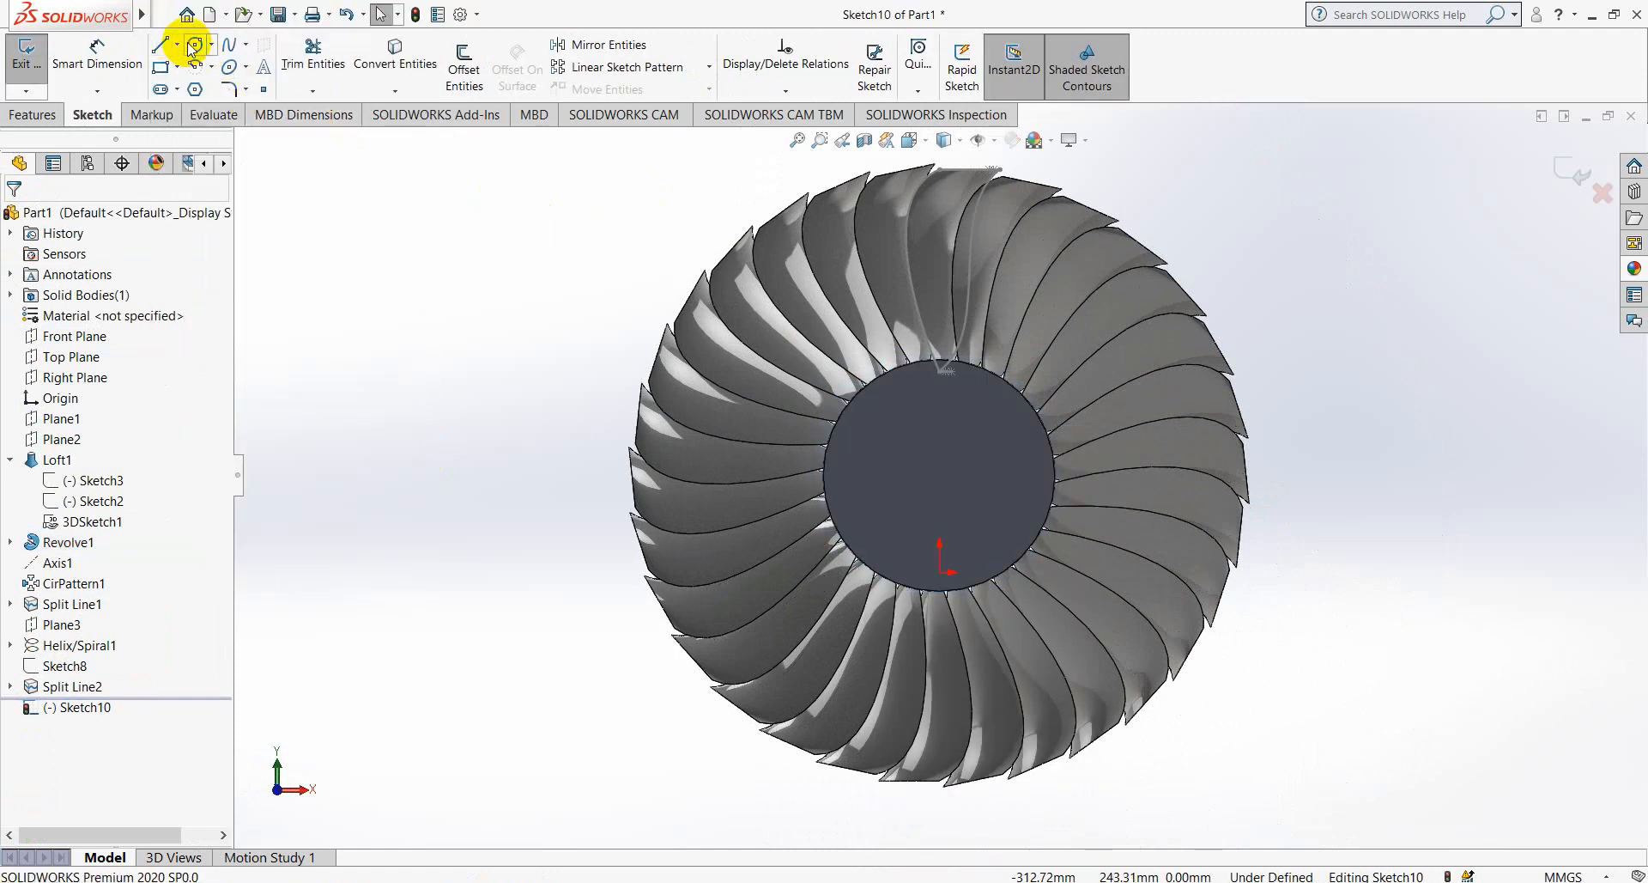
pyautogui.click(196, 43)
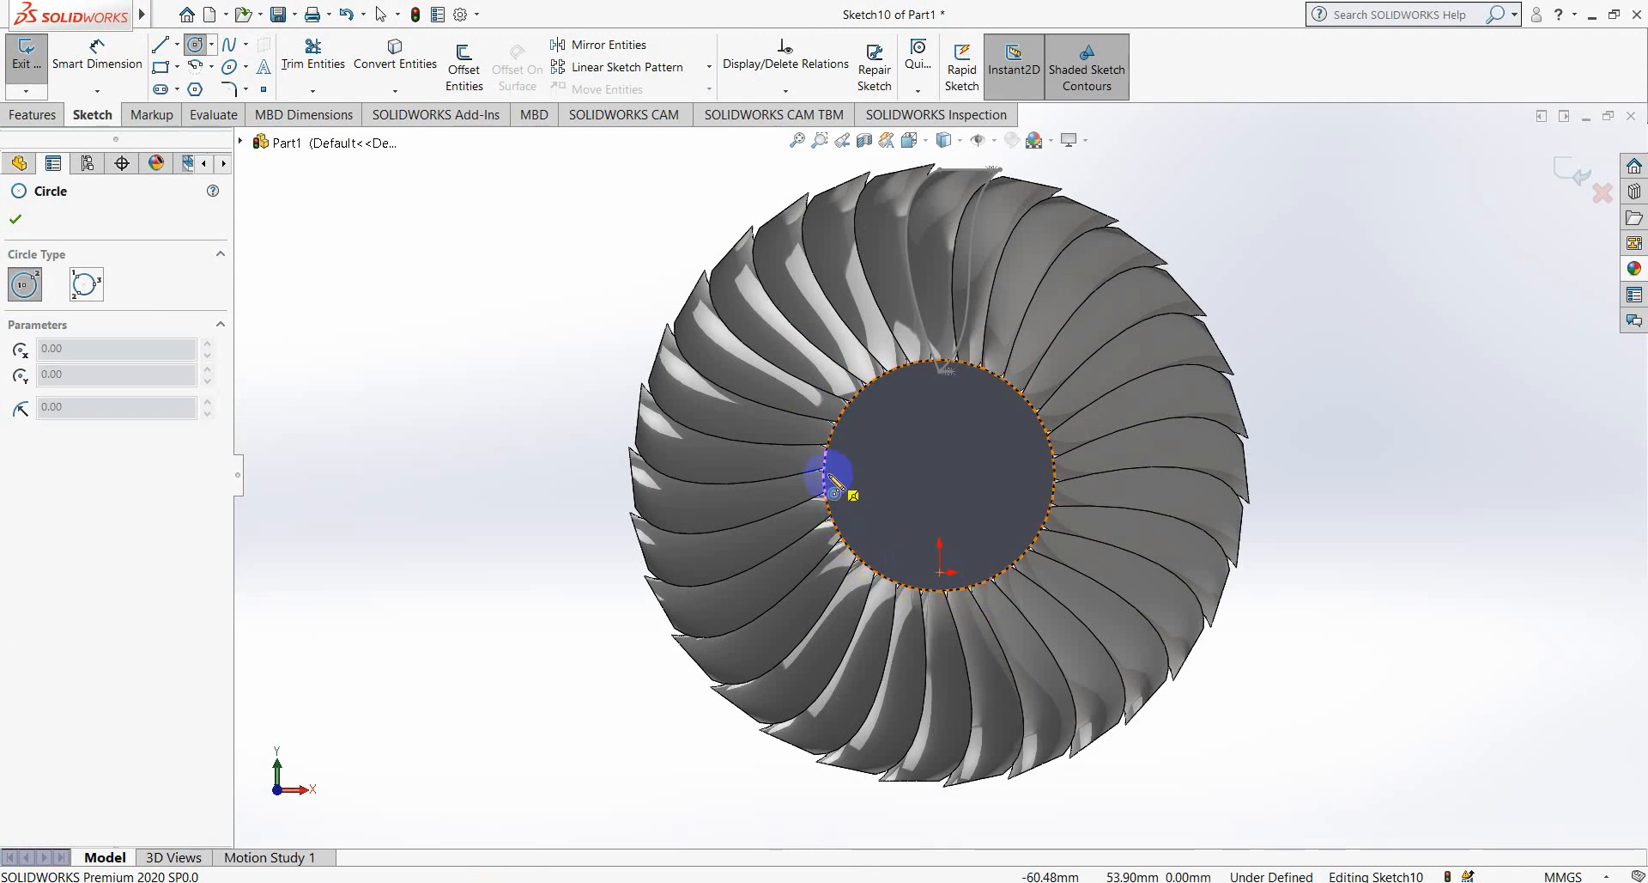
pyautogui.click(940, 487)
pyautogui.click(1006, 500)
pyautogui.rightClick(1028, 515)
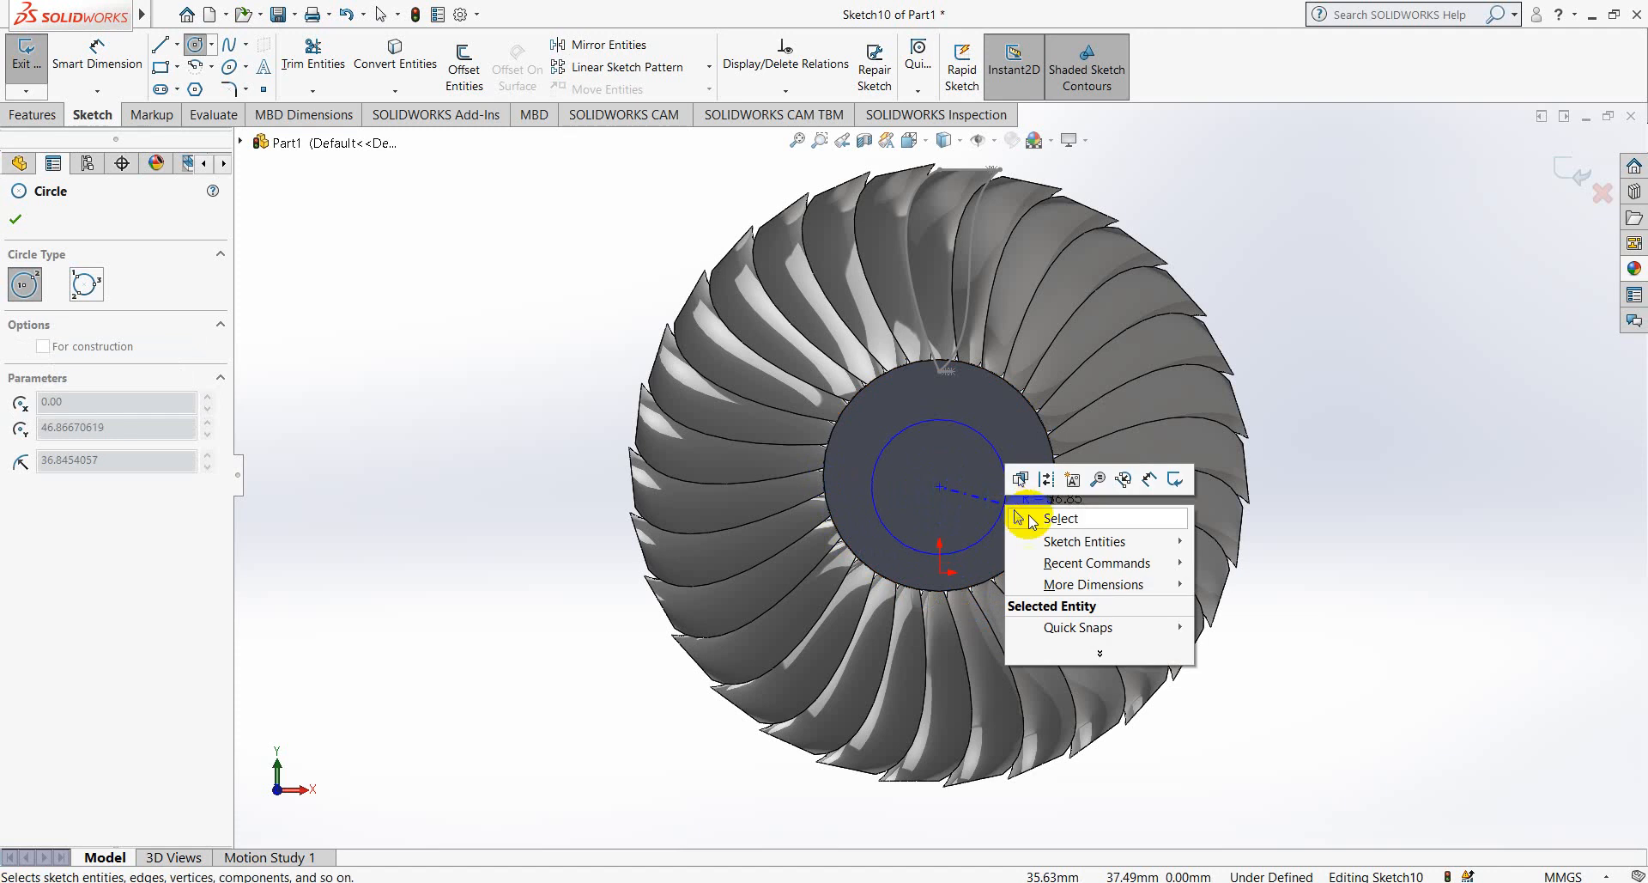
pyautogui.click(1032, 524)
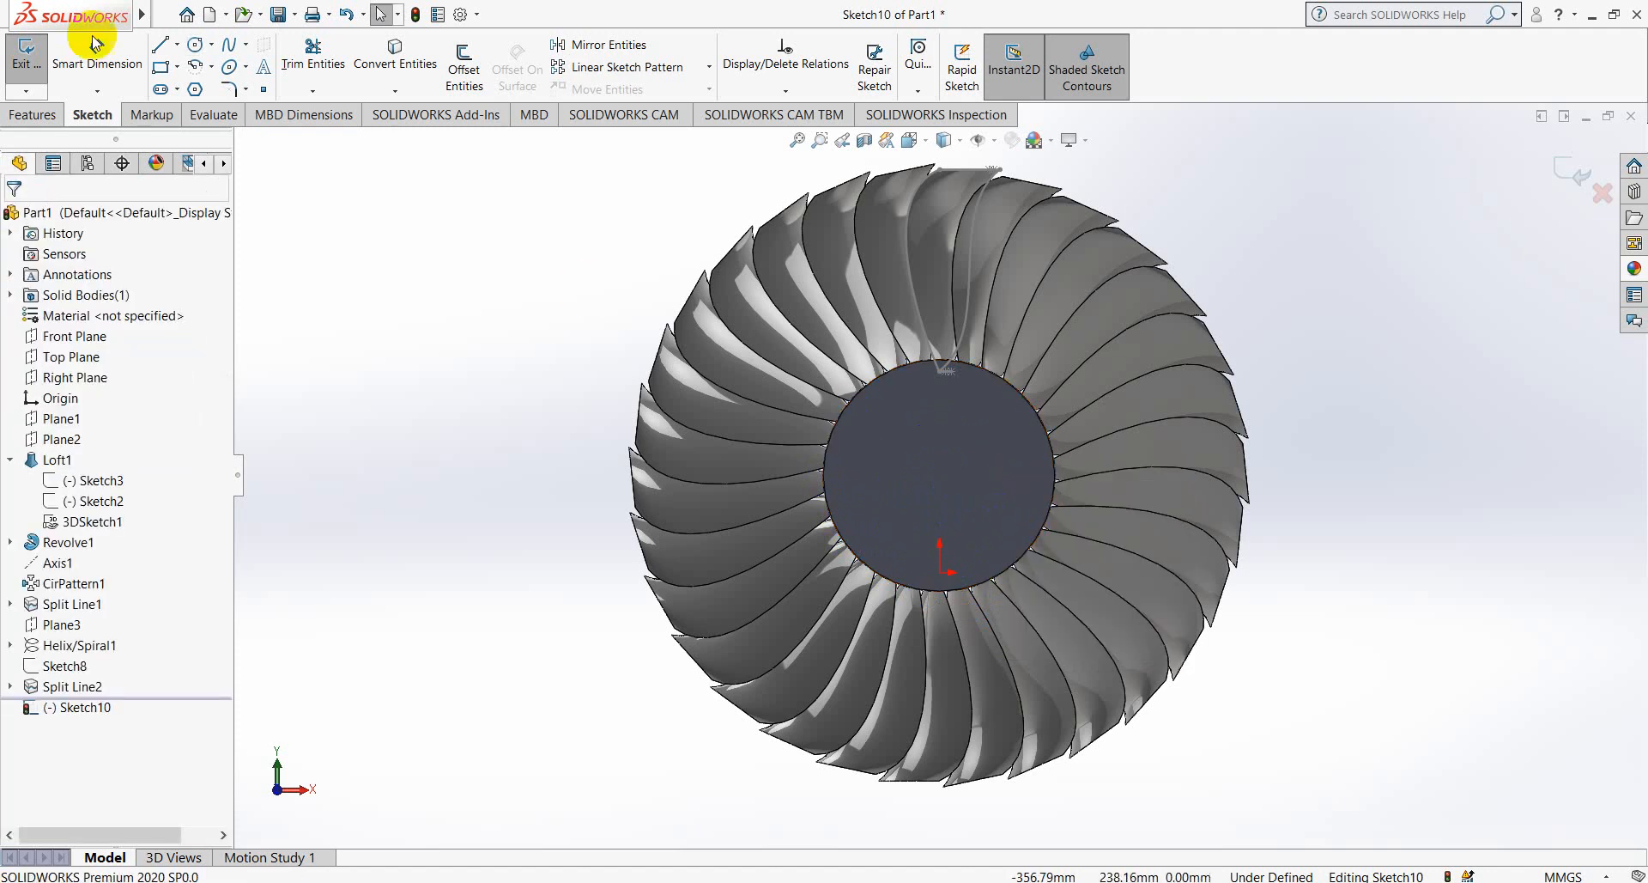
# - Sketch a circle about 82 mm in diameter on the hub's back face, slightly off its centre
pyautogui.click(195, 44)
pyautogui.click(952, 452)
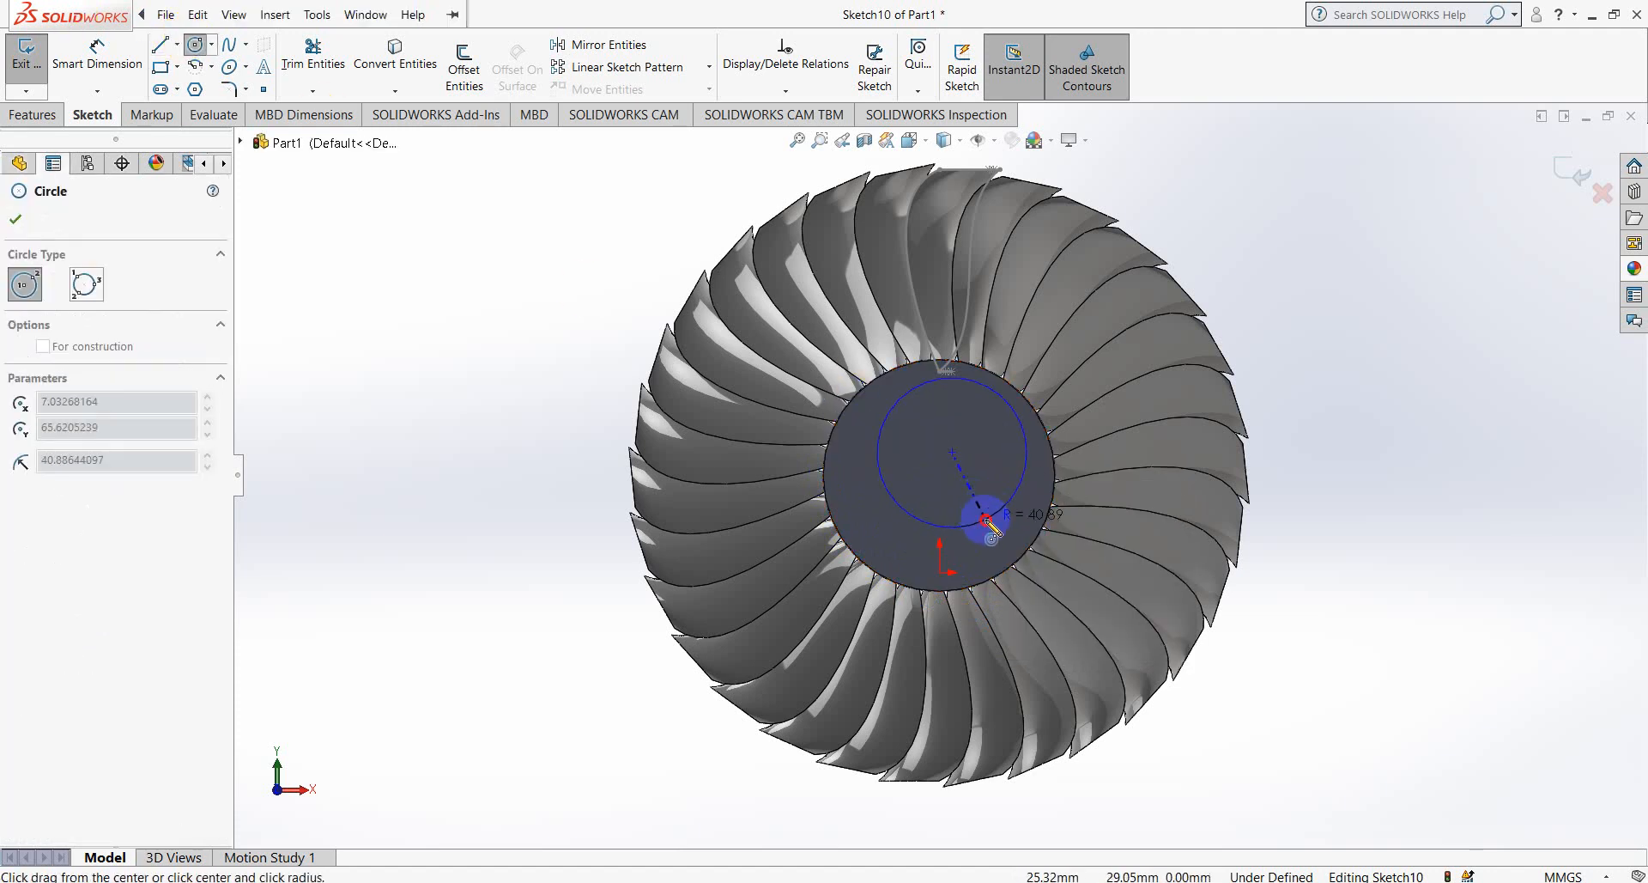
pyautogui.click(1005, 504)
pyautogui.rightClick(1041, 544)
pyautogui.click(1044, 546)
# - Make the sketched circle concentric with the outer edge of the hub's back face
pyautogui.scroll(-4, 999, 434)
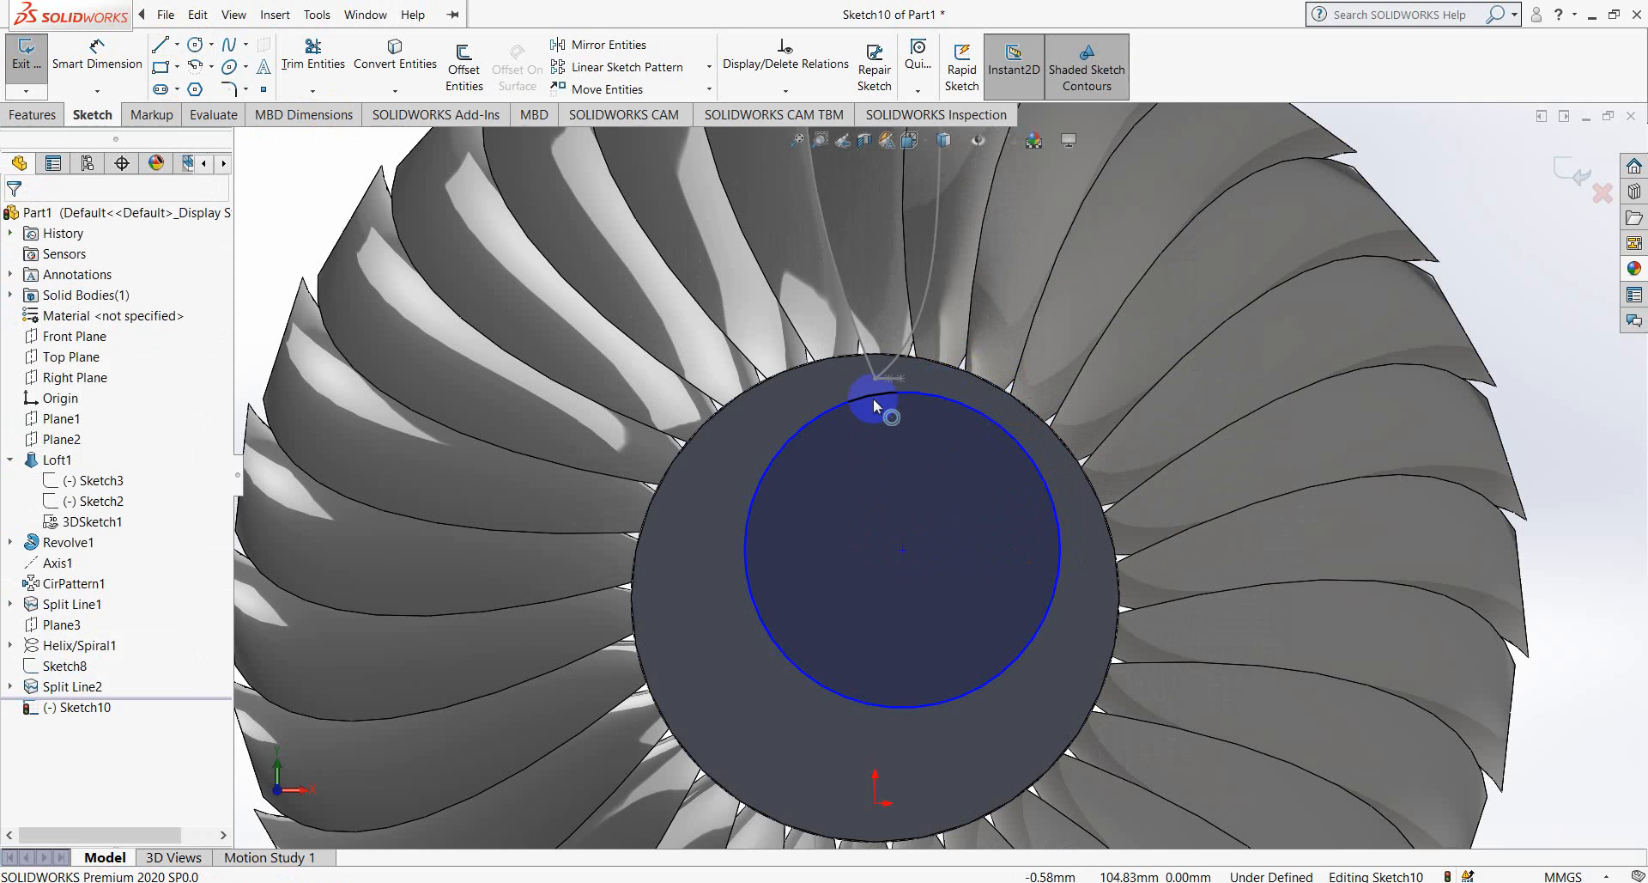
pyautogui.click(842, 410)
pyautogui.keyDown('ctrl'); pyautogui.click(795, 371); pyautogui.keyUp('ctrl')
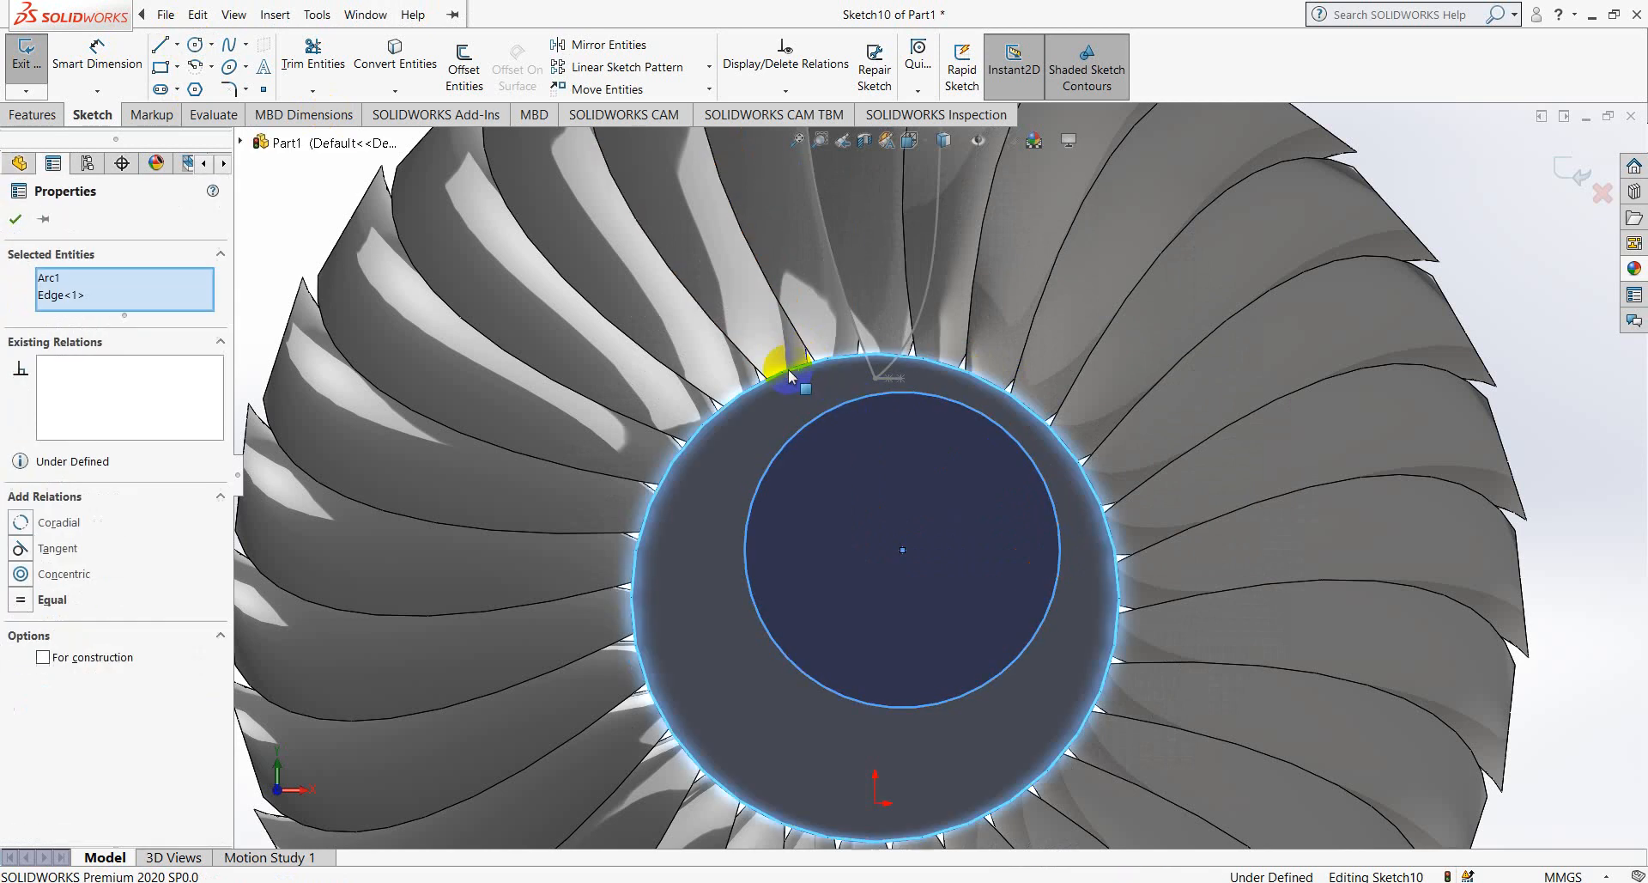
pyautogui.click(21, 574)
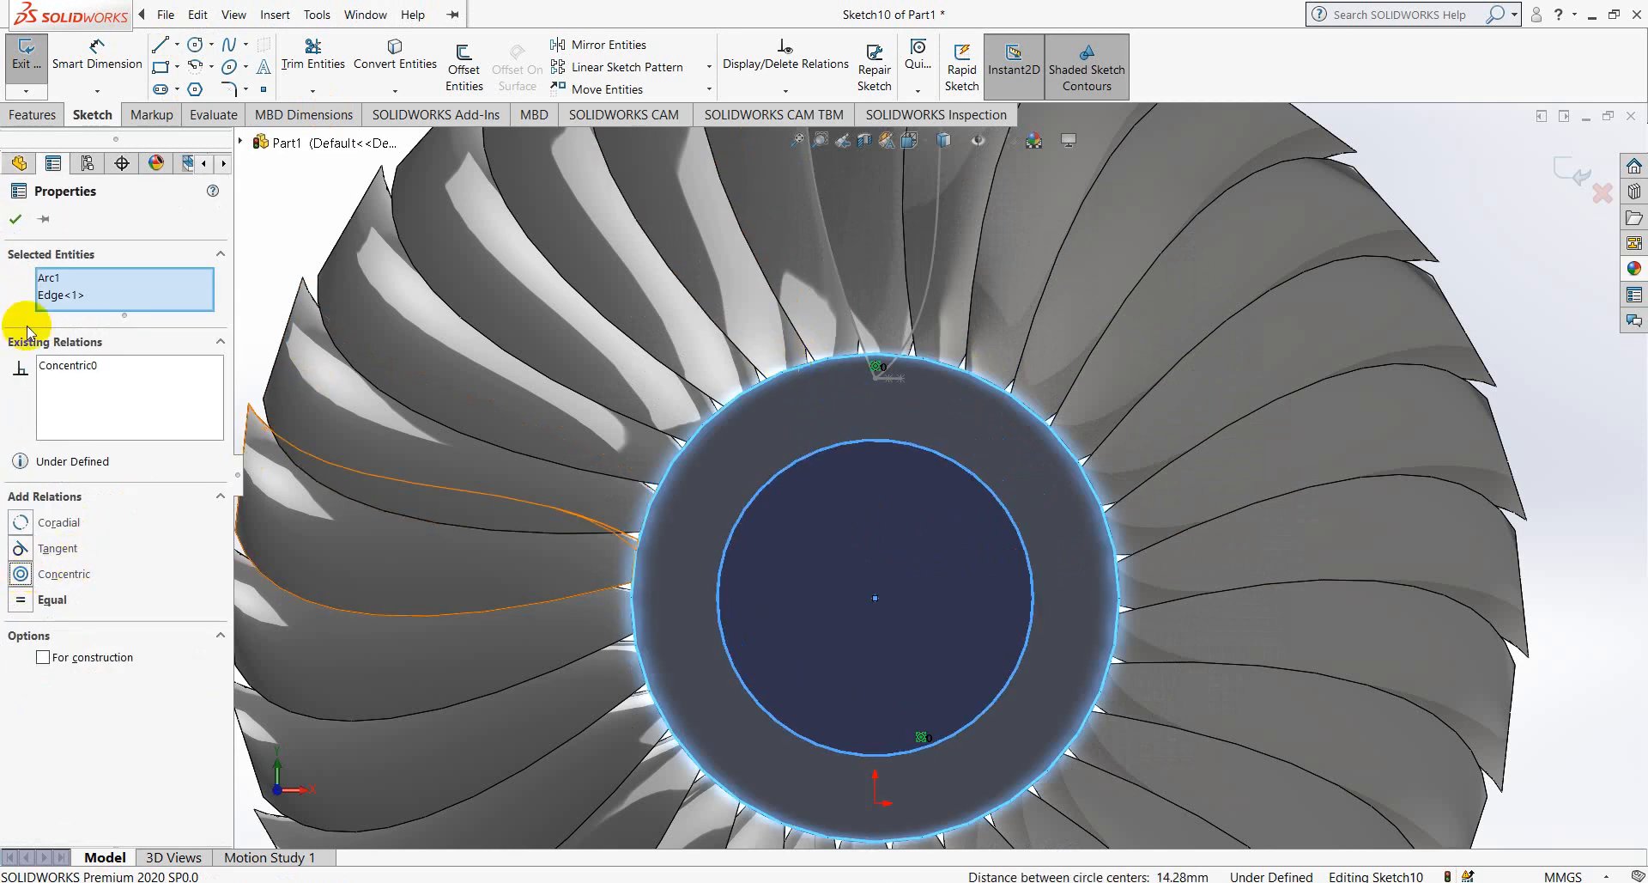
pyautogui.click(15, 218)
pyautogui.press('f')
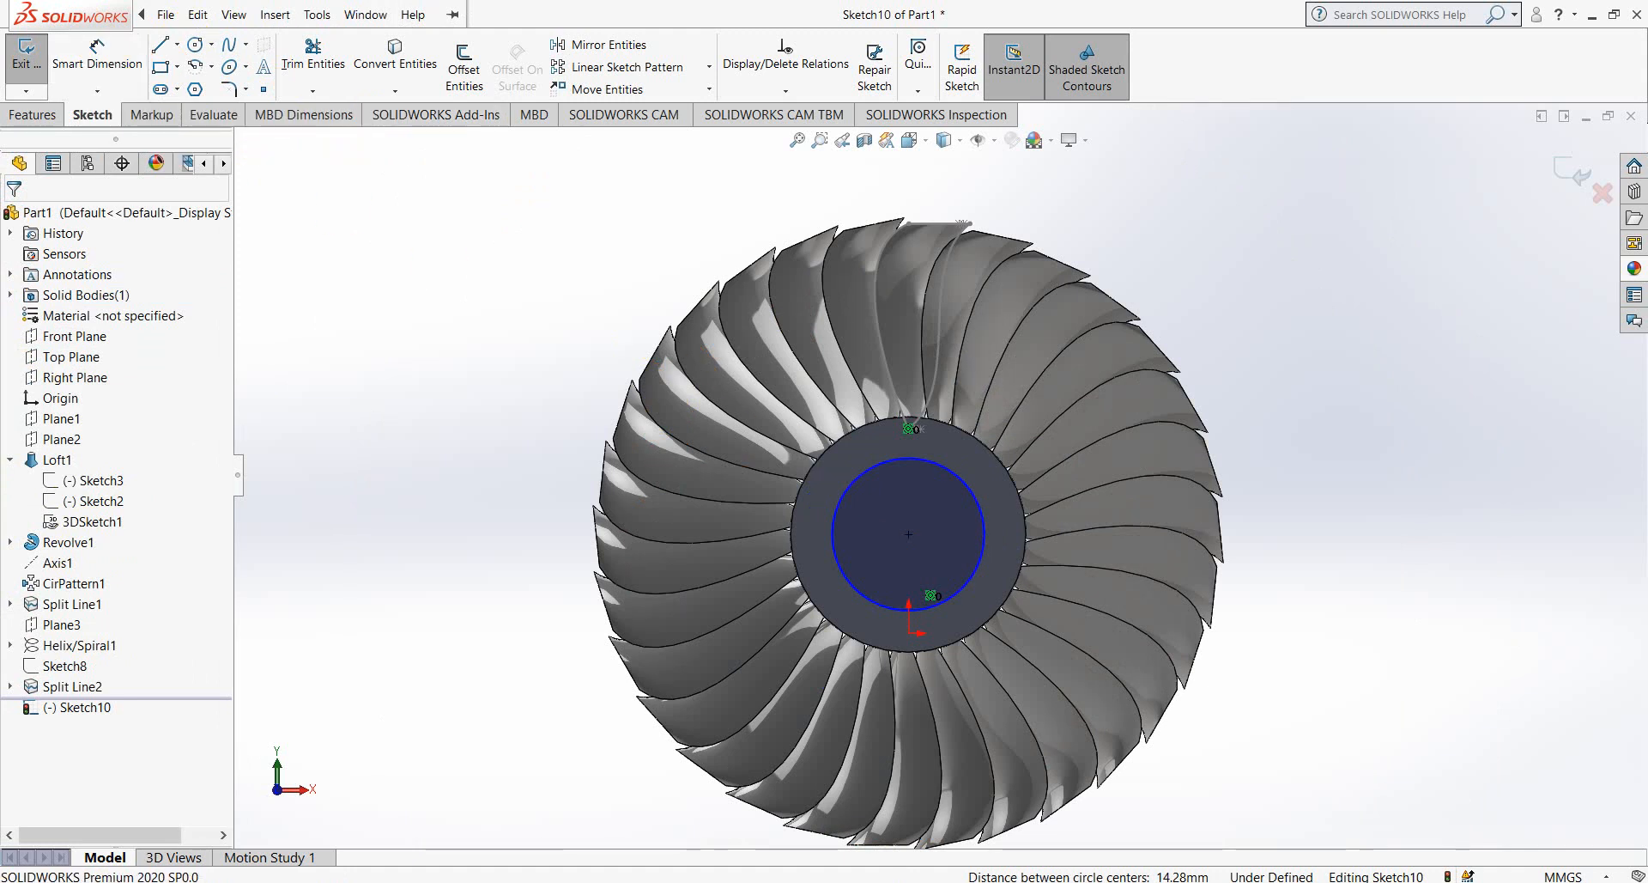
# - Dimension the concentric circle with a diameter of 40 mm
pyautogui.click(97, 55)
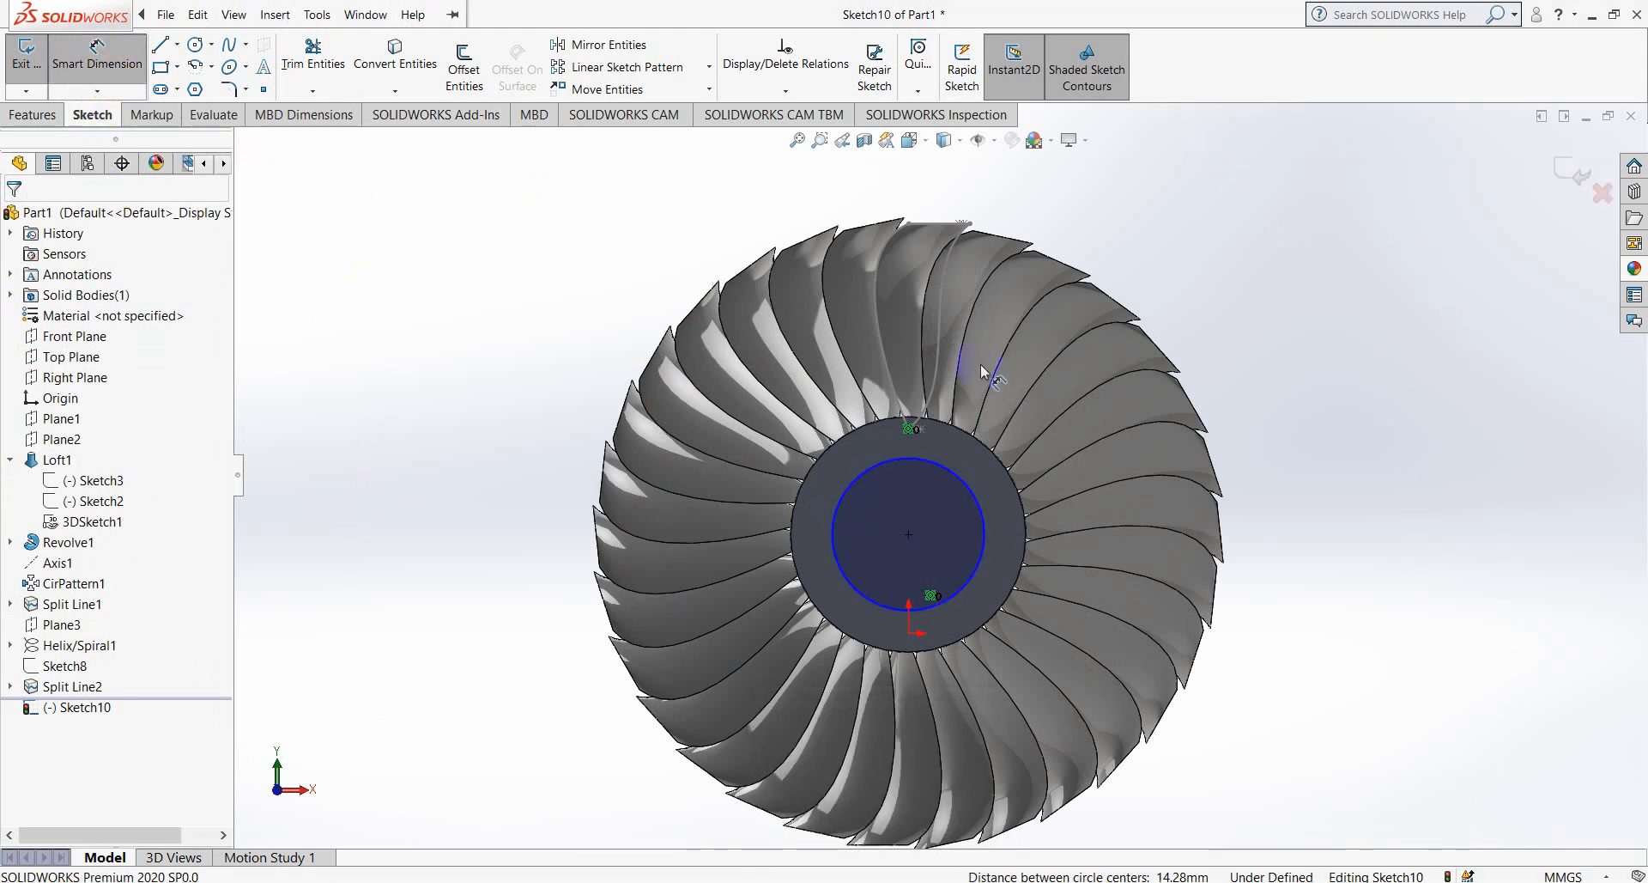
pyautogui.click(852, 494)
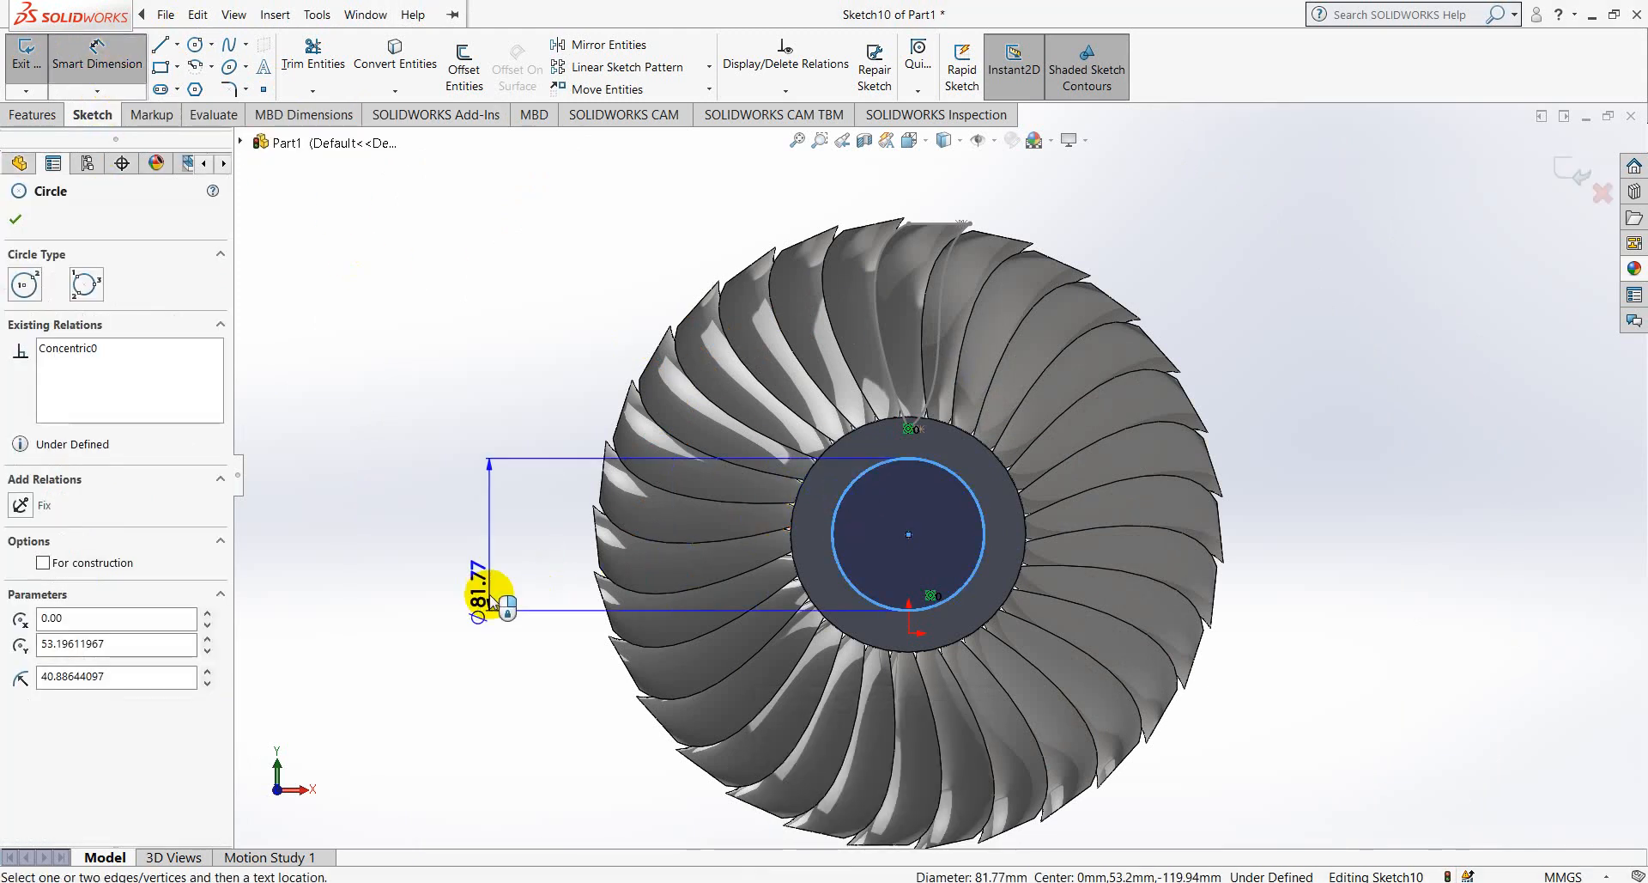
pyautogui.click(481, 584)
pyautogui.write('40')
pyautogui.press('Return')
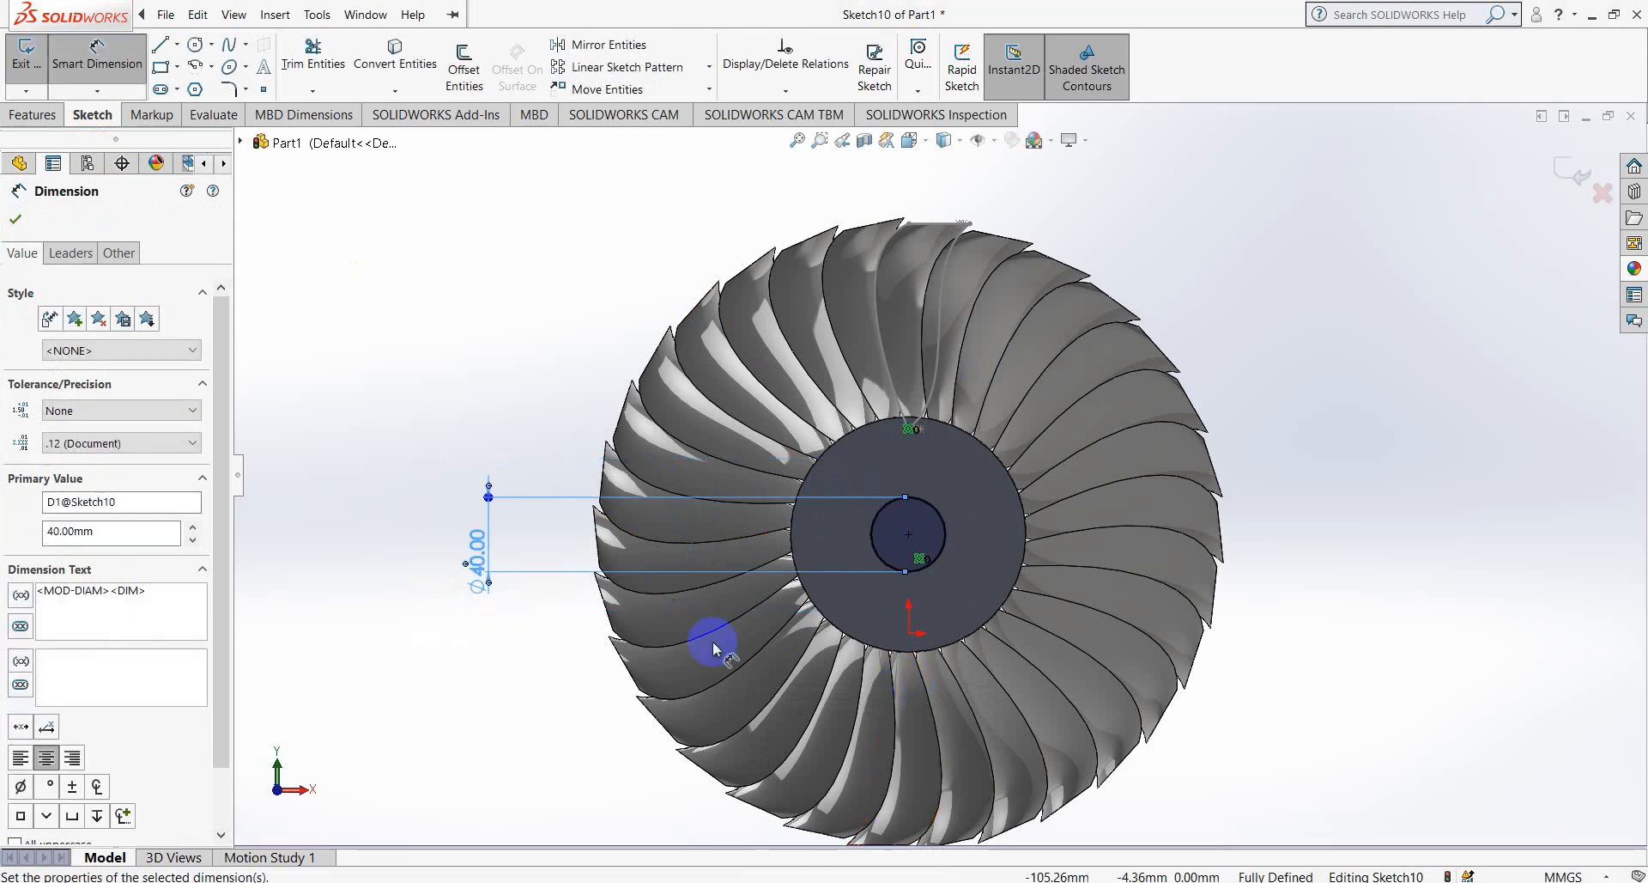
pyautogui.click(17, 219)
# - Cut the circle into the hub with a blind Extruded Cut 38 mm deep
pyautogui.click(31, 114)
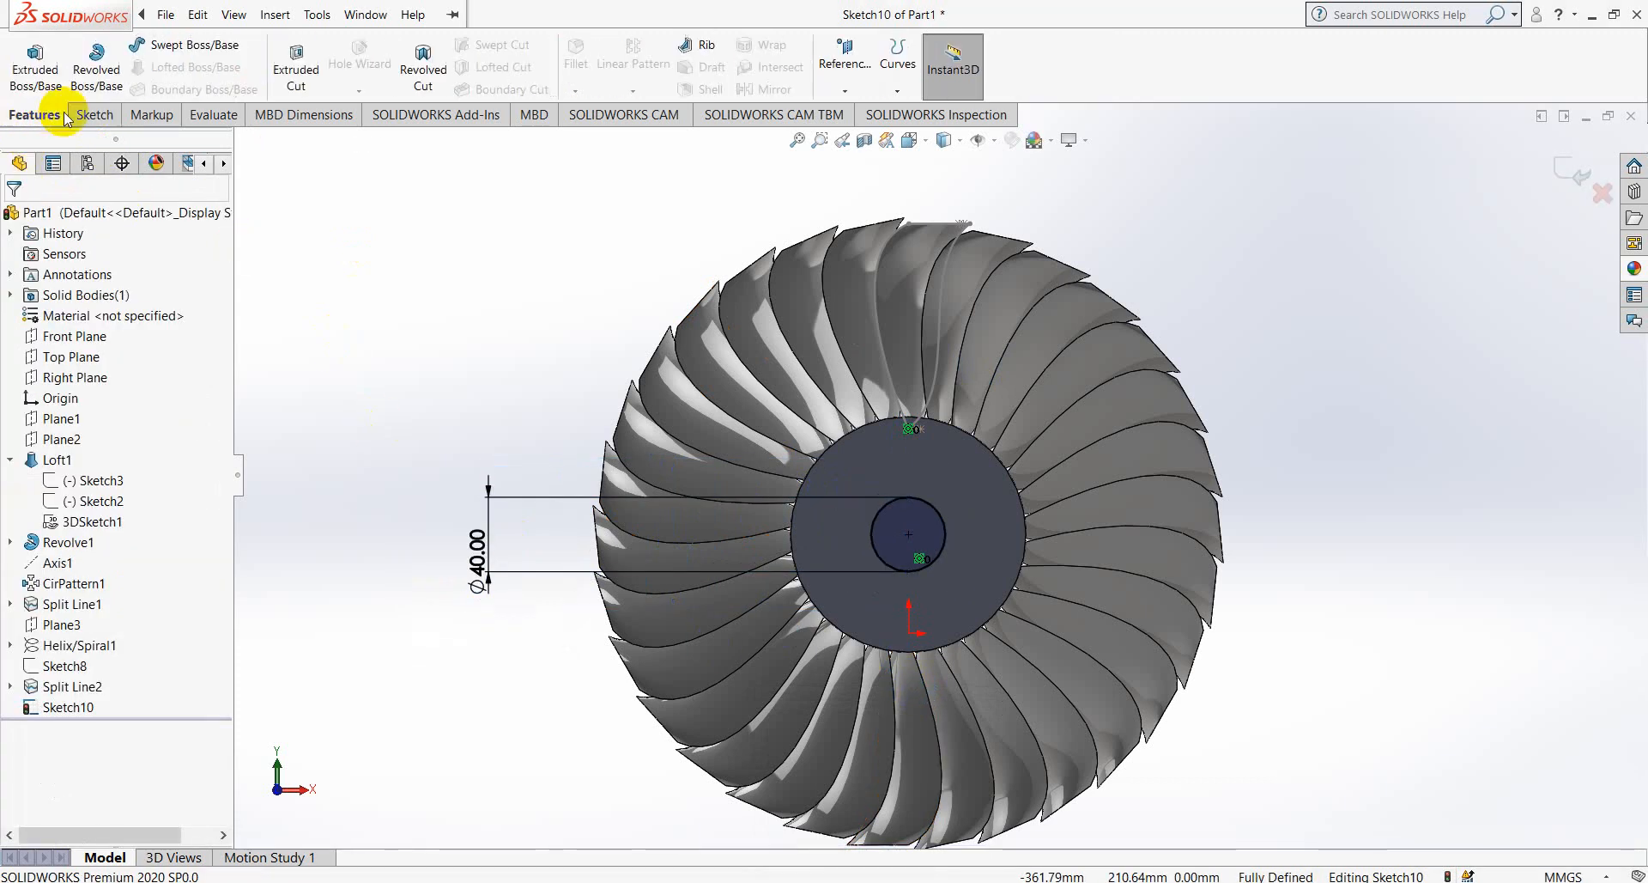
pyautogui.click(296, 65)
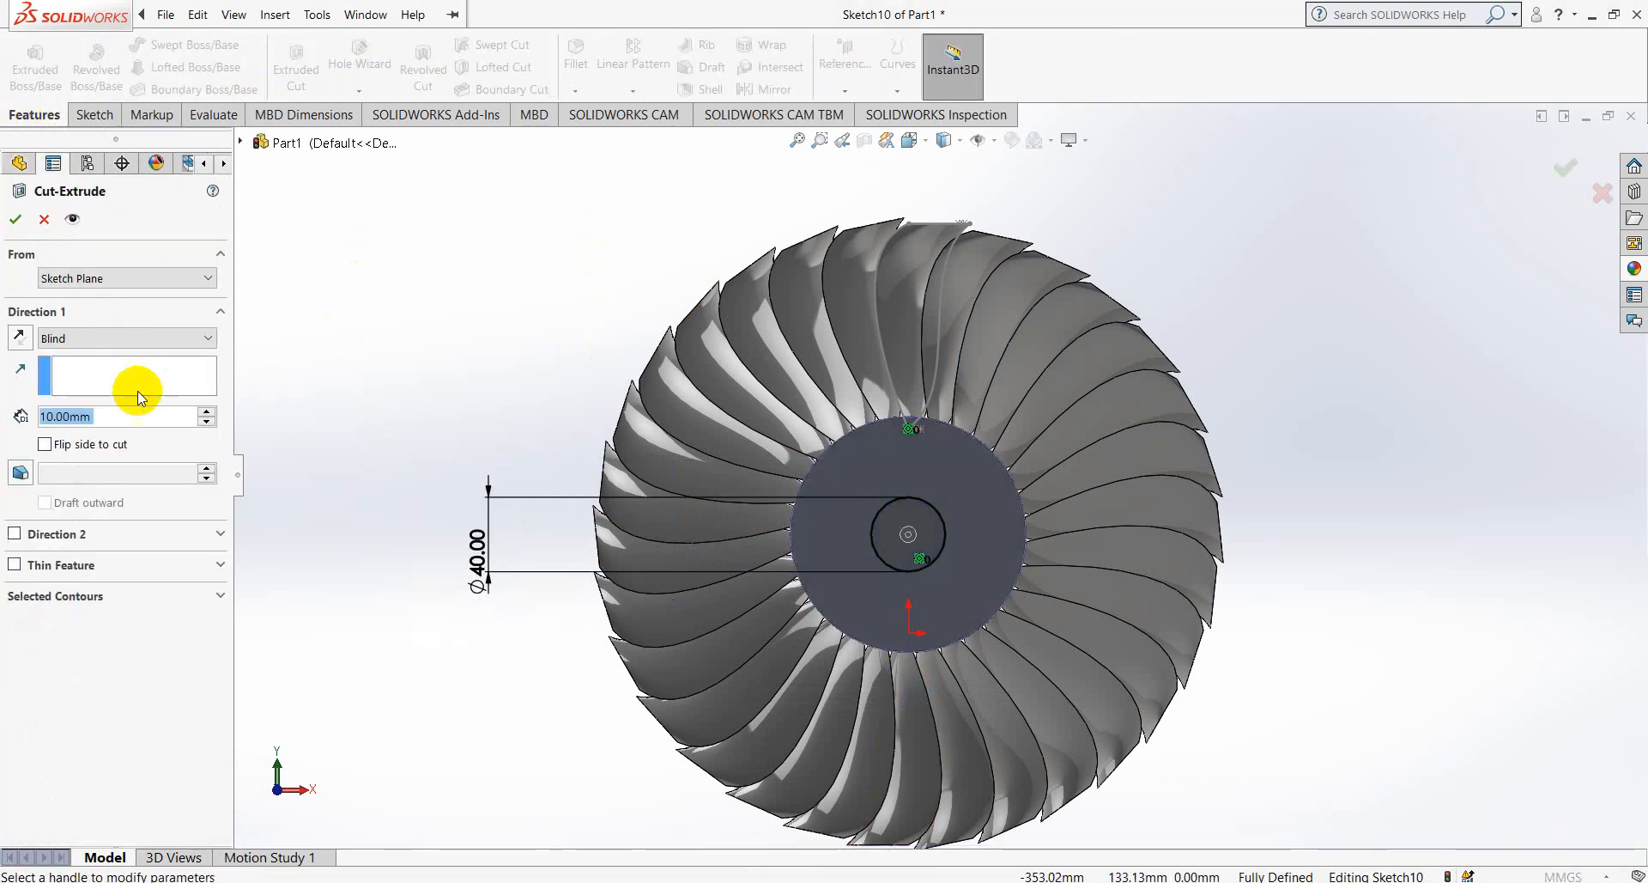
pyautogui.write('38')
pyautogui.press('Return')
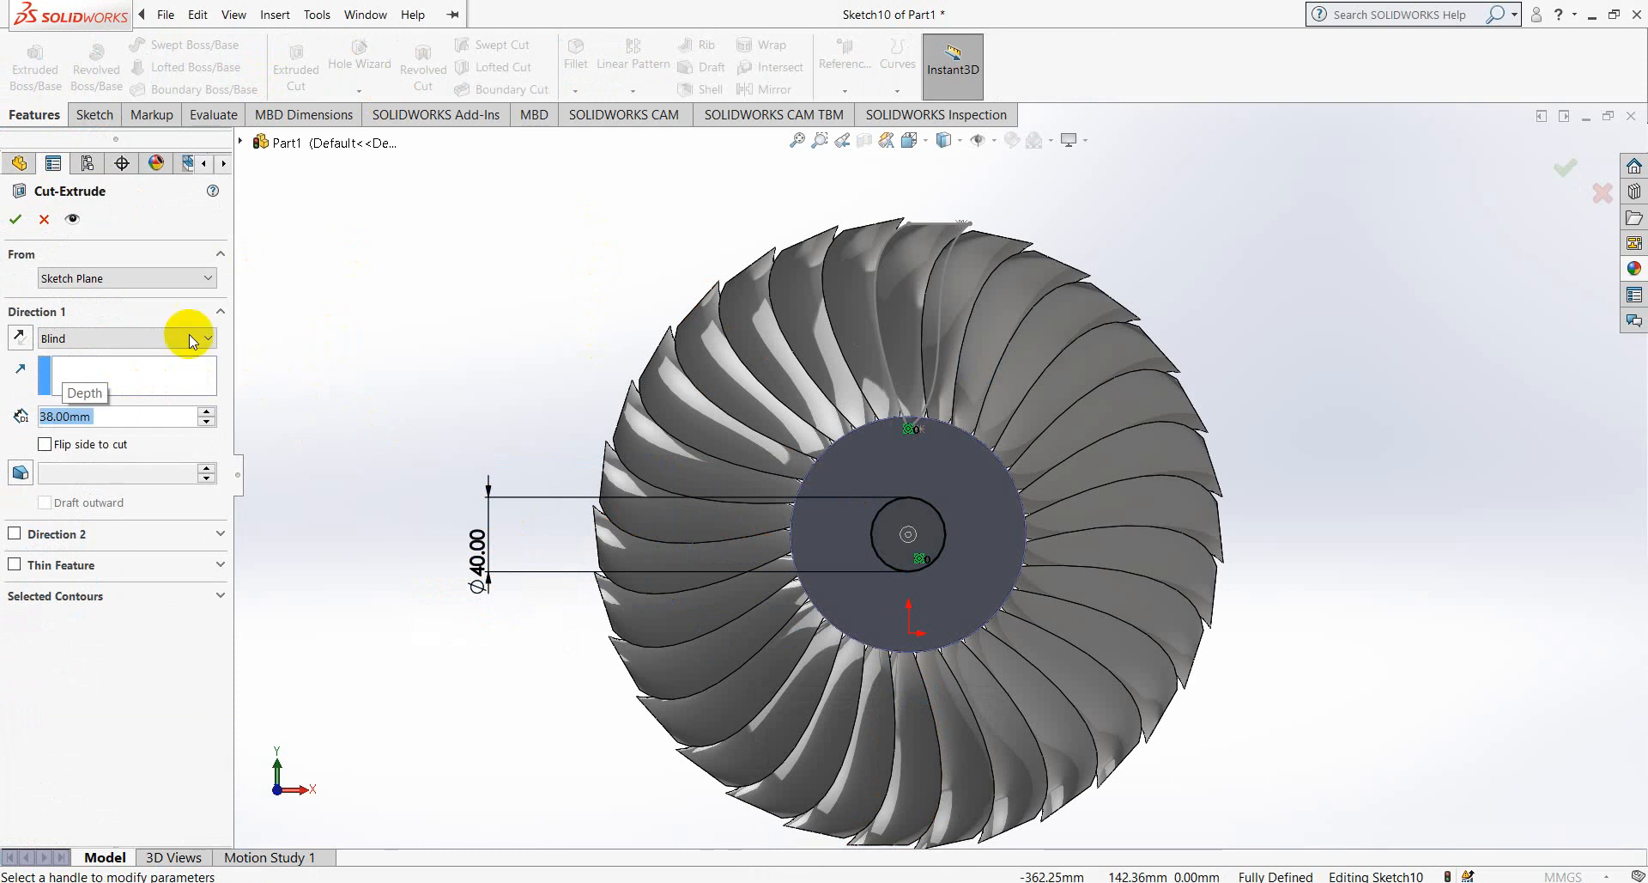
pyautogui.click(15, 225)
# - Apply the brushed chromium appearance from the chrome metals to the hub behind the blades
pyautogui.moveTo(489, 441); pyautogui.dragTo(898, 780, button='middle')
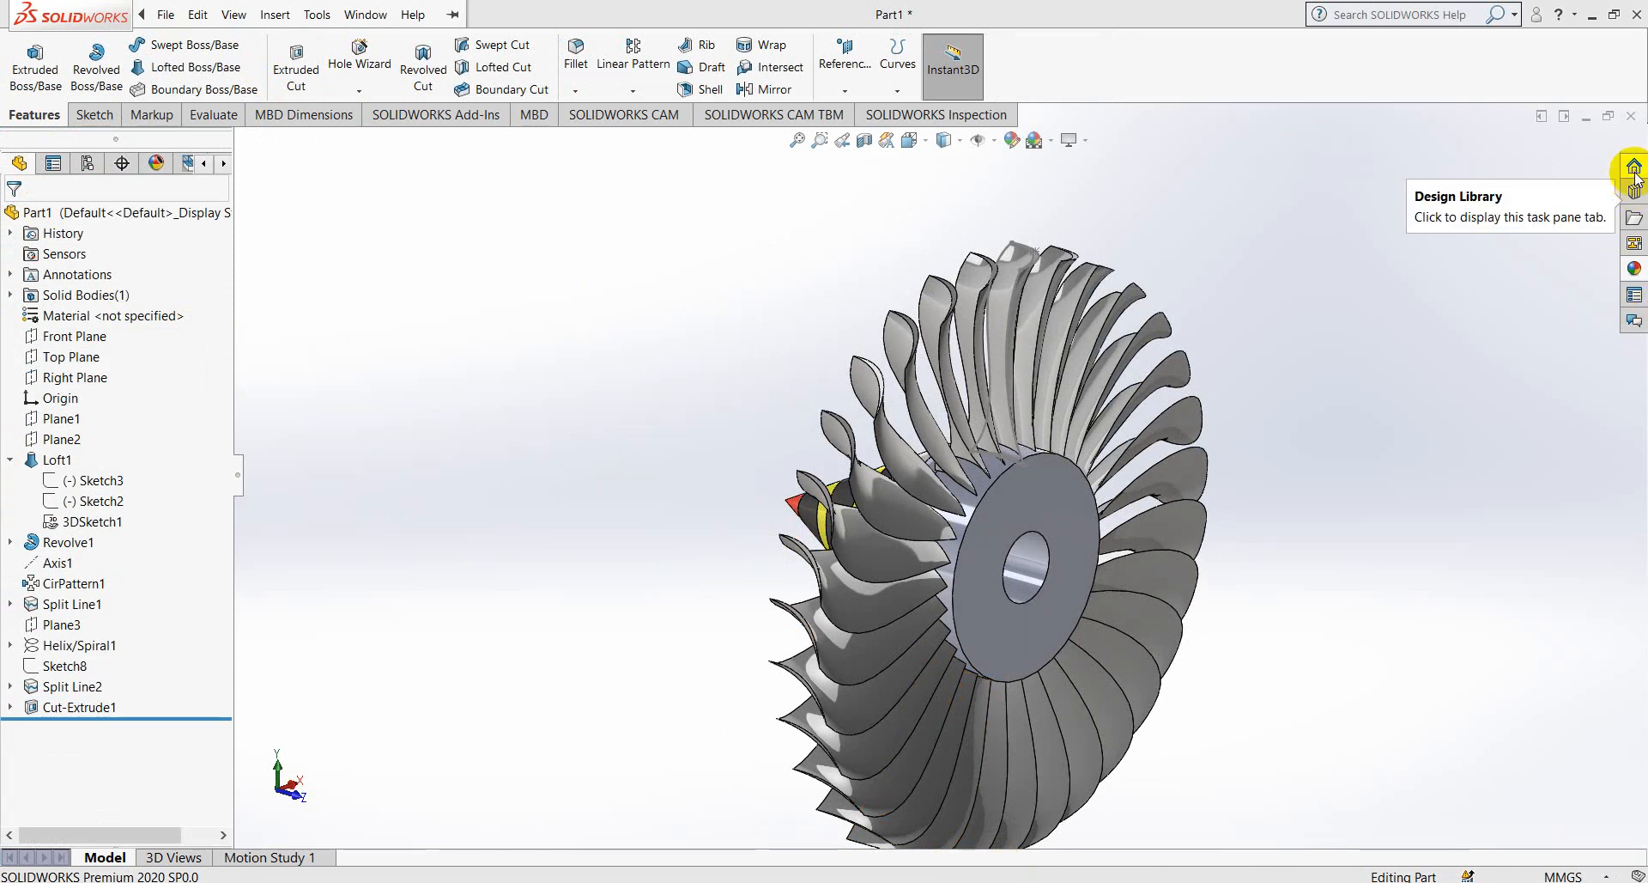
pyautogui.click(1634, 268)
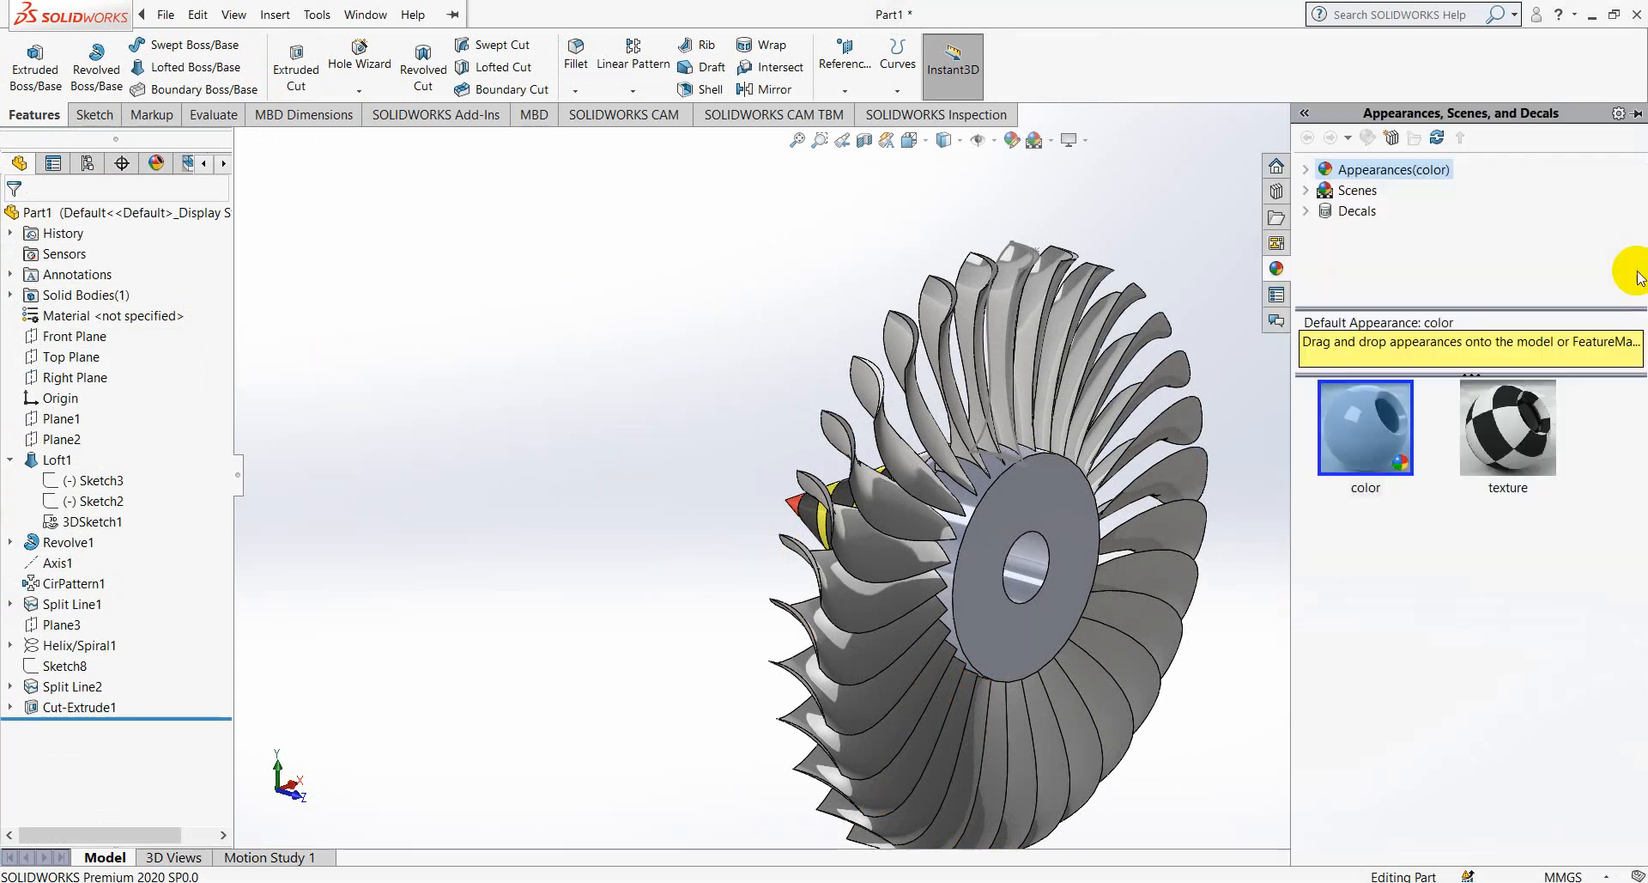
pyautogui.click(1306, 170)
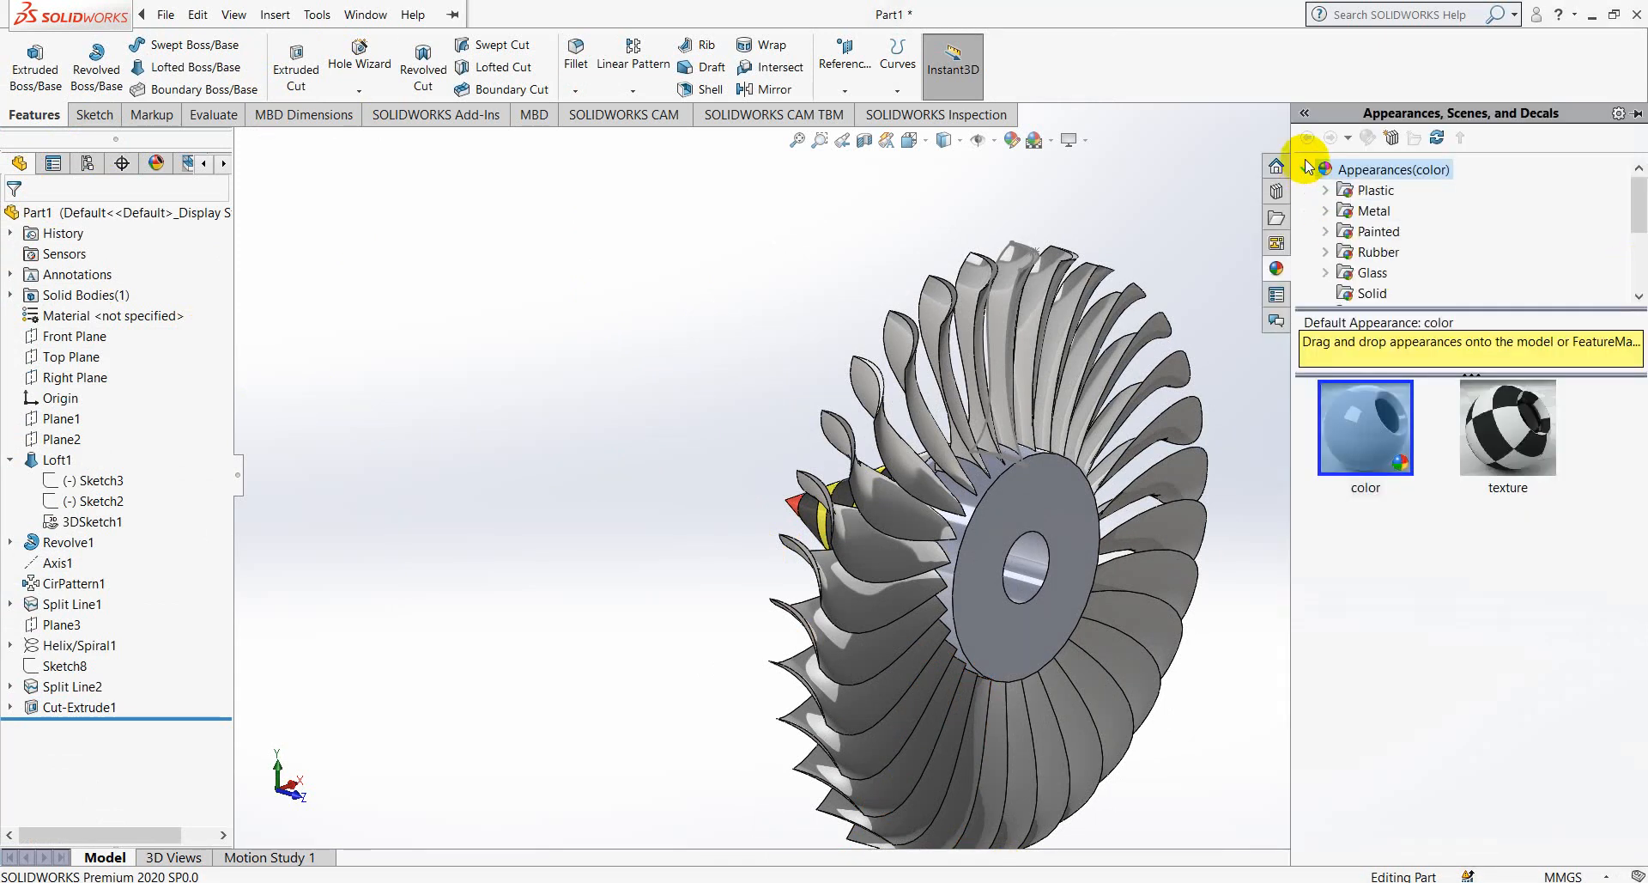
pyautogui.doubleClick(1344, 216)
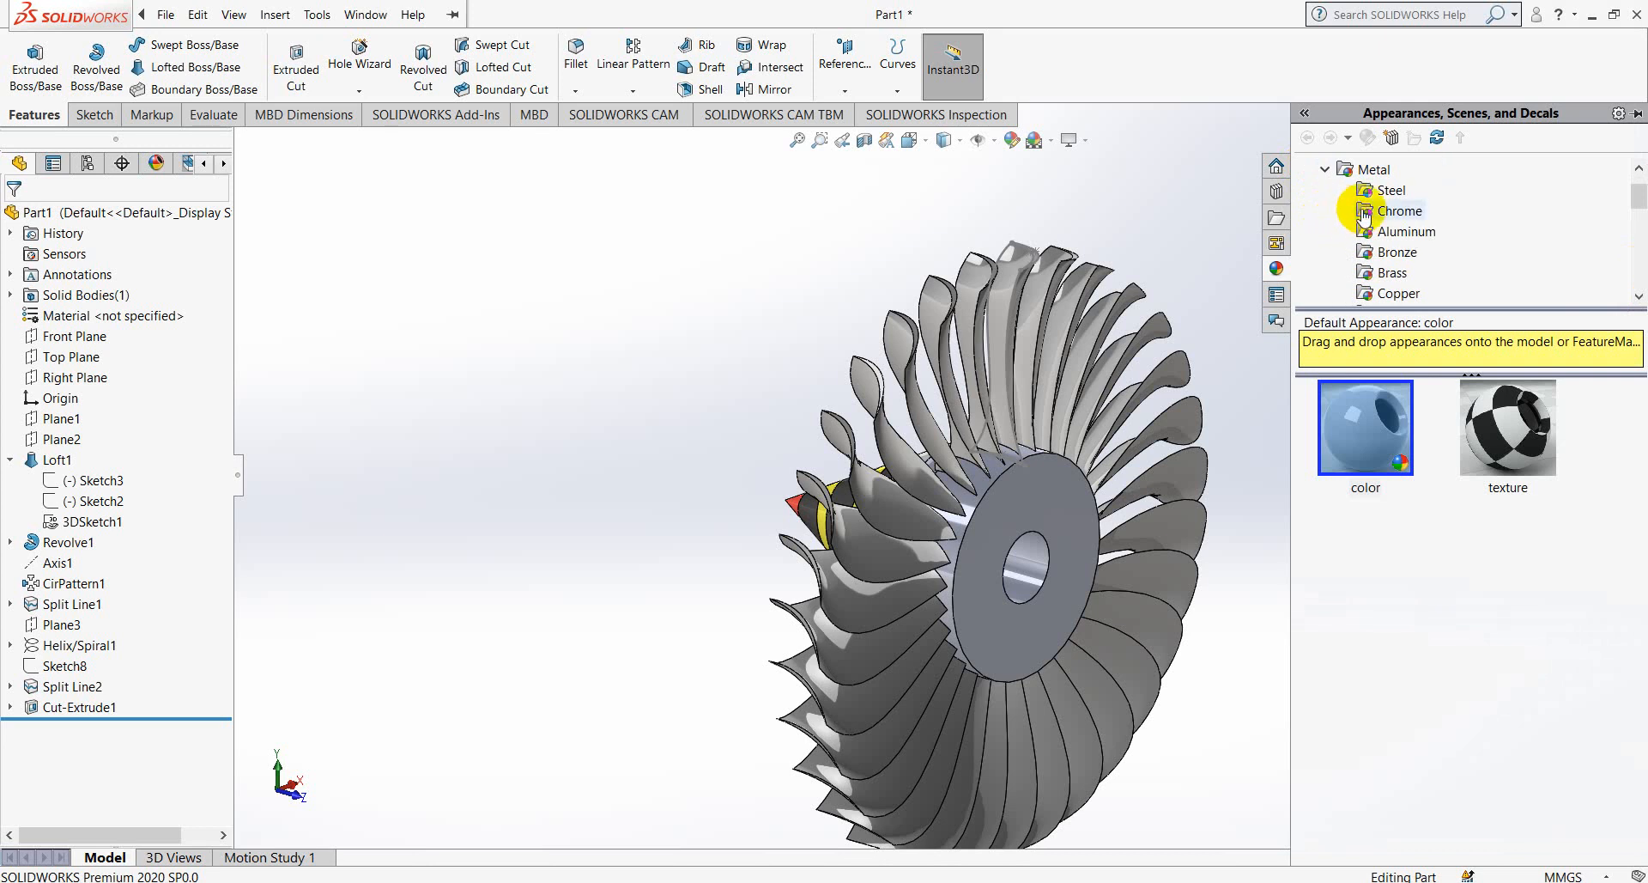
pyautogui.click(1365, 215)
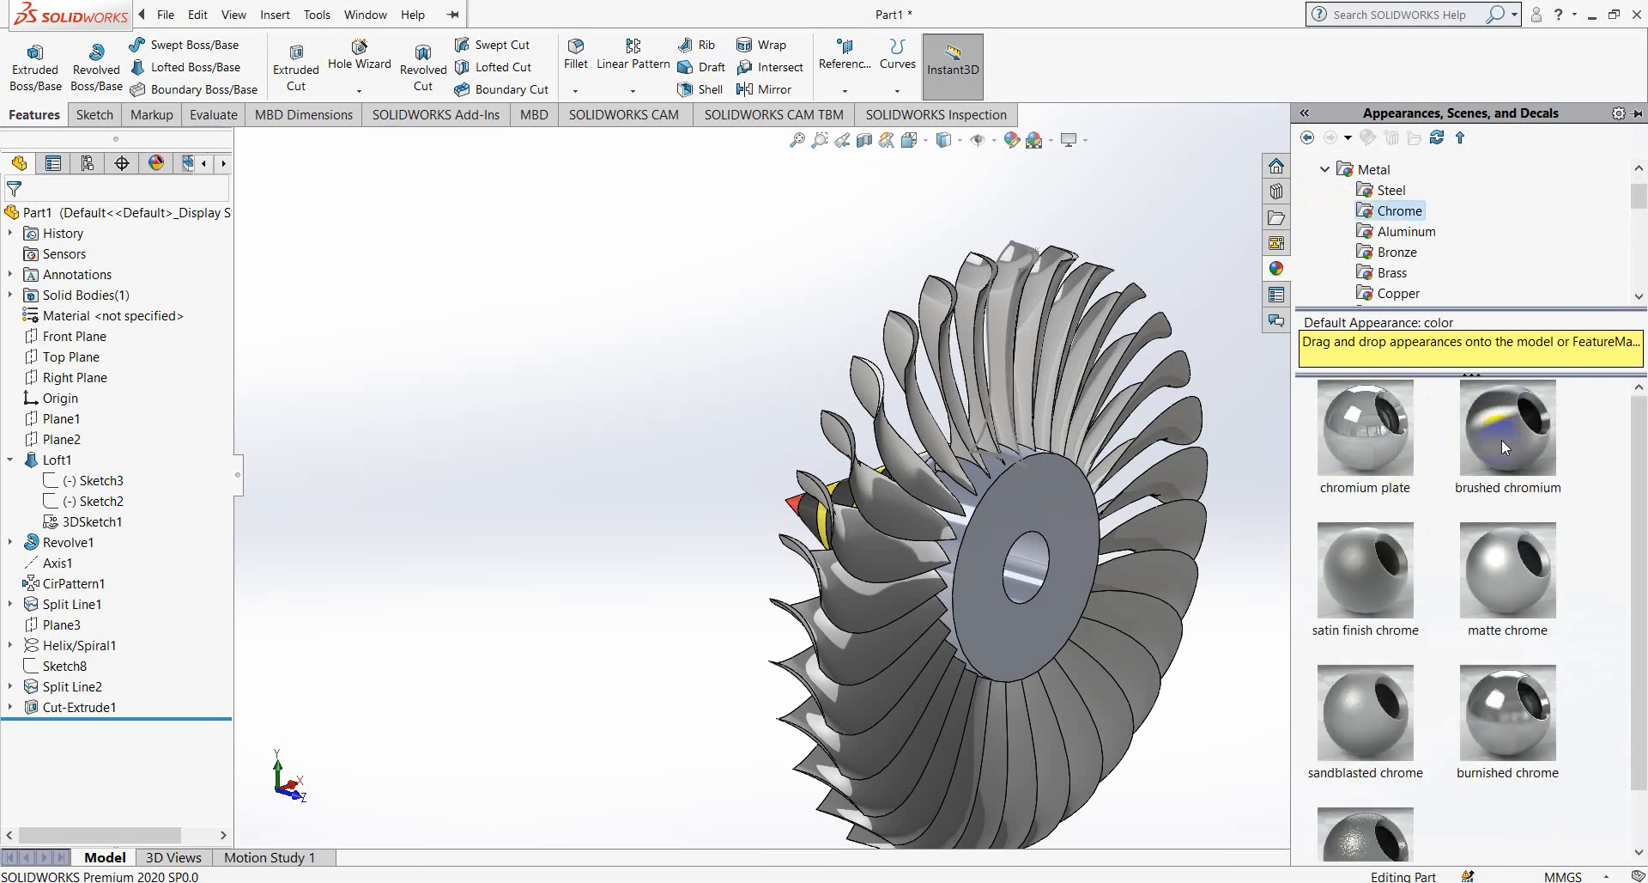
pyautogui.moveTo(1501, 440)
pyautogui.mouseDown()
pyautogui.moveTo(1244, 508)
pyautogui.moveTo(973, 476)
pyautogui.mouseUp()
pyautogui.moveTo(973, 477)
pyautogui.mouseDown(button='middle')
pyautogui.moveTo(1033, 622)
pyautogui.moveTo(1024, 478)
pyautogui.mouseUp(button='middle')
pyautogui.click(1026, 472)
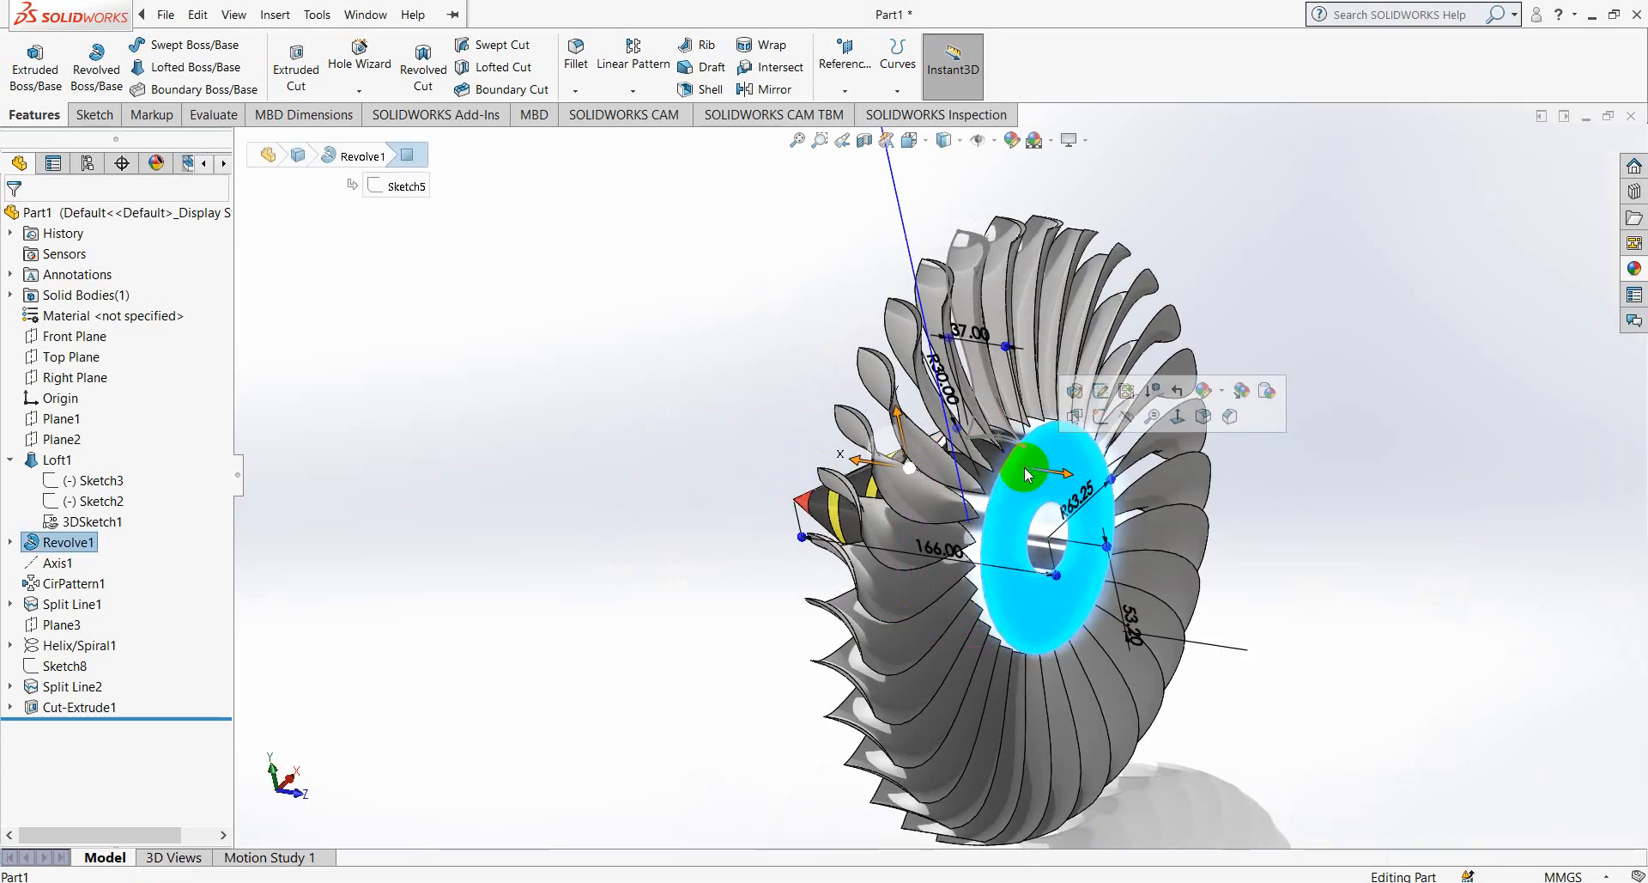
pyautogui.click(747, 544)
pyautogui.moveTo(910, 486); pyautogui.dragTo(1086, 587, button='middle')
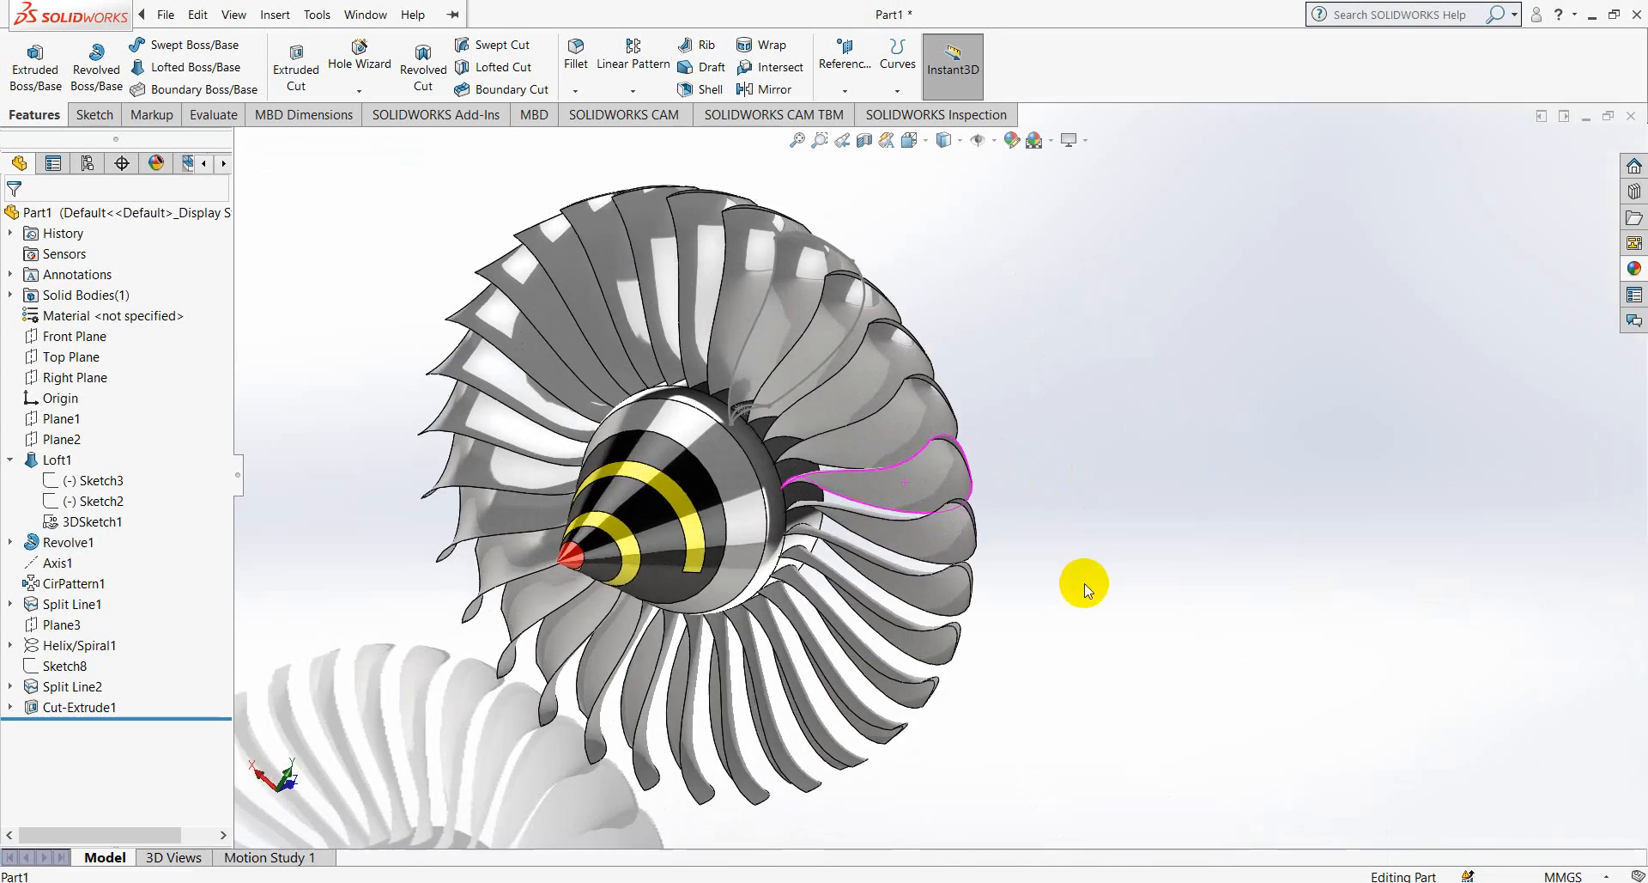
pyautogui.scroll(3, 1086, 587)
pyautogui.scroll(-10, 855, 464)
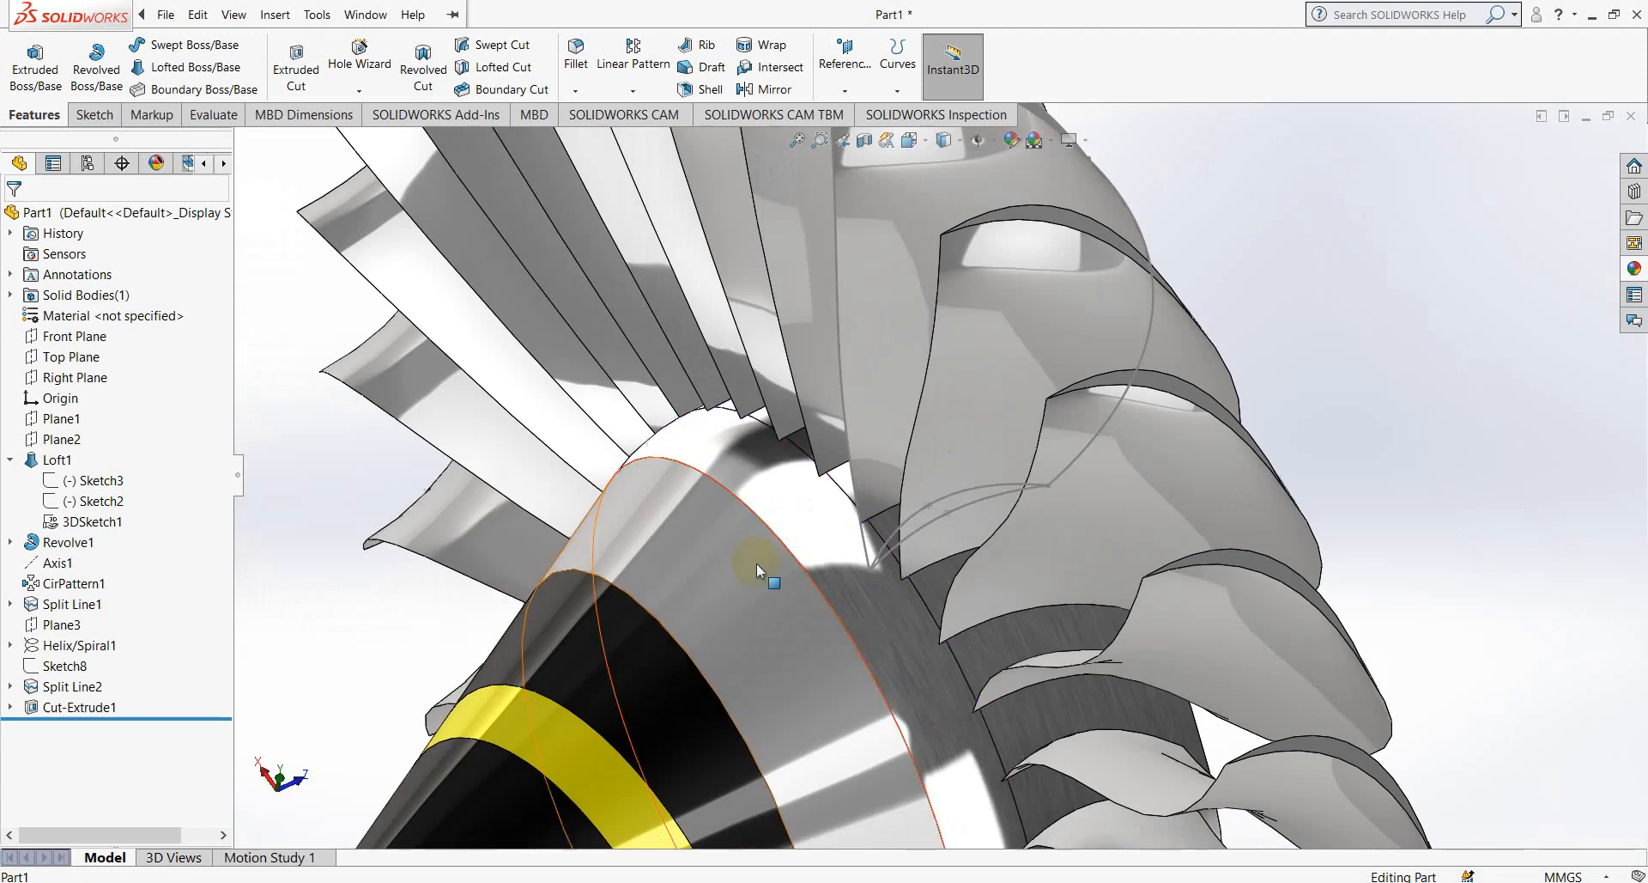
pyautogui.scroll(10, 755, 563)
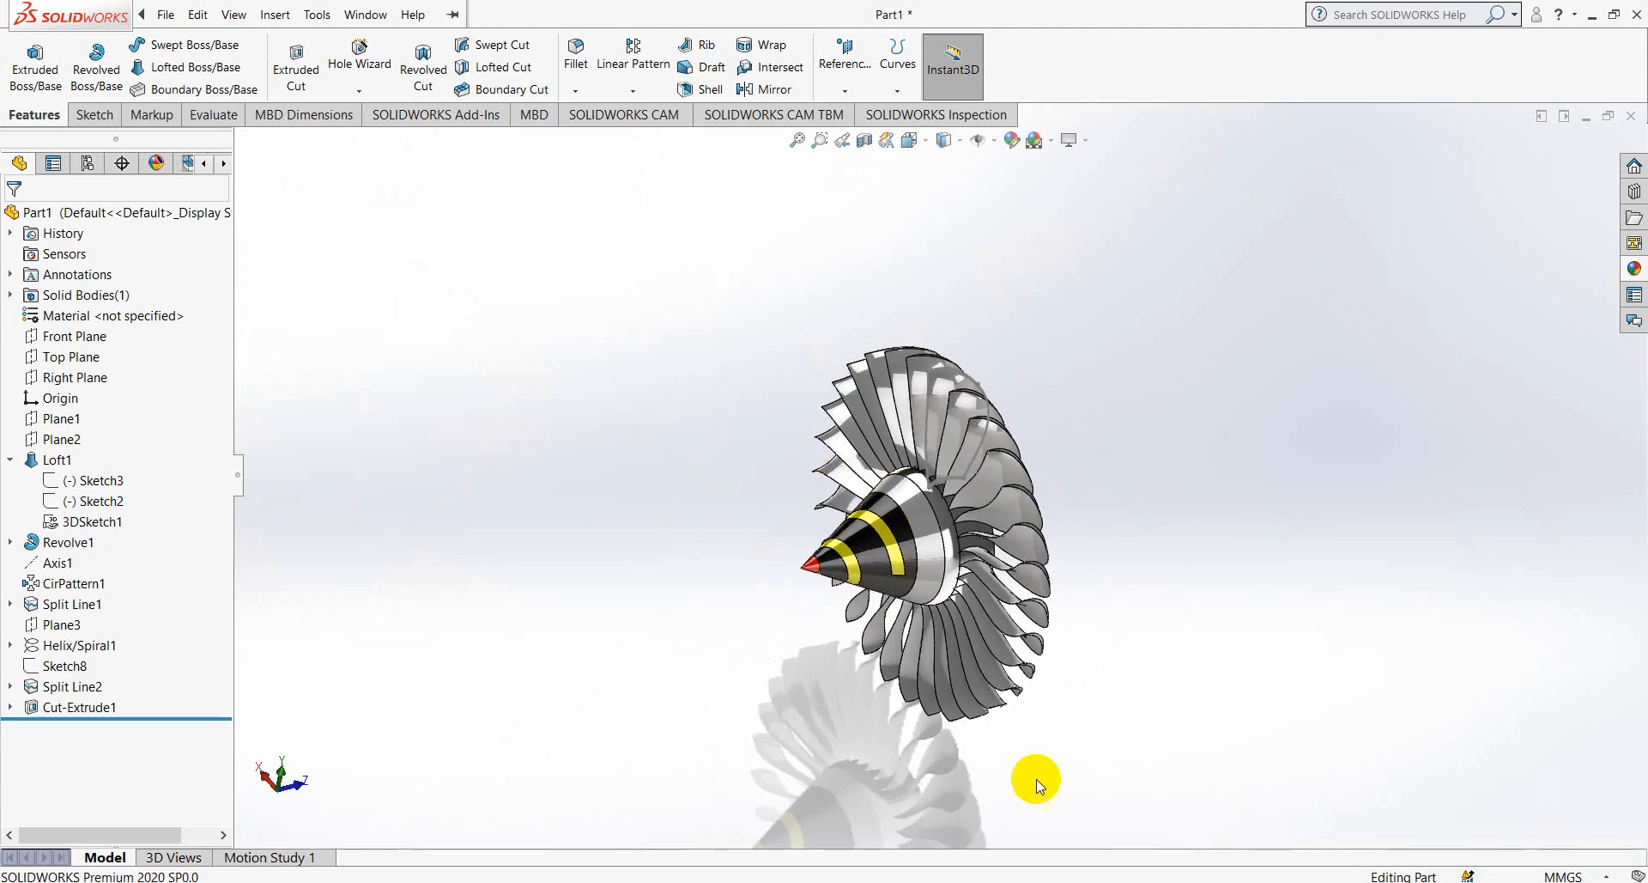
# - Start saving the part and choose the "My project" folder as the save location
pyautogui.click(203, 14)
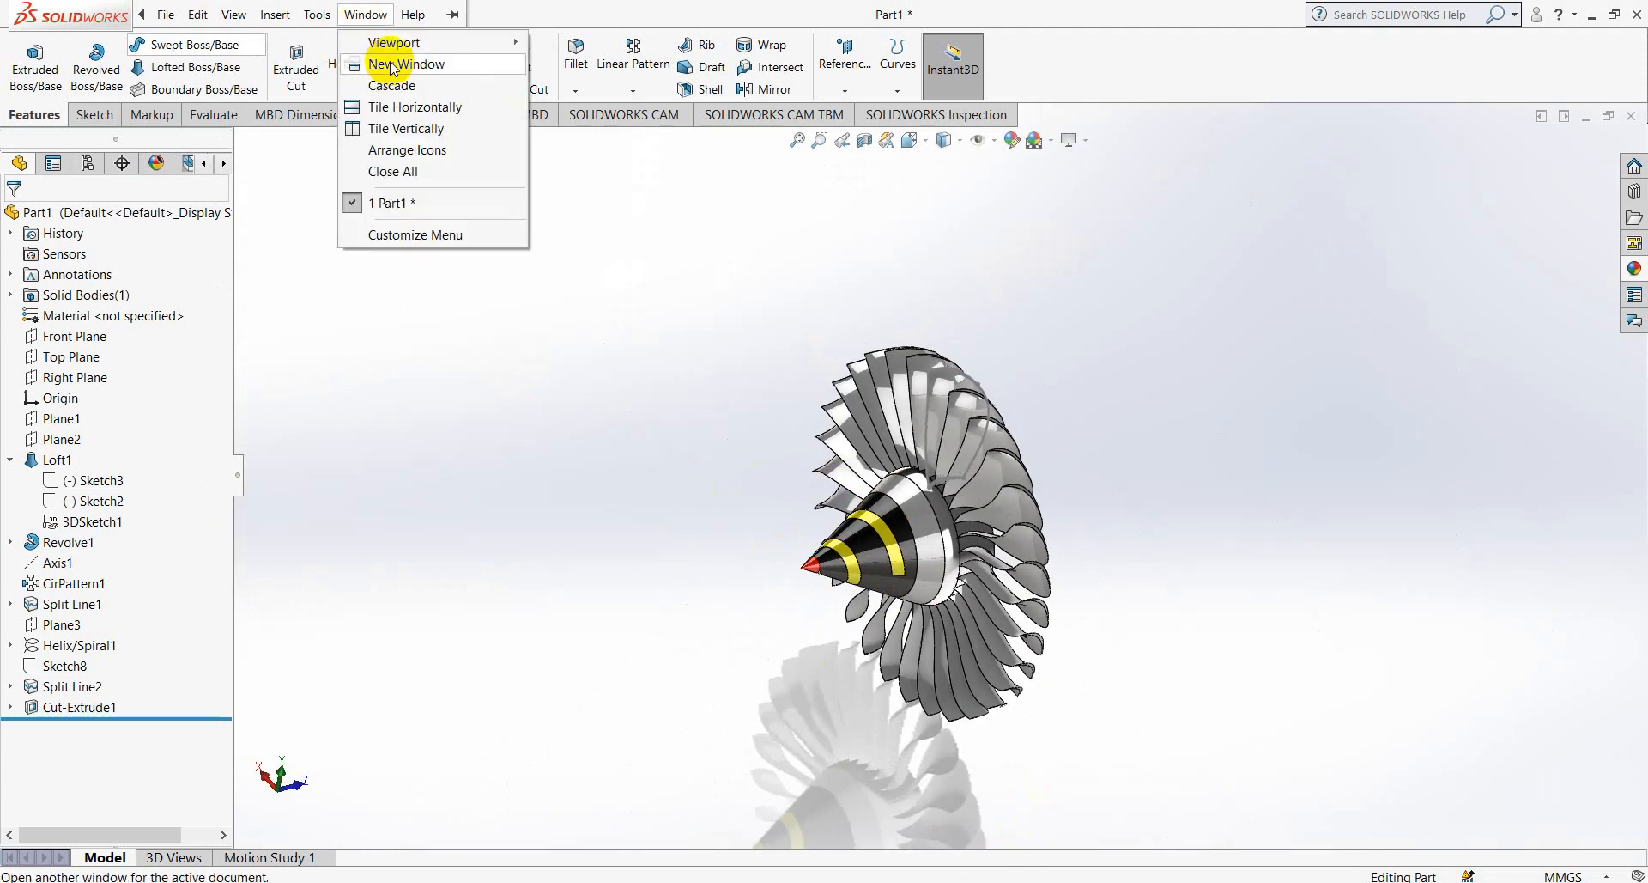
pyautogui.click(335, 320)
pyautogui.click(296, 16)
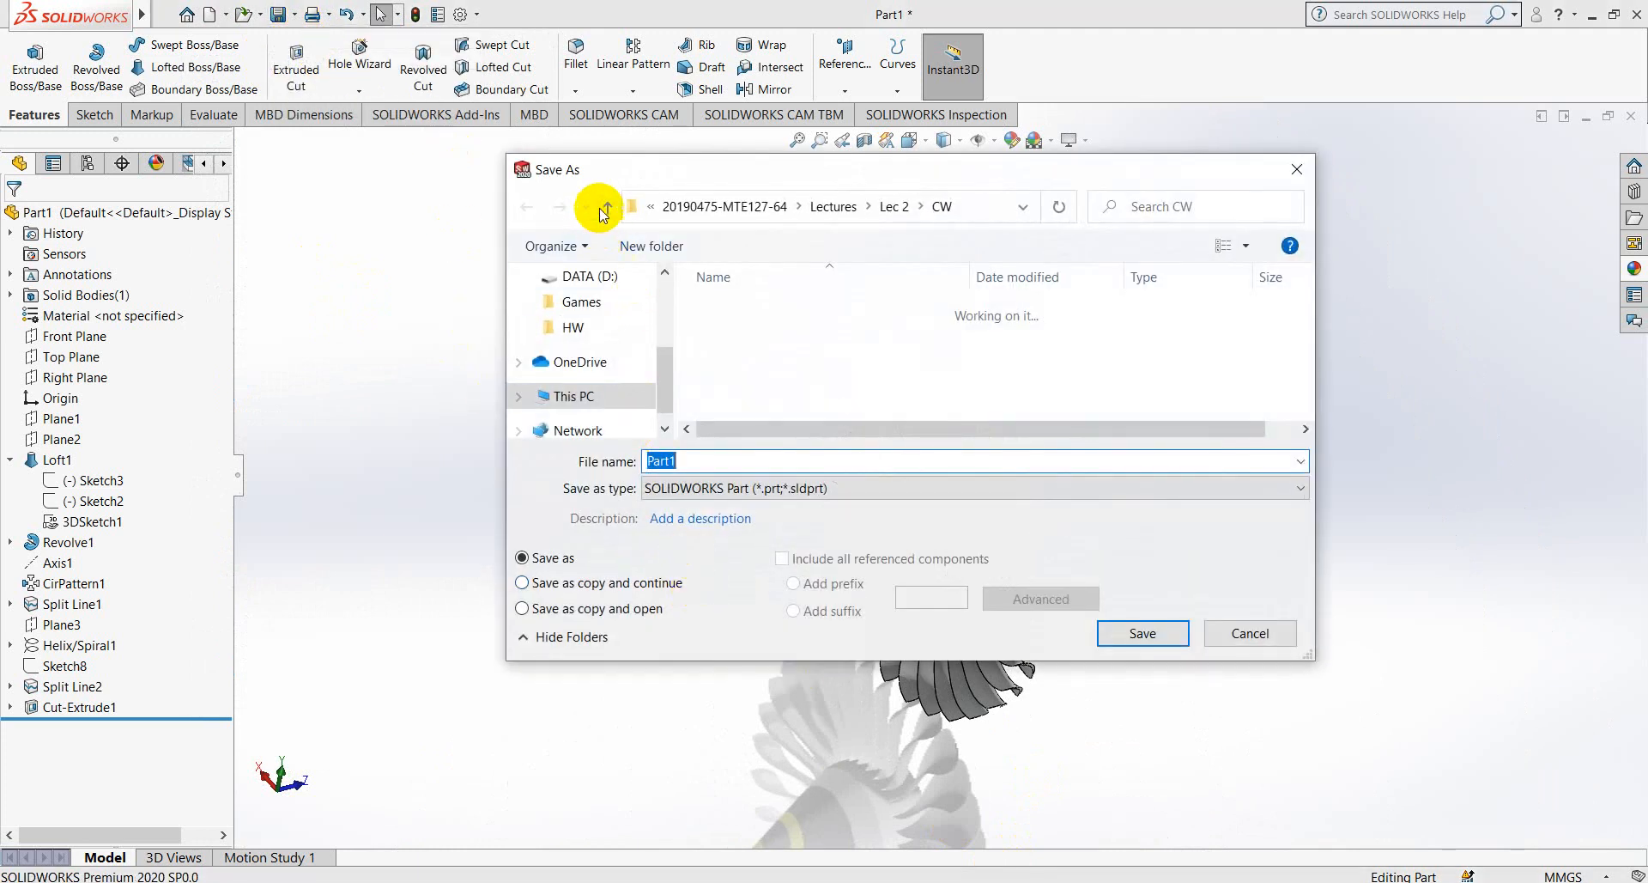
pyautogui.click(611, 207)
pyautogui.click(610, 208)
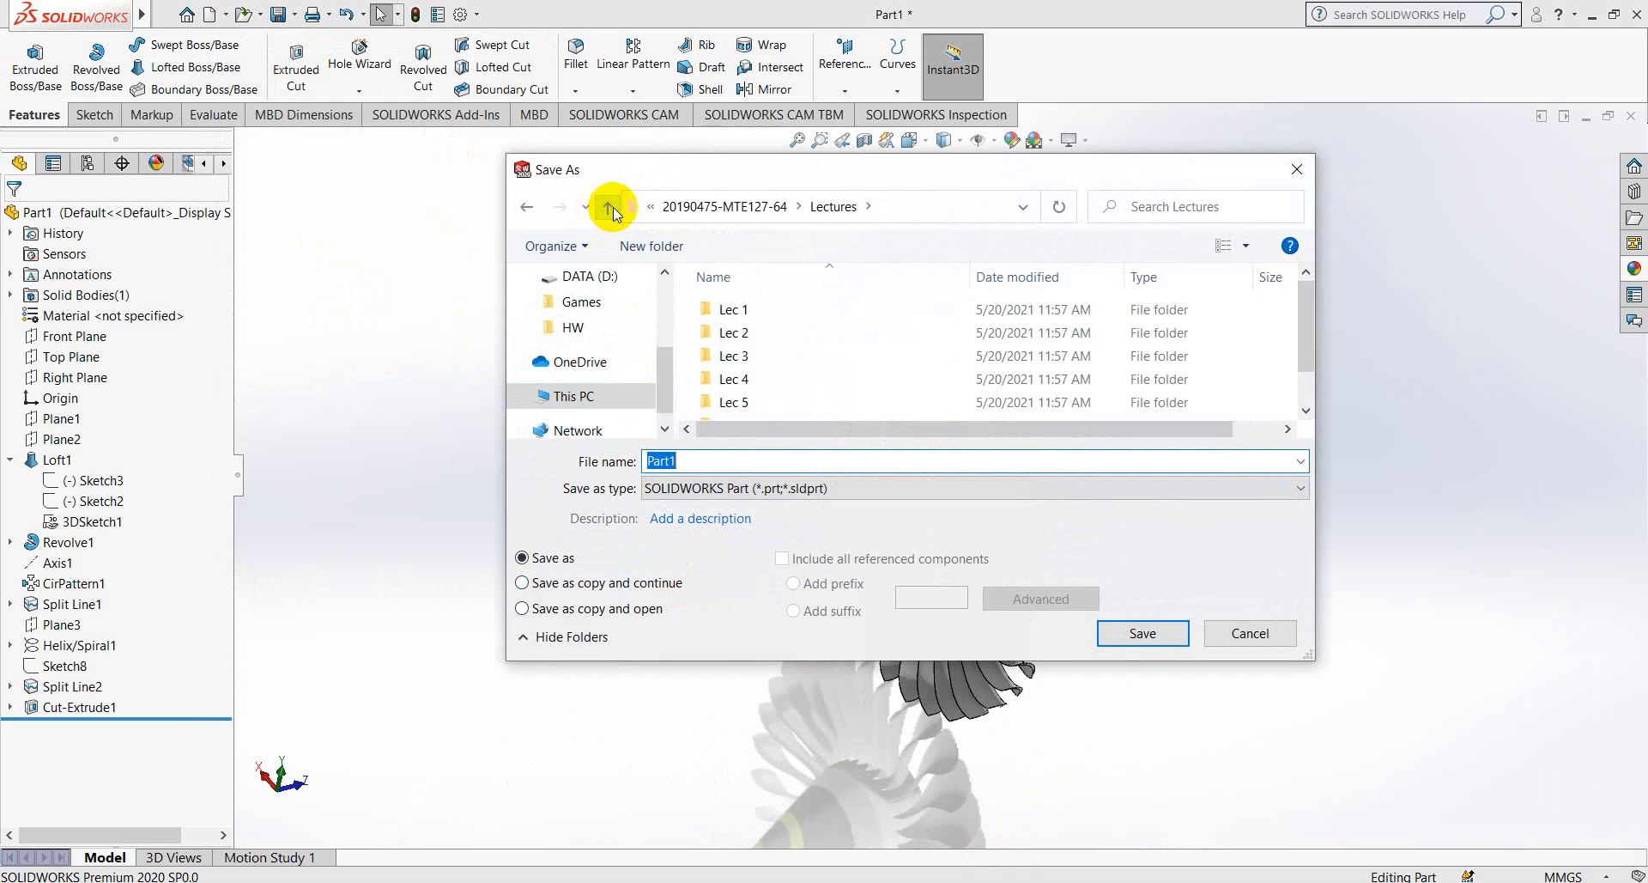
pyautogui.click(613, 208)
pyautogui.doubleClick(755, 329)
# - Replace the default file name with "1 Propeller" for the part being saved
pyautogui.click(713, 465)
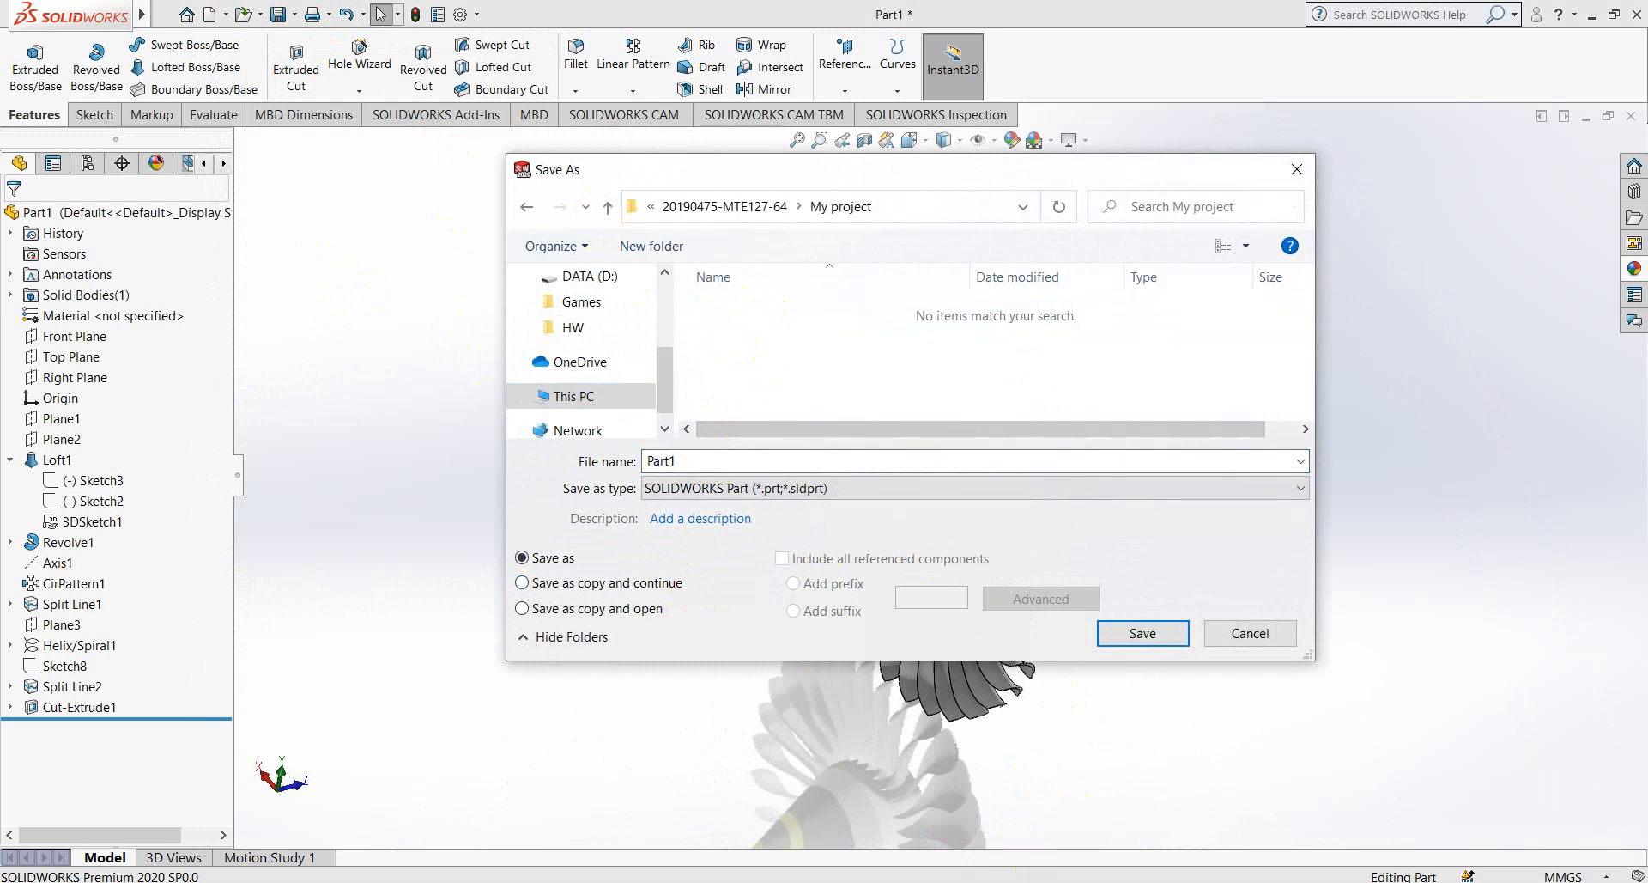
pyautogui.doubleClick(662, 461)
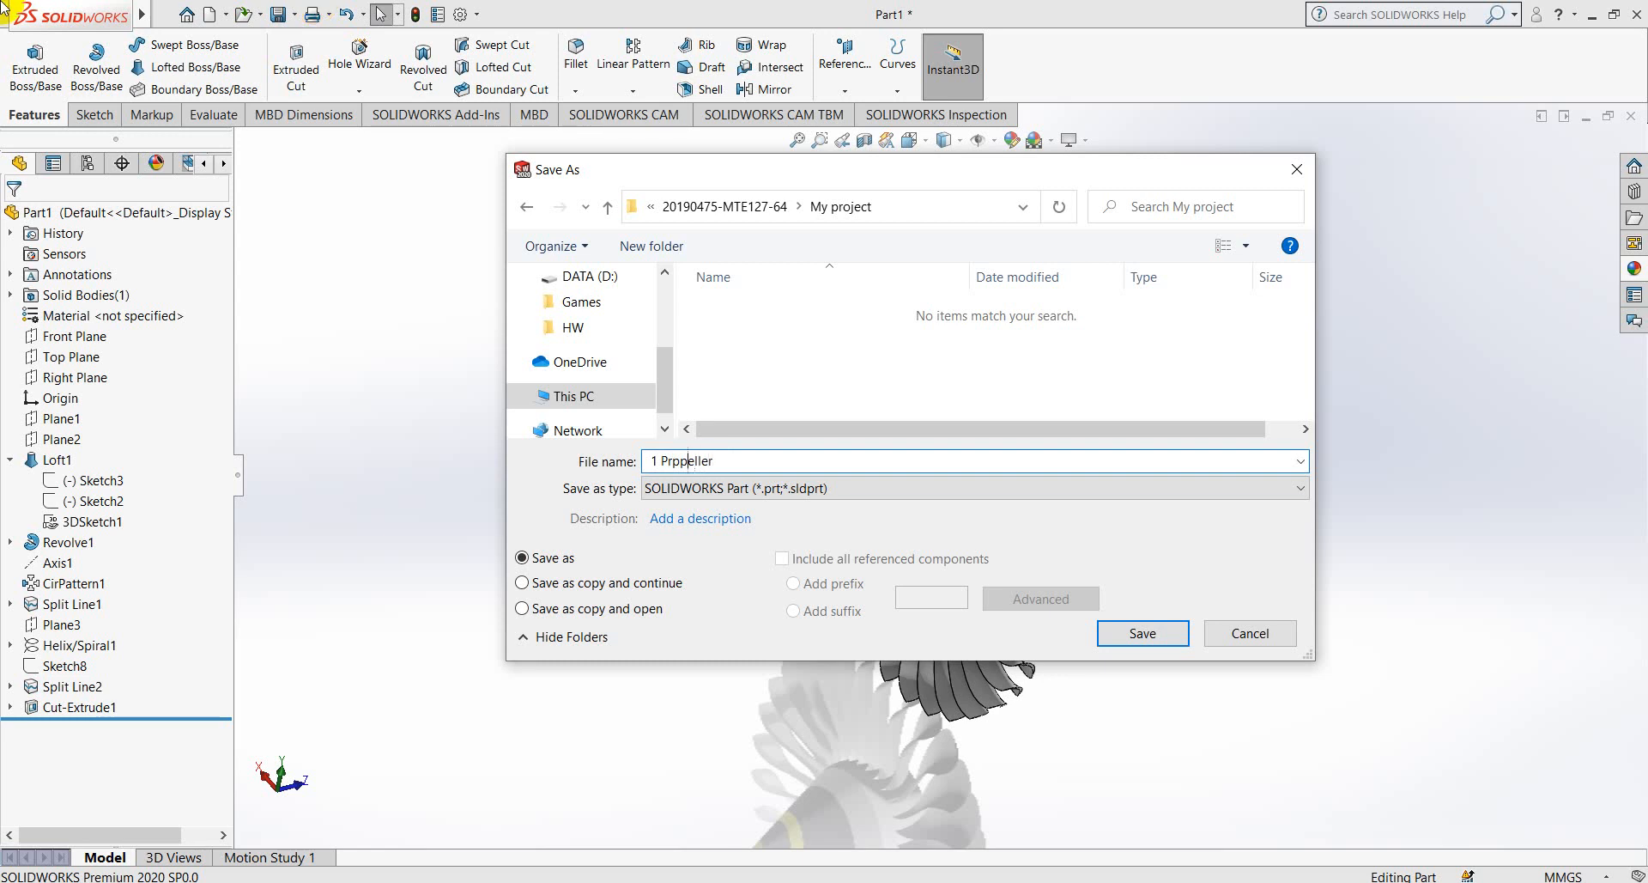
pyautogui.press('BackSpace')
pyautogui.press('BackSpace')
pyautogui.write('op')
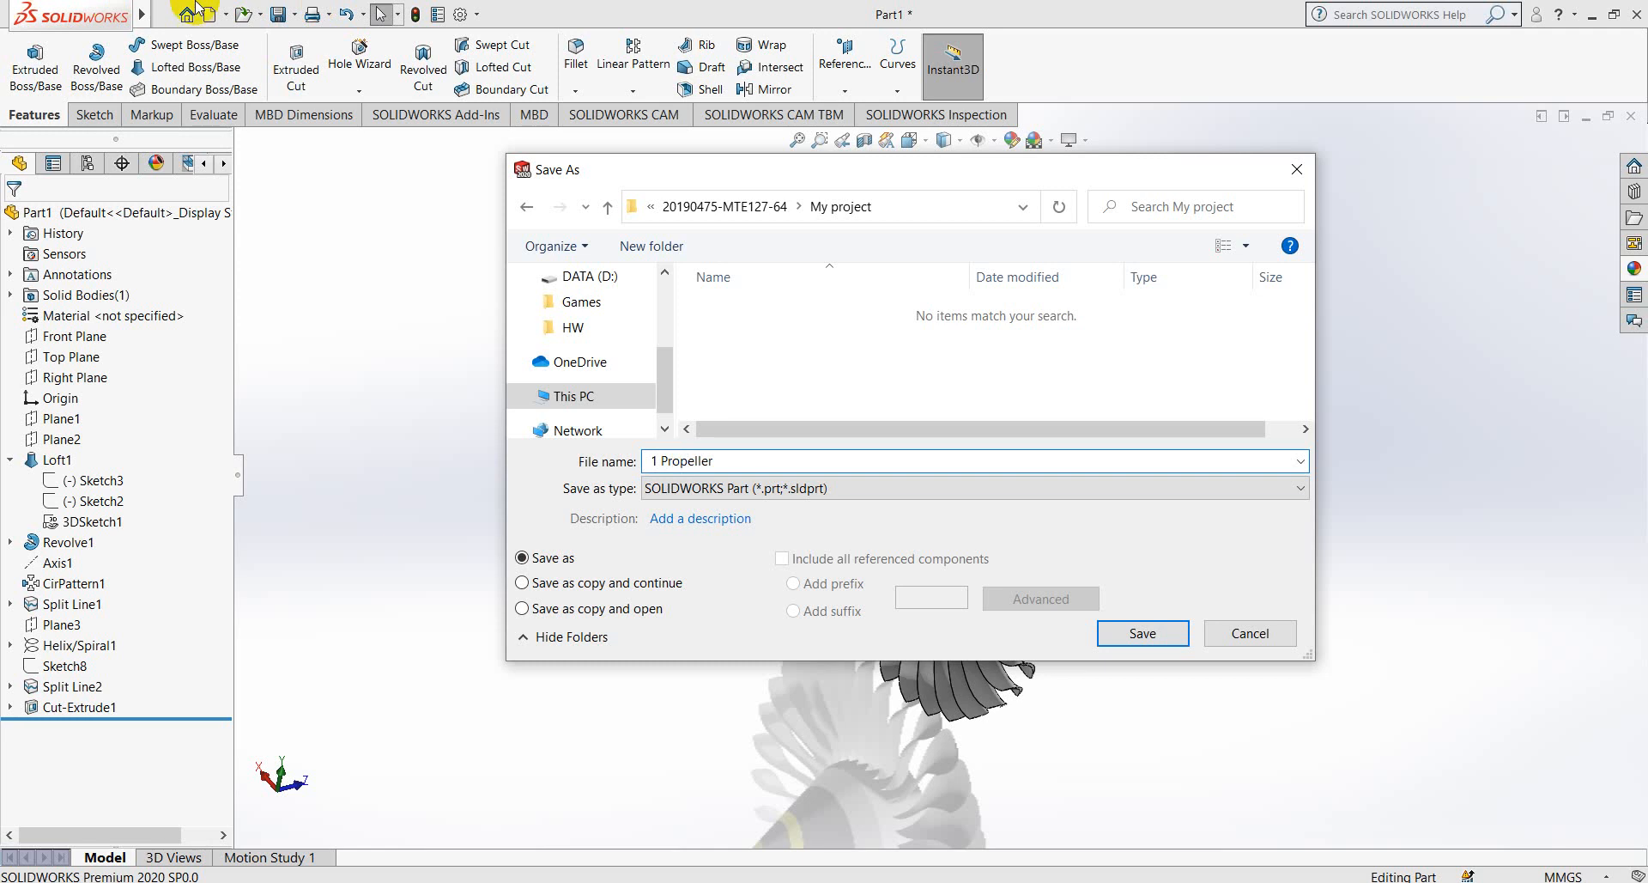